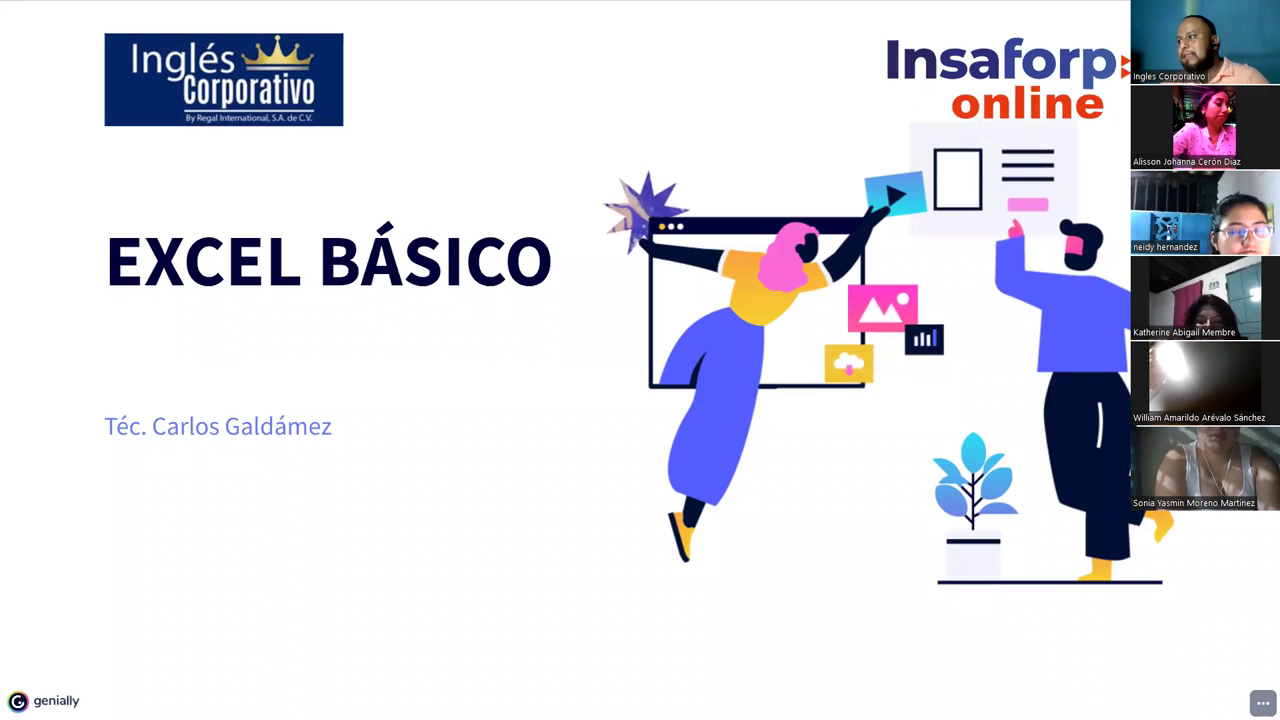
# Step: Advance to slide 04, 'Objetivo de la Sesión', about applying built-in and custom Excel formats
pyautogui.press('Right')
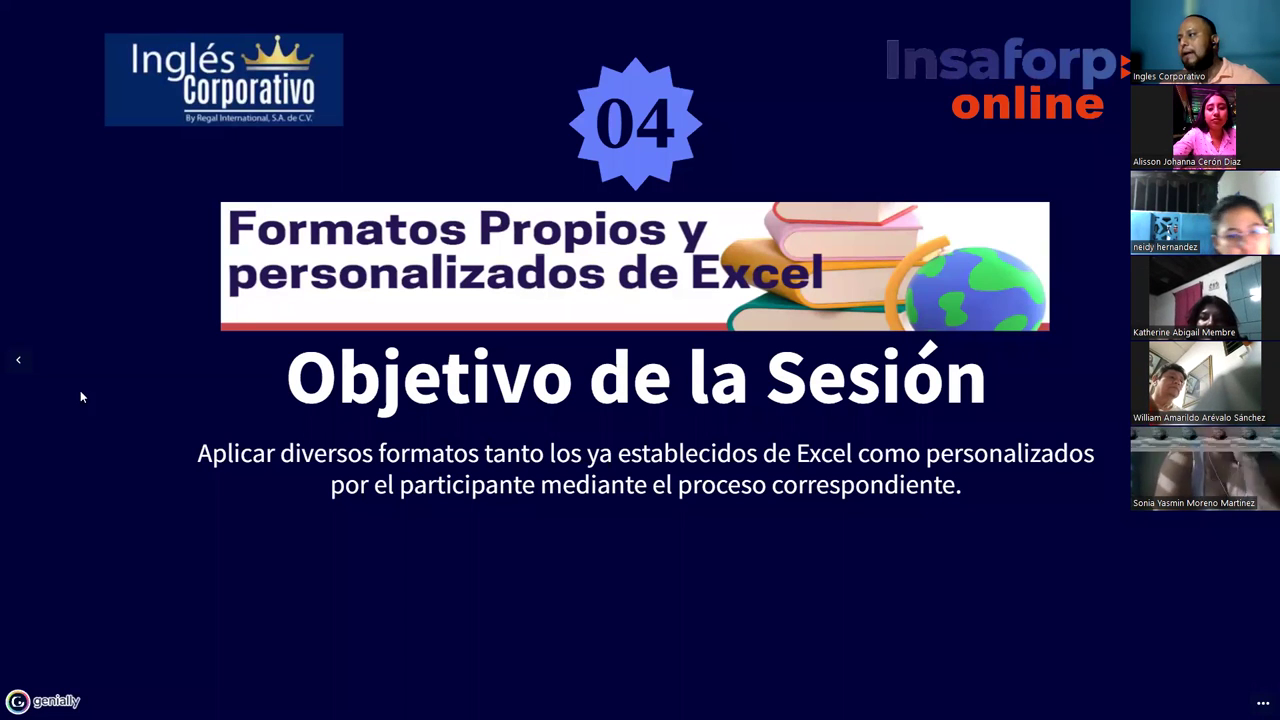
# Step: Advance to the 'Introducción' slide explaining cell appearance and data interpretation
pyautogui.press('Right')
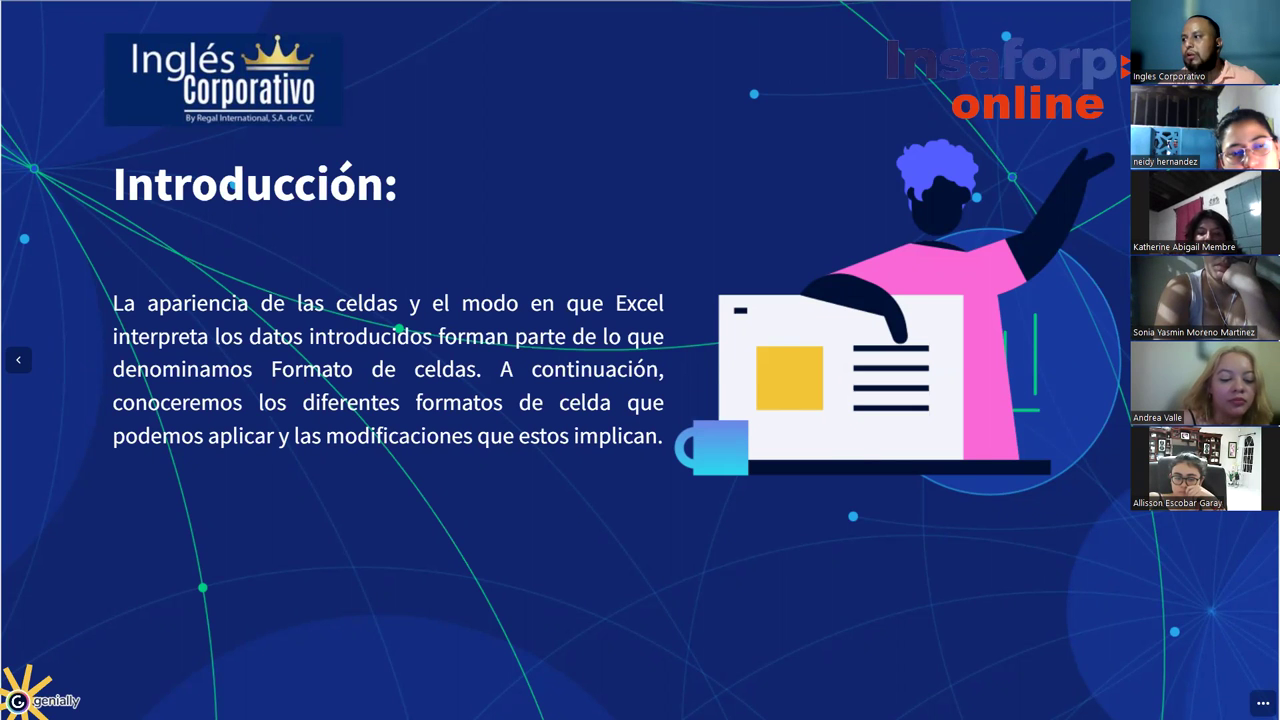
# Step: Advance to the 'Formato numérico por omisión' slide describing the General format
pyautogui.press('Right')
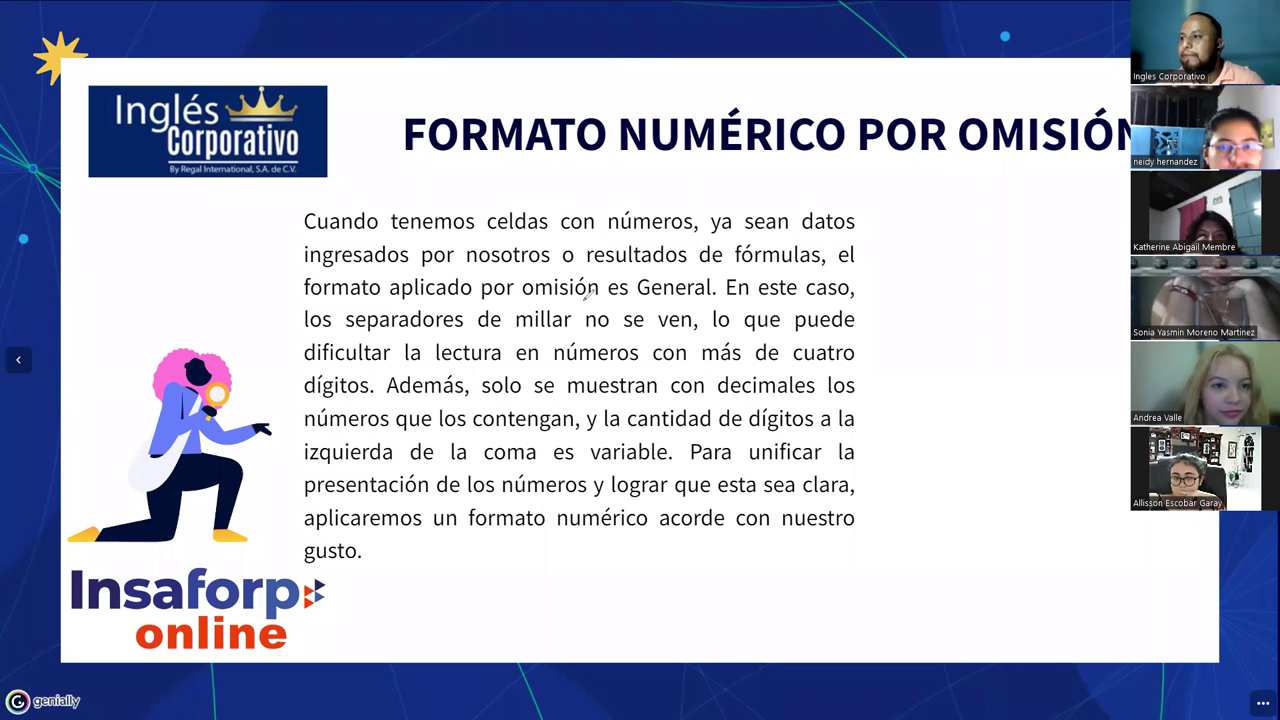
# Step: Underline 'es General.' in red ink, then advance to the 'Cómo aplicar un formato numérico' slide
pyautogui.moveTo(527, 298); pyautogui.dragTo(718, 296)
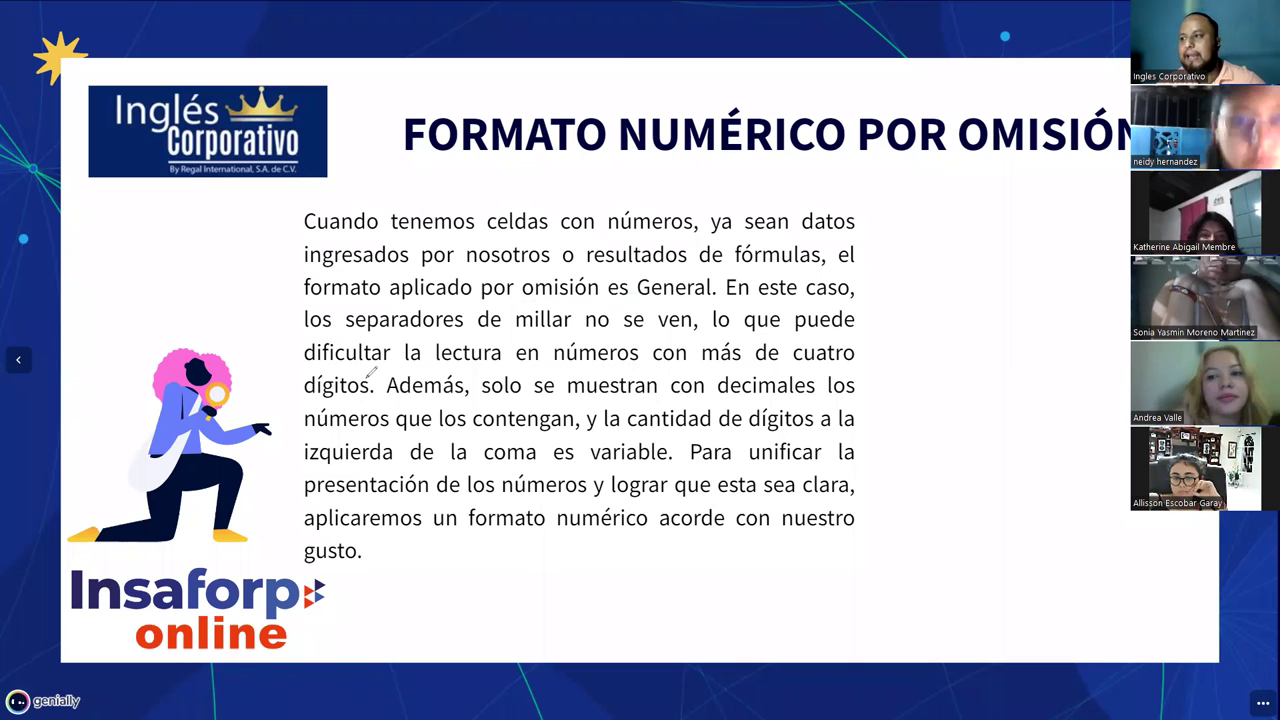
pyautogui.moveTo(607, 298); pyautogui.dragTo(716, 292)
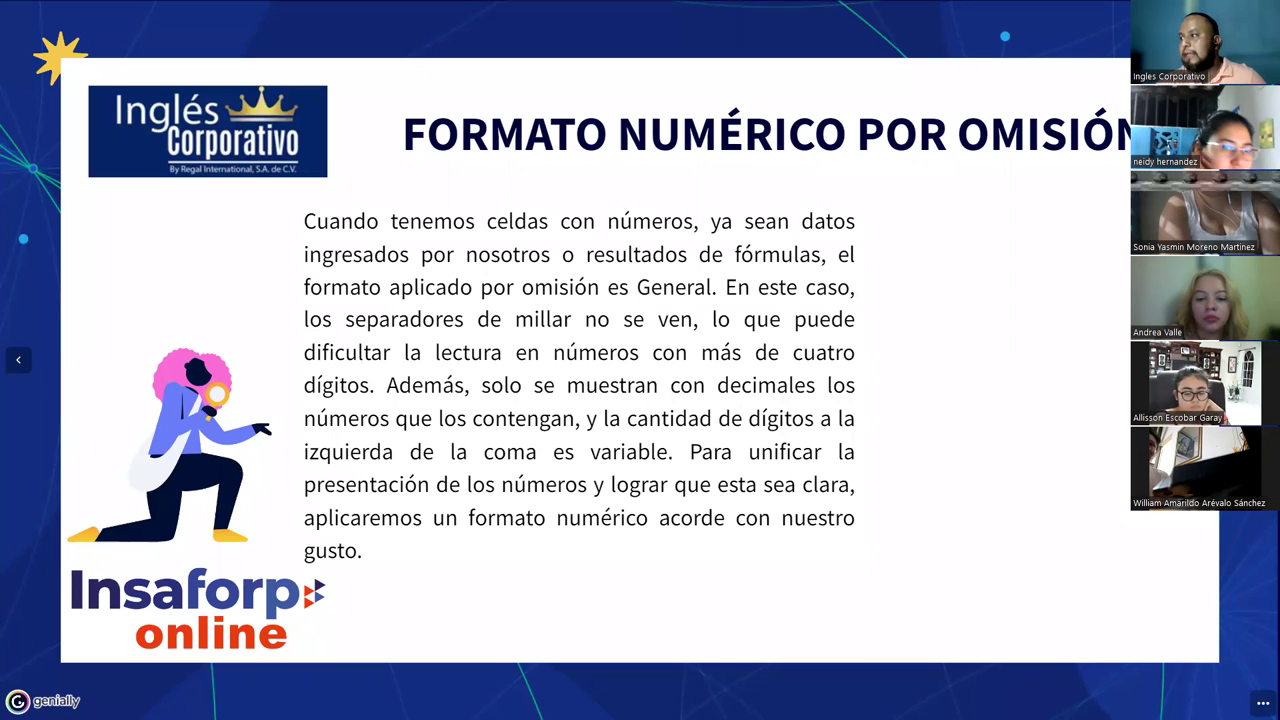
pyautogui.press('Right')
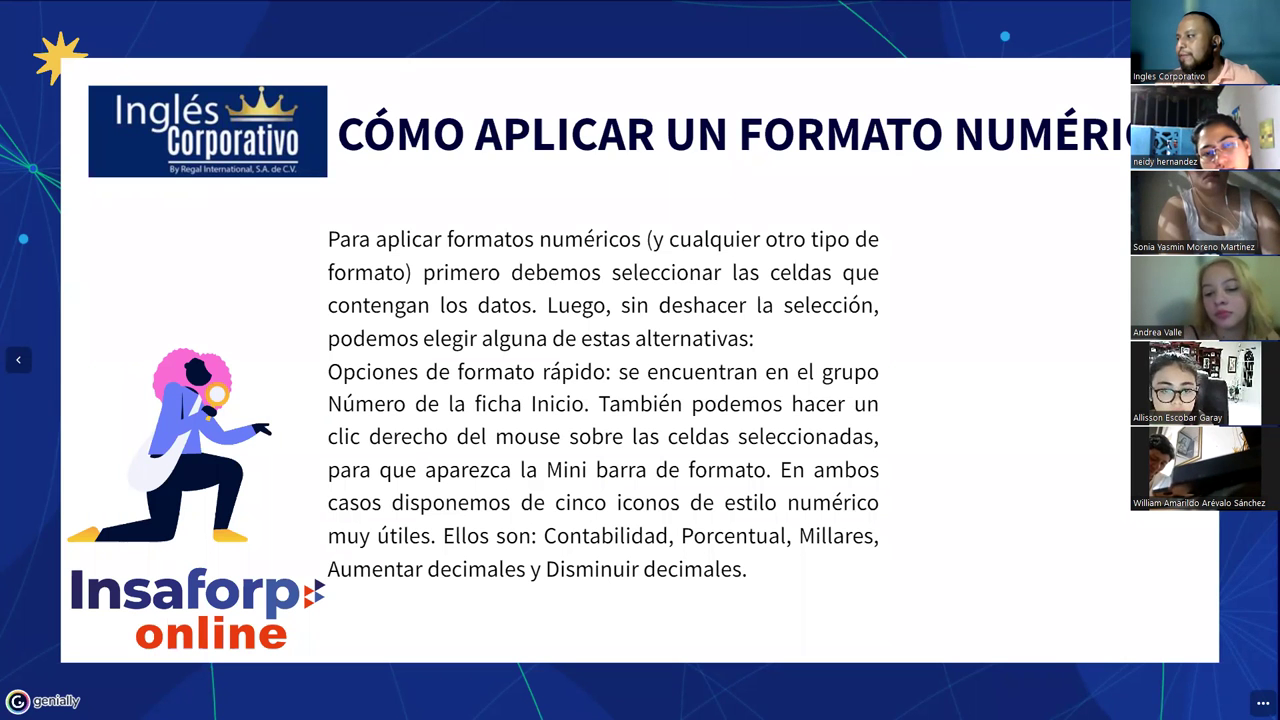
# Step: On the 'Cuadro Formato de celdas' slide, mark the mini formatting toolbar with a red arrow and outline
pyautogui.press('Right')
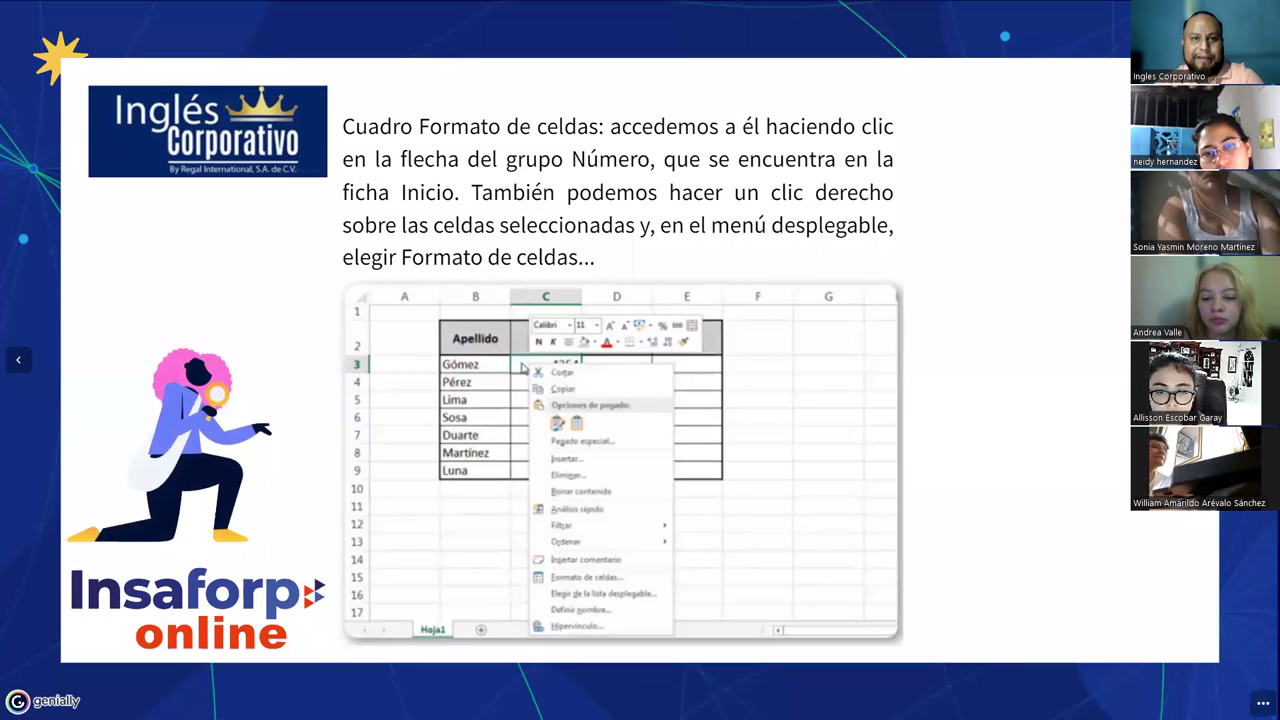
pyautogui.moveTo(1078, 175); pyautogui.dragTo(689, 306)
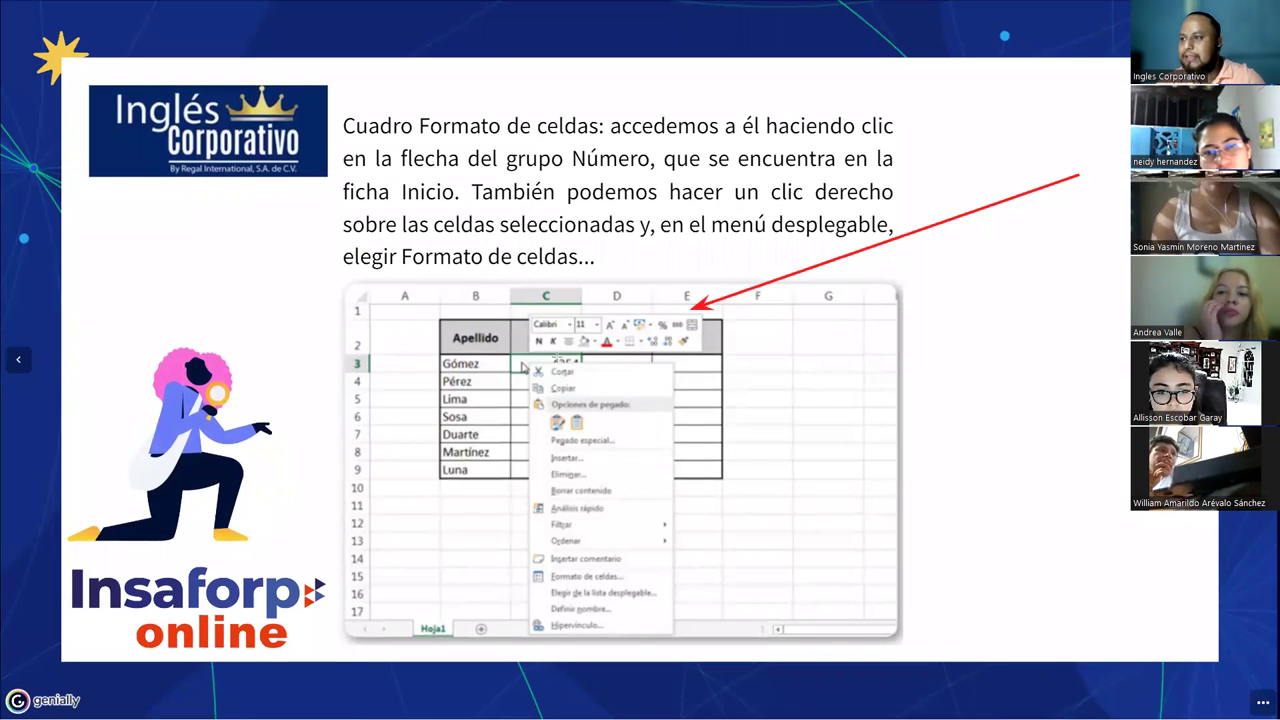
pyautogui.moveTo(524, 311); pyautogui.dragTo(708, 358)
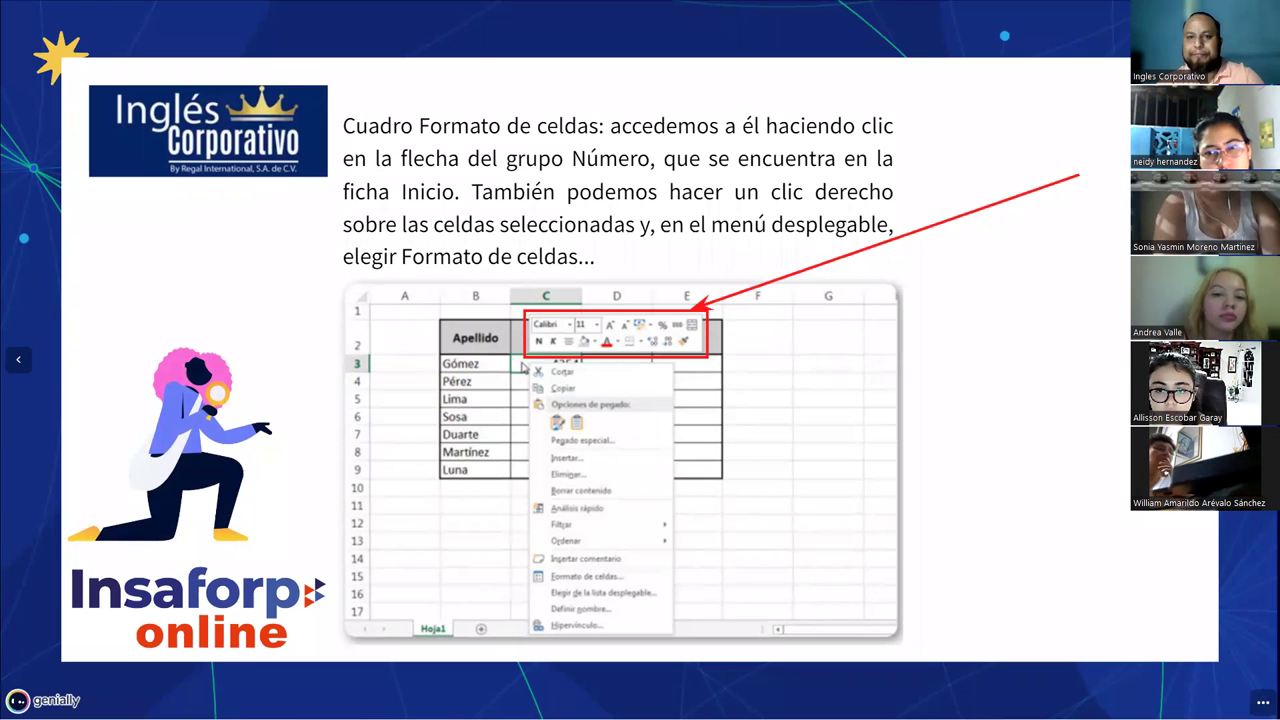
pyautogui.click(25, 363)
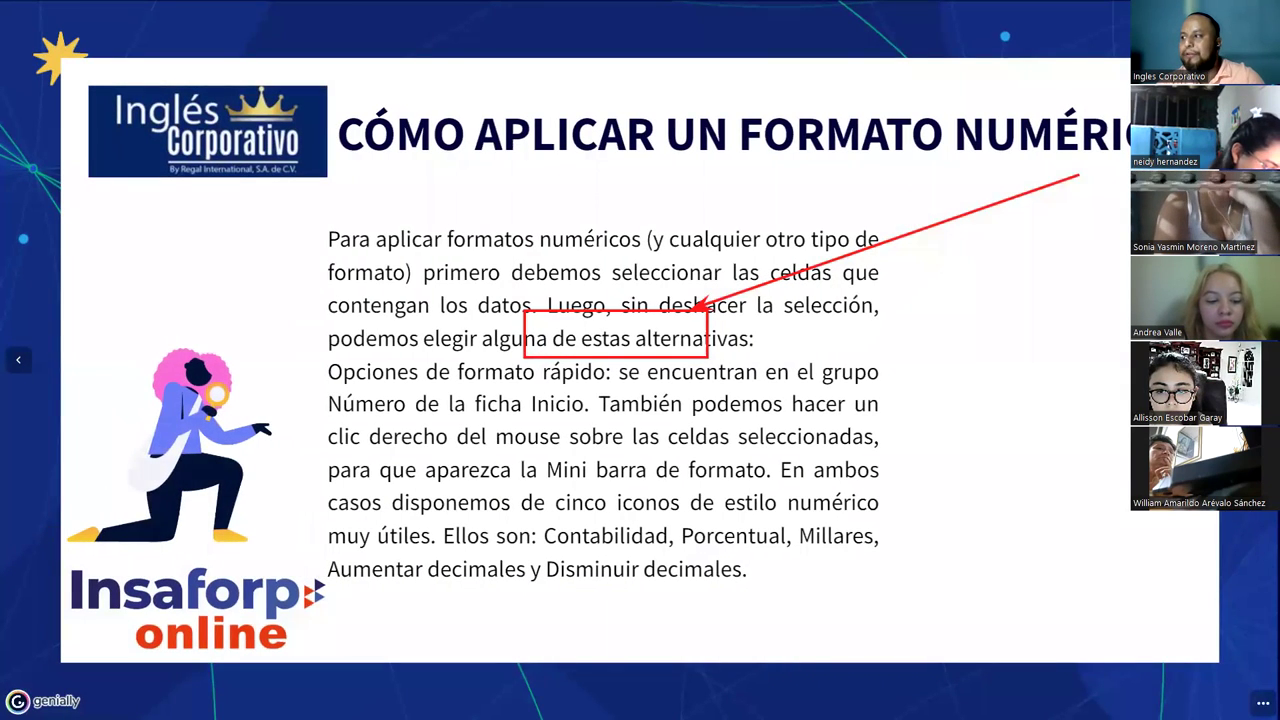
pyautogui.press('Right')
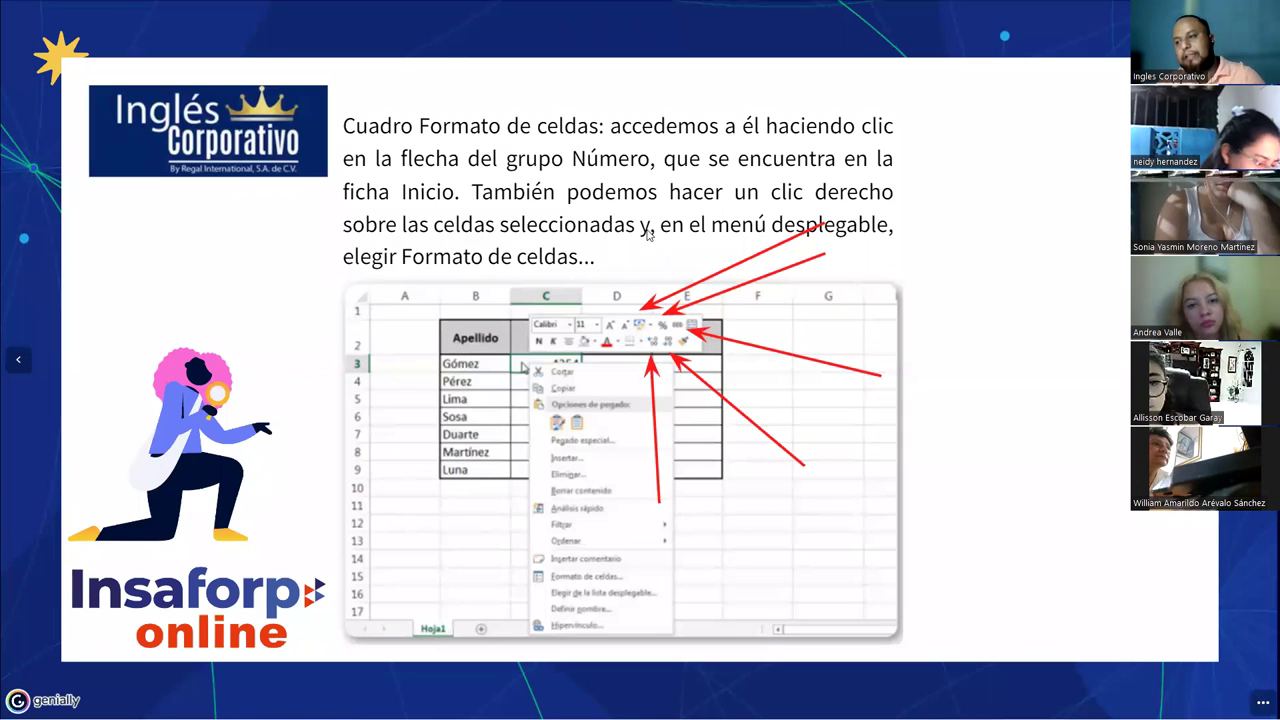
pyautogui.click(14, 374)
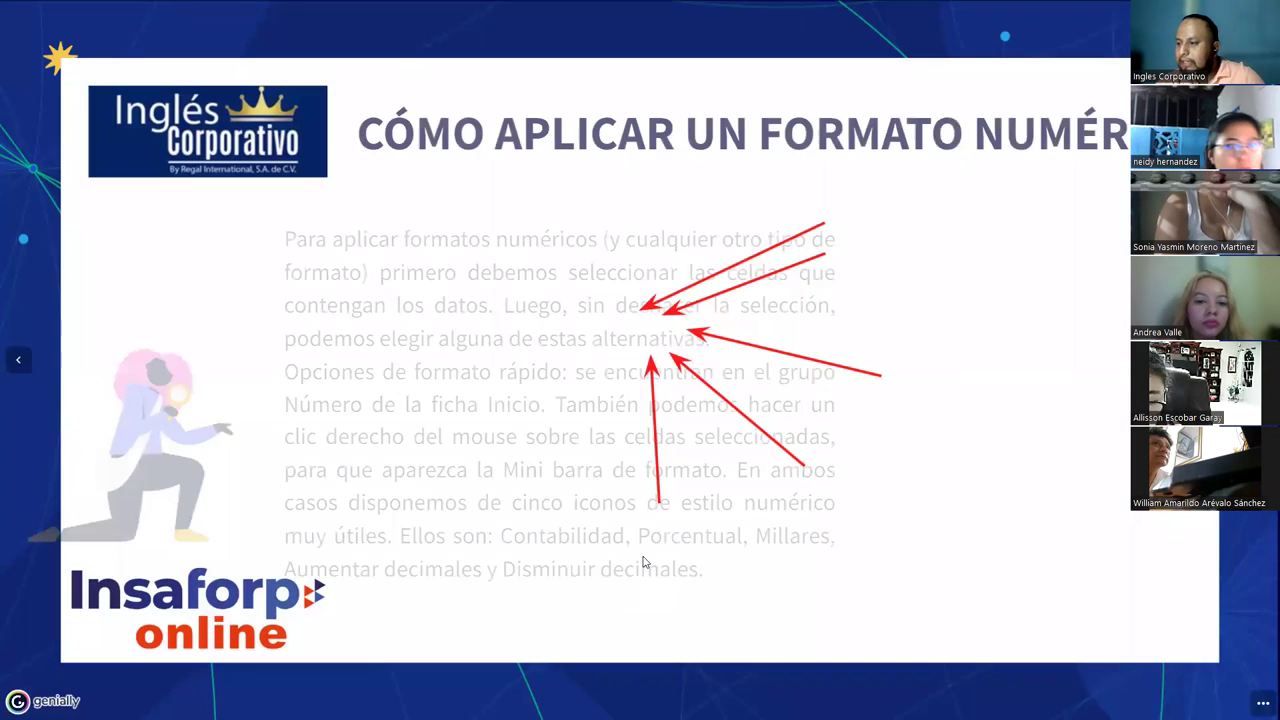
pyautogui.moveTo(545, 537); pyautogui.dragTo(873, 549)
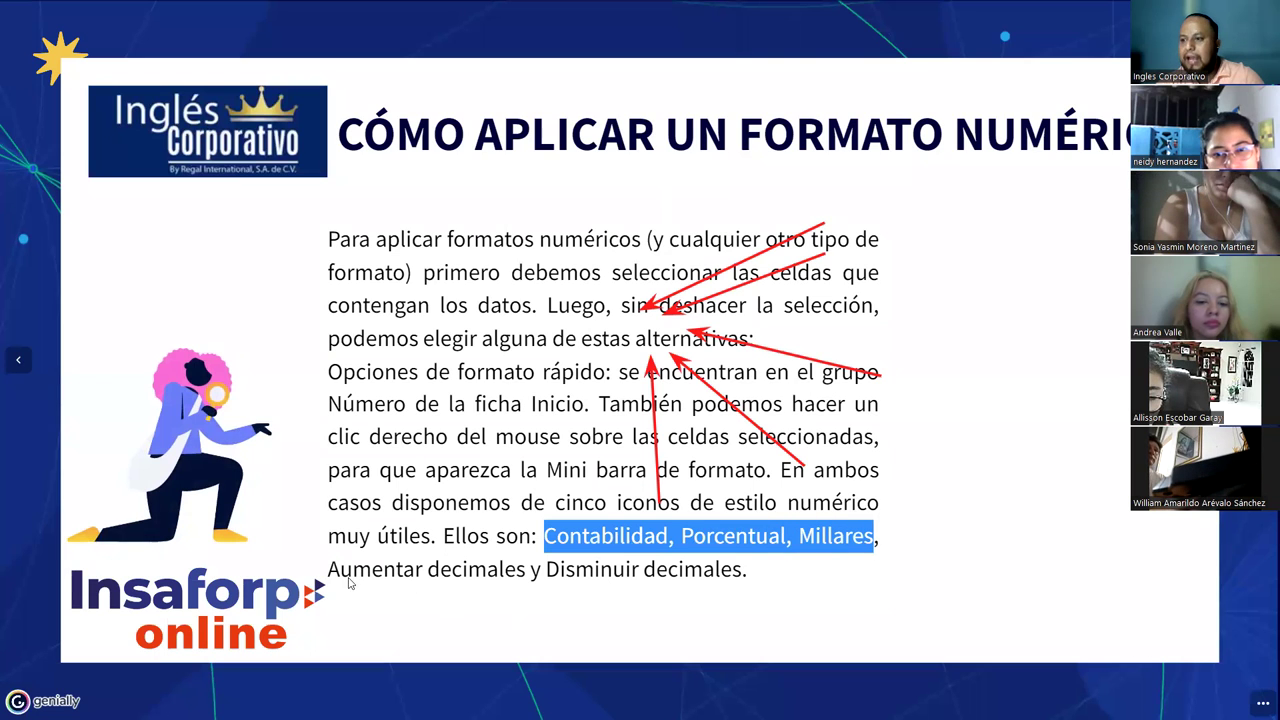
pyautogui.moveTo(333, 577); pyautogui.dragTo(755, 581)
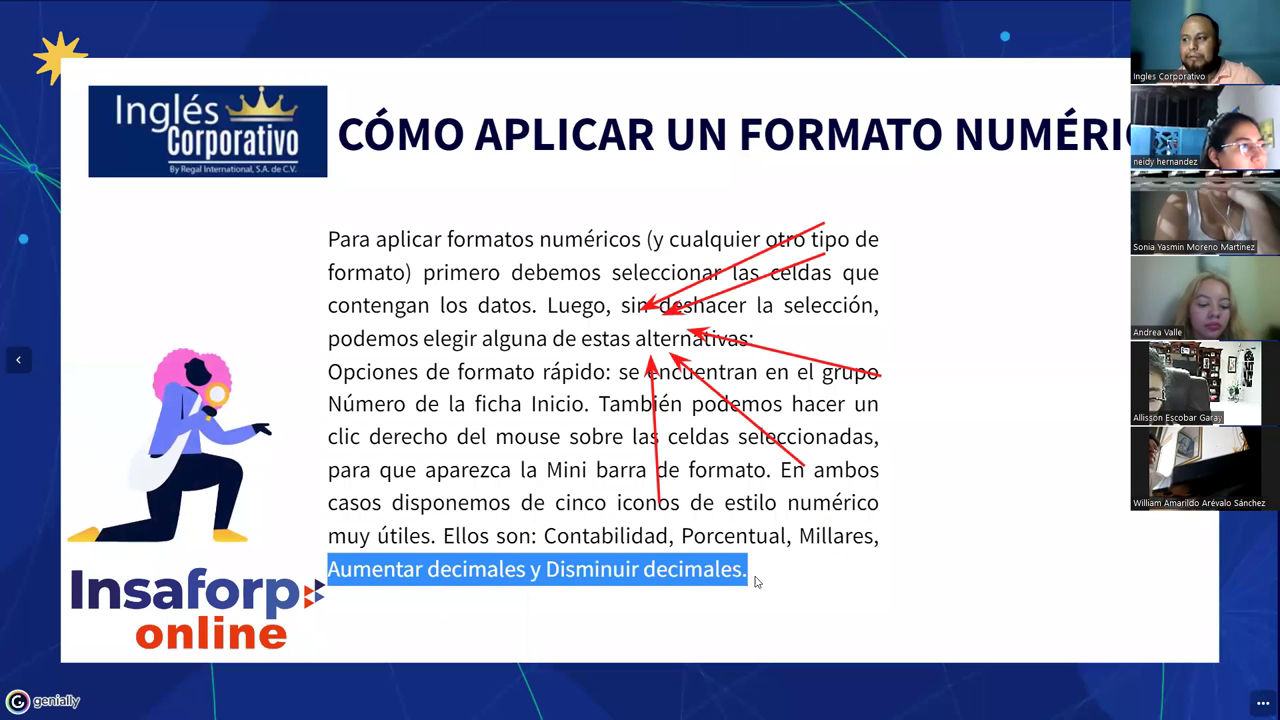
pyautogui.press('Right')
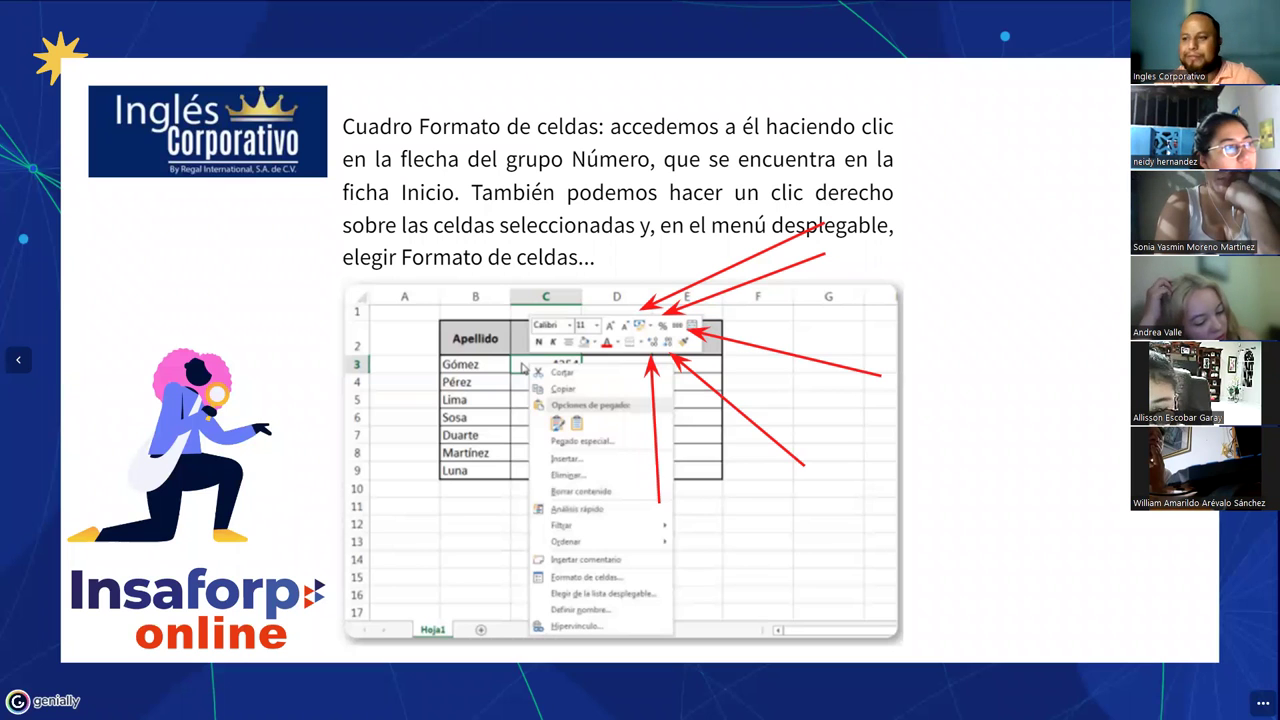
# Step: In Notepad, write 12350 and 12,350 on separate lines above the format code, then minimize it
pyautogui.hotkey('alt', 'Tab')
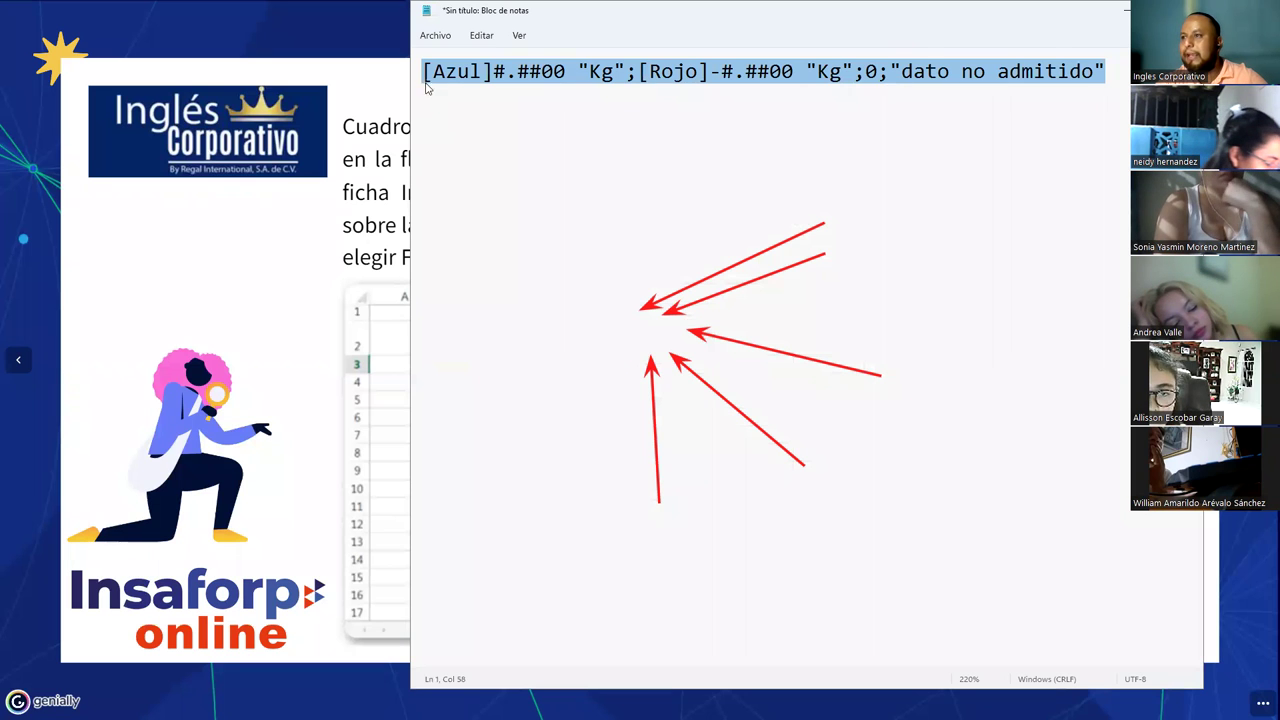
pyautogui.click(433, 122)
pyautogui.press('Return')
pyautogui.press('Return')
pyautogui.press('Return')
pyautogui.press('Return')
pyautogui.press('Return')
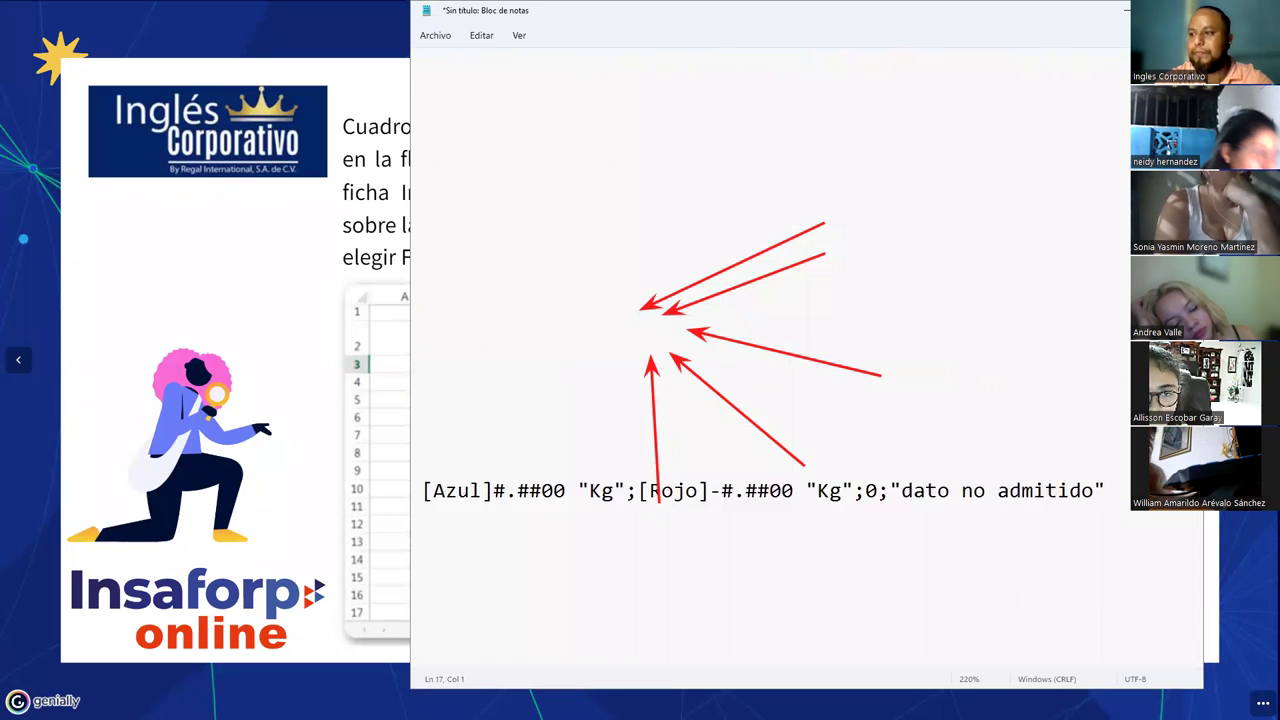
pyautogui.press('Return')
pyautogui.press('Return')
pyautogui.press('Return')
pyautogui.press('Up')
pyautogui.press('Up')
pyautogui.press('Up')
pyautogui.press('Up')
pyautogui.press('Up')
pyautogui.press('Up')
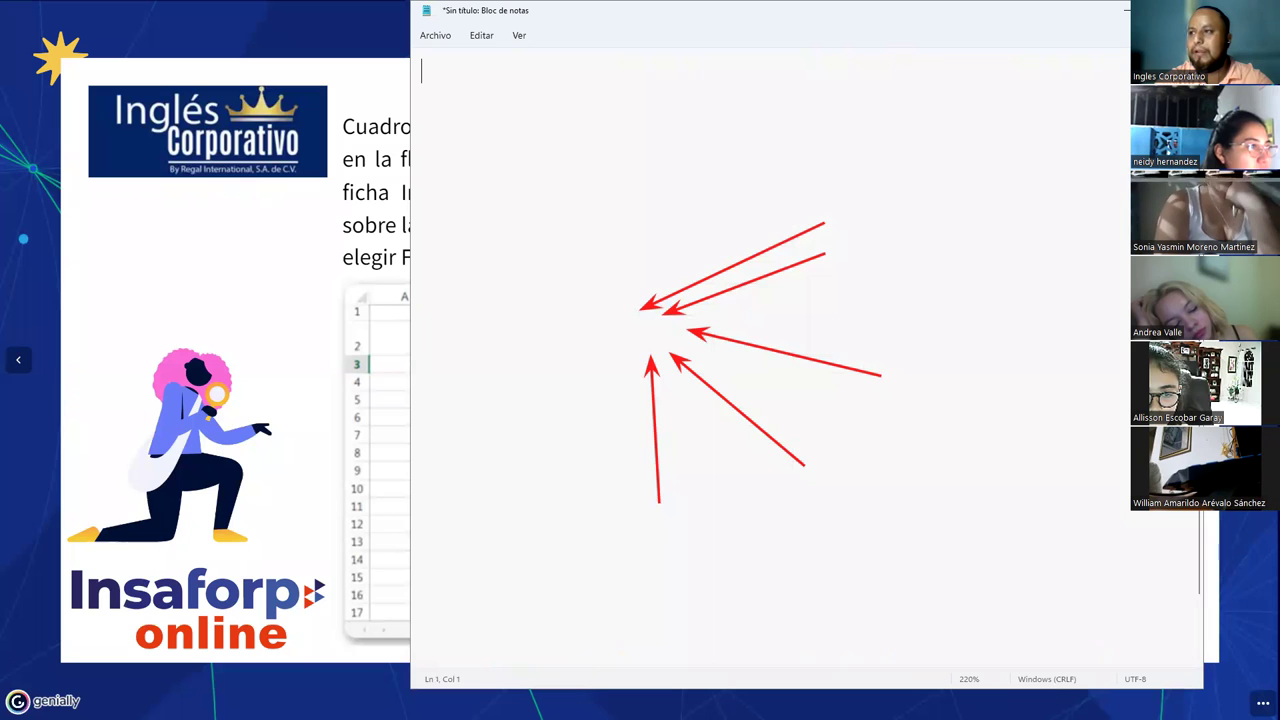
pyautogui.write('123')
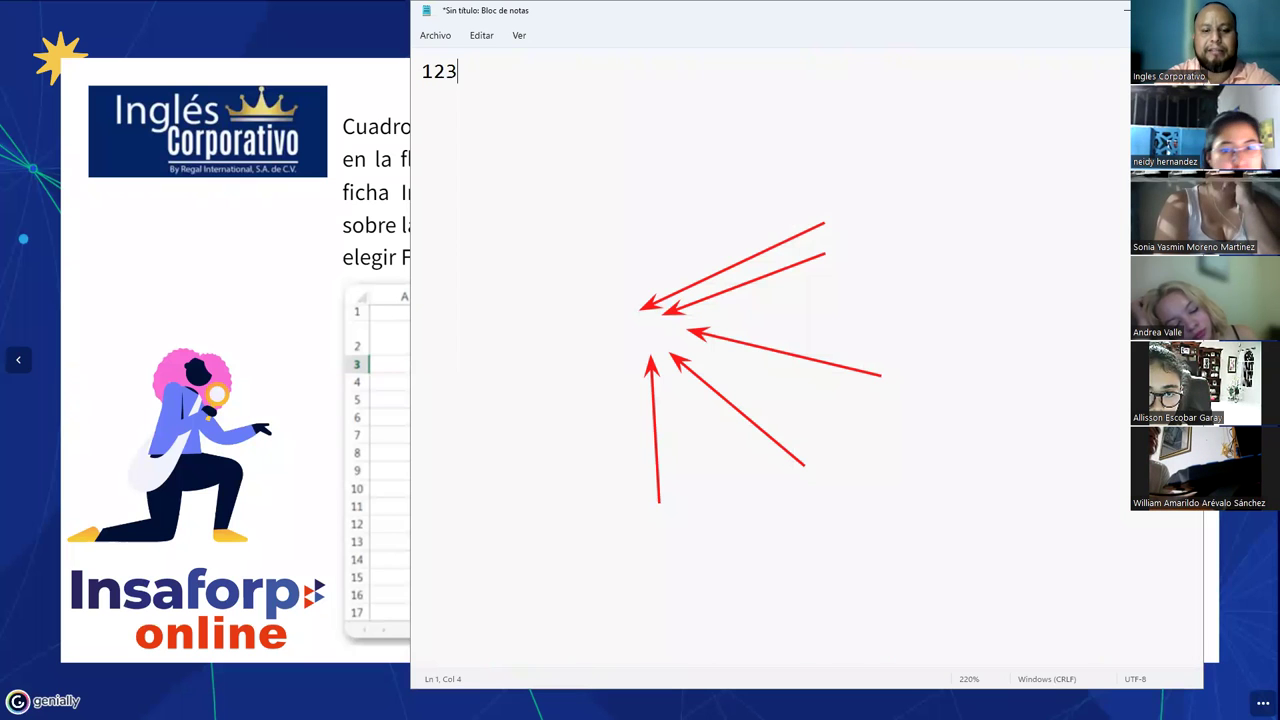
pyautogui.write('50')
pyautogui.press('Return')
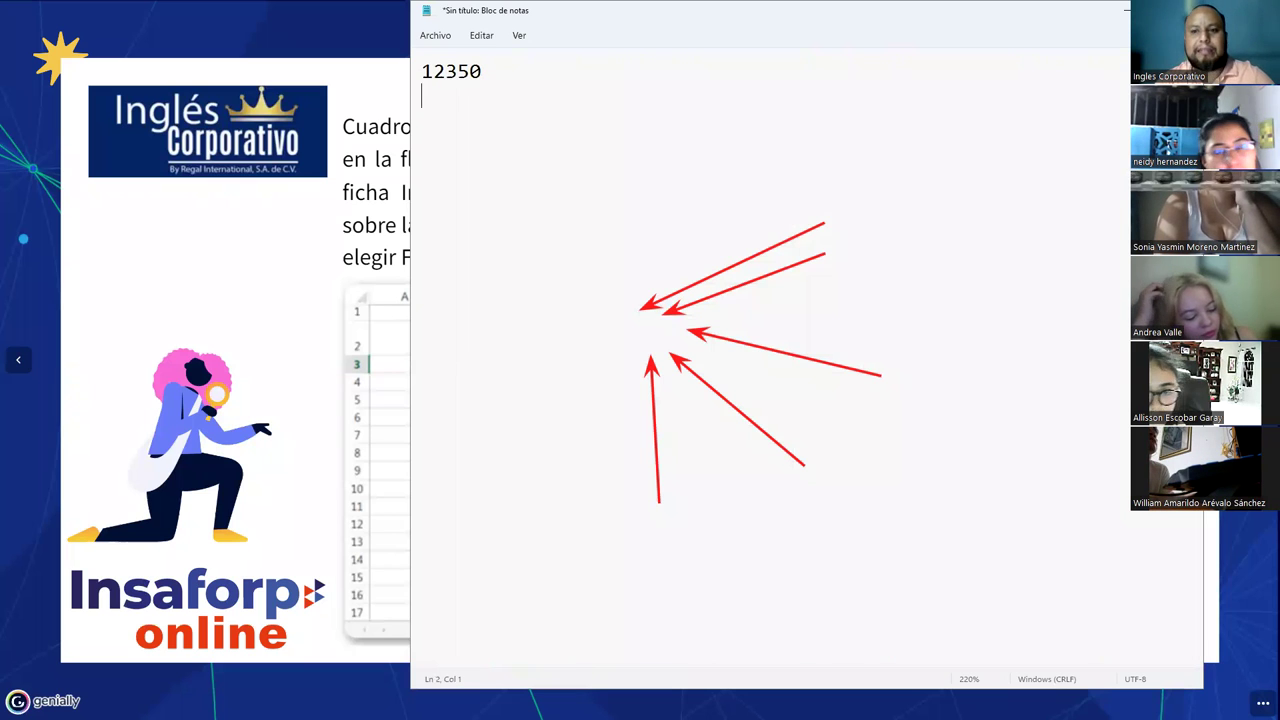
pyautogui.write('12,350')
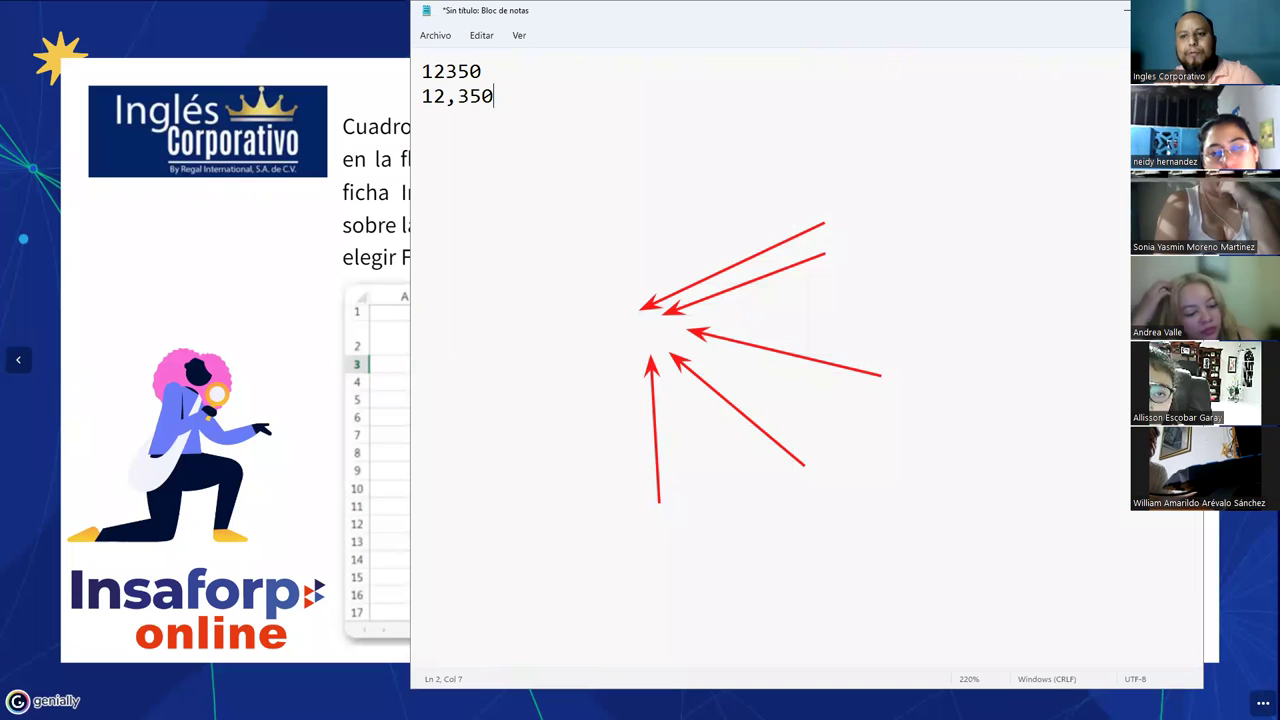
pyautogui.click(1124, 14)
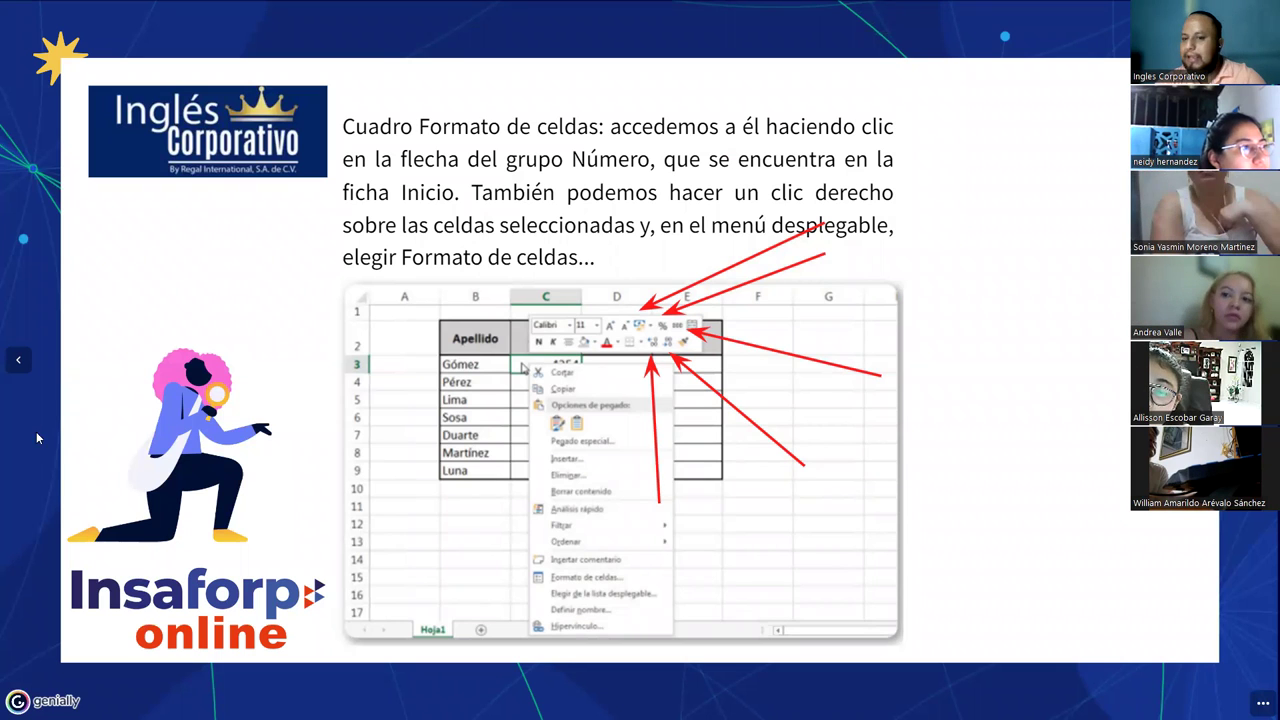
# Step: Delete the plain 12350 line and extend 12,350 to 12,350.45678
pyautogui.hotkey('alt', 'Tab')
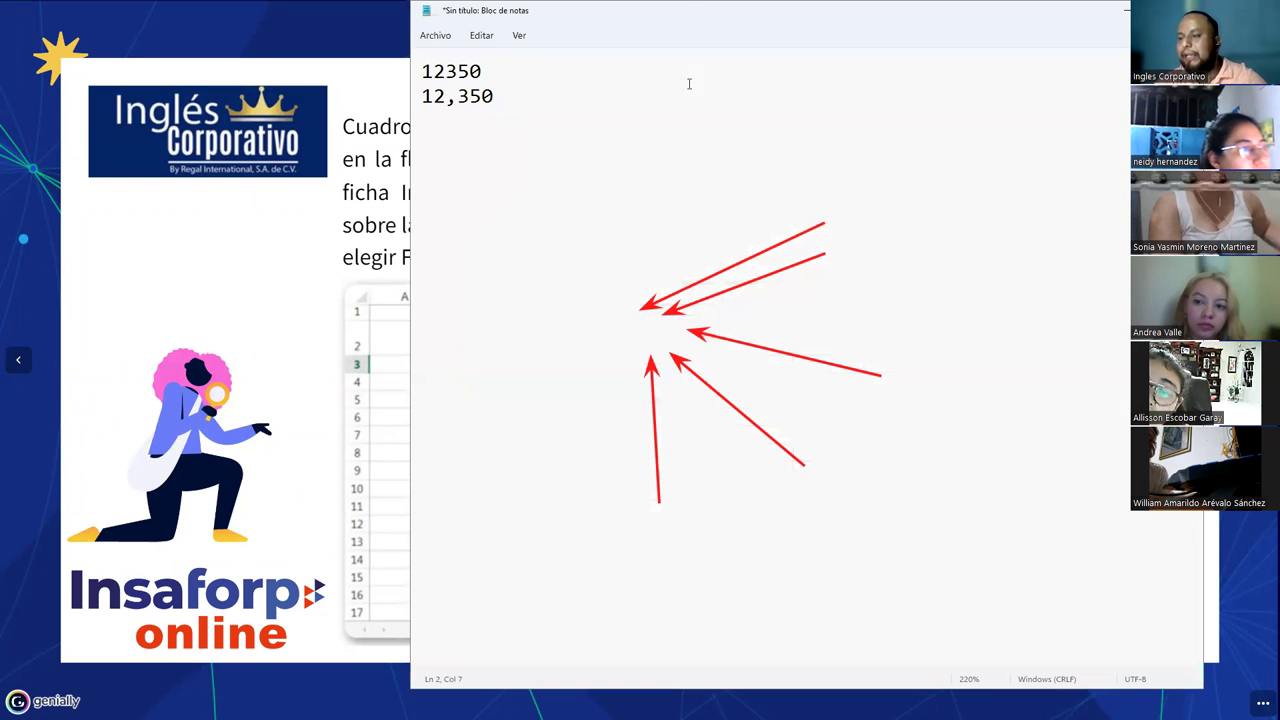
pyautogui.write('.')
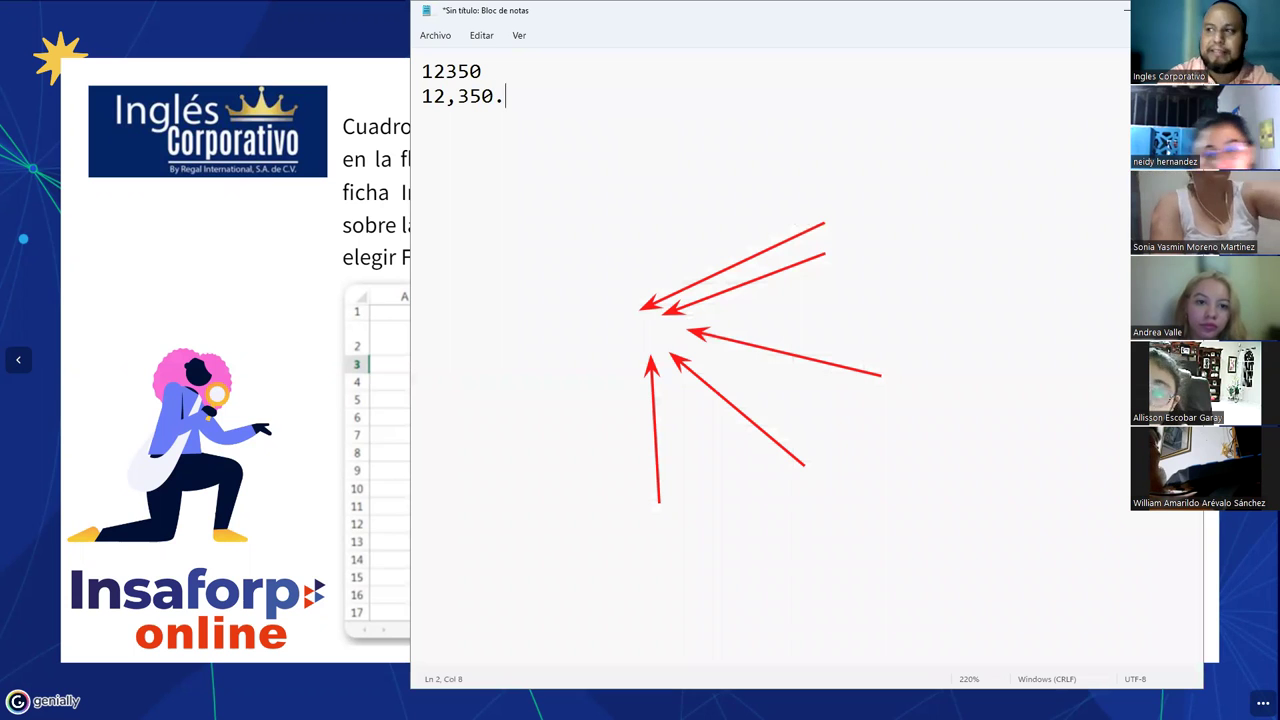
pyautogui.press('Up')
pyautogui.press('BackSpace')
pyautogui.press('BackSpace')
pyautogui.press('BackSpace')
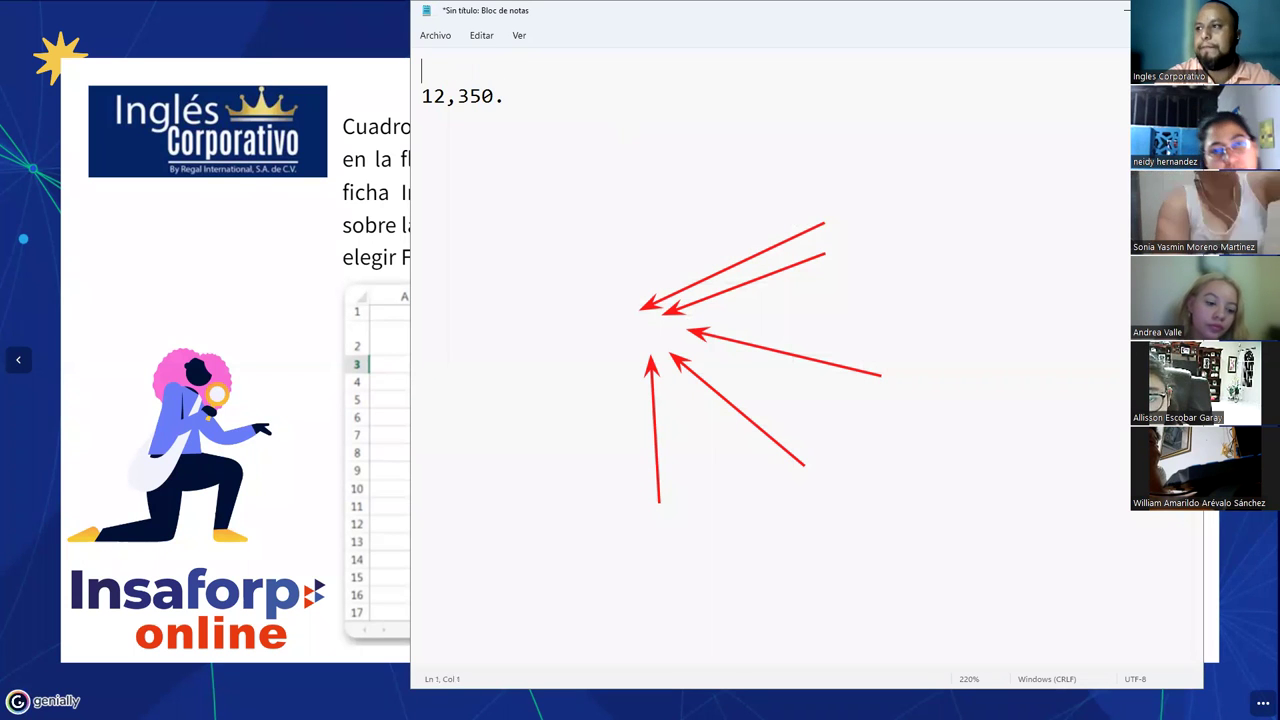
pyautogui.press('Down')
pyautogui.press('Right')
pyautogui.press('Right')
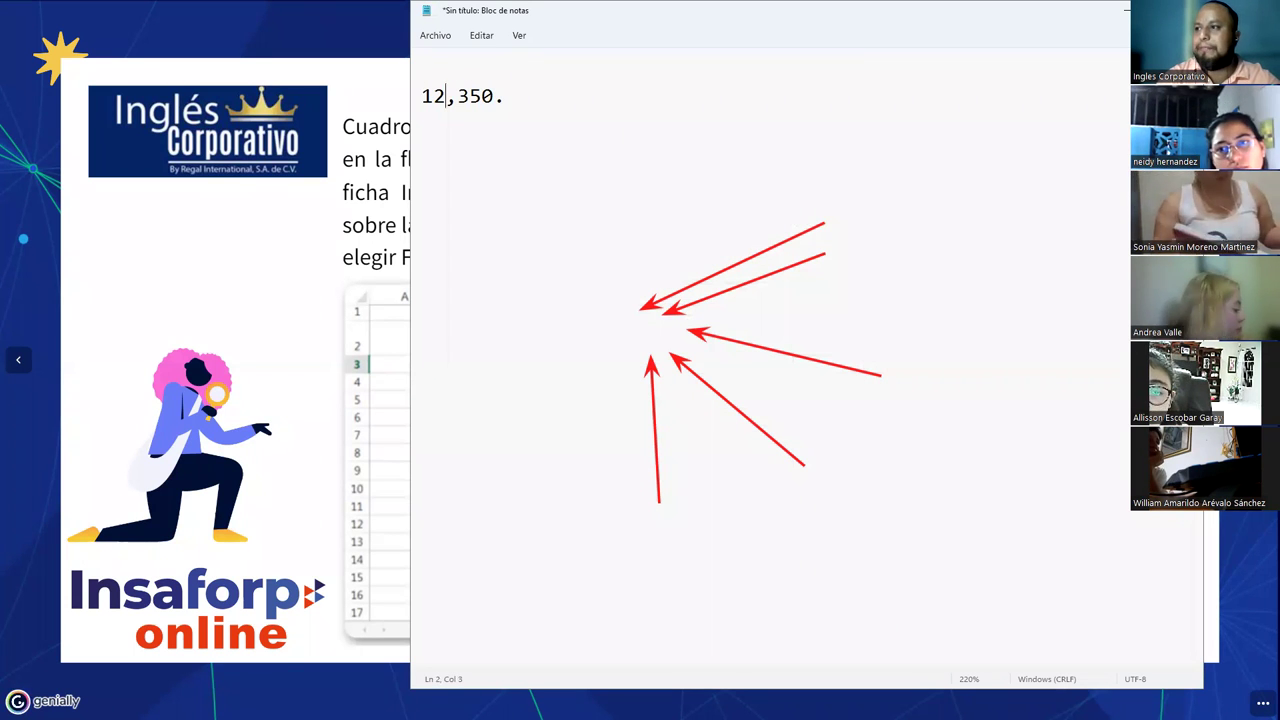
pyautogui.press('Right')
pyautogui.press('Right')
pyautogui.press('Right')
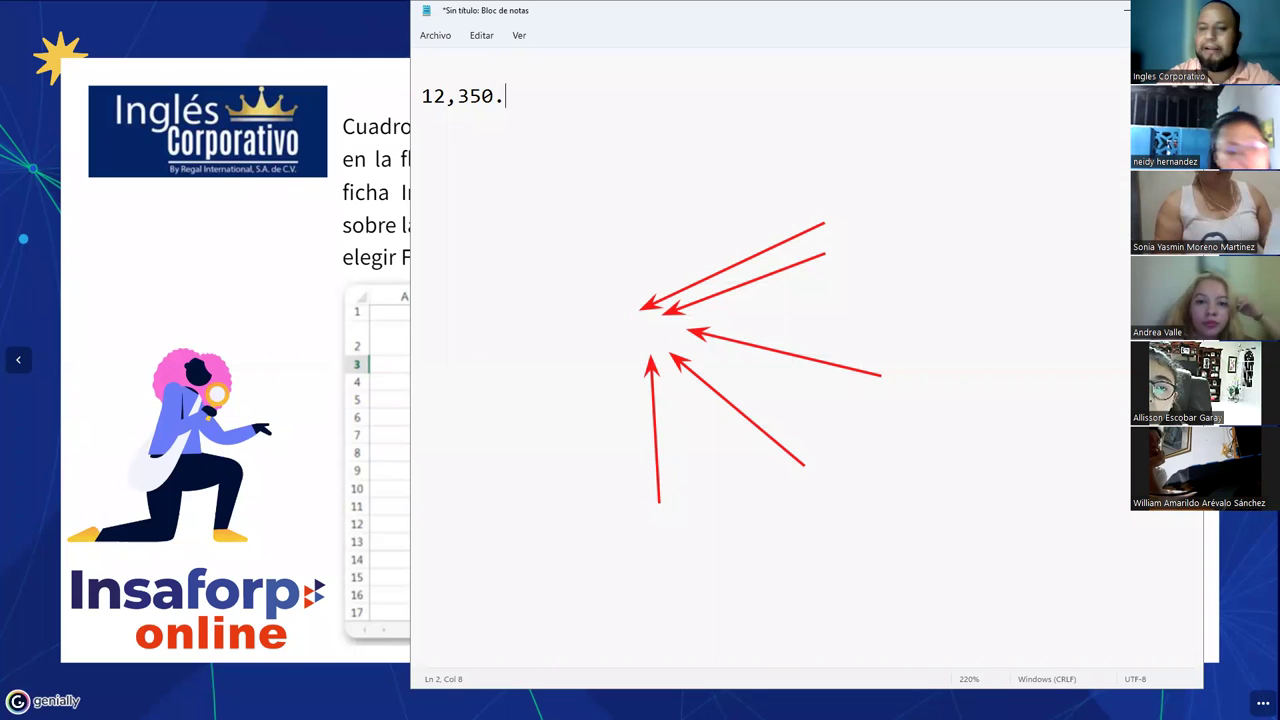
pyautogui.write('45678')
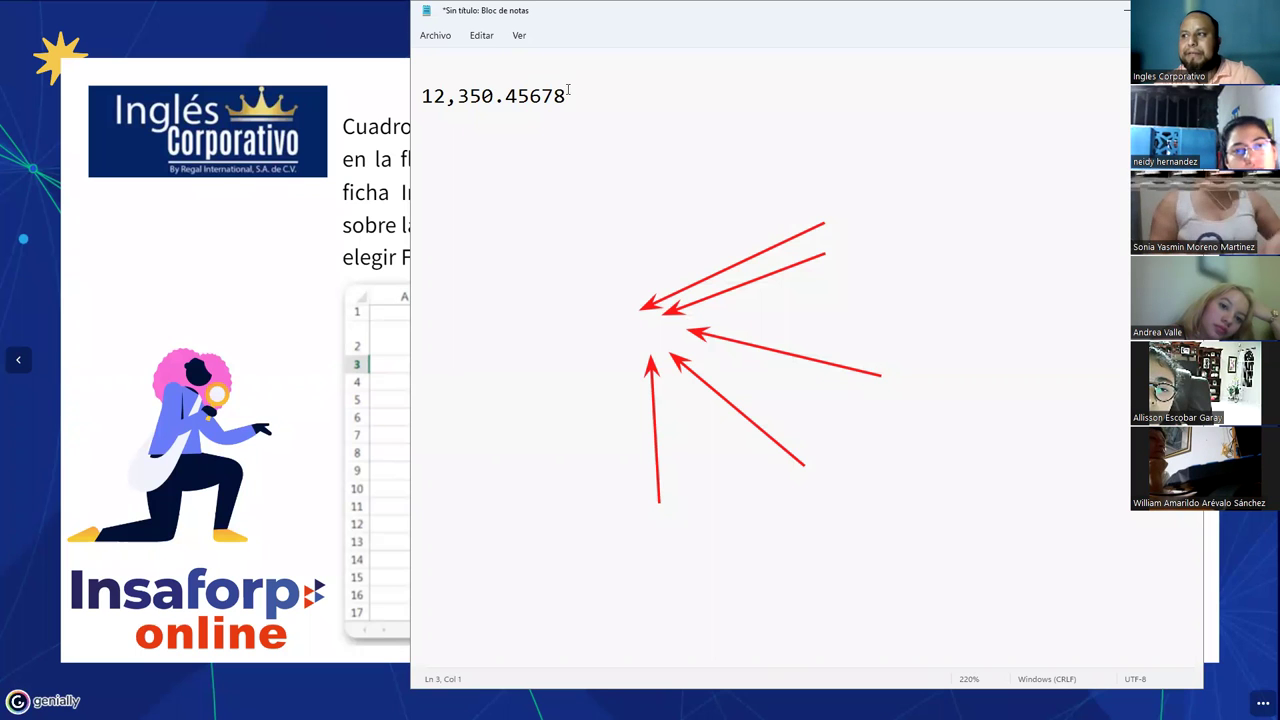
# Step: Trim and restore the decimals, then append 4684346 so it reads 12,350.456784684346
pyautogui.moveTo(567, 95); pyautogui.dragTo(540, 97)
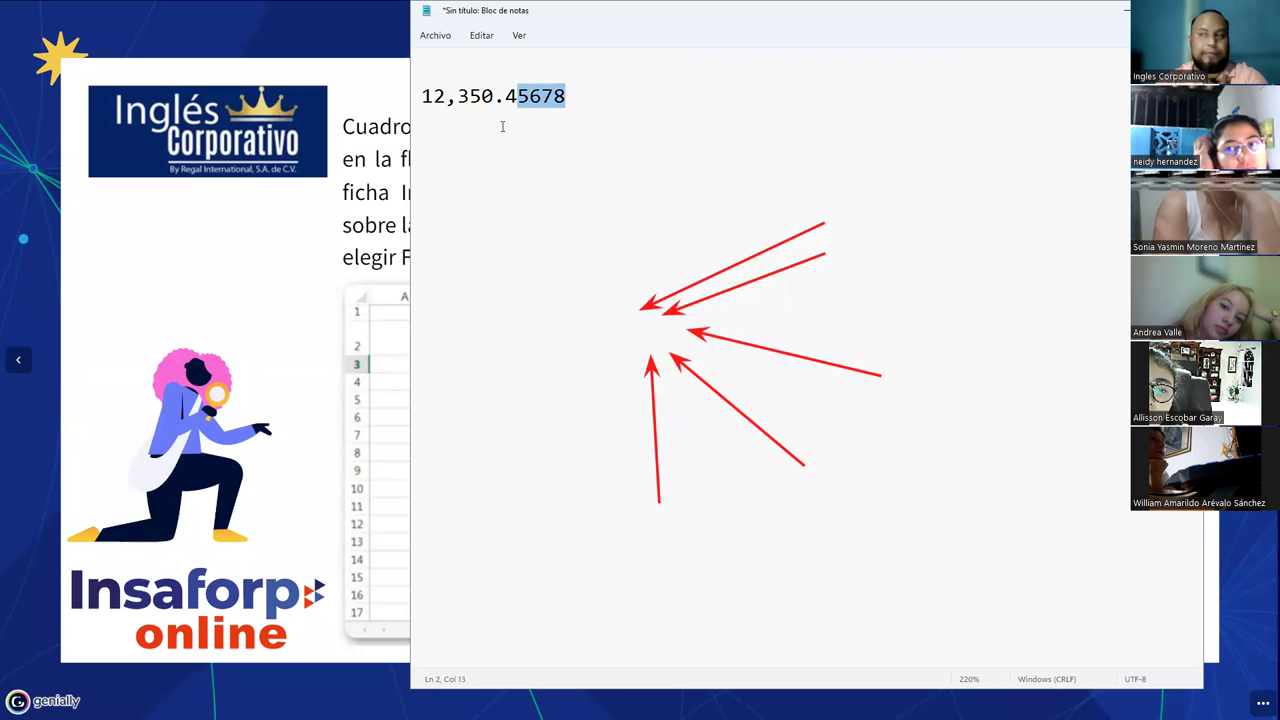
pyautogui.click(548, 110)
pyautogui.moveTo(565, 93); pyautogui.dragTo(533, 106)
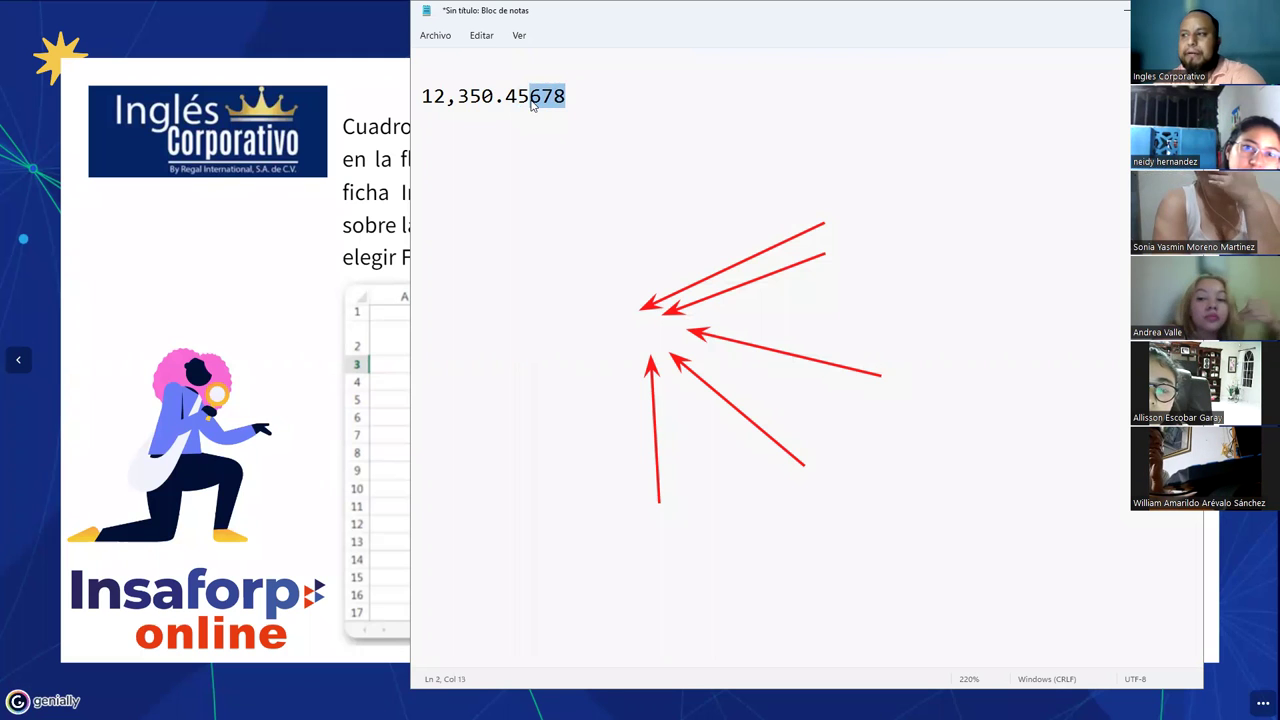
pyautogui.press('Delete')
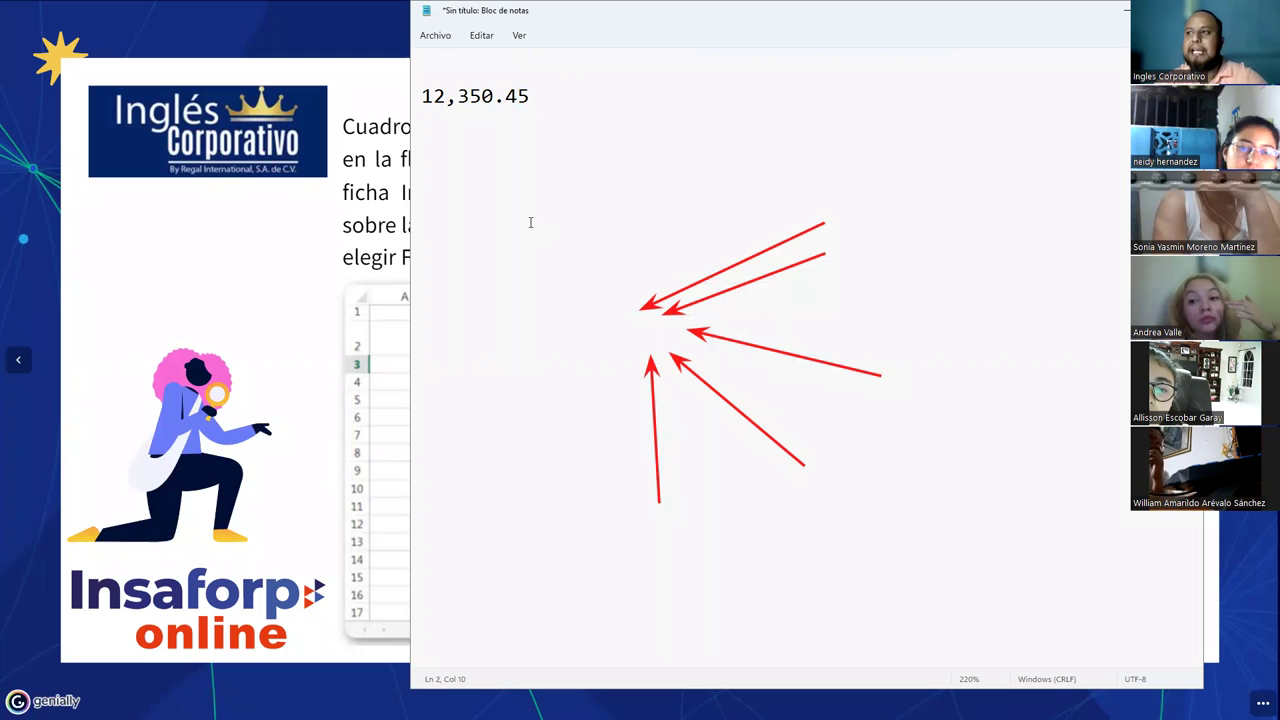
pyautogui.moveTo(416, 100); pyautogui.dragTo(542, 97)
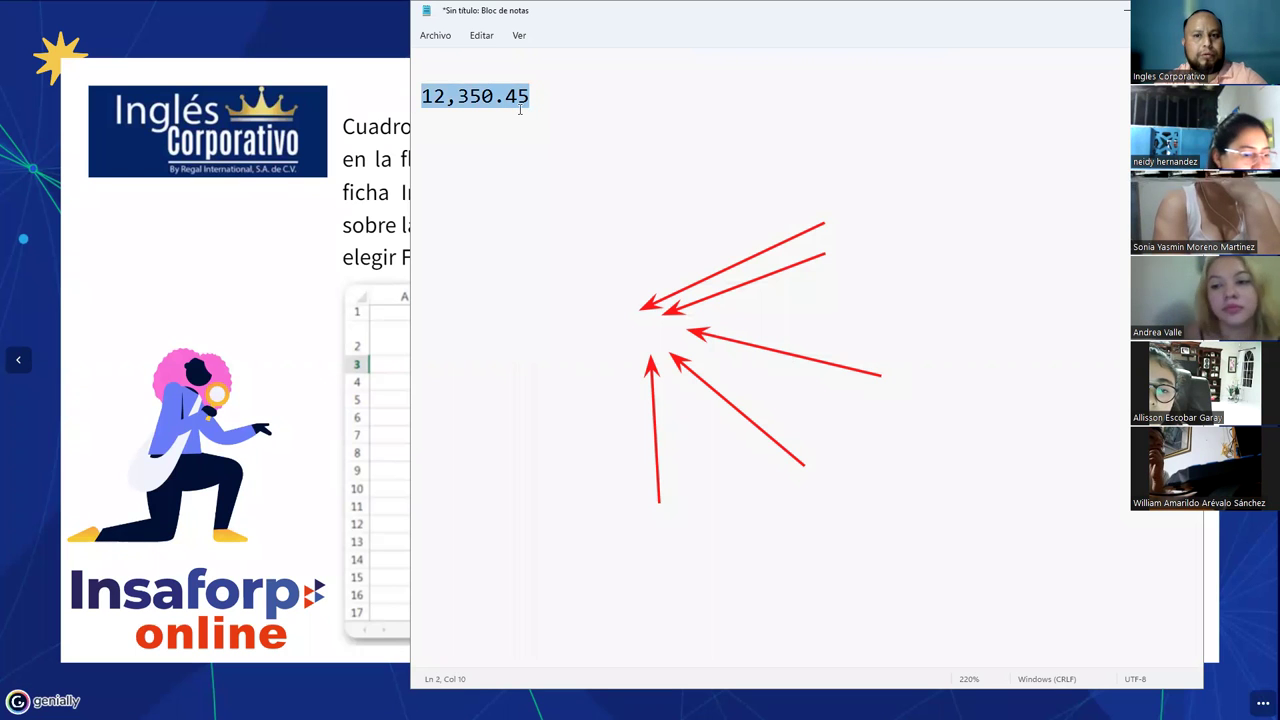
pyautogui.hotkey('ctrl', 'z')
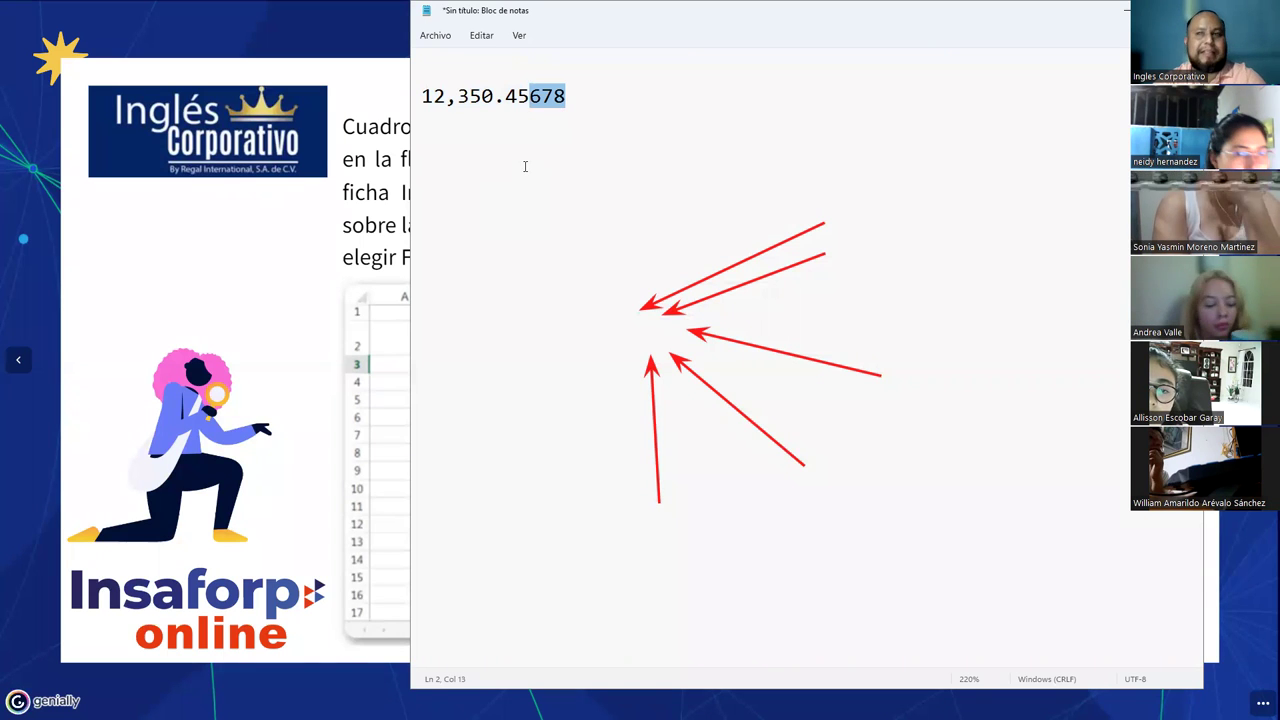
pyautogui.click(570, 97)
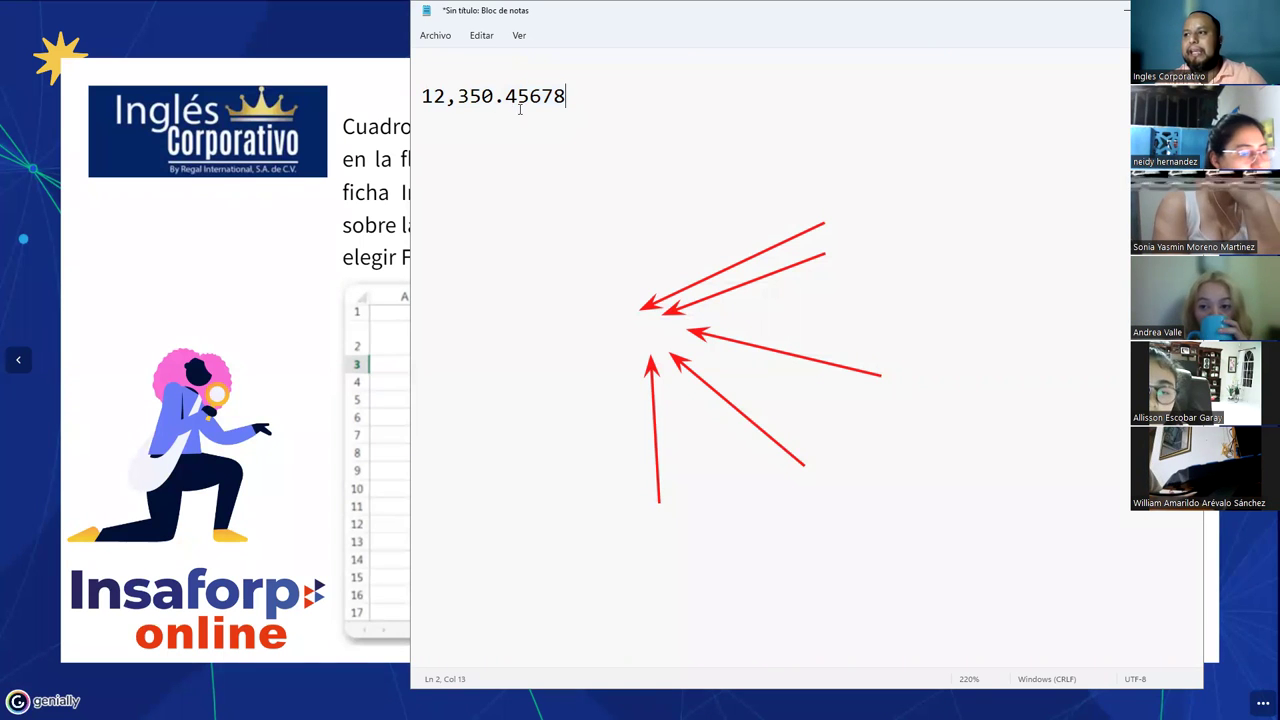
pyautogui.write('46')
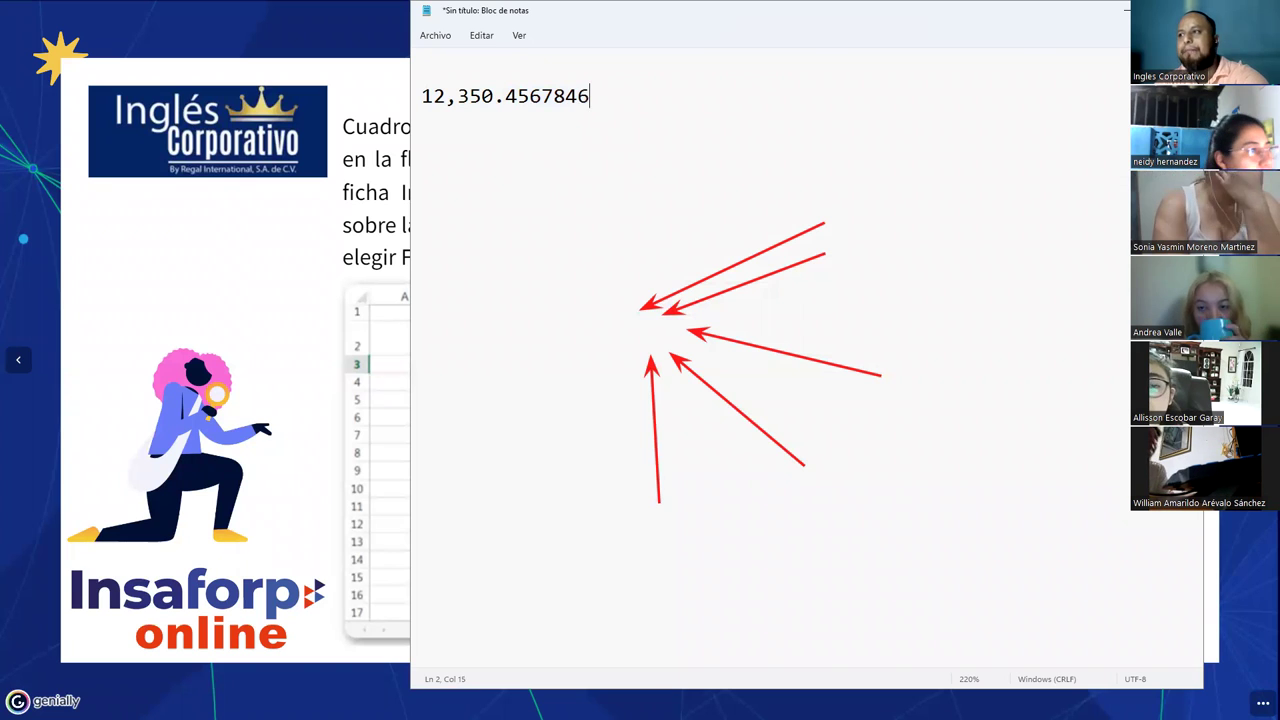
pyautogui.write('84346')
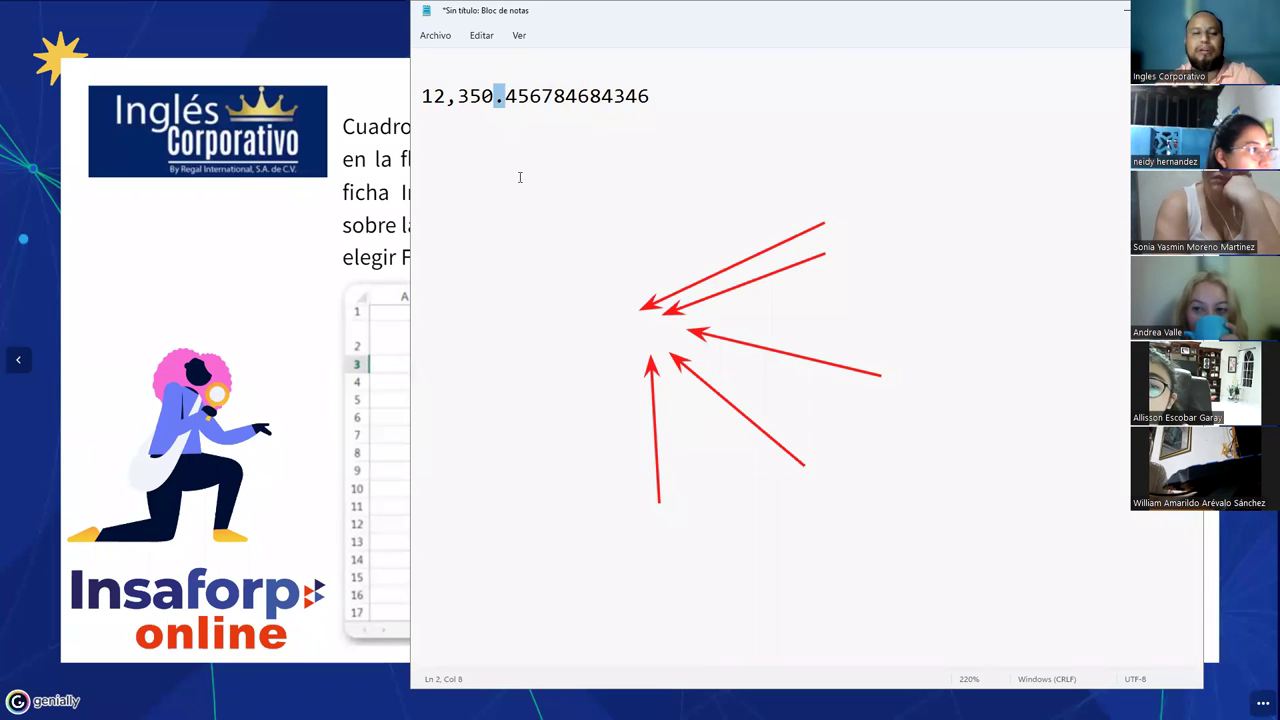
pyautogui.moveTo(505, 98); pyautogui.dragTo(669, 99)
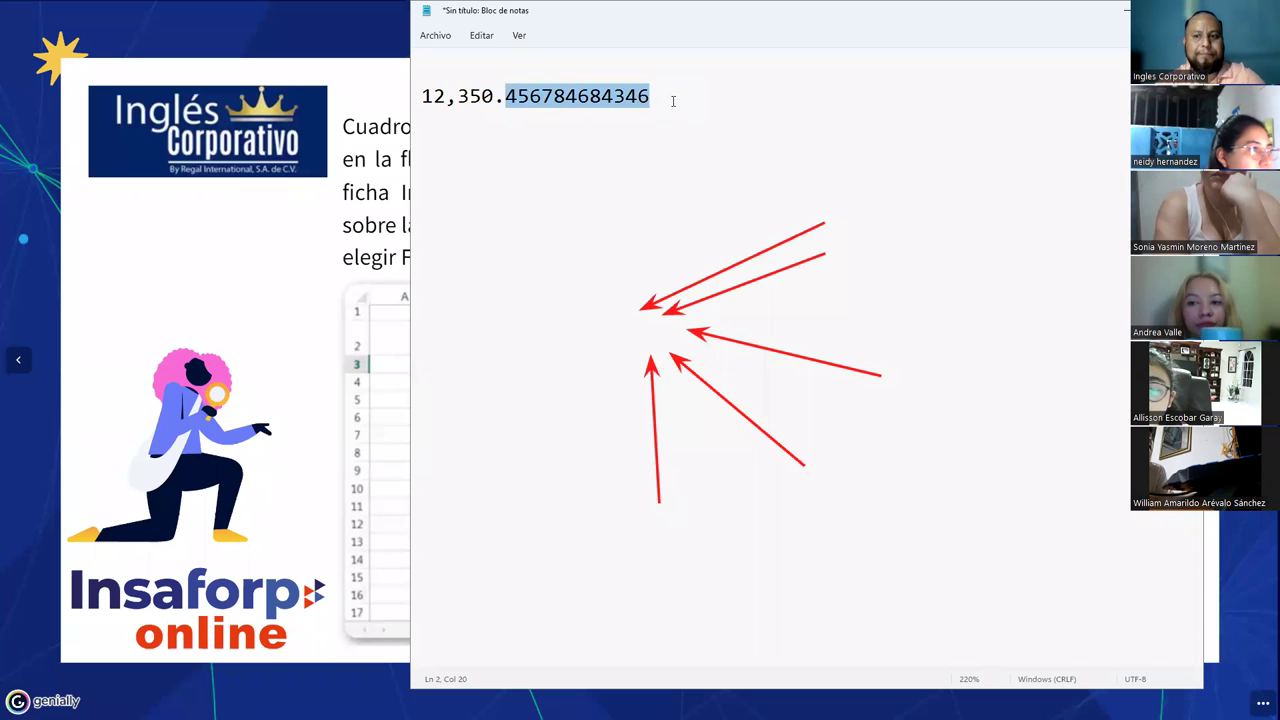
pyautogui.click(645, 97)
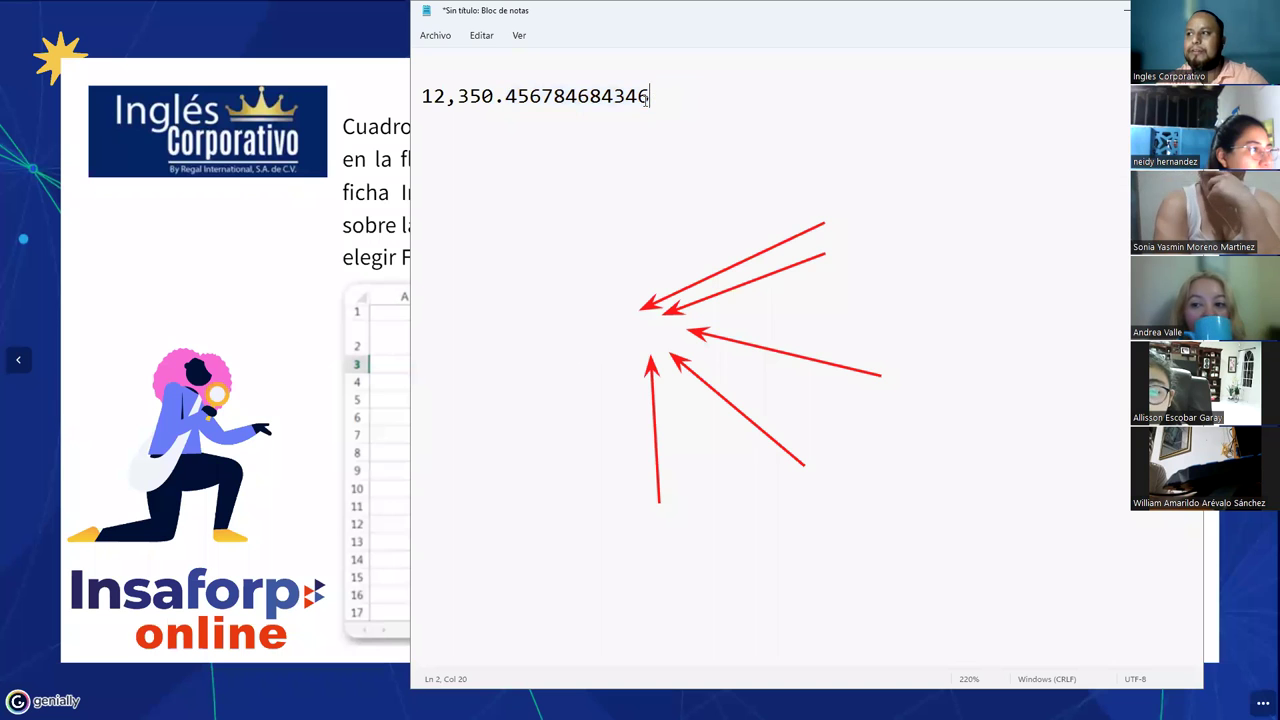
pyautogui.moveTo(425, 96); pyautogui.dragTo(653, 112)
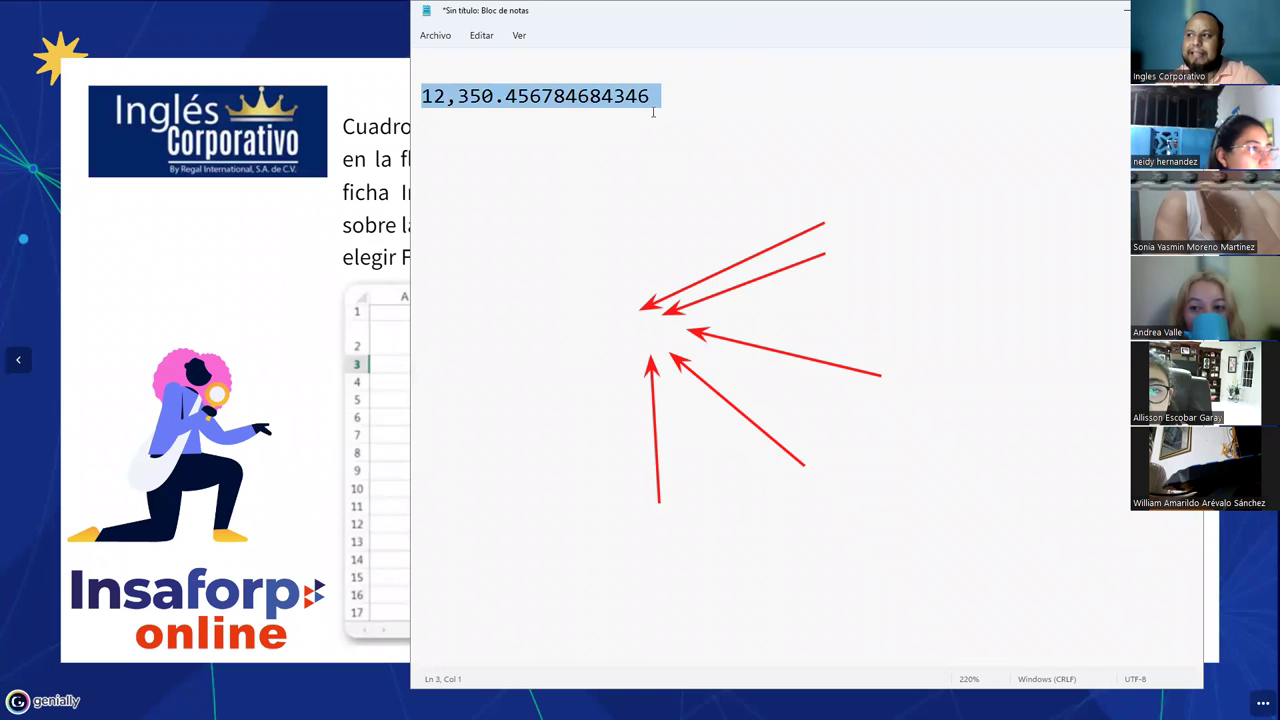
pyautogui.click(657, 93)
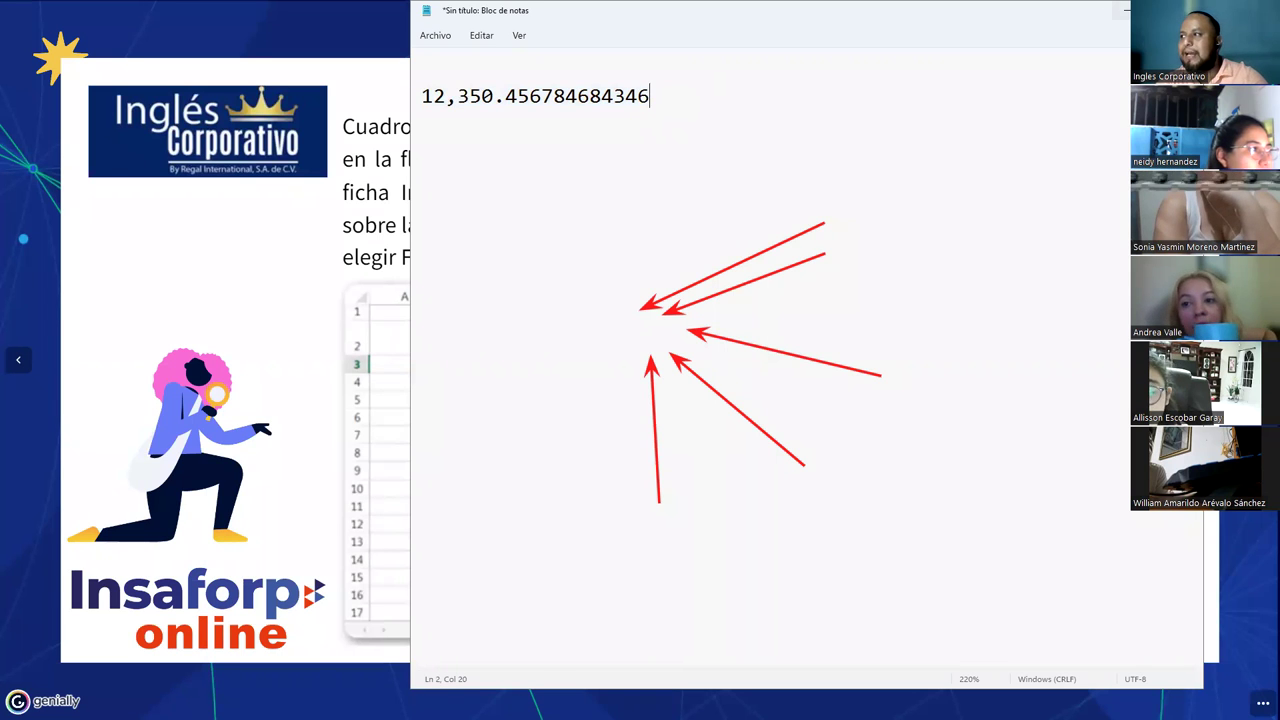
pyautogui.click(1122, 10)
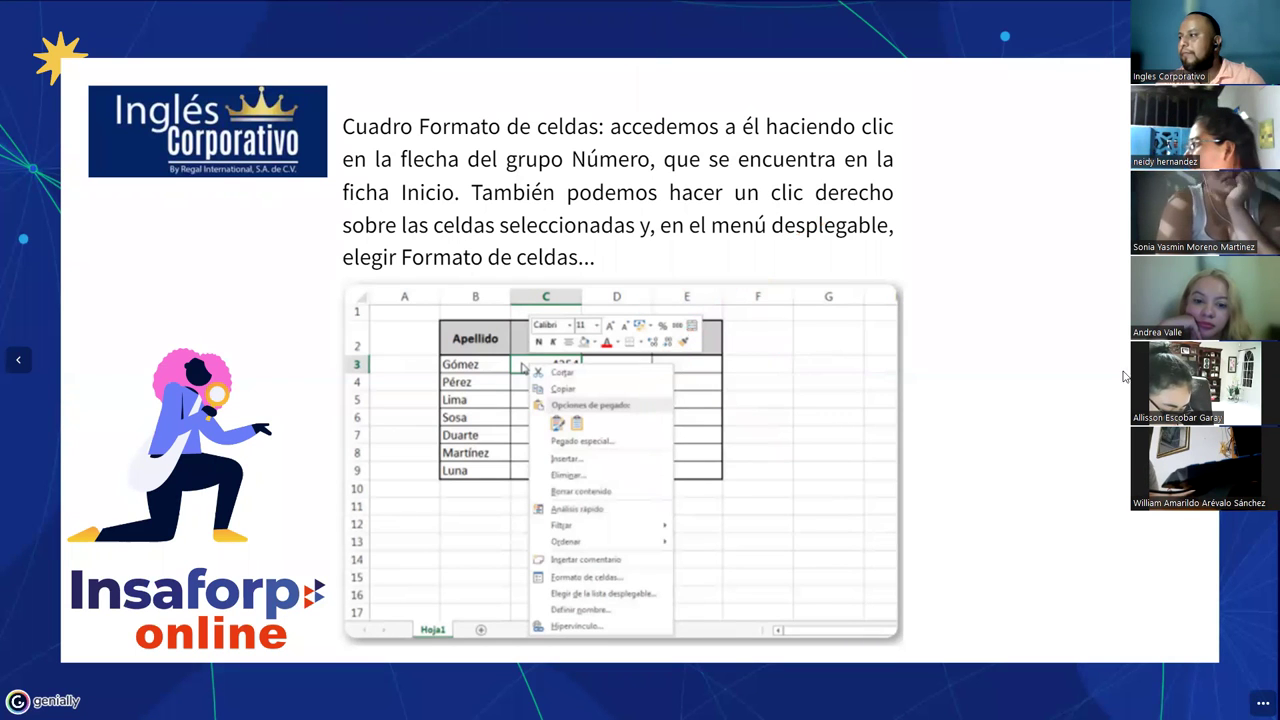
# Step: Advance to the 'Formatos: Número / Moneda' slide on decimals and the thousands separator
pyautogui.press('Right')
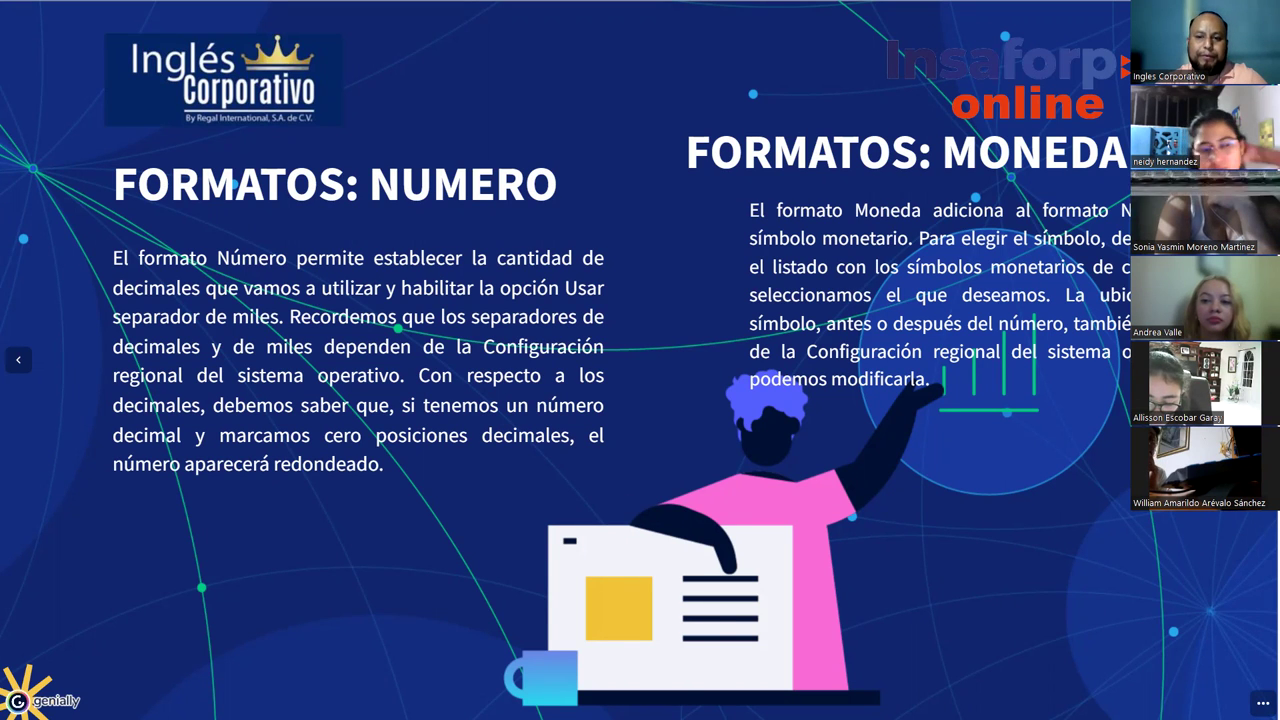
# Step: In Notepad, replace all the text with the number 123456544.00
pyautogui.hotkey('alt', 'Tab')
pyautogui.hotkey('ctrl', 'a')
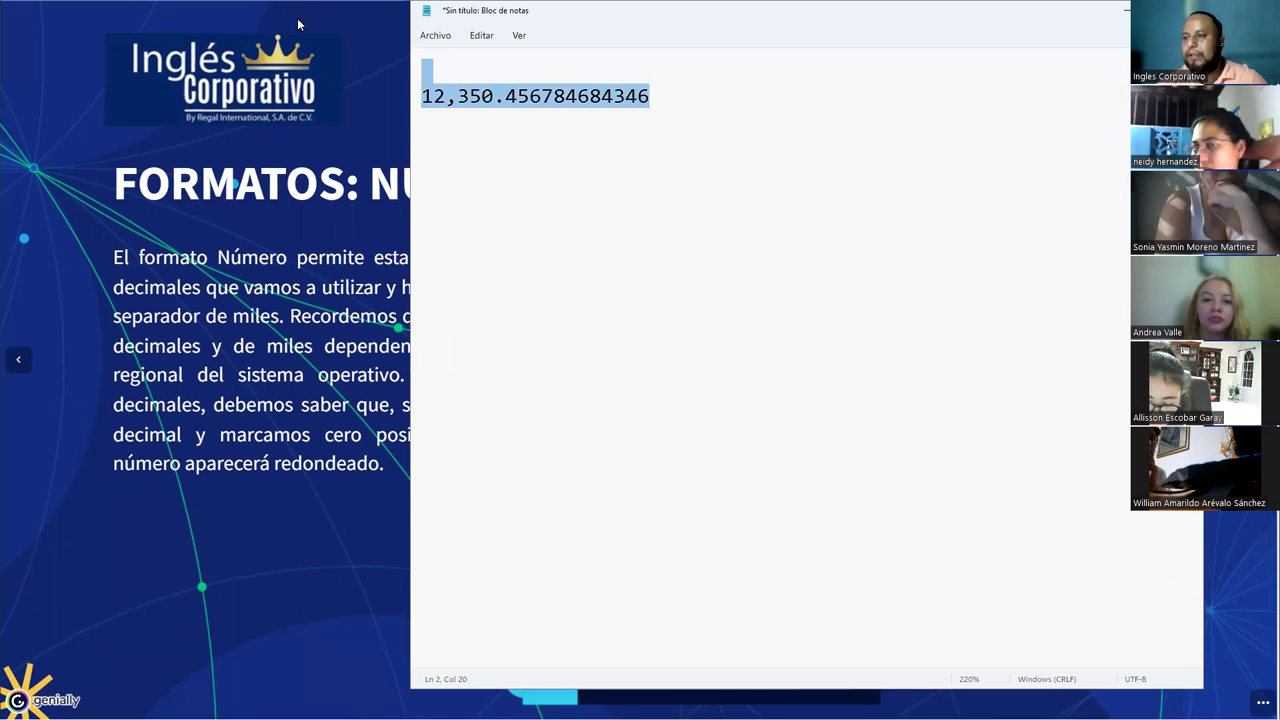
pyautogui.write('123456544.00')
pyautogui.press('Return')
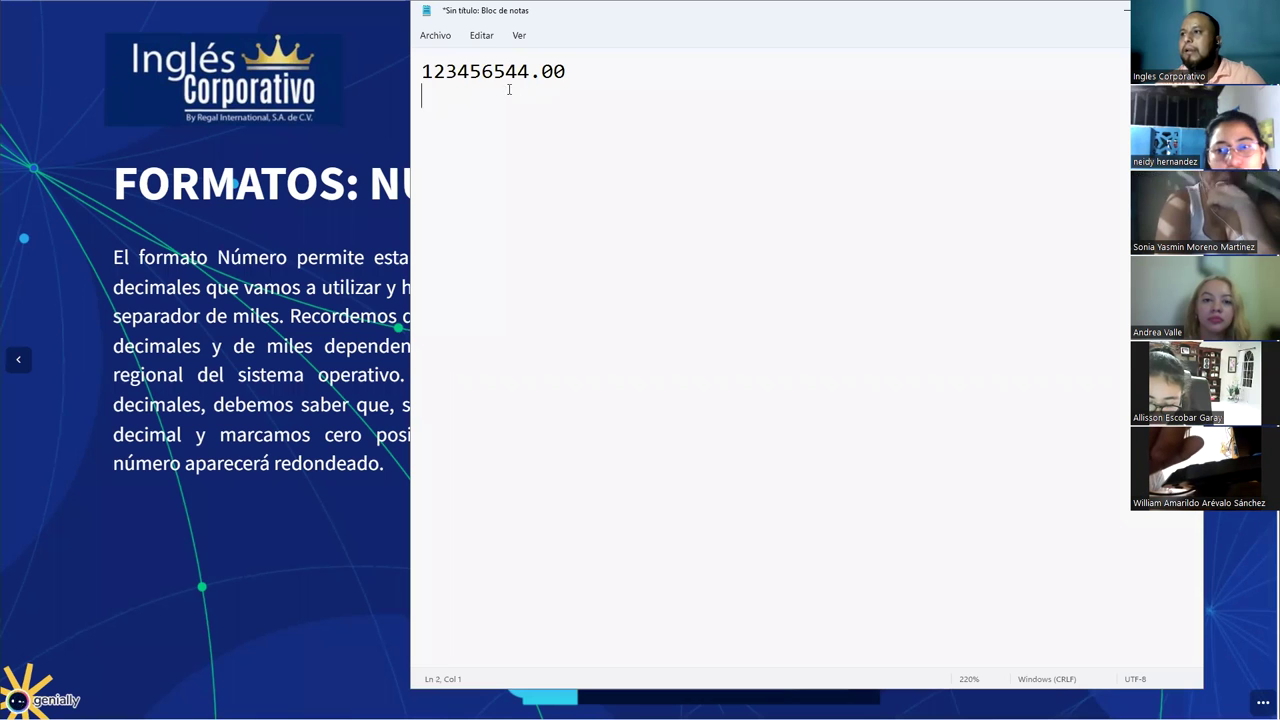
# Step: Insert thousands separators so the number reads 123,456,544.00
pyautogui.moveTo(494, 71)
pyautogui.mouseDown()
pyautogui.moveTo(529, 71)
pyautogui.moveTo(493, 71)
pyautogui.mouseUp()
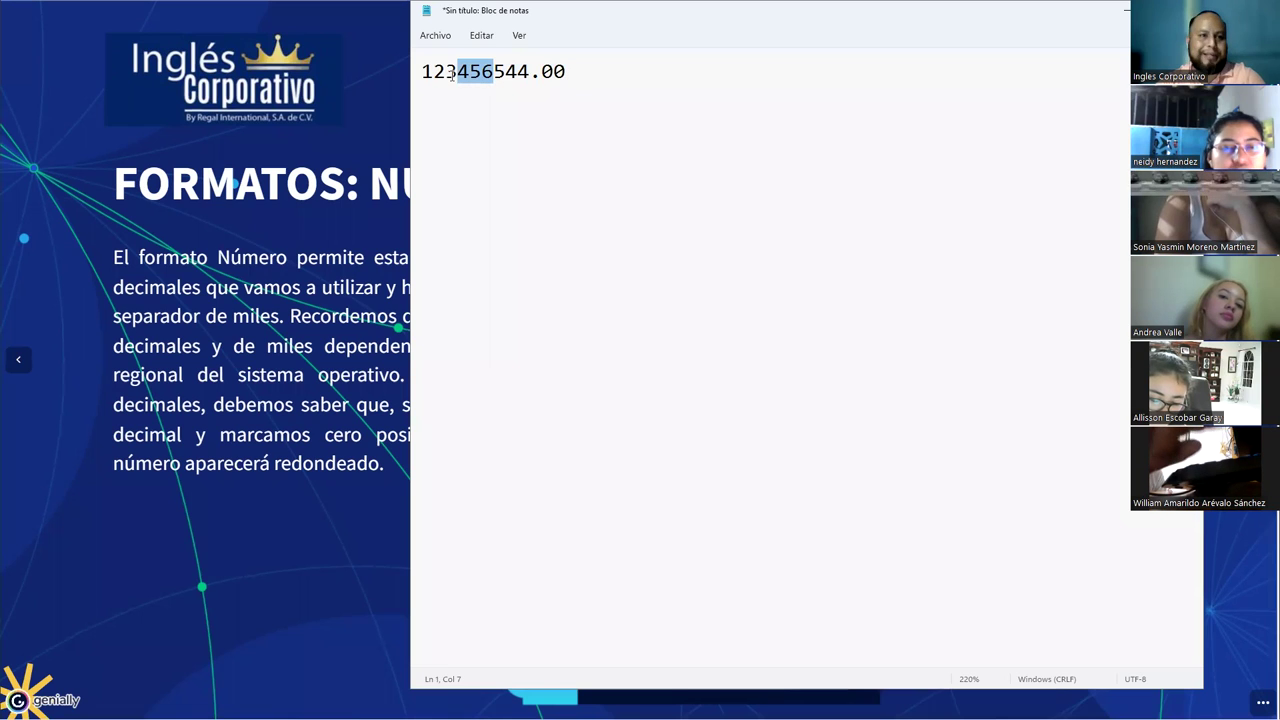
pyautogui.hotkey('ctrl', 'a')
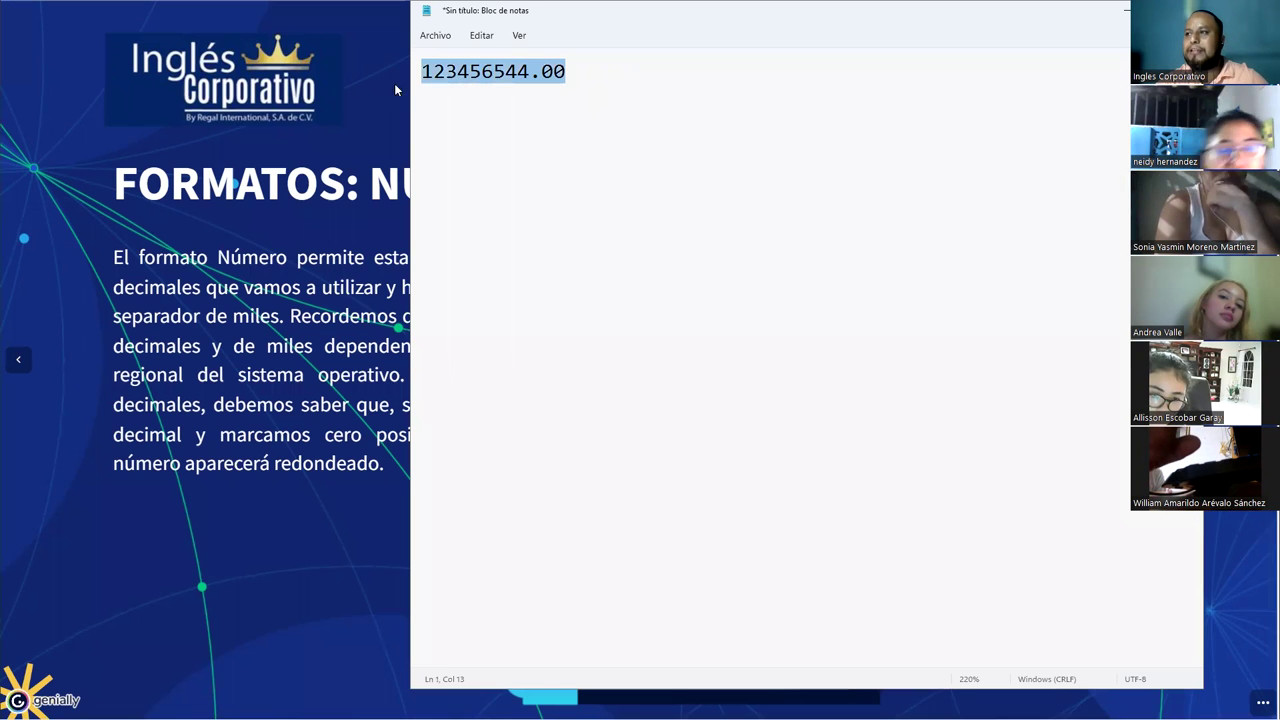
pyautogui.click(507, 93)
pyautogui.write(',')
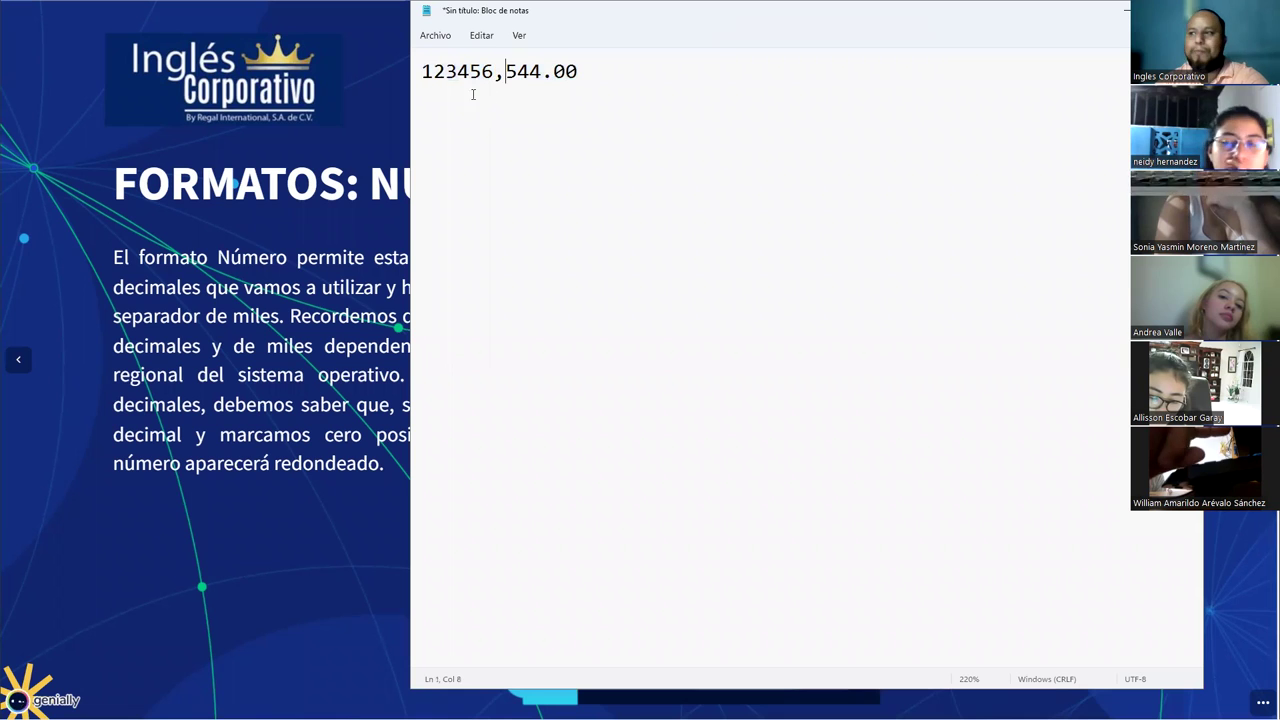
pyautogui.click(458, 72)
pyautogui.write(',')
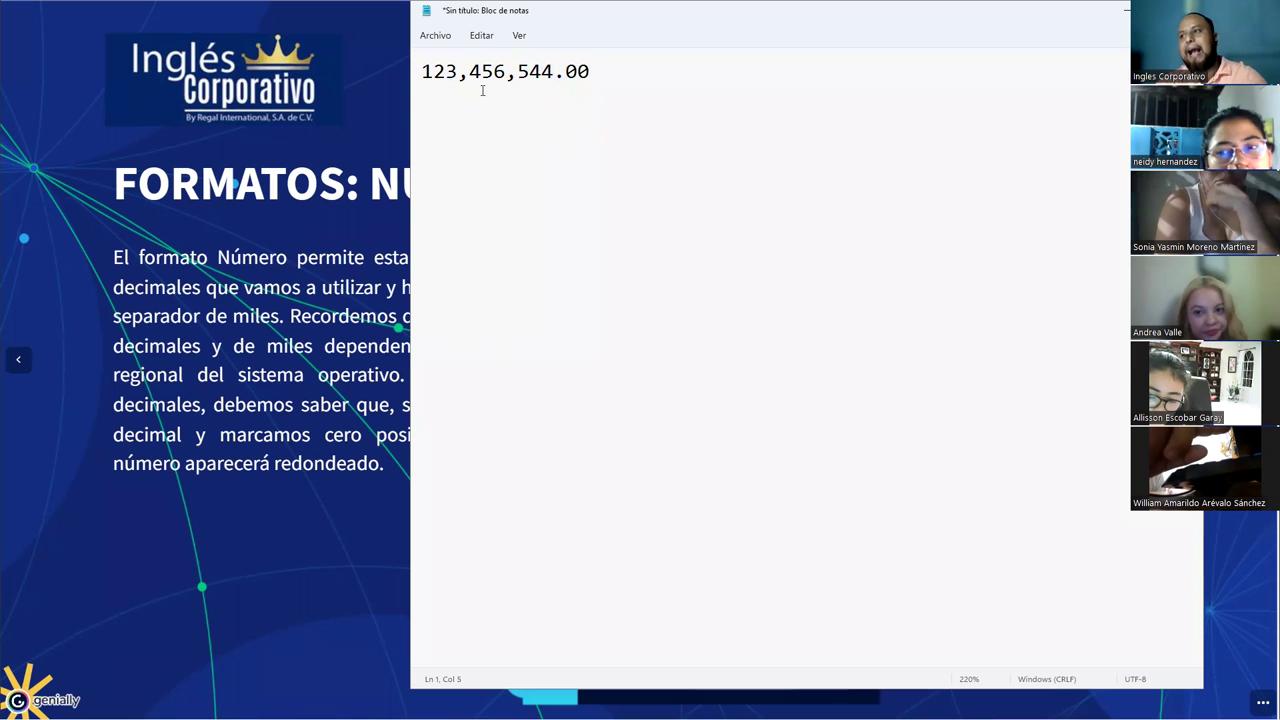
pyautogui.tripleClick(433, 75)
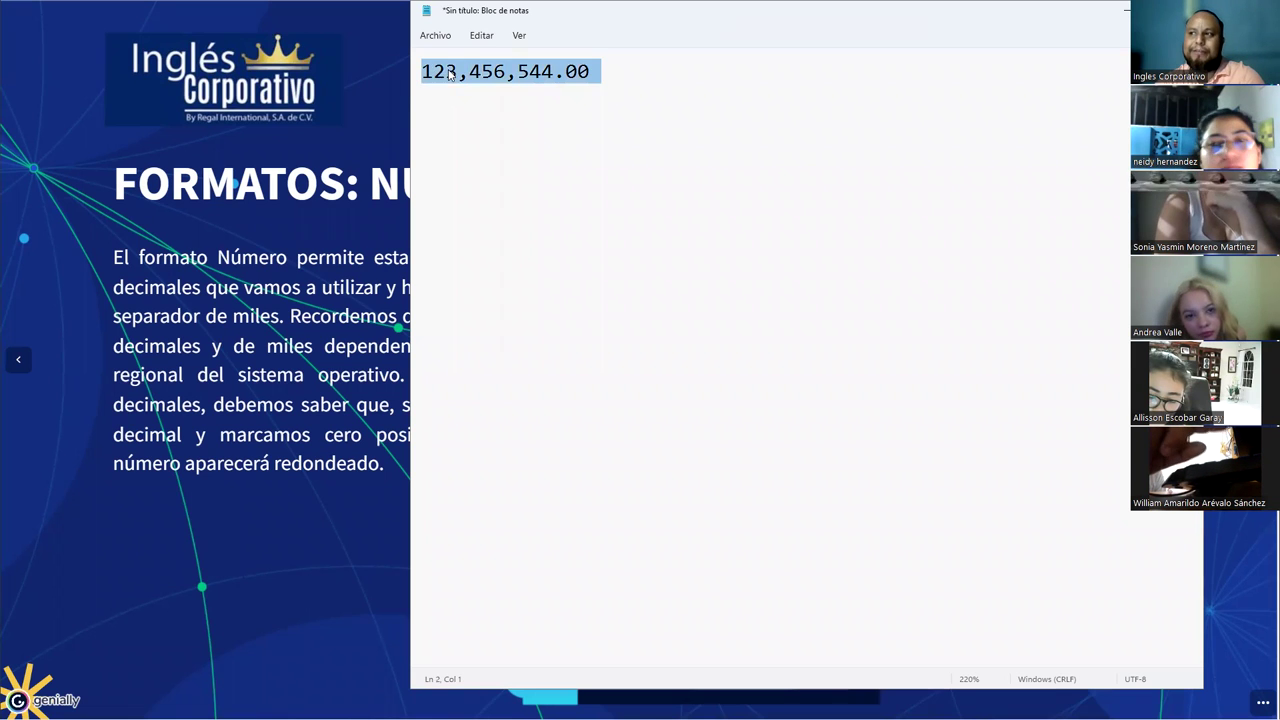
pyautogui.click(450, 75)
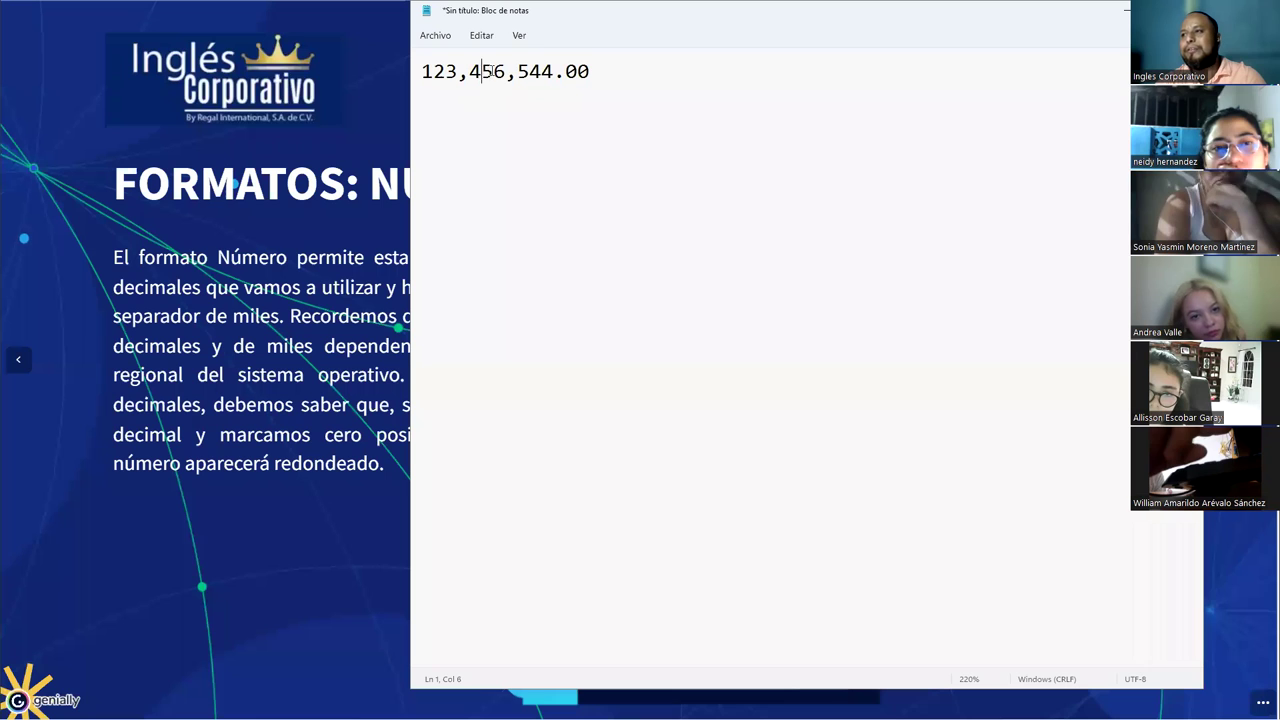
pyautogui.doubleClick(485, 80)
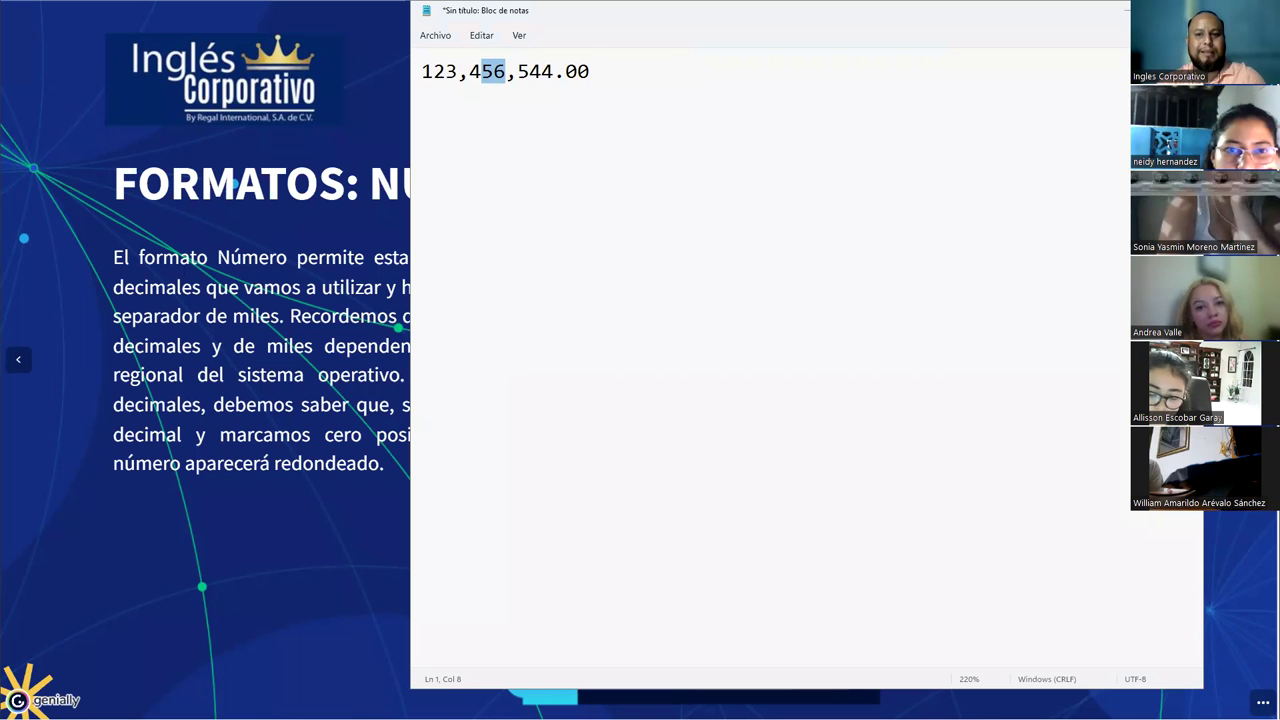
# Step: Minimize Notepad to reveal the 'Formatos: Número' slide again
pyautogui.click(1084, 12)
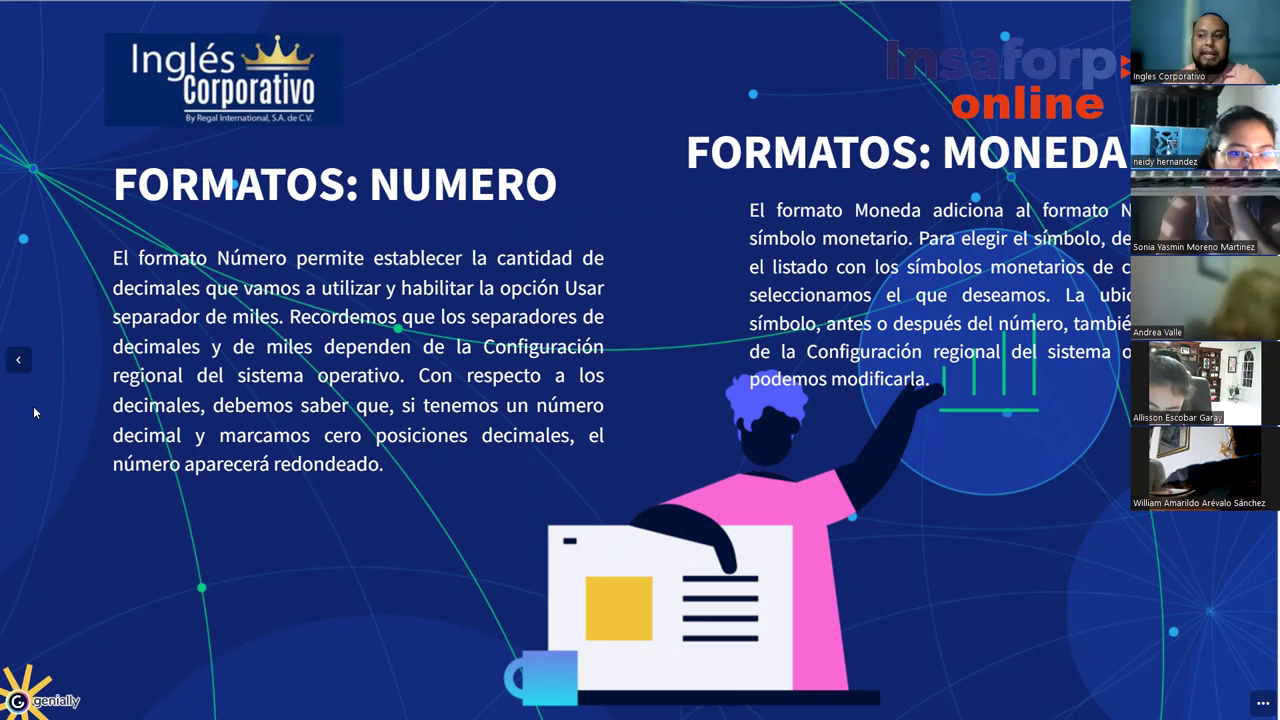
# Step: Back in Notepad, add 6.69 on a new line below 123,456,544.00 and highlight its decimals
pyautogui.hotkey('alt', 'Tab')
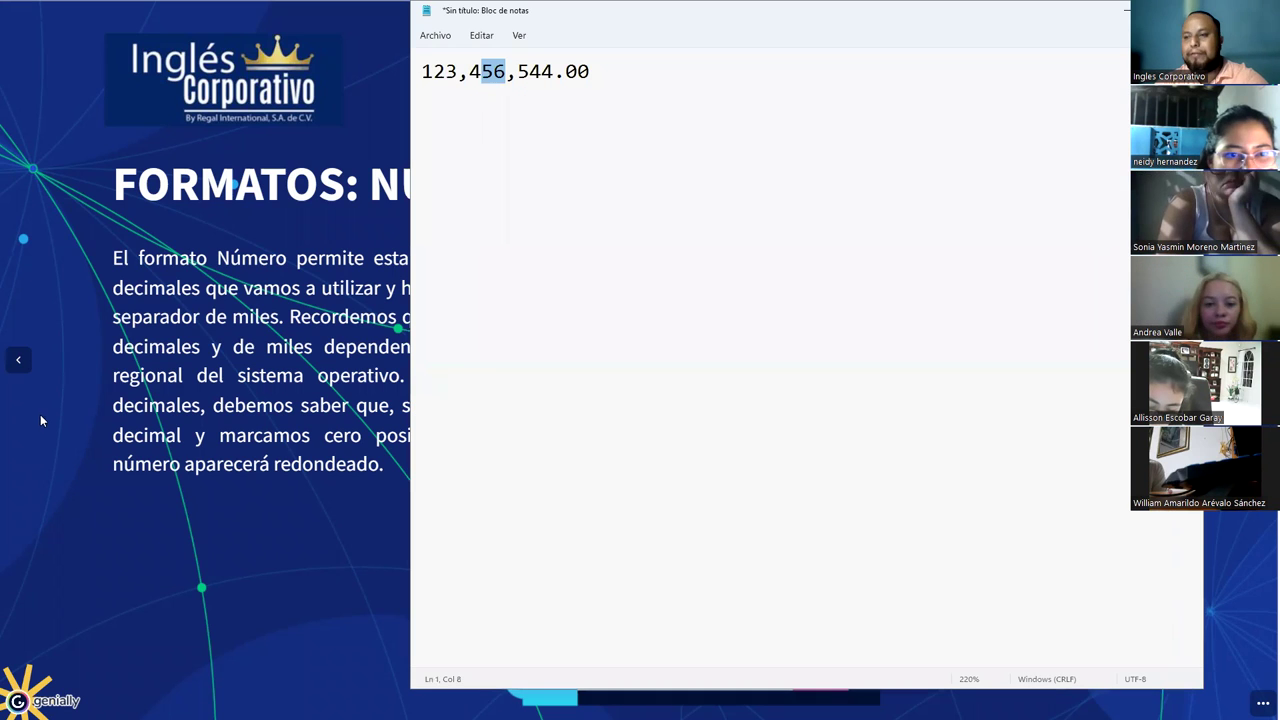
pyautogui.click(660, 60)
pyautogui.press('Return')
pyautogui.press('Return')
pyautogui.write('6.69')
pyautogui.press('Return')
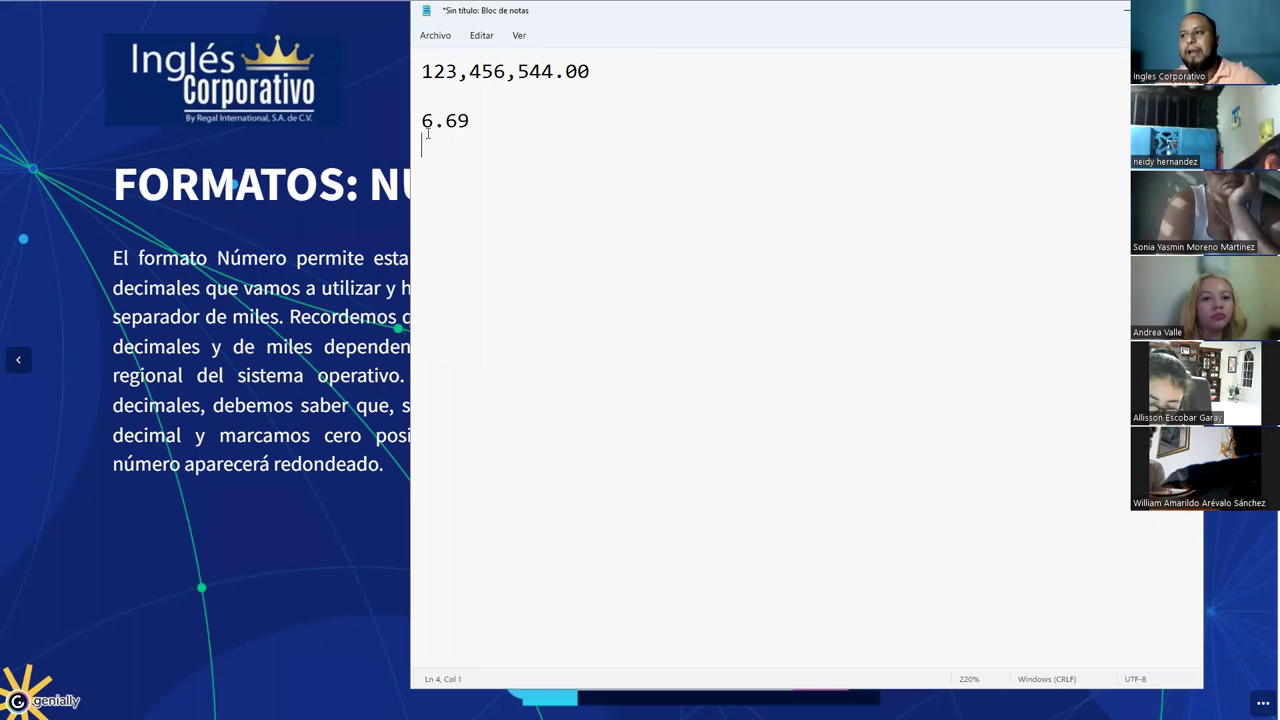
pyautogui.moveTo(448, 120); pyautogui.dragTo(475, 118)
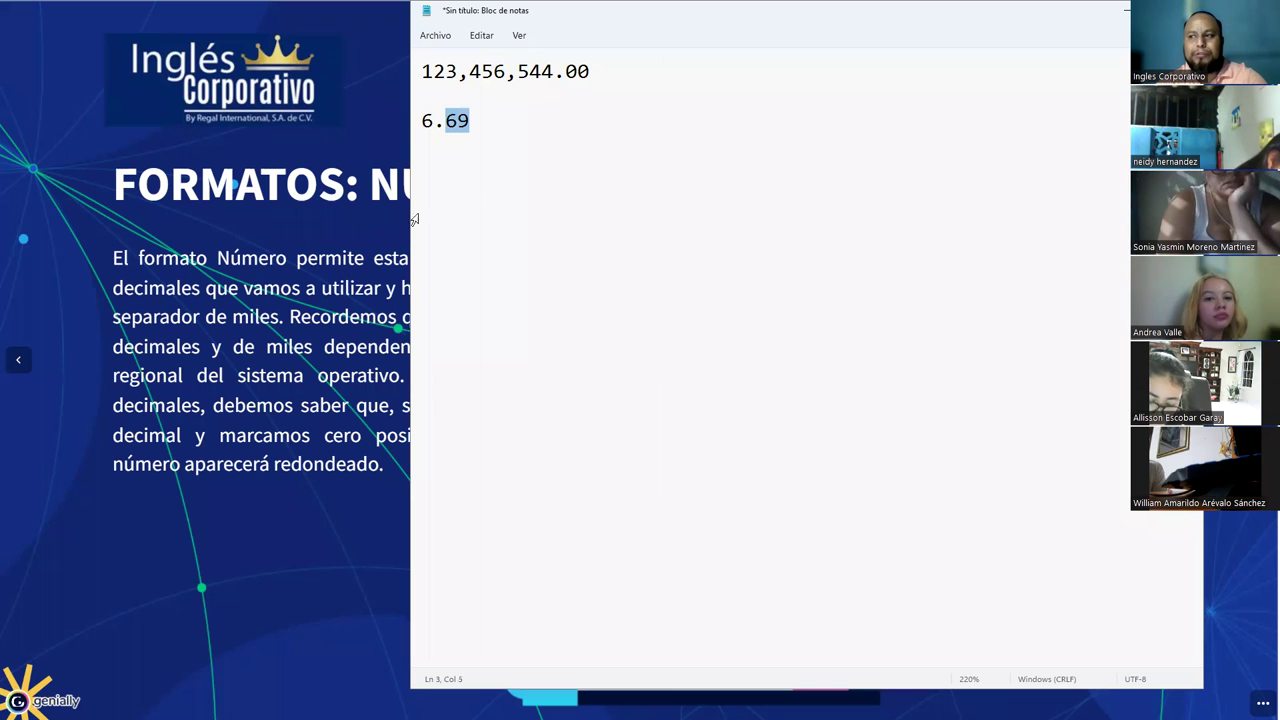
pyautogui.press('End')
# Step: Complete the first rounding example so it reads 6.69 = 6.7 = 7
pyautogui.write('=')
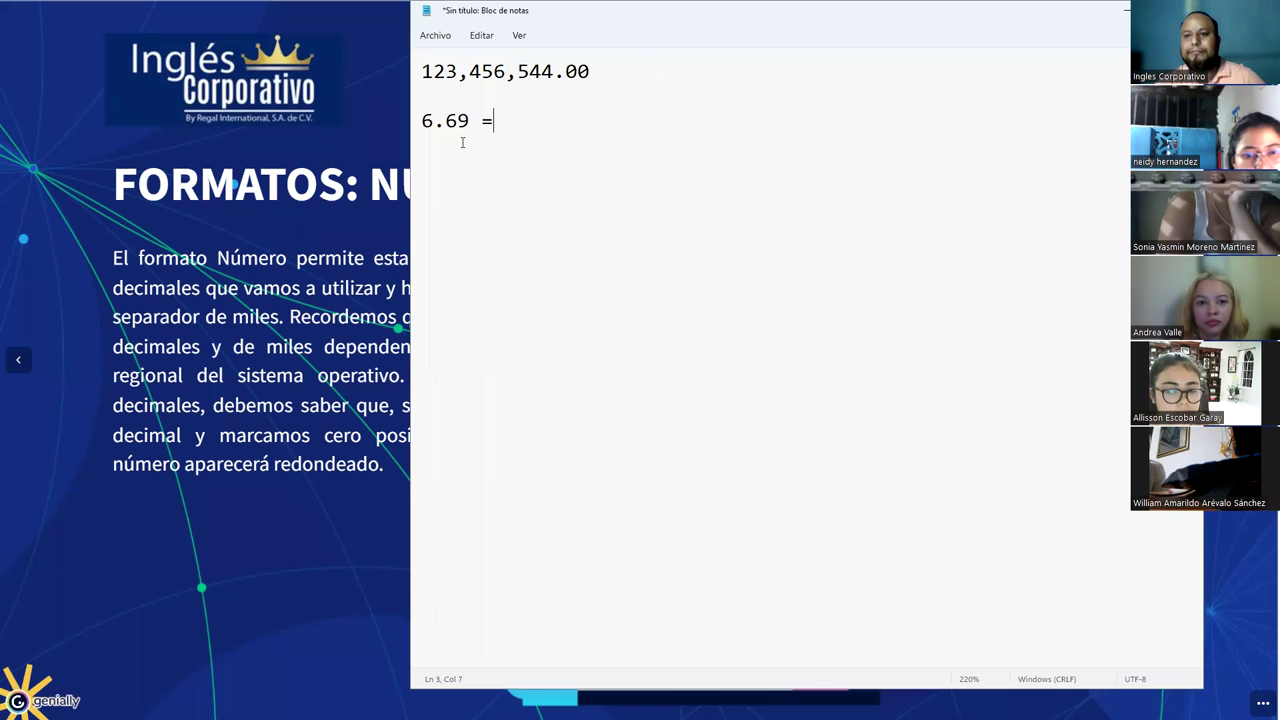
pyautogui.moveTo(458, 120)
pyautogui.mouseDown()
pyautogui.moveTo(471, 121)
pyautogui.moveTo(458, 121)
pyautogui.mouseUp()
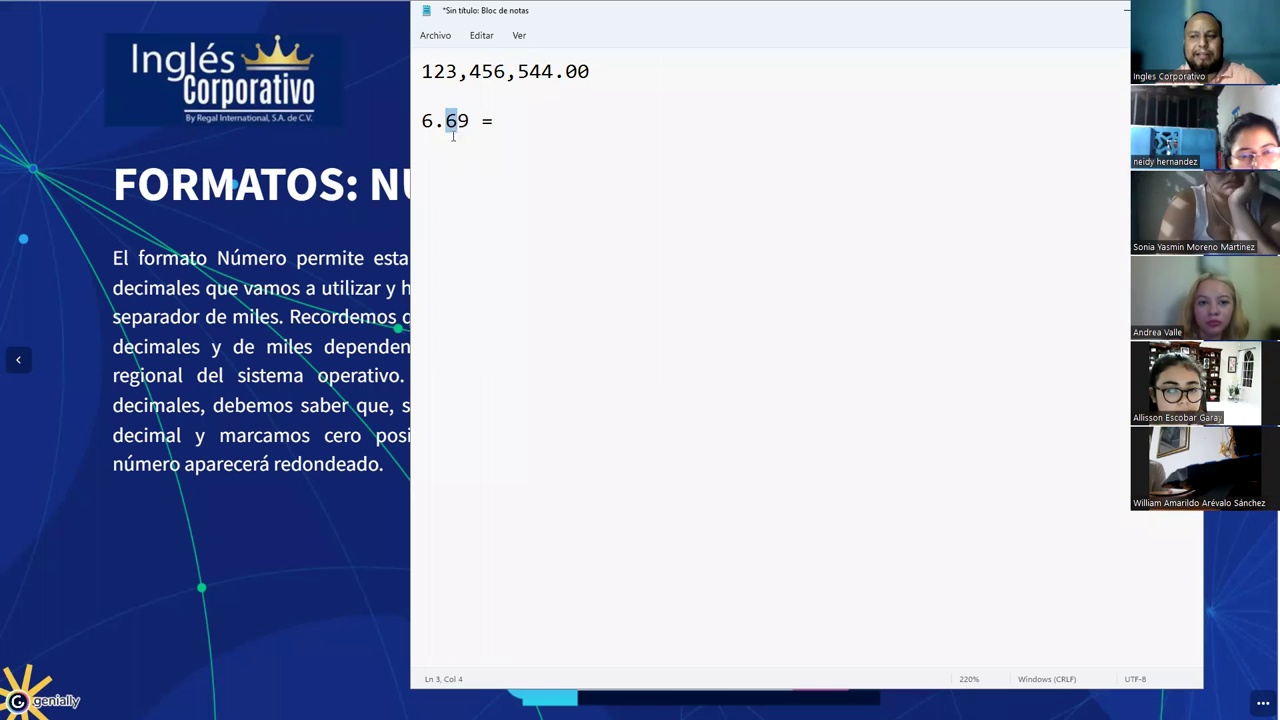
pyautogui.click(522, 118)
pyautogui.write('6.')
pyautogui.moveTo(506, 121); pyautogui.dragTo(541, 121)
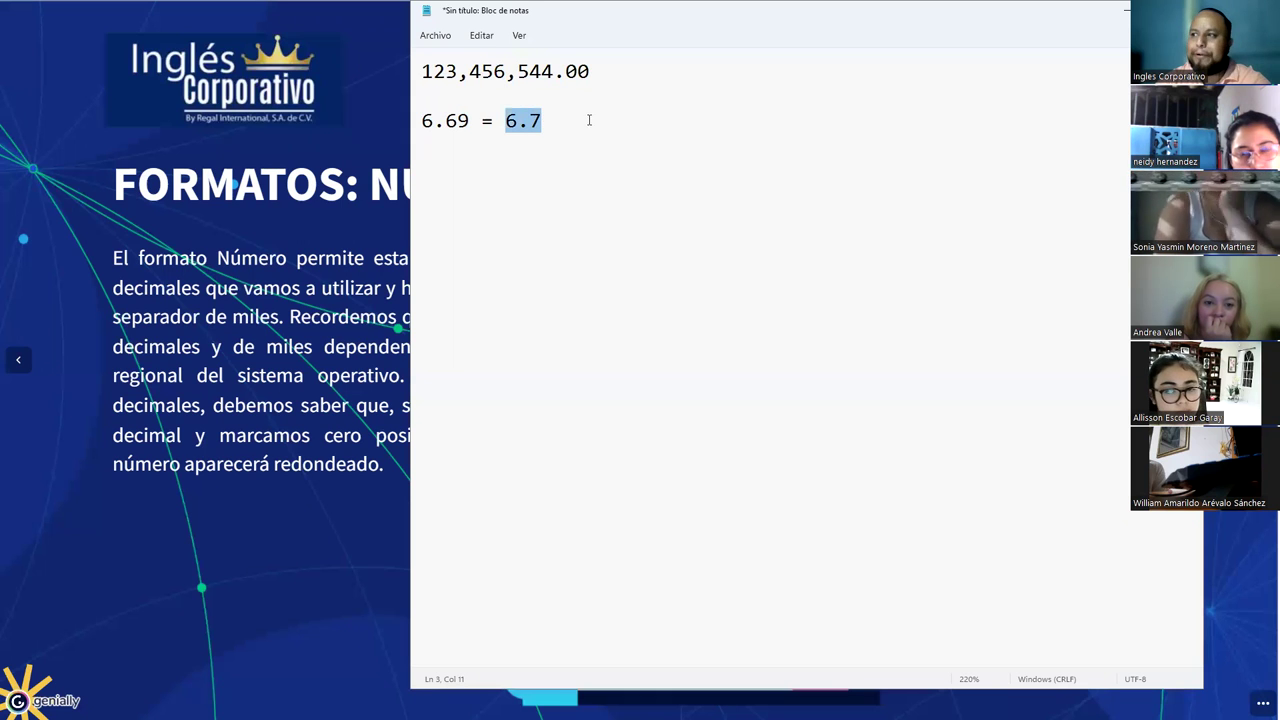
pyautogui.click(586, 120)
pyautogui.write('=')
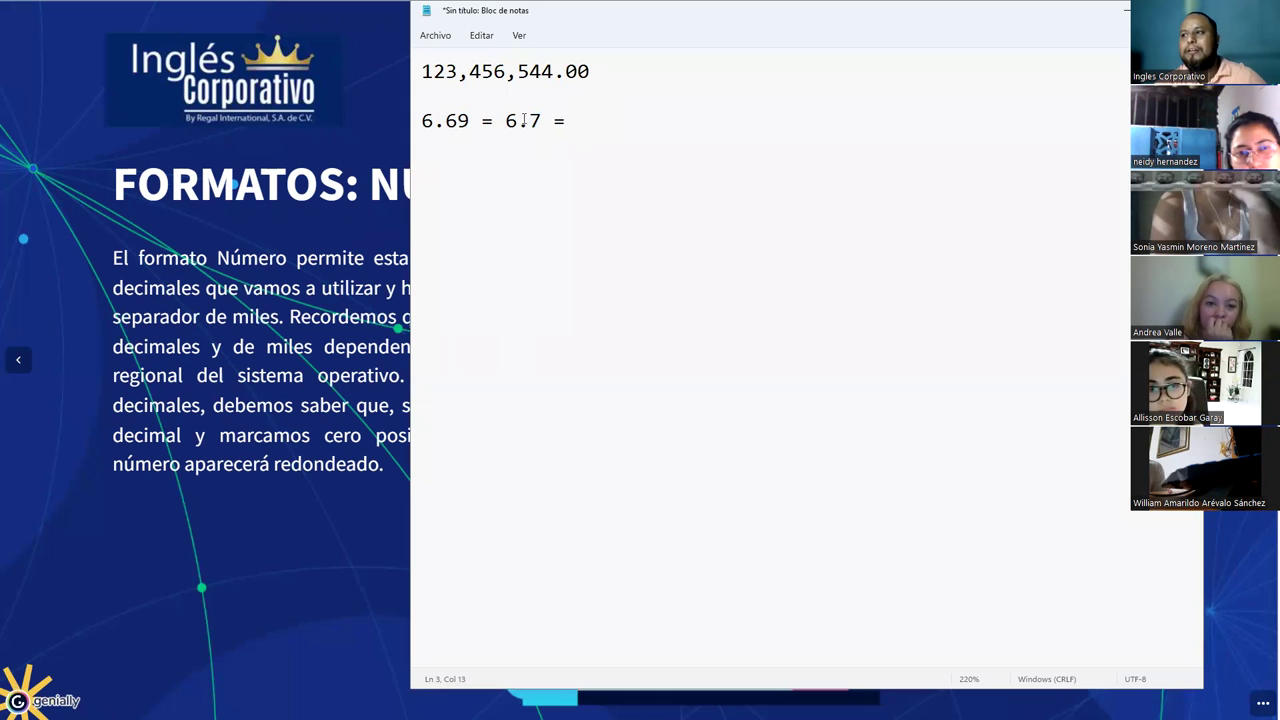
pyautogui.moveTo(530, 120); pyautogui.dragTo(542, 121)
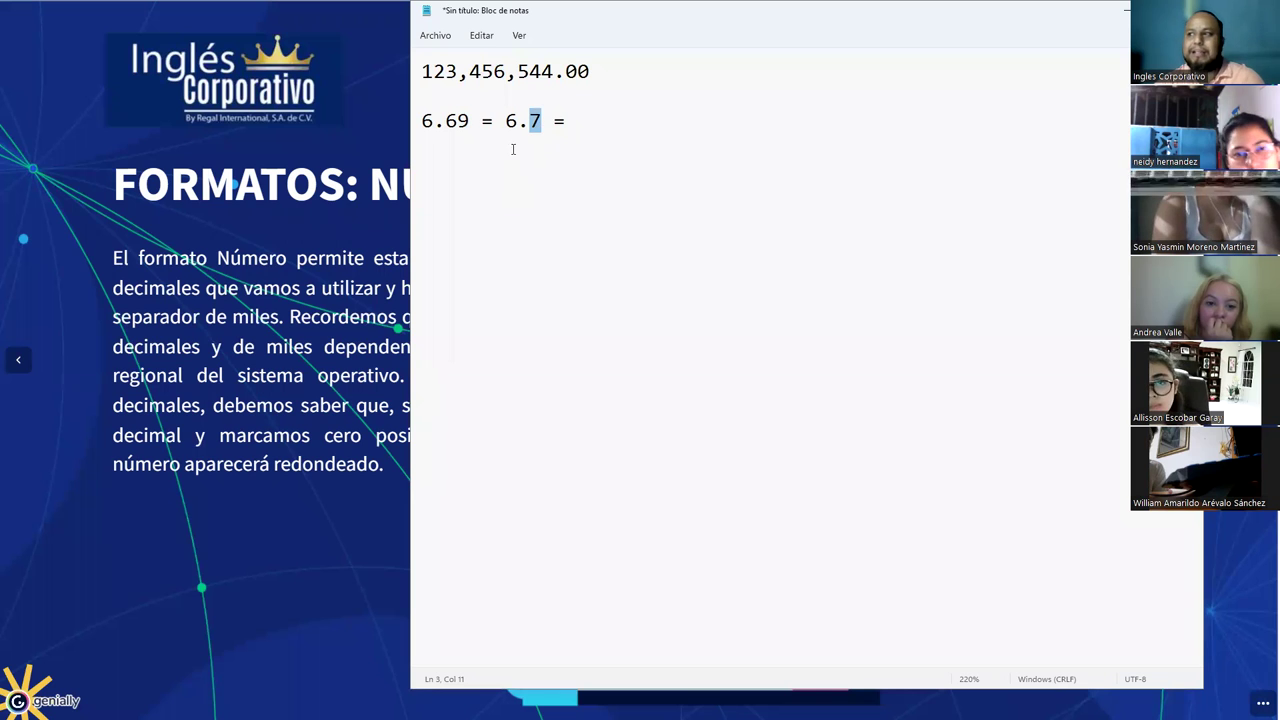
pyautogui.click(506, 120)
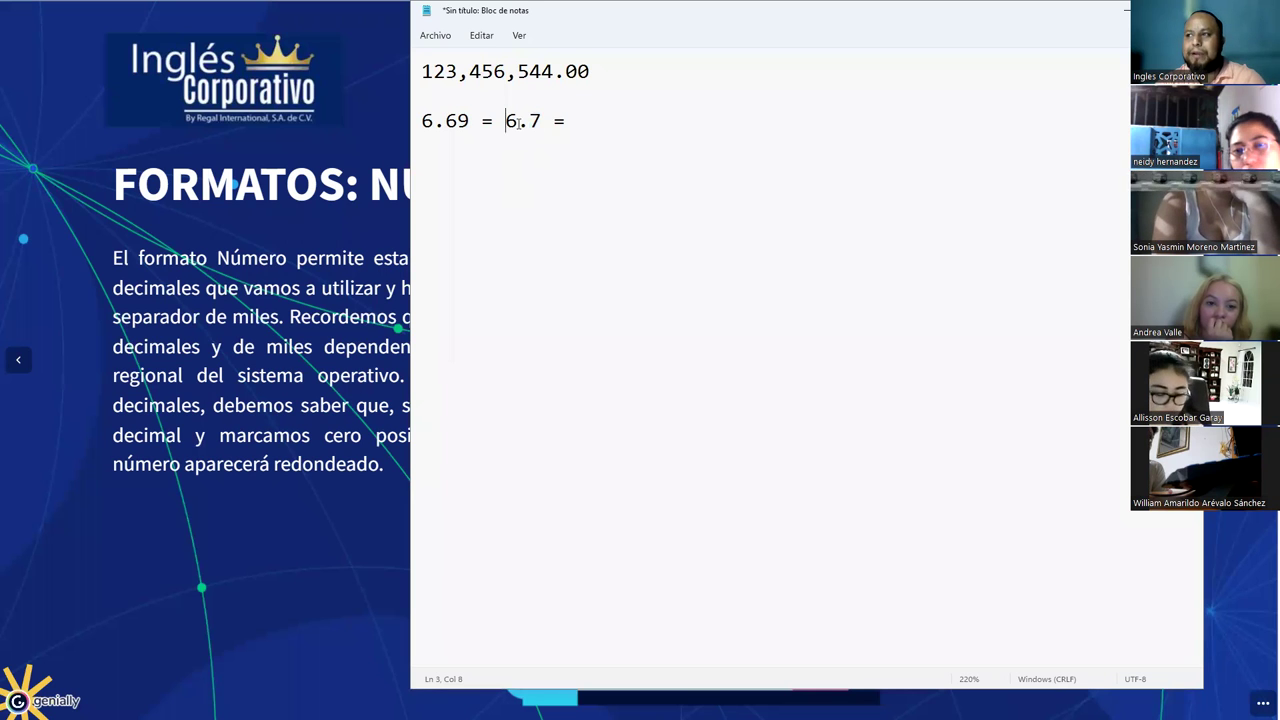
pyautogui.click(585, 120)
pyautogui.write('7')
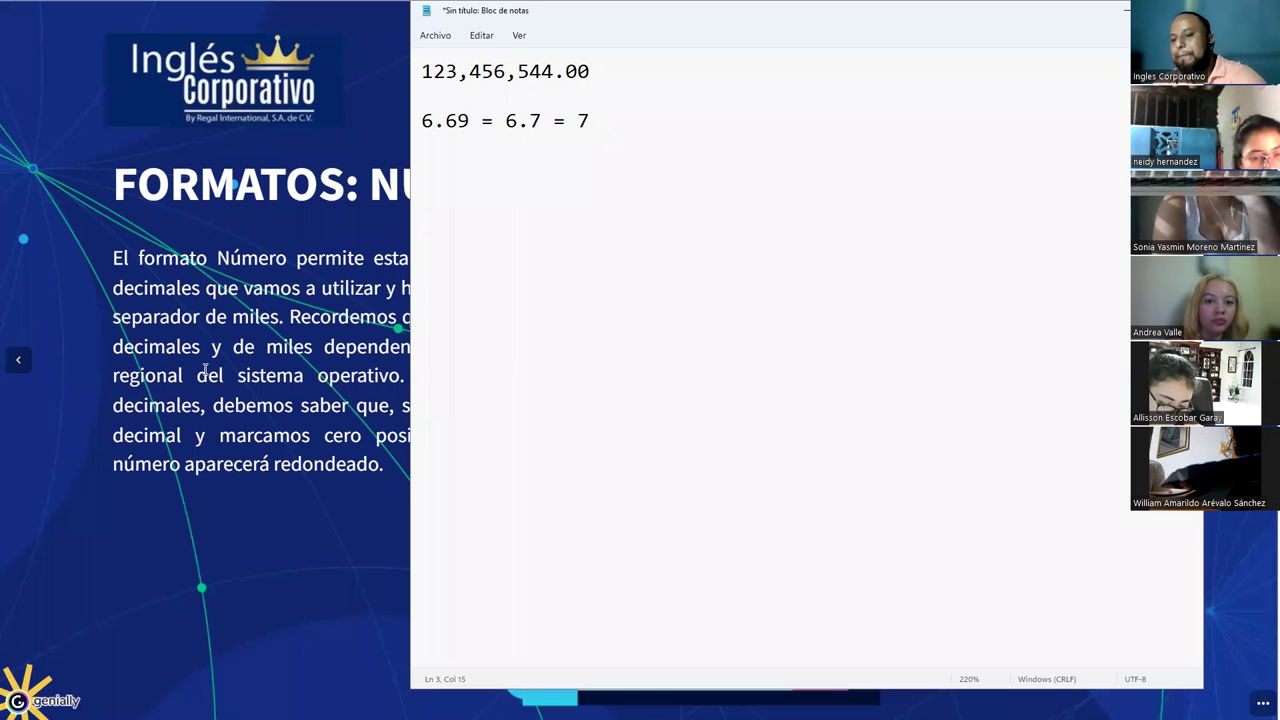
# Step: Add the second rounding example 6.43 = 6 on a new line, highlighting the decimal 4
pyautogui.press('Return')
pyautogui.press('Return')
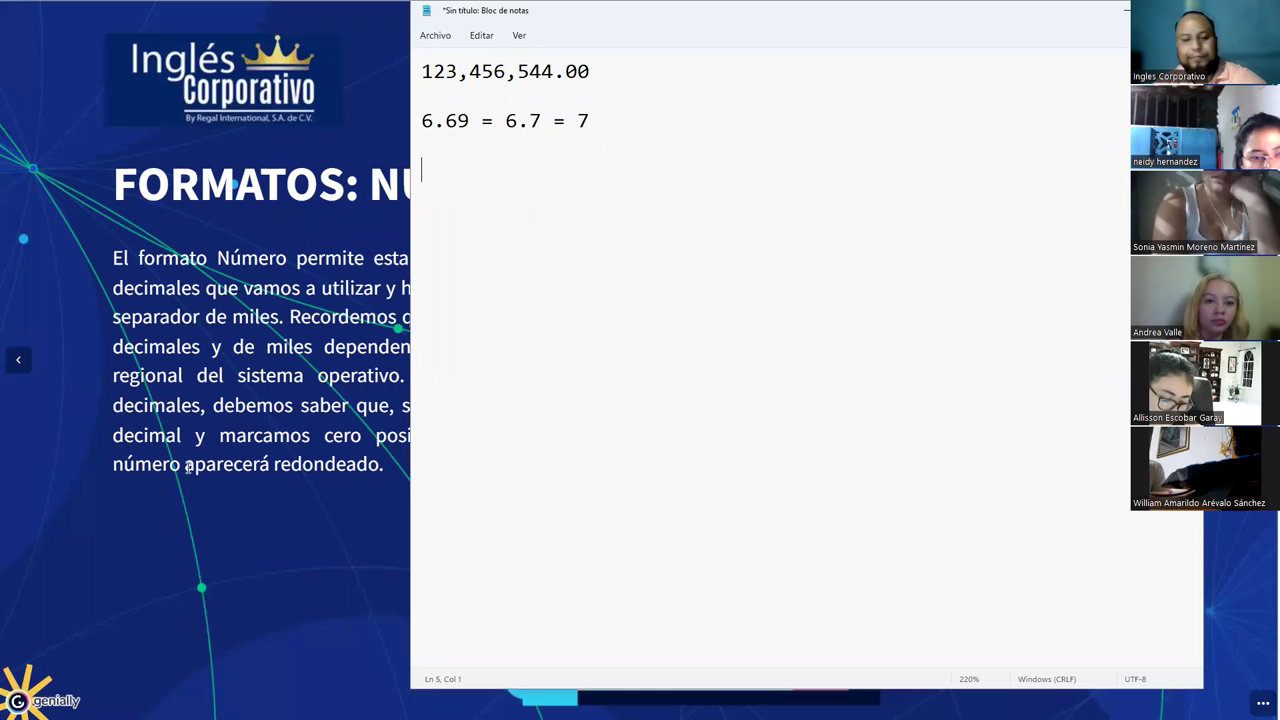
pyautogui.write('6.43 =')
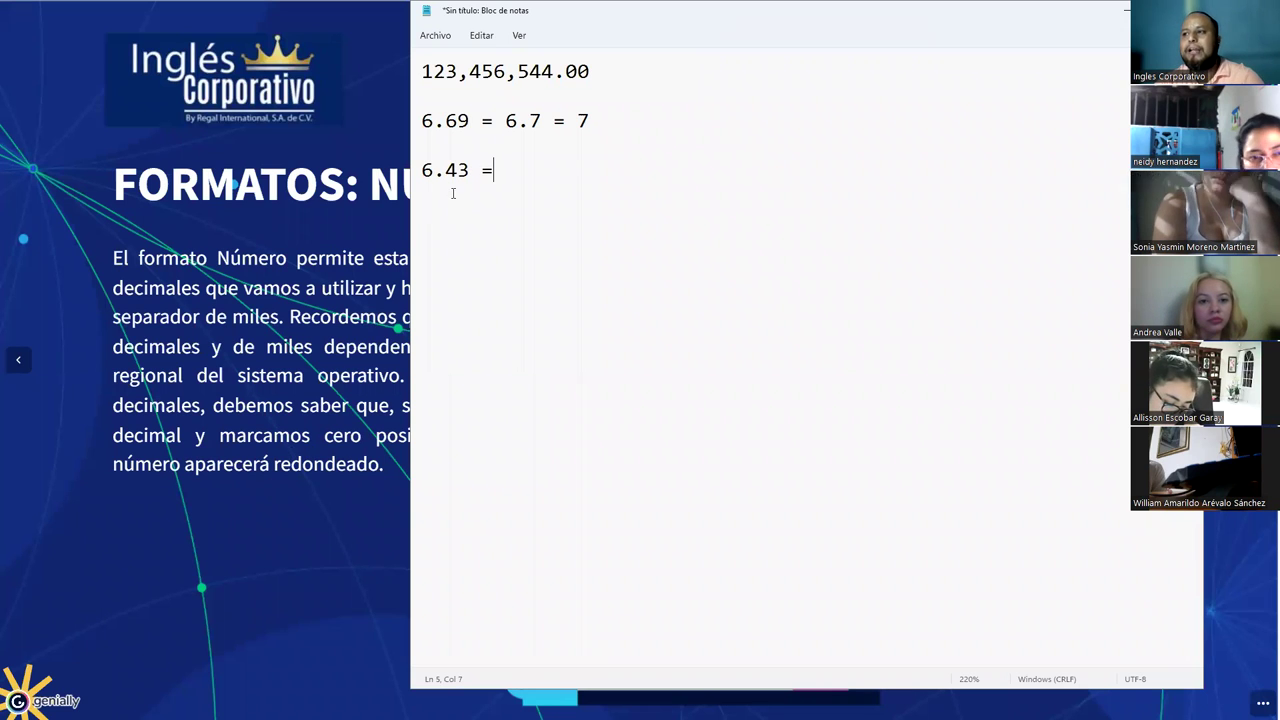
pyautogui.click(456, 170)
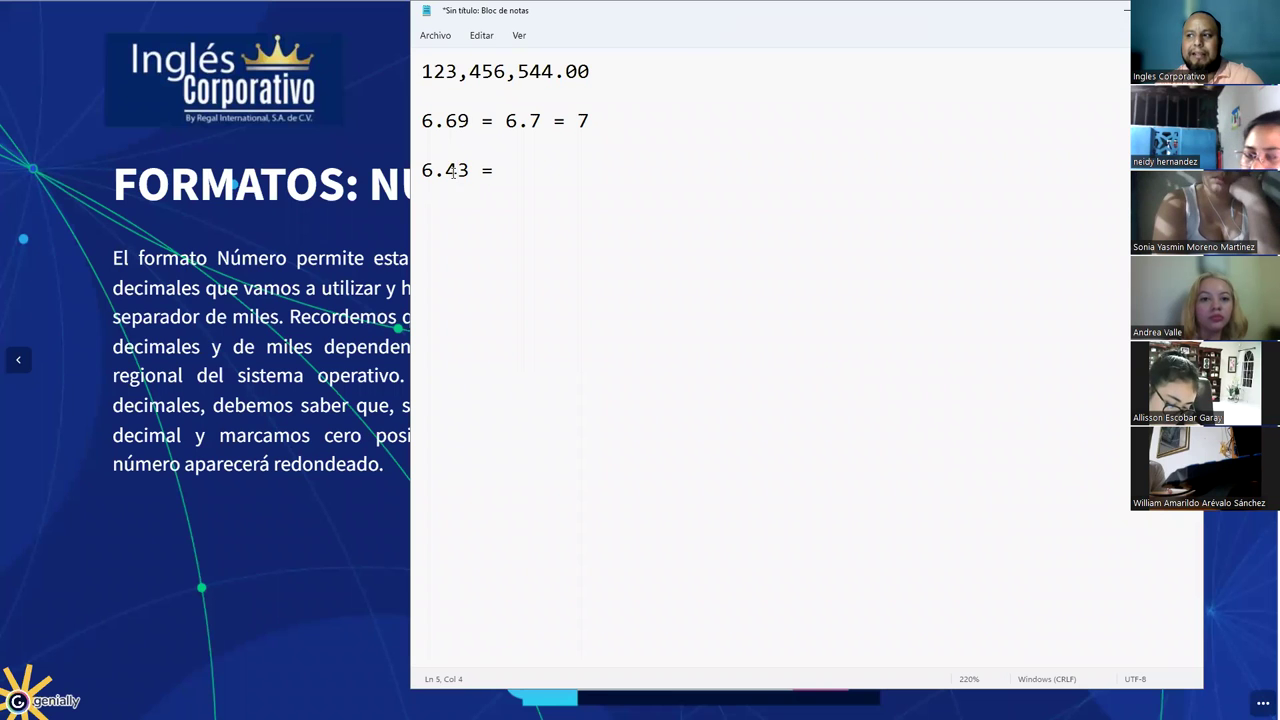
pyautogui.moveTo(446, 170); pyautogui.dragTo(457, 170)
pyautogui.click(517, 170)
pyautogui.write('6')
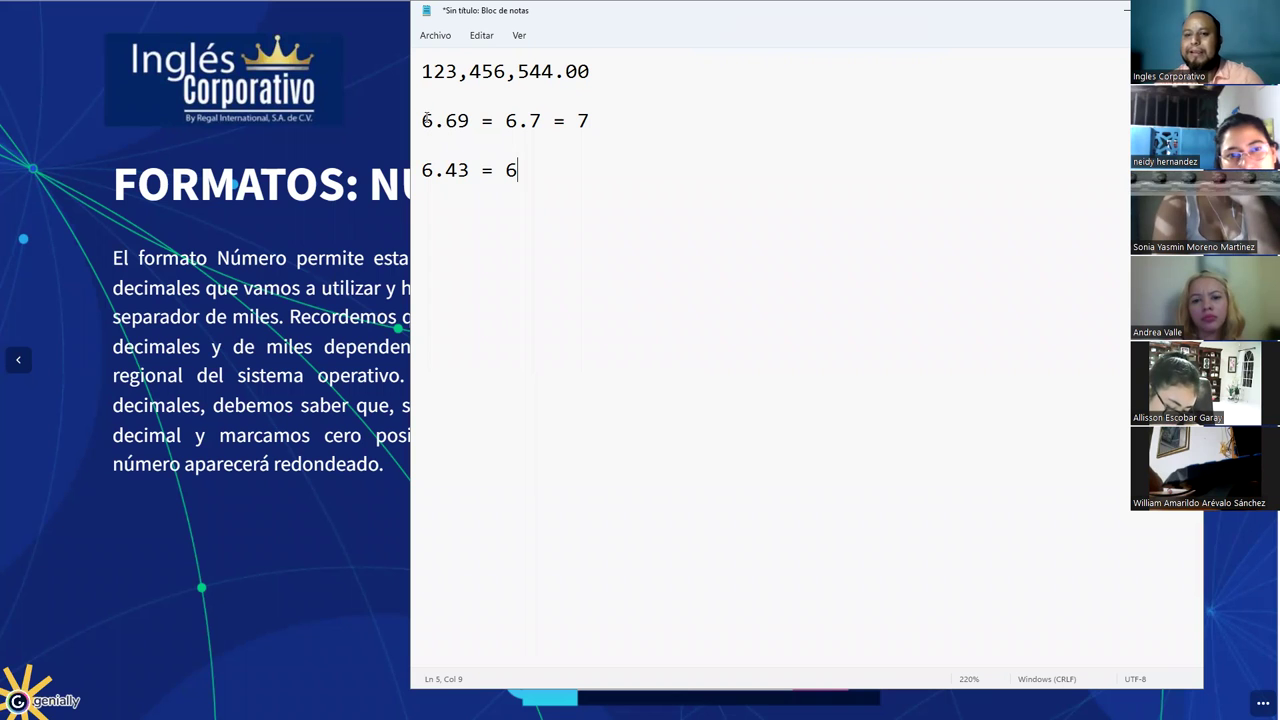
# Step: Replace the leading 6s and results with 9s, making the first result 10
pyautogui.moveTo(421, 120); pyautogui.dragTo(437, 124)
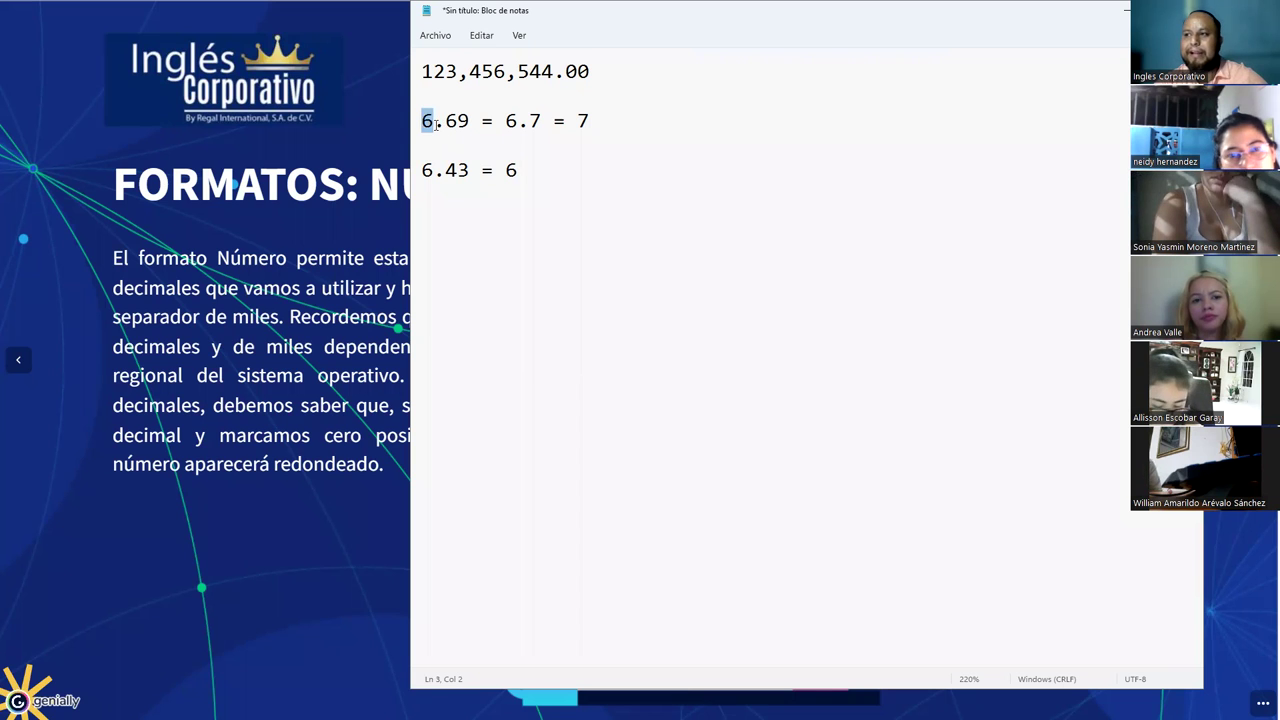
pyautogui.write('9')
pyautogui.moveTo(421, 170); pyautogui.dragTo(517, 170)
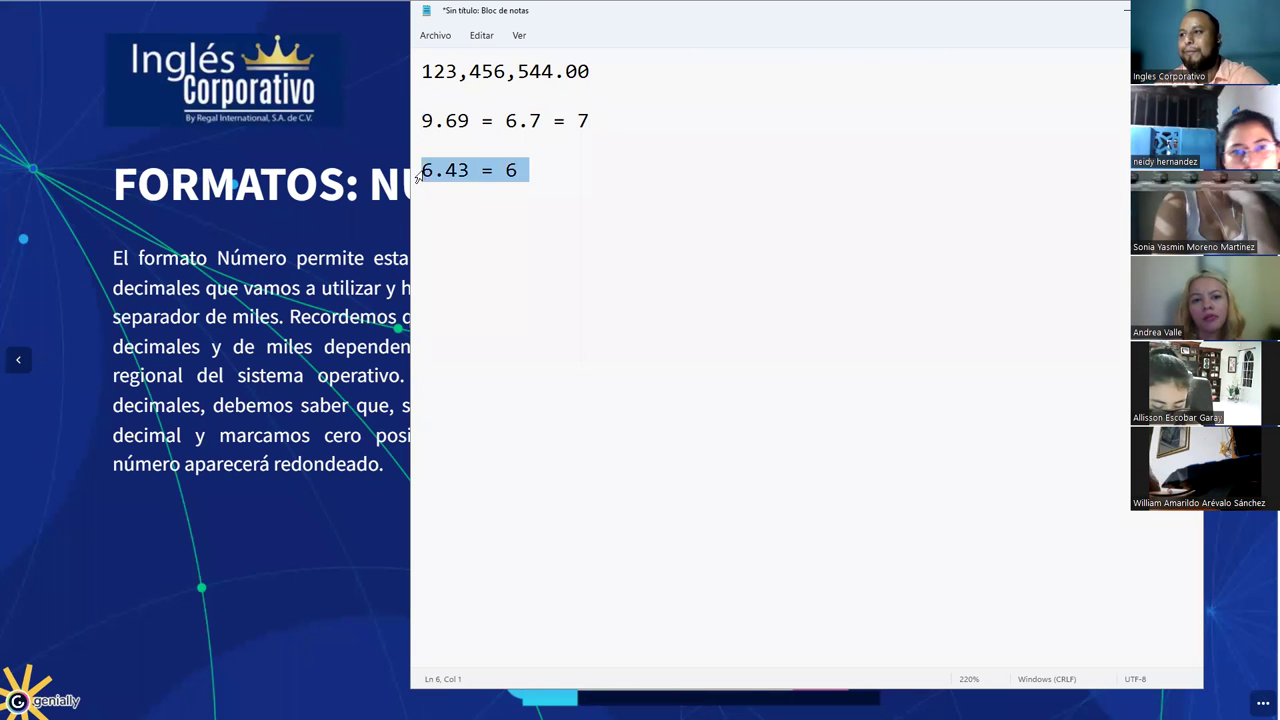
pyautogui.click(422, 170)
pyautogui.write('9.6')
pyautogui.moveTo(422, 170); pyautogui.dragTo(518, 172)
pyautogui.write('9')
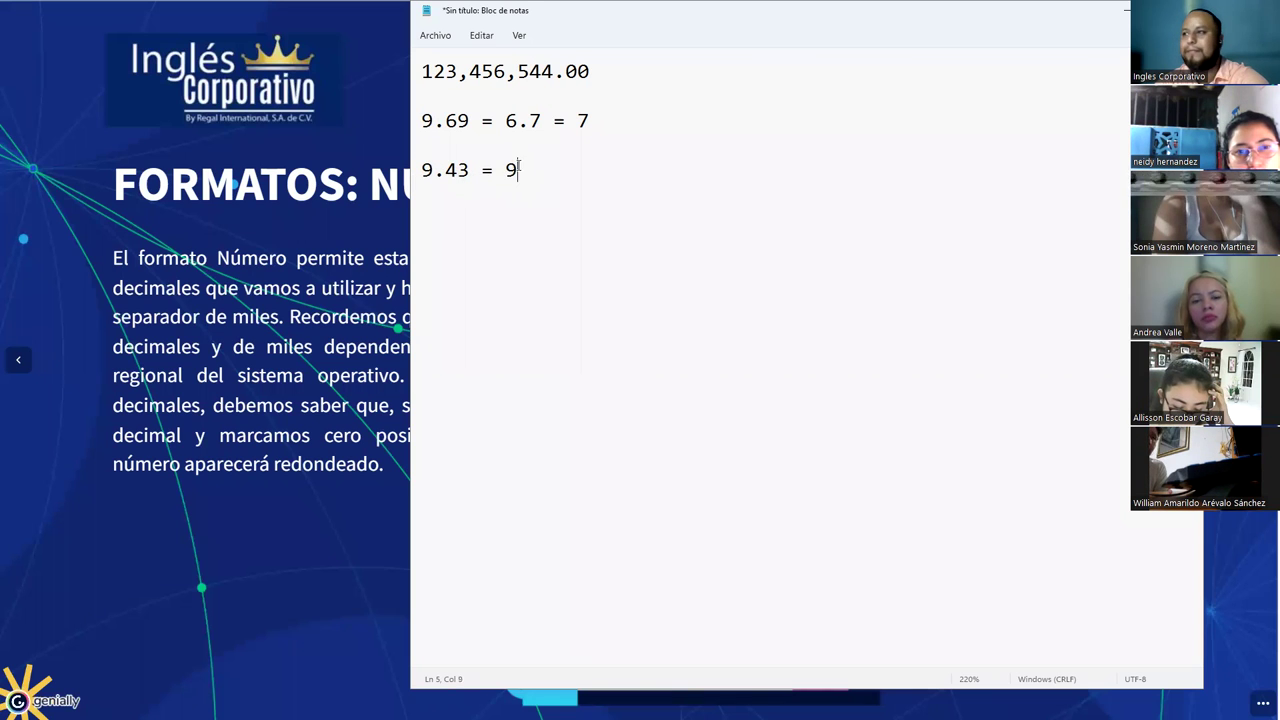
pyautogui.click(506, 121)
pyautogui.write('9')
pyautogui.moveTo(506, 121); pyautogui.dragTo(590, 123)
pyautogui.write('10')
pyautogui.click(552, 196)
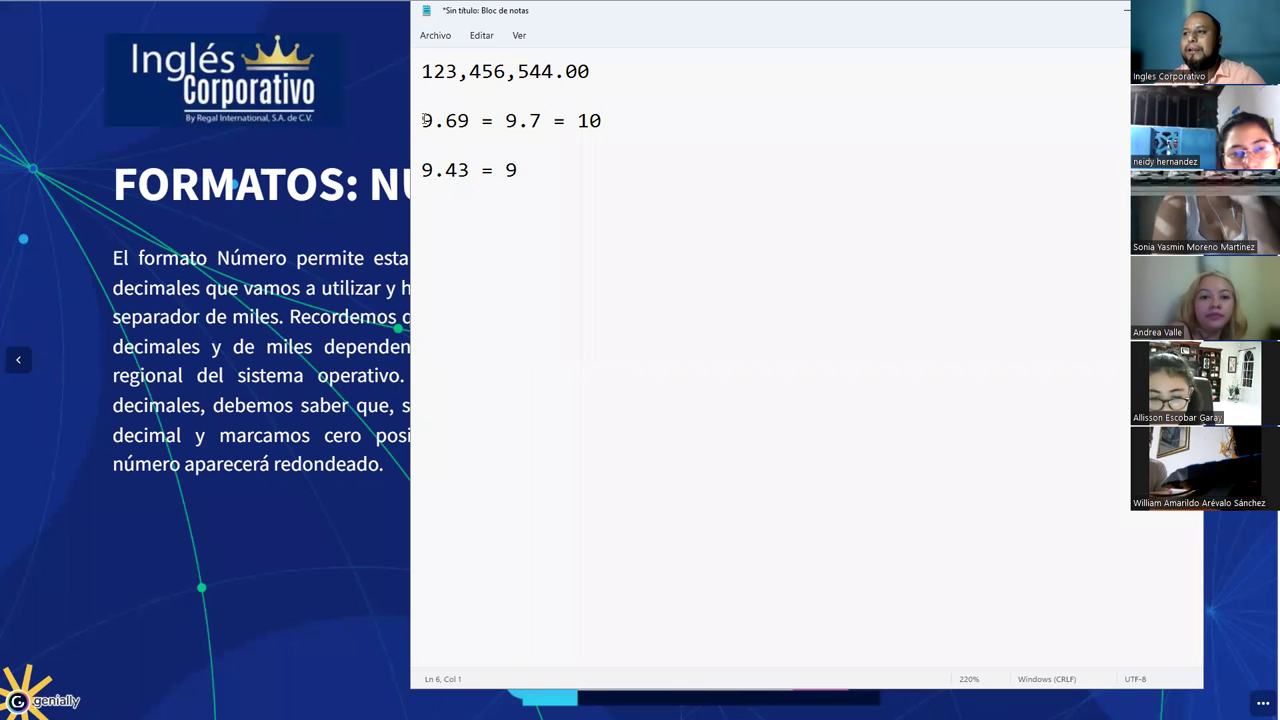
# Step: Highlight 9.69, the 7 in 9.7 and the 9.43 = 9 result to explain the rounding
pyautogui.moveTo(422, 121); pyautogui.dragTo(469, 121)
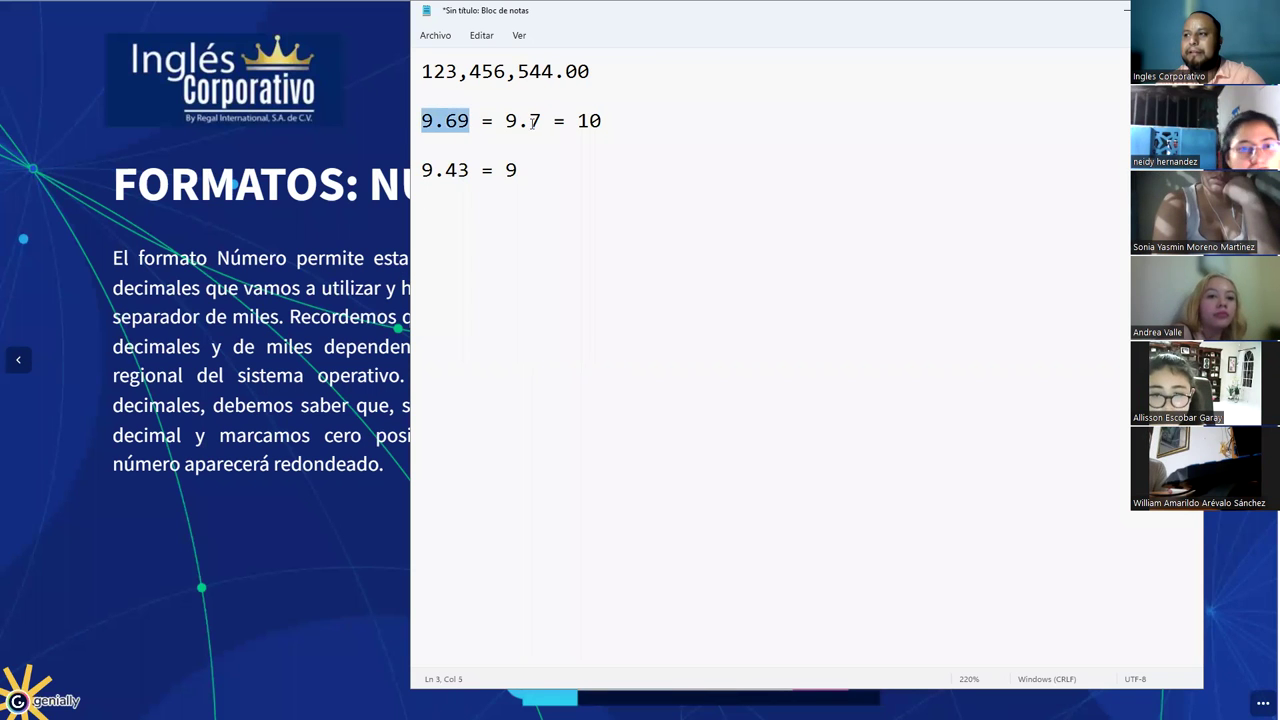
pyautogui.click(446, 121)
pyautogui.moveTo(533, 119); pyautogui.dragTo(546, 122)
pyautogui.click(533, 130)
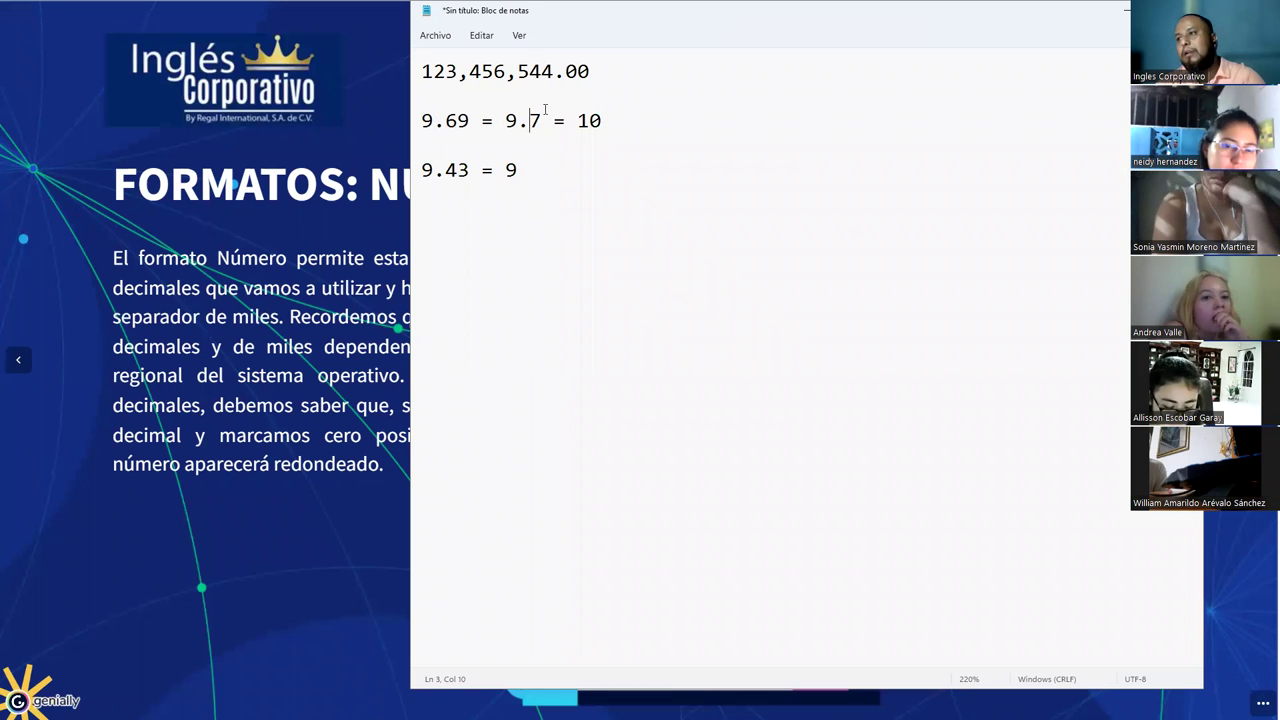
pyautogui.moveTo(530, 120); pyautogui.dragTo(604, 124)
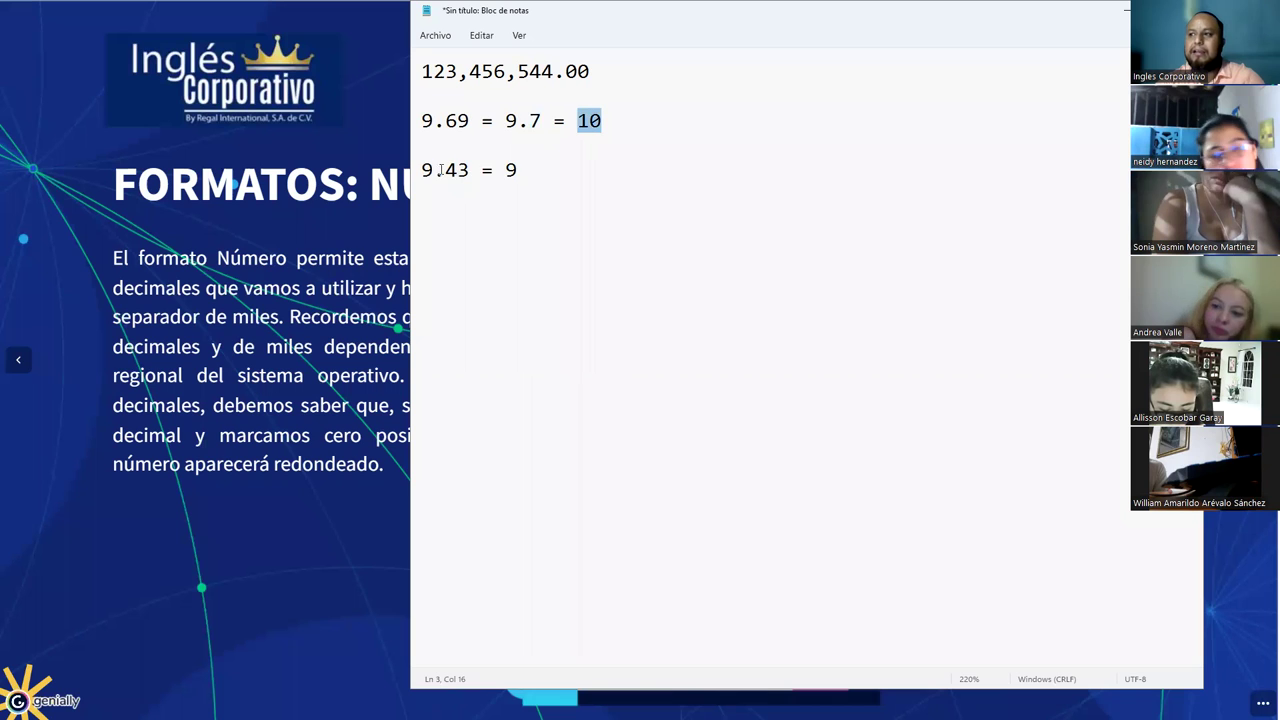
pyautogui.moveTo(415, 175); pyautogui.dragTo(520, 172)
pyautogui.click(506, 170)
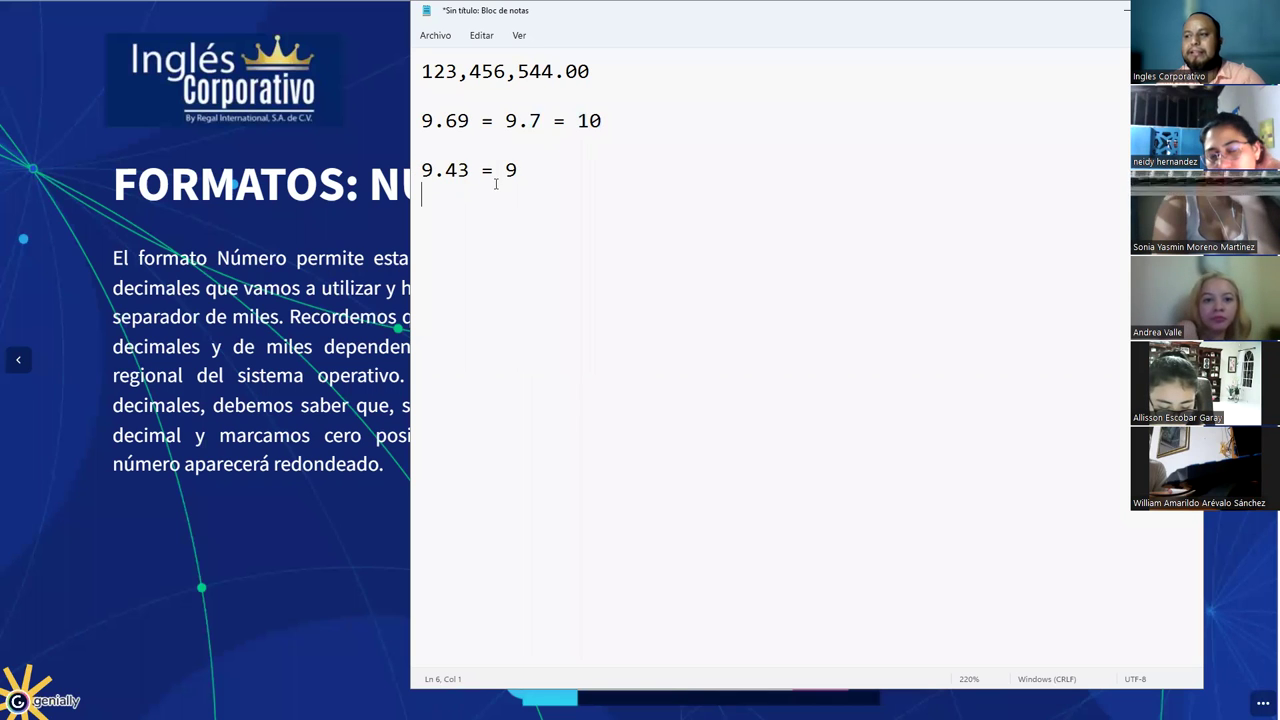
pyautogui.doubleClick(509, 170)
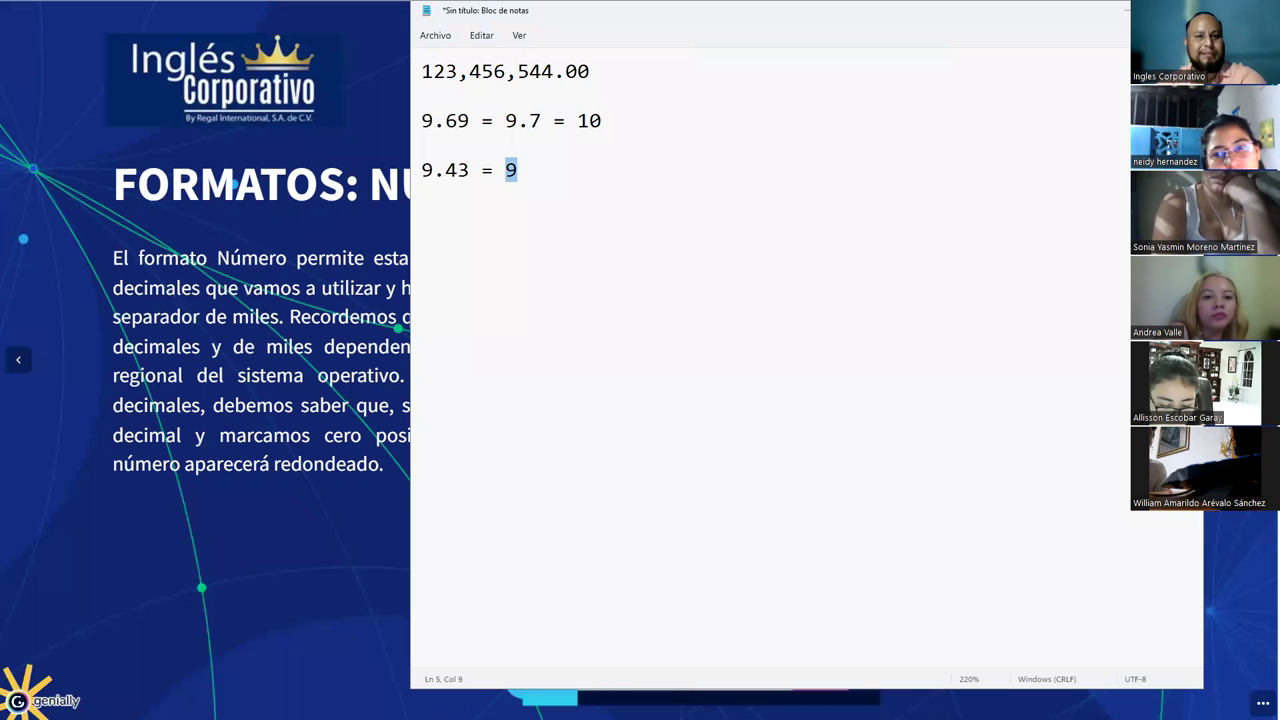
# Step: Minimize Notepad to reveal the Formatos: Número and Moneda slide
pyautogui.click(1118, 22)
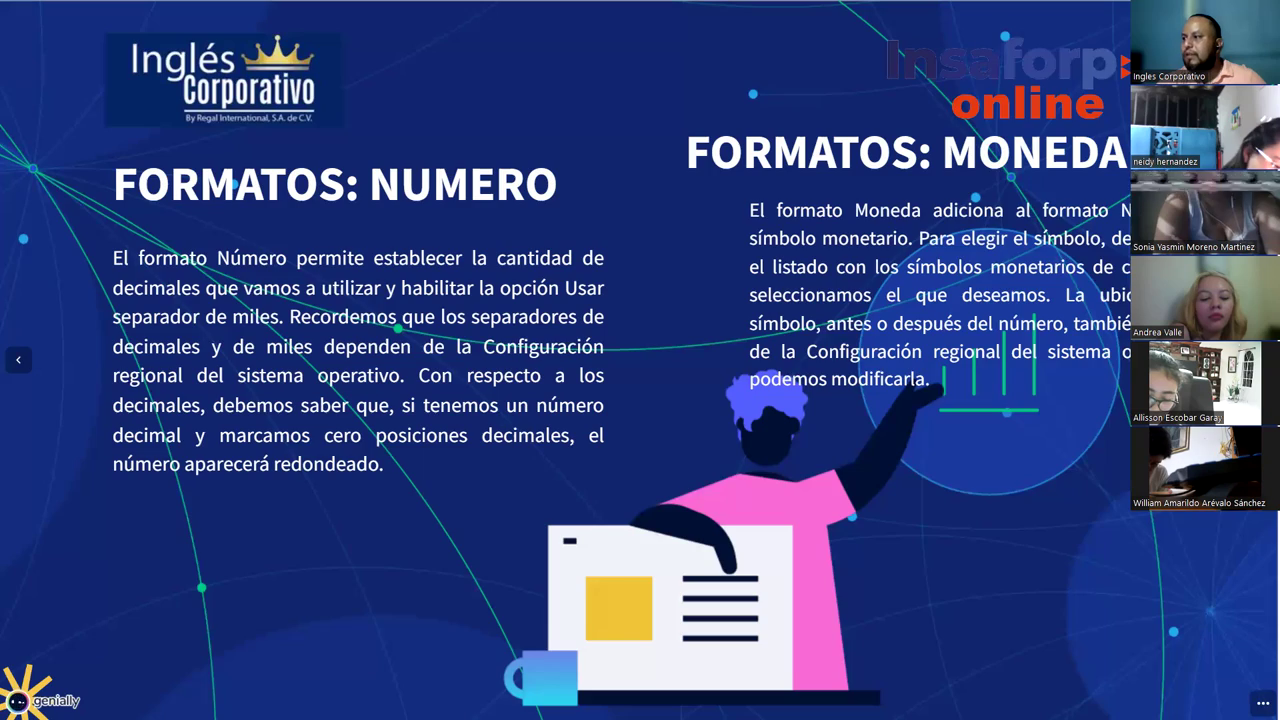
# Step: Advance the presentation to the 'Formatos: Contabilidad' and 'Formatos: Porcentaje' slide
pyautogui.press('Right')
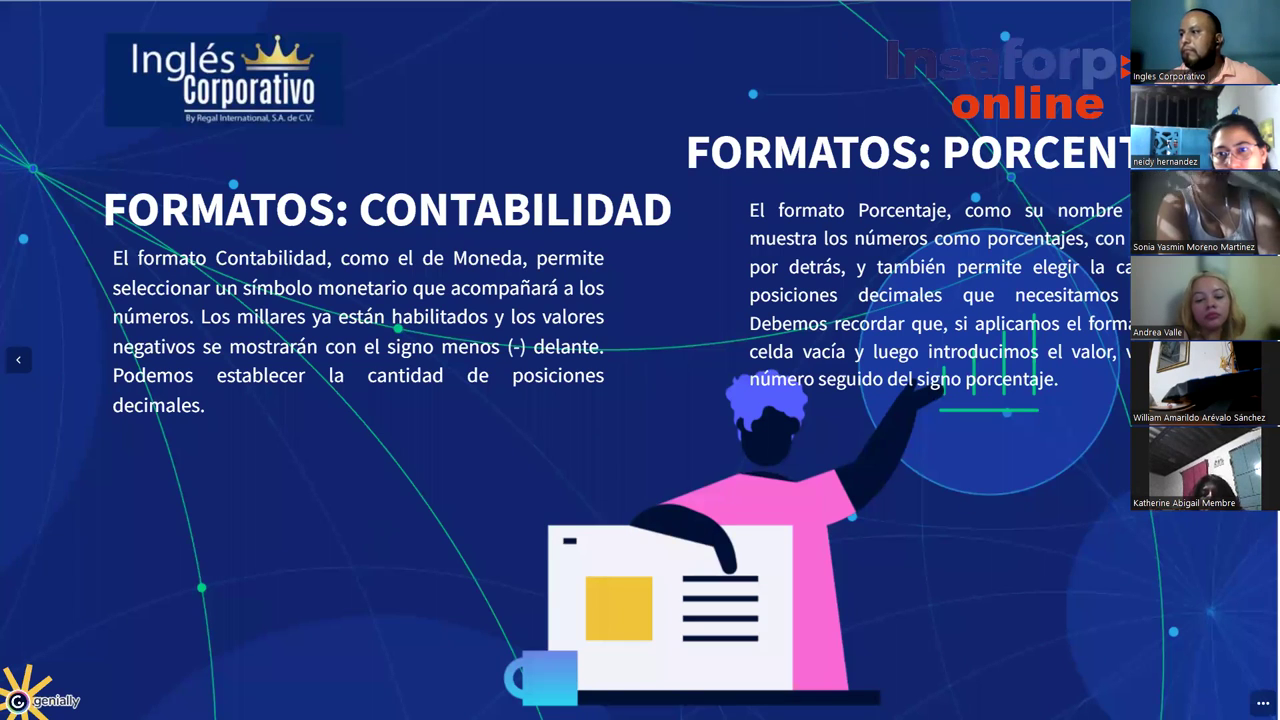
pyautogui.press('Right')
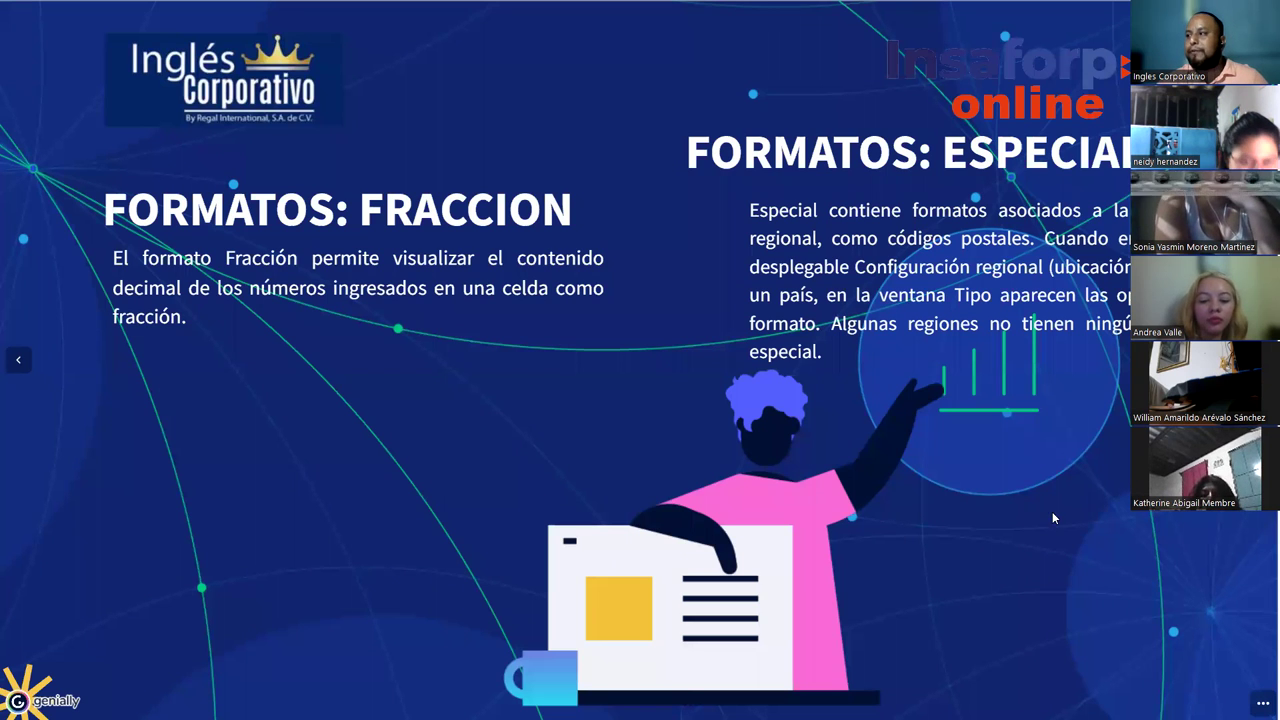
# Step: Advance the presentation to the 'Formatos: Fechas' slide
pyautogui.press('Right')
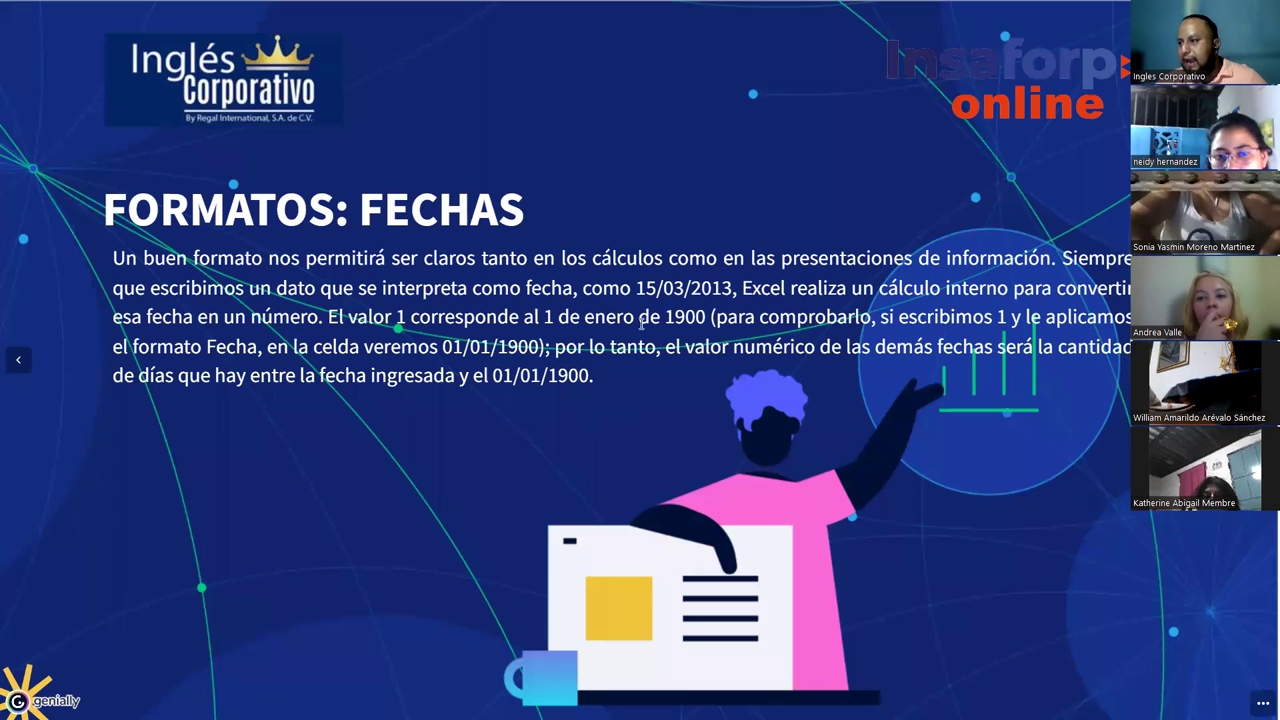
# Step: Select the example date 15/03/2013 in the slide text
pyautogui.moveTo(636, 288); pyautogui.dragTo(739, 289)
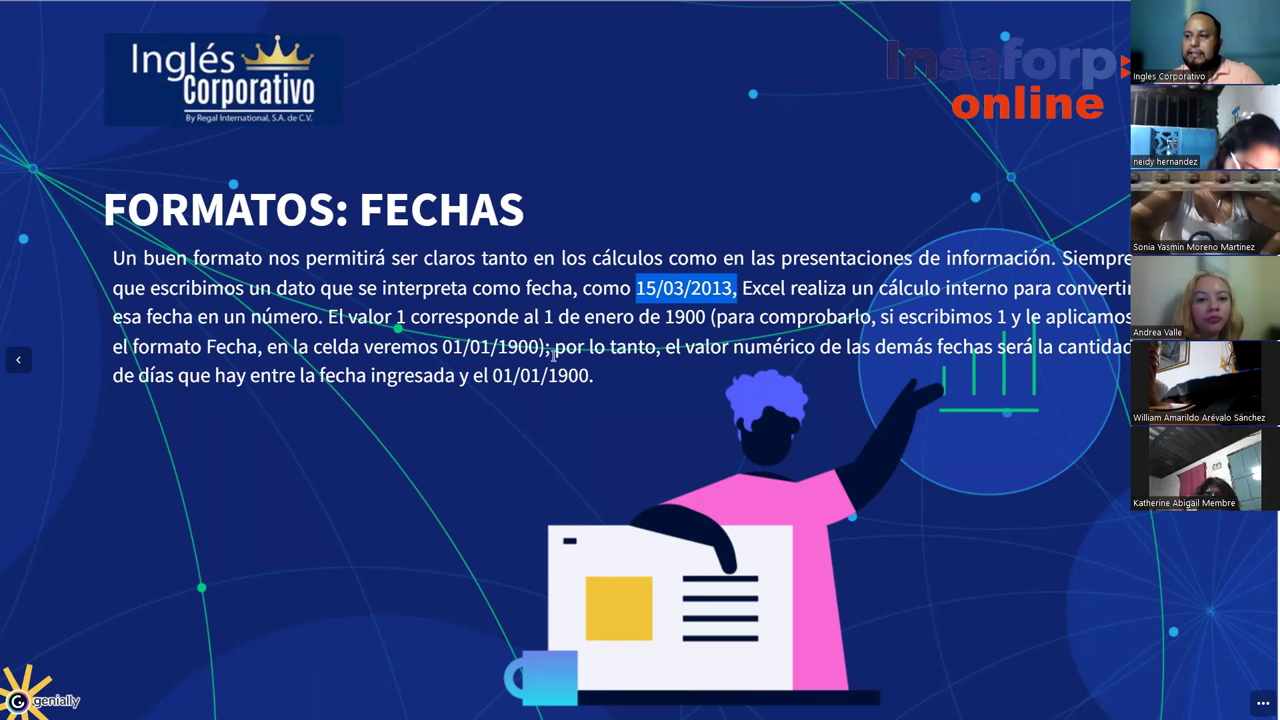
# Step: Highlight 'El valor 1' and the date 01/01/1900, then return to the Ejercicio3 workbook
pyautogui.click(499, 349)
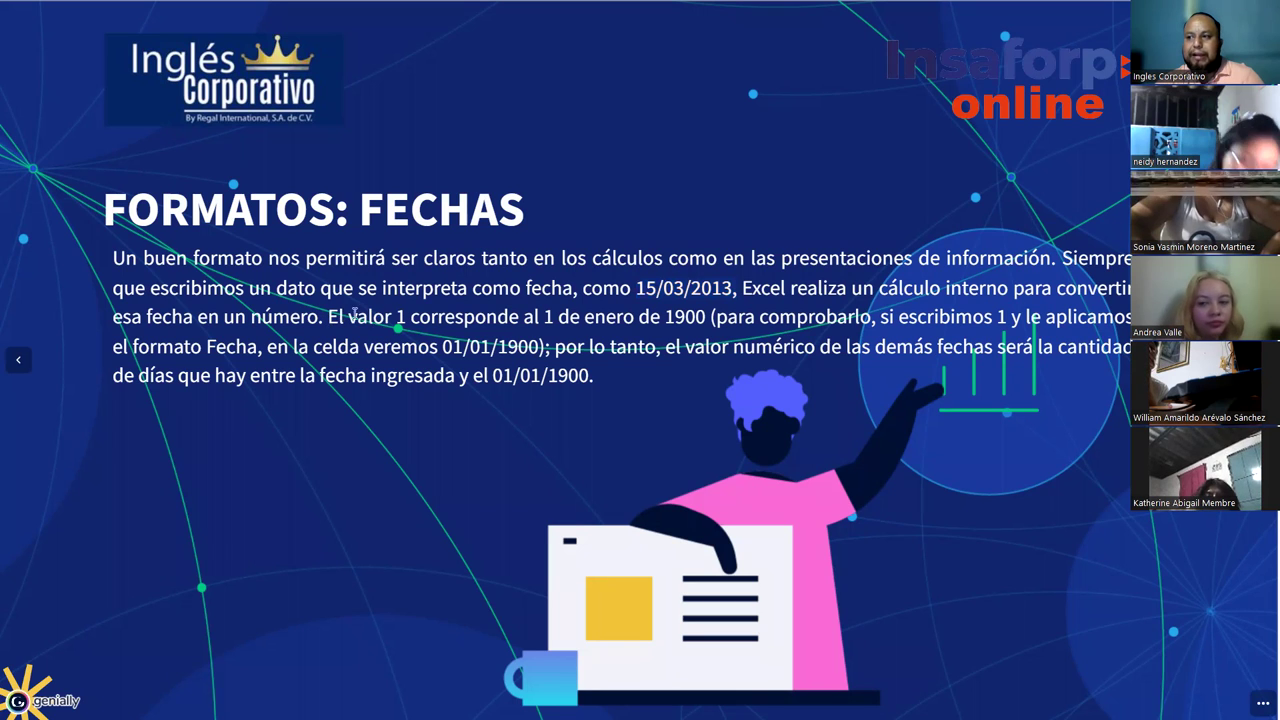
pyautogui.moveTo(328, 316); pyautogui.dragTo(411, 316)
pyautogui.click(502, 308)
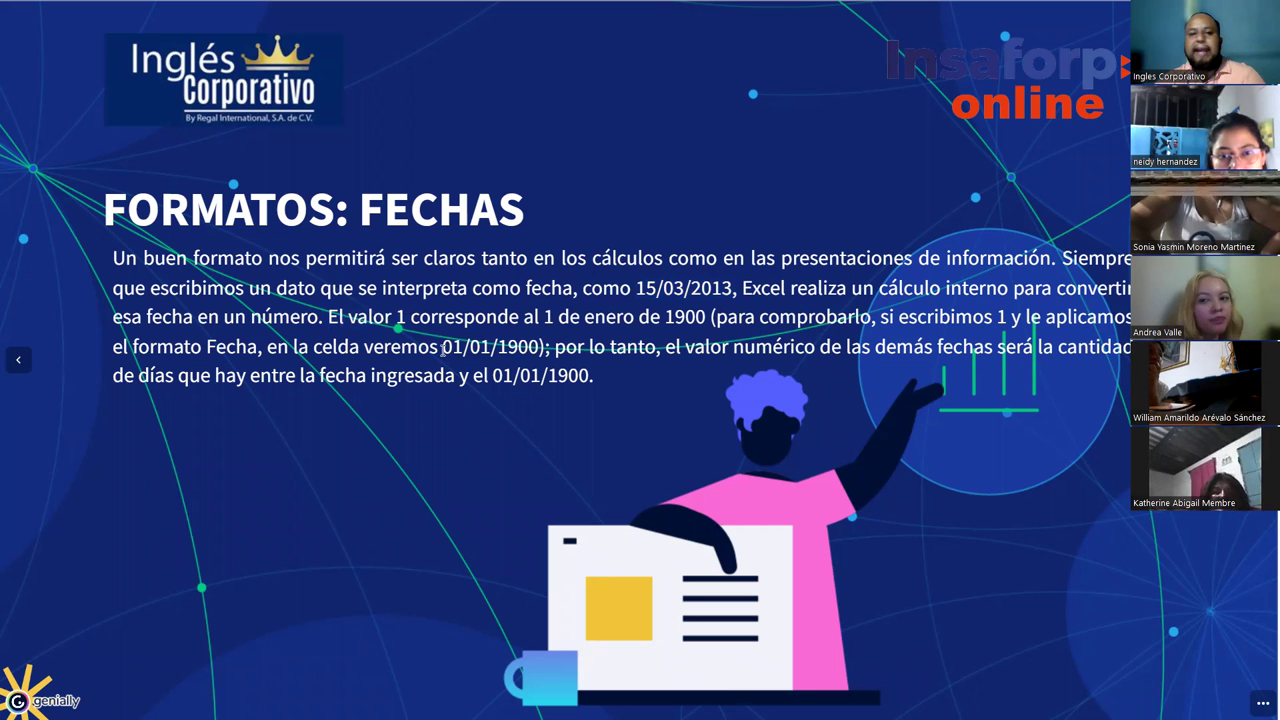
pyautogui.moveTo(442, 347); pyautogui.dragTo(546, 347)
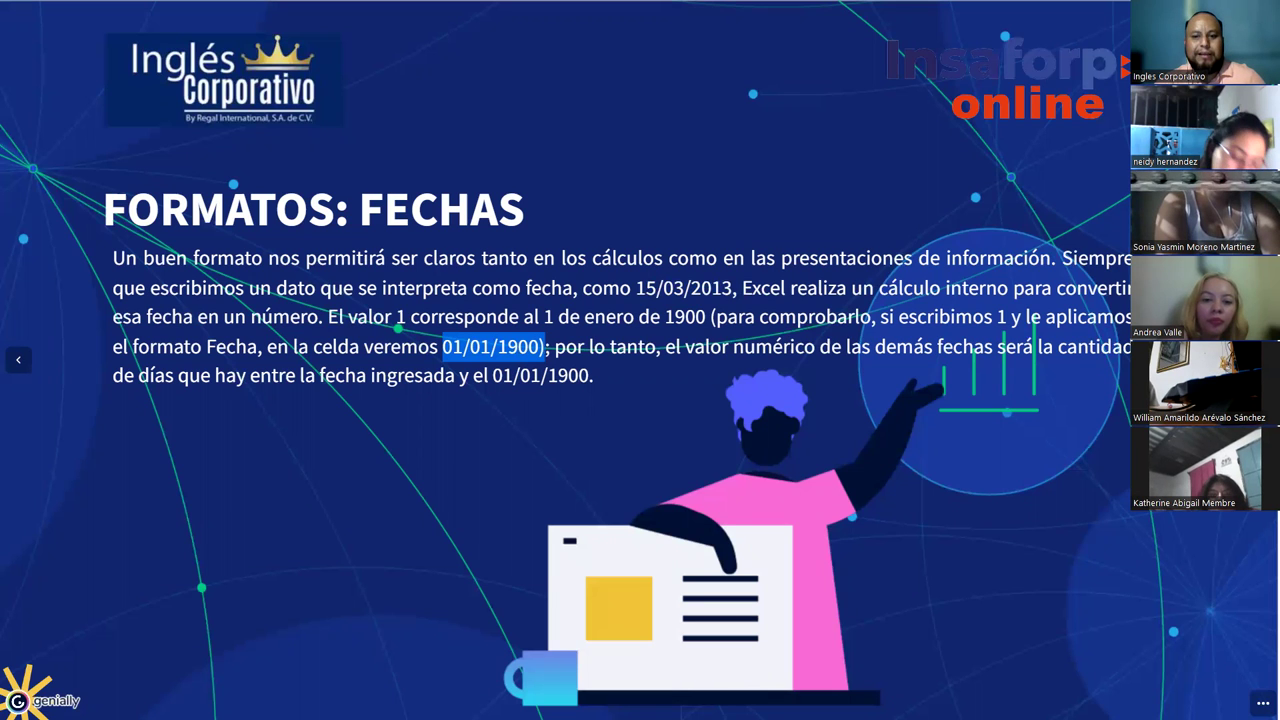
pyautogui.hotkey('alt', 'Tab')
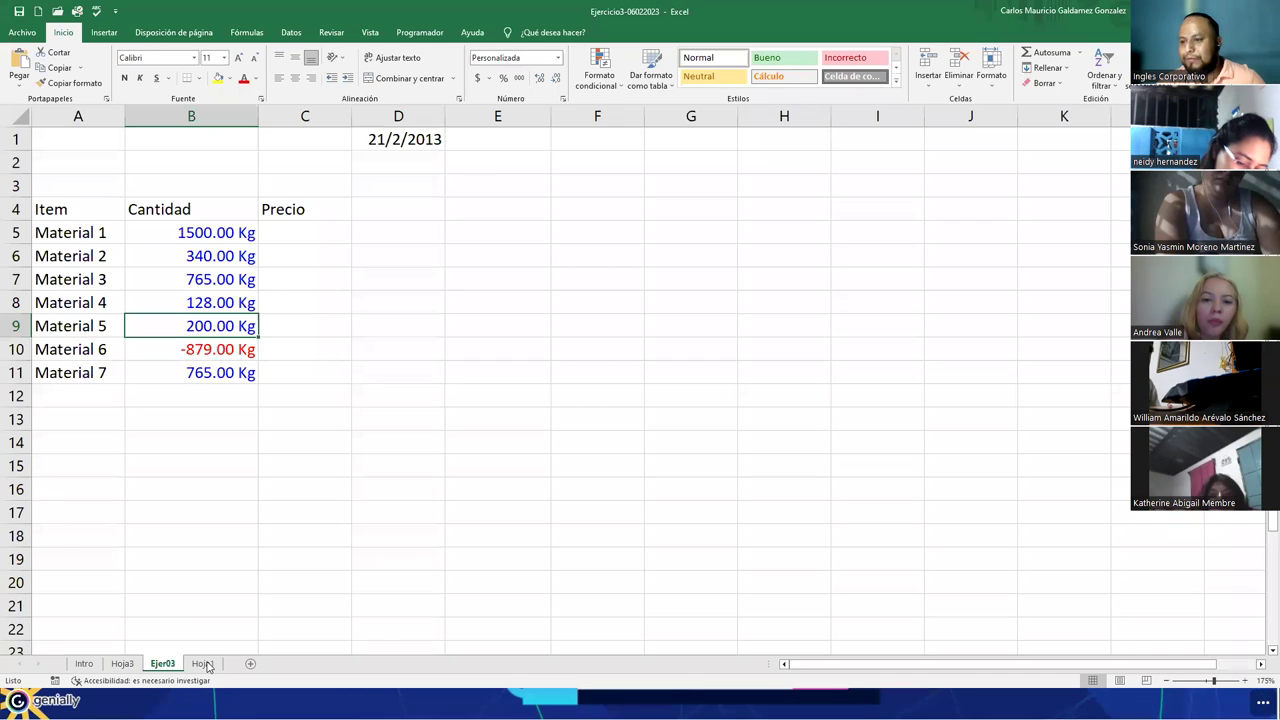
# Step: On Hoja1, enter 1 in B2 and format it as Fecha corta (1/1/1900)
pyautogui.click(203, 663)
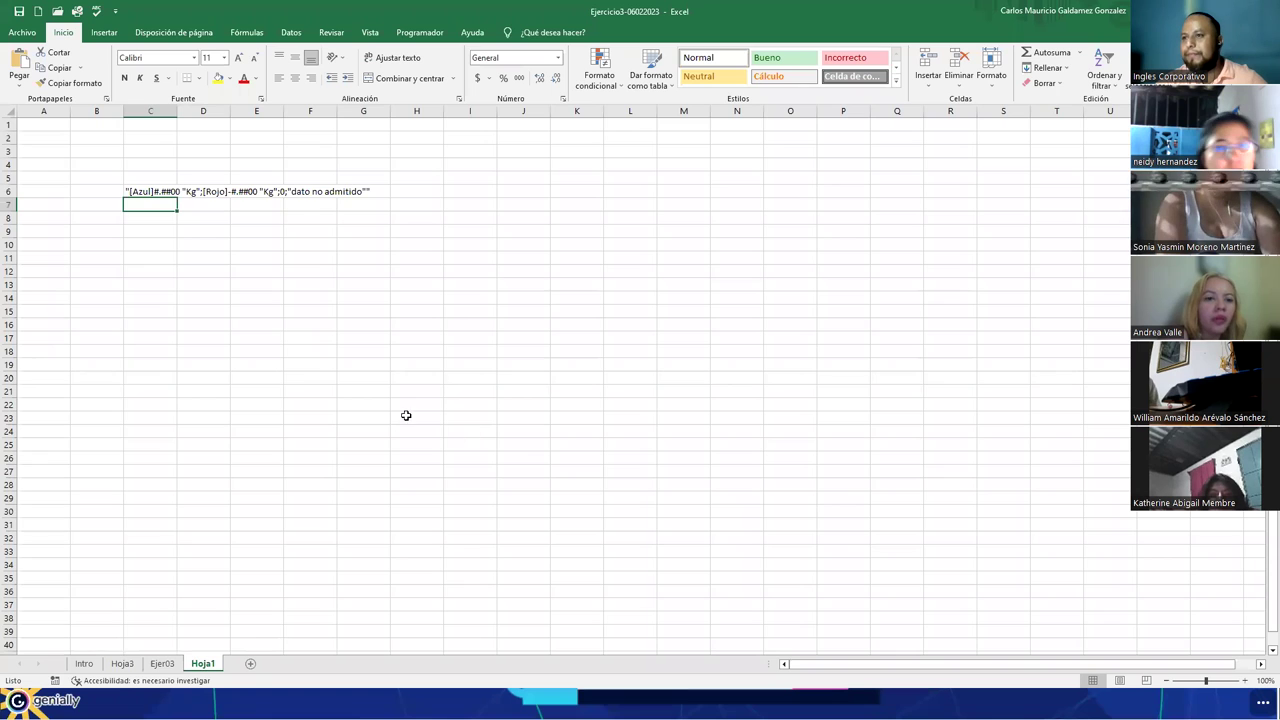
pyautogui.keyDown('ctrl'); pyautogui.scroll(4, 383, 406); pyautogui.keyUp('ctrl')
pyautogui.click(155, 154)
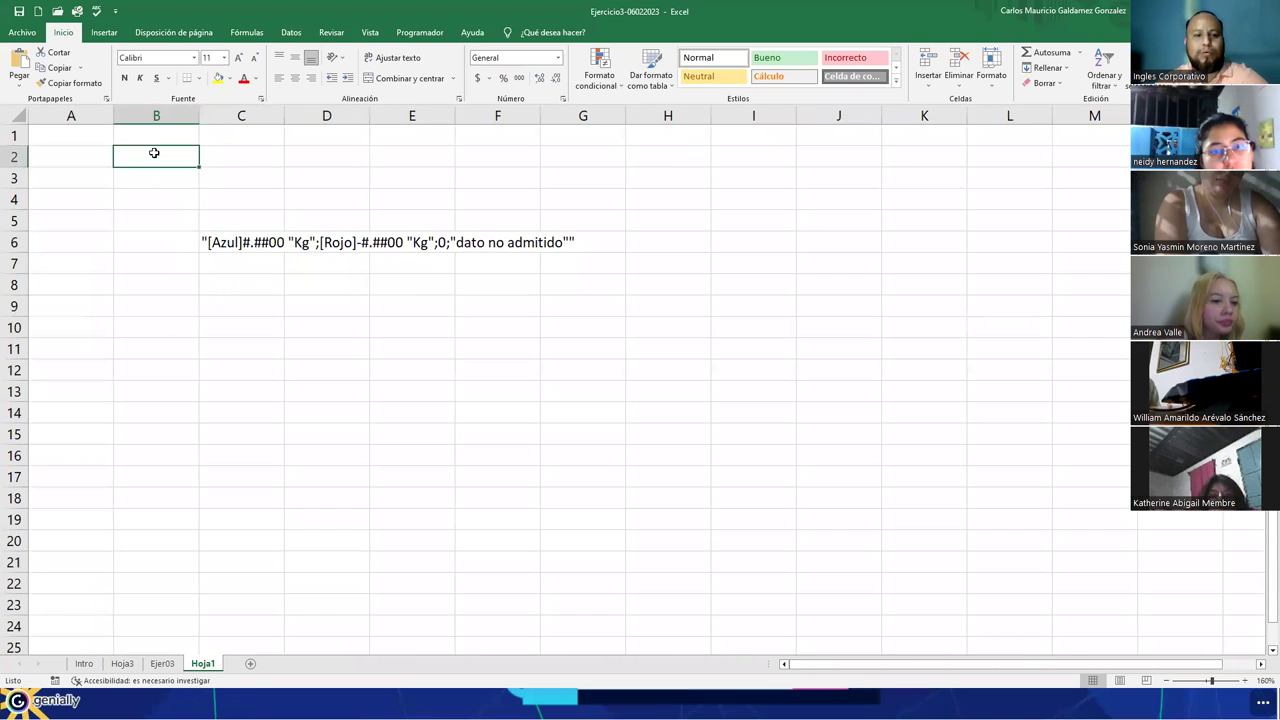
pyautogui.write('1')
pyautogui.press('Return')
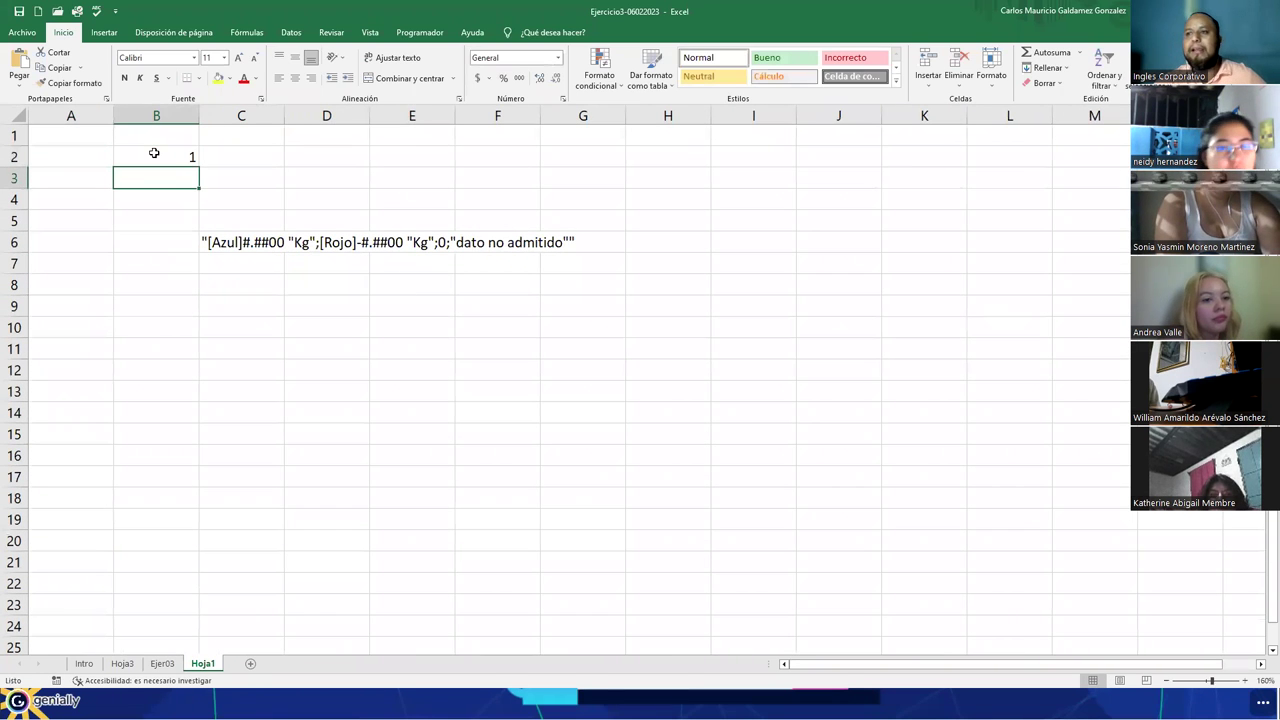
pyautogui.press('Up')
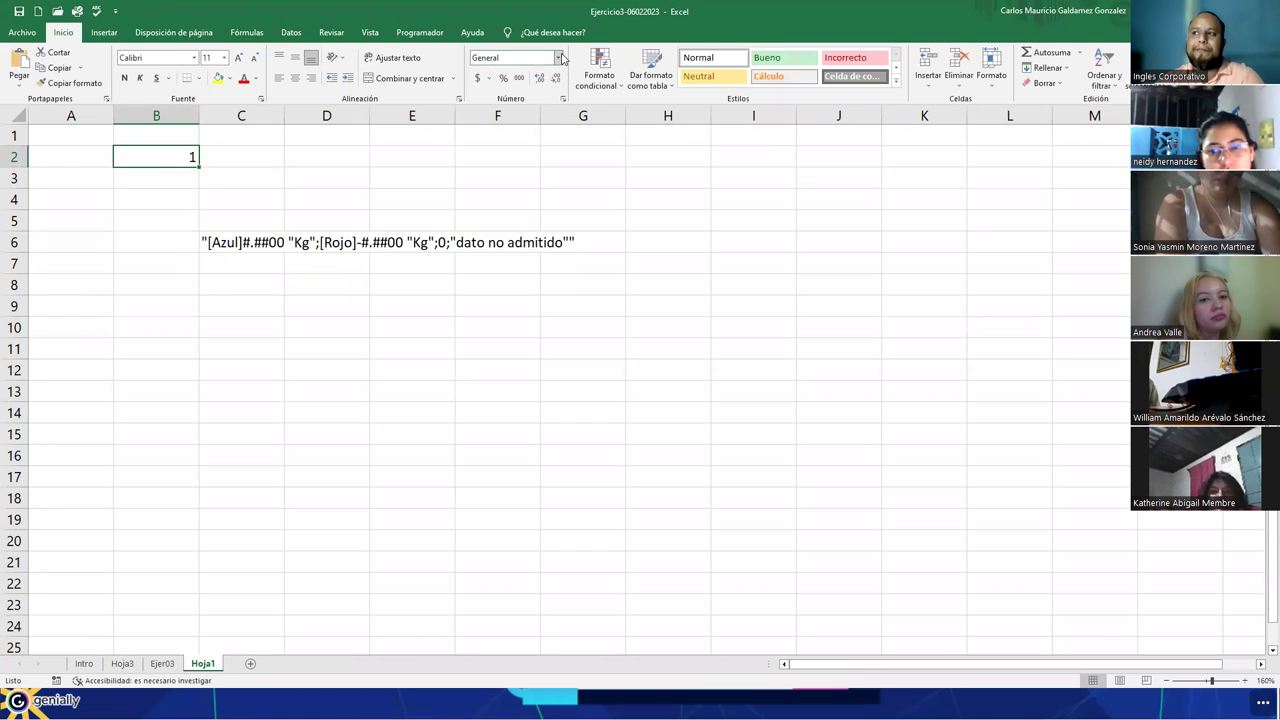
pyautogui.click(559, 58)
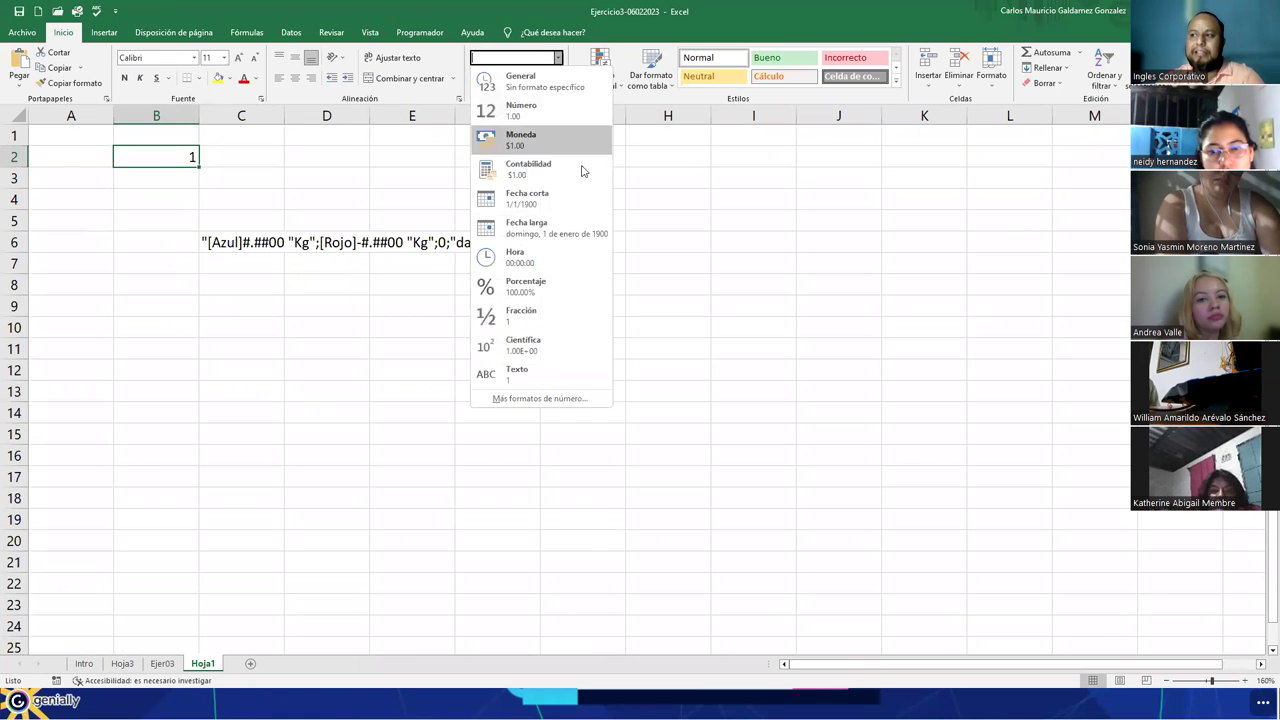
pyautogui.click(543, 200)
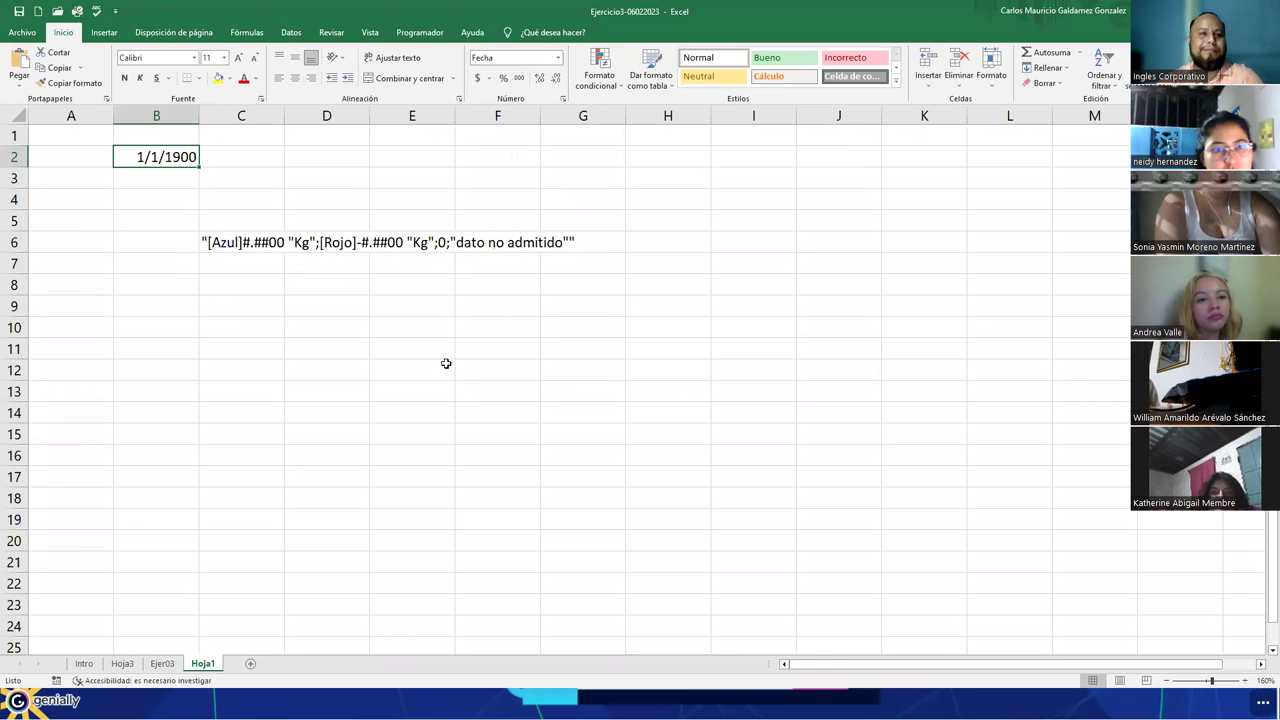
# Step: Enter 30 in C2 and format it as a short date, 30/1/1900
pyautogui.click(242, 157)
pyautogui.write('30')
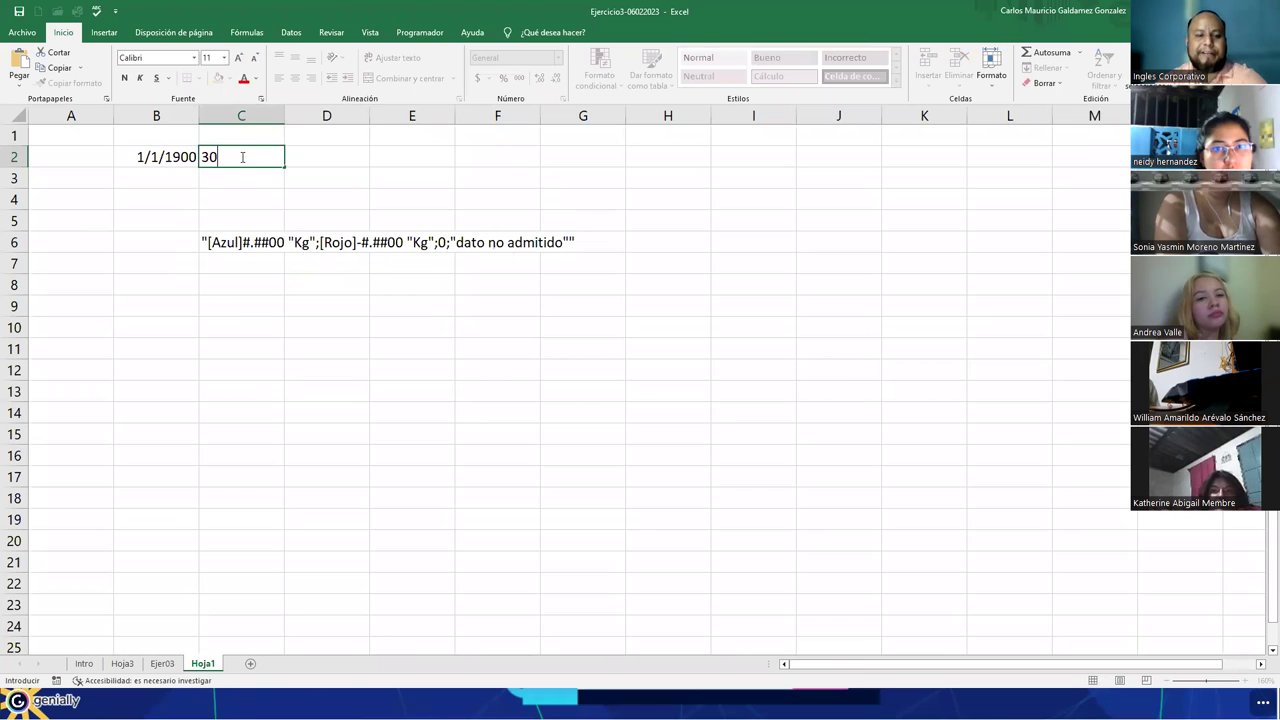
pyautogui.press('Tab')
pyautogui.click(242, 157)
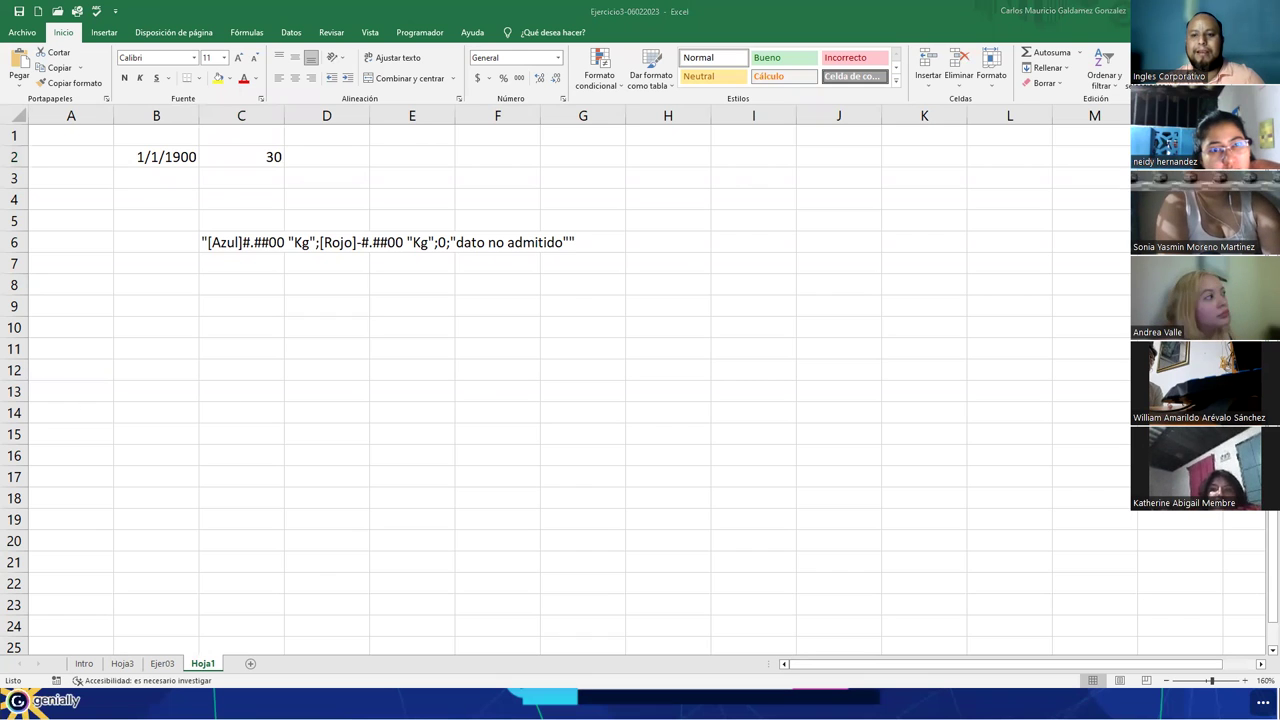
pyautogui.click(251, 157)
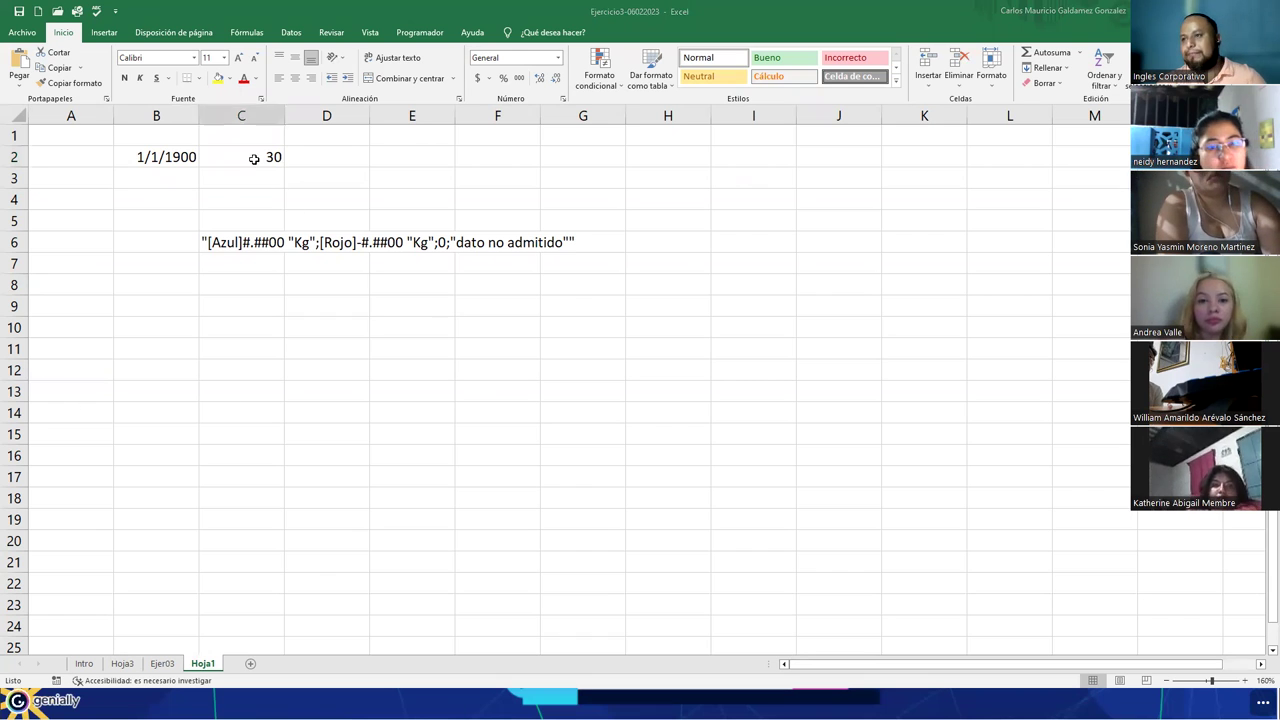
pyautogui.click(558, 58)
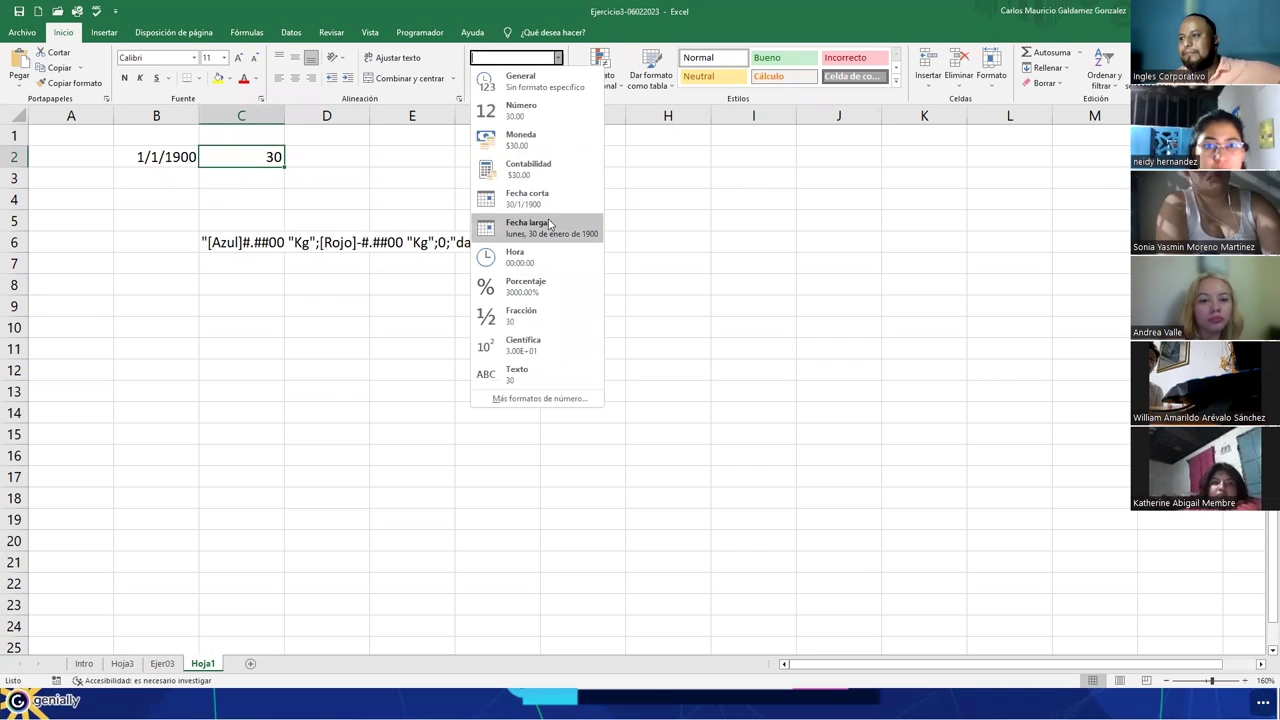
pyautogui.click(540, 210)
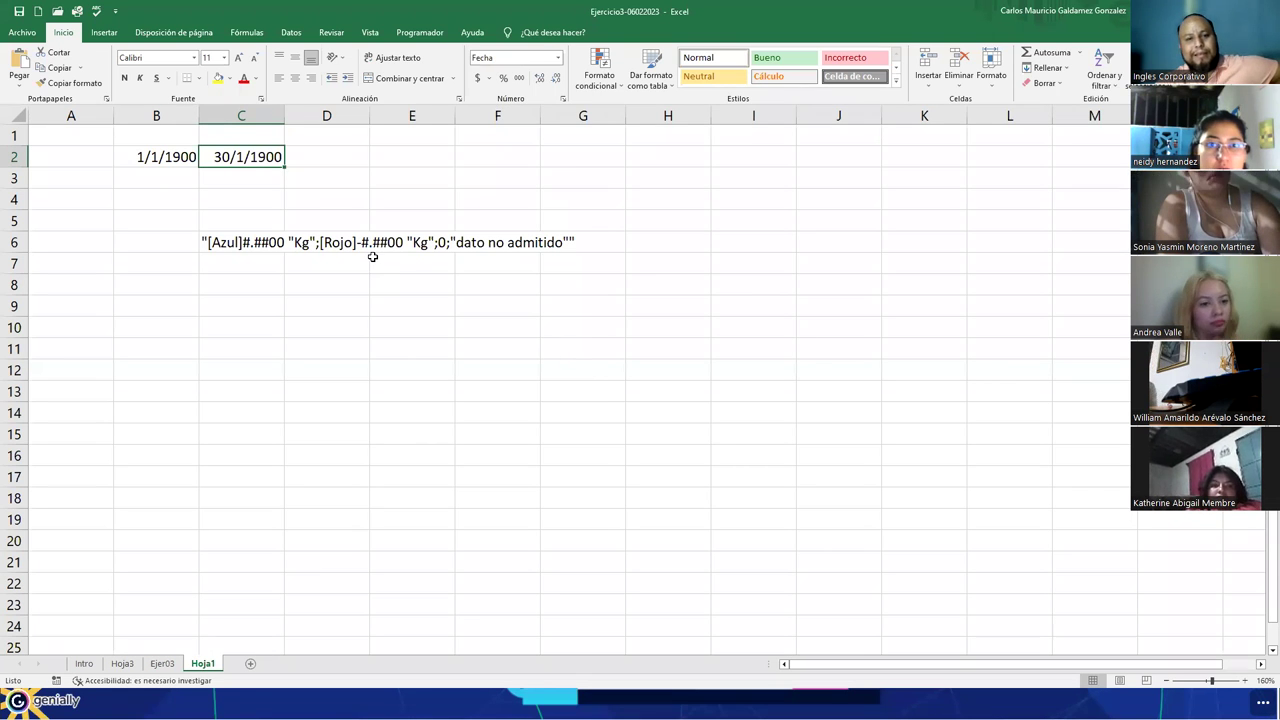
pyautogui.click(340, 171)
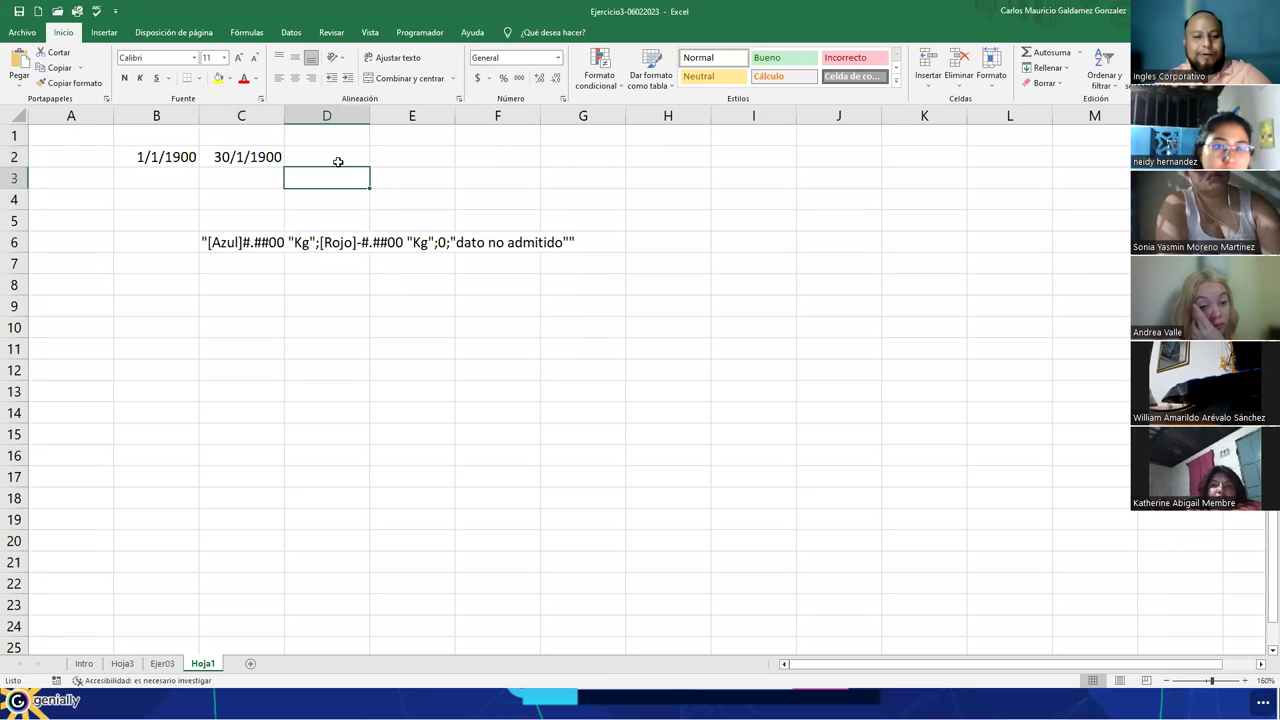
# Step: Enter 1900 in D2 and format it as a short date, showing 14/3/1905
pyautogui.click(339, 162)
pyautogui.write('1900')
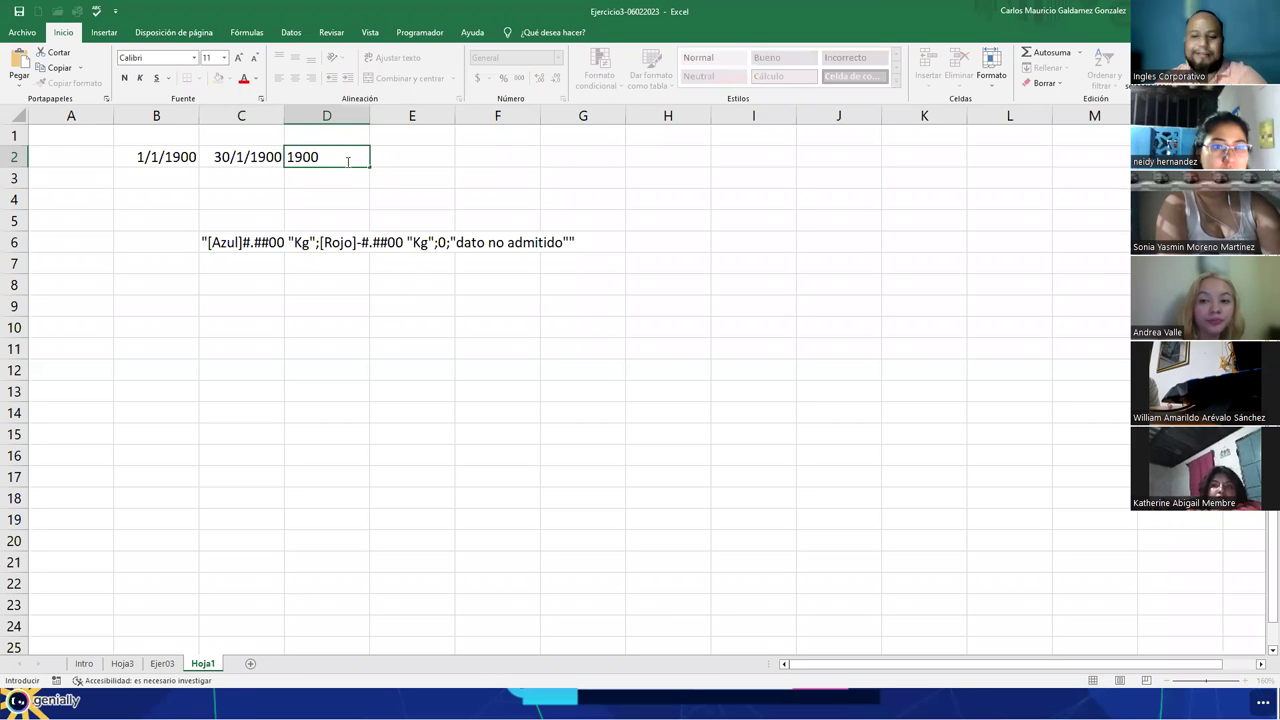
pyautogui.press('Return')
pyautogui.click(347, 159)
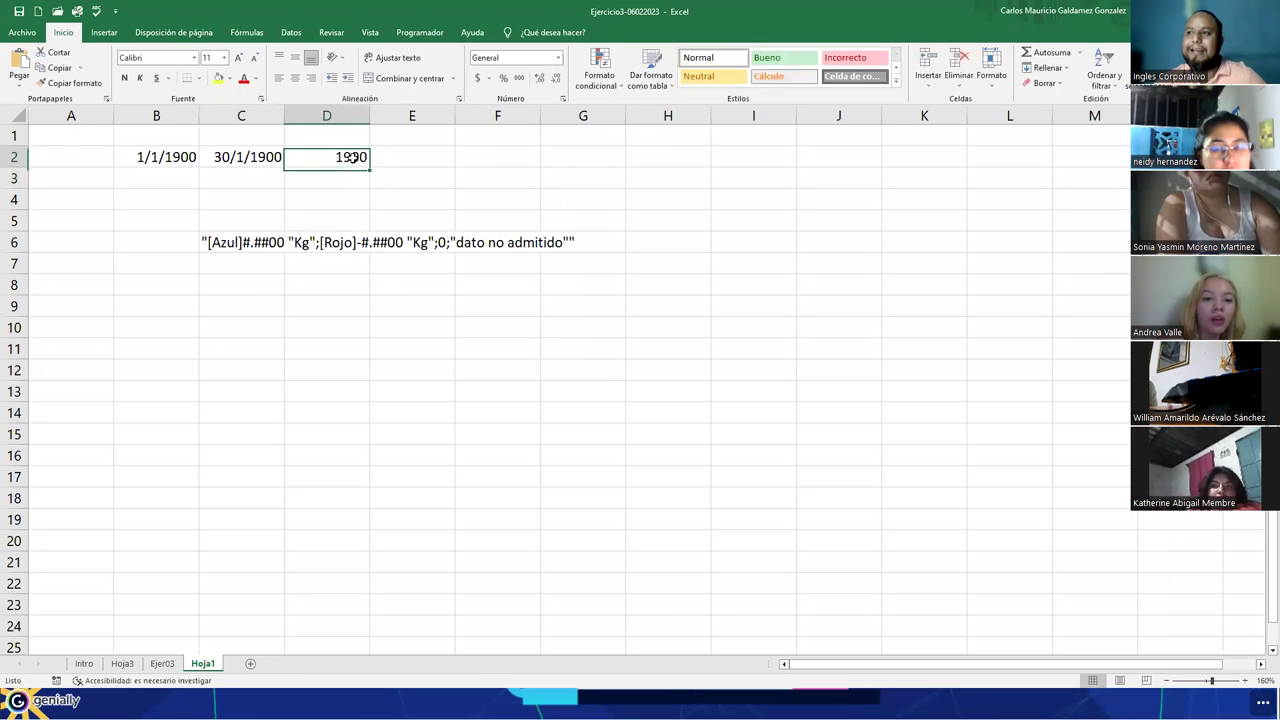
pyautogui.click(559, 58)
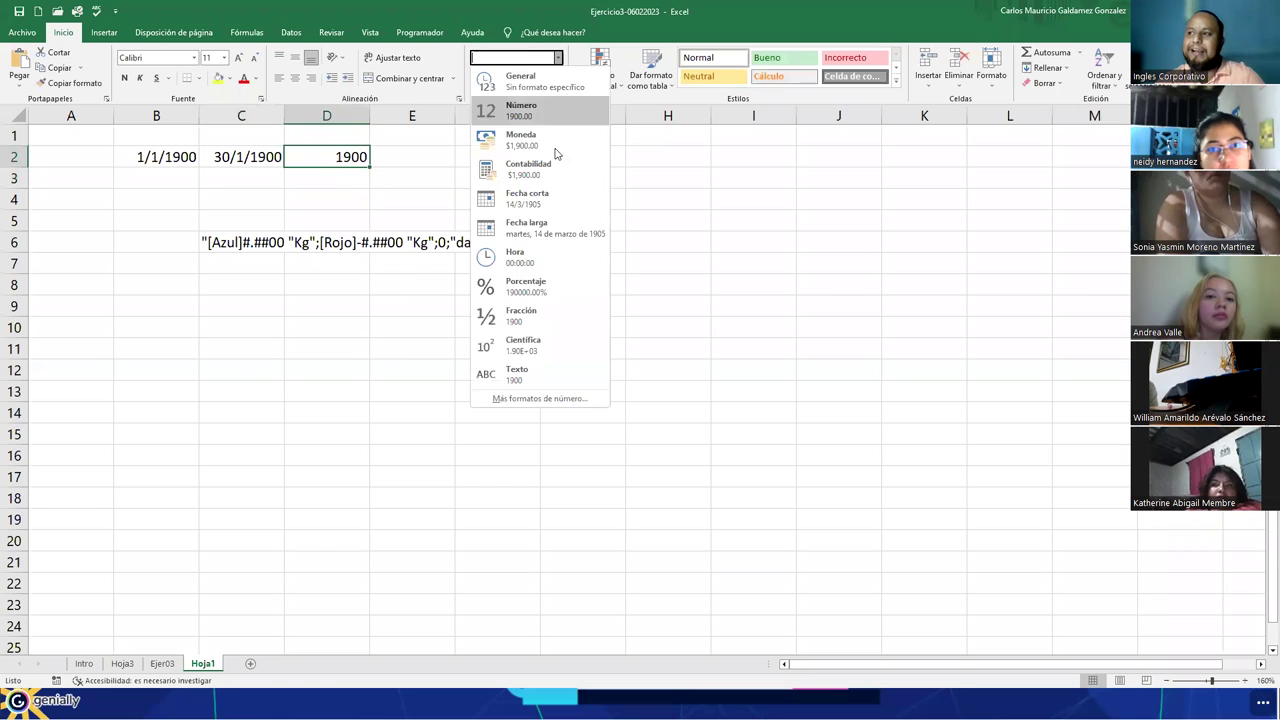
pyautogui.click(548, 205)
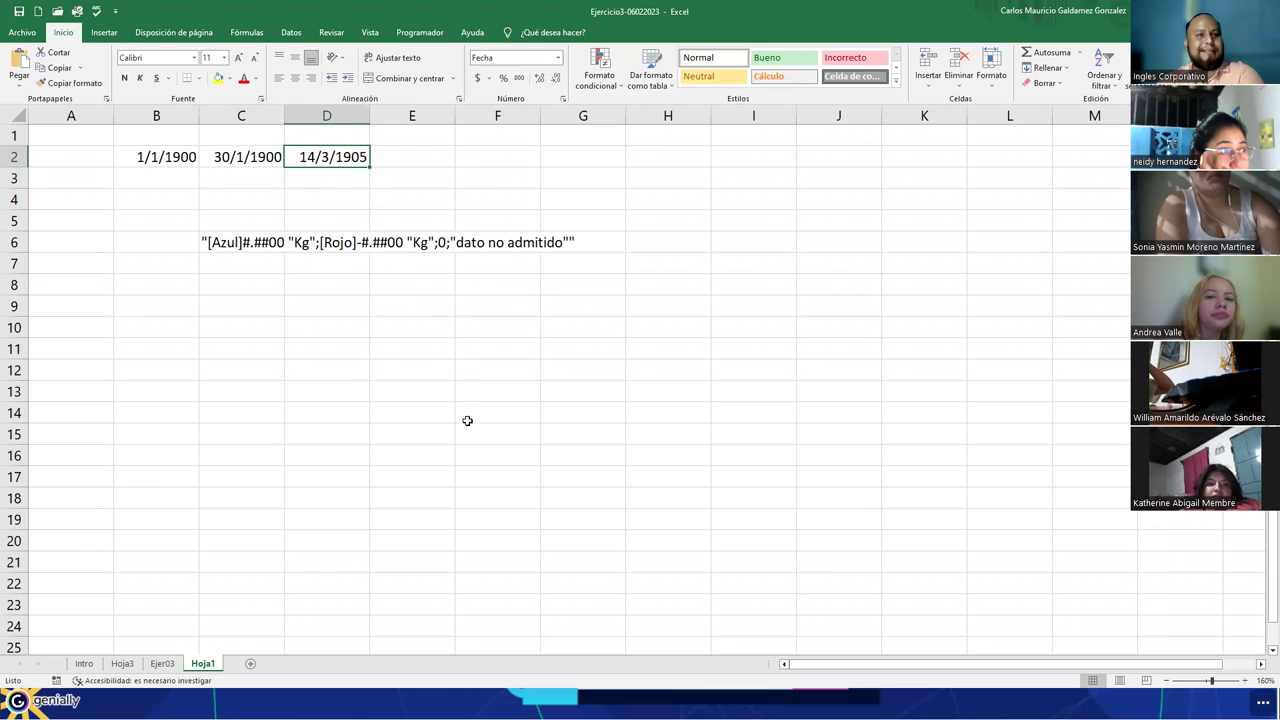
# Step: Enter the date 30/6/1984 in E2 and verify its number format is Fecha
pyautogui.click(166, 160)
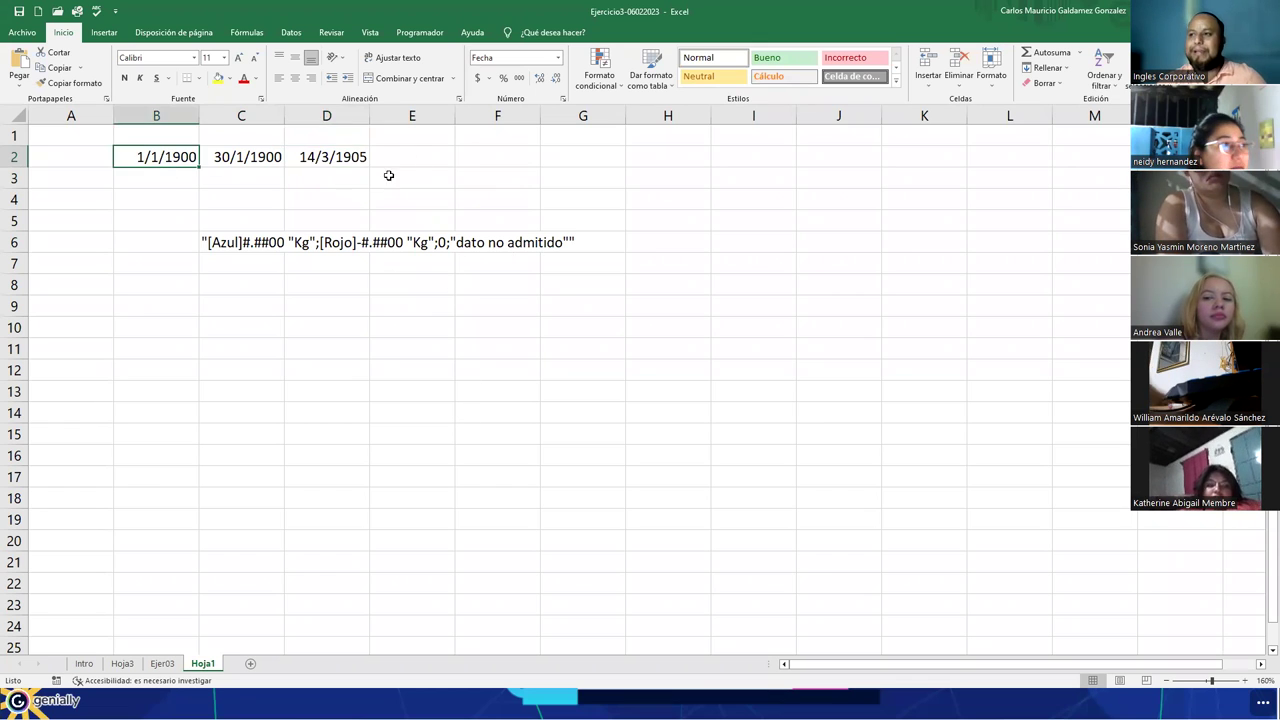
pyautogui.click(414, 150)
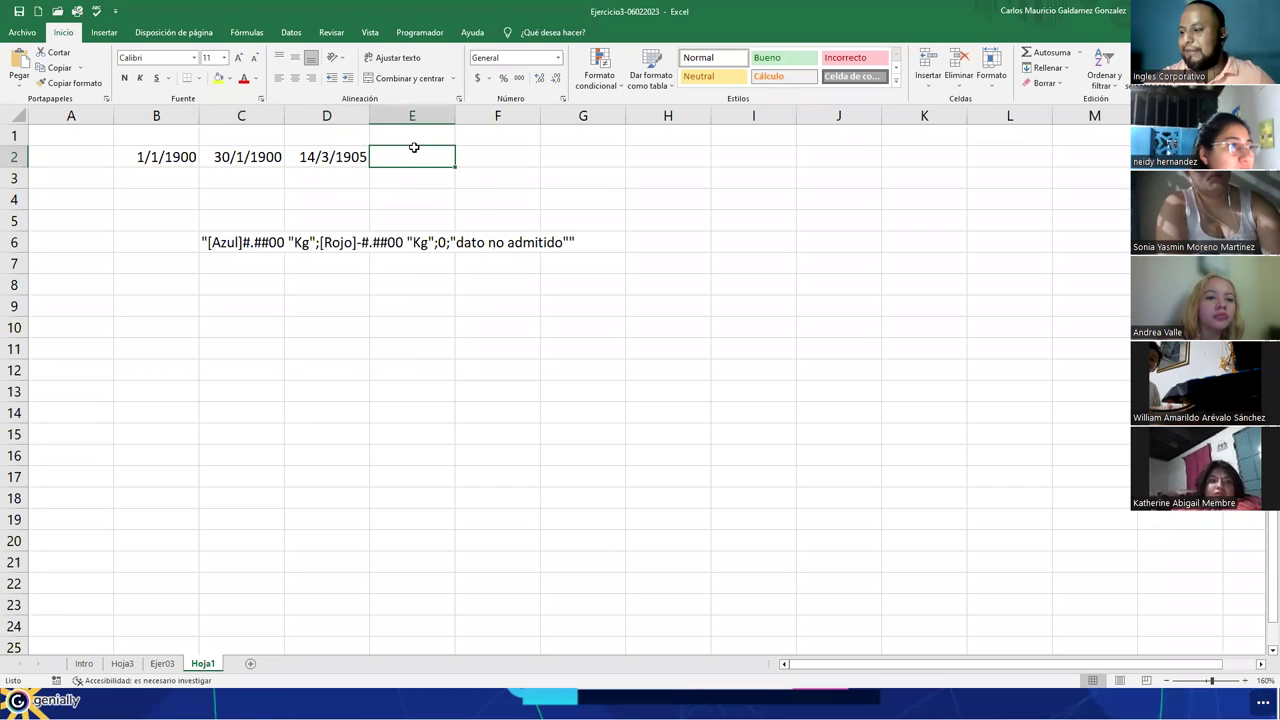
pyautogui.write('307')
pyautogui.press('BackSpace')
pyautogui.write('/')
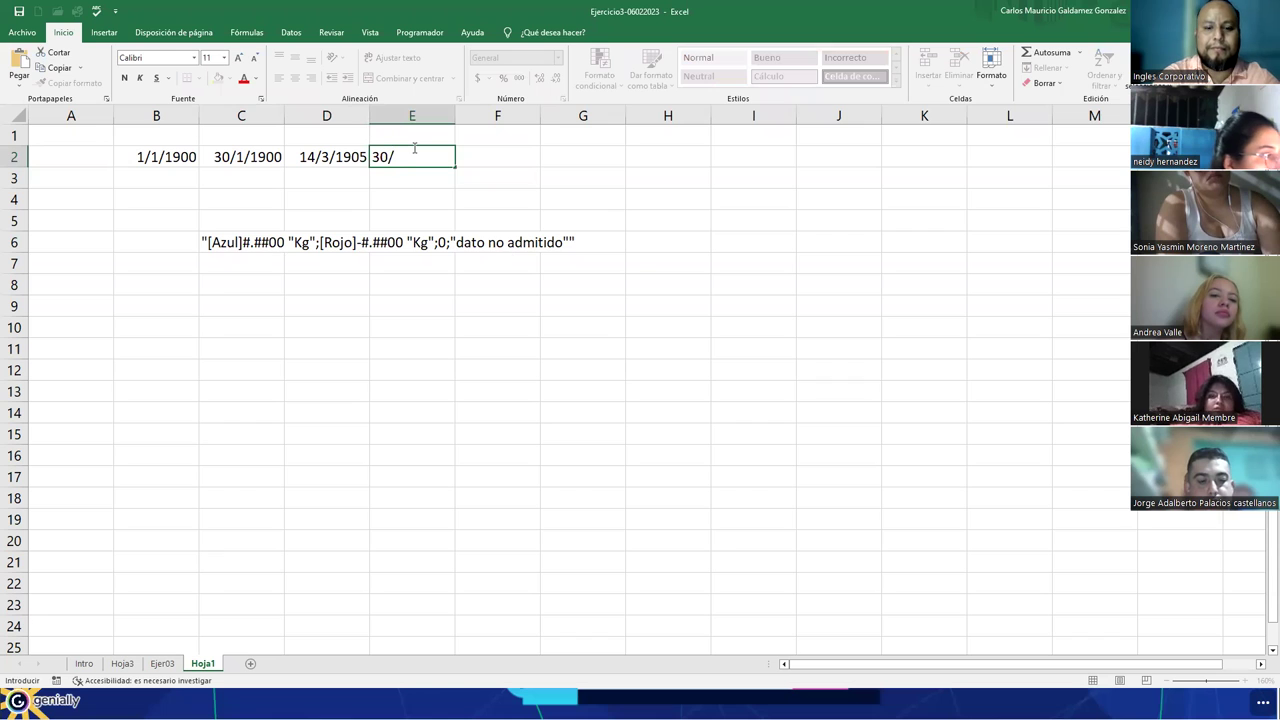
pyautogui.write('6/1984')
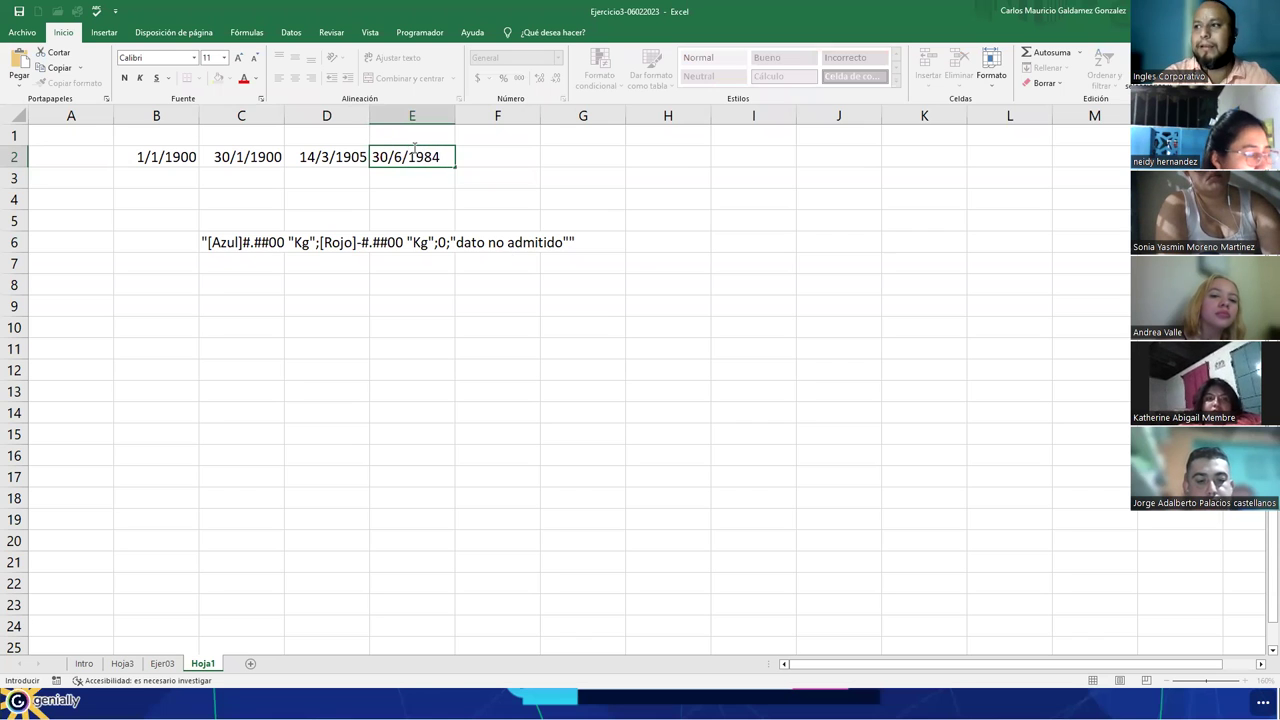
pyautogui.press('Return')
pyautogui.click(423, 157)
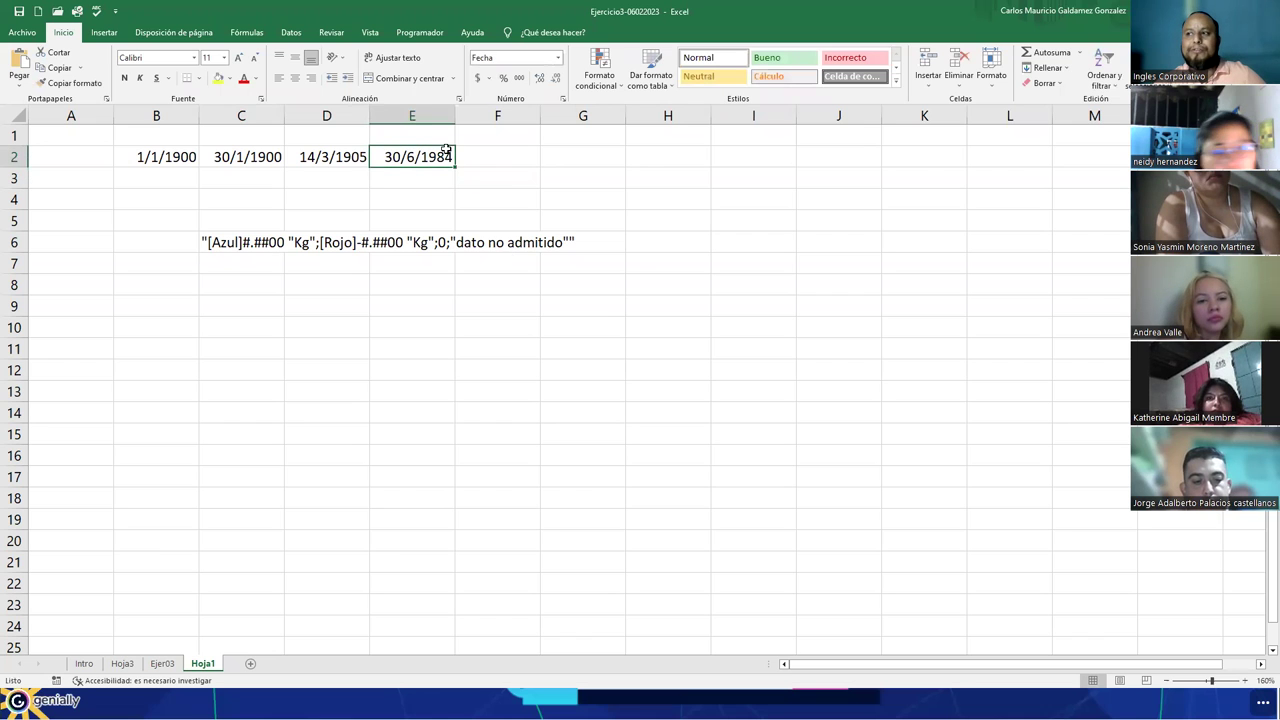
pyautogui.click(558, 58)
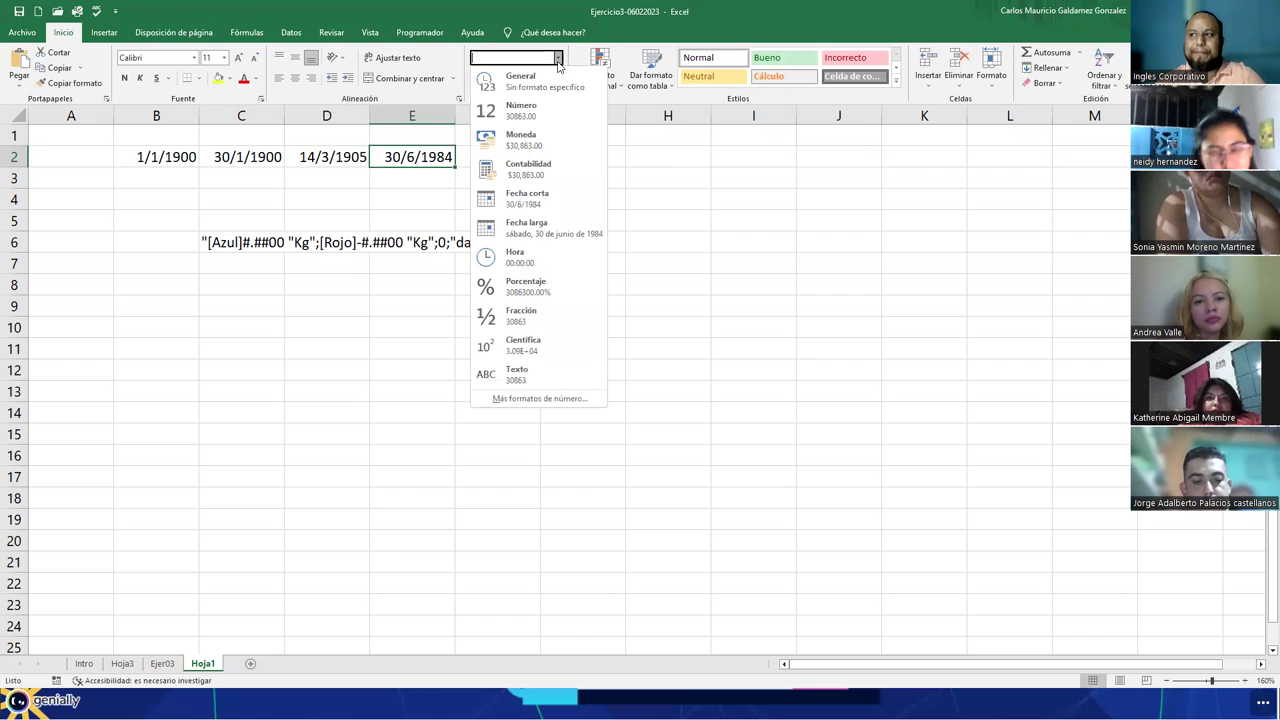
pyautogui.click(563, 205)
pyautogui.click(487, 158)
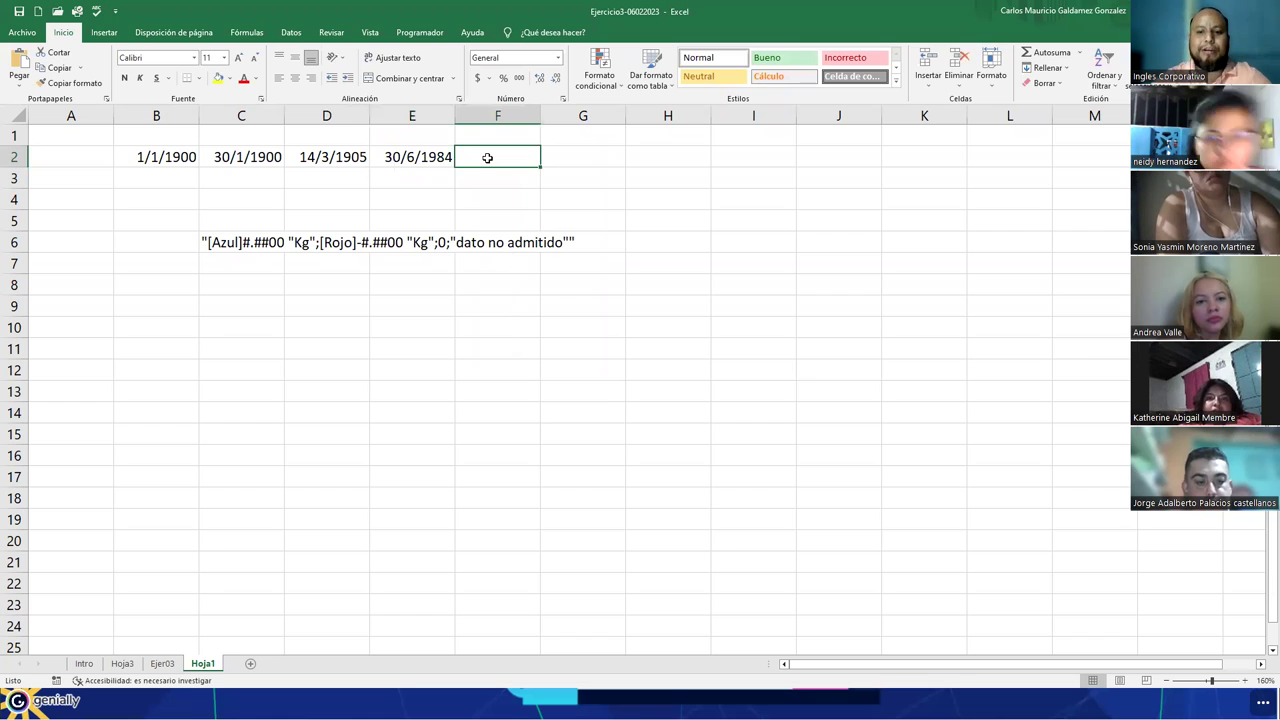
# Step: Enter =E2-B2 in F2 to get 30862, then compare the formats of B2, F2 and E2
pyautogui.write('=')
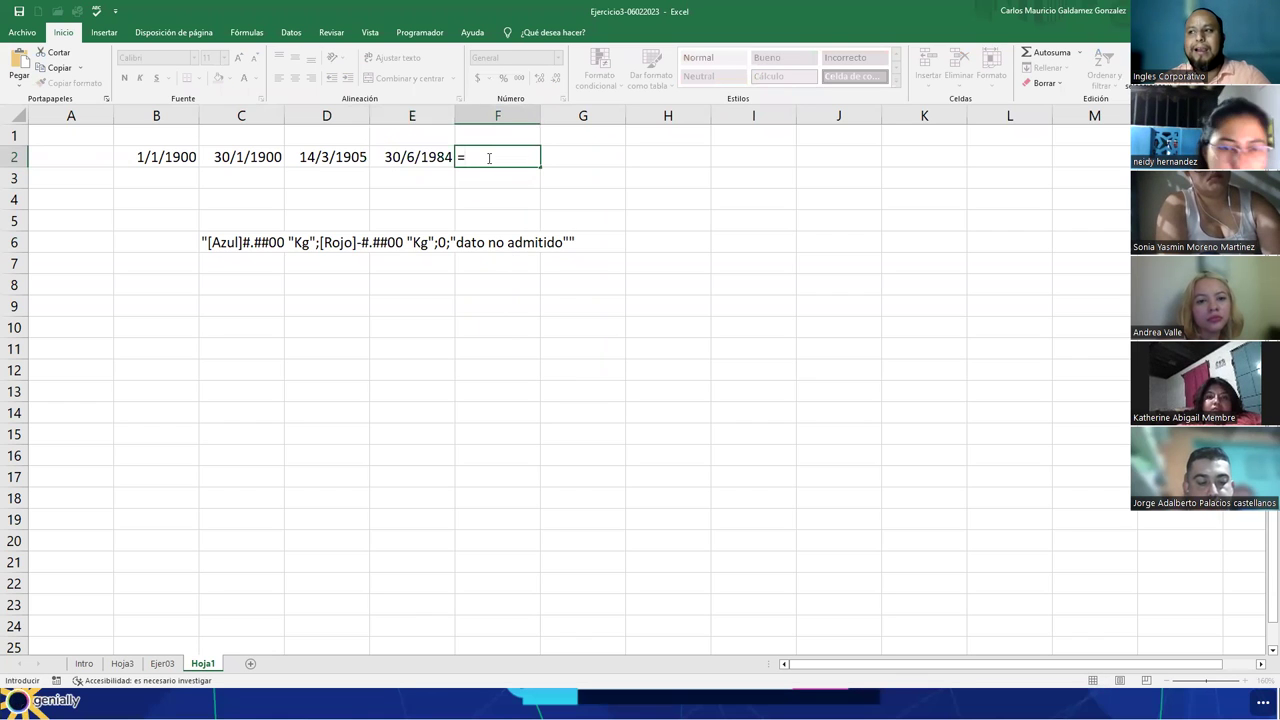
pyautogui.press('Left')
pyautogui.write('-')
pyautogui.press('Left')
pyautogui.press('Left')
pyautogui.press('Left')
pyautogui.press('Left')
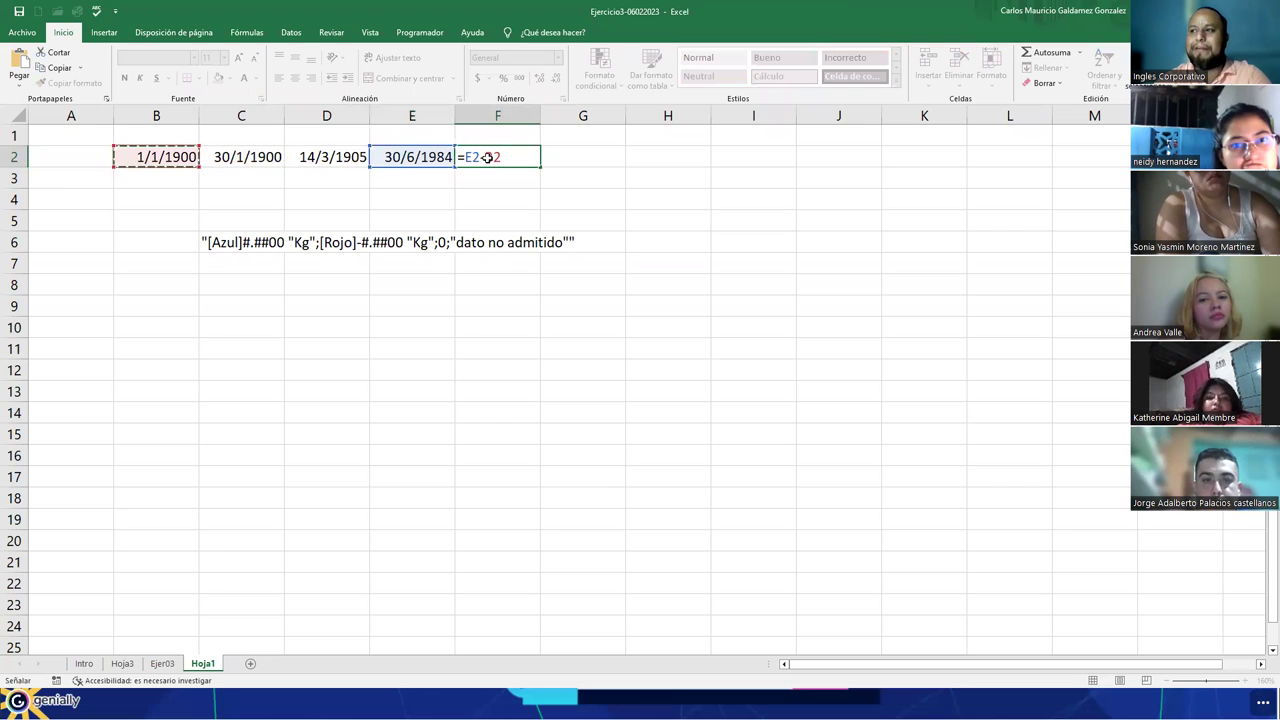
pyautogui.hotkey('ctrl', 'Return')
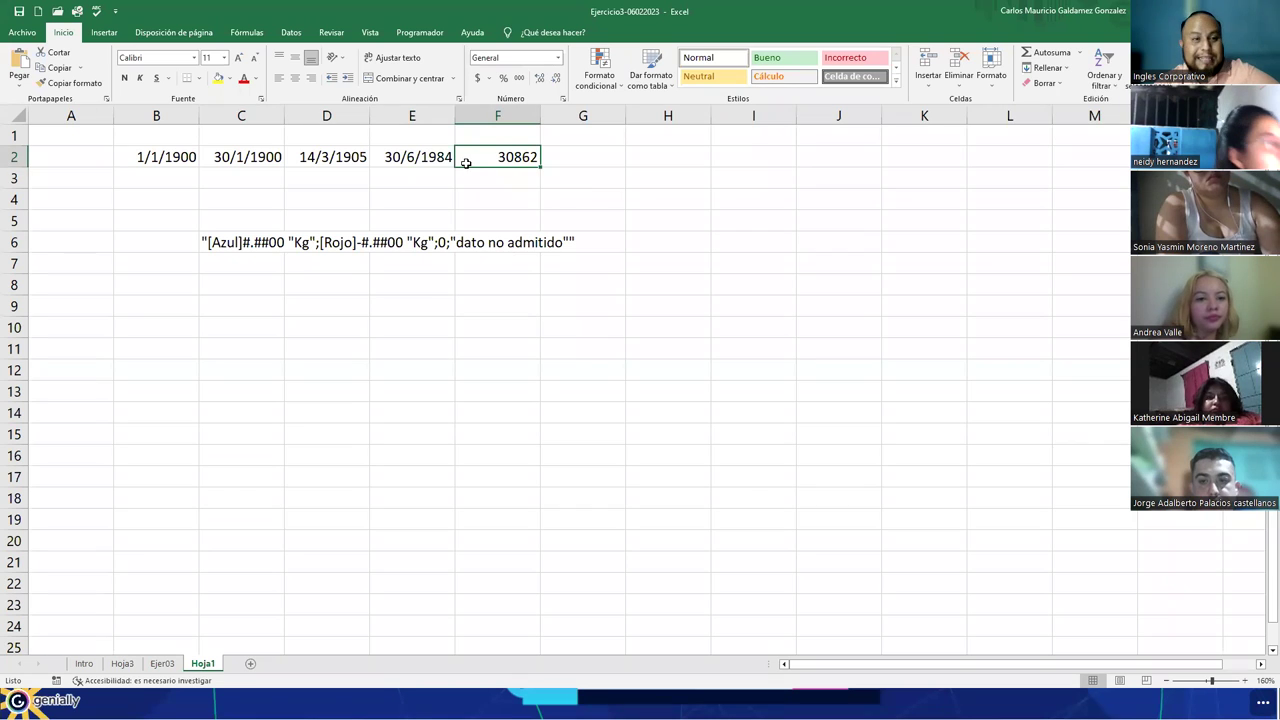
pyautogui.click(141, 158)
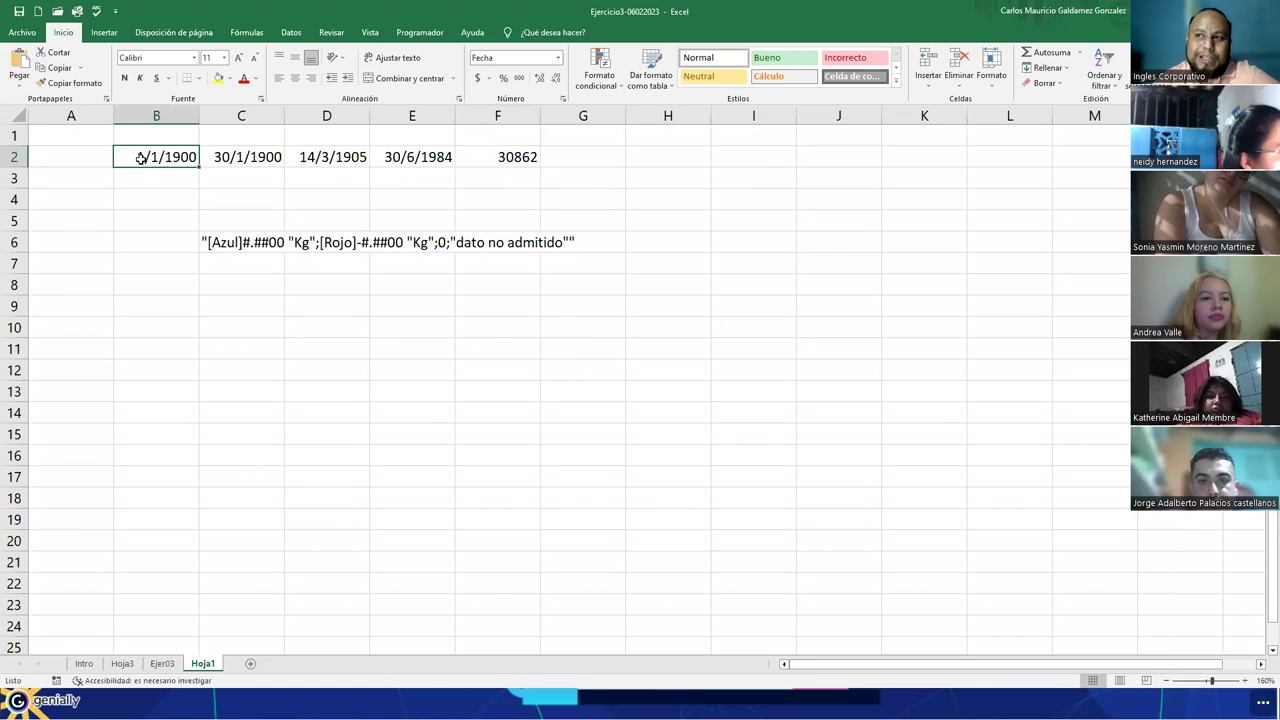
pyautogui.click(503, 158)
pyautogui.click(389, 158)
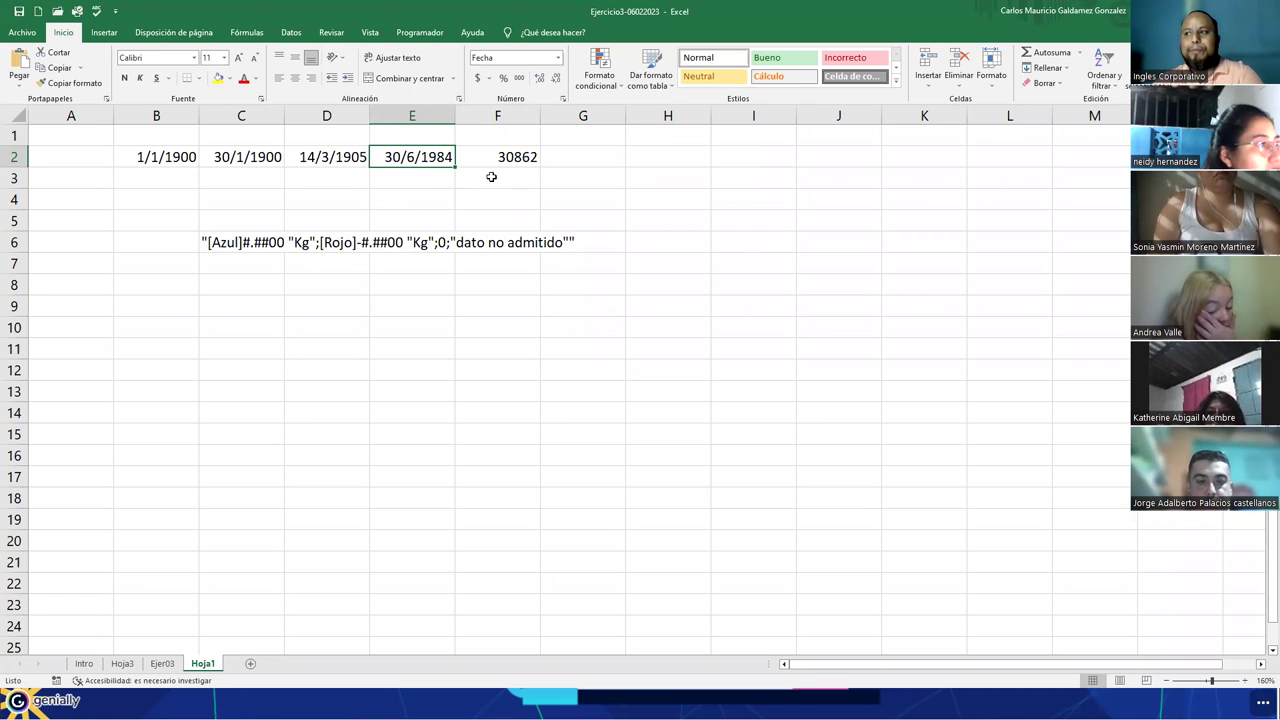
# Step: Replace F2's contents with the formula =E2-(HOY()), subtracting today's date from E2
pyautogui.click(503, 158)
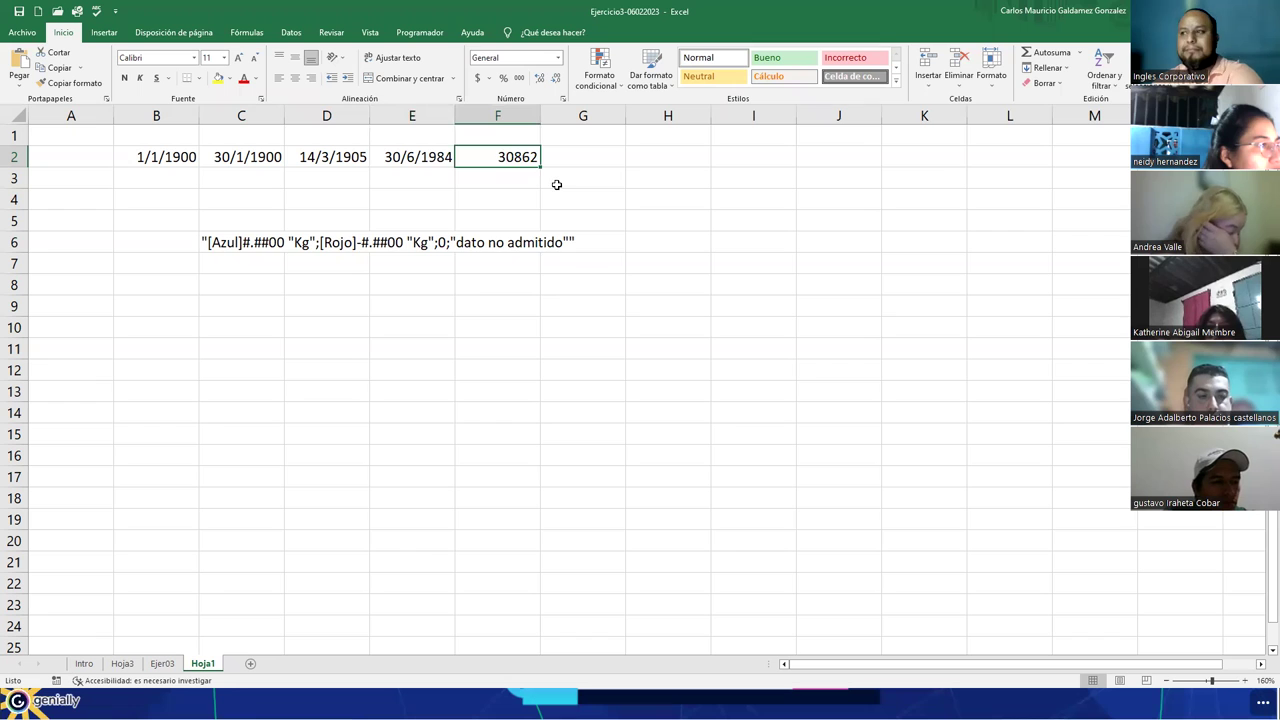
pyautogui.press('Delete')
pyautogui.write('=')
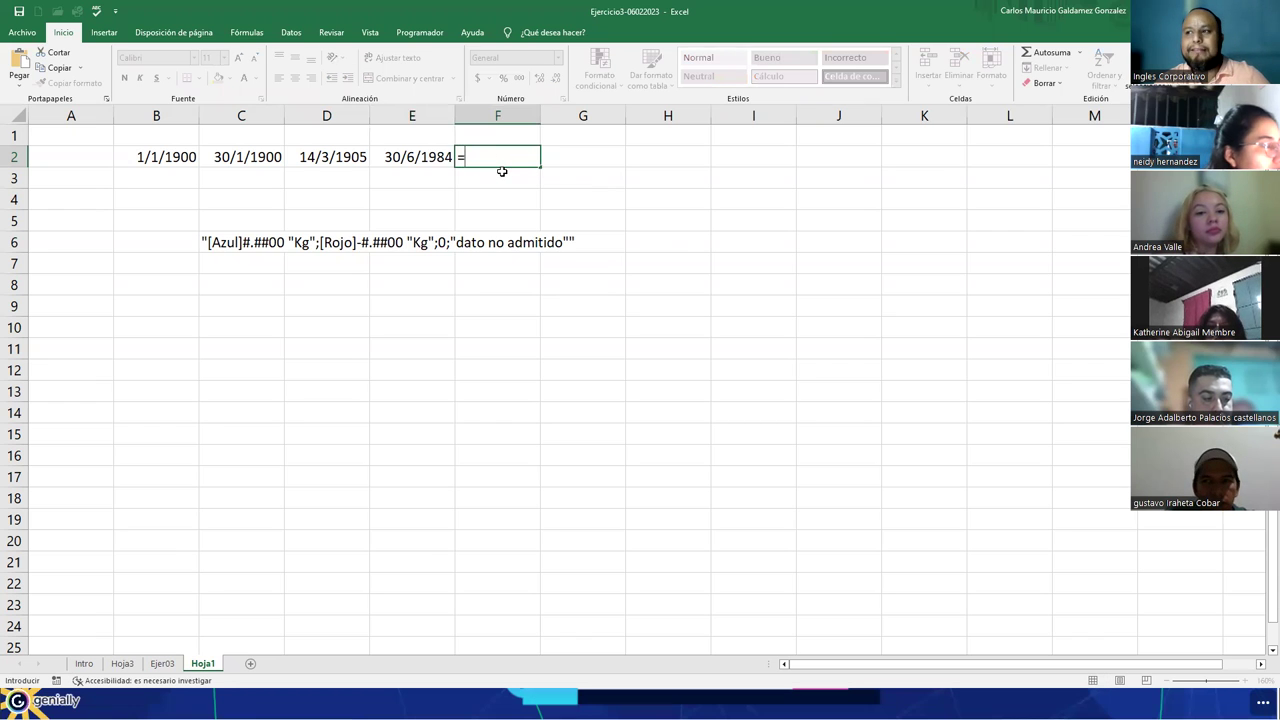
pyautogui.press('Left')
pyautogui.write('-')
pyautogui.write('(hoy(')
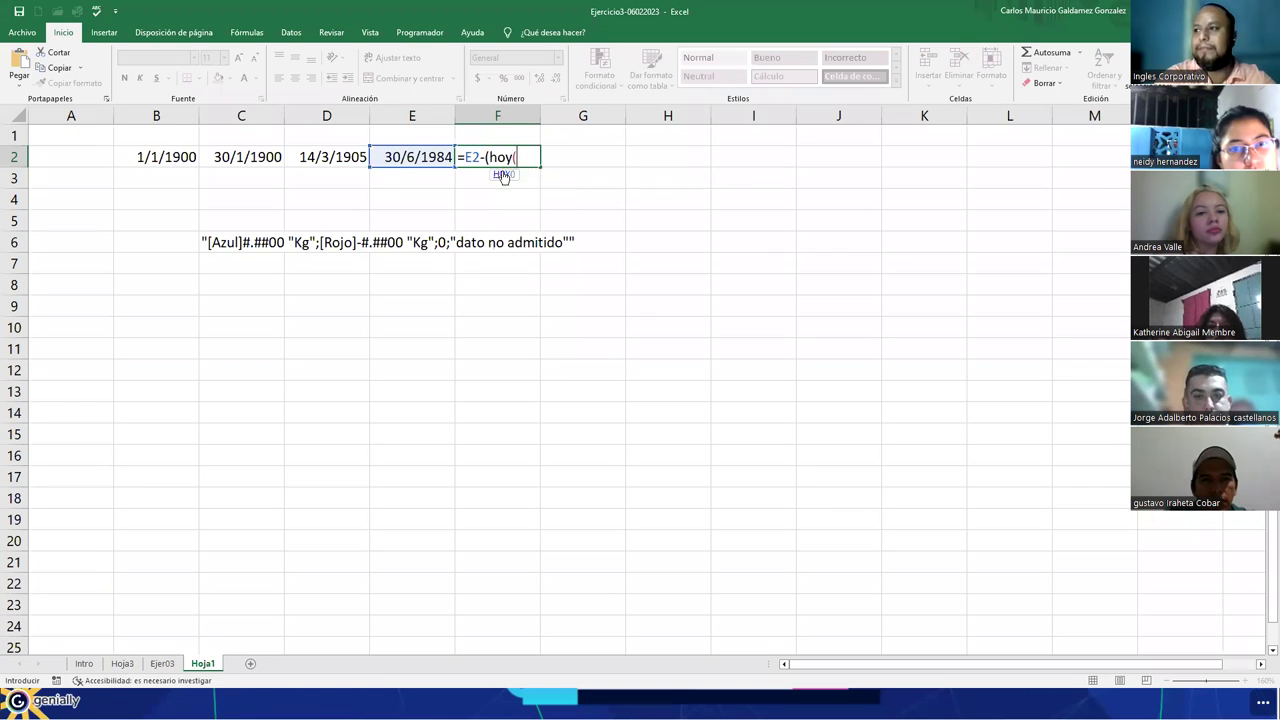
pyautogui.press('BackSpace')
pyautogui.write(')')
pyautogui.press('BackSpace')
pyautogui.write('())')
pyautogui.hotkey('ctrl', 'Return')
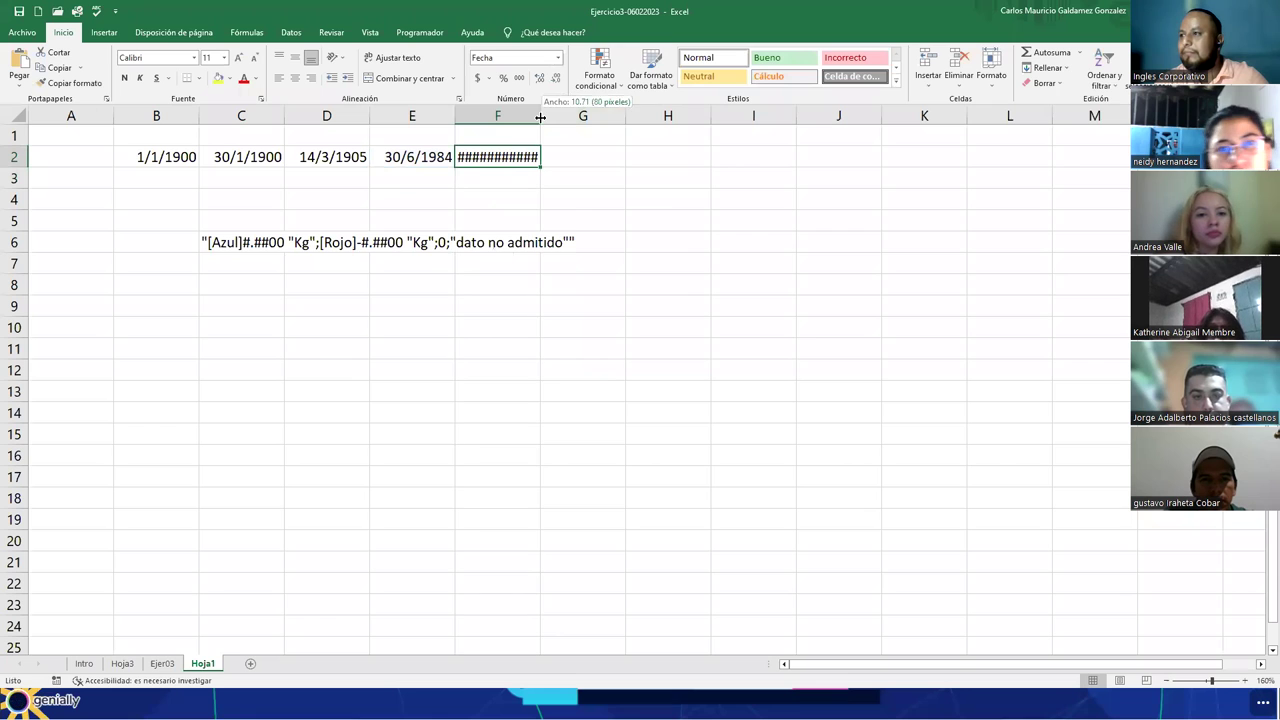
# Step: Widen column F and change HOY() in F2's formula to the date 6/2/2023
pyautogui.moveTo(540, 117); pyautogui.dragTo(574, 122)
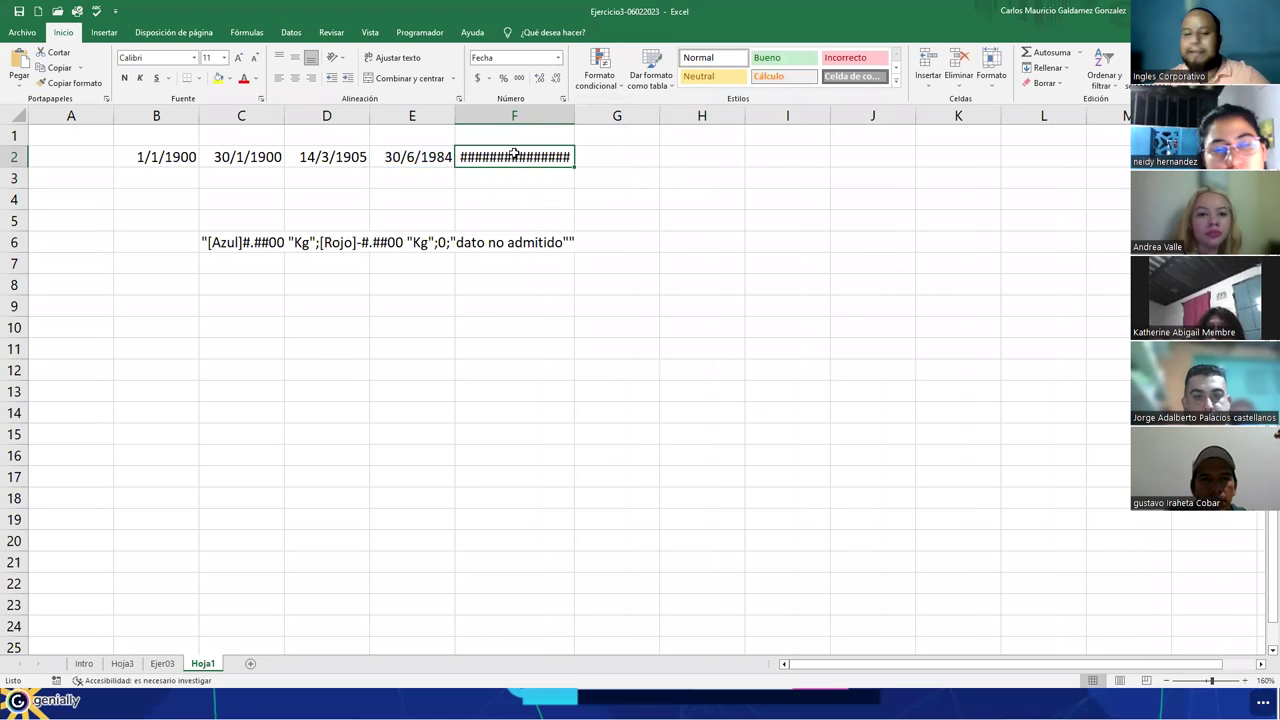
pyautogui.doubleClick(514, 156)
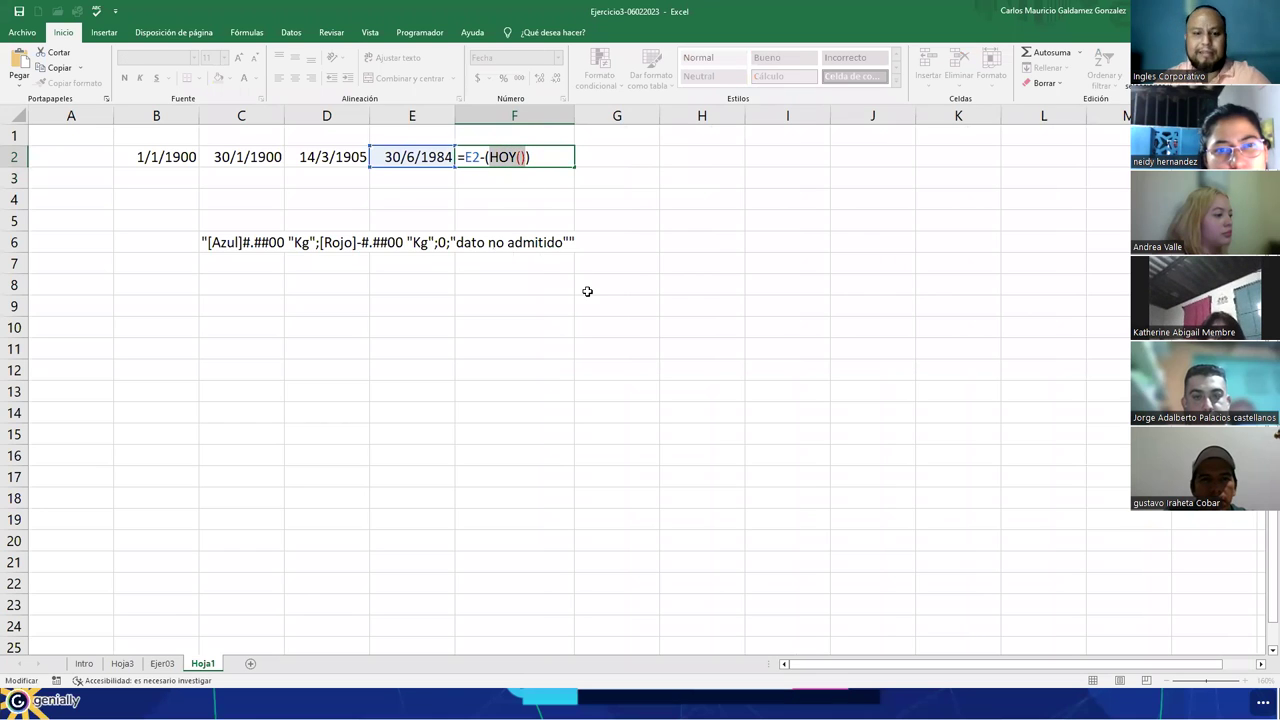
pyautogui.write('6/2/')
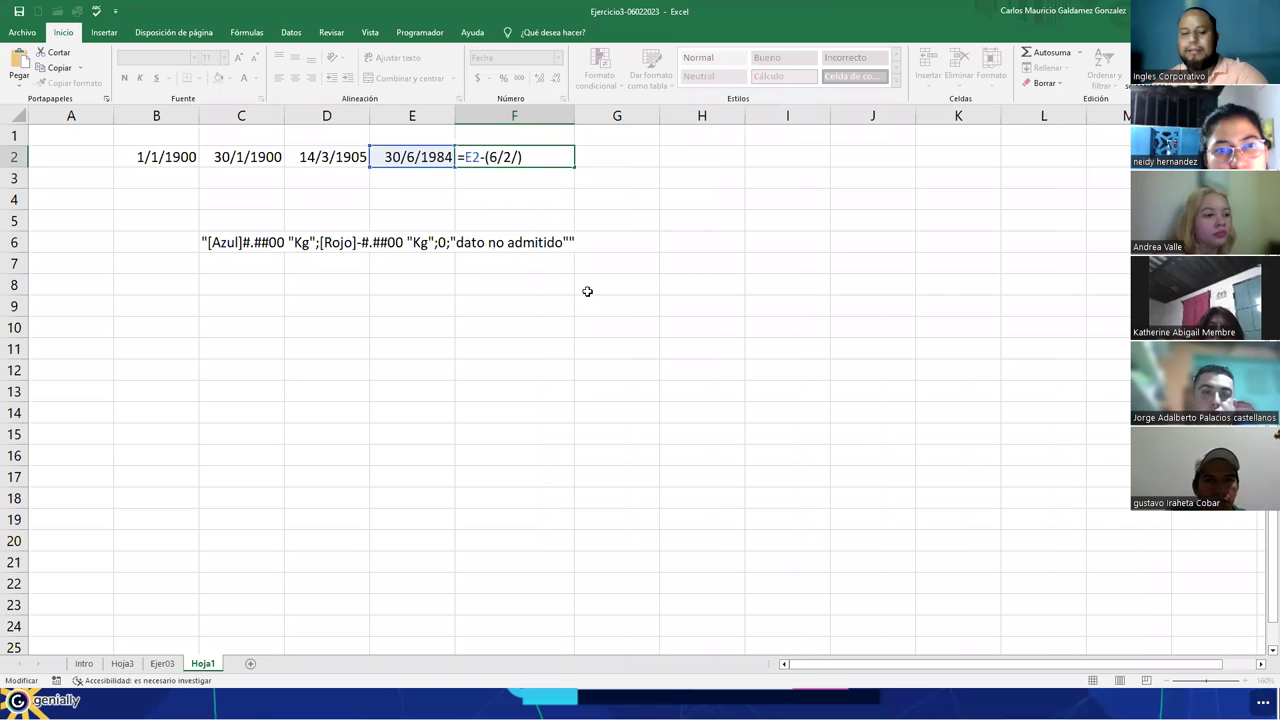
pyautogui.write('2023')
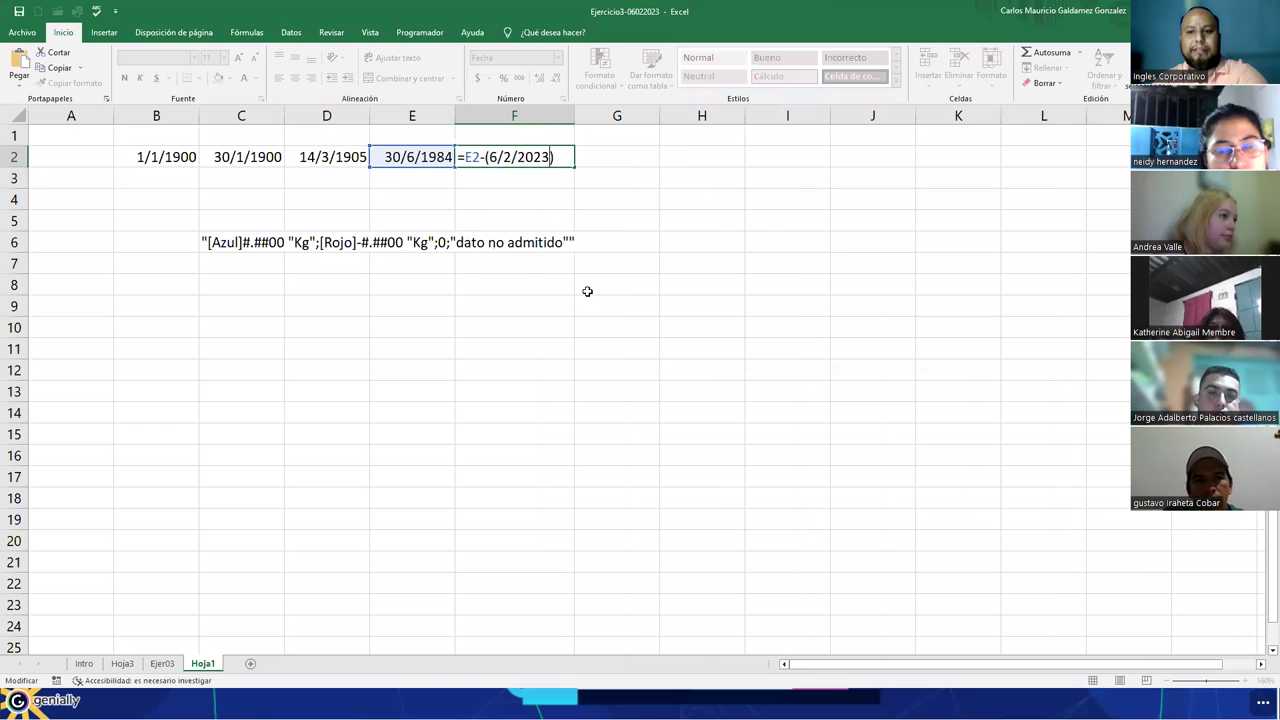
pyautogui.press('Return')
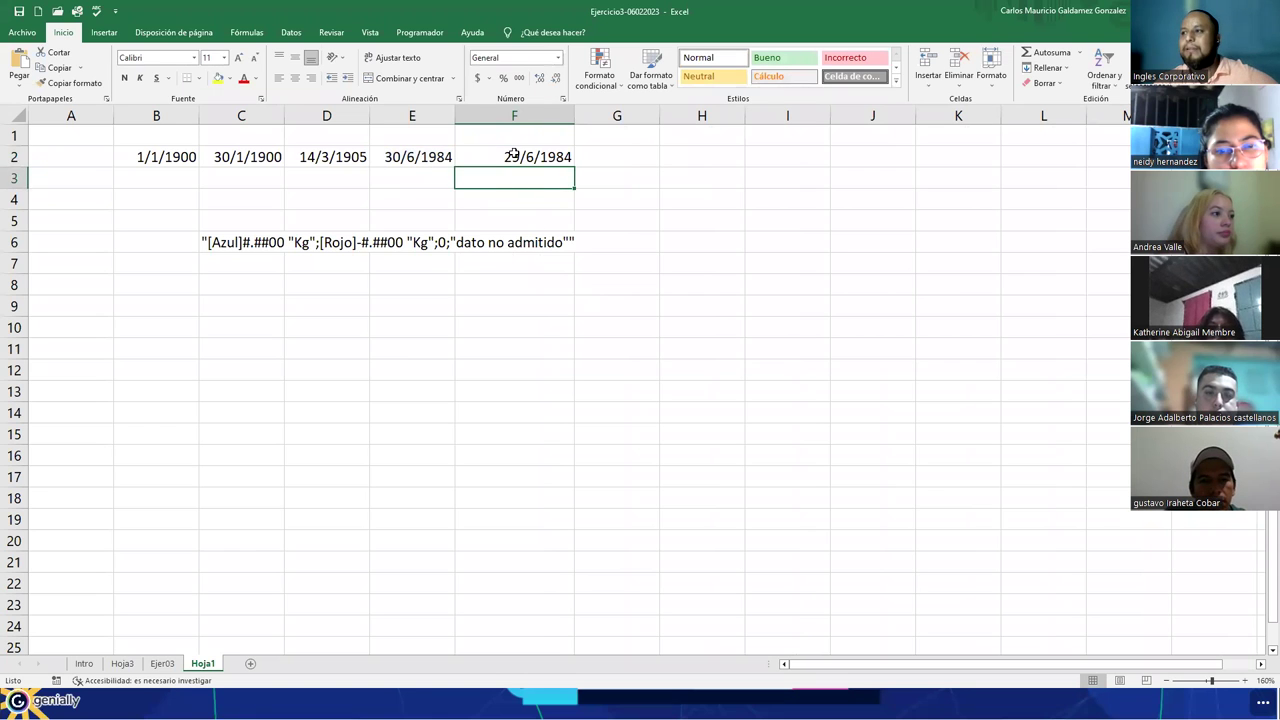
# Step: Show F2's result 30863 in Número format without decimals, comparing it with E2's date
pyautogui.click(510, 155)
pyautogui.click(558, 58)
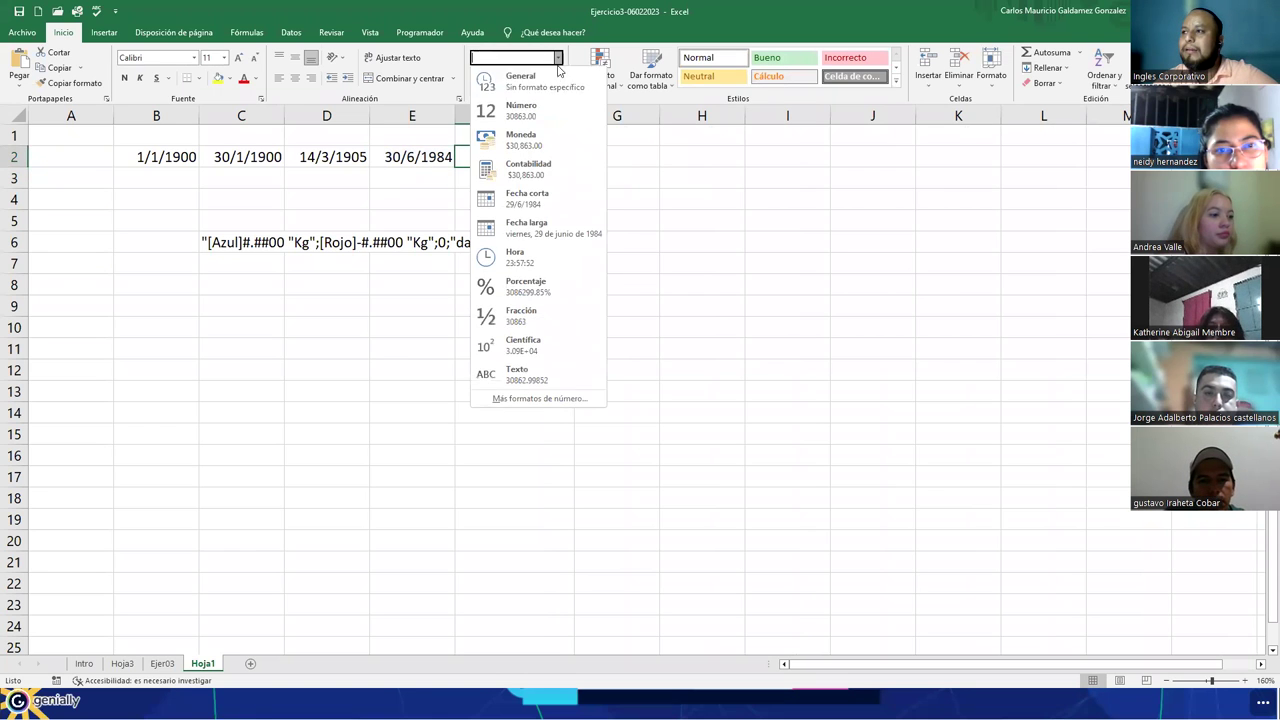
pyautogui.click(540, 110)
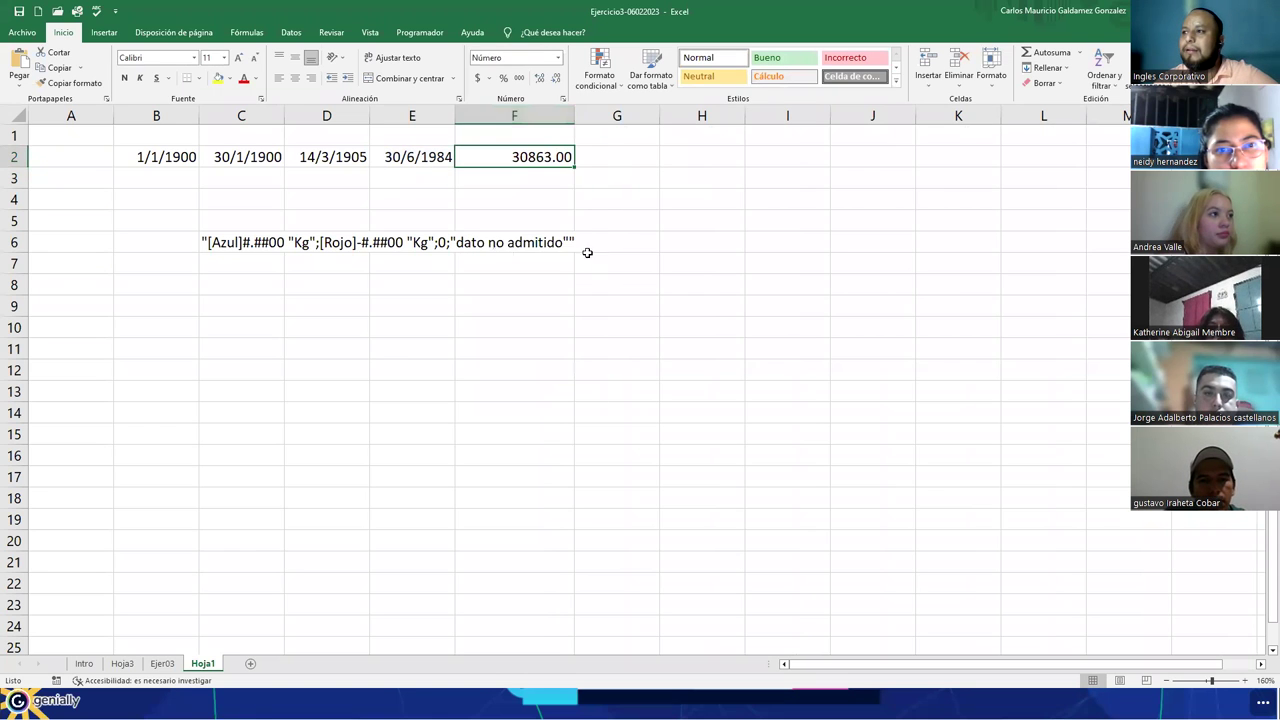
pyautogui.click(557, 81)
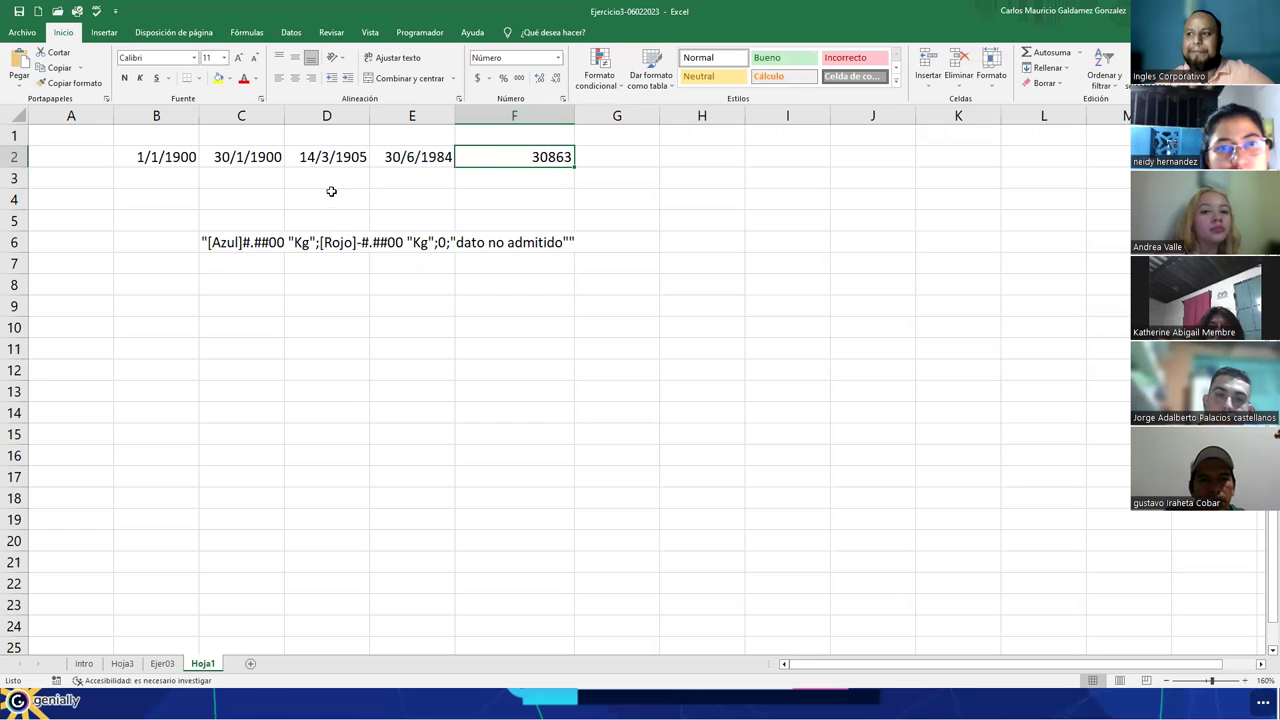
pyautogui.click(421, 158)
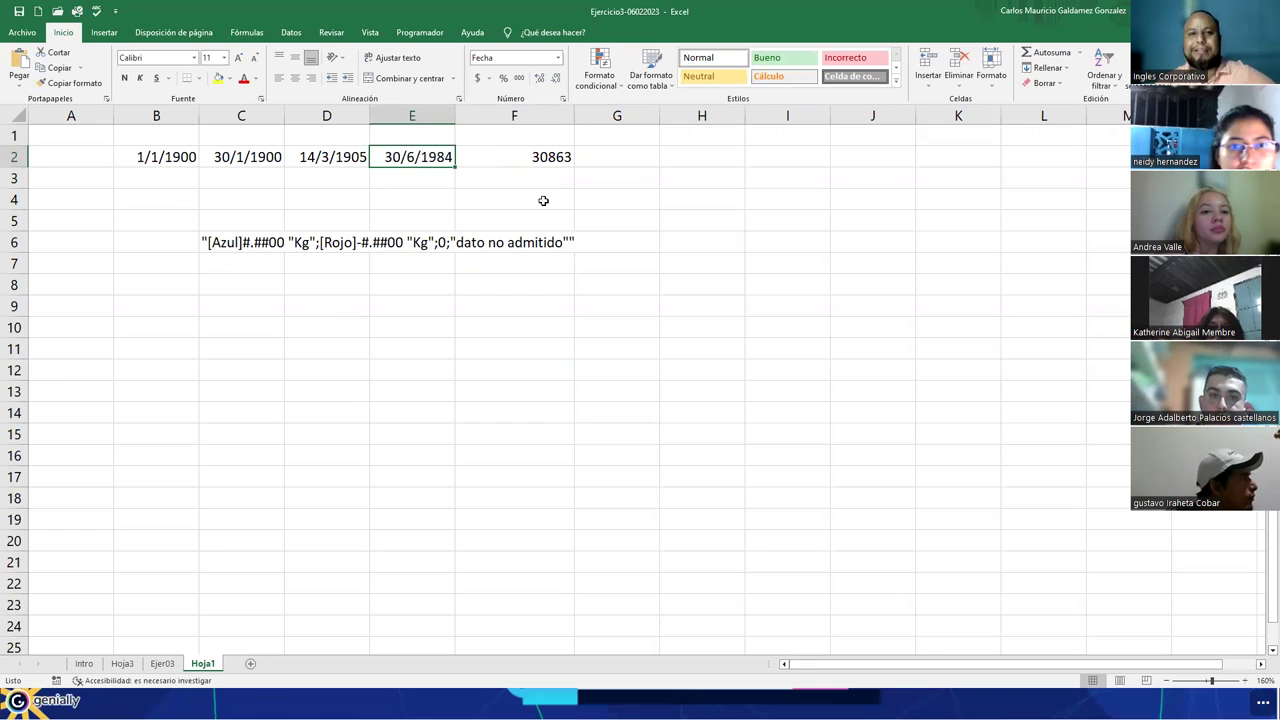
pyautogui.click(514, 156)
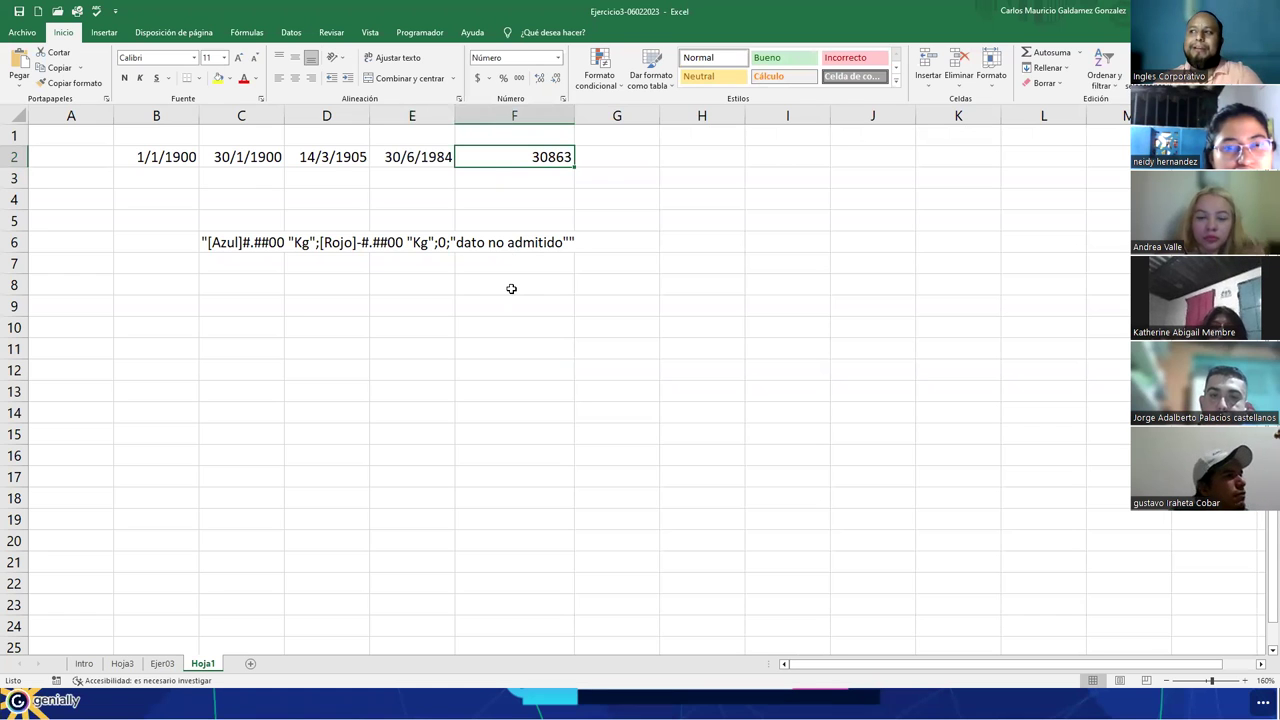
# Step: Convert F2's day count to years in F3 by dividing by 365, then delete that result
pyautogui.click(521, 181)
pyautogui.write('=')
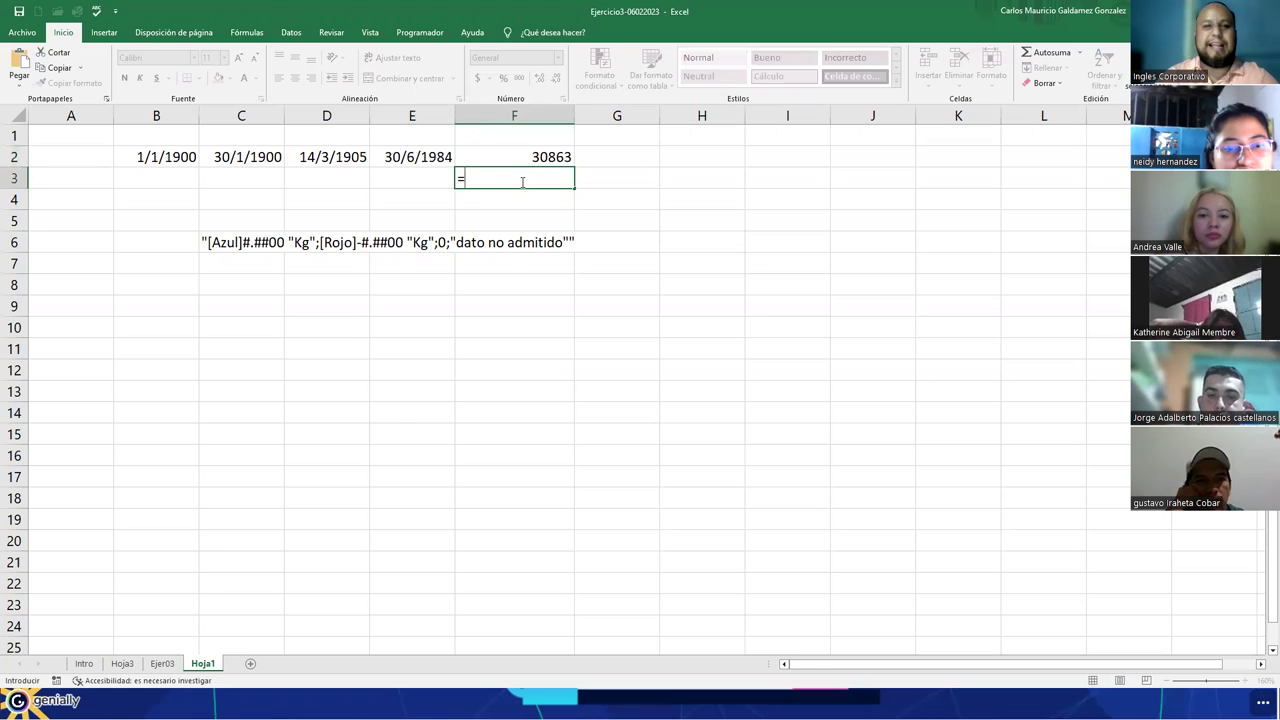
pyautogui.press('Up')
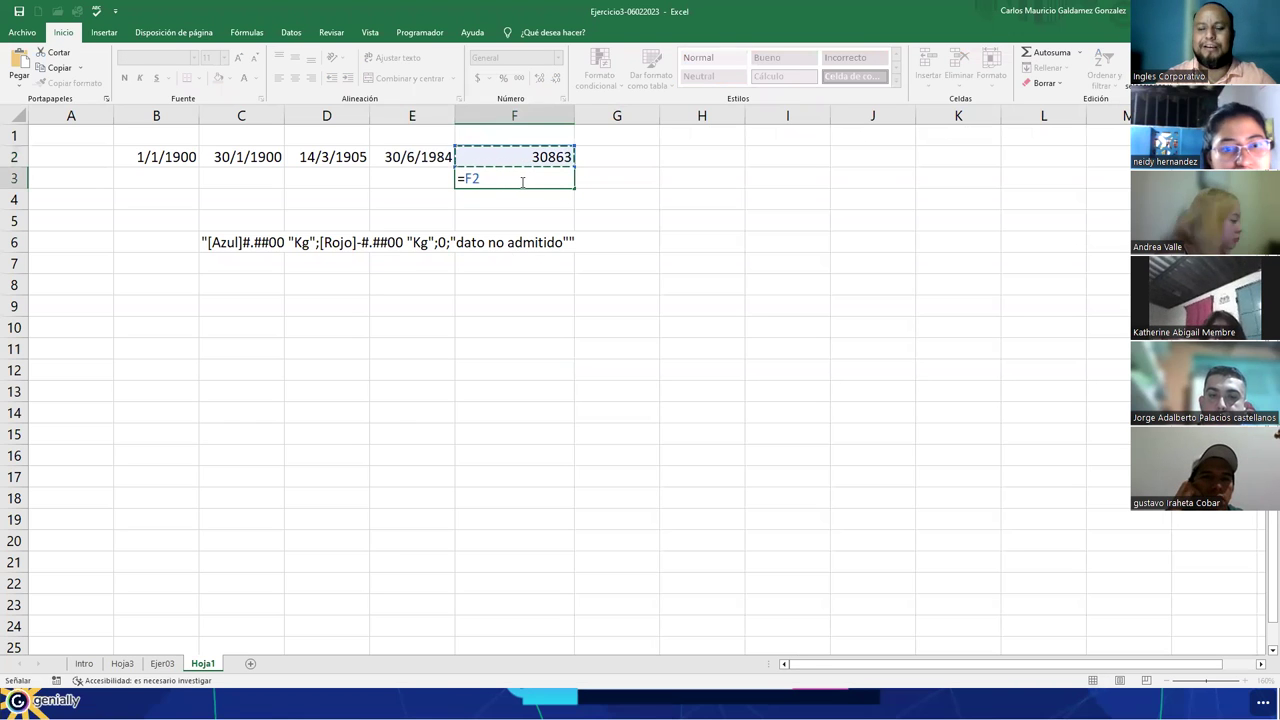
pyautogui.write('/')
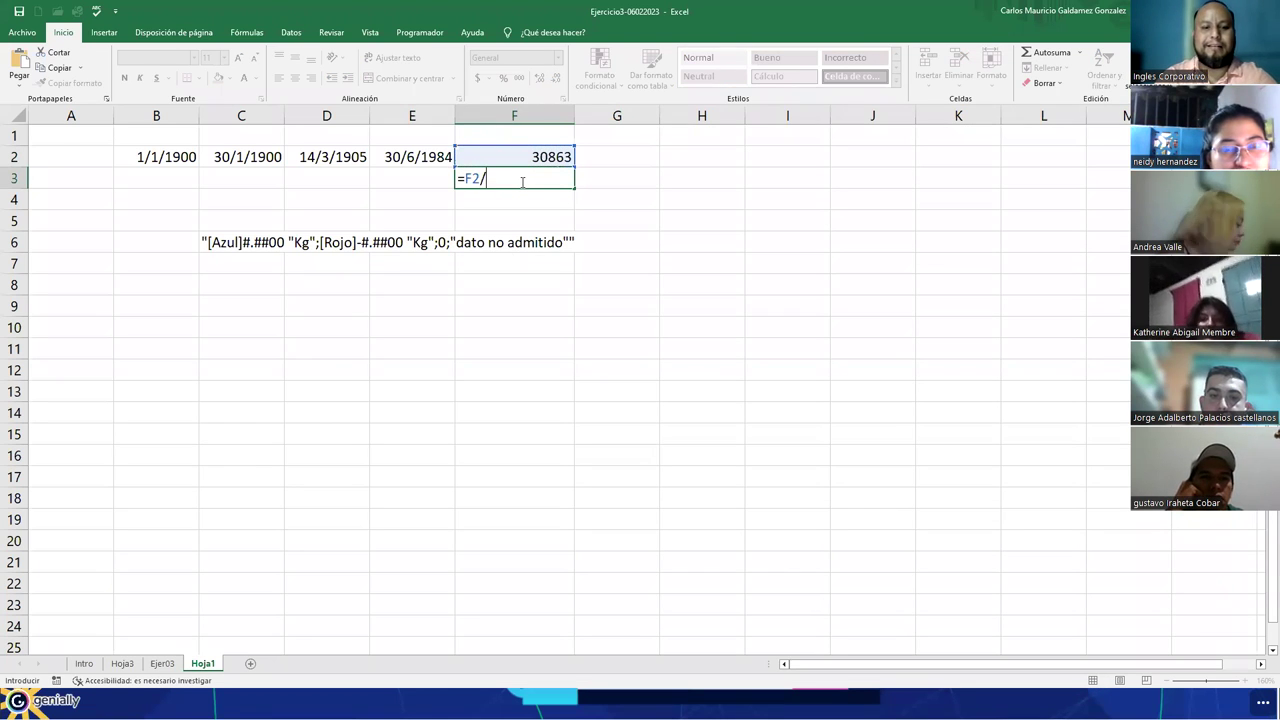
pyautogui.write('65')
pyautogui.press('Return')
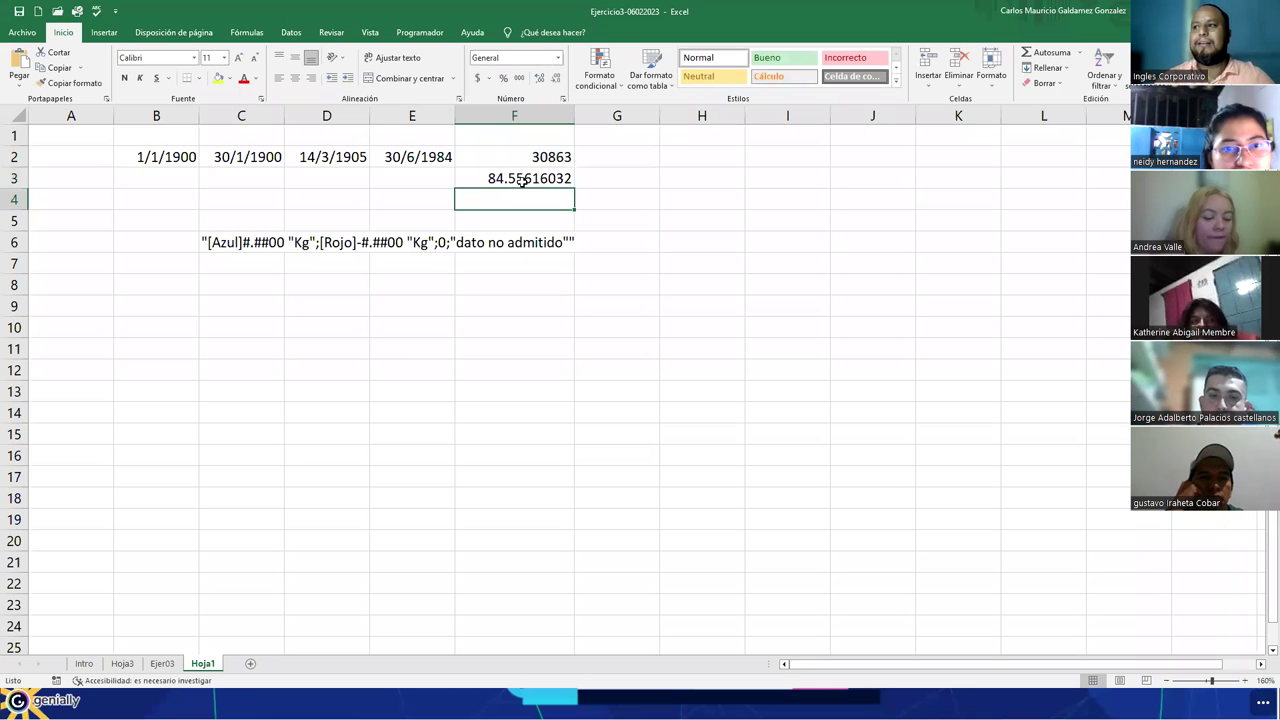
pyautogui.click(522, 181)
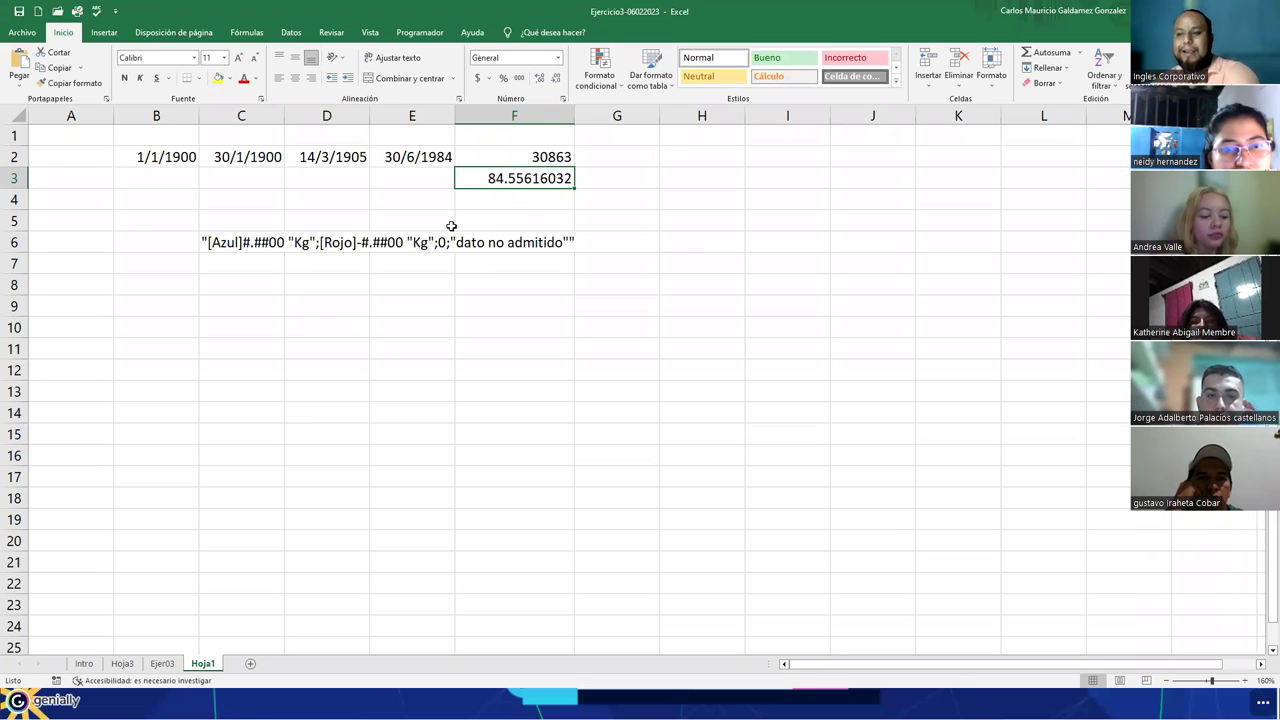
pyautogui.press('Delete')
# Step: Inspect E2's date and F2's formula unchanged, then return to the Genially slides
pyautogui.click(397, 160)
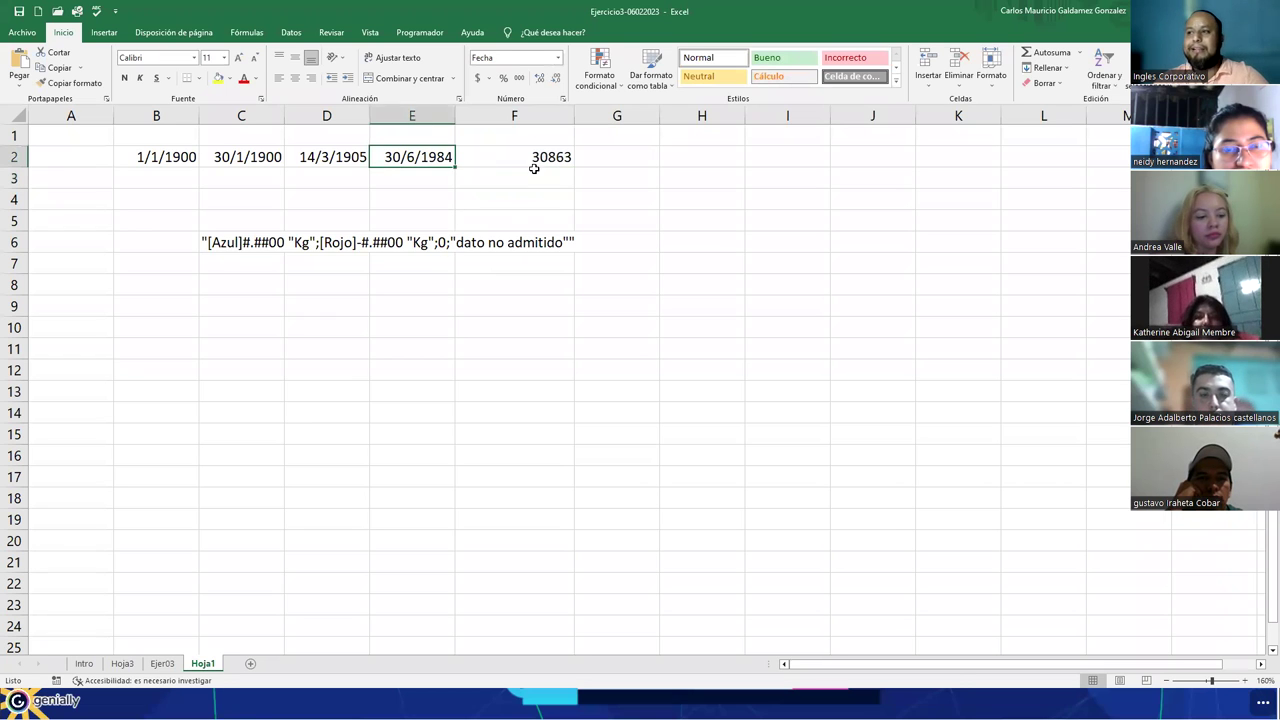
pyautogui.click(518, 154)
pyautogui.click(412, 162)
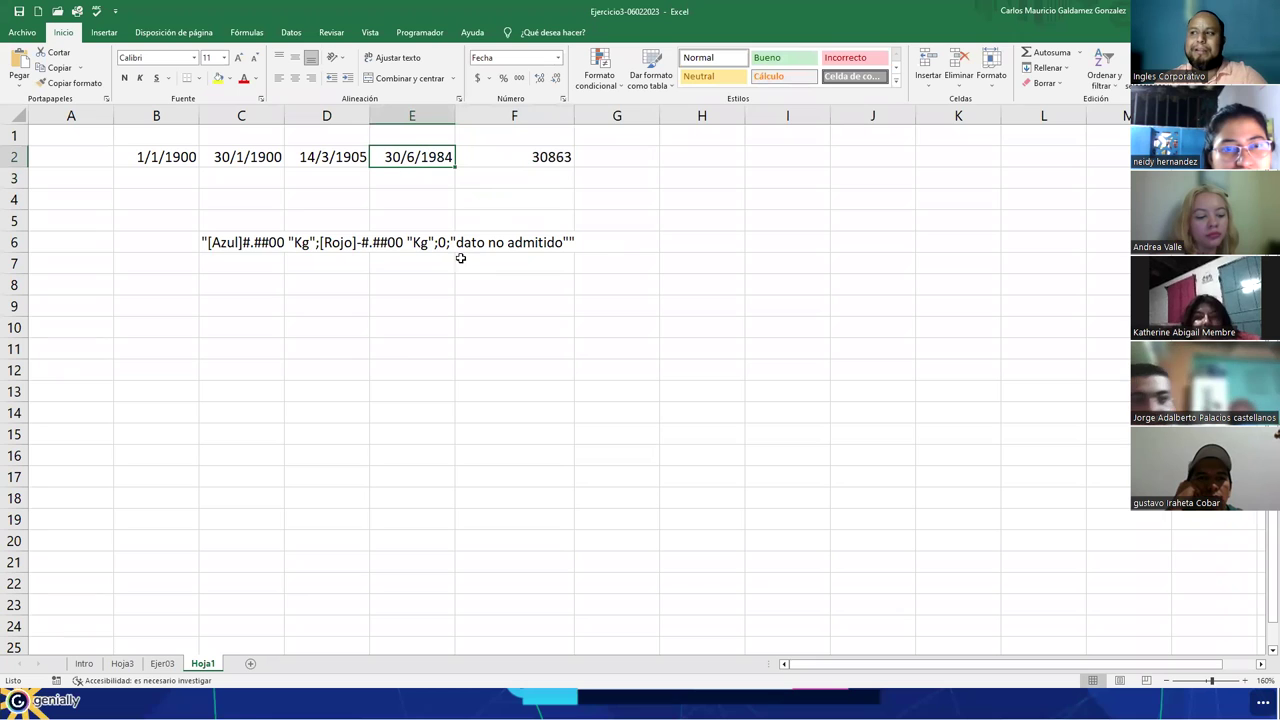
pyautogui.click(490, 160)
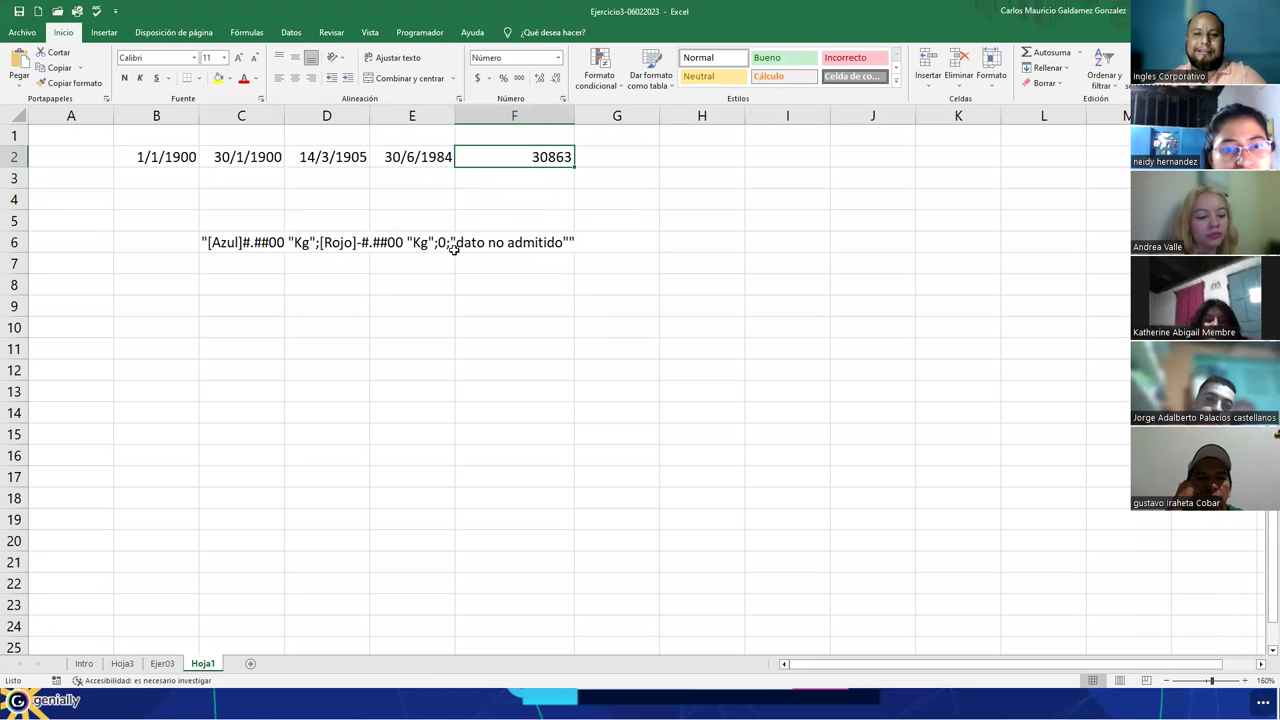
pyautogui.doubleClick(471, 160)
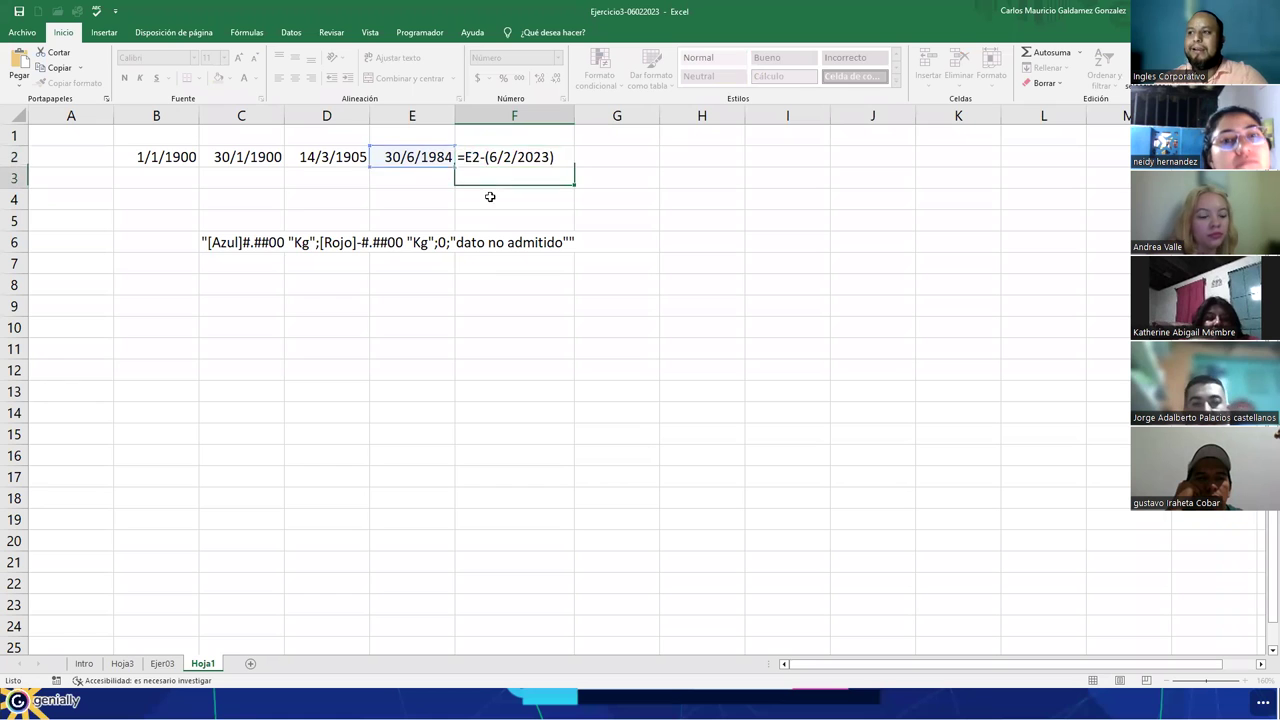
pyautogui.press('Return')
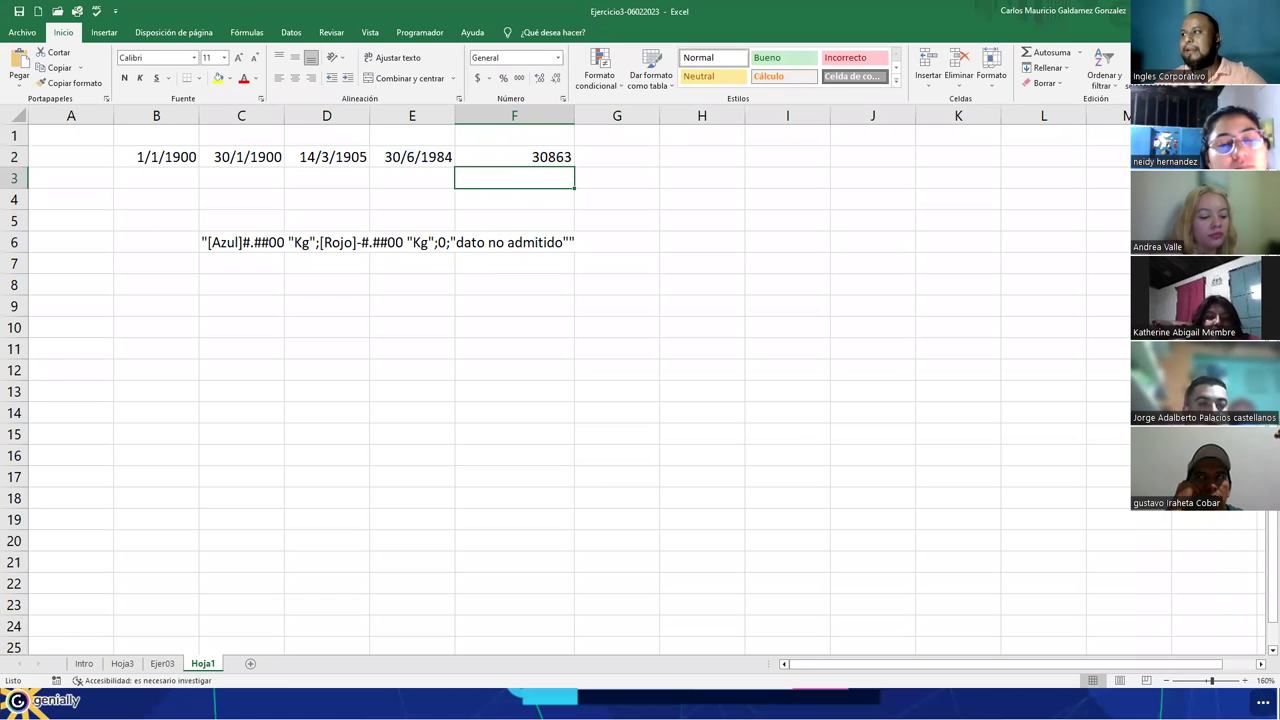
pyautogui.hotkey('alt', 'Tab')
# Step: Step through the slides past DEMOSTRACIÓN and the Excel exercises slide to Desarrollo
pyautogui.click(716, 359)
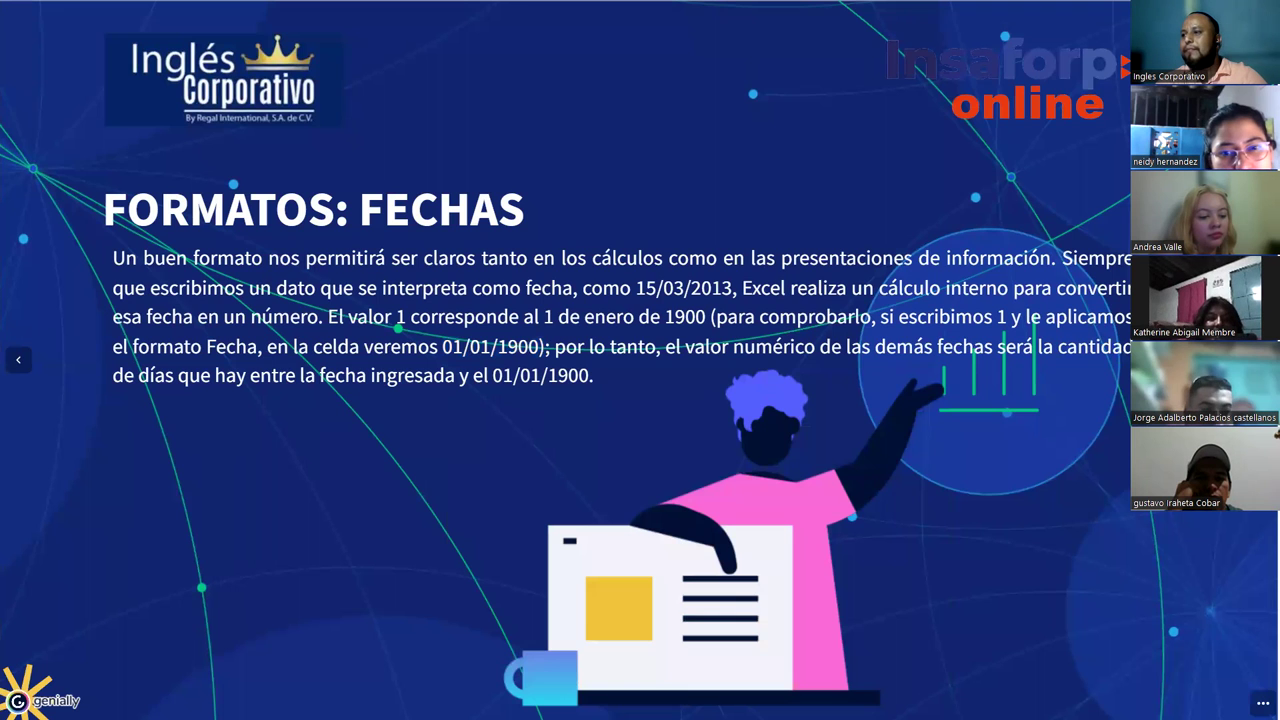
pyautogui.press('Right')
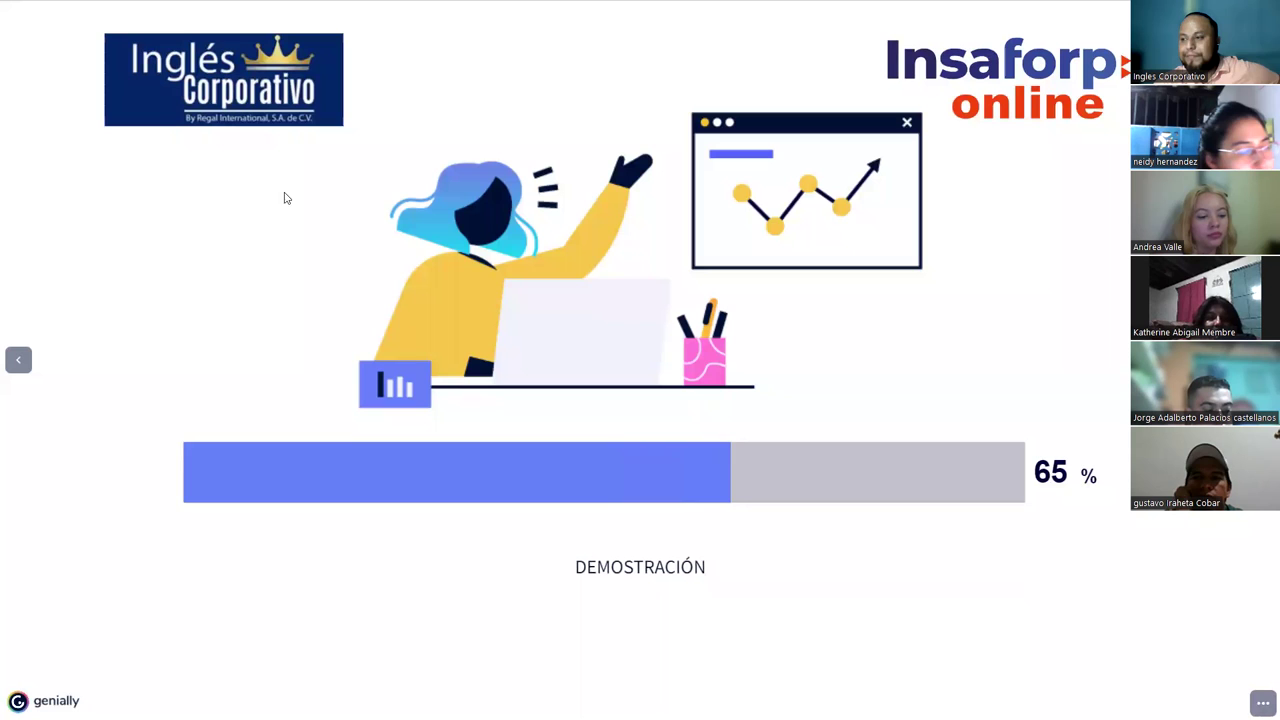
pyautogui.press('Right')
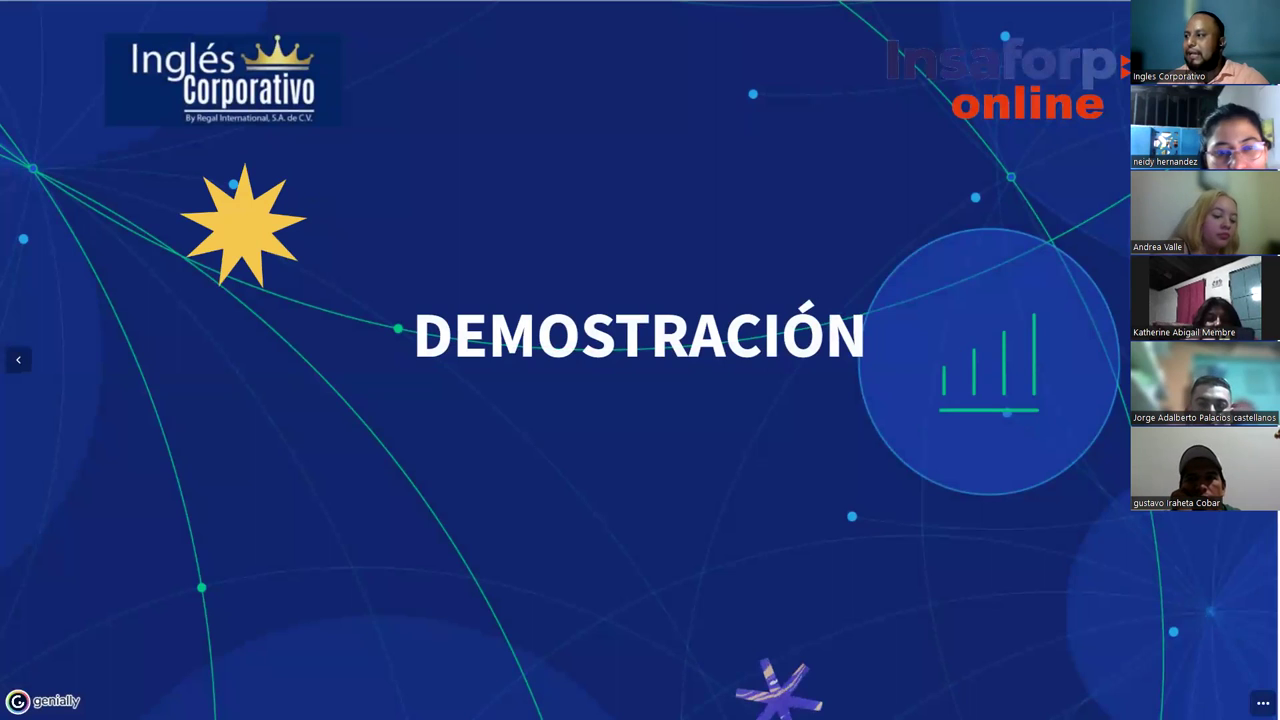
pyautogui.press('Right')
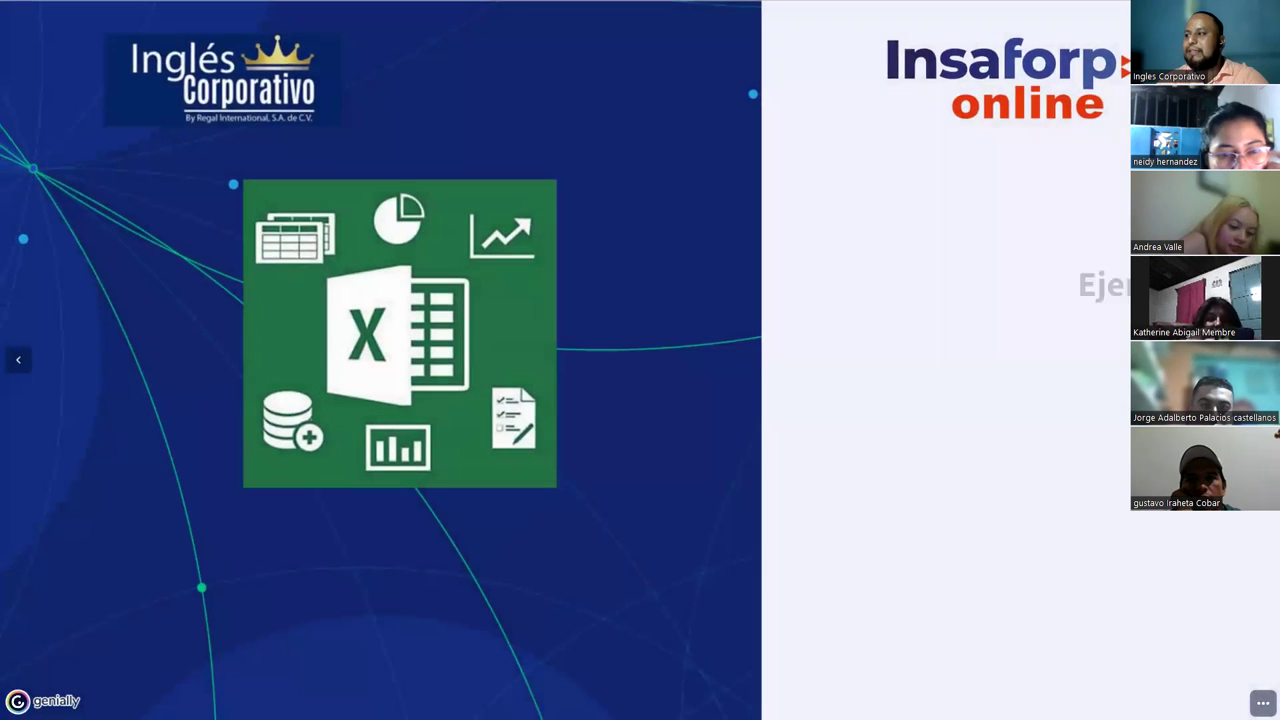
pyautogui.press('Right')
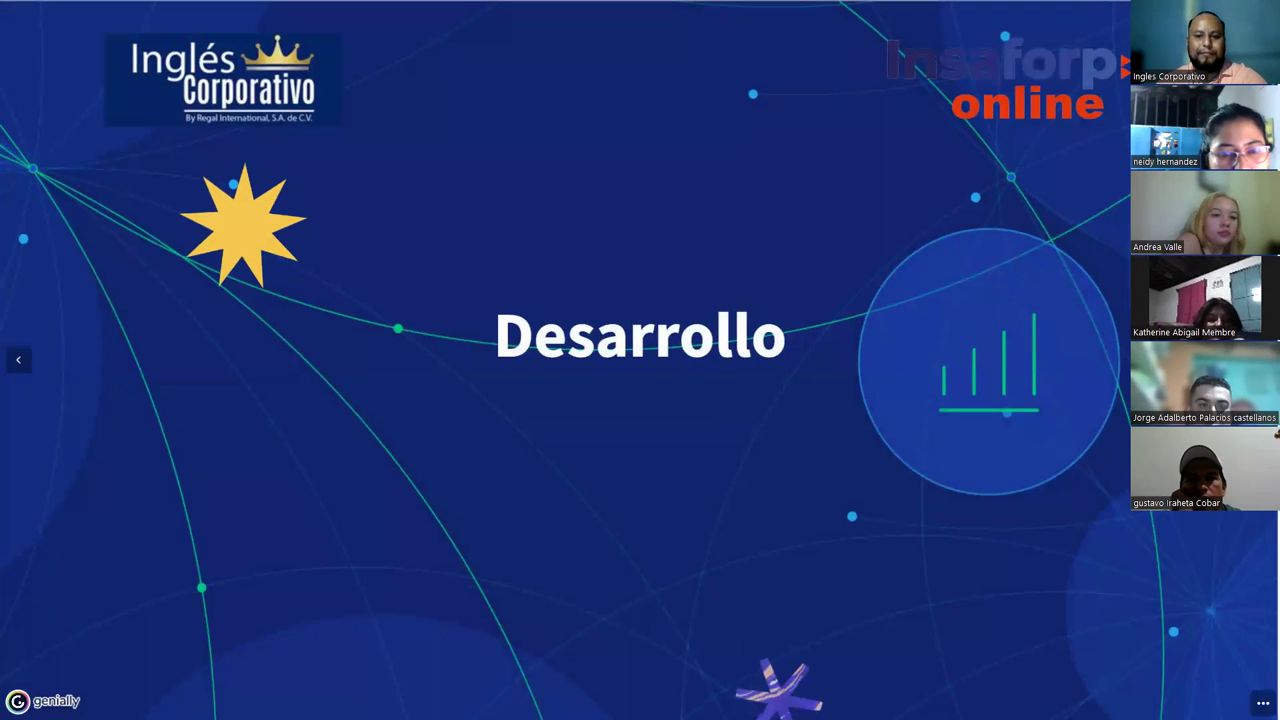
pyautogui.hotkey('alt', 'Tab')
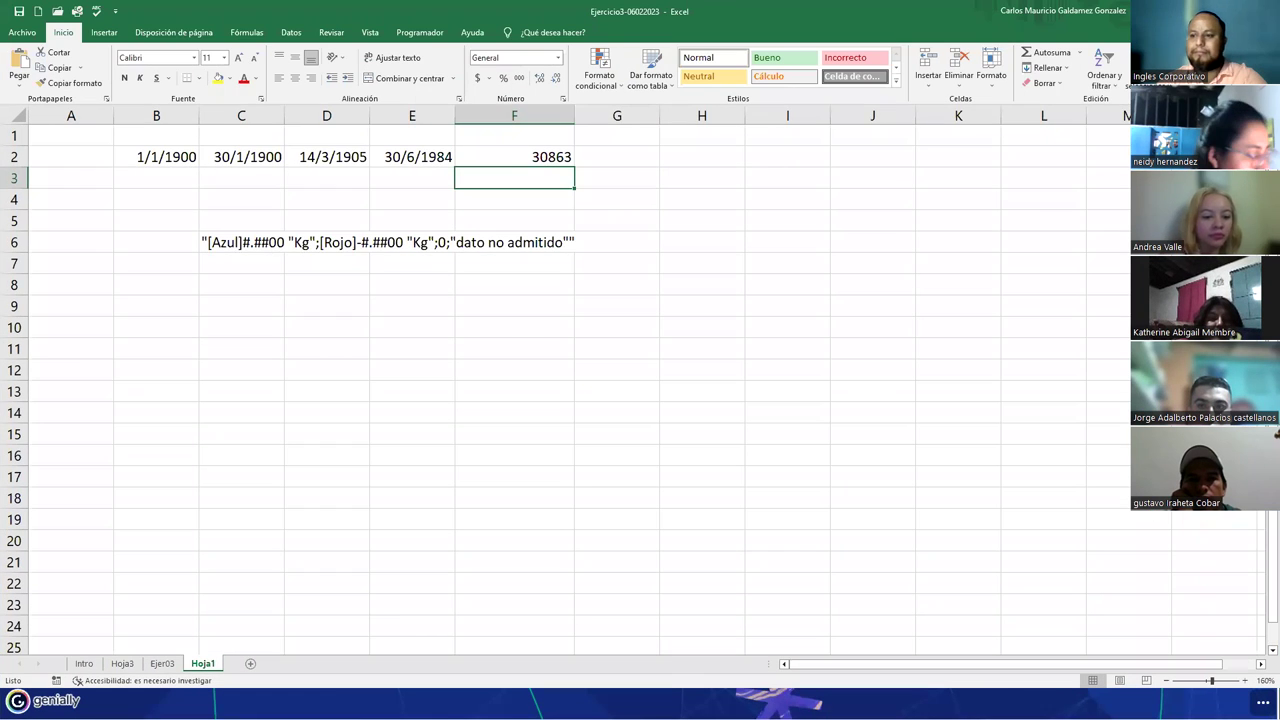
pyautogui.click(80, 665)
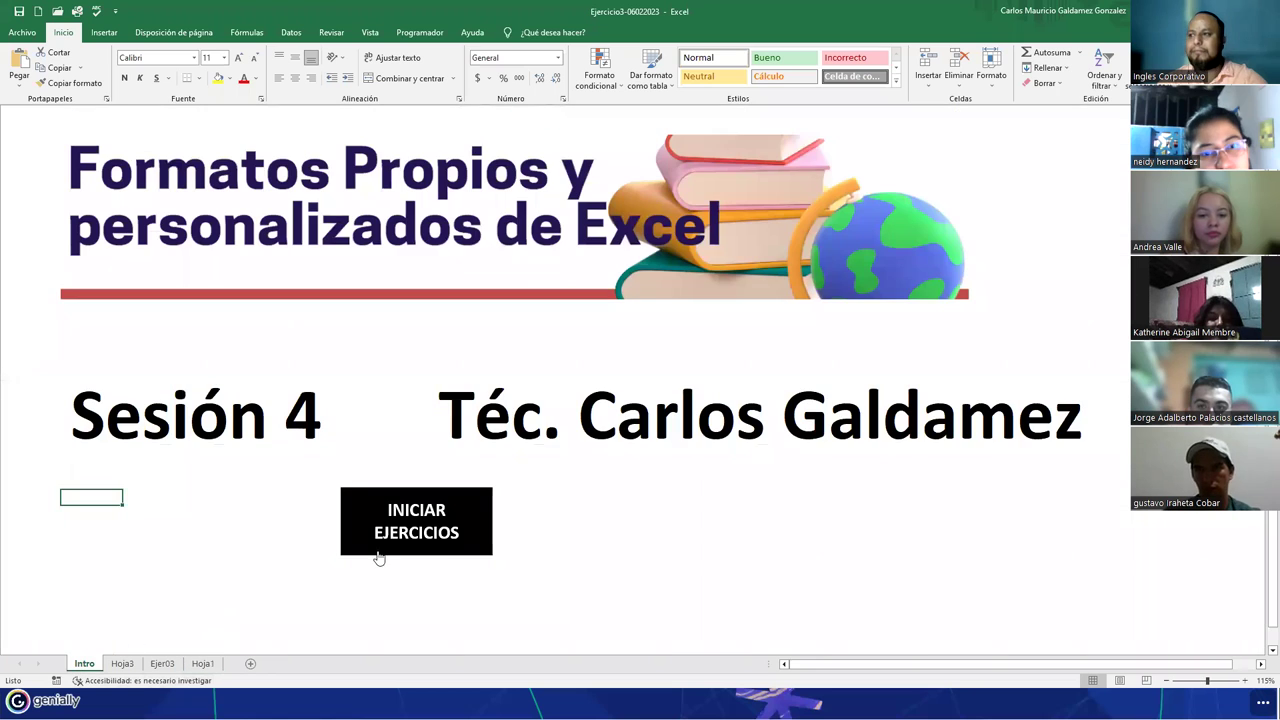
pyautogui.click(147, 516)
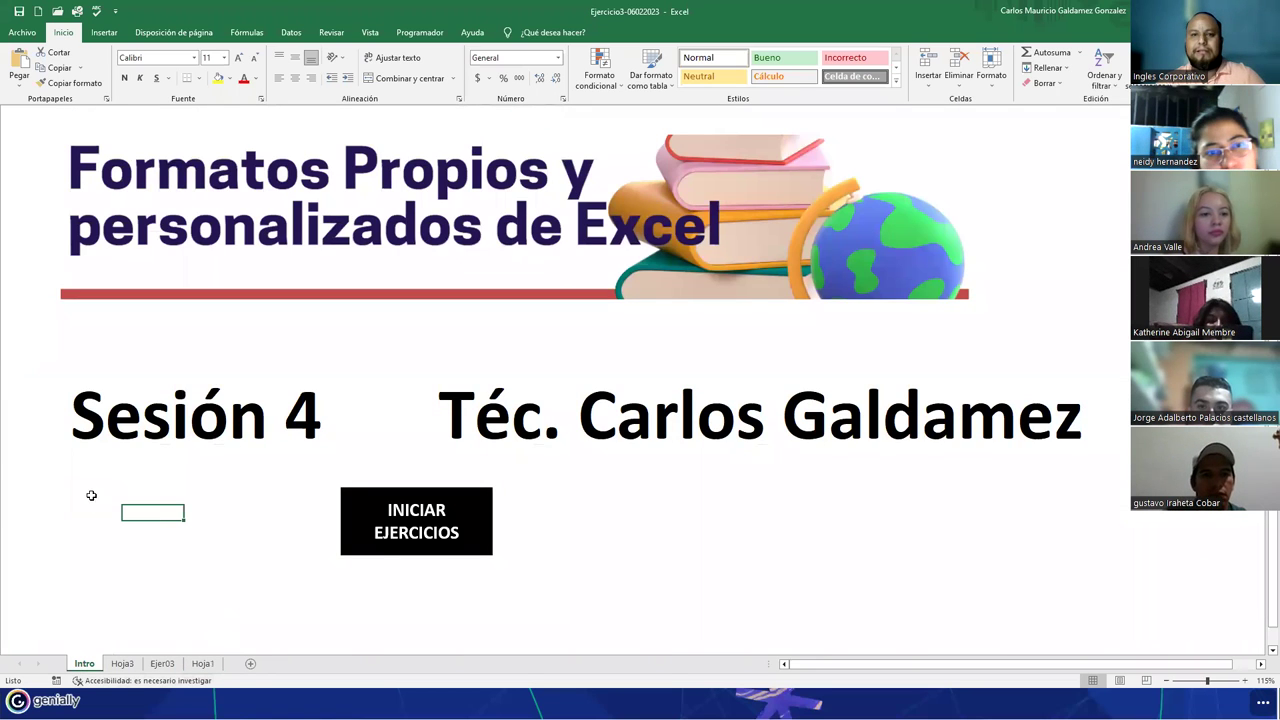
pyautogui.hotkey('alt', 'Tab')
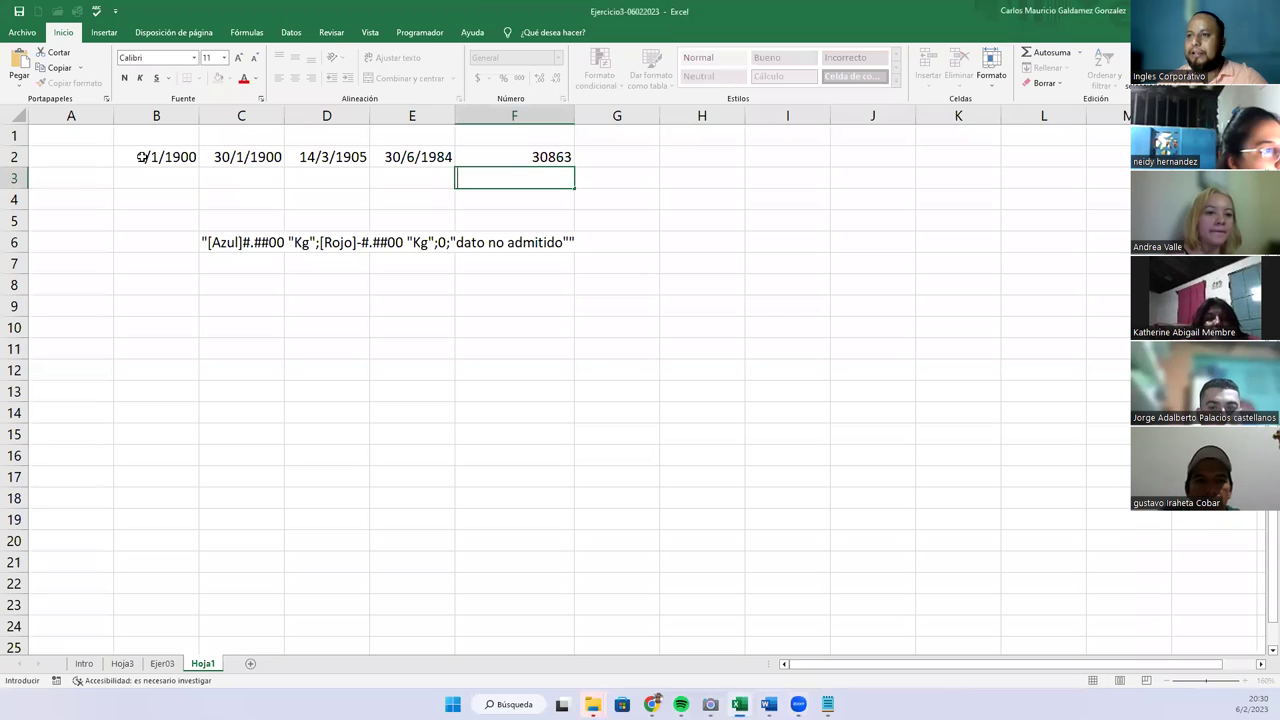
# Step: Give B2 the long weekday date format through the Format Cells settings
pyautogui.click(557, 57)
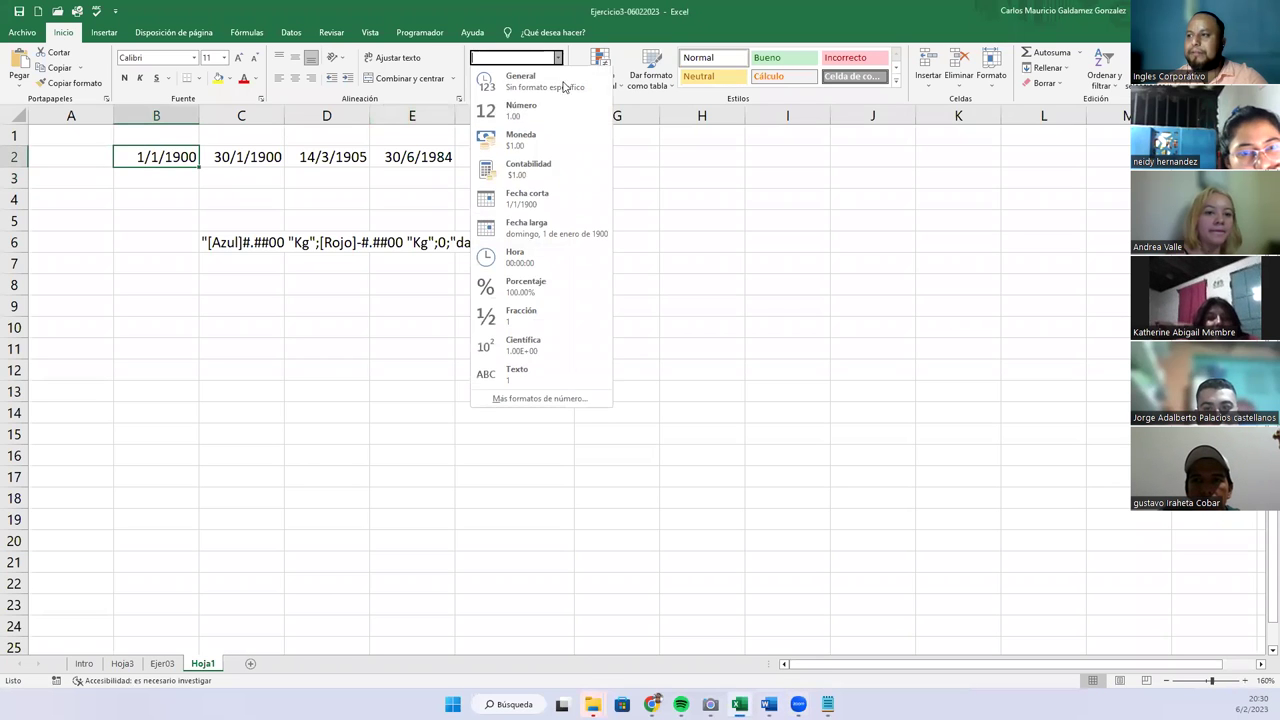
pyautogui.click(550, 397)
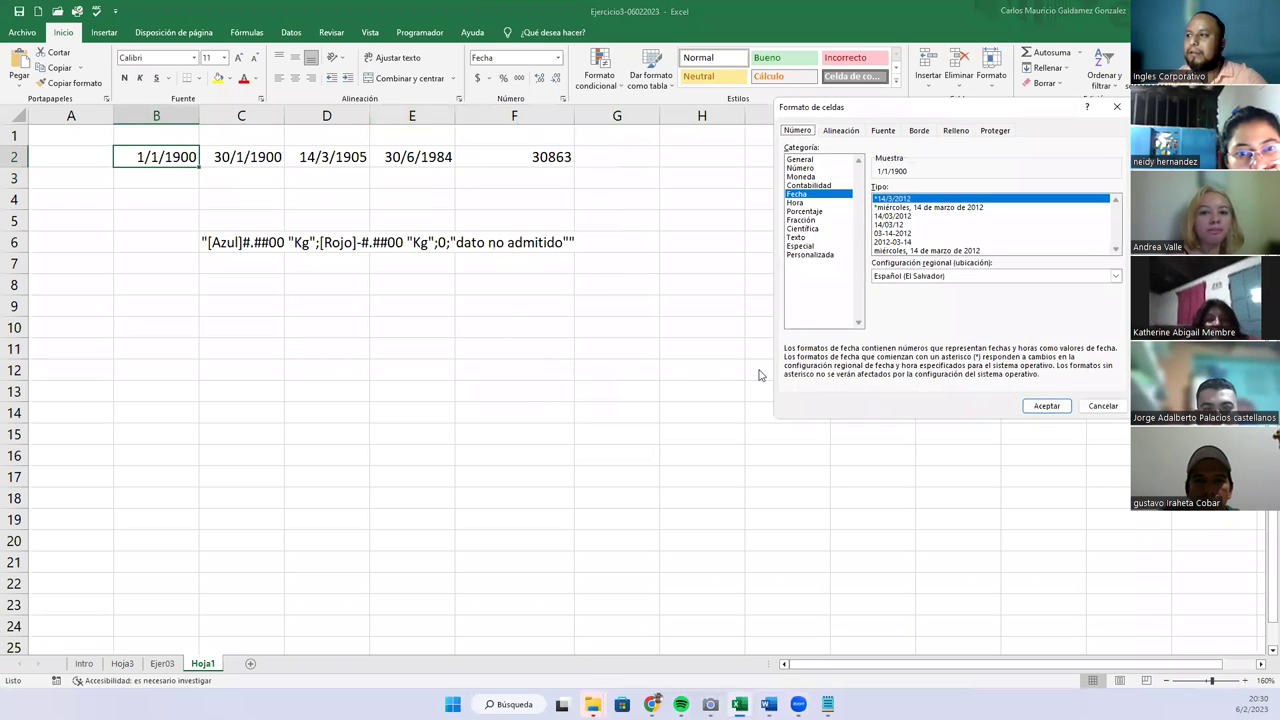
pyautogui.click(881, 251)
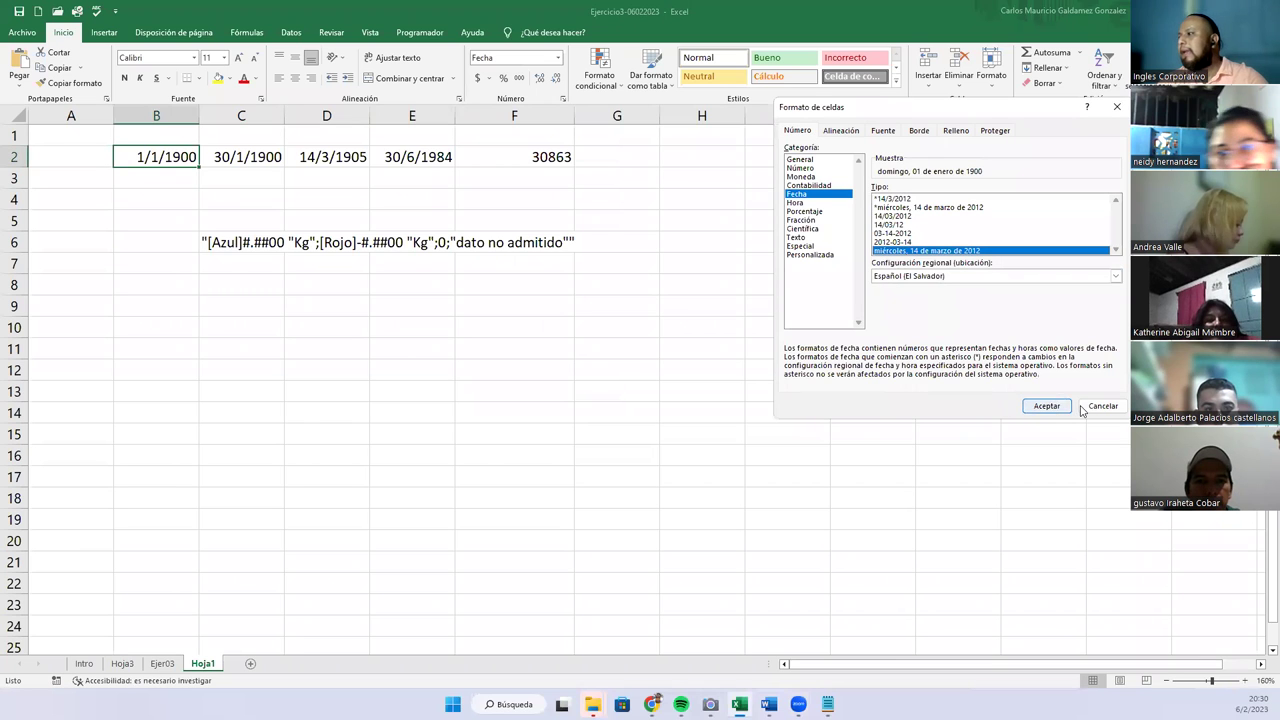
pyautogui.click(1046, 406)
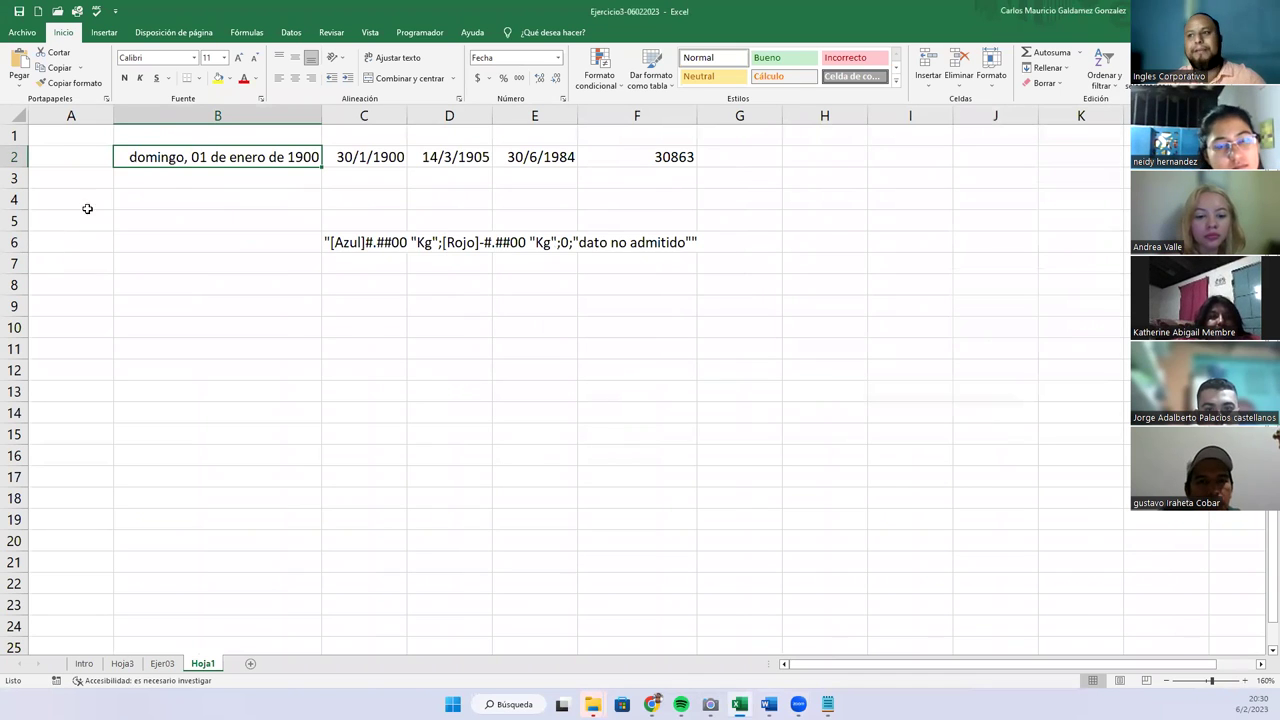
# Step: Change B2's date to 30/6/1984 so it reads sábado, 30 de junio de 1984
pyautogui.doubleClick(187, 157)
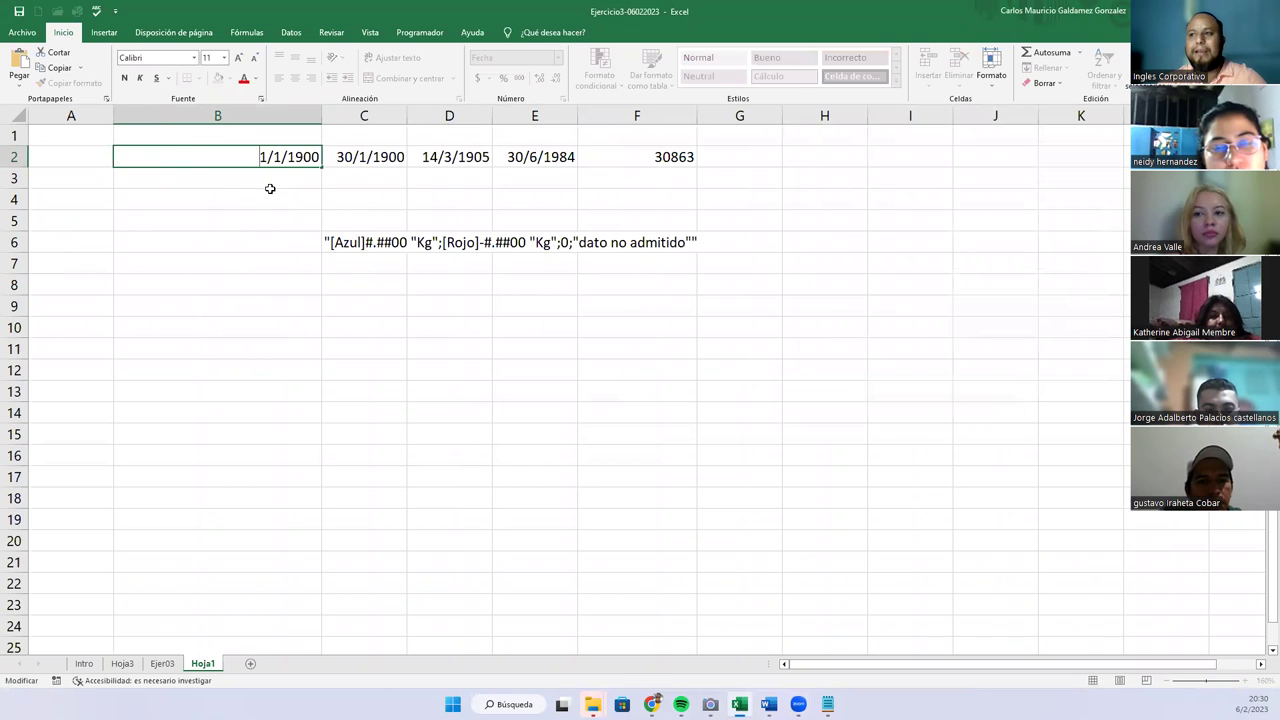
pyautogui.moveTo(270, 157); pyautogui.dragTo(213, 153)
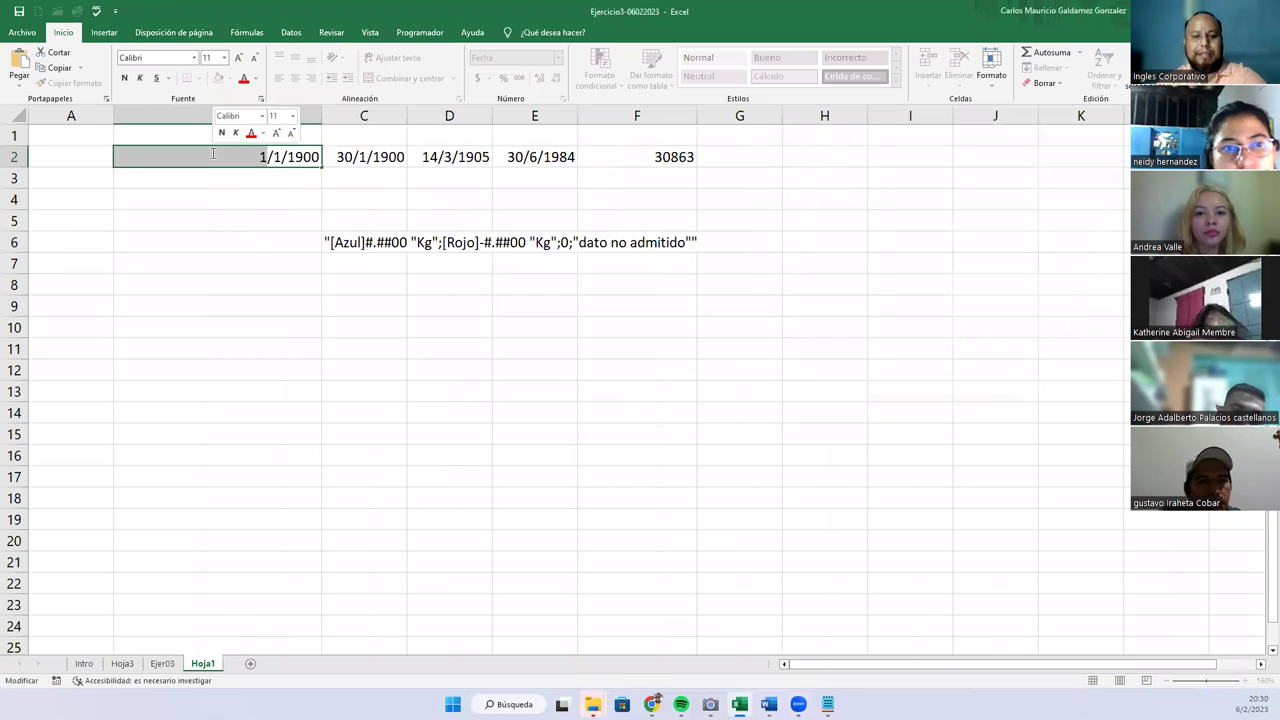
pyautogui.write('30')
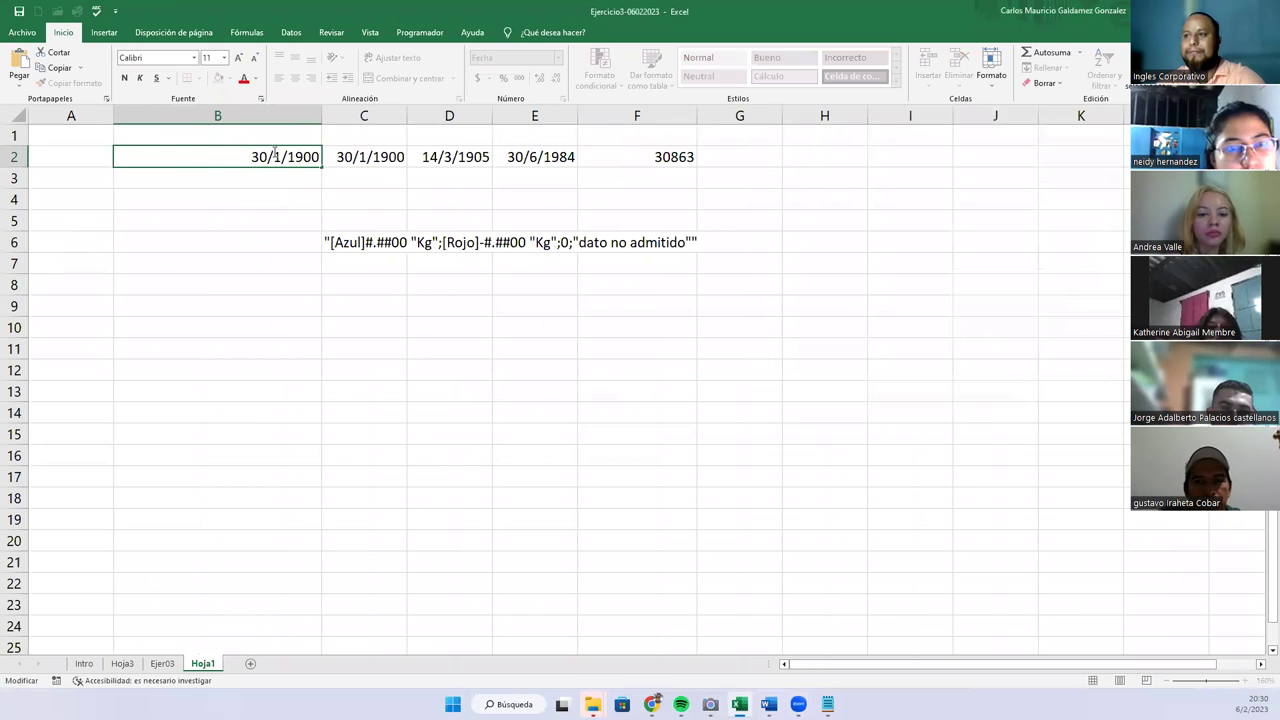
pyautogui.doubleClick(277, 157)
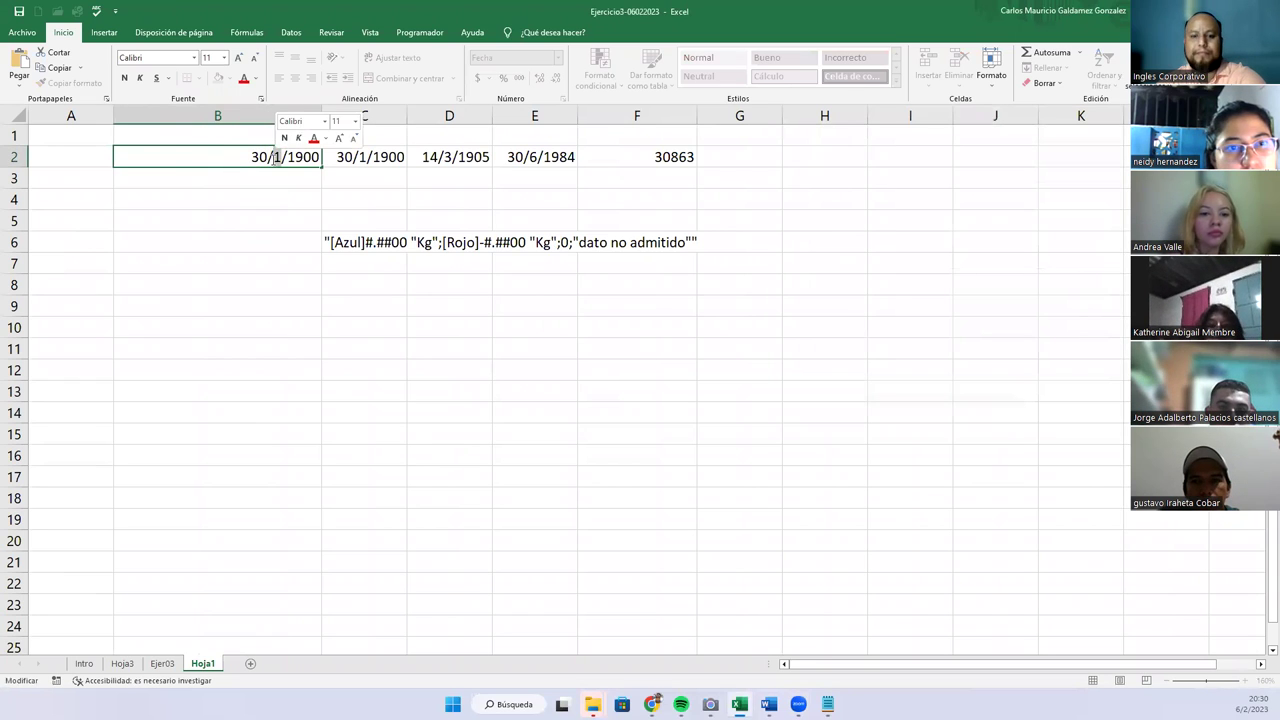
pyautogui.write('6/')
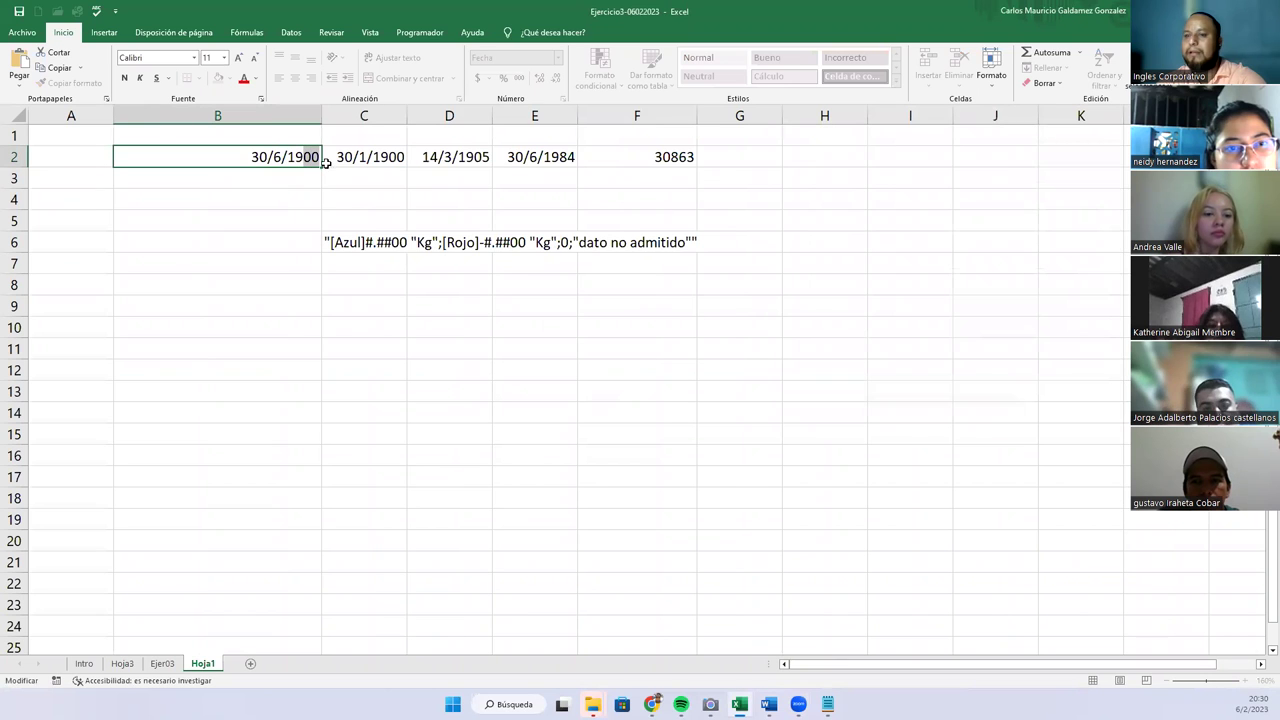
pyautogui.write('1984')
pyautogui.hotkey('ctrl', 'Return')
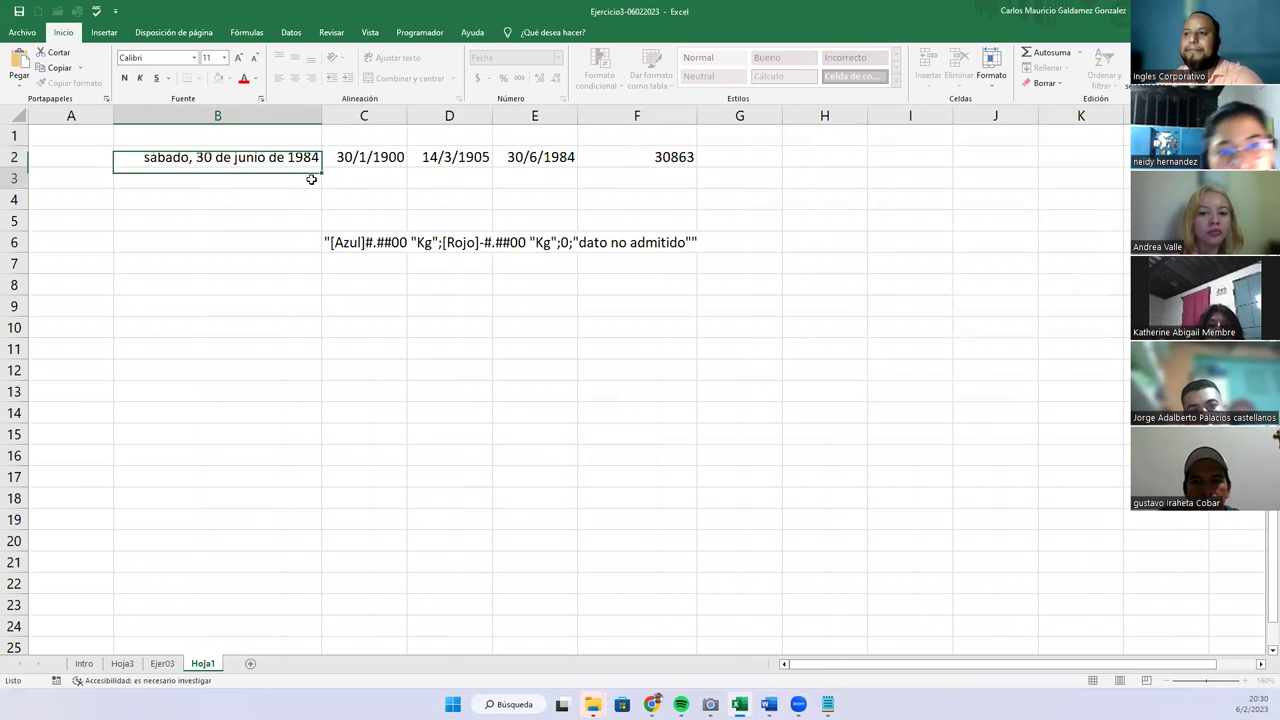
pyautogui.press('Return')
pyautogui.press('Up')
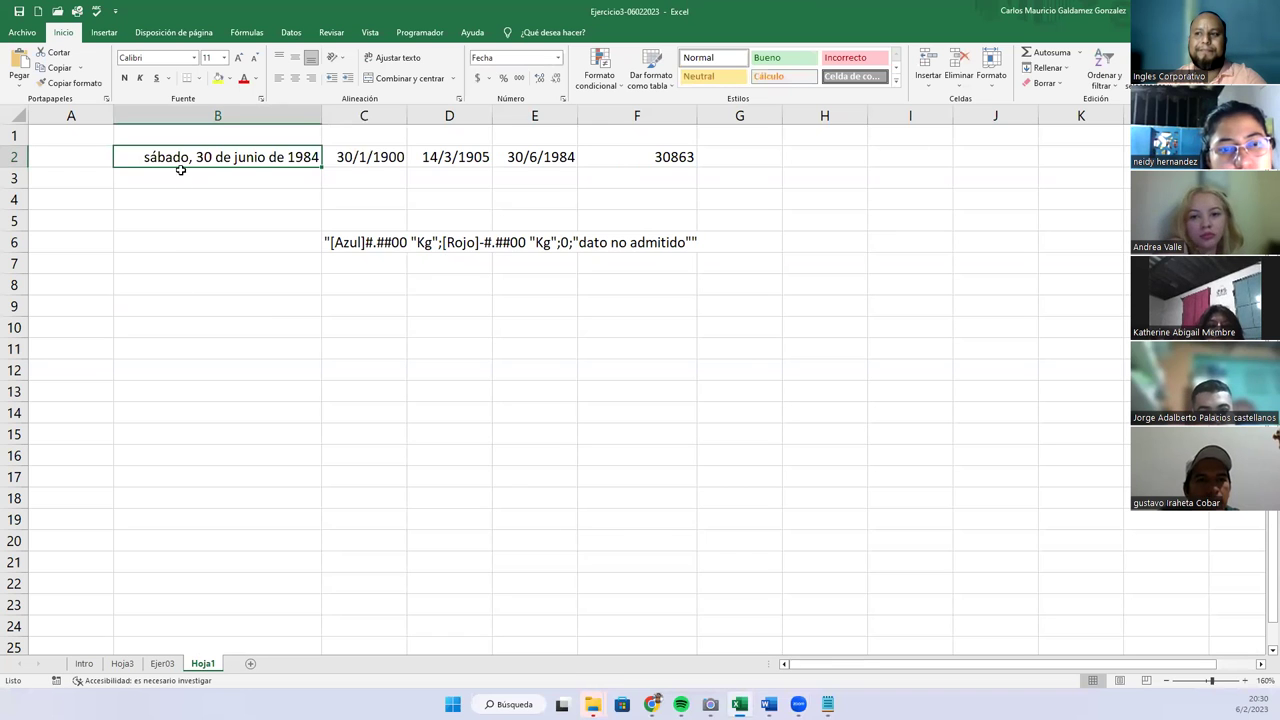
# Step: Check B2's stored date value, then bring up the Record Macro settings
pyautogui.press('F2')
pyautogui.press('Escape')
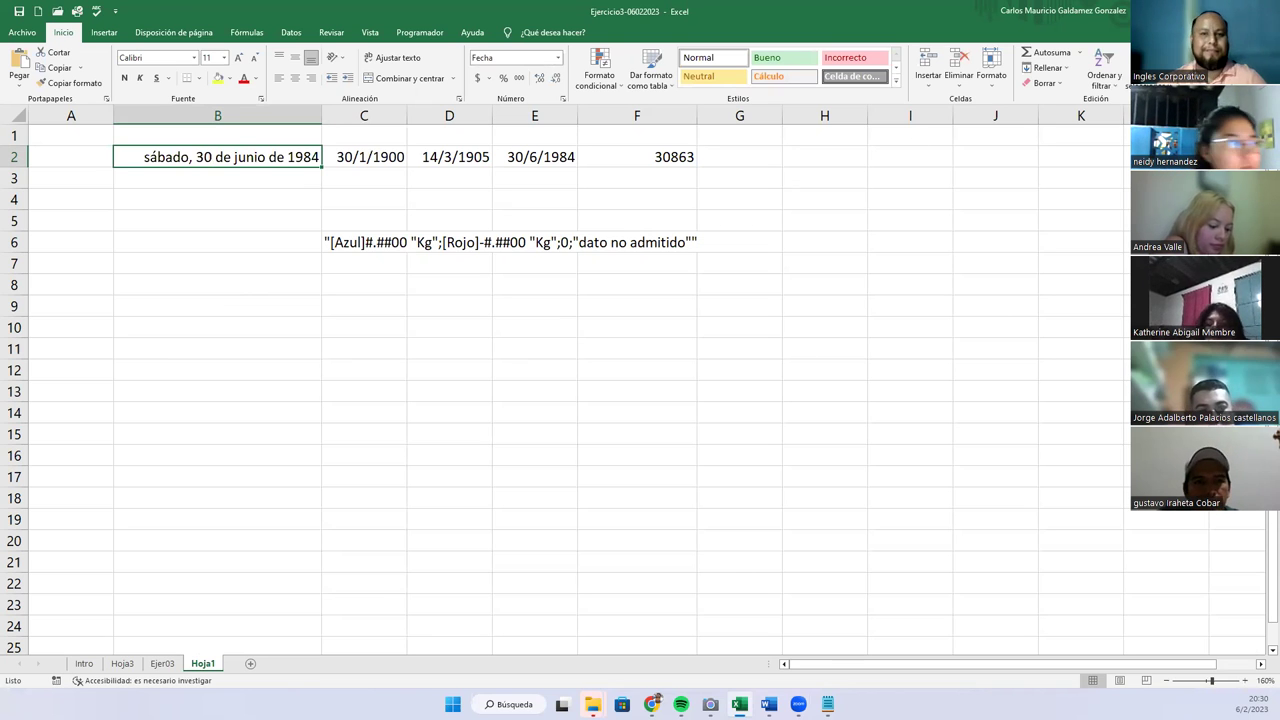
pyautogui.hotkey('alt', 'Tab')
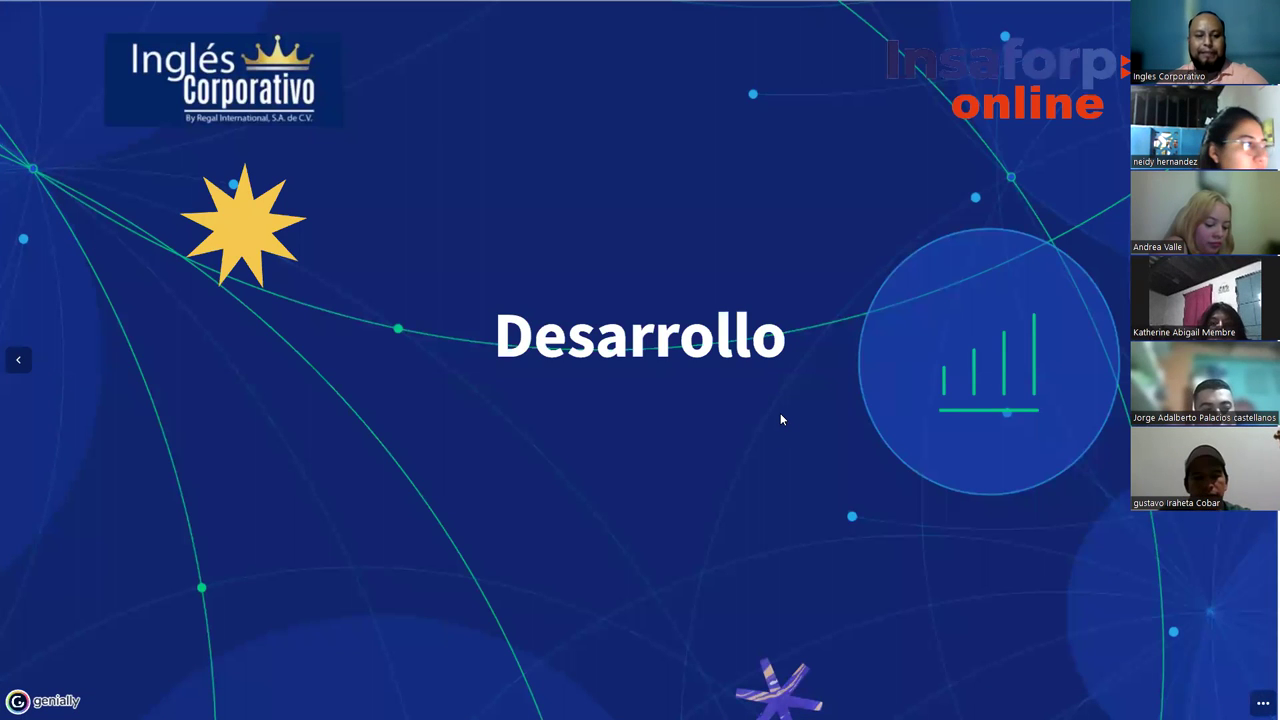
pyautogui.hotkey('alt', 'Tab')
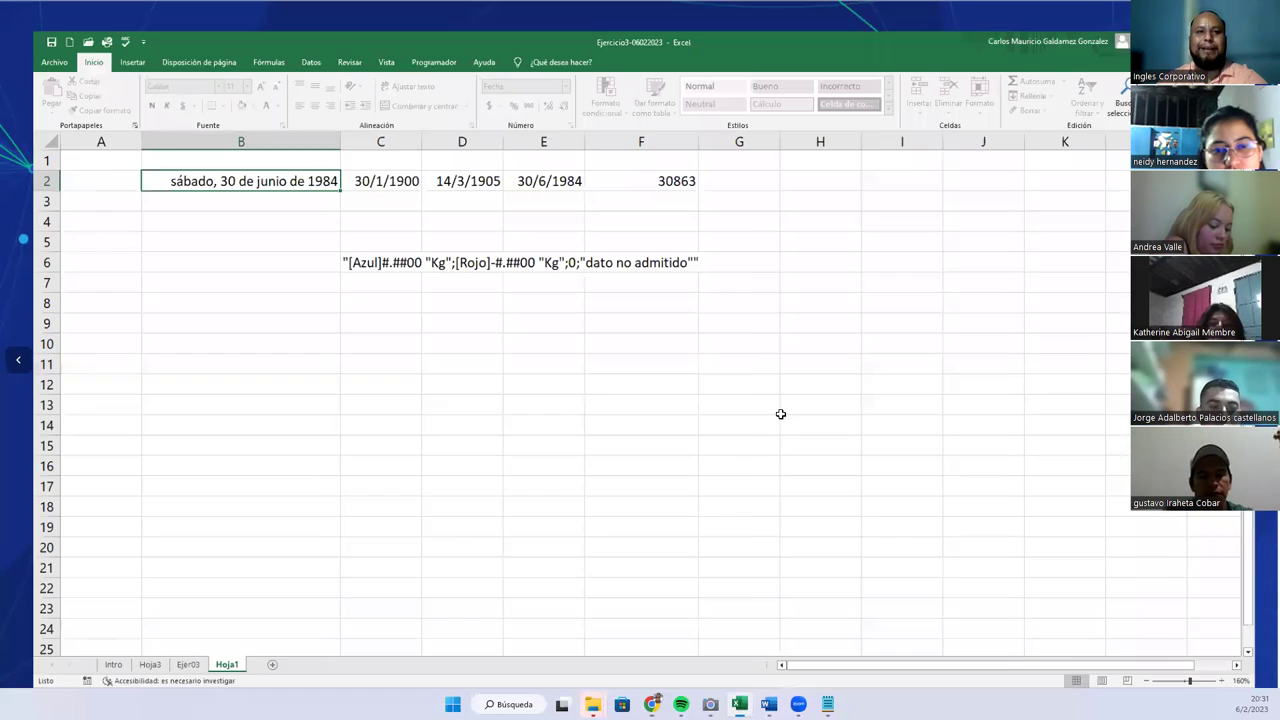
pyautogui.click(56, 680)
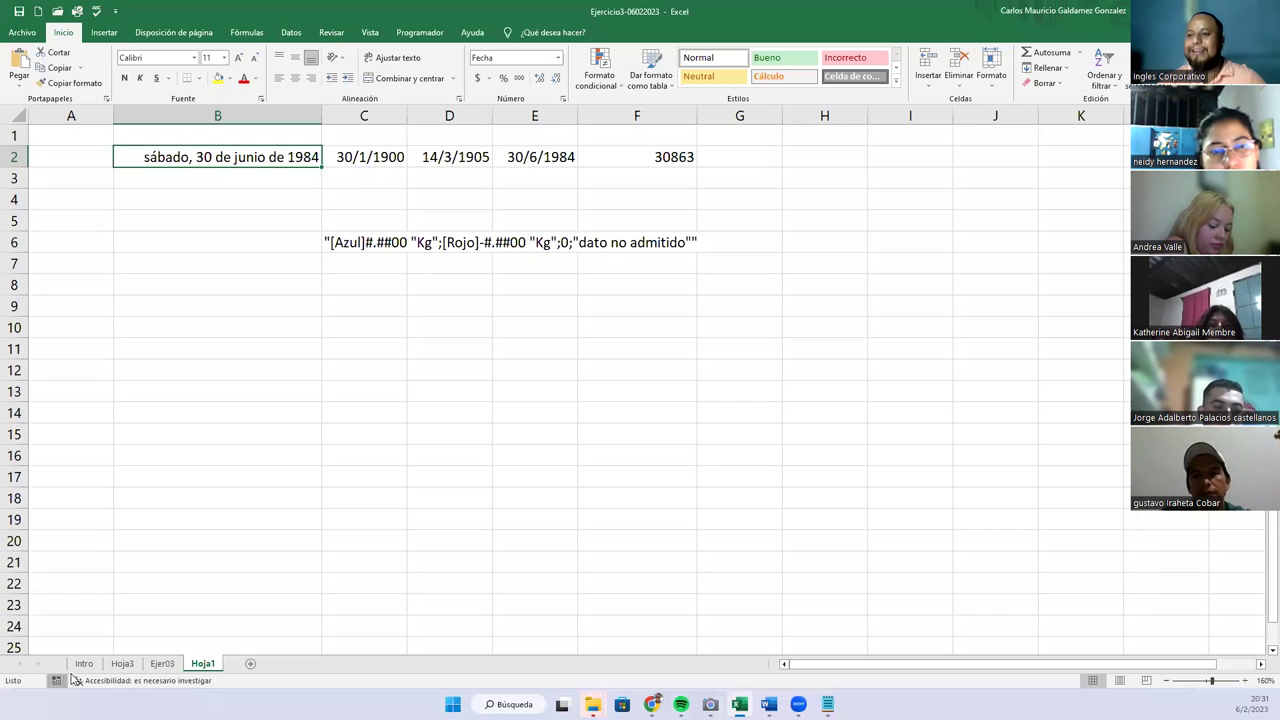
# Step: Cancel the Grabar macro dialog and go via Intro's INICIAR EJERCICIOS to Hoja3
pyautogui.click(1037, 340)
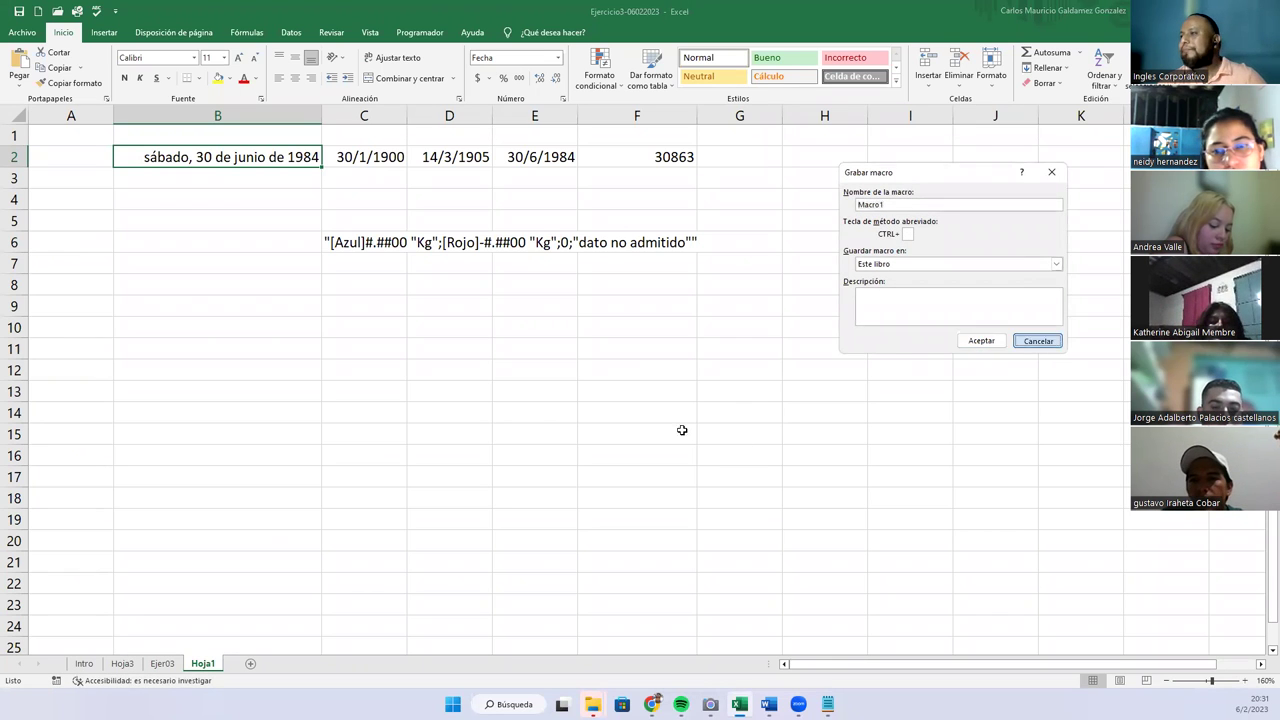
pyautogui.click(80, 664)
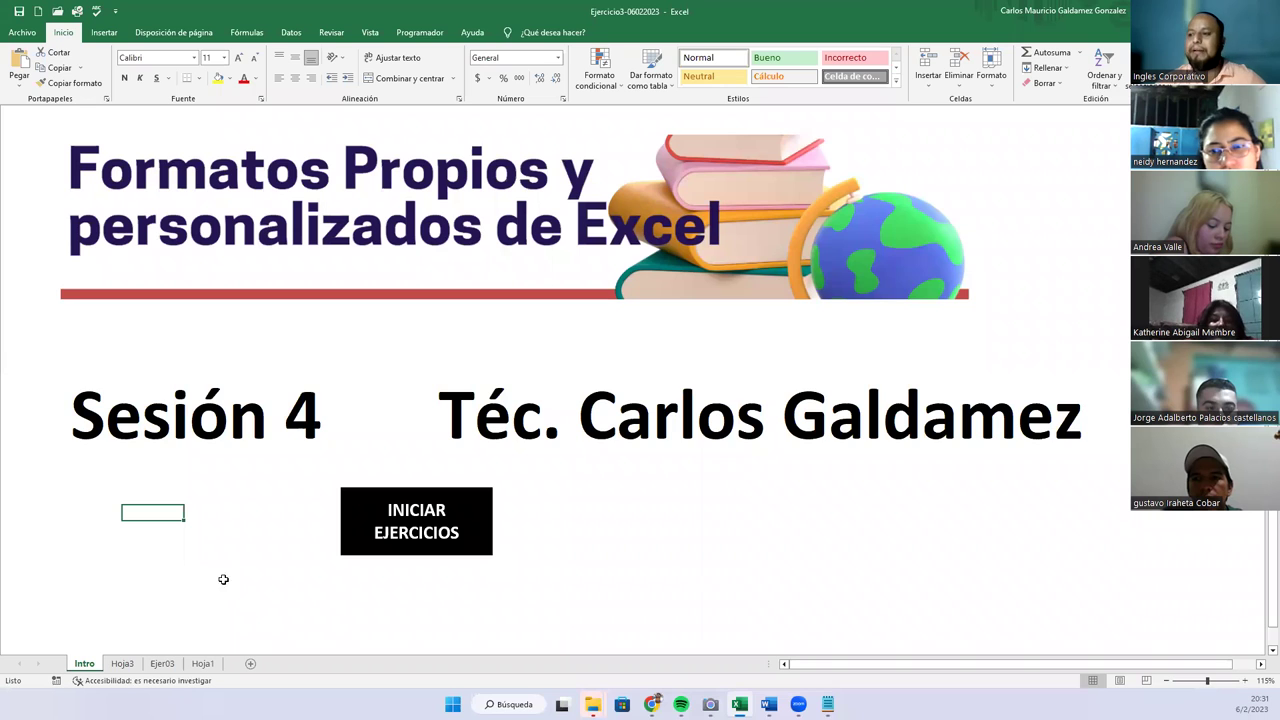
pyautogui.click(400, 534)
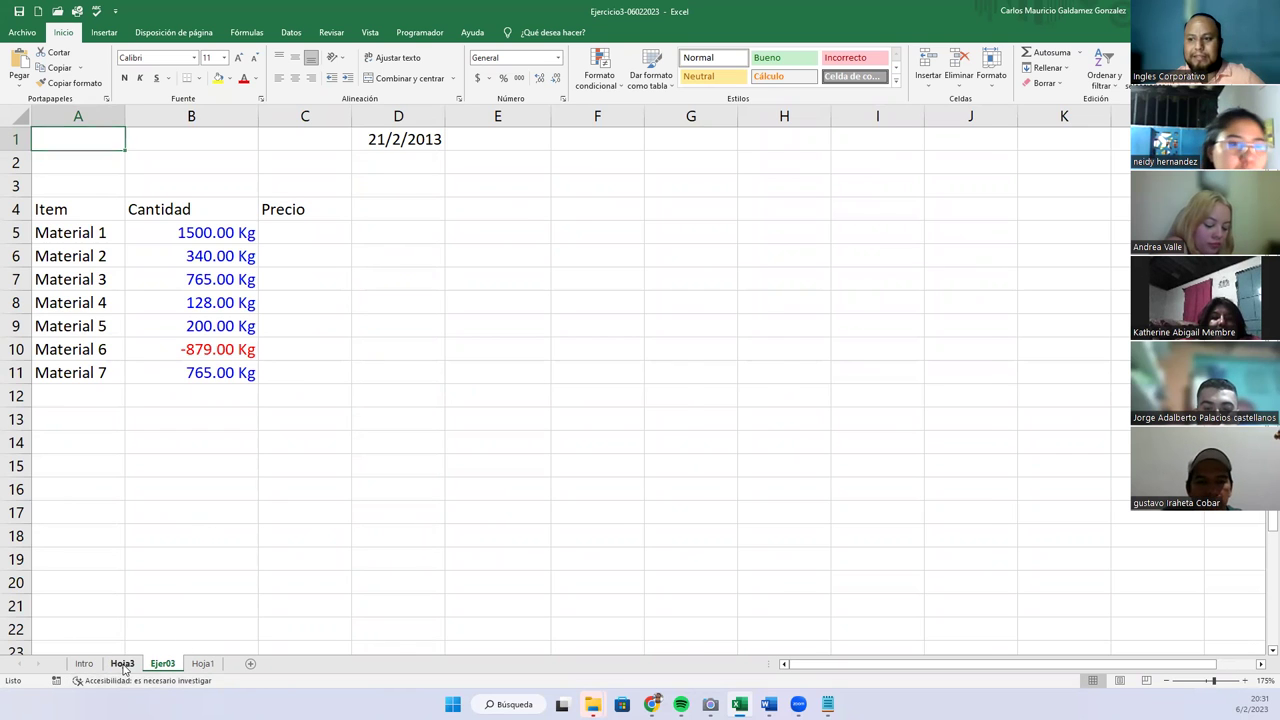
pyautogui.click(123, 664)
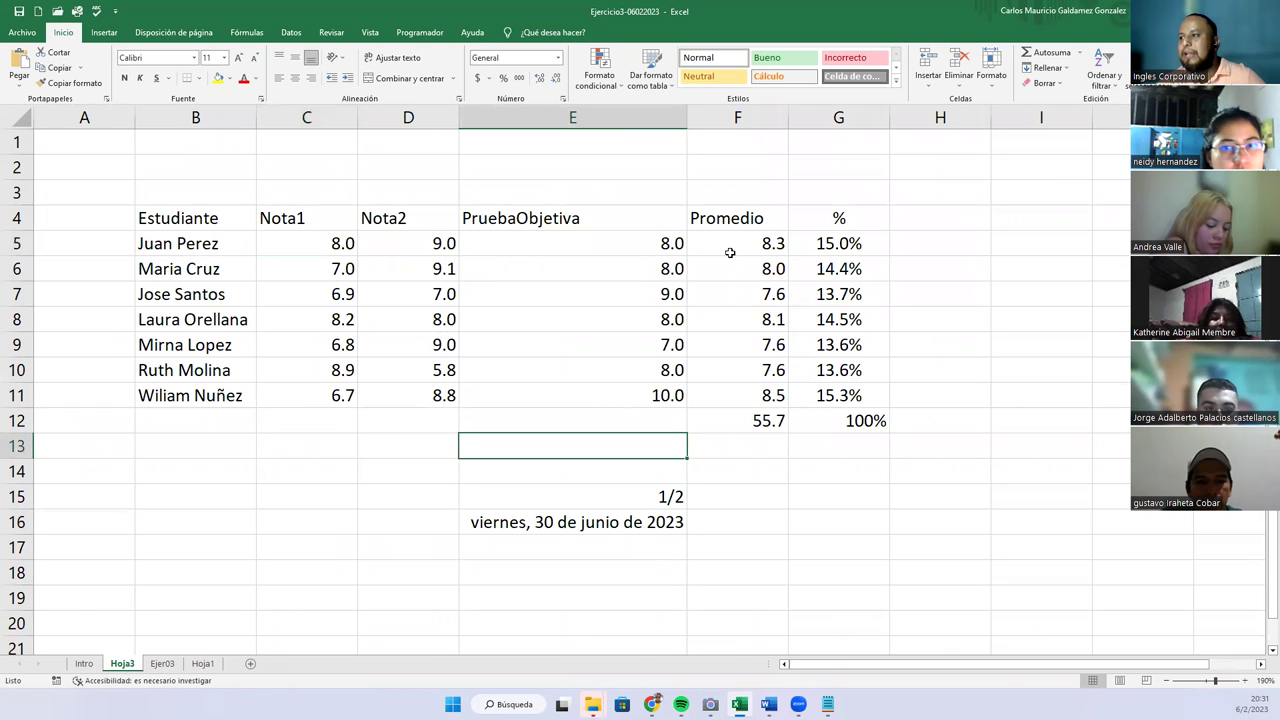
# Step: Clear F5:G12 and E15:E16, then autofit column E to its PruebaObjetiva header
pyautogui.moveTo(730, 252); pyautogui.dragTo(810, 418)
pyautogui.press('Delete')
pyautogui.moveTo(622, 496); pyautogui.dragTo(620, 510)
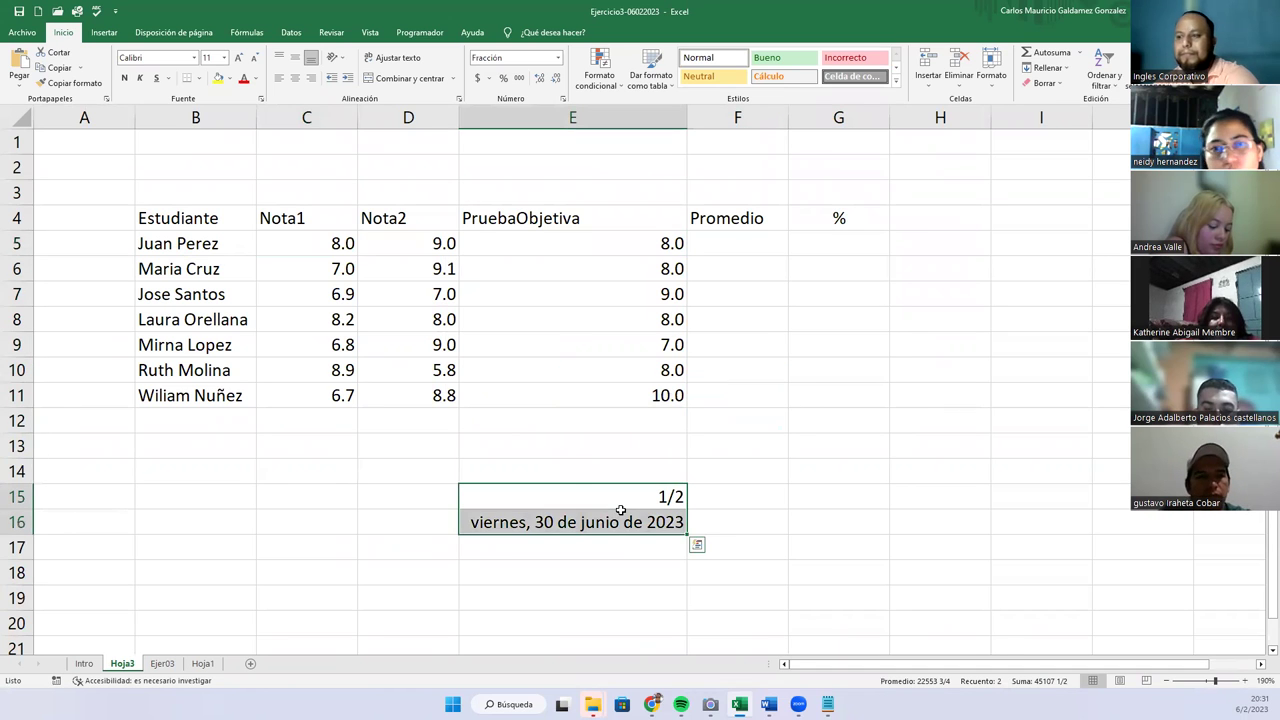
pyautogui.press('Delete')
pyautogui.doubleClick(687, 122)
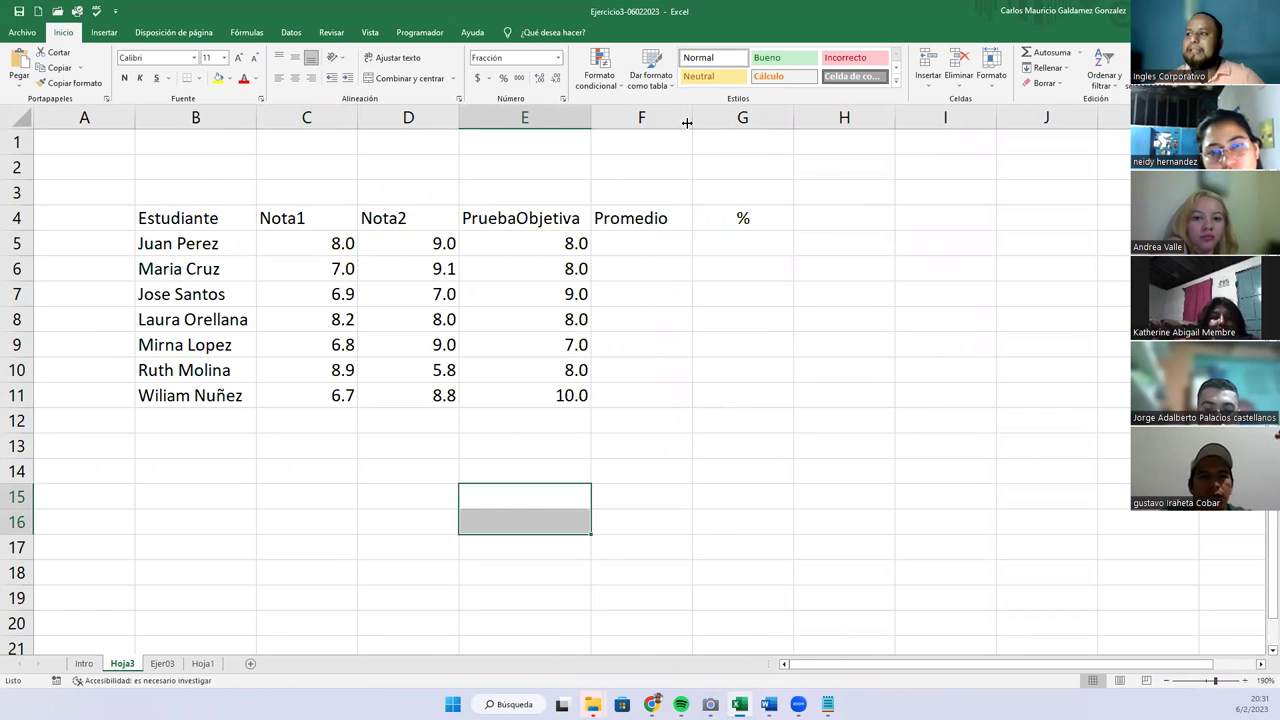
pyautogui.click(343, 471)
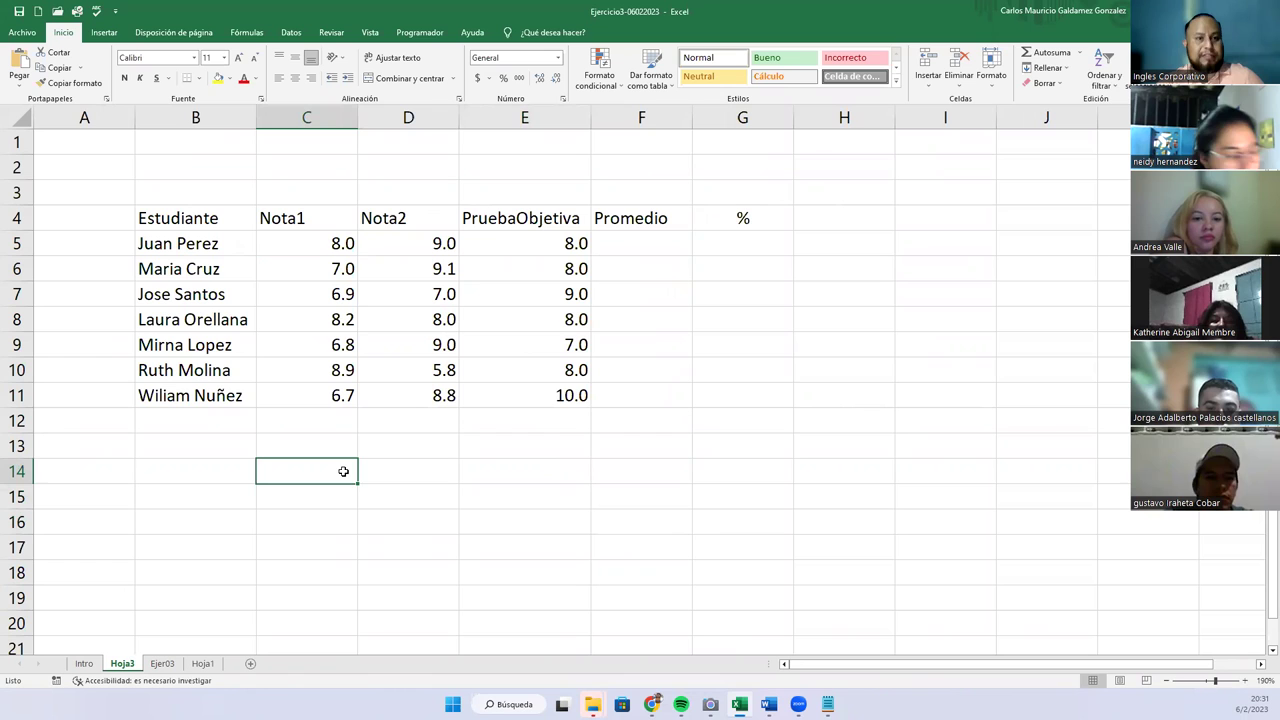
pyautogui.click(245, 446)
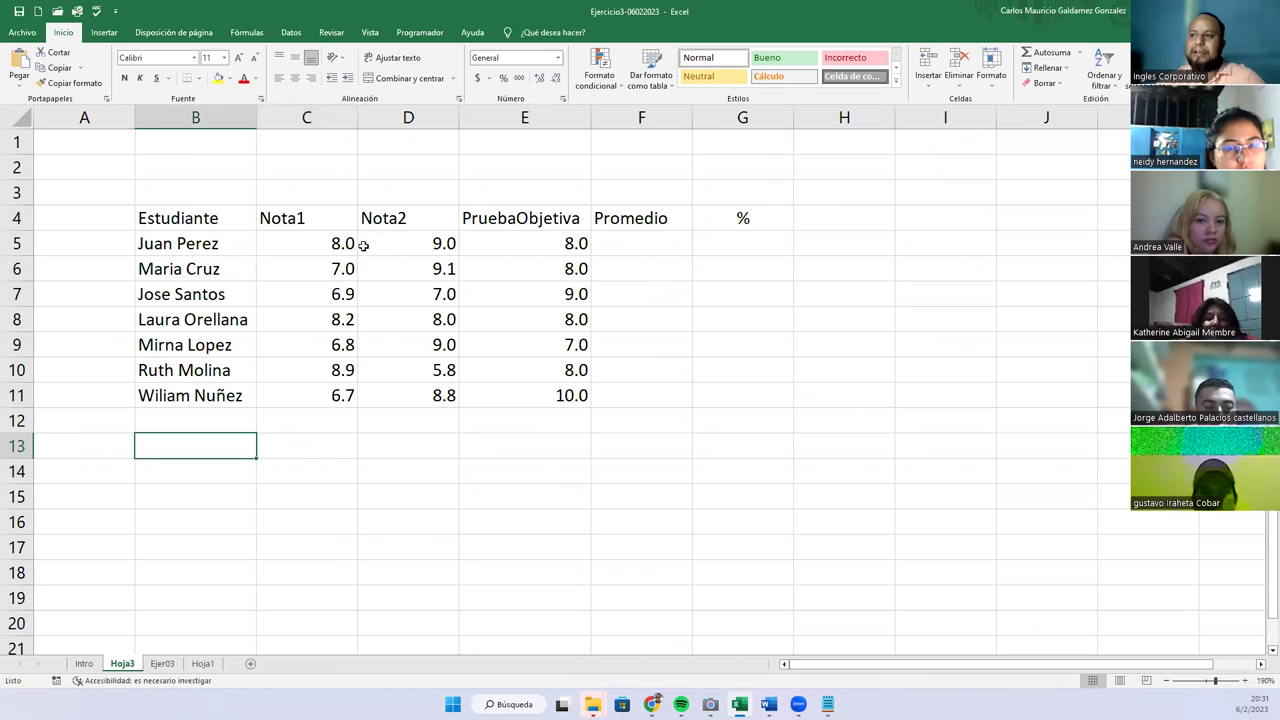
# Step: Apply General format to the grades in C5:E11 and check C8's unrounded value
pyautogui.moveTo(320, 248); pyautogui.dragTo(597, 417)
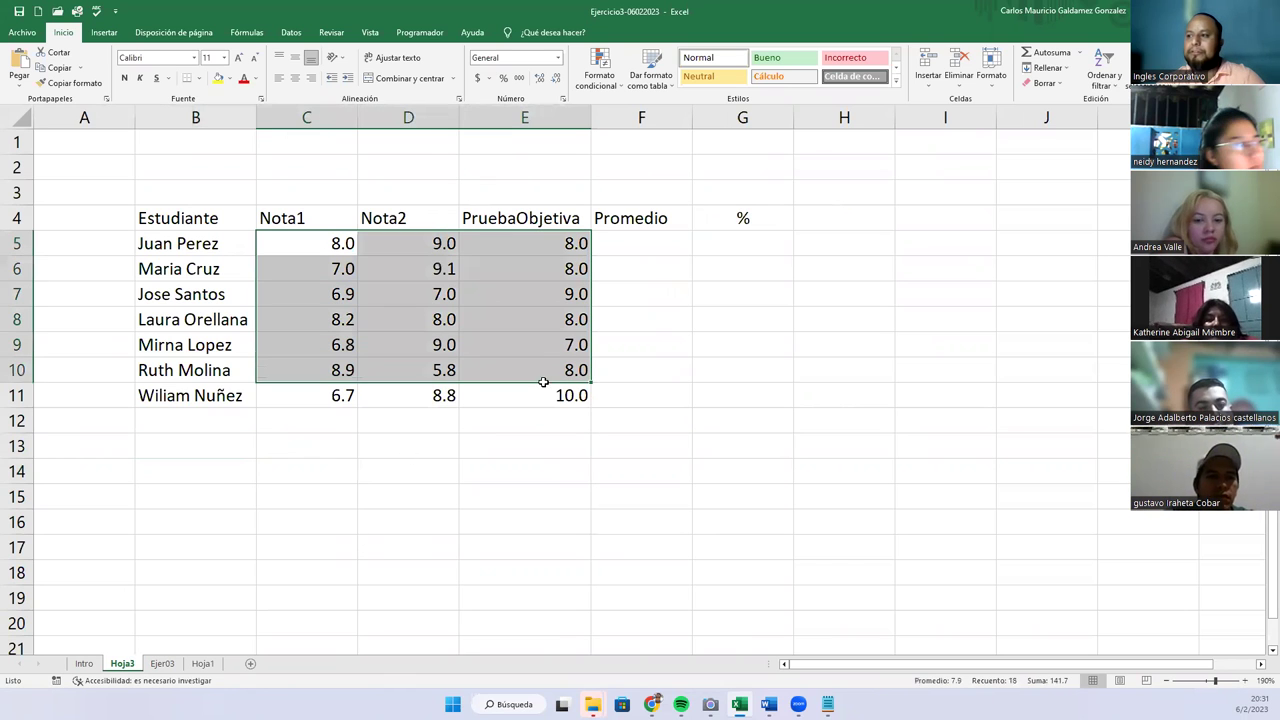
pyautogui.click(557, 57)
pyautogui.click(550, 80)
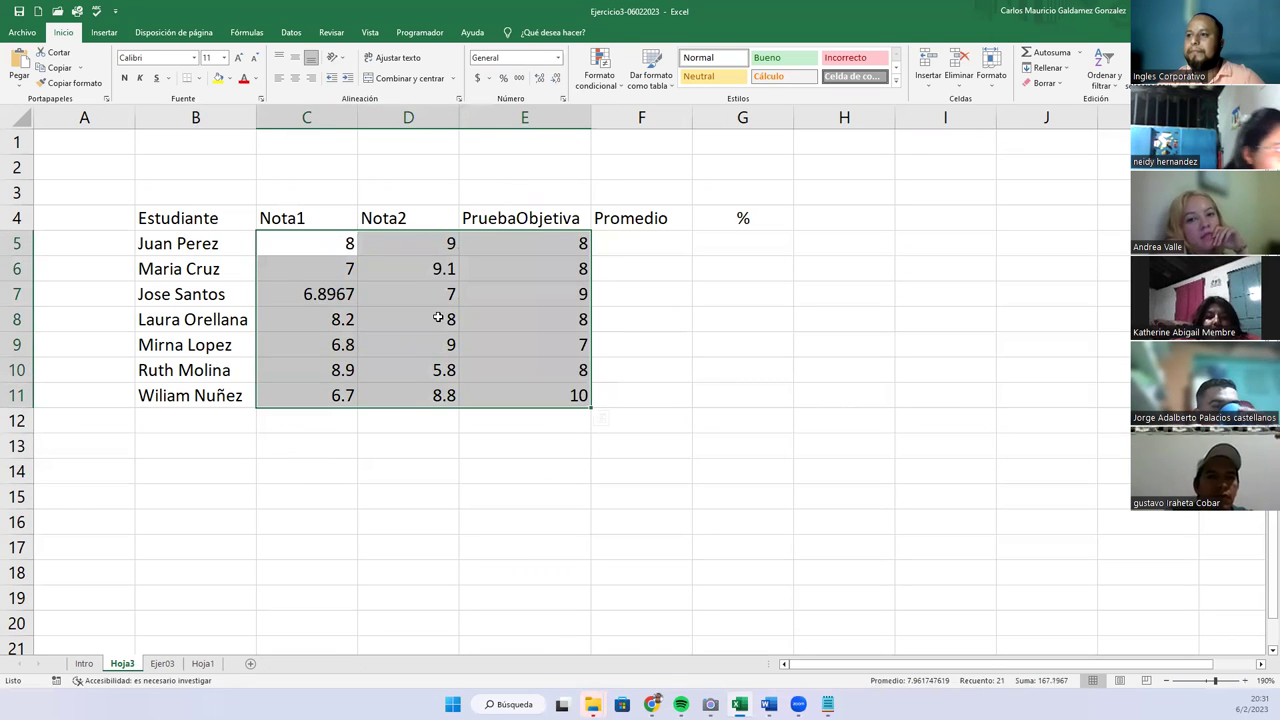
pyautogui.click(437, 322)
pyautogui.click(343, 318)
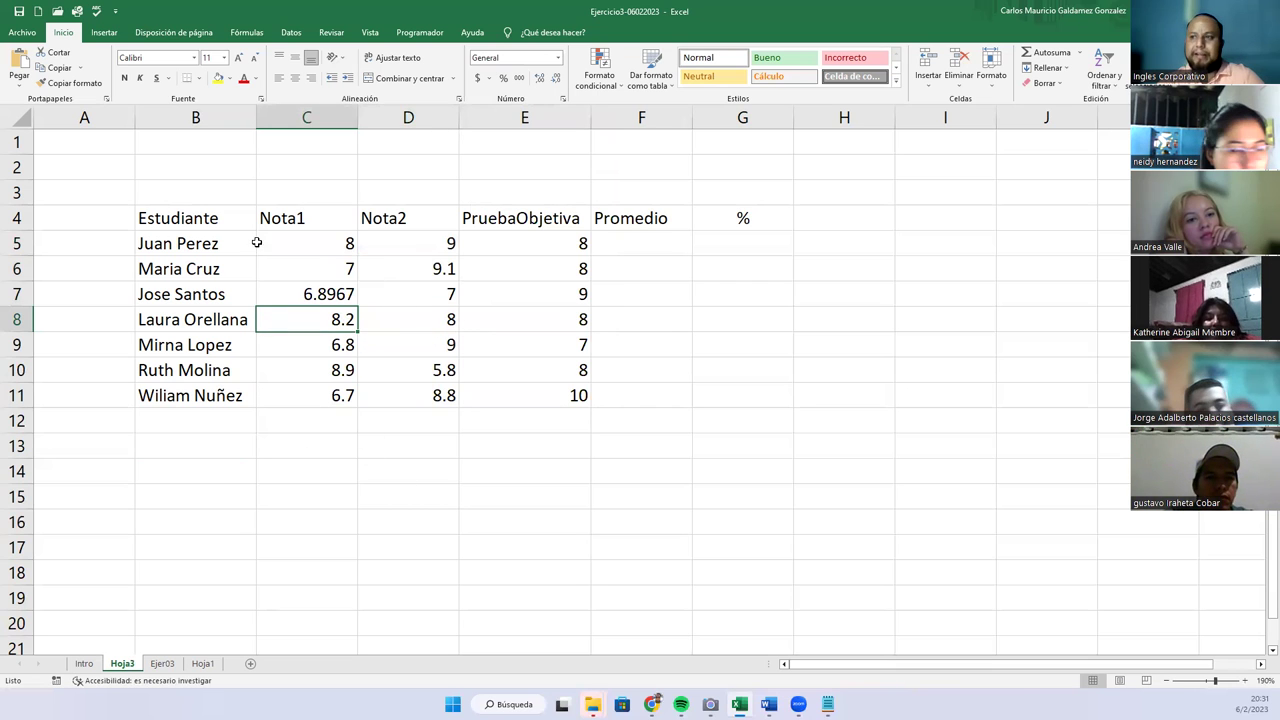
# Step: Review the names, Nota1, Nota2, PruebaObjetiva, Promedio and % columns to check their formats
pyautogui.moveTo(184, 243); pyautogui.dragTo(193, 396)
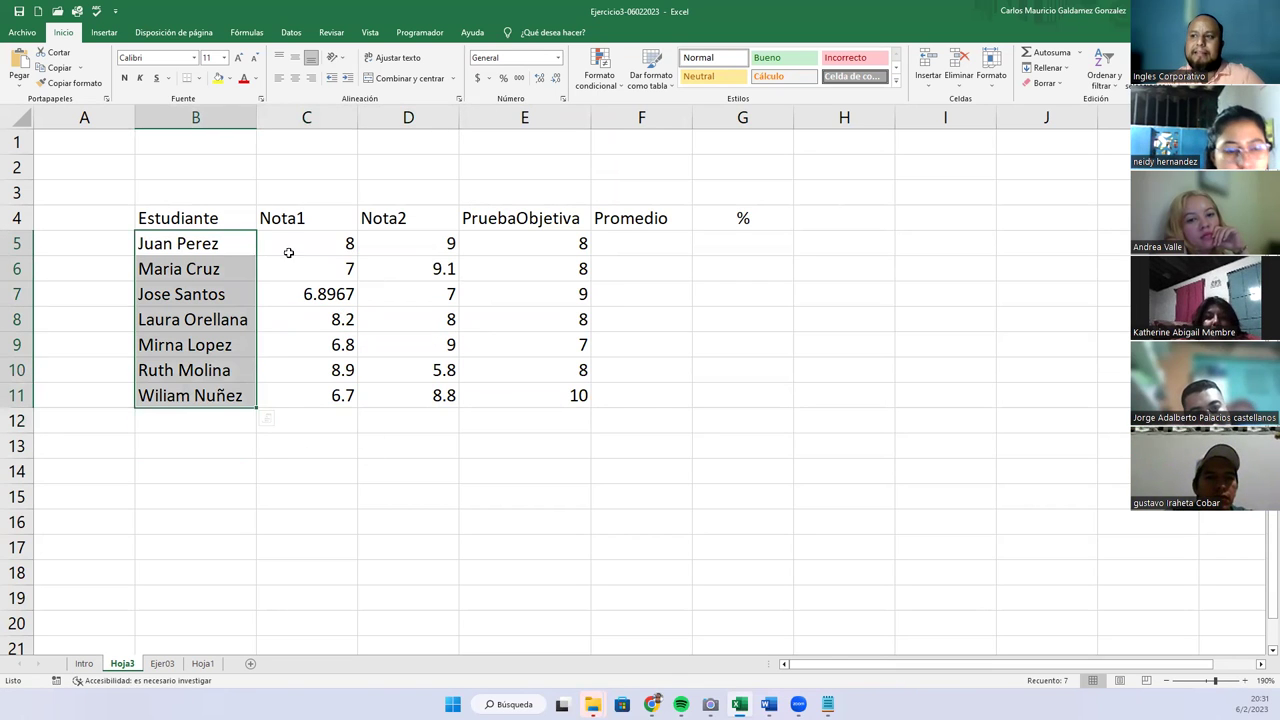
pyautogui.moveTo(288, 245); pyautogui.dragTo(294, 394)
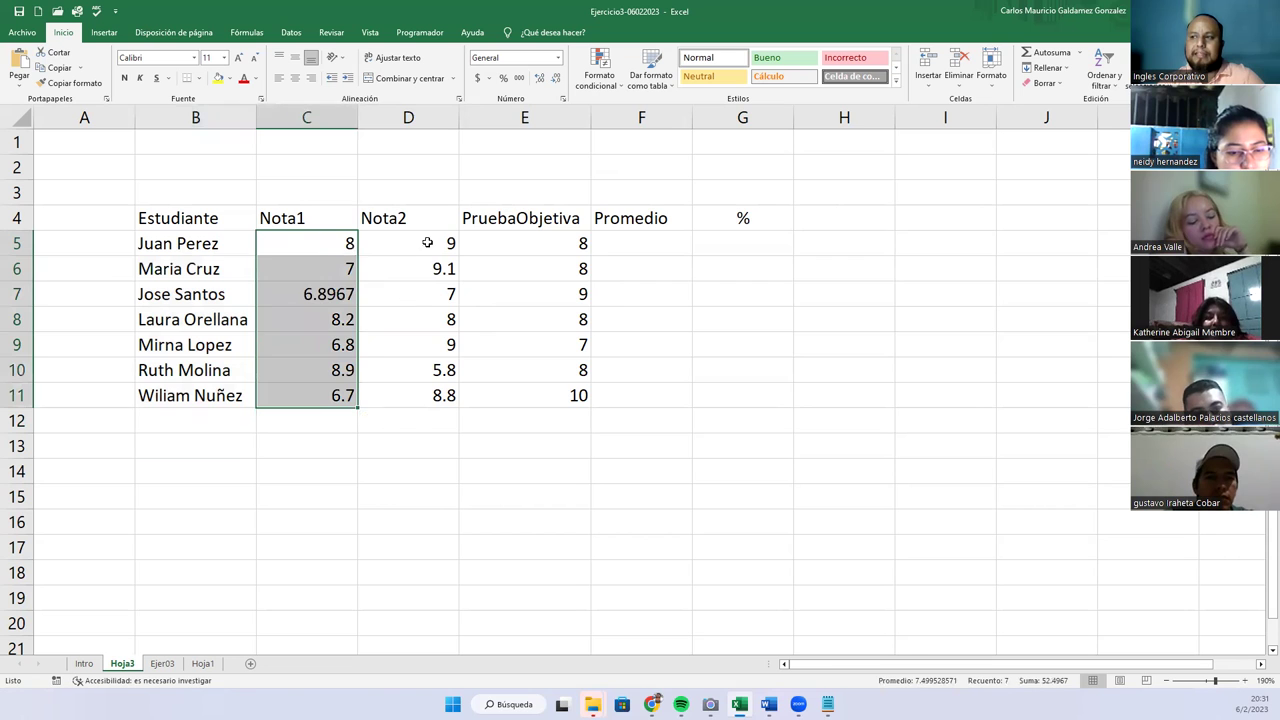
pyautogui.moveTo(424, 242); pyautogui.dragTo(428, 394)
pyautogui.moveTo(520, 243); pyautogui.dragTo(520, 395)
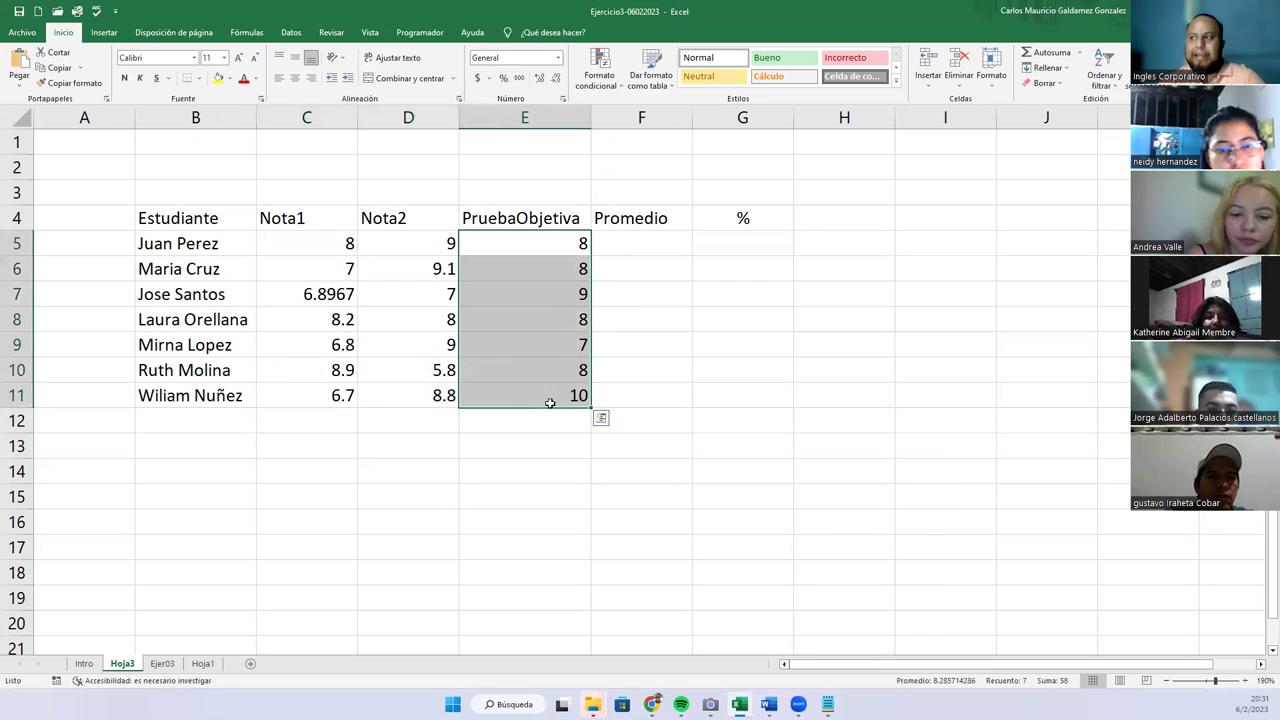
pyautogui.moveTo(630, 245)
pyautogui.mouseDown()
pyautogui.moveTo(628, 368)
pyautogui.moveTo(603, 390)
pyautogui.mouseUp()
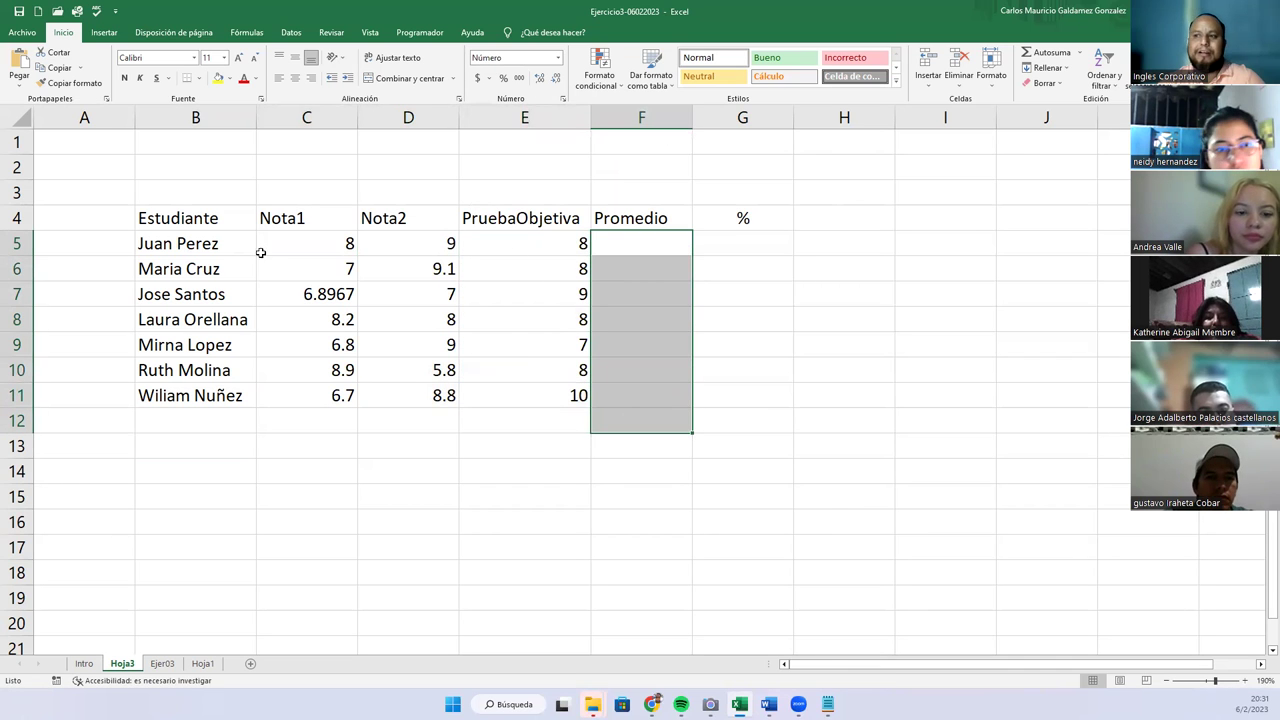
pyautogui.click(770, 245)
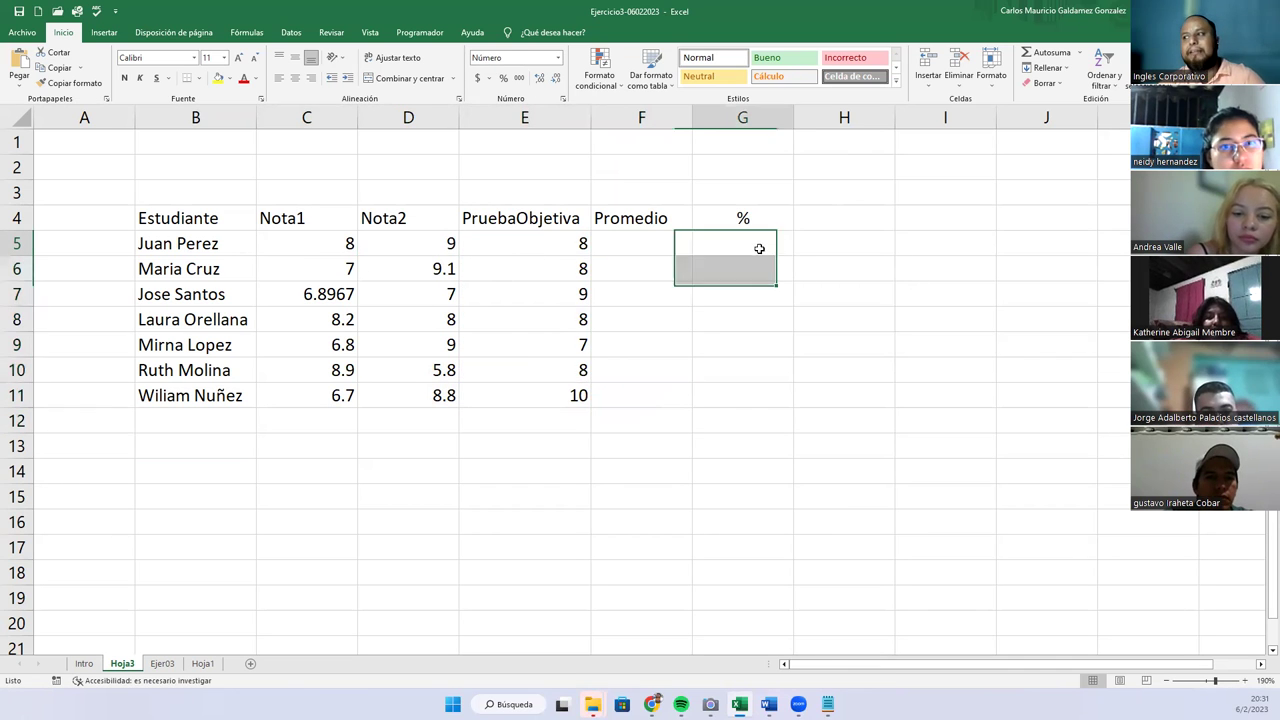
pyautogui.moveTo(748, 394); pyautogui.dragTo(729, 243)
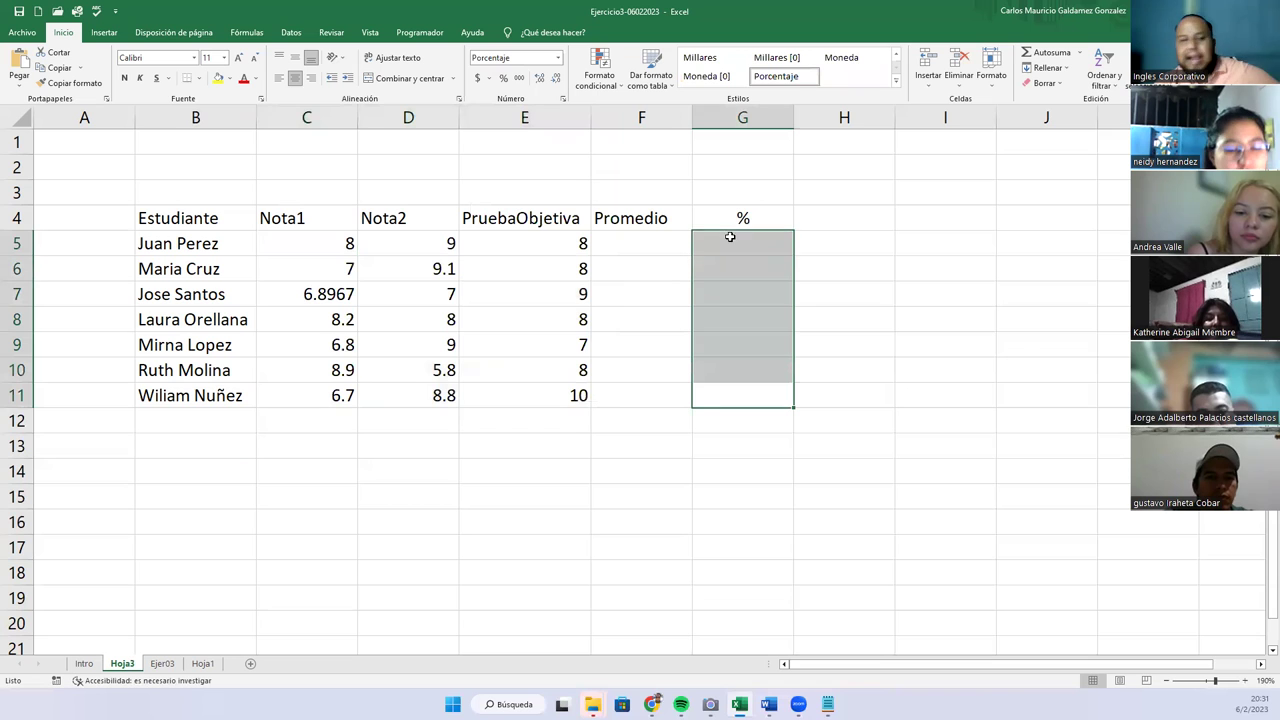
pyautogui.click(645, 424)
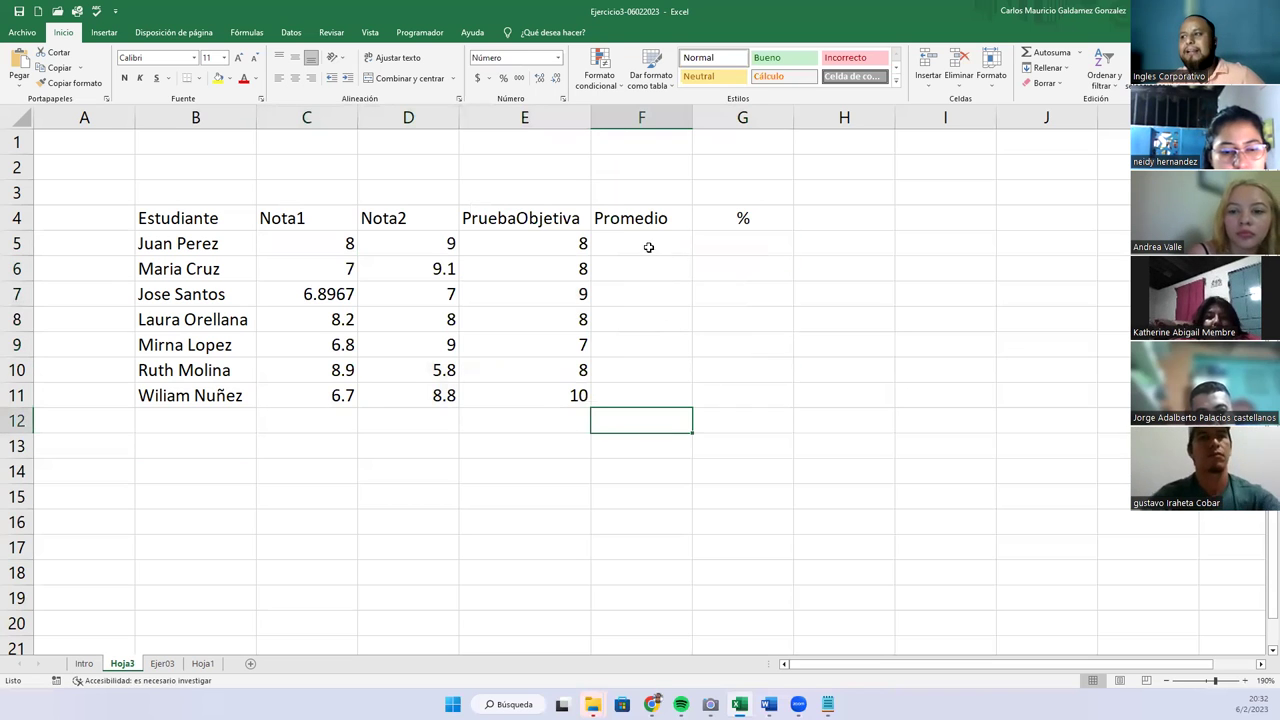
pyautogui.moveTo(649, 247); pyautogui.dragTo(645, 391)
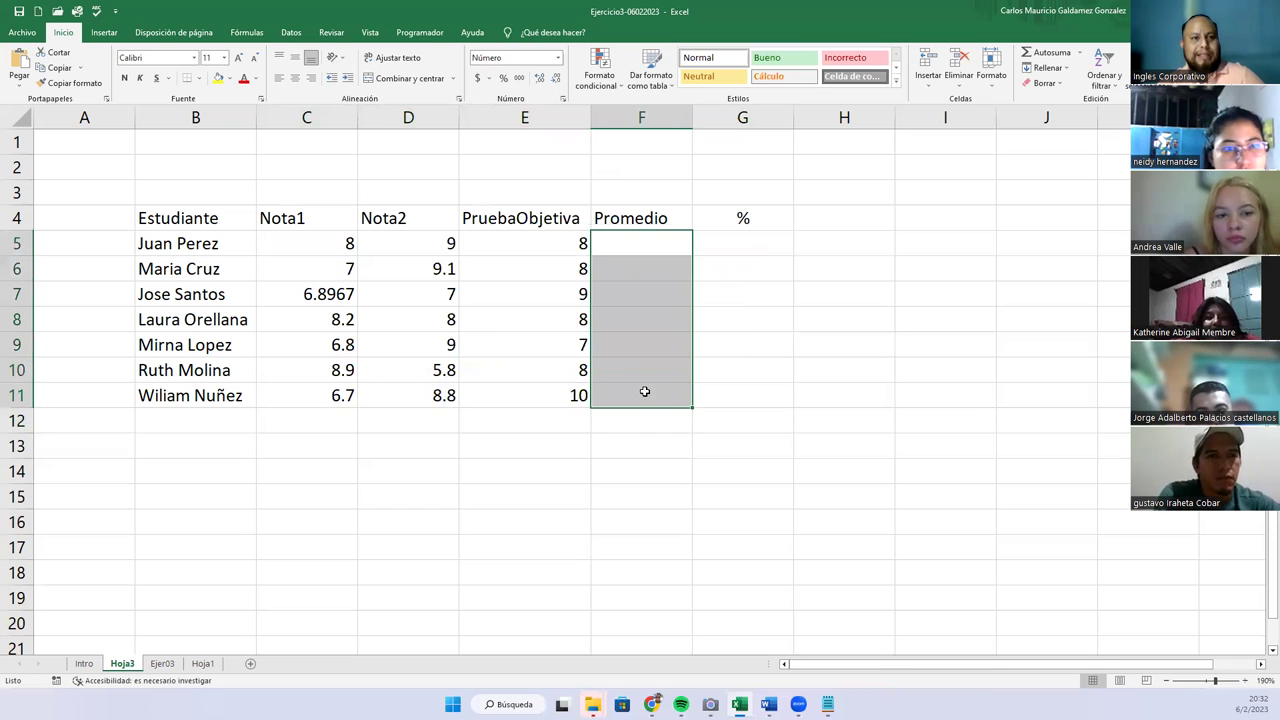
pyautogui.click(614, 421)
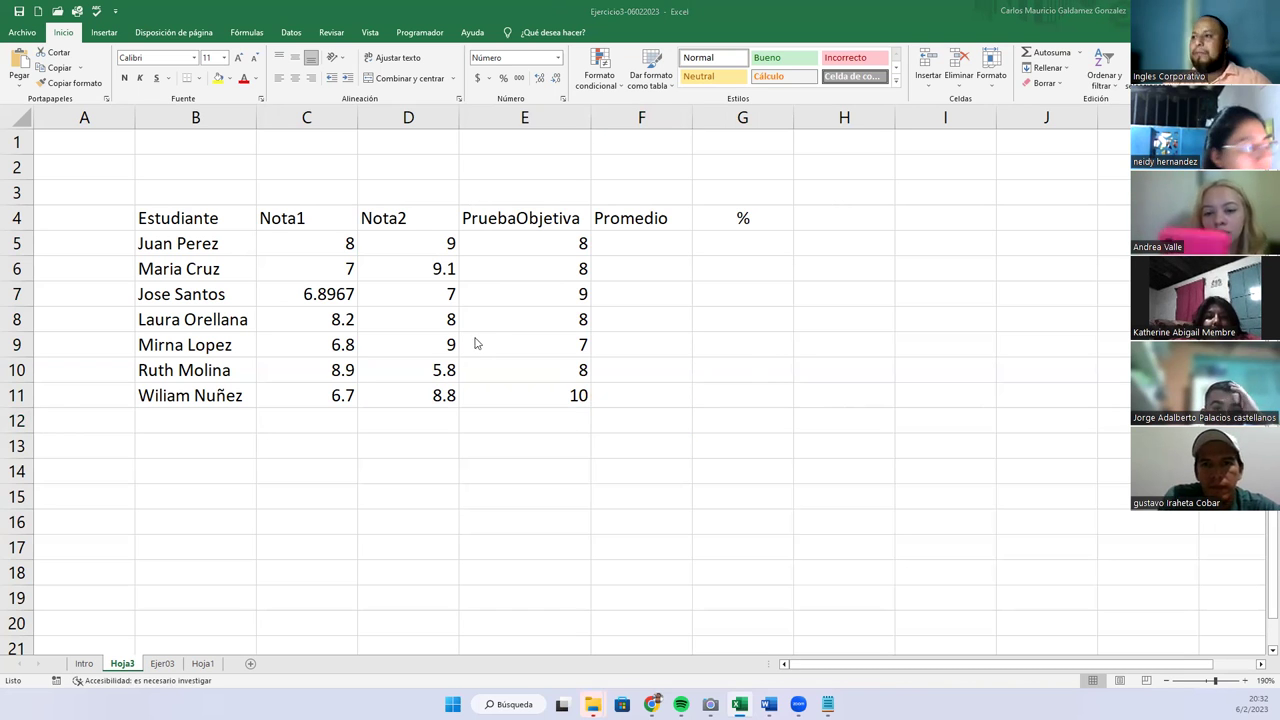
pyautogui.write('=')
pyautogui.click(632, 240)
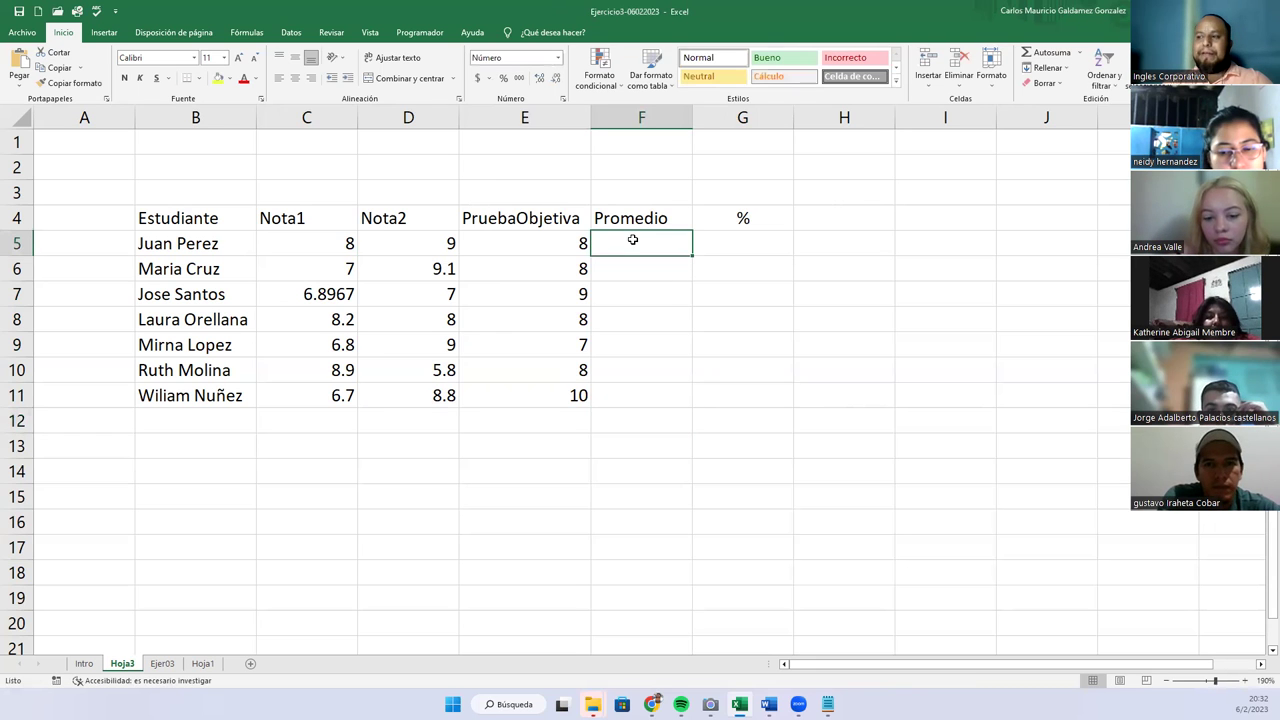
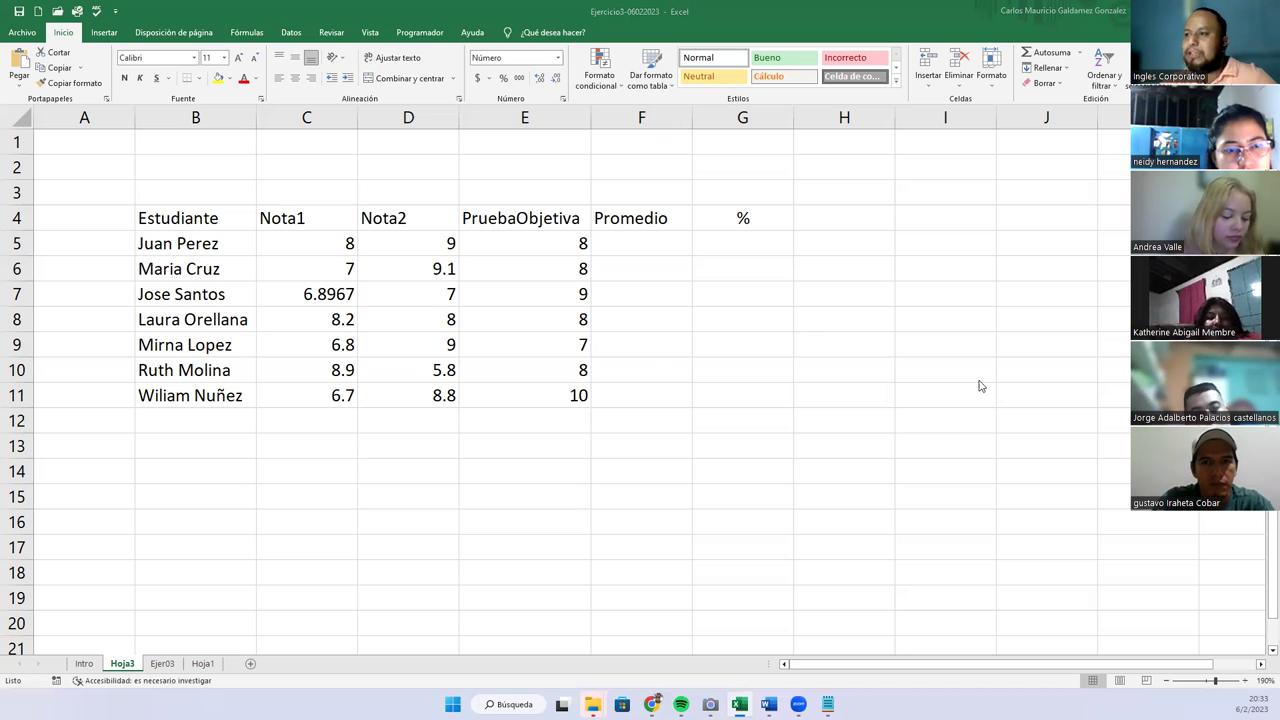
# Step: Erase all the old rounding notes from the Notepad scratch page so it is empty
pyautogui.click(655, 256)
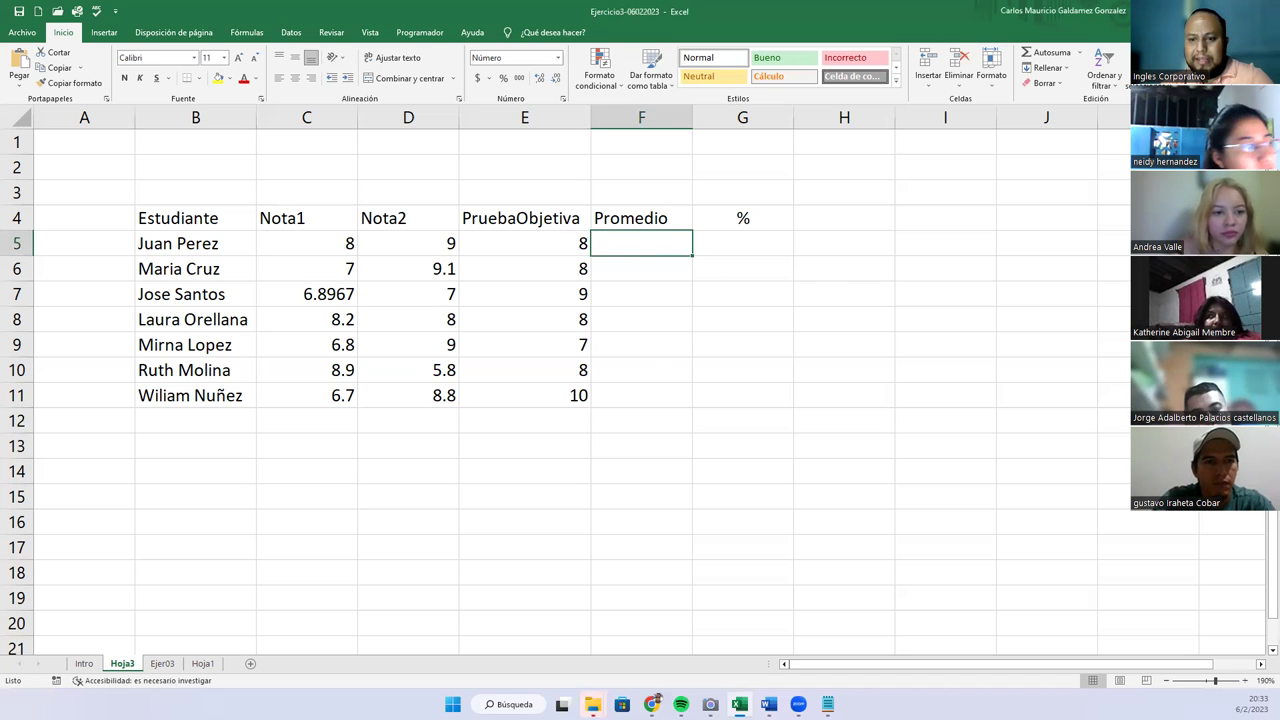
pyautogui.hotkey('alt', 'Tab')
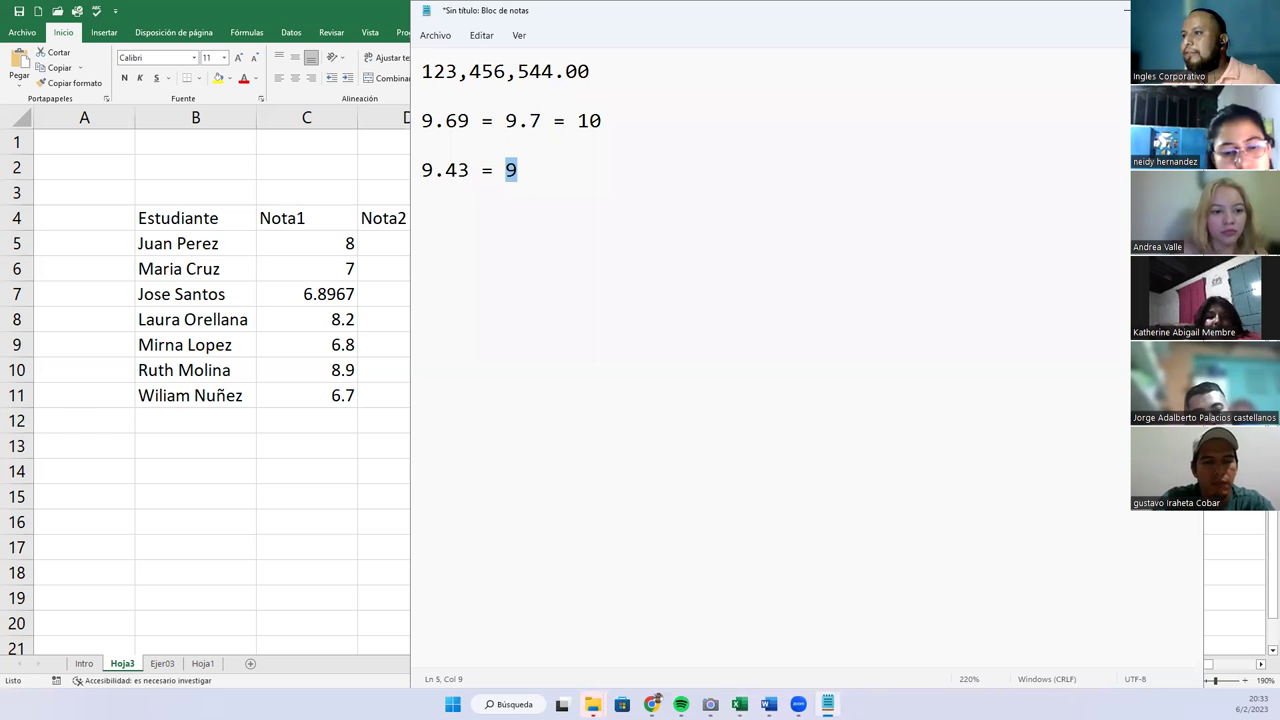
pyautogui.hotkey('shift', 'Up')
pyautogui.hotkey('shift', 'Up')
pyautogui.hotkey('ctrl', 'a')
pyautogui.press('BackSpace')
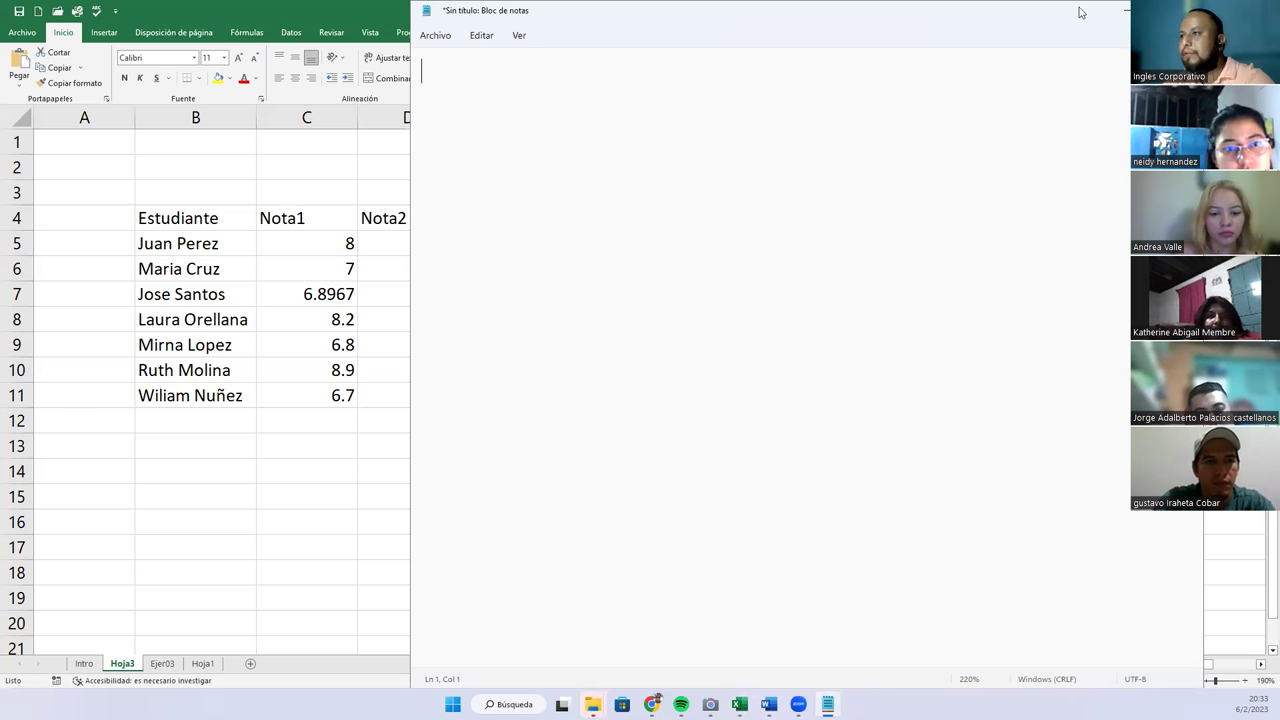
pyautogui.hotkey('alt', 'Tab')
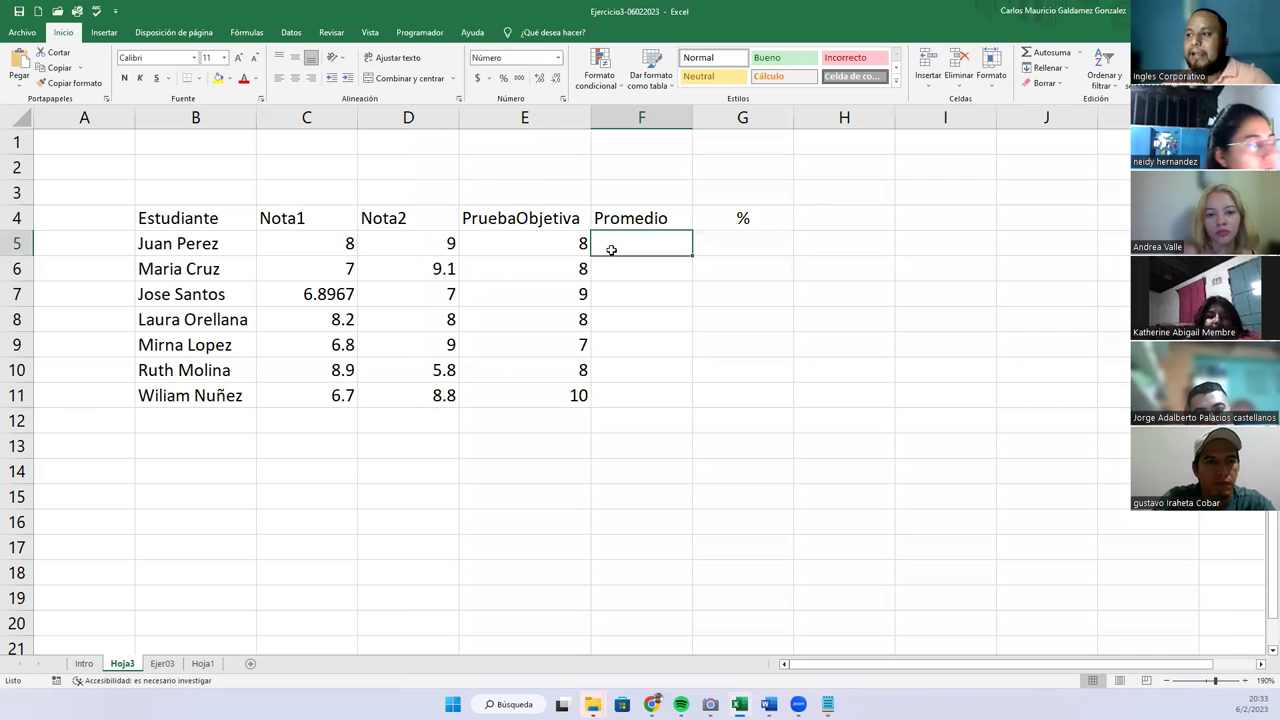
pyautogui.hotkey('alt', 'Tab')
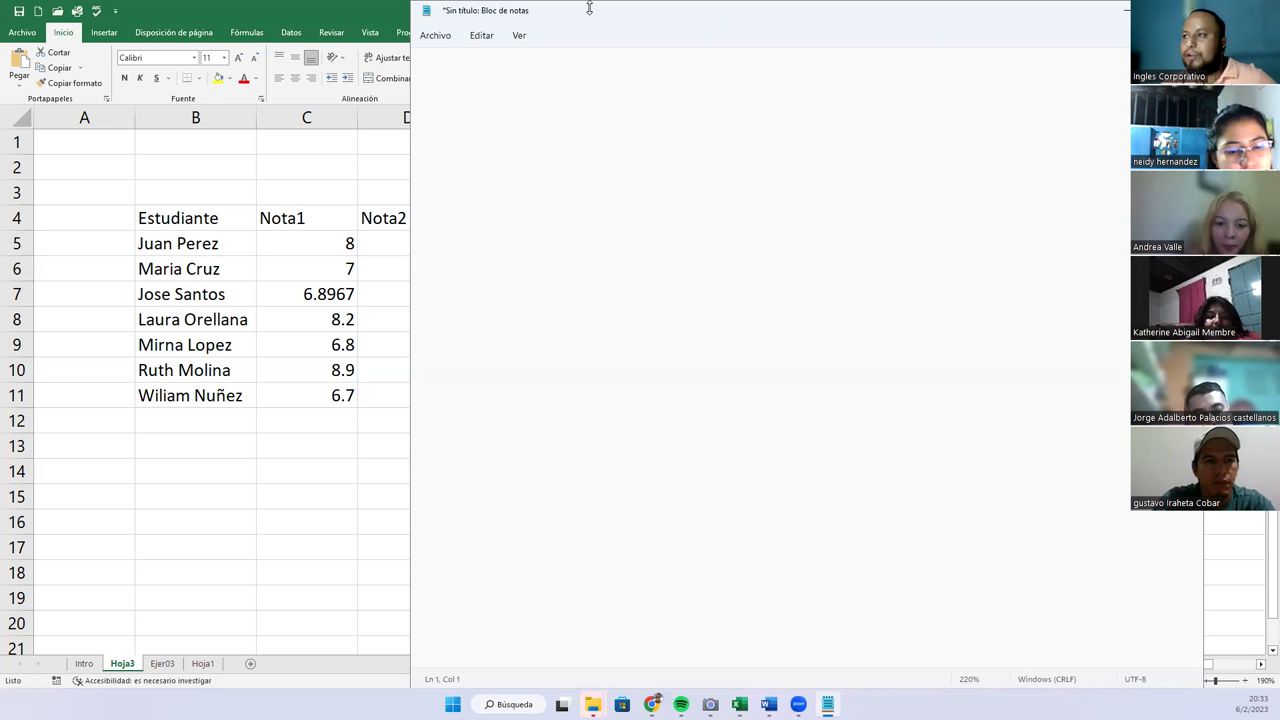
# Step: Move Notepad aside and write =C5+D5+E5/3, then =8+9+8/3 on the next line
pyautogui.moveTo(650, 24); pyautogui.dragTo(847, 24)
pyautogui.write('=')
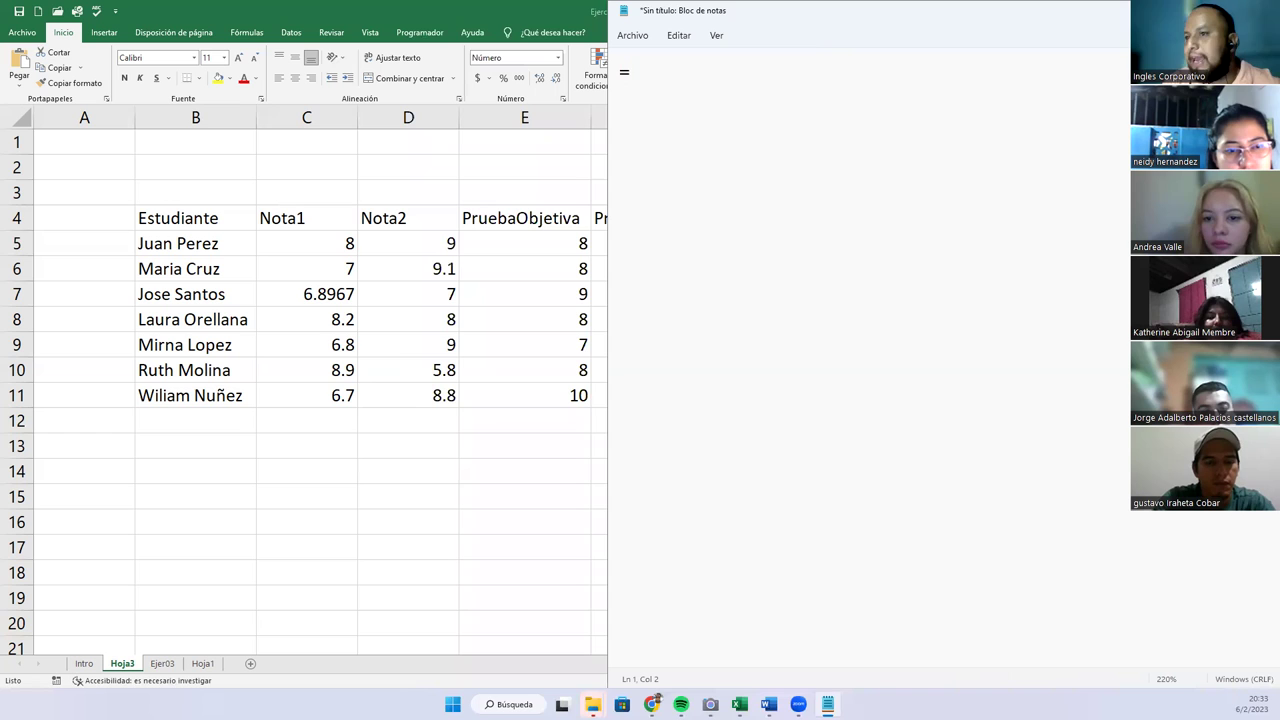
pyautogui.write('C5+D5')
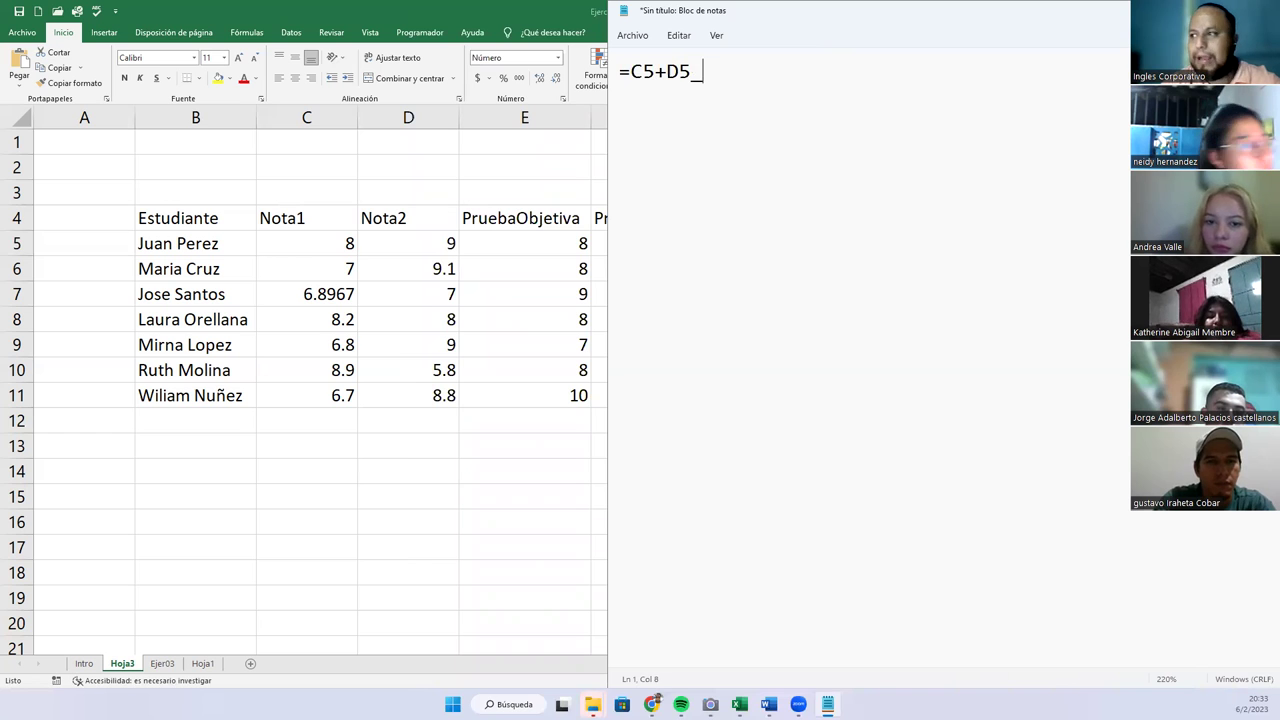
pyautogui.write('+E5')
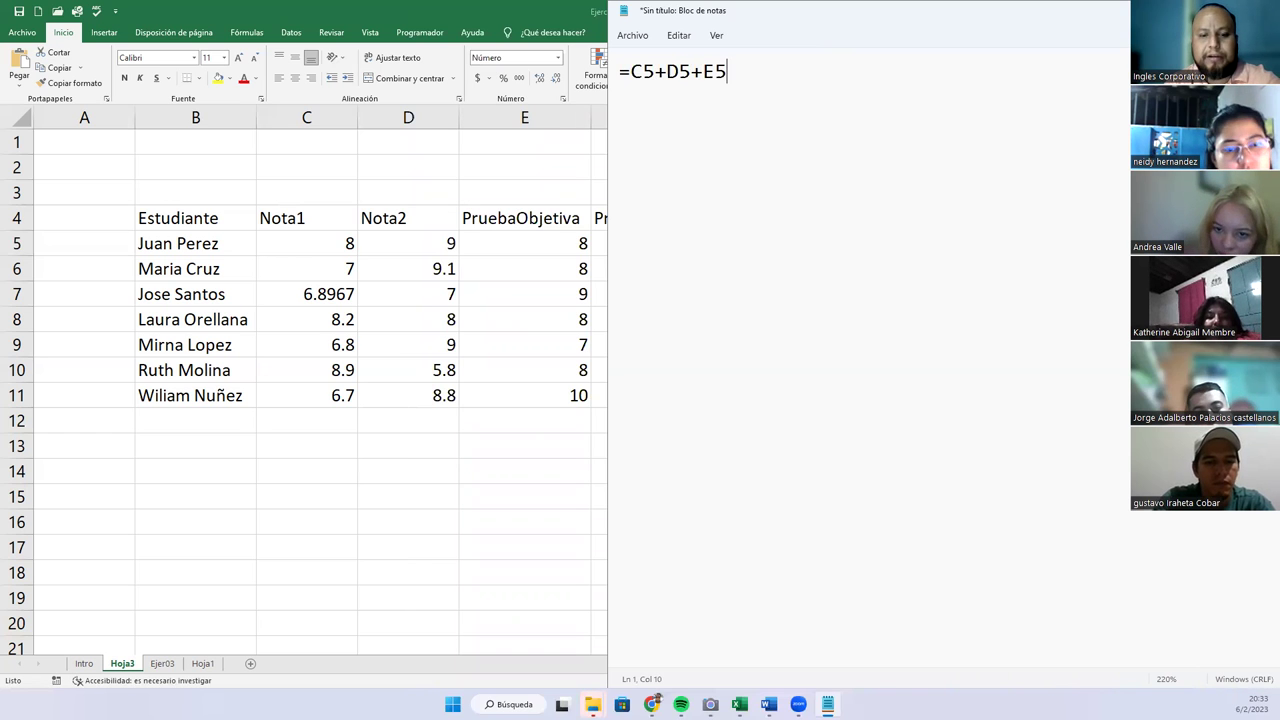
pyautogui.write('/3')
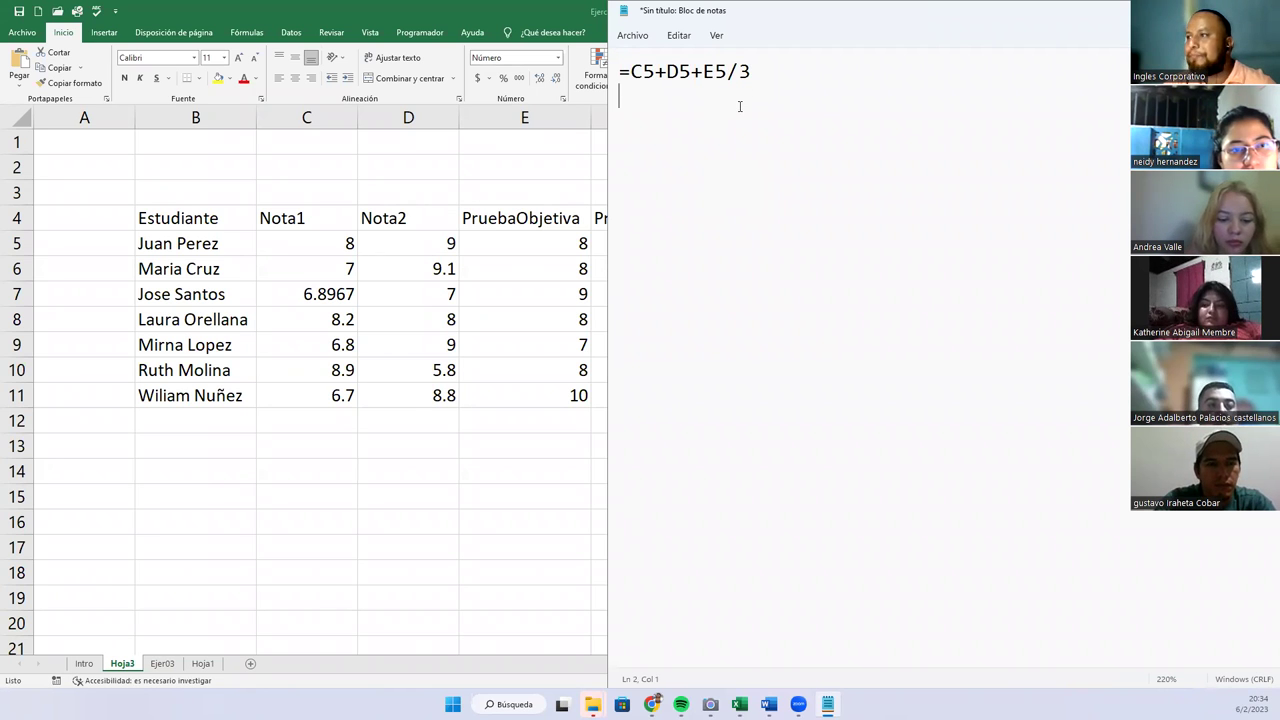
pyautogui.write('=8+9+')
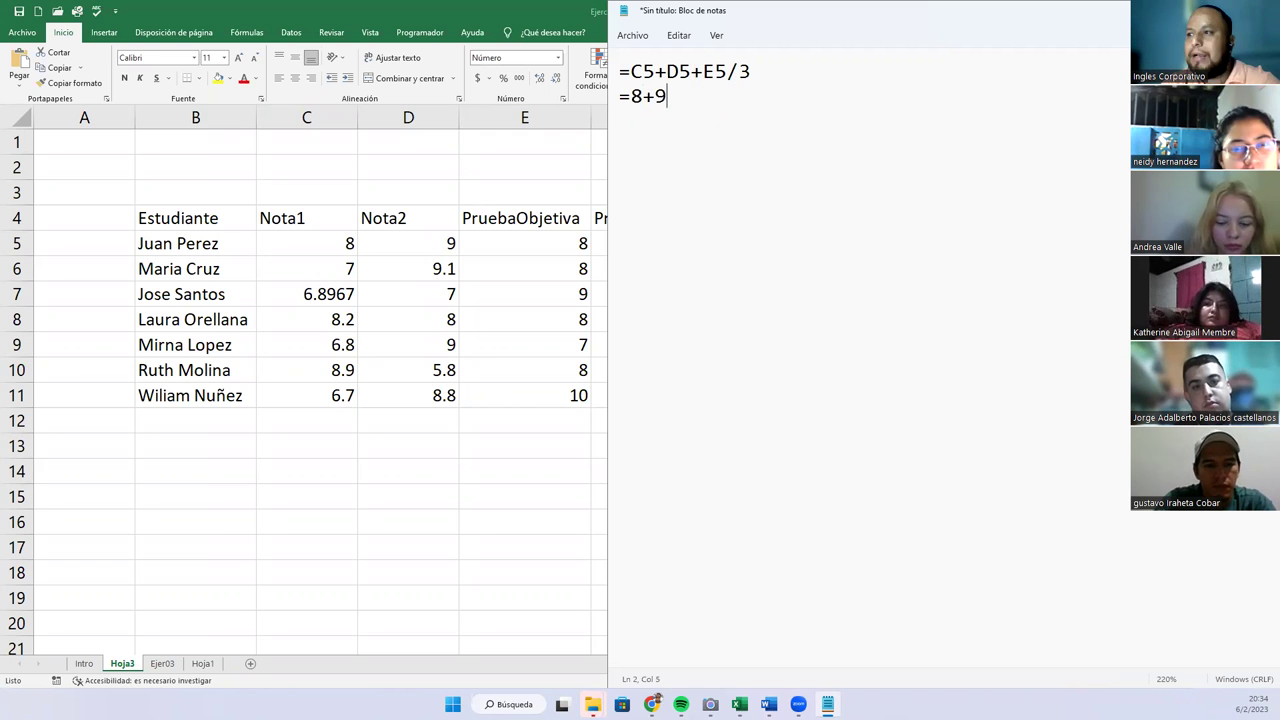
pyautogui.write('8/3 ')
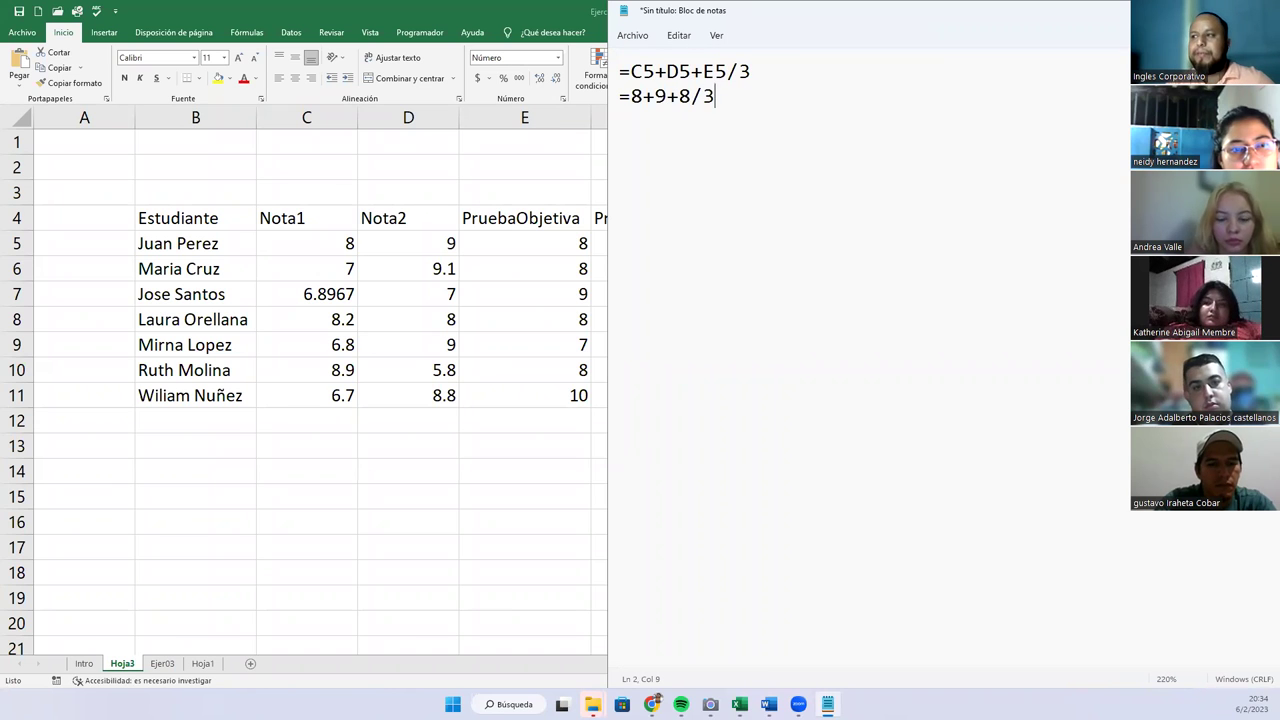
pyautogui.write('=')
# Step: Continue the Notepad working on line 3 as =17+ 2.66667, then bring up Calculator for 8/3
pyautogui.moveTo(631, 96); pyautogui.dragTo(667, 96)
pyautogui.click(646, 125)
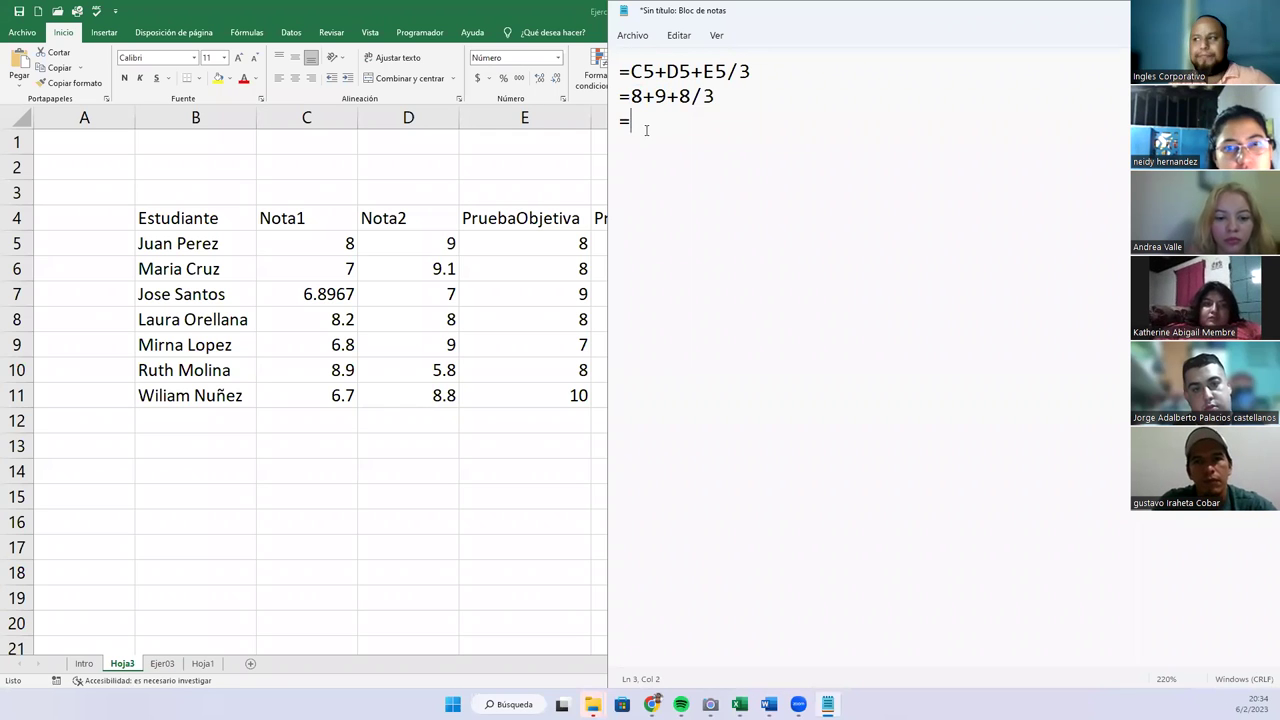
pyautogui.write('17+')
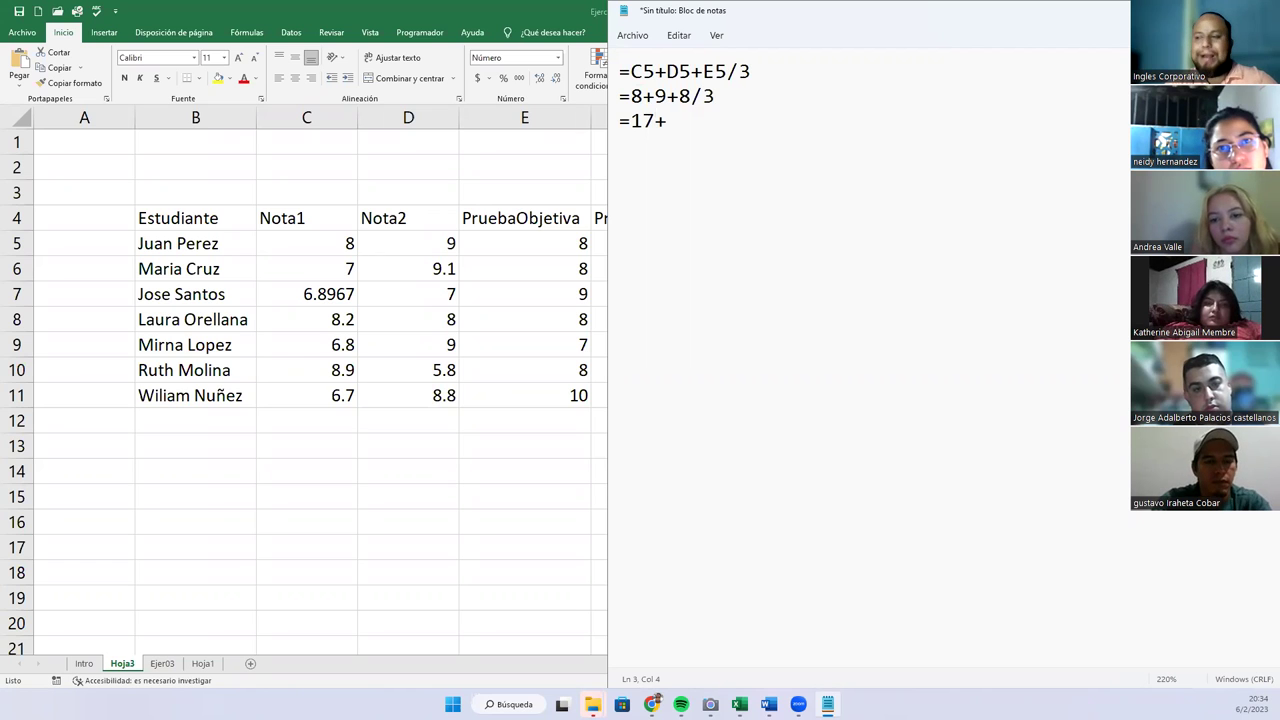
pyautogui.moveTo(680, 100); pyautogui.dragTo(714, 104)
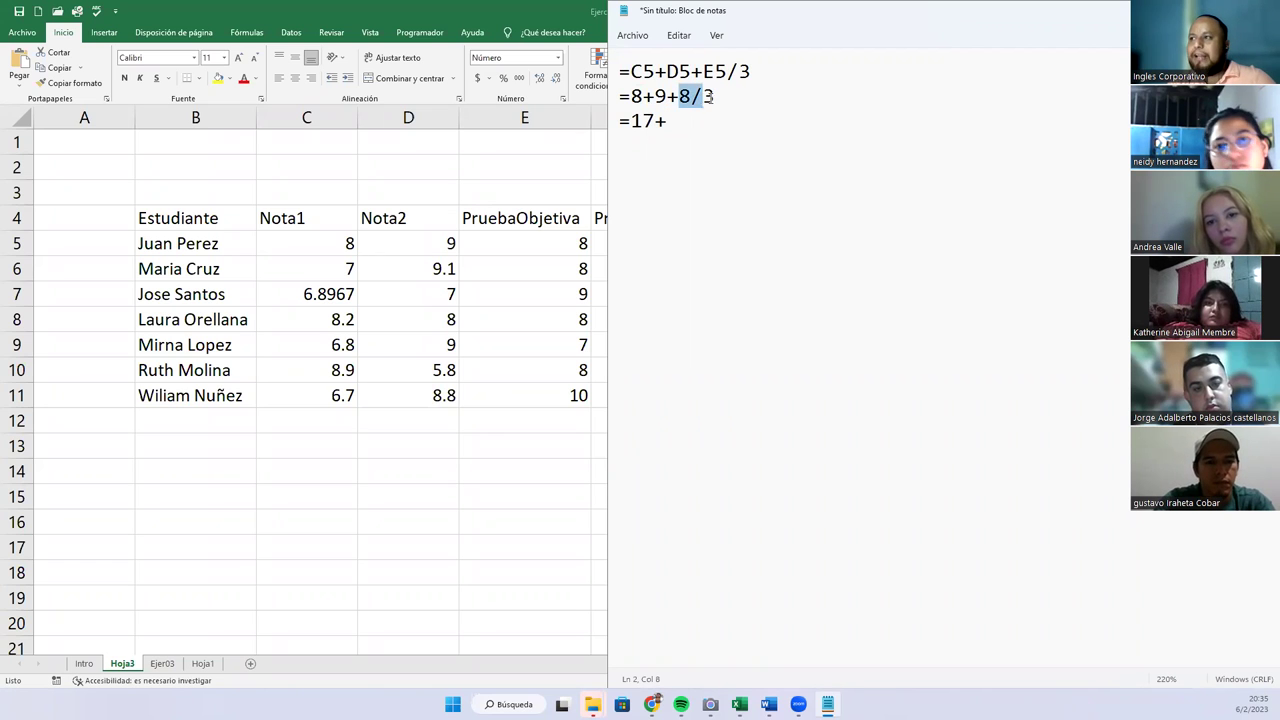
pyautogui.click(680, 124)
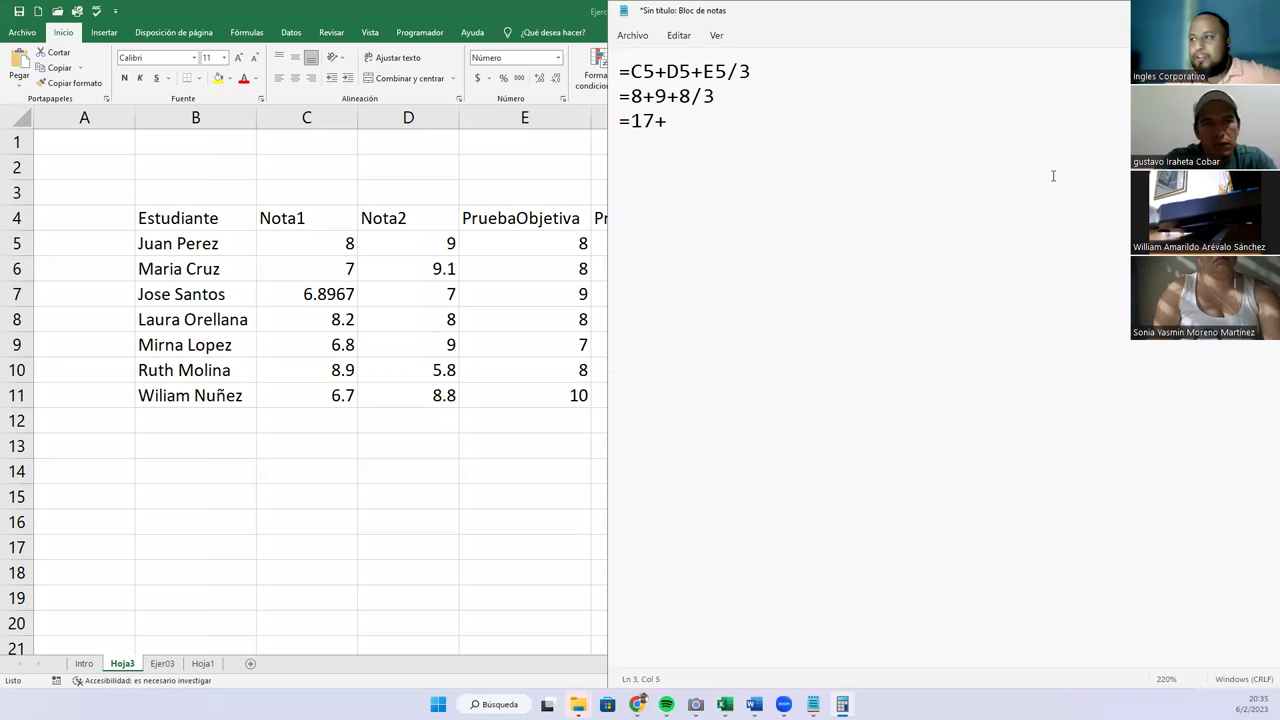
pyautogui.write('2.')
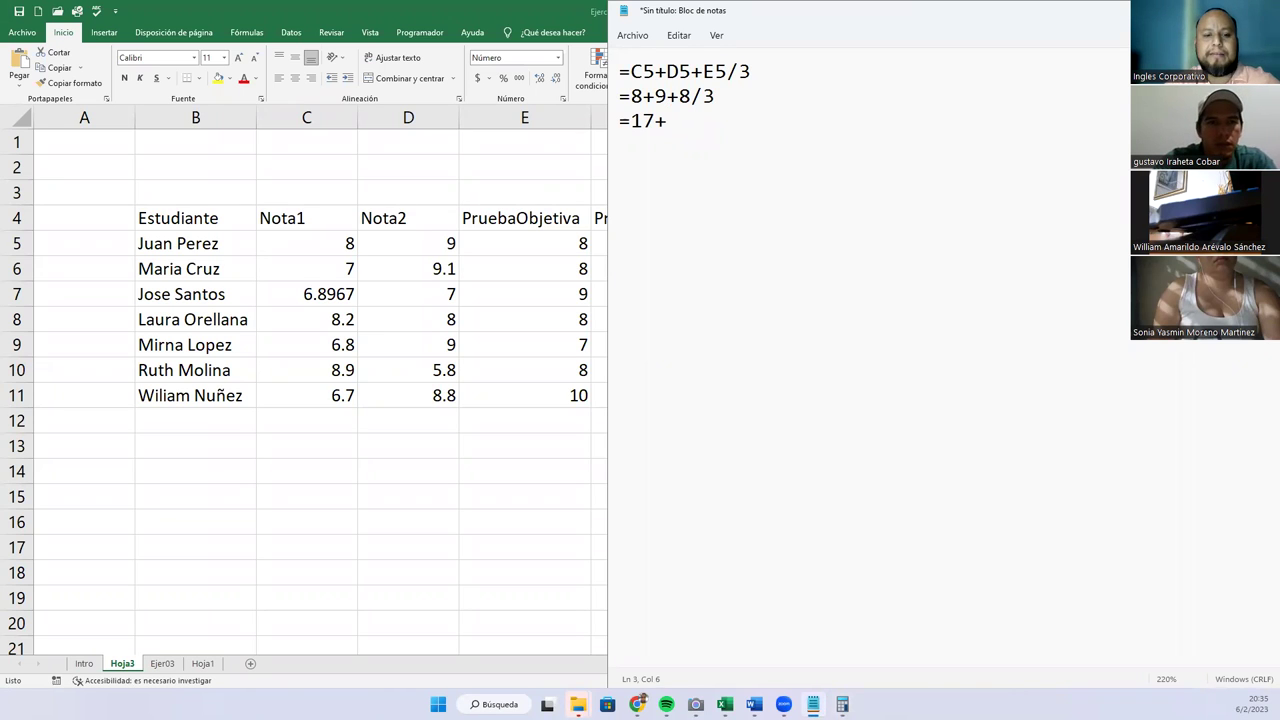
pyautogui.write('66667')
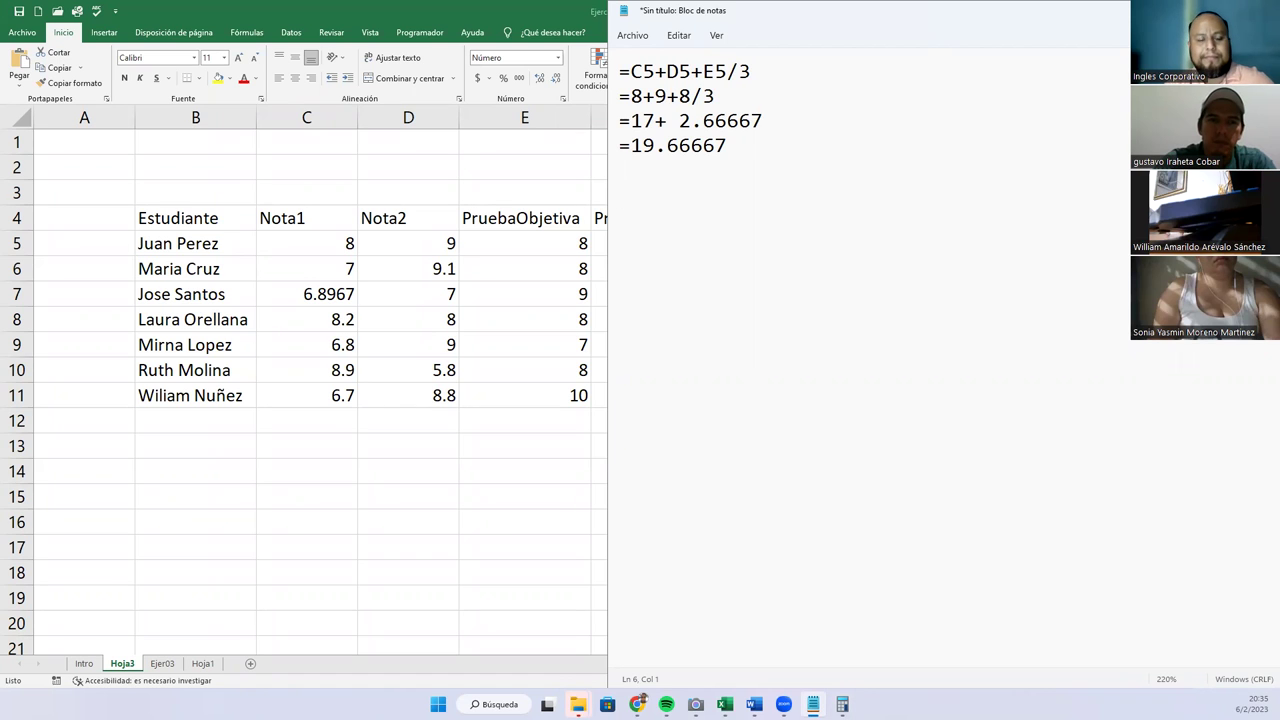
pyautogui.click(842, 704)
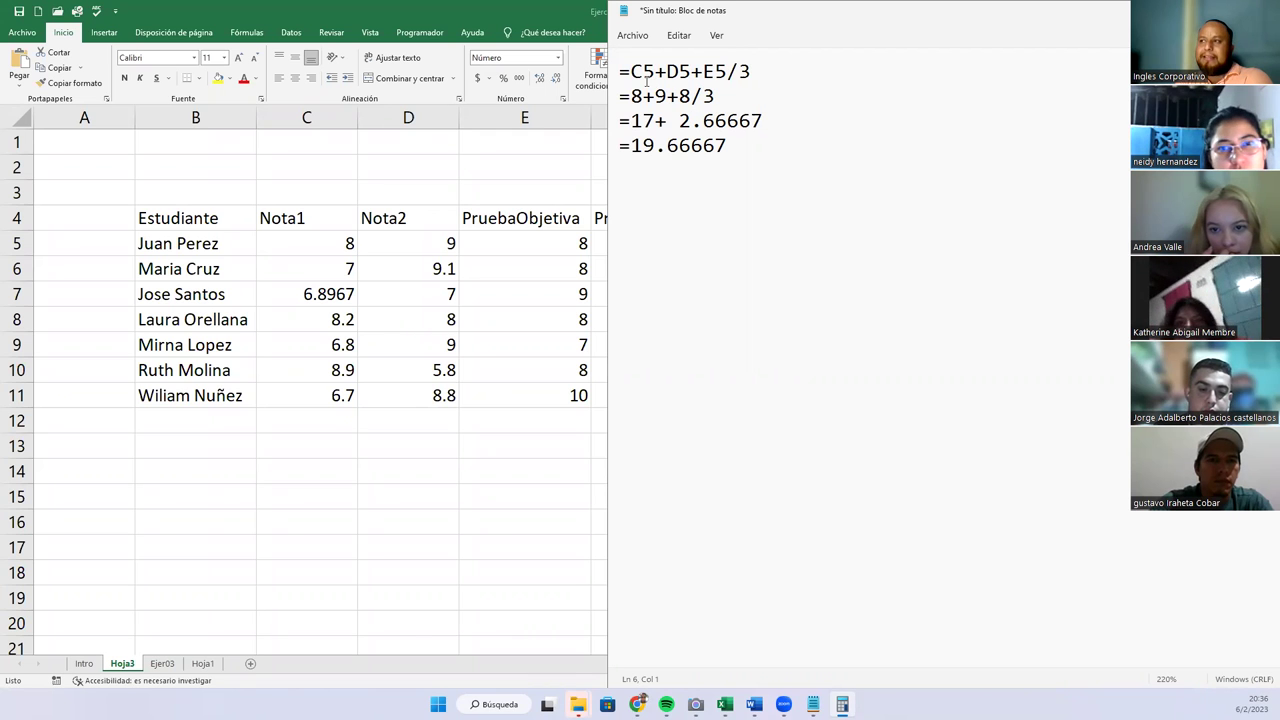
pyautogui.moveTo(632, 71); pyautogui.dragTo(727, 71)
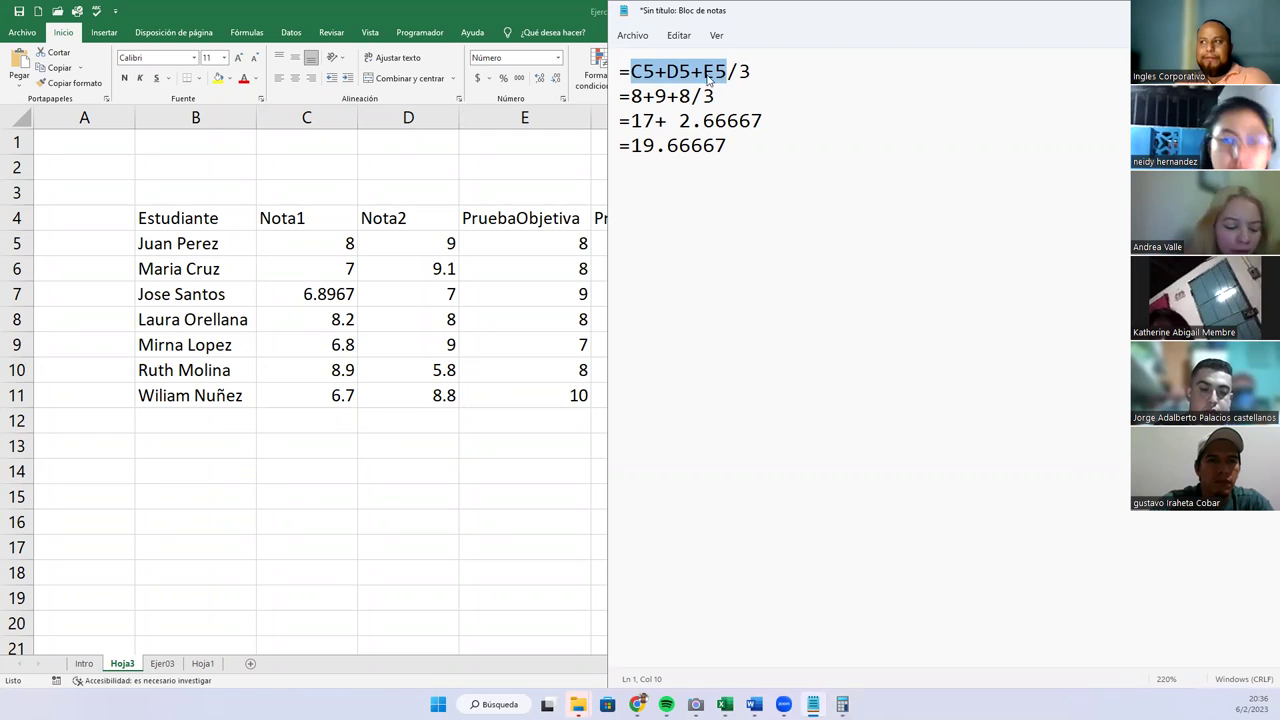
pyautogui.click(631, 72)
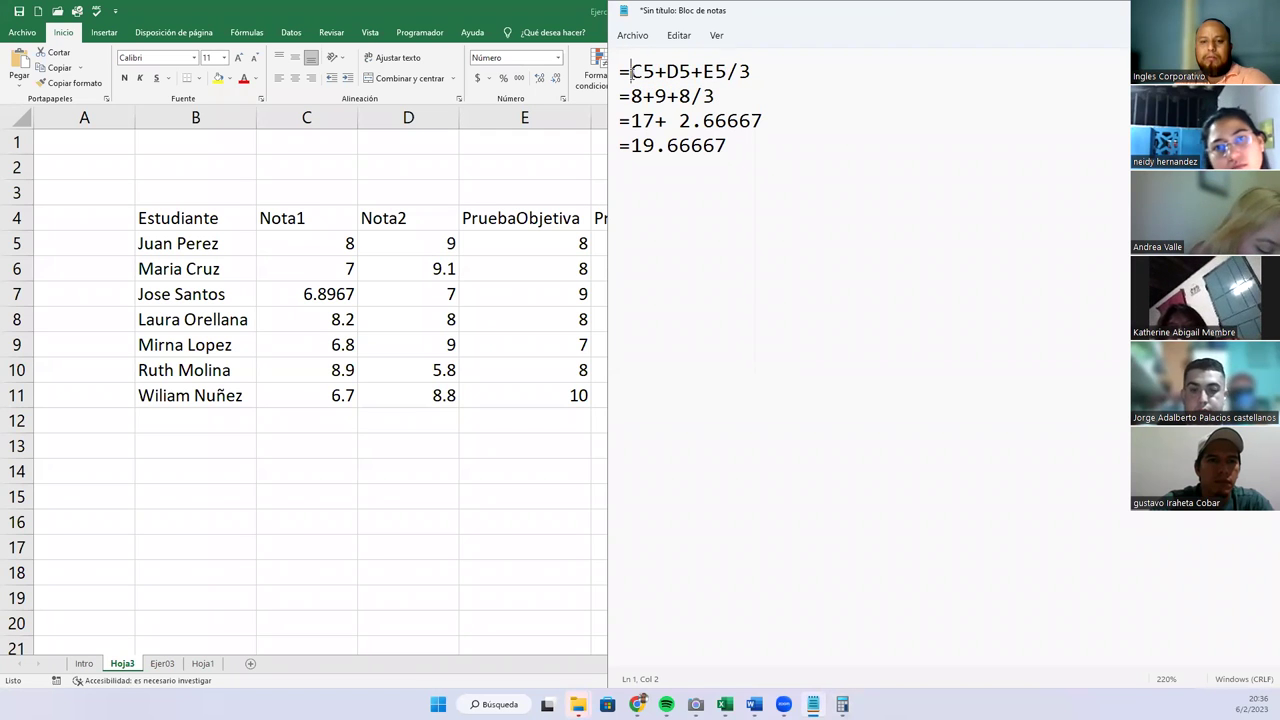
pyautogui.write('(')
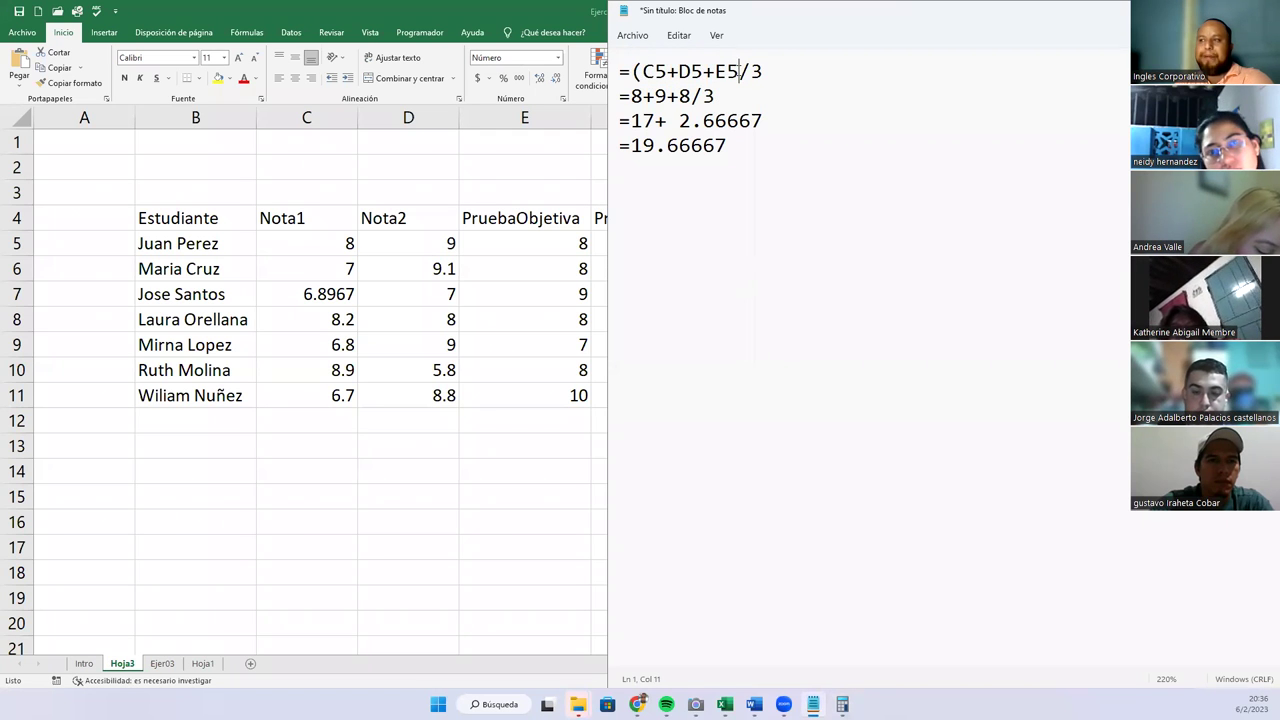
pyautogui.write(')')
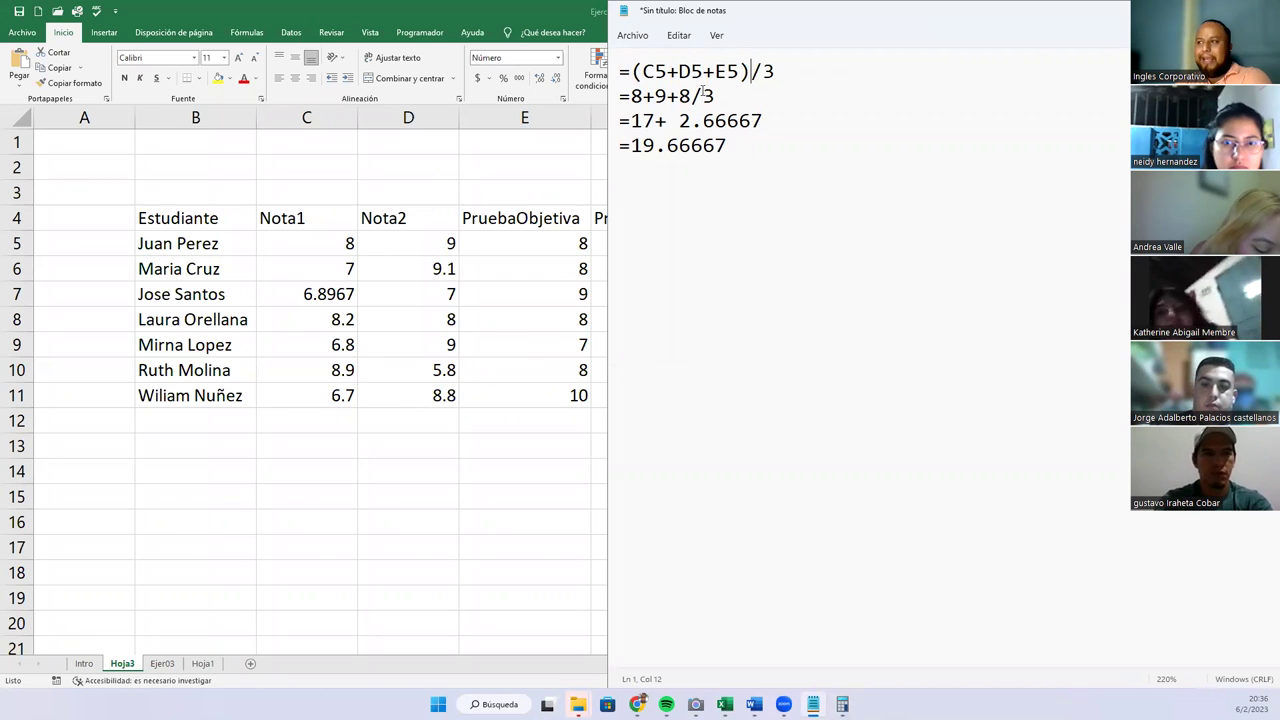
pyautogui.moveTo(791, 71); pyautogui.dragTo(546, 68)
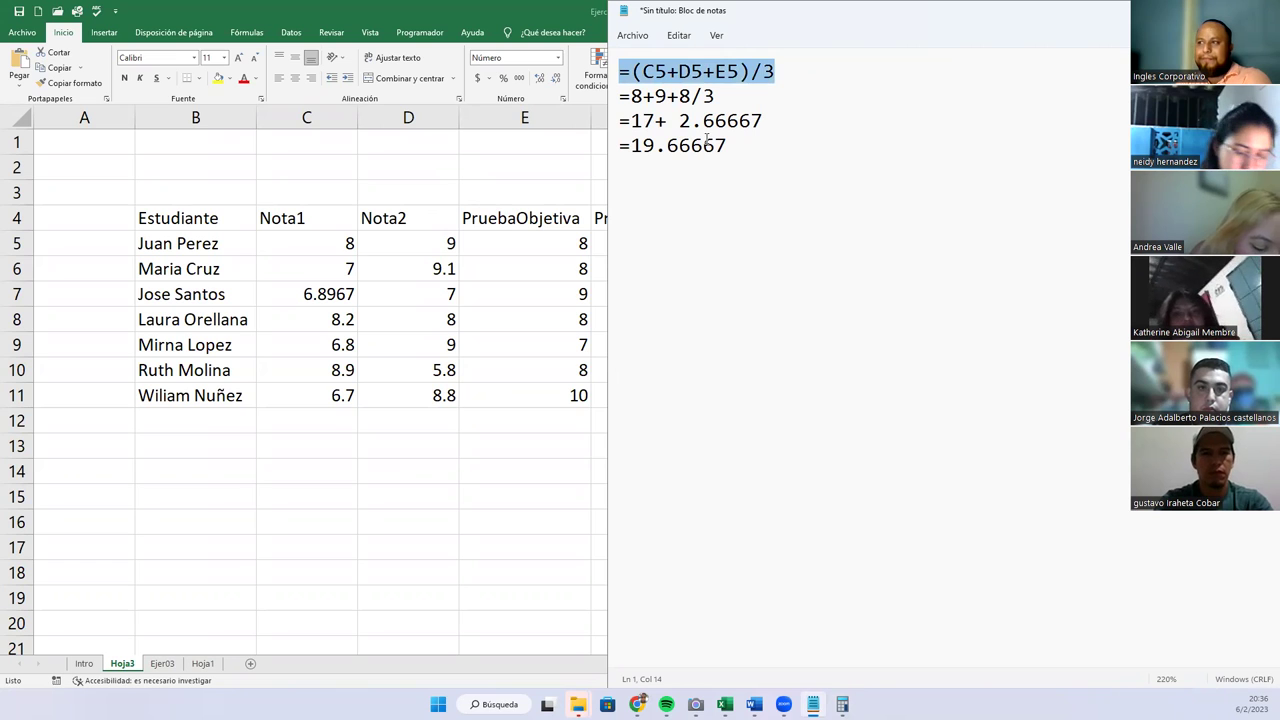
pyautogui.click(637, 120)
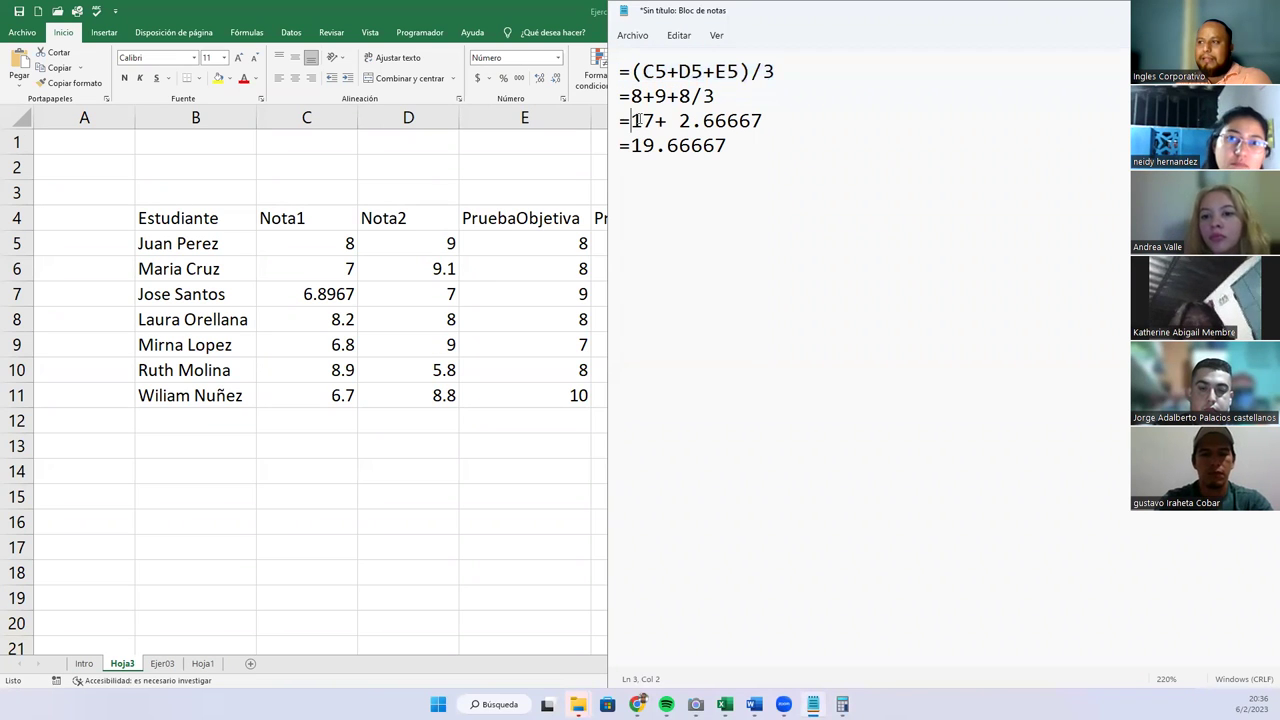
pyautogui.moveTo(637, 120); pyautogui.dragTo(760, 124)
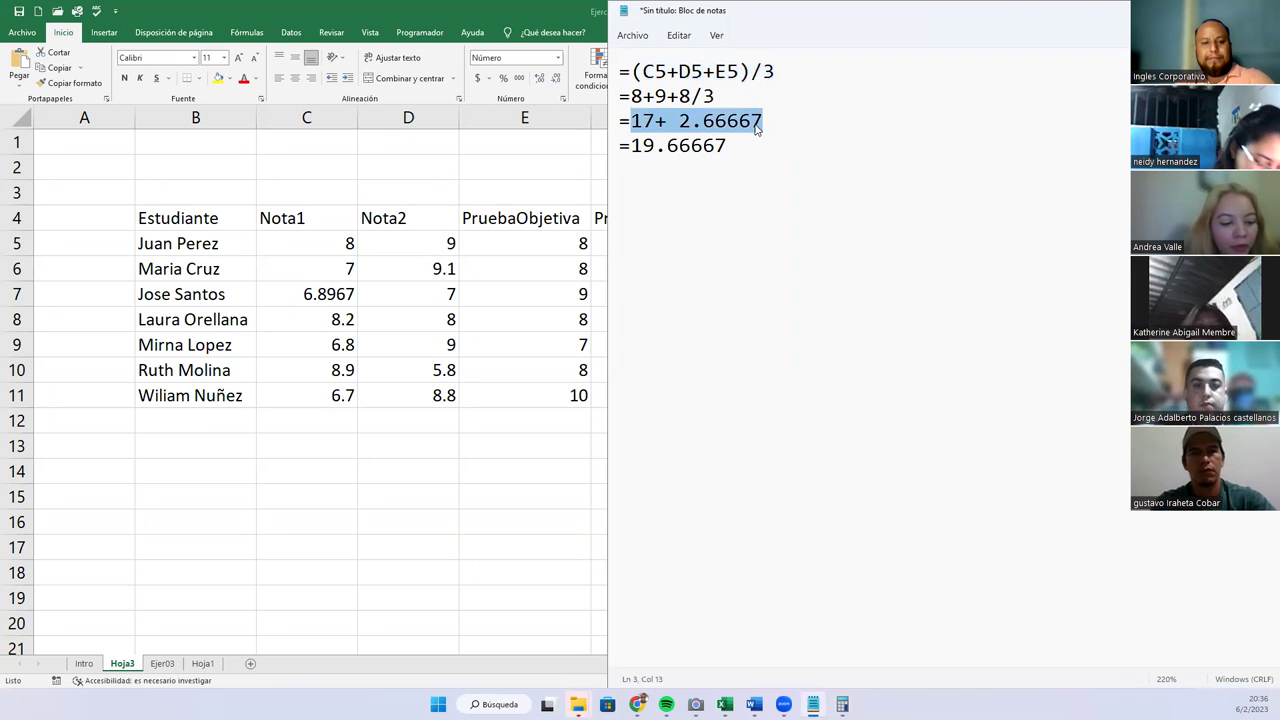
pyautogui.write('25')
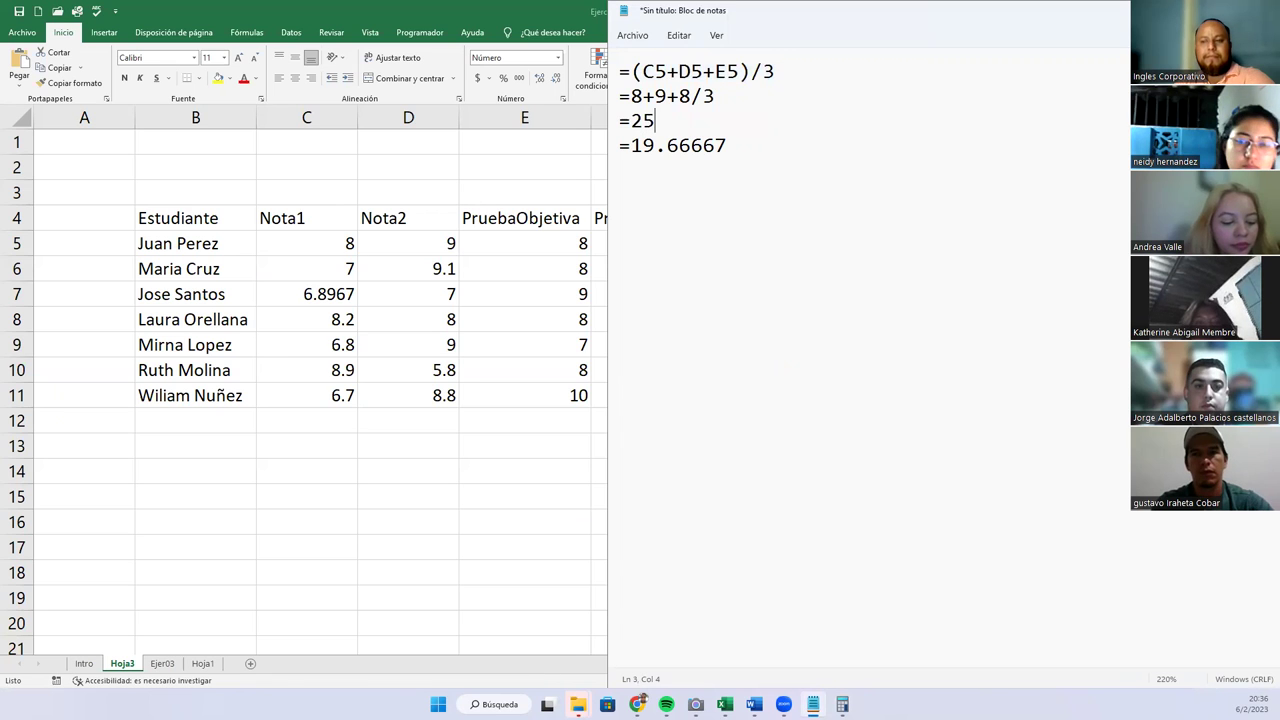
pyautogui.write('/3')
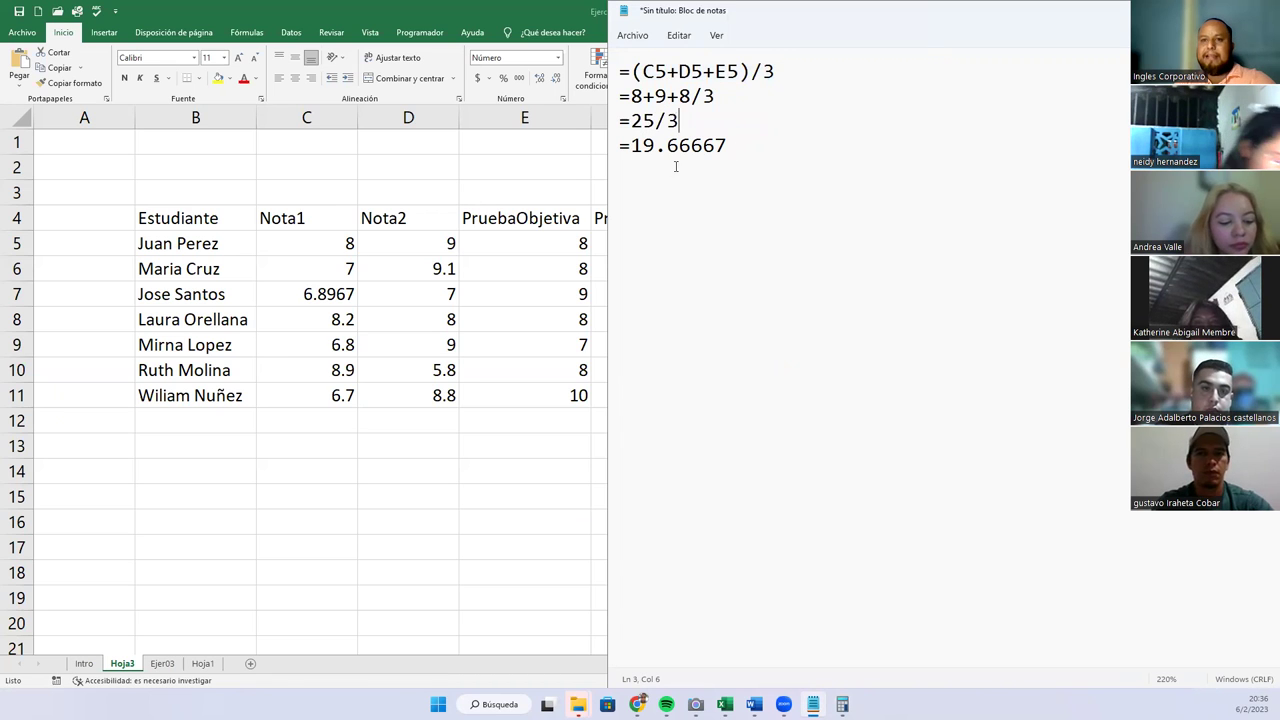
pyautogui.moveTo(628, 147); pyautogui.dragTo(727, 150)
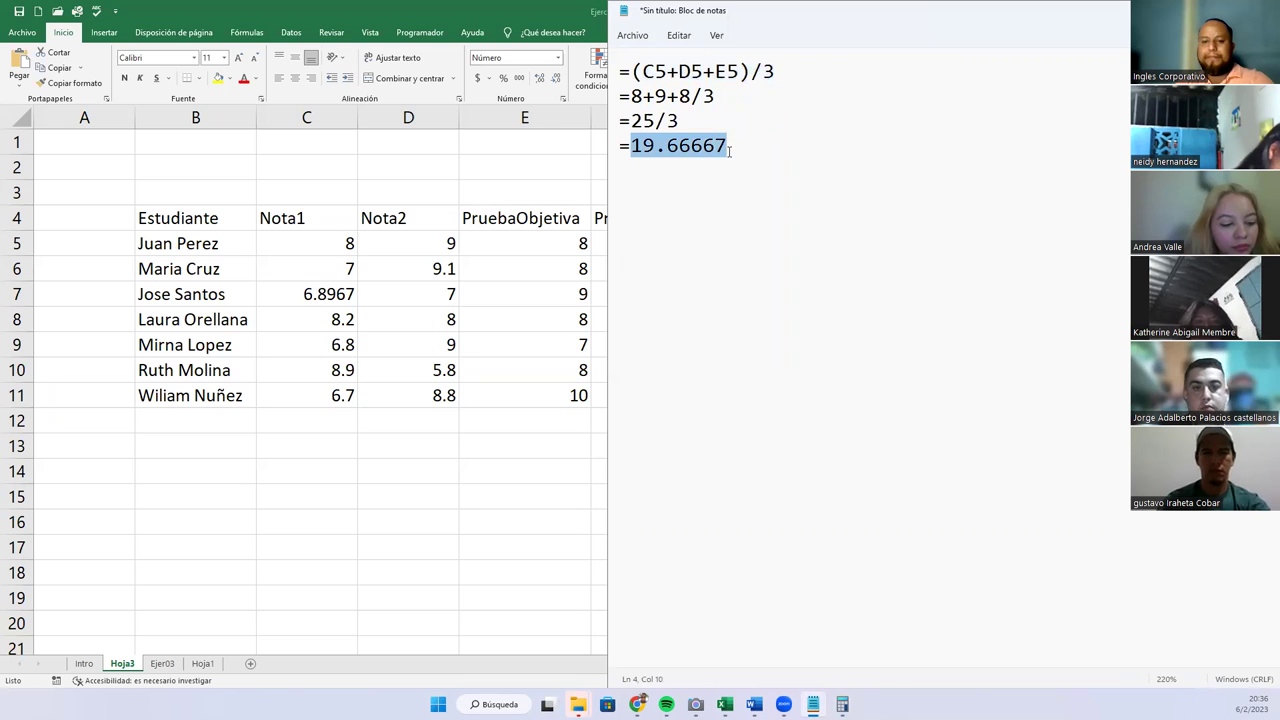
pyautogui.write('8.33333')
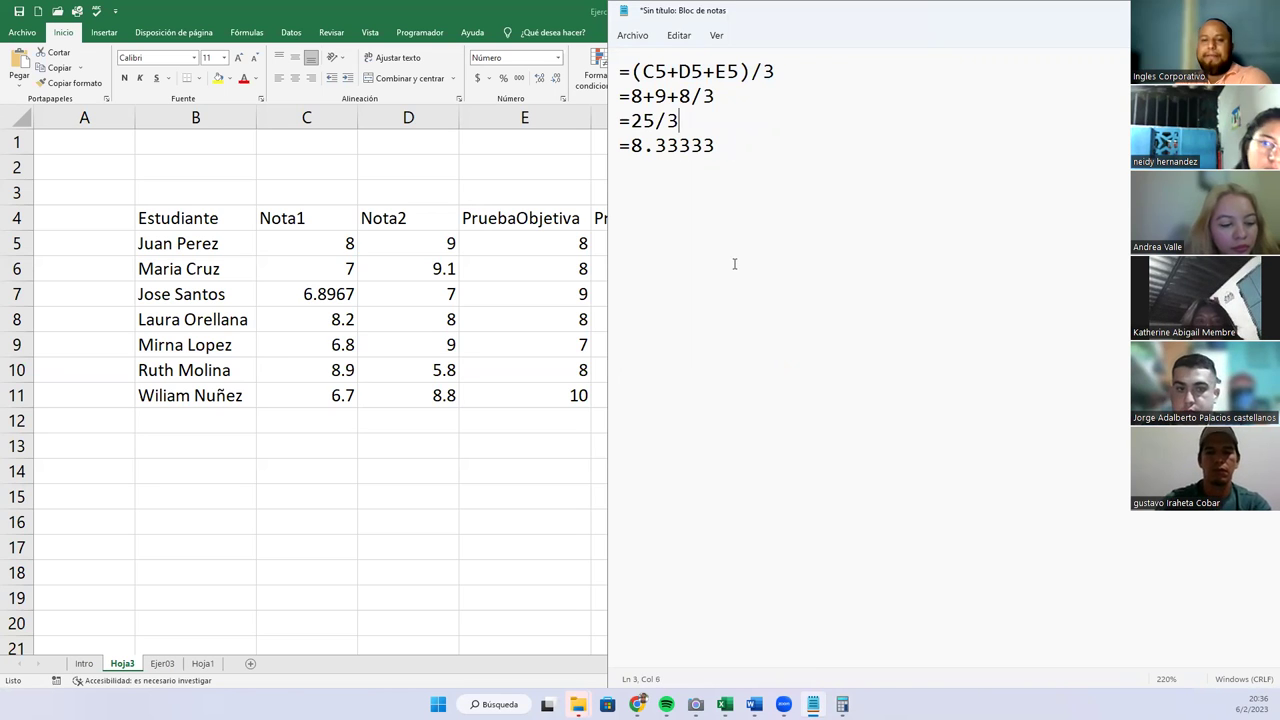
pyautogui.press('Up')
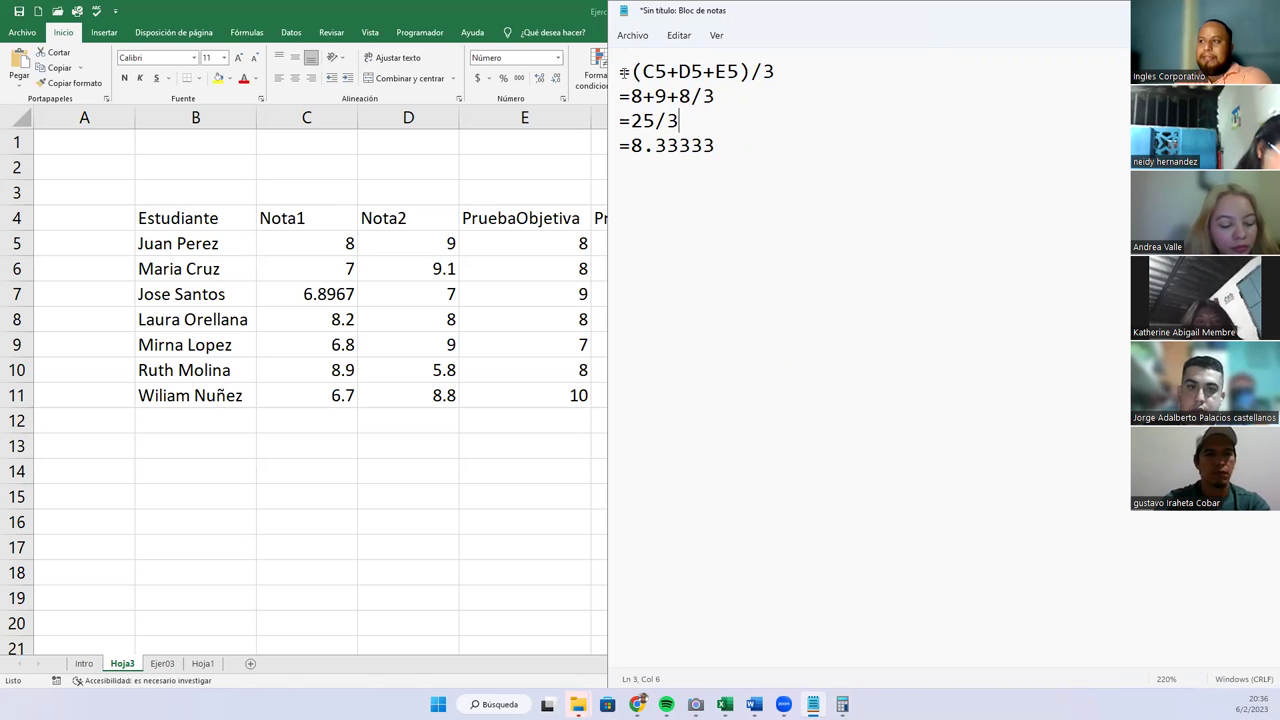
pyautogui.moveTo(620, 71); pyautogui.dragTo(874, 80)
pyautogui.click(711, 99)
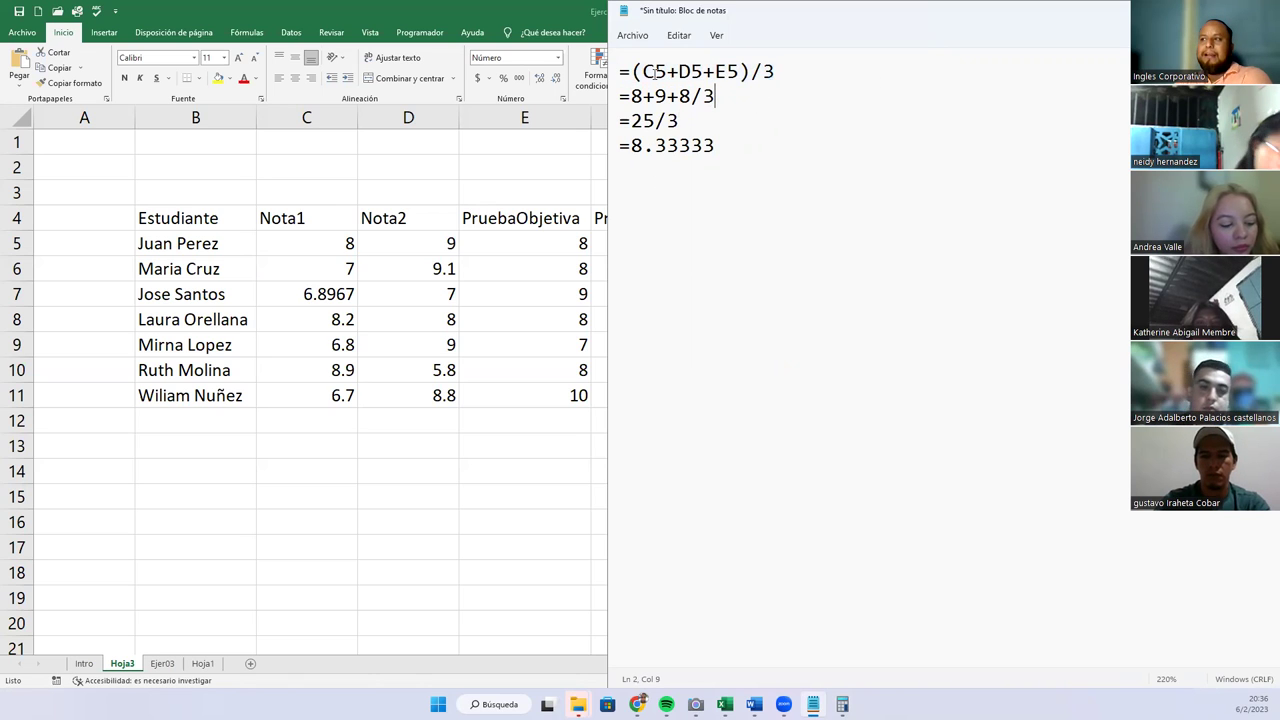
pyautogui.moveTo(642, 71)
pyautogui.mouseDown()
pyautogui.moveTo(743, 71)
pyautogui.moveTo(631, 72)
pyautogui.mouseUp()
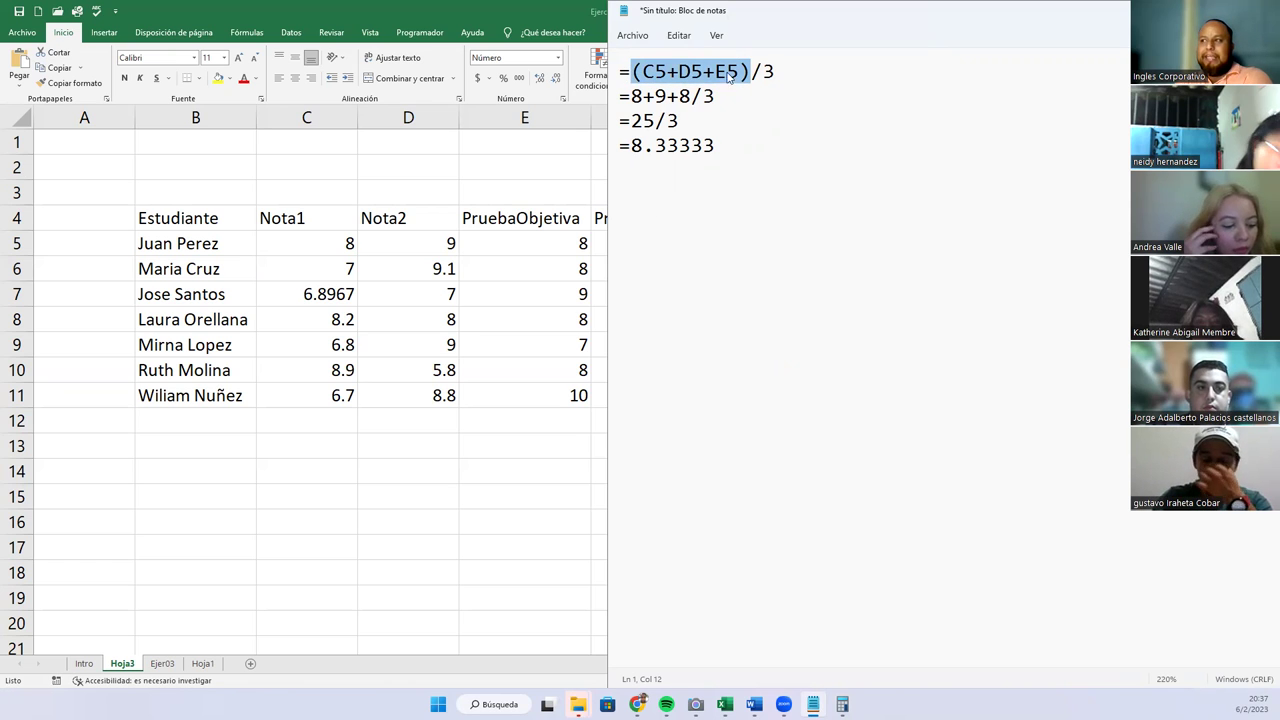
# Step: Add parentheses in Notepad so line 2 reads =(8+9+8)/3 and line 3 reads =(25)/3
pyautogui.moveTo(750, 71); pyautogui.dragTo(775, 71)
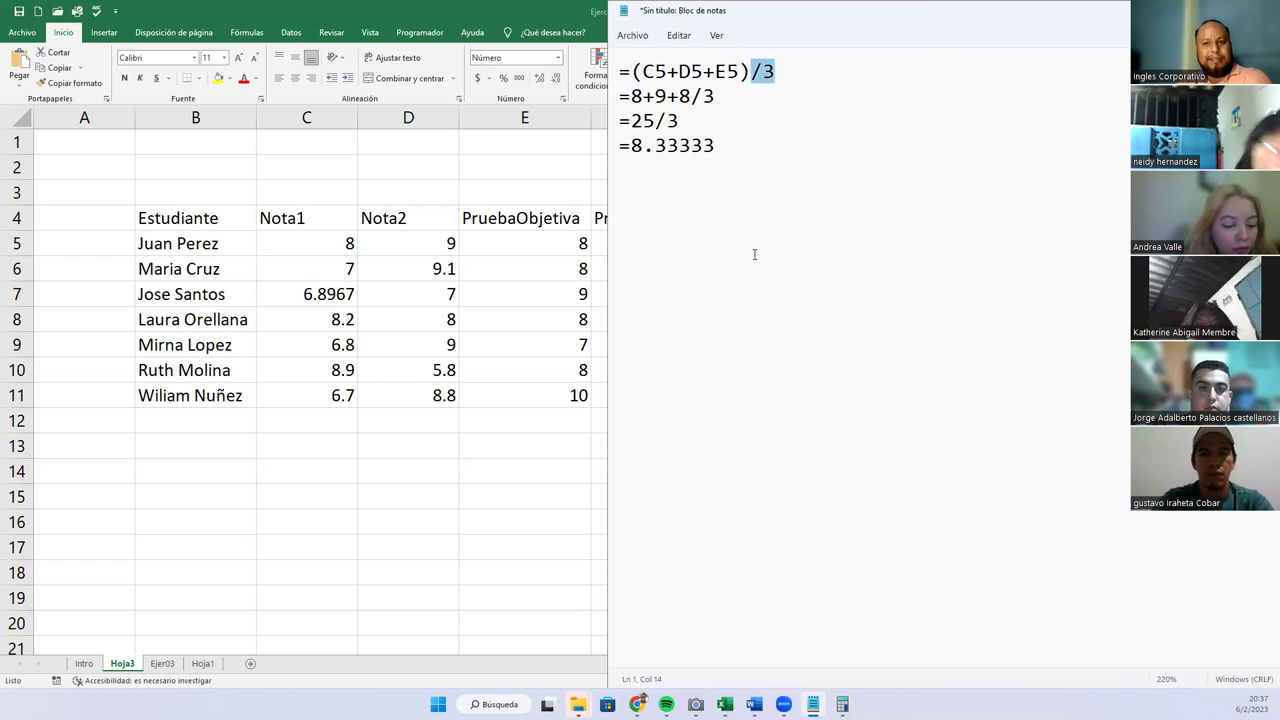
pyautogui.click(635, 96)
pyautogui.write('(')
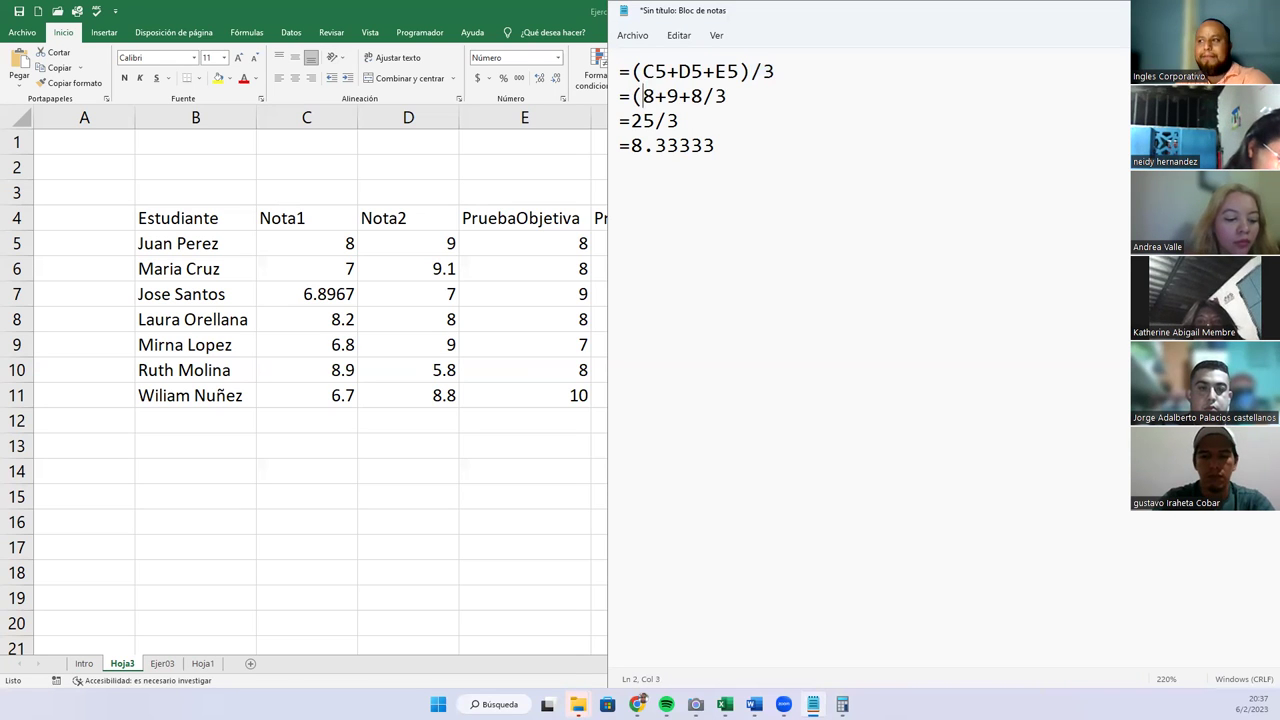
pyautogui.click(705, 96)
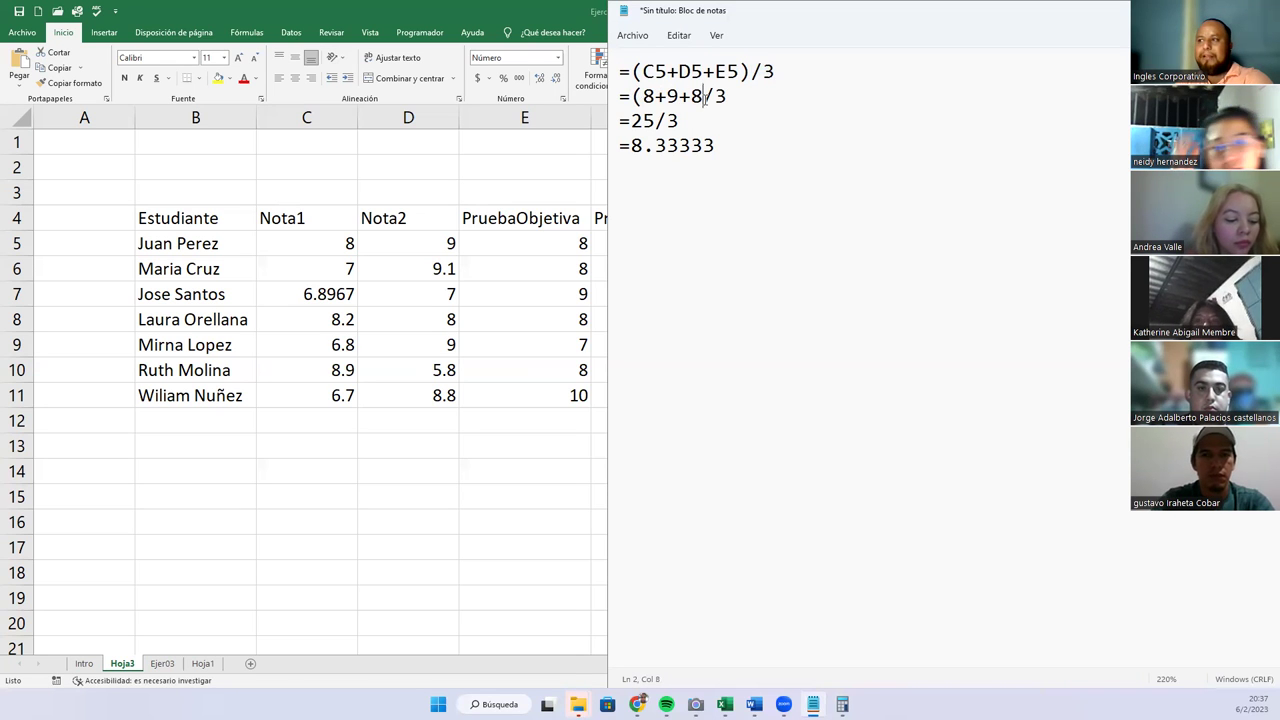
pyautogui.write(')')
pyautogui.click(655, 120)
pyautogui.write(')')
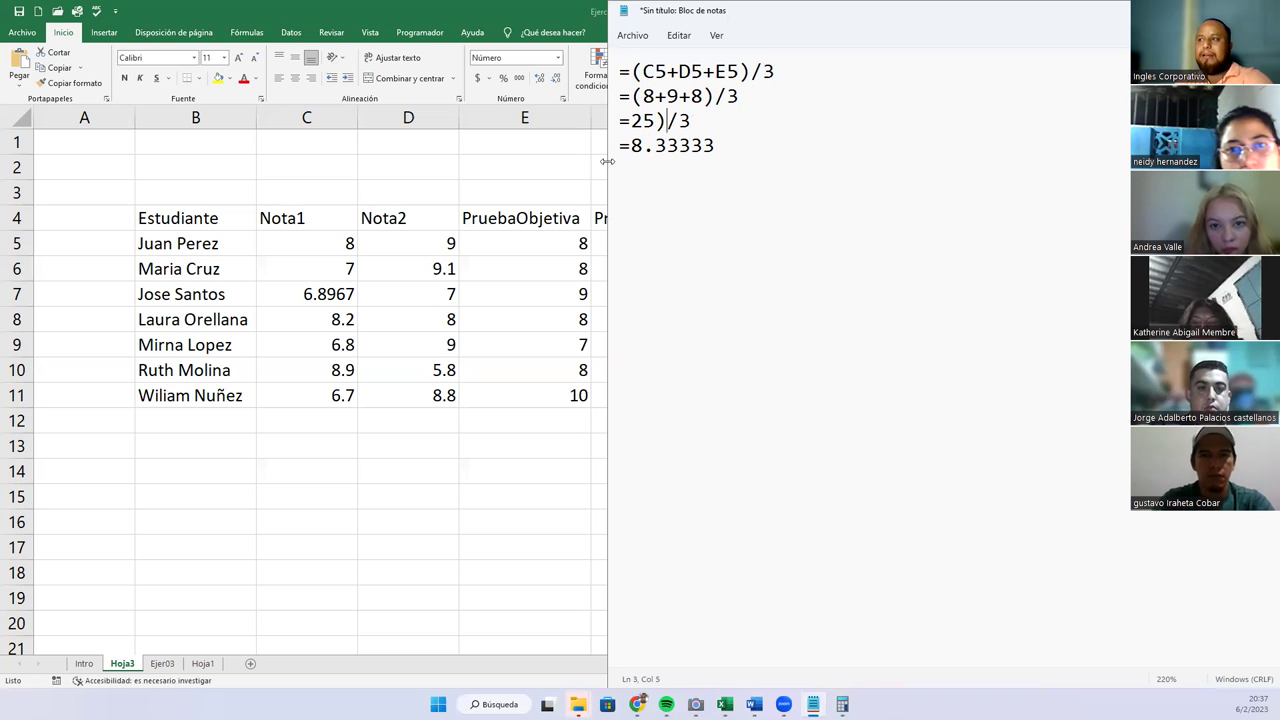
pyautogui.click(630, 120)
pyautogui.write('(')
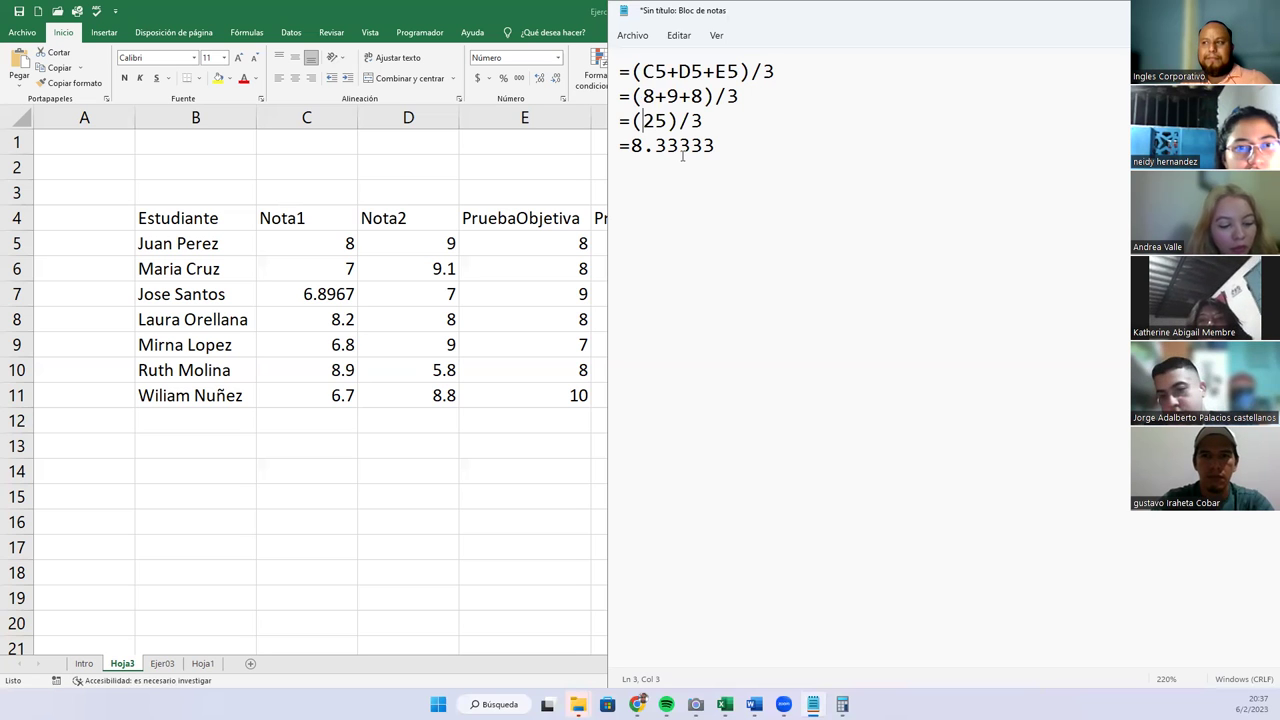
# Step: Enter the average formula =(C5+D5+E5)/3 in cell F5
pyautogui.click(540, 250)
pyautogui.click(596, 241)
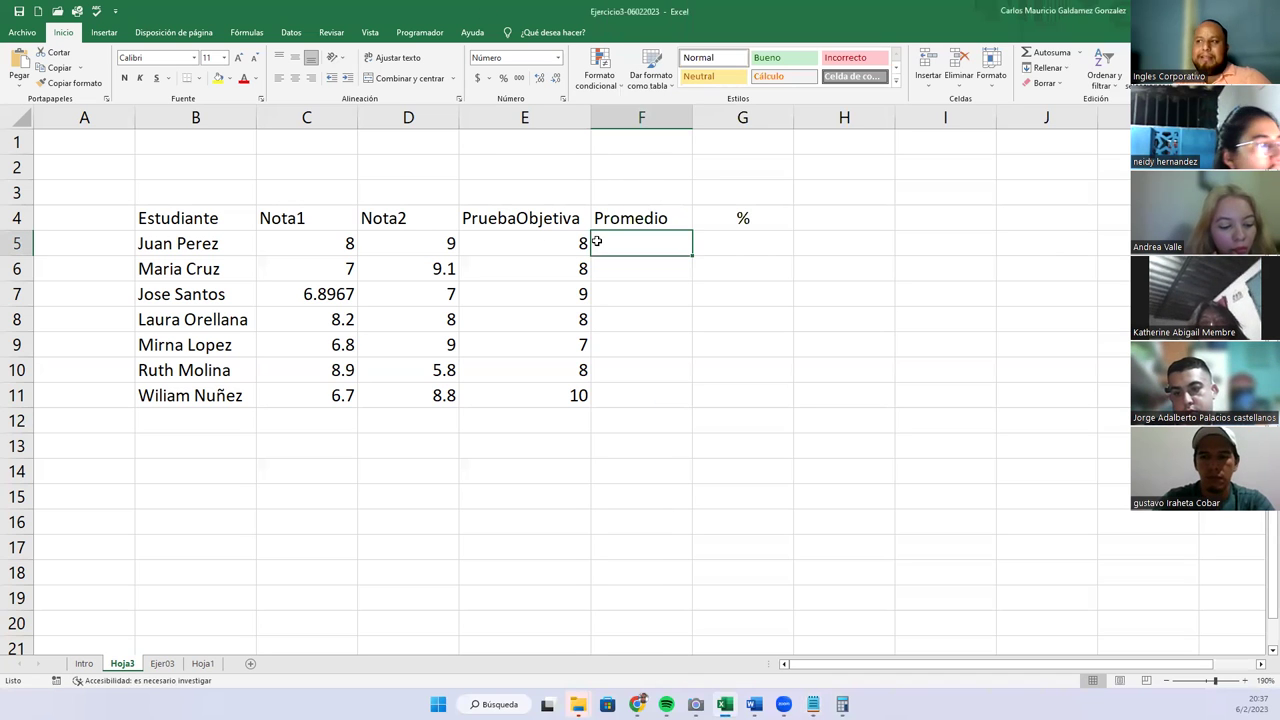
pyautogui.write('=')
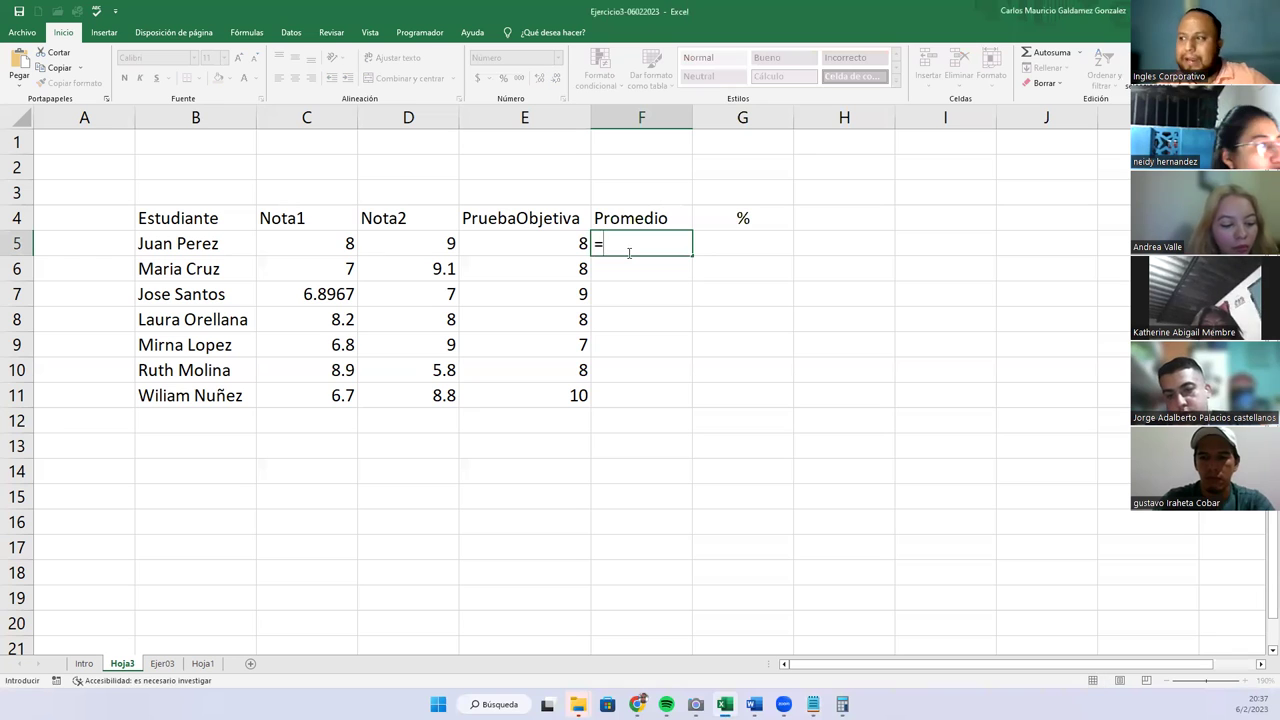
pyautogui.write('(')
pyautogui.click(314, 243)
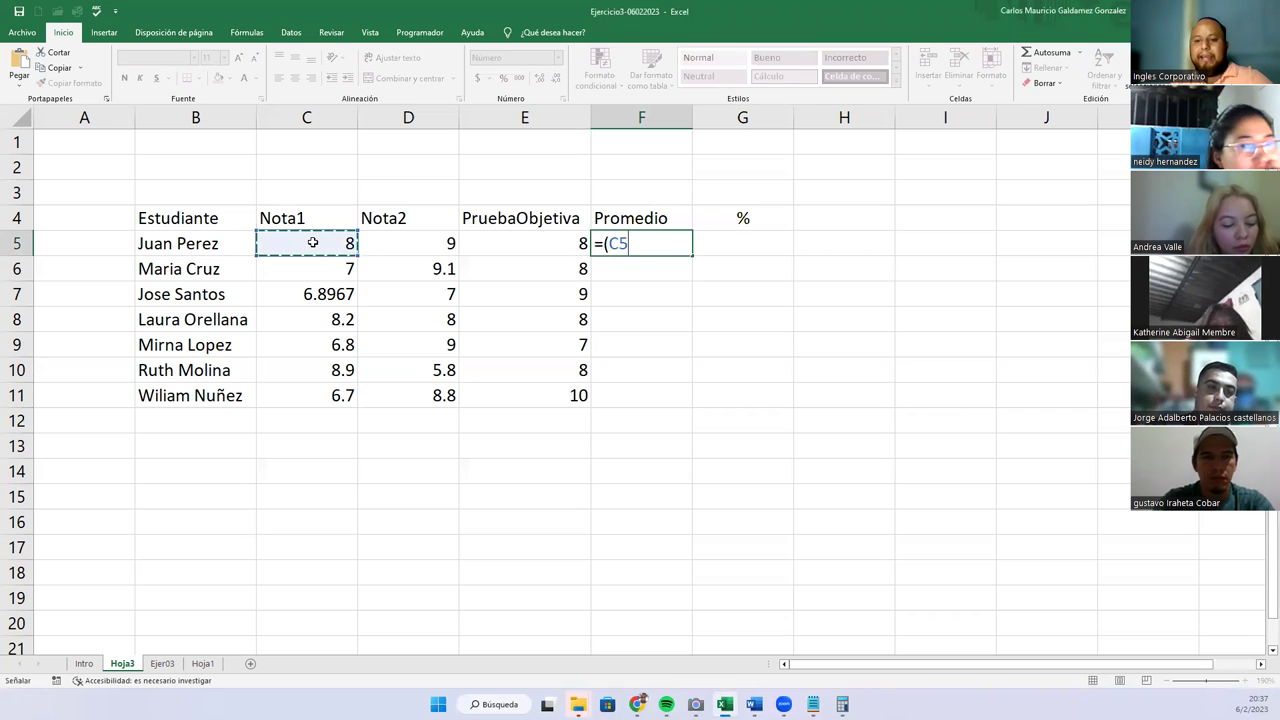
pyautogui.write(':')
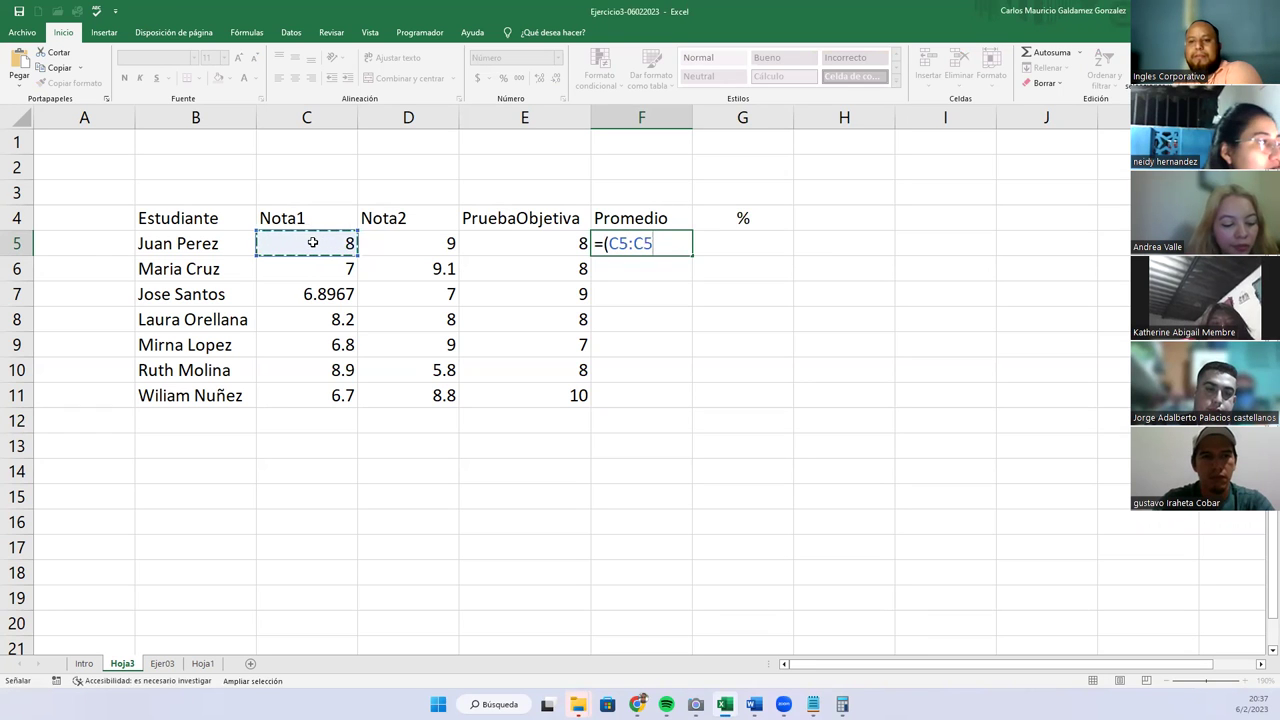
pyautogui.write('C+')
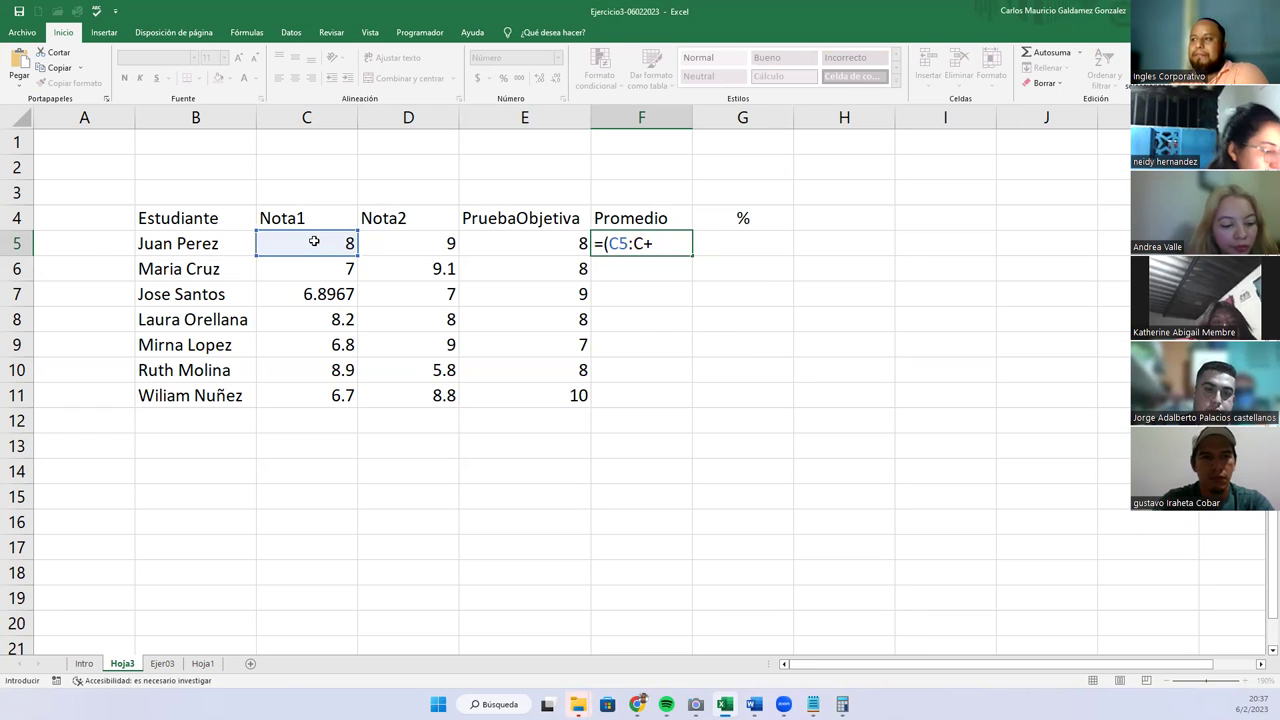
pyautogui.press('BackSpace')
pyautogui.press('BackSpace')
pyautogui.press('BackSpace')
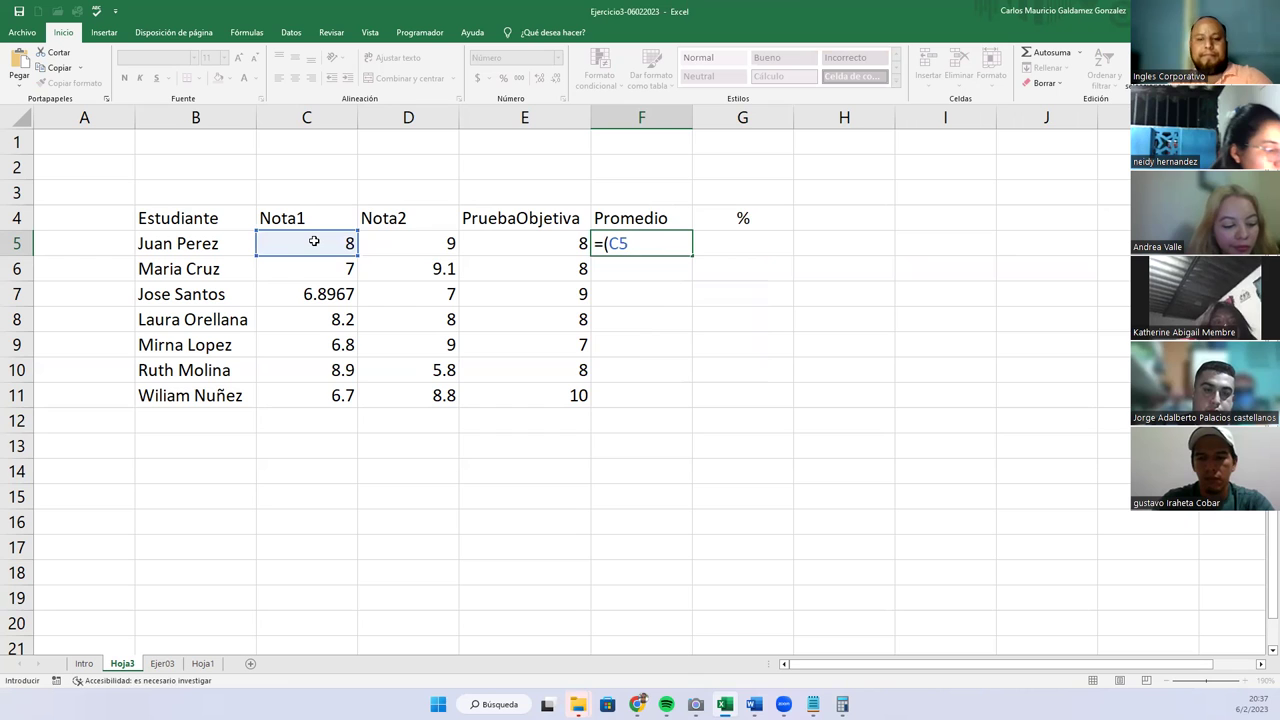
pyautogui.click(386, 245)
pyautogui.write('+')
pyautogui.click(502, 245)
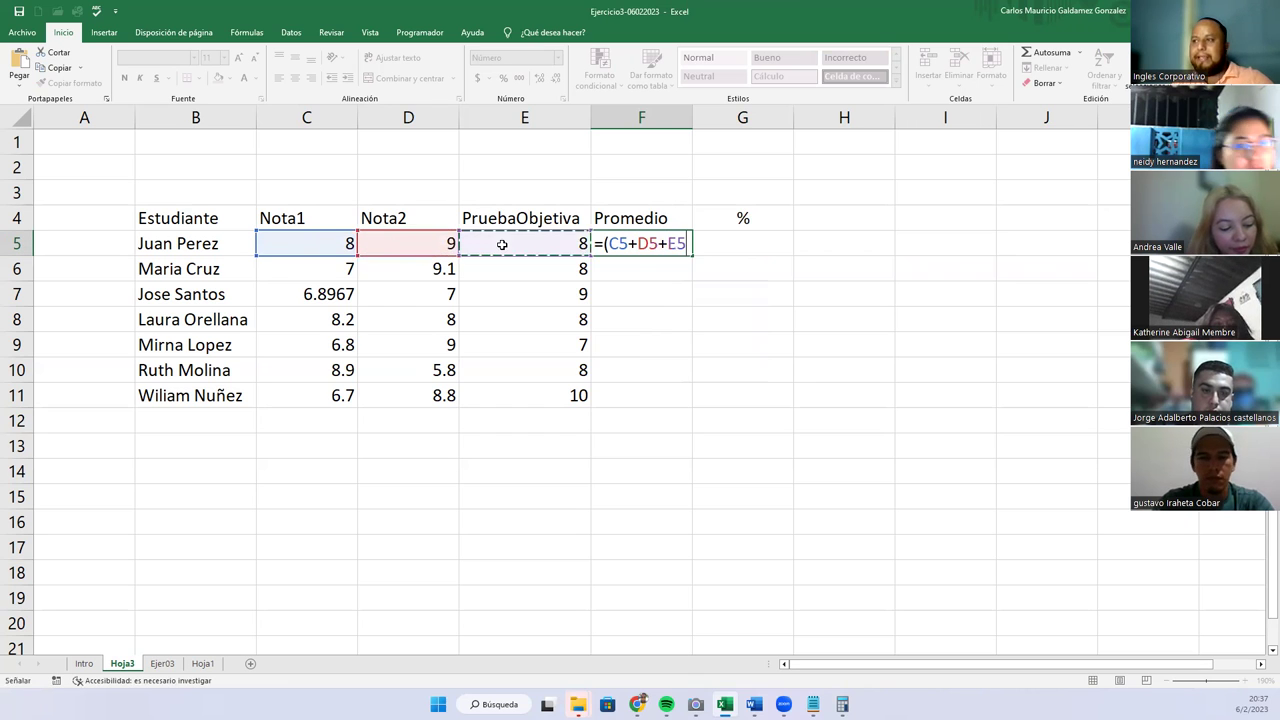
pyautogui.write(')/3')
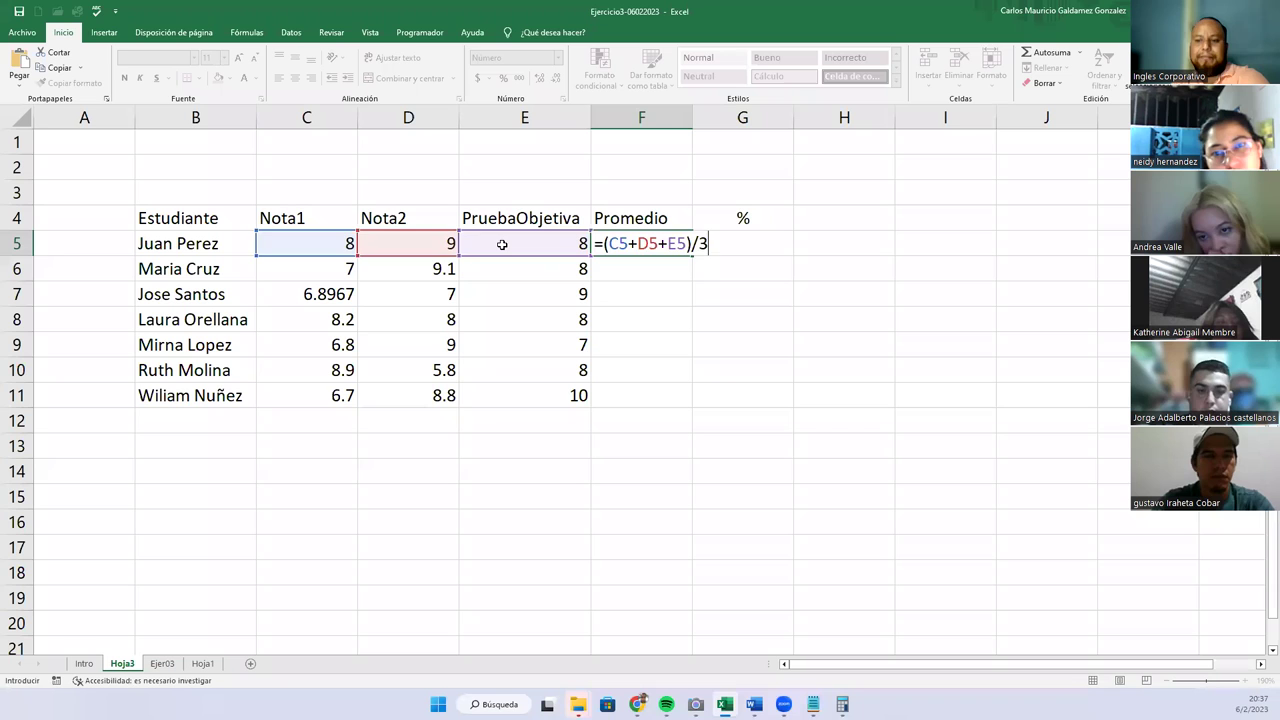
pyautogui.press('Return')
# Step: Copy the F5 average formula down to F11 and check the formula in F5
pyautogui.click(678, 245)
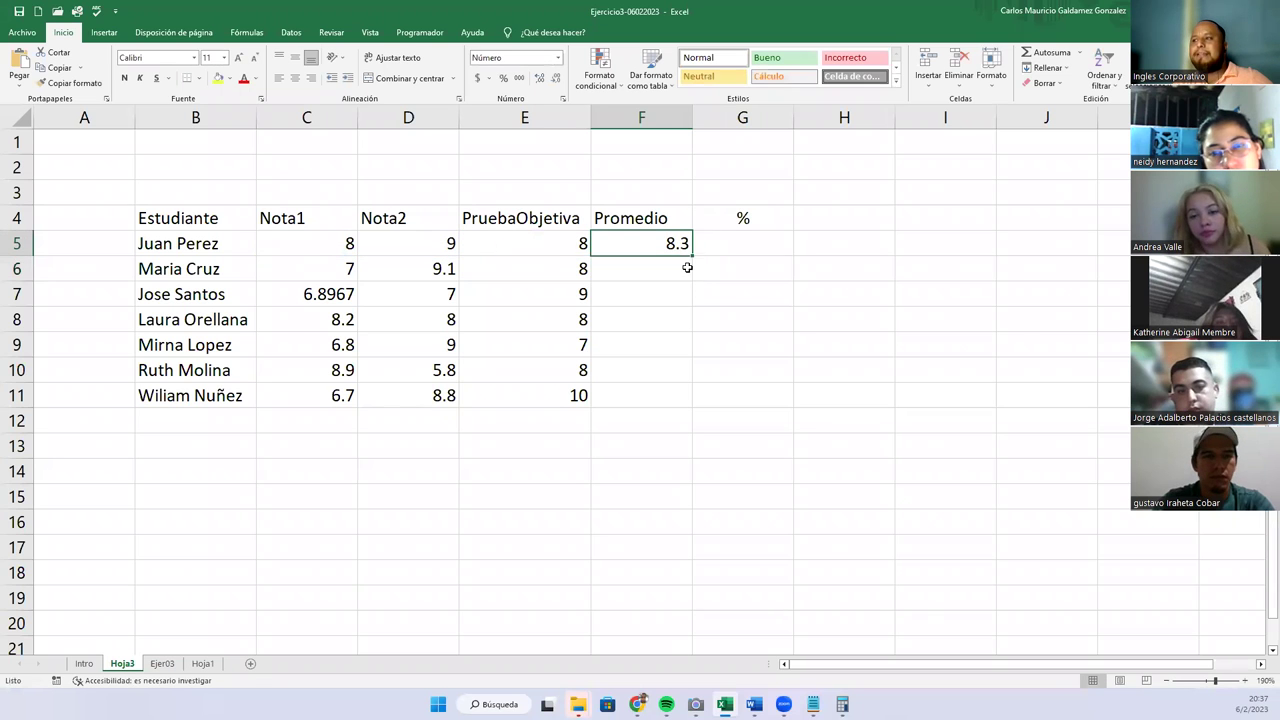
pyautogui.doubleClick(689, 256)
pyautogui.click(622, 392)
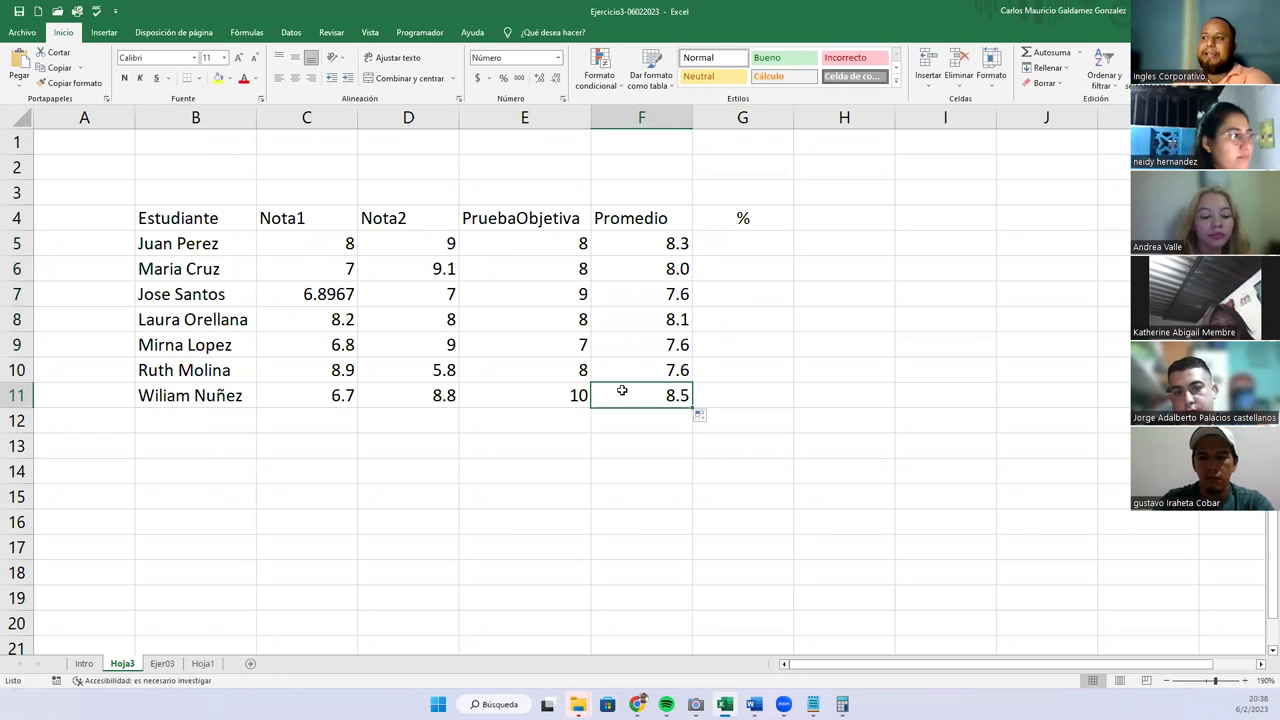
pyautogui.click(628, 248)
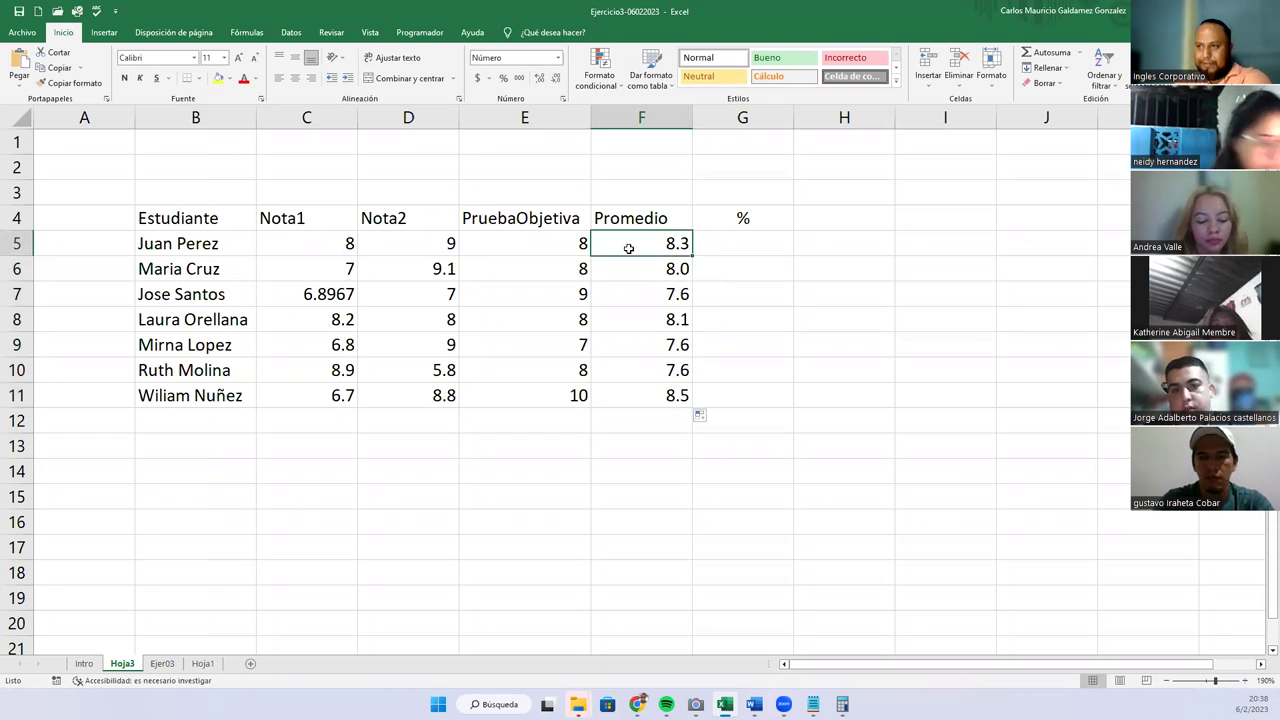
pyautogui.doubleClick(628, 248)
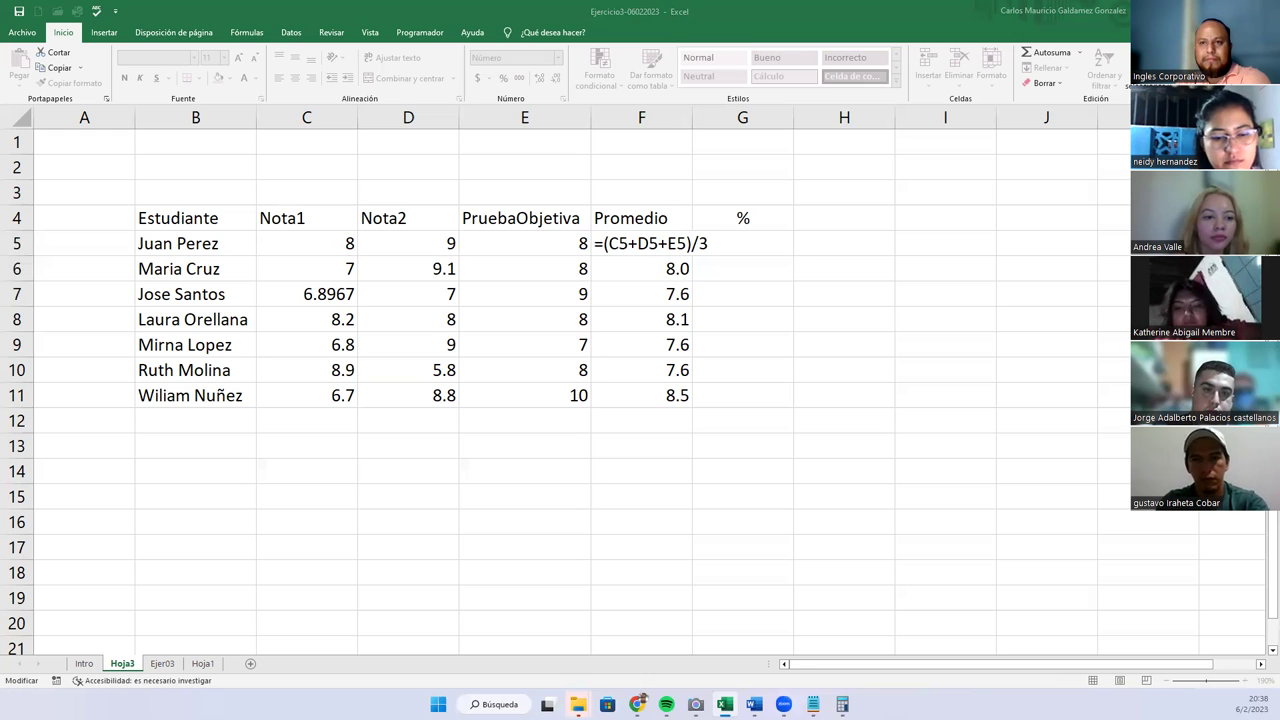
pyautogui.click(708, 243)
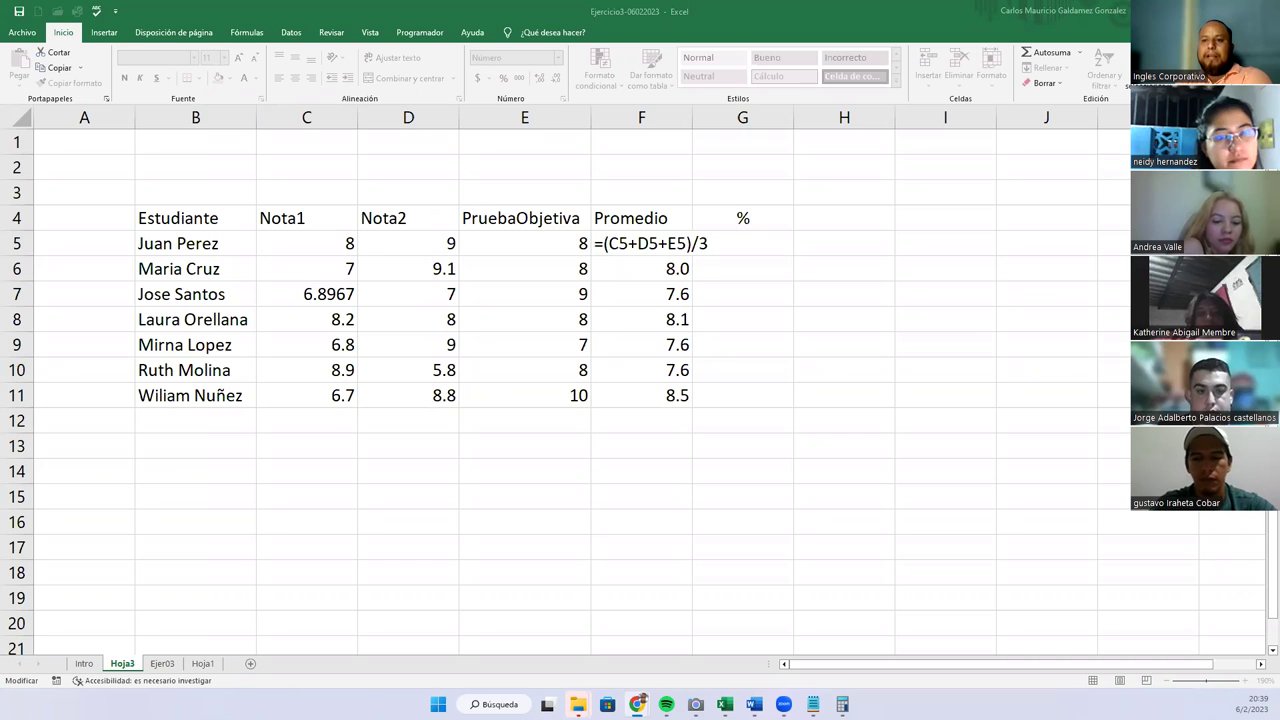
pyautogui.click(706, 243)
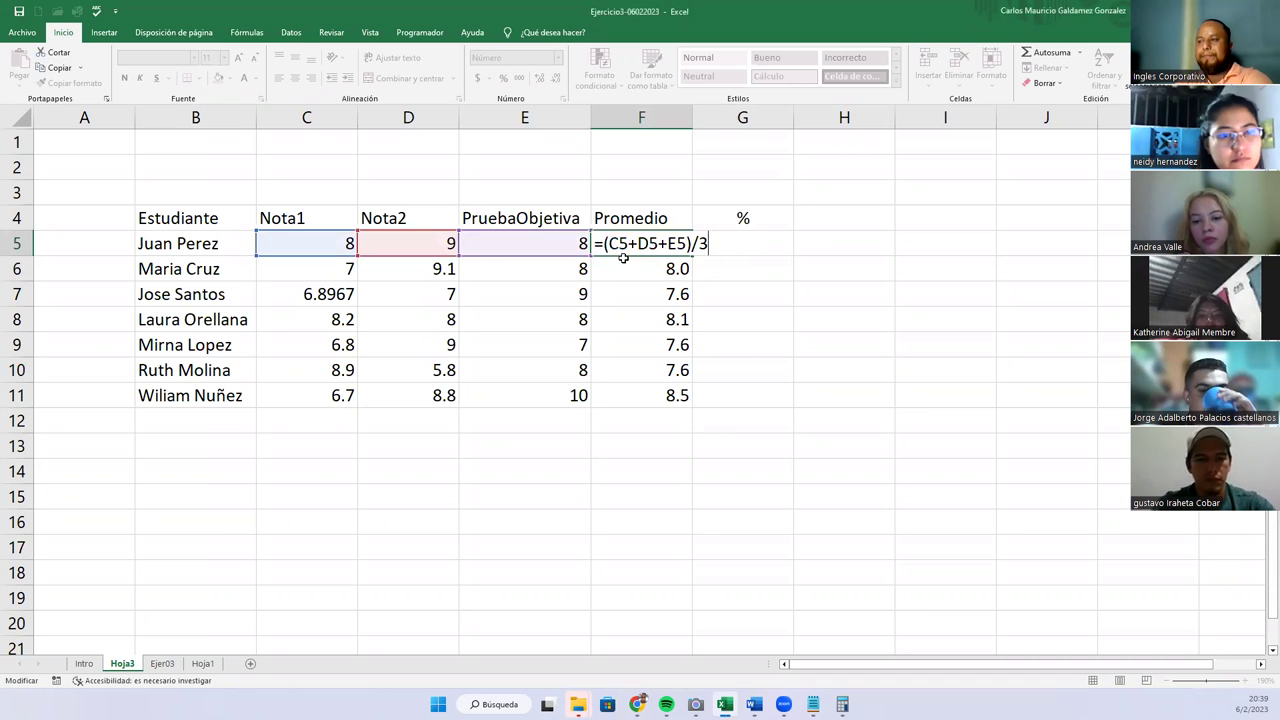
pyautogui.press('Return')
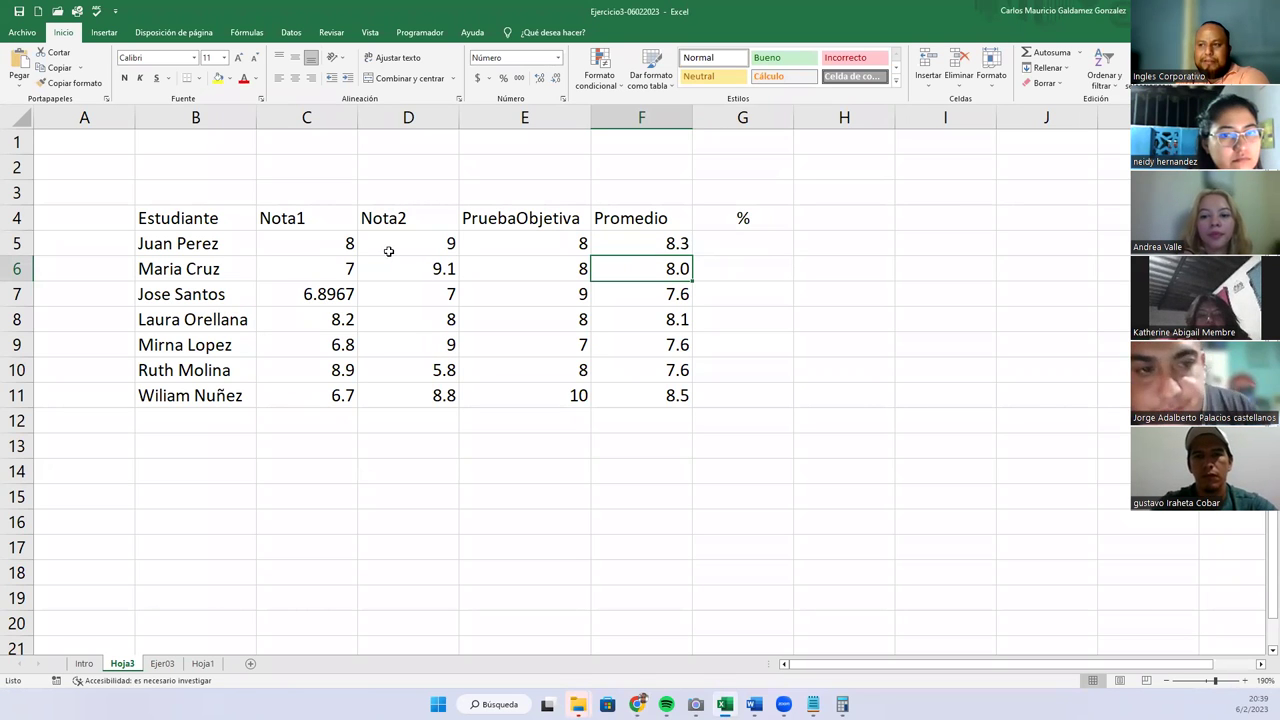
# Step: Select the grades and averages block C5:F11
pyautogui.moveTo(313, 244)
pyautogui.mouseDown()
pyautogui.moveTo(537, 411)
pyautogui.moveTo(531, 383)
pyautogui.mouseUp()
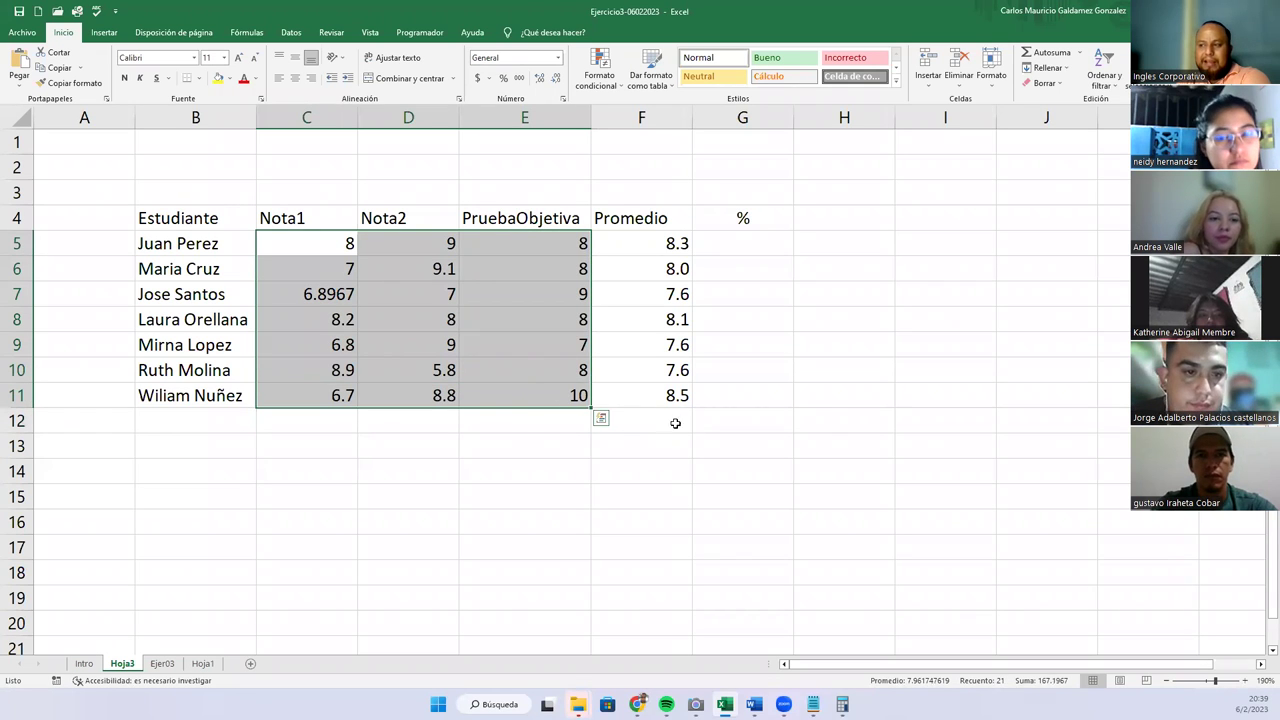
pyautogui.moveTo(658, 404); pyautogui.dragTo(647, 250)
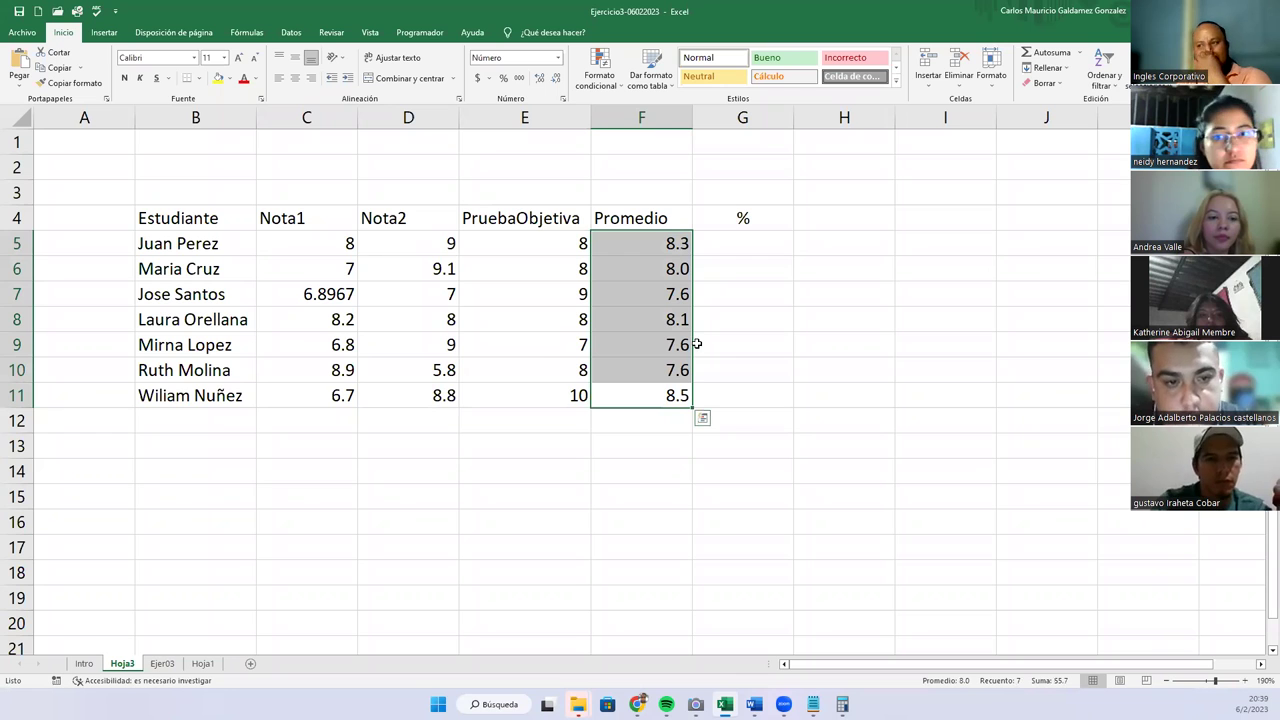
pyautogui.click(330, 242)
pyautogui.click(320, 262)
pyautogui.click(306, 303)
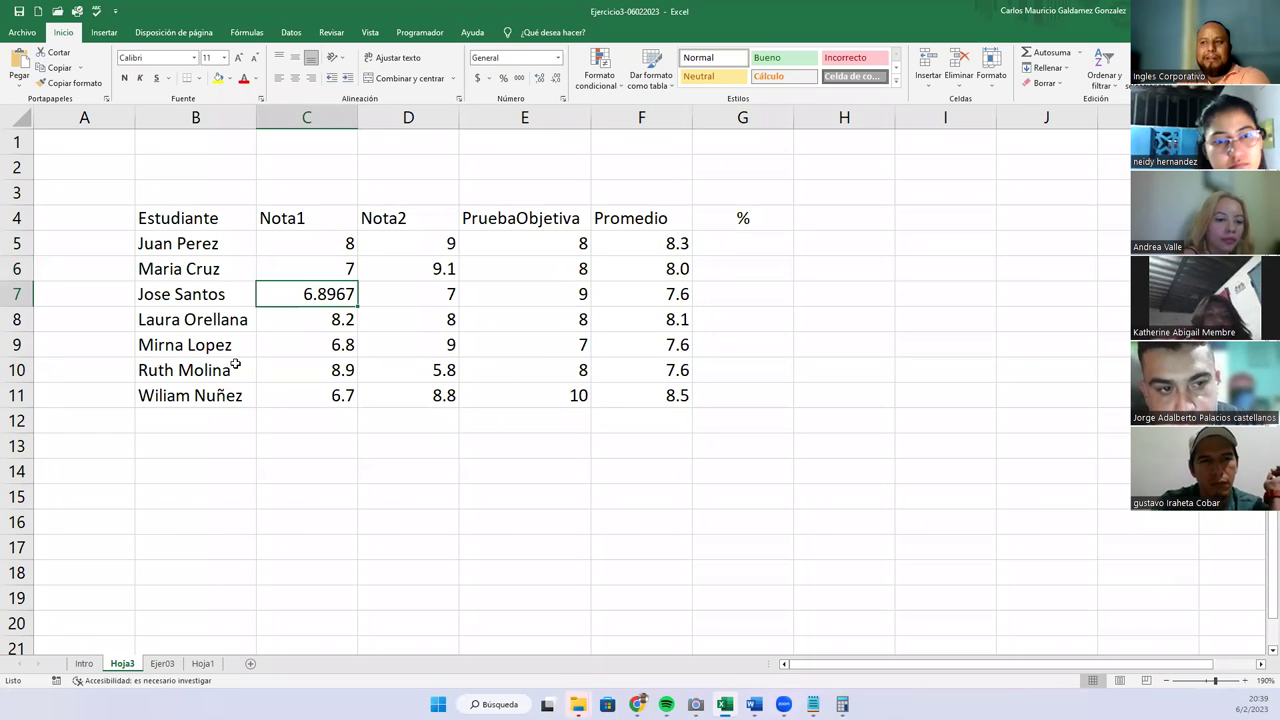
pyautogui.moveTo(309, 323); pyautogui.dragTo(335, 400)
pyautogui.moveTo(430, 396); pyautogui.dragTo(423, 370)
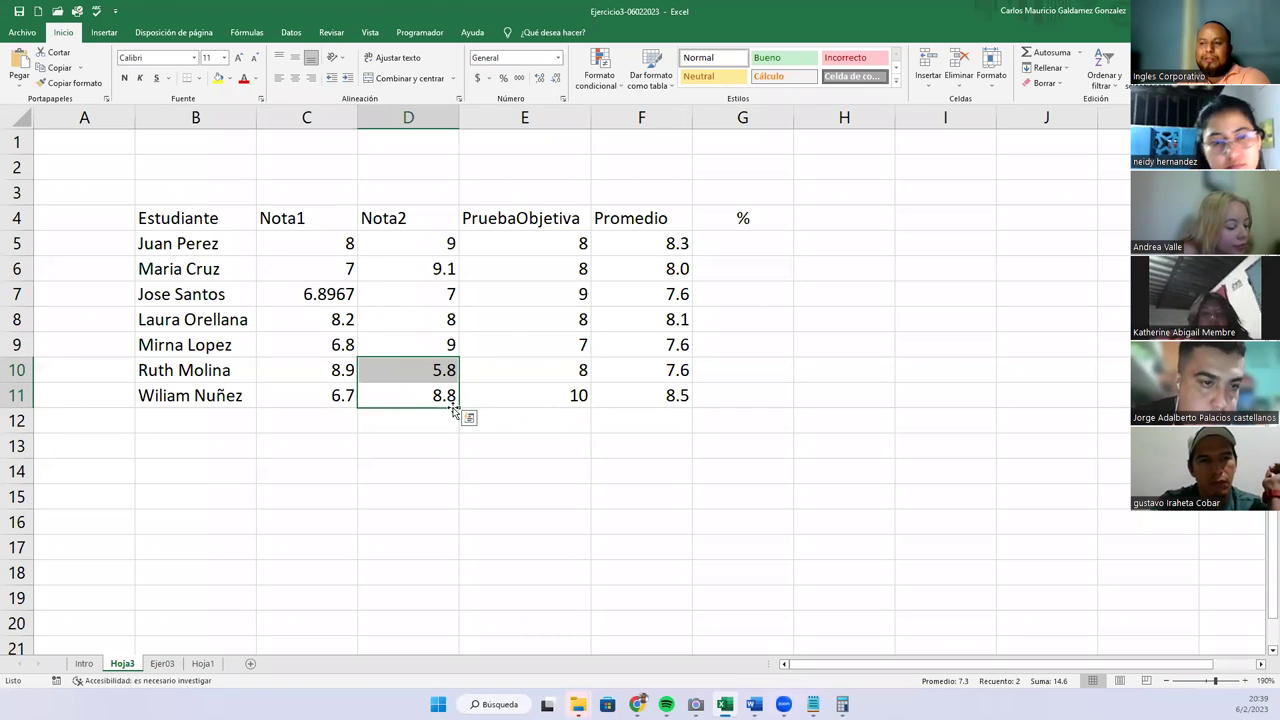
pyautogui.moveTo(543, 398); pyautogui.dragTo(549, 241)
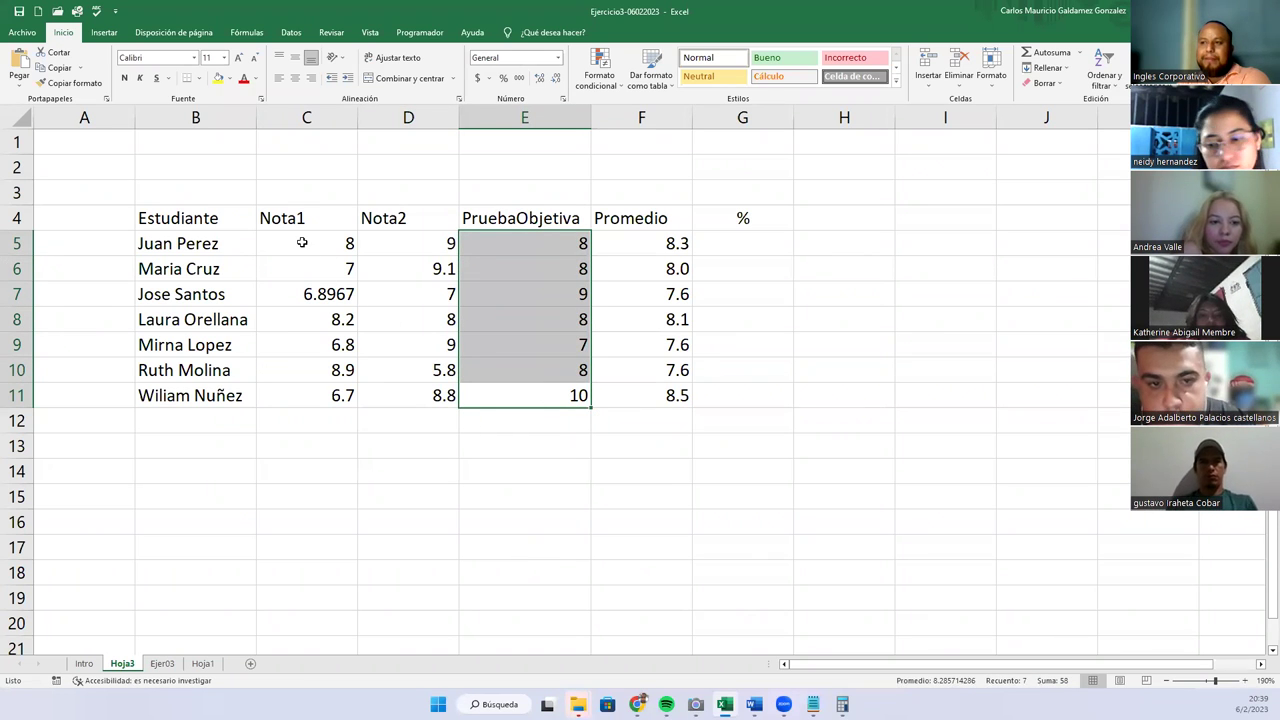
pyautogui.moveTo(302, 243); pyautogui.dragTo(613, 401)
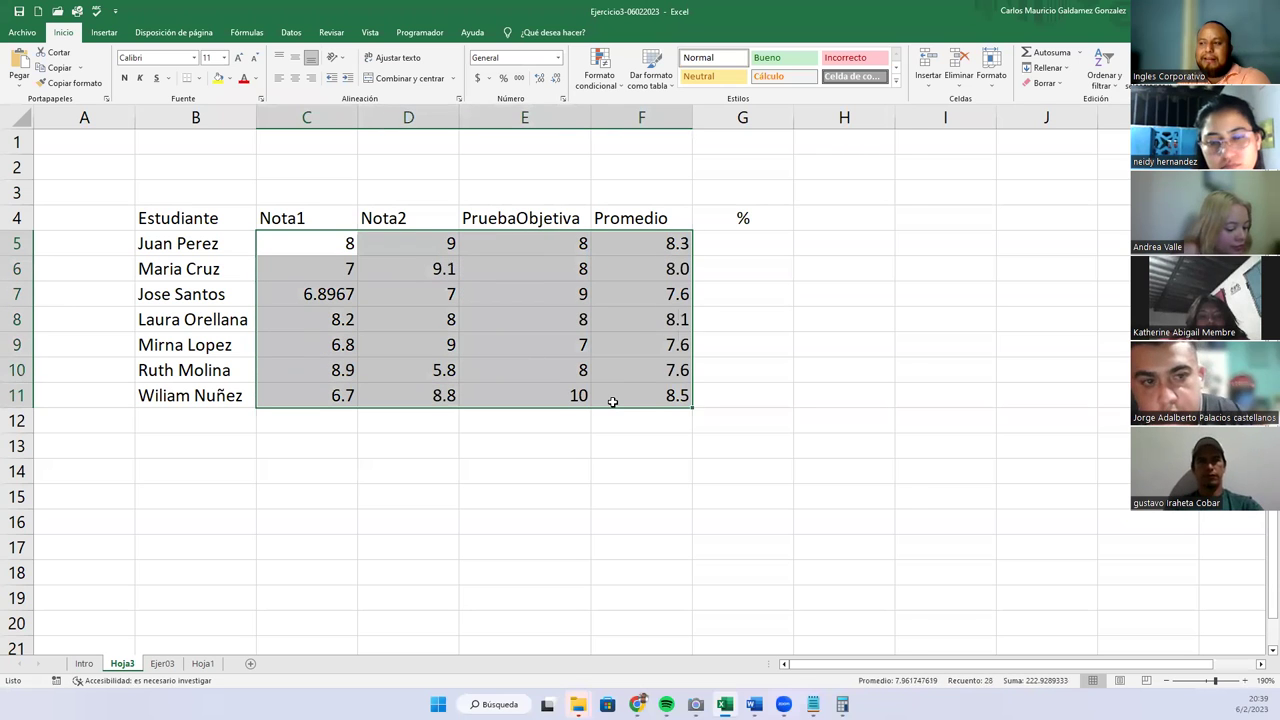
# Step: Apply the Número format to C5:F11 and reduce it to one decimal place
pyautogui.click(557, 58)
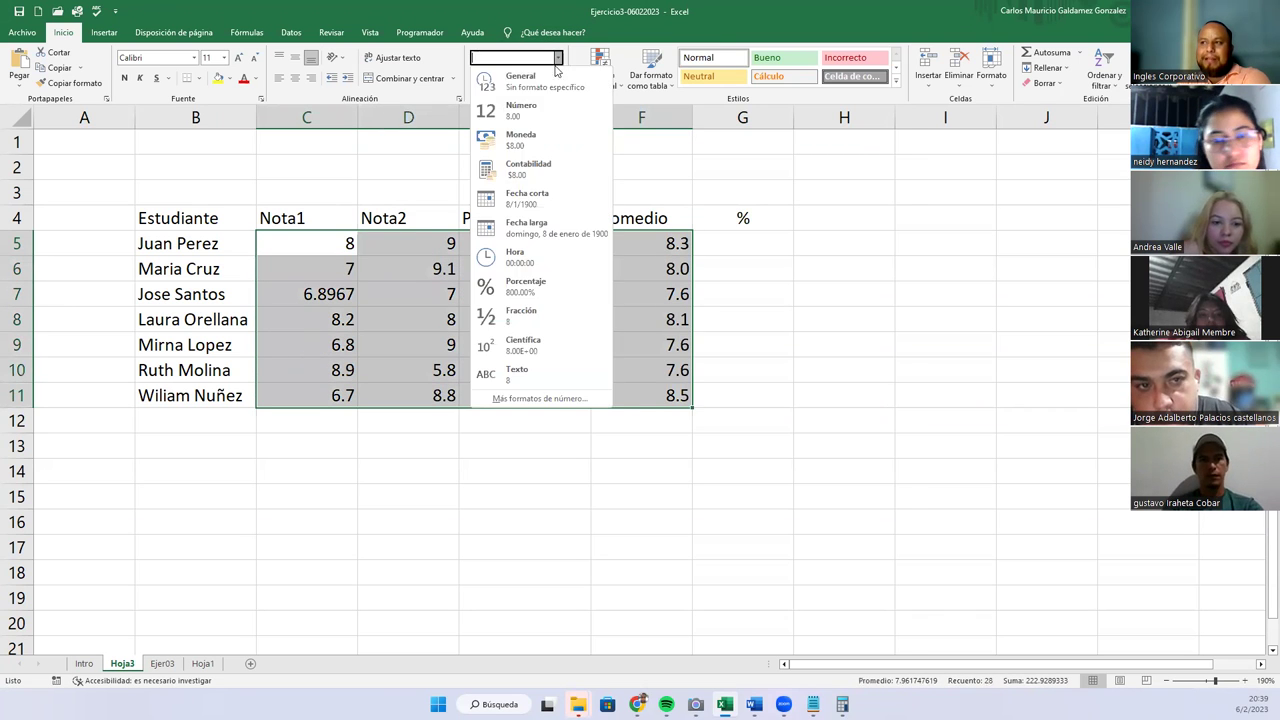
pyautogui.click(521, 110)
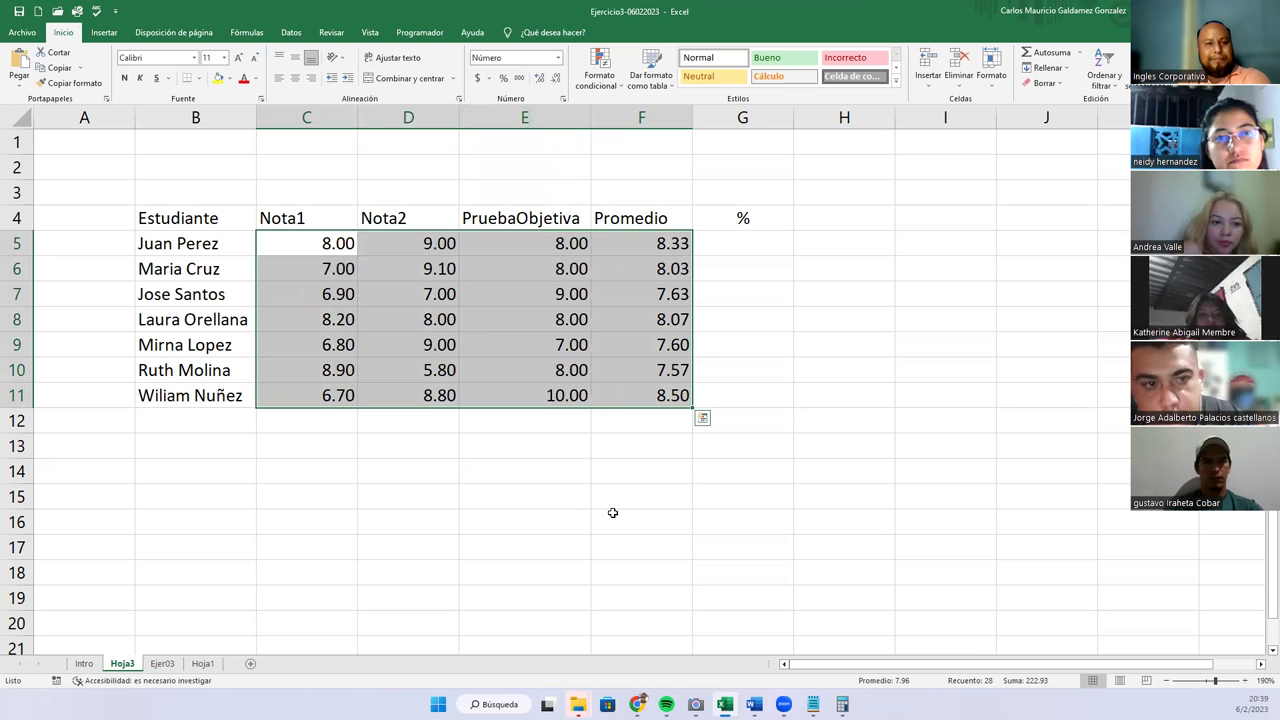
pyautogui.click(537, 394)
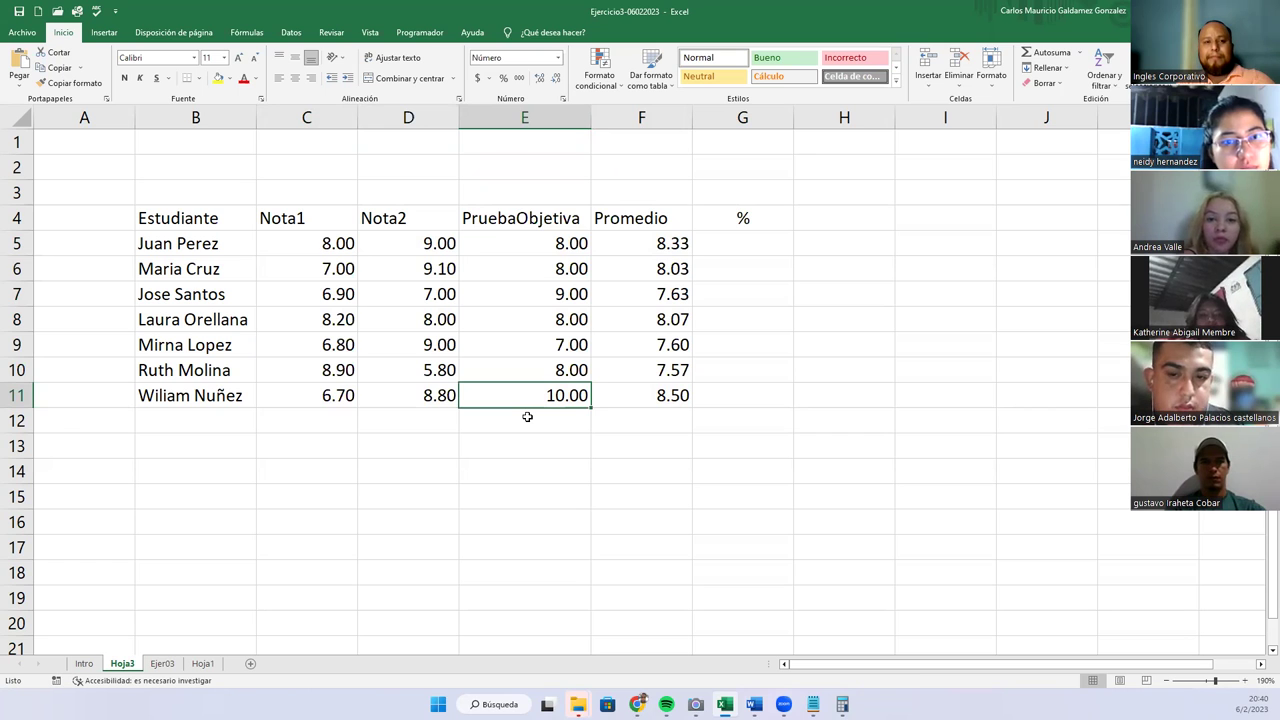
pyautogui.click(309, 240)
pyautogui.moveTo(518, 303); pyautogui.dragTo(680, 398)
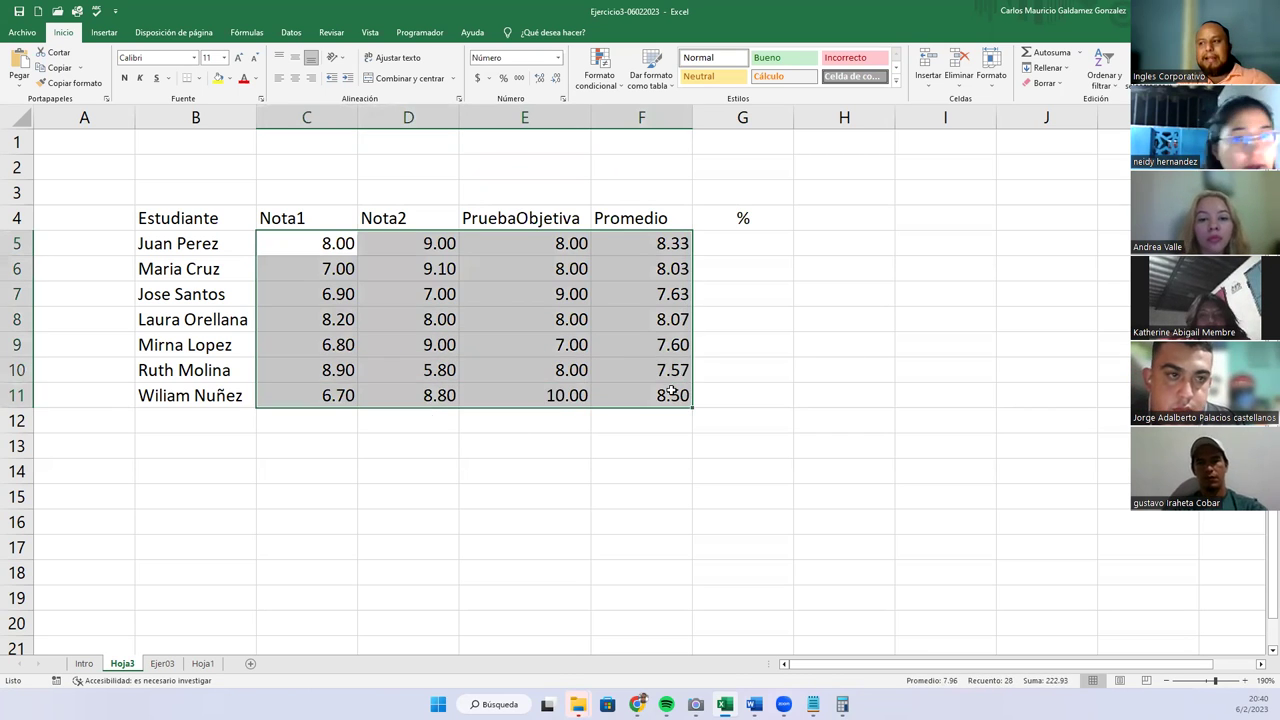
pyautogui.click(551, 82)
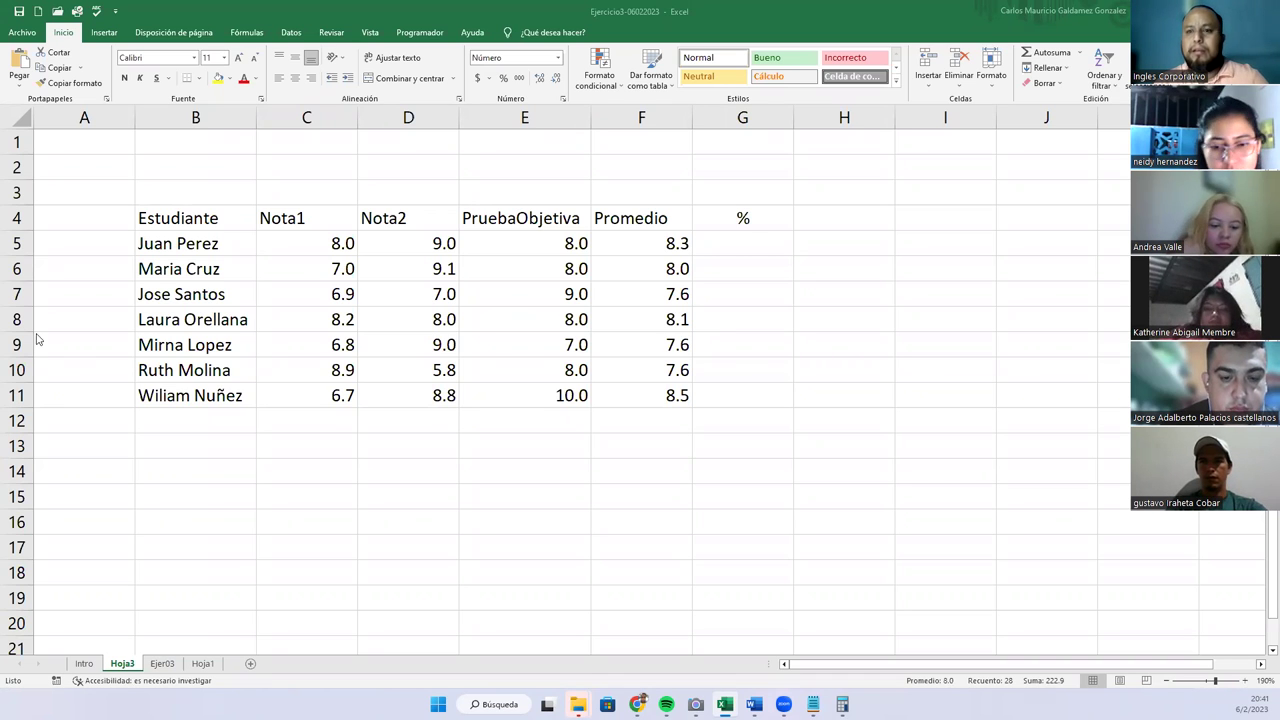
pyautogui.hotkey('ctrl', 'shift', 'Right')
pyautogui.hotkey('ctrl', 'shift', 'Down')
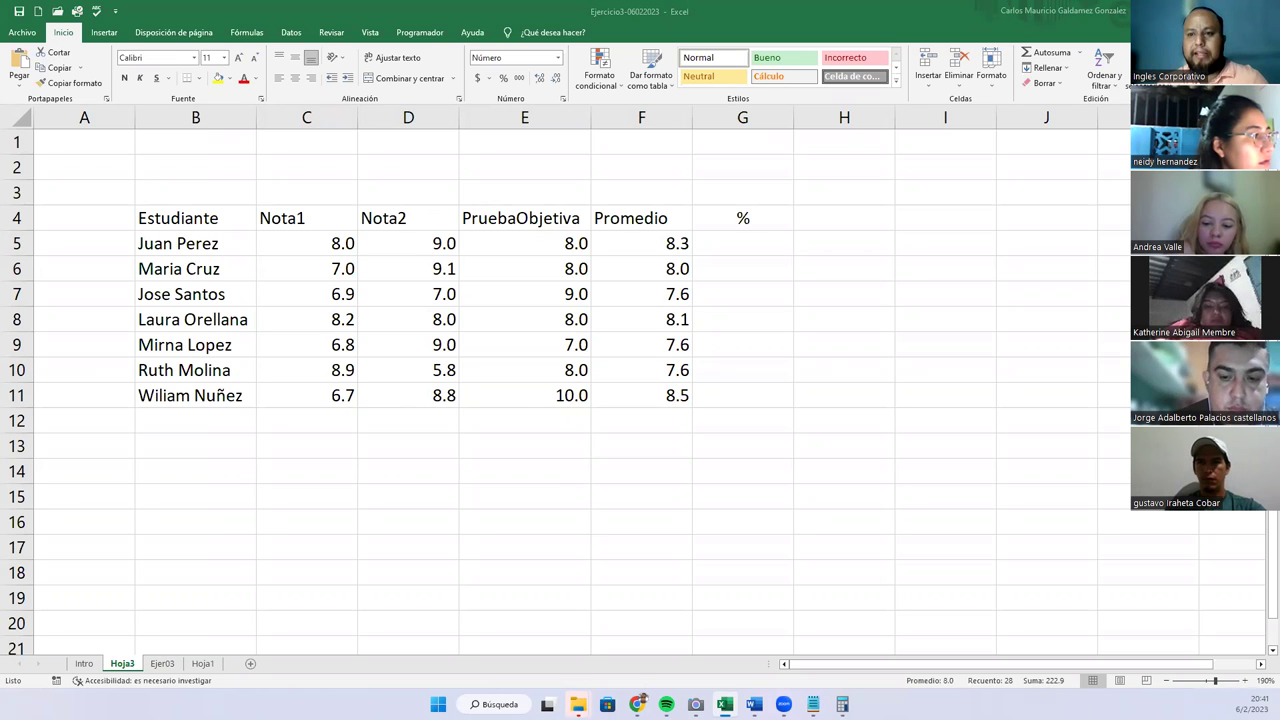
# Step: Review the average formula in F5 and confirm it unchanged
pyautogui.click(571, 373)
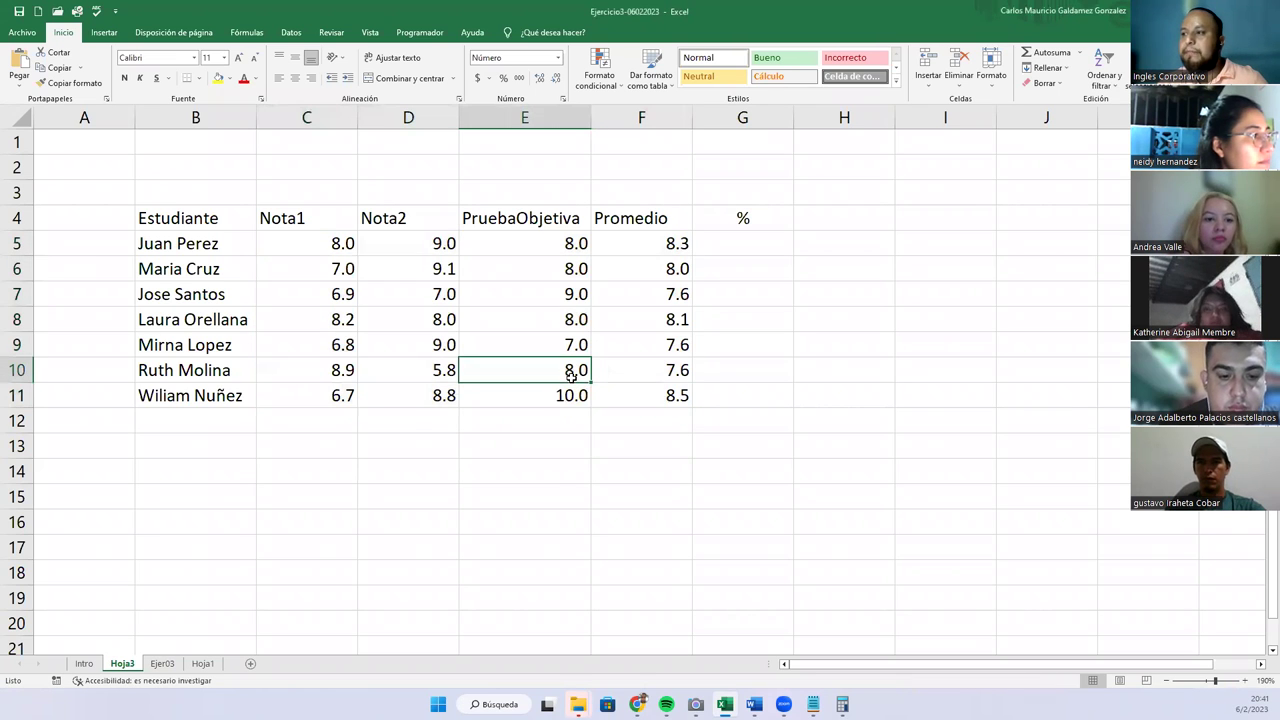
pyautogui.click(288, 251)
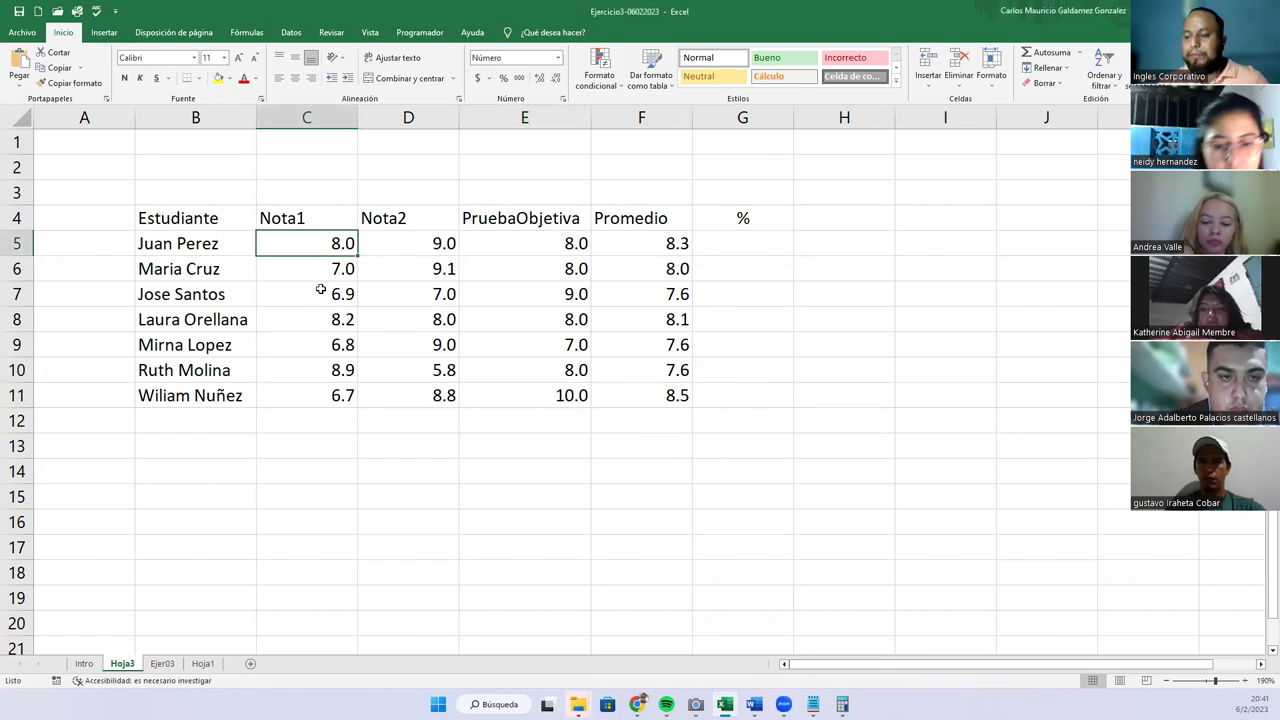
pyautogui.click(638, 241)
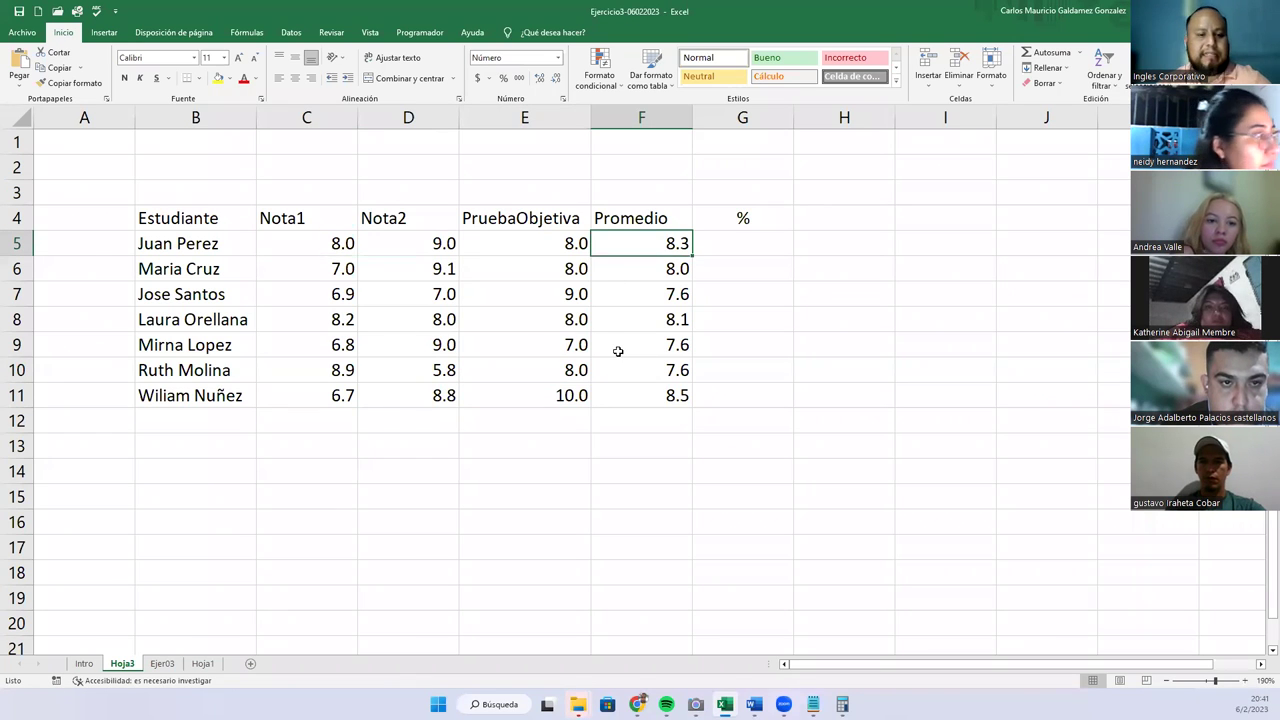
pyautogui.press('F2')
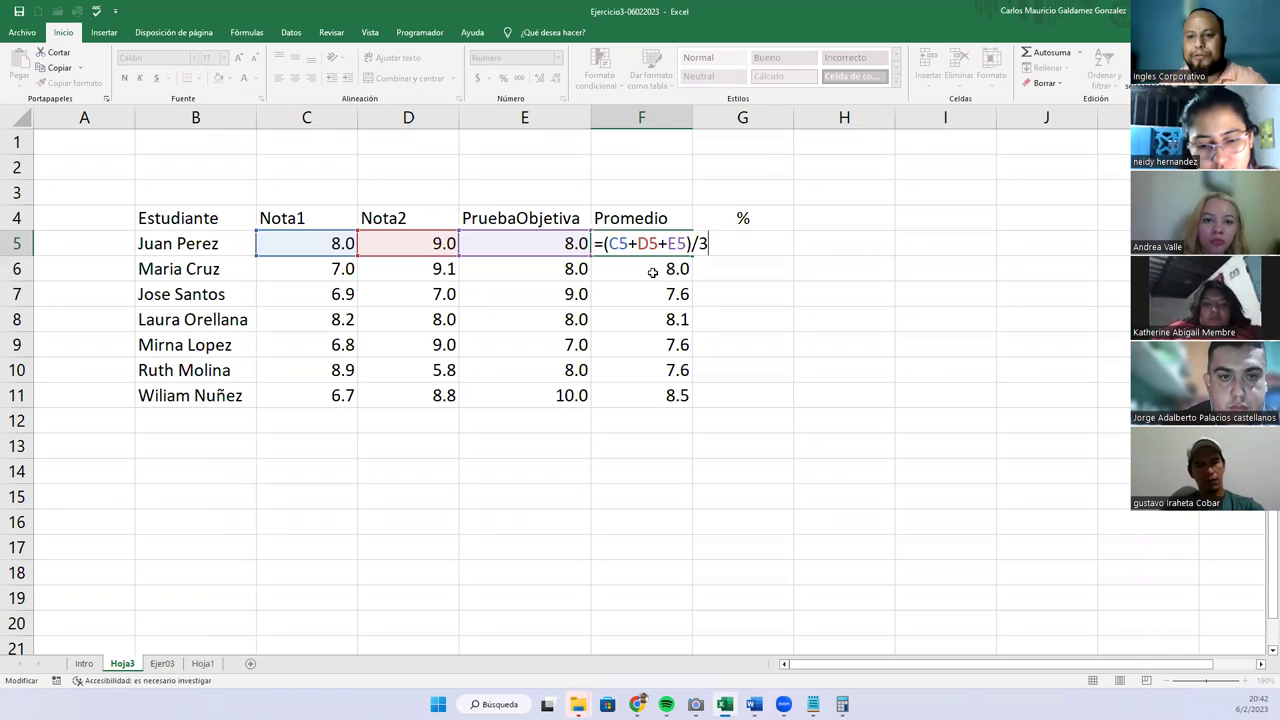
pyautogui.press('Return')
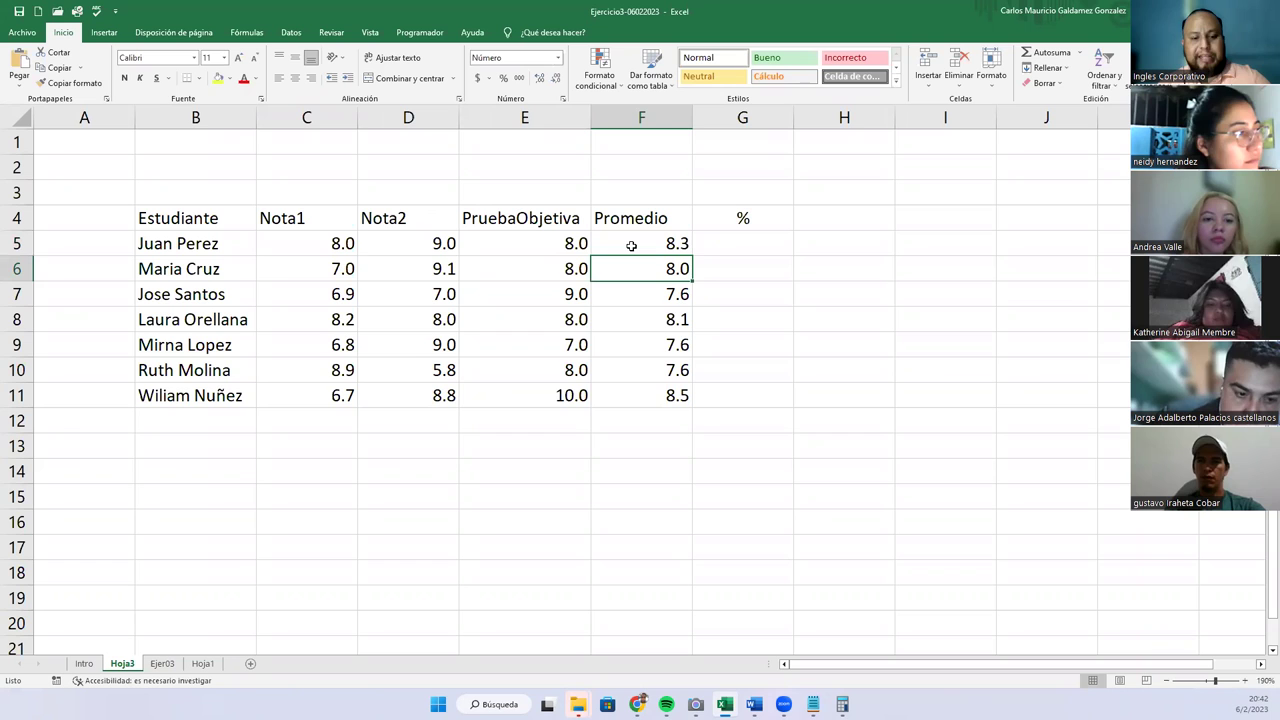
# Step: Undo the earlier formatting and fill to restore the raw grade values
pyautogui.click(631, 245)
pyautogui.hotkey('ctrl', 'z')
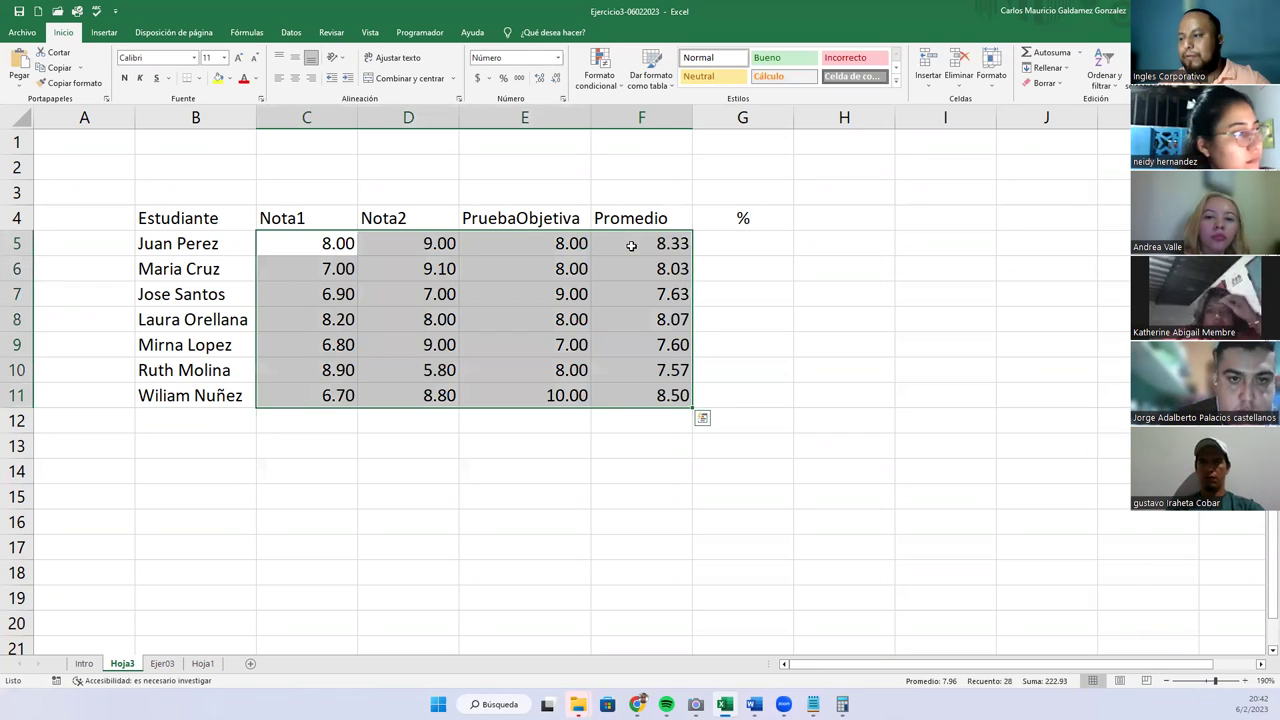
pyautogui.hotkey('ctrl', 'z')
pyautogui.hotkey('ctrl', 'z')
pyautogui.hotkey('ctrl', 'z')
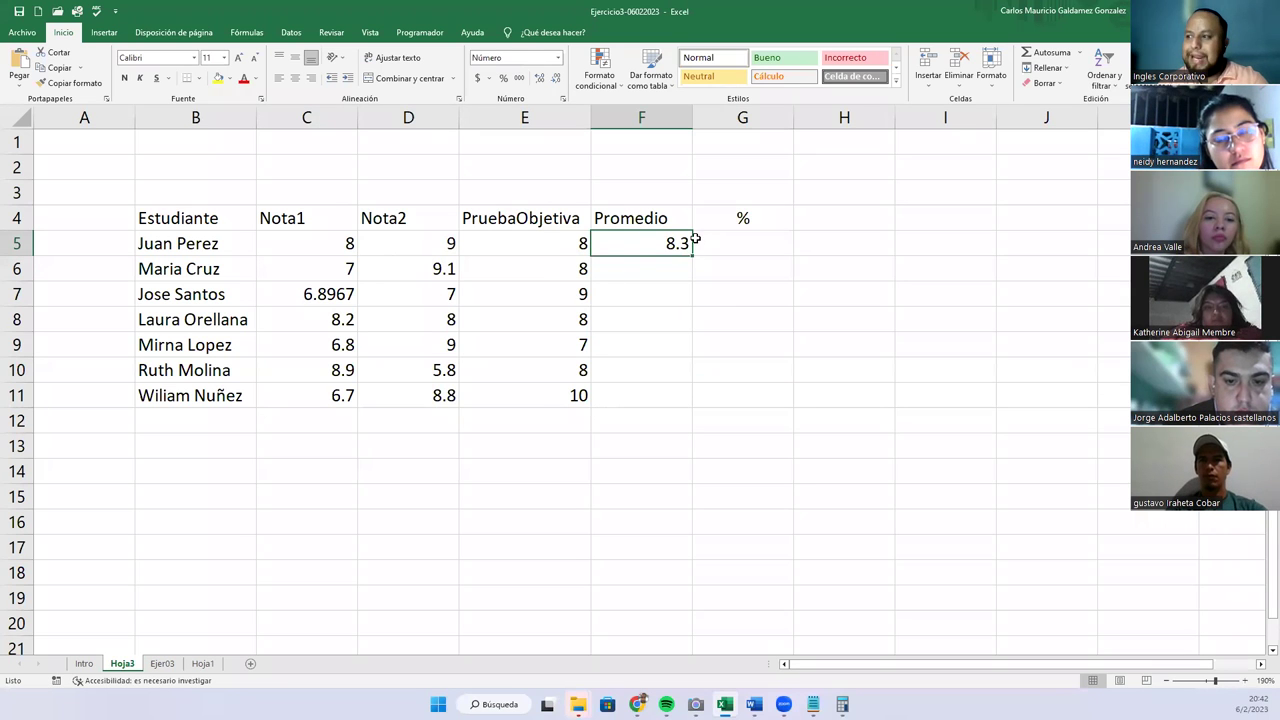
# Step: Fill the F5 average formula down to F11
pyautogui.moveTo(634, 243); pyautogui.dragTo(623, 399)
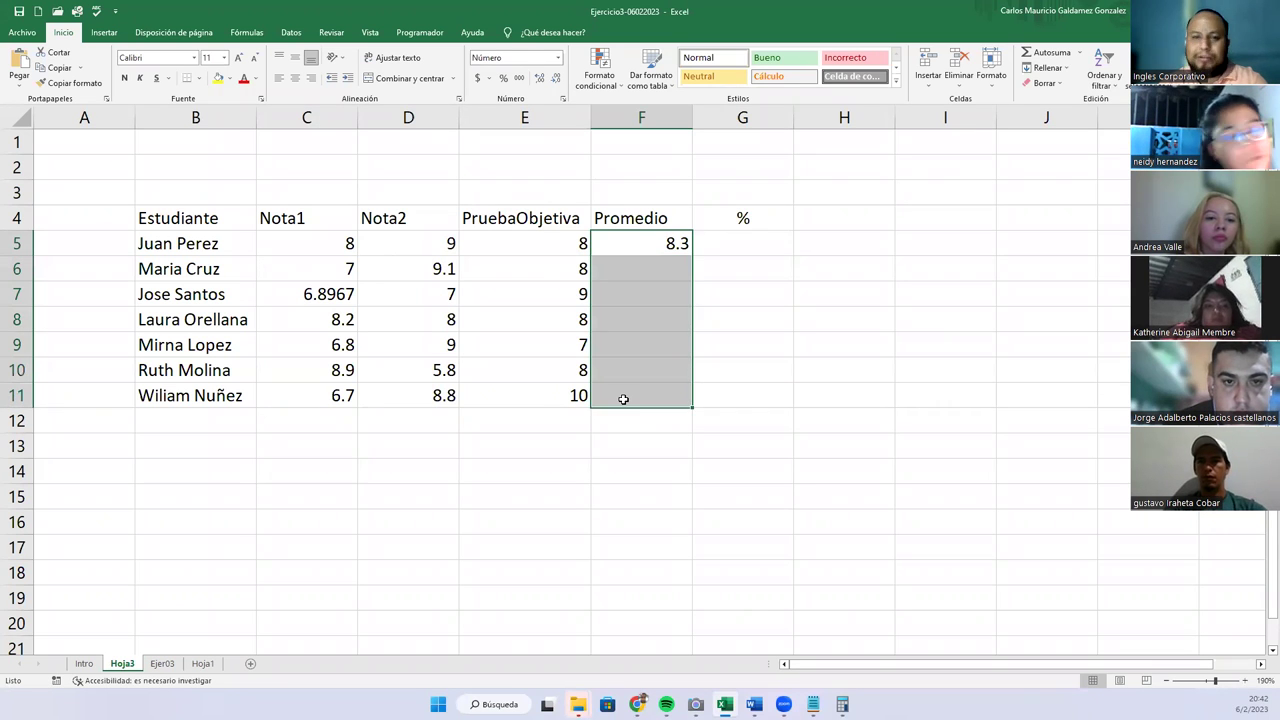
pyautogui.click(643, 272)
pyautogui.click(645, 245)
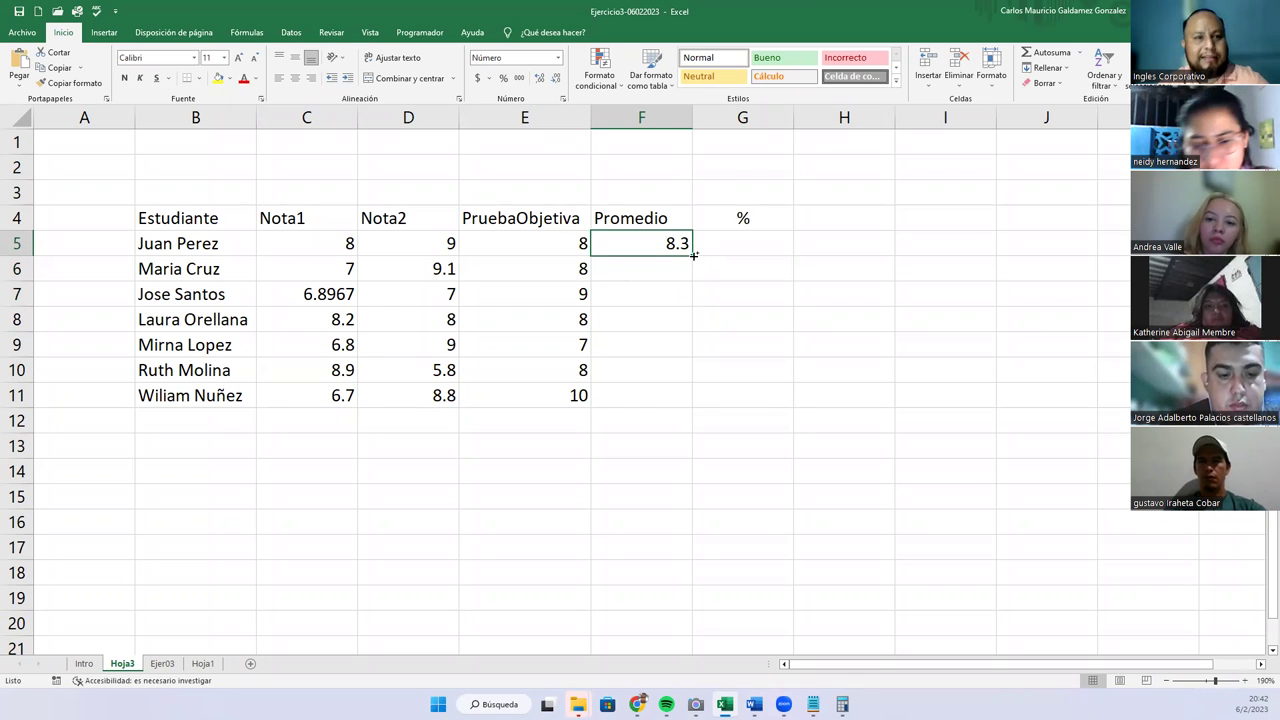
pyautogui.moveTo(693, 255); pyautogui.dragTo(696, 406)
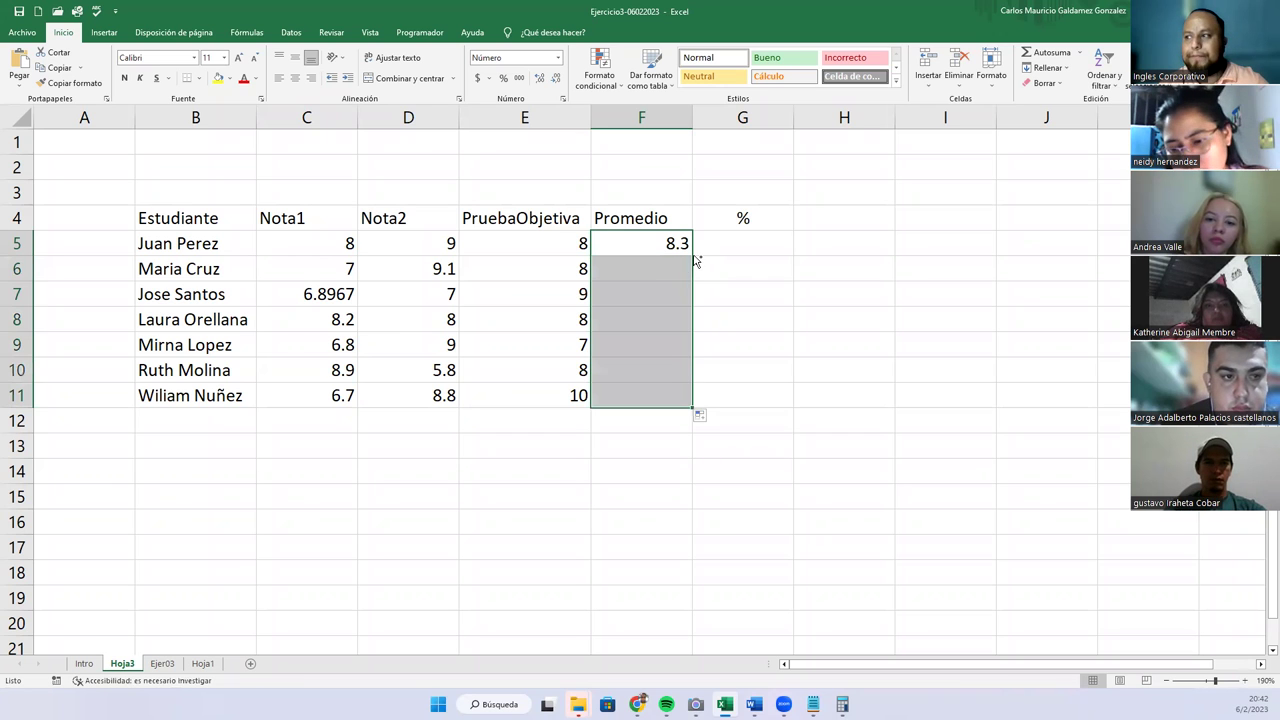
pyautogui.click(655, 345)
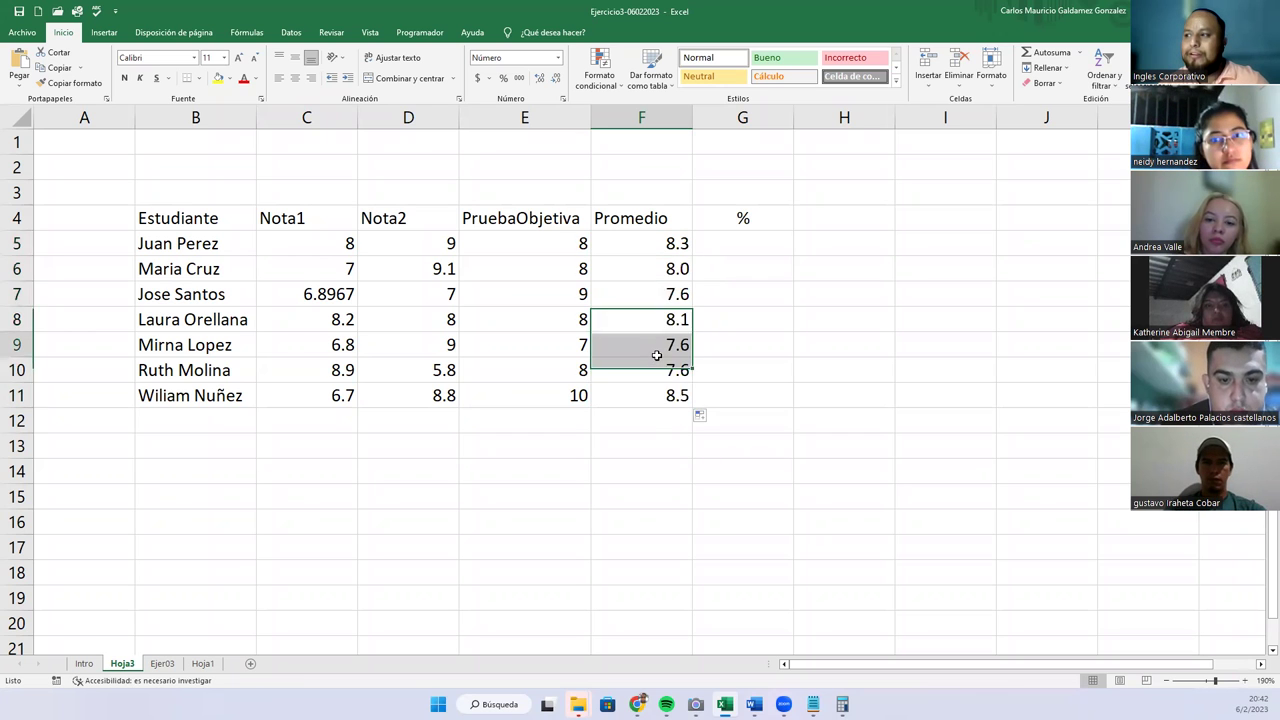
pyautogui.moveTo(651, 243); pyautogui.dragTo(652, 400)
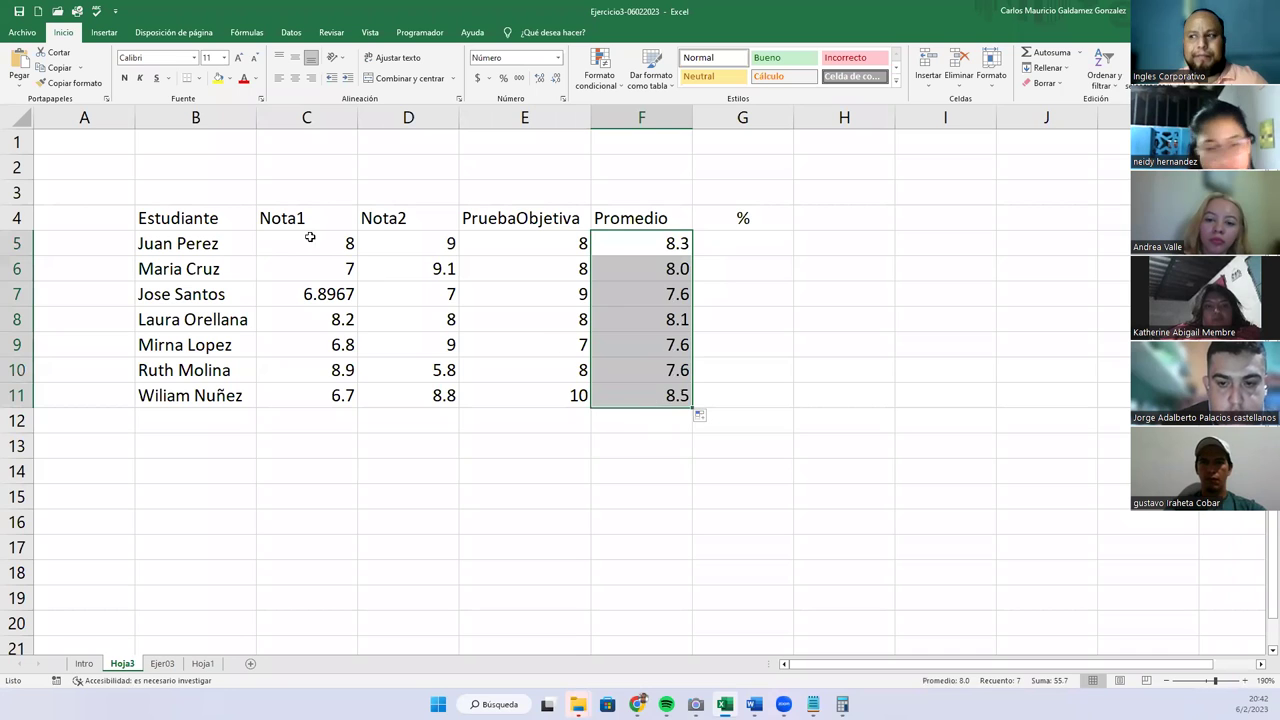
# Step: Format C5:F11 as Número with one decimal place
pyautogui.moveTo(334, 248); pyautogui.dragTo(614, 400)
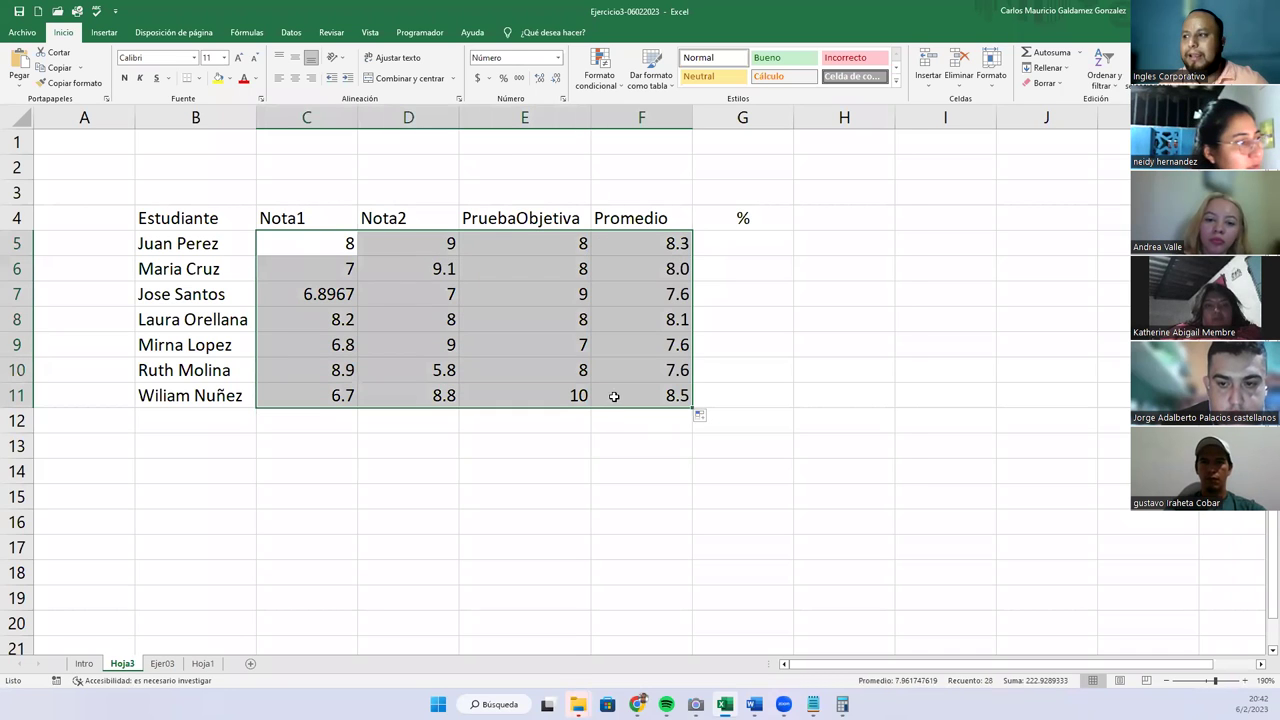
pyautogui.click(557, 58)
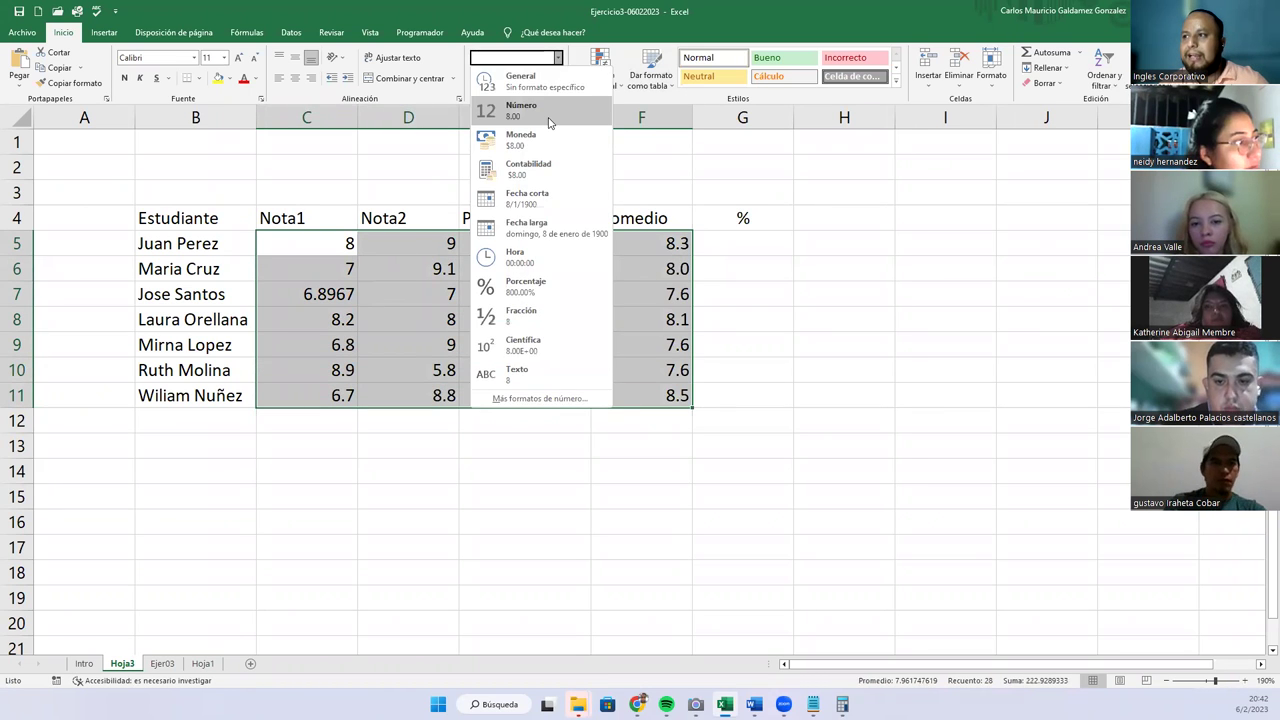
pyautogui.click(549, 104)
pyautogui.click(555, 80)
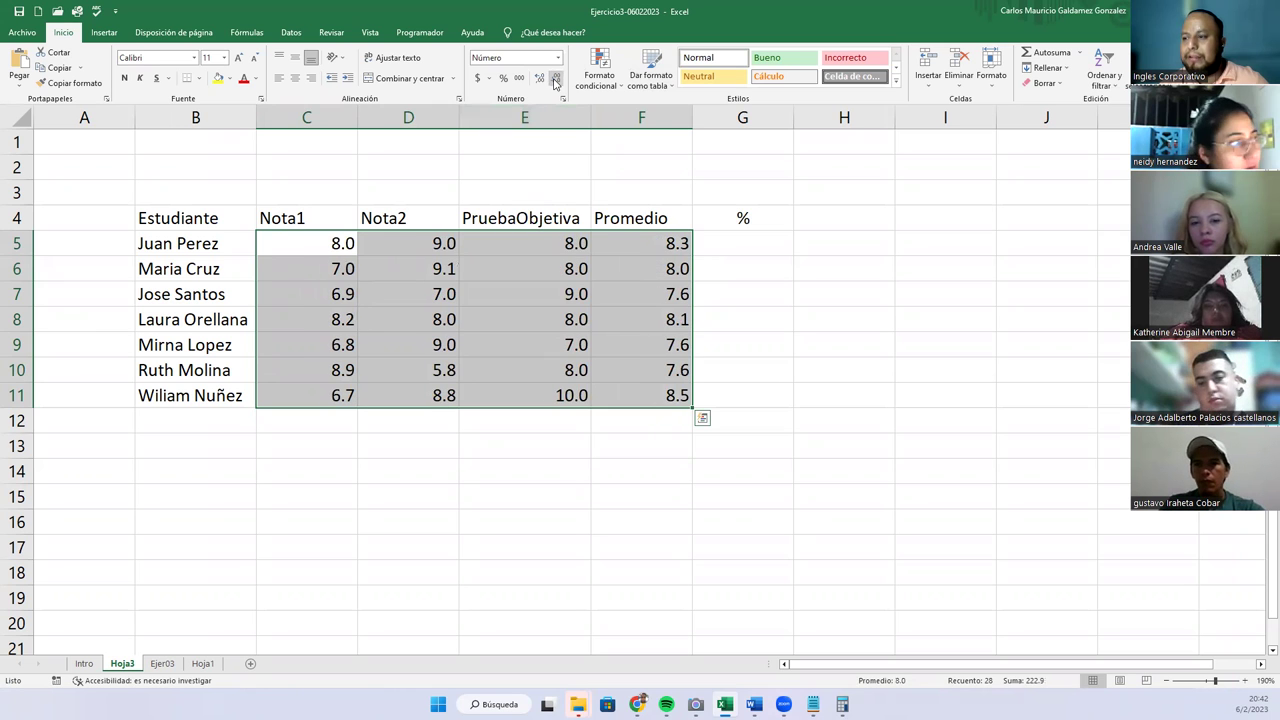
pyautogui.click(626, 395)
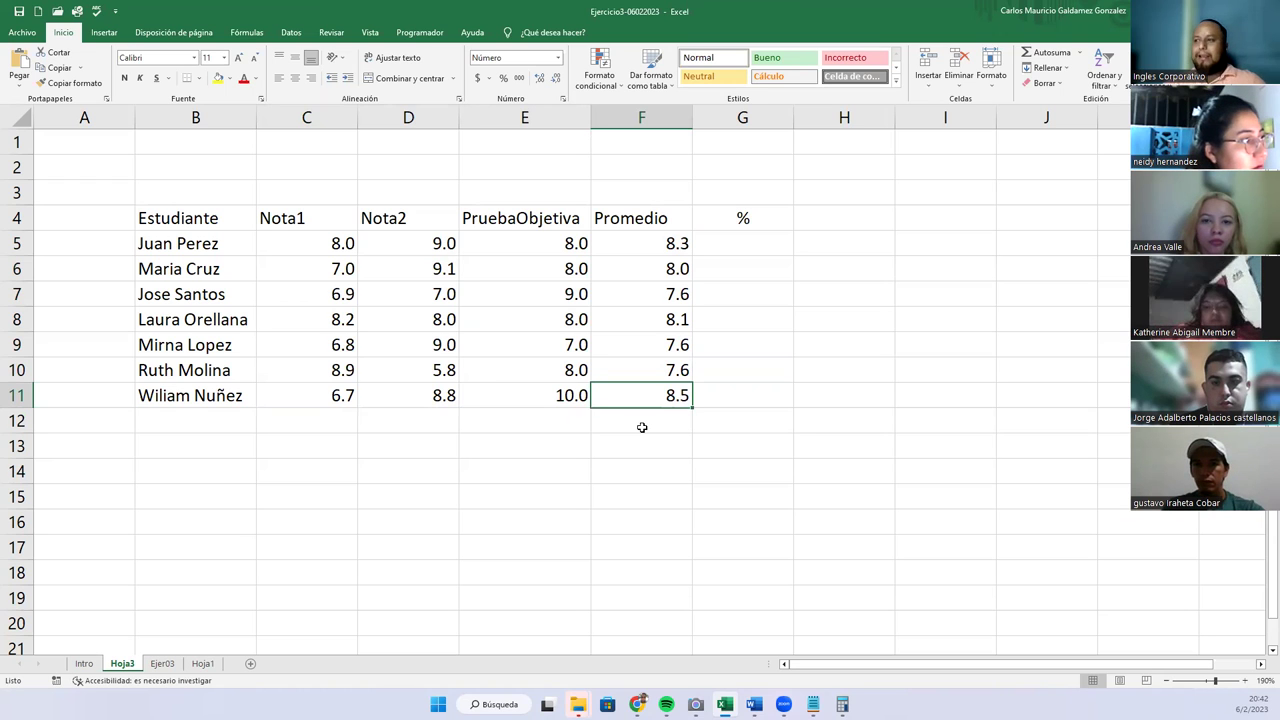
# Step: Clear F6:F11, refill the average formula down from F5, and check F5 and F11
pyautogui.moveTo(687, 270); pyautogui.dragTo(645, 398)
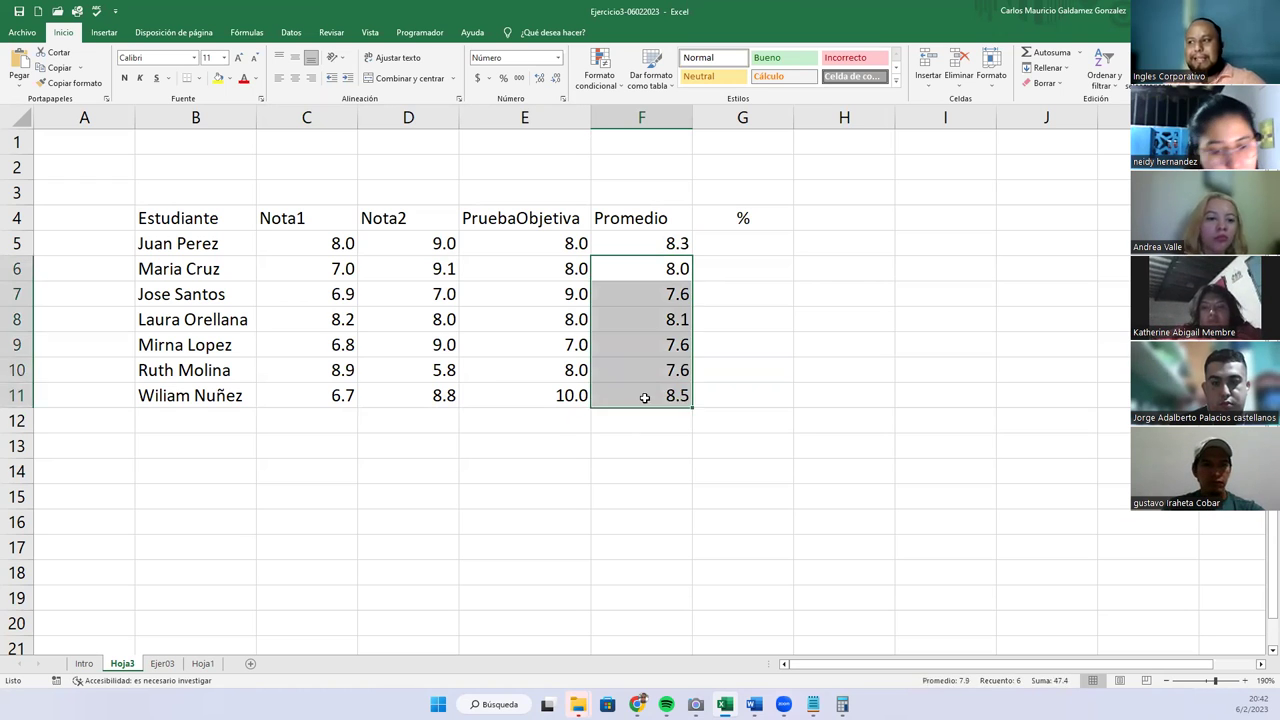
pyautogui.press('Delete')
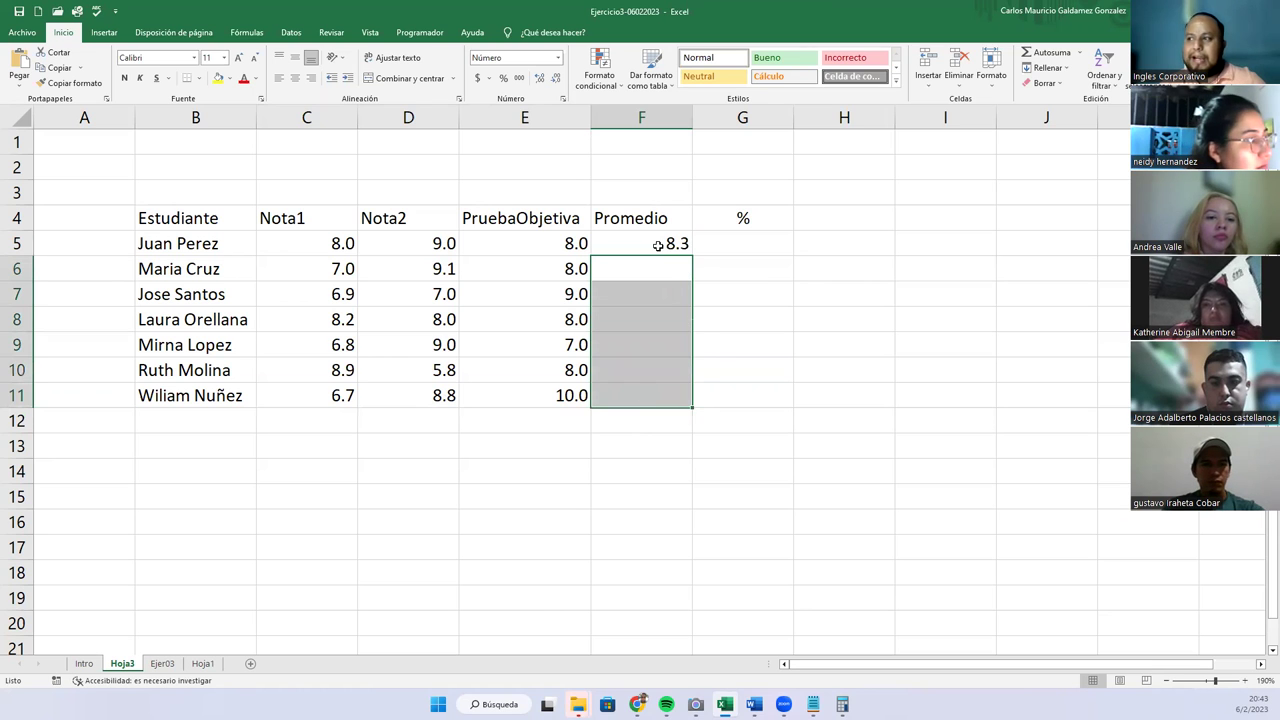
pyautogui.click(657, 246)
pyautogui.moveTo(689, 258); pyautogui.dragTo(687, 405)
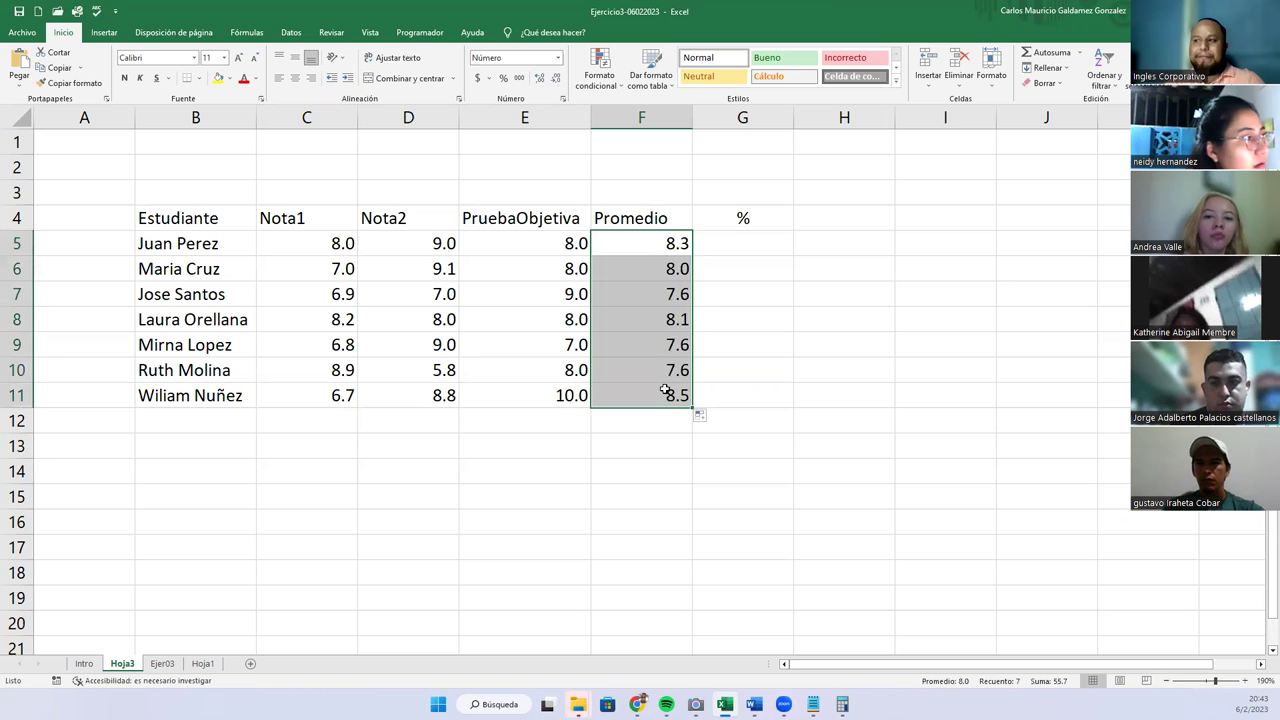
pyautogui.click(665, 390)
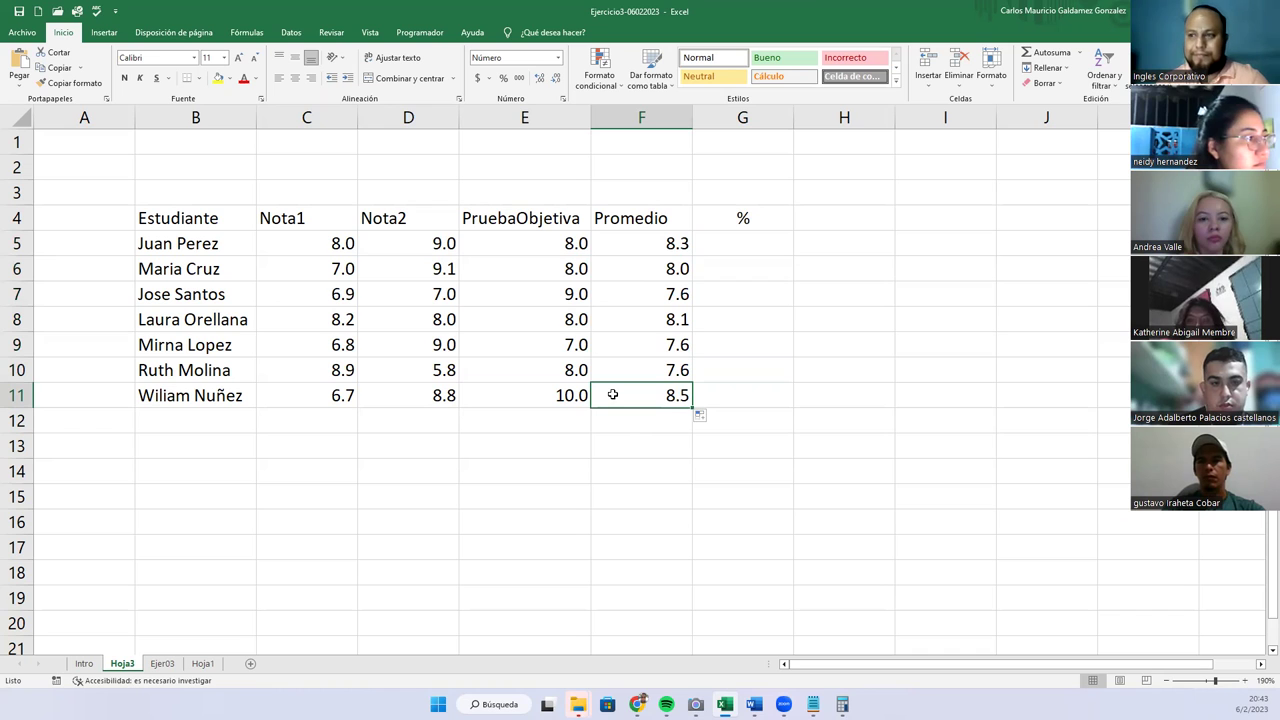
pyautogui.click(636, 238)
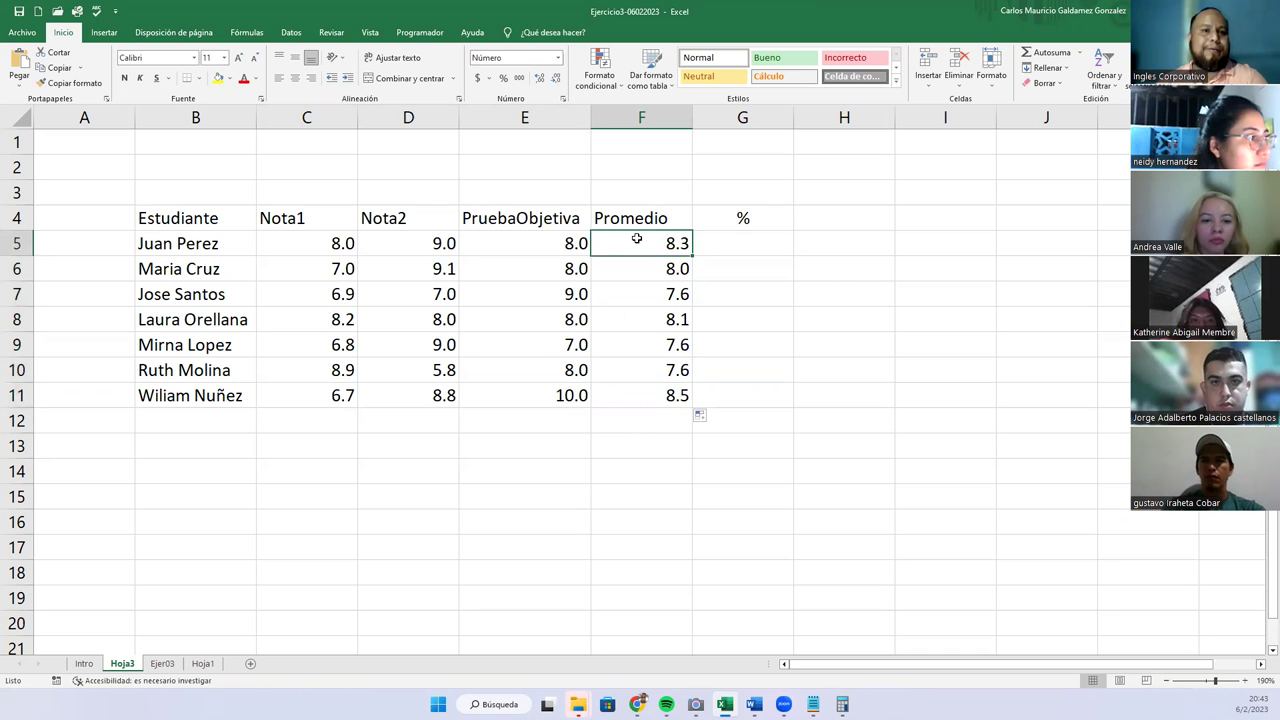
pyautogui.click(627, 398)
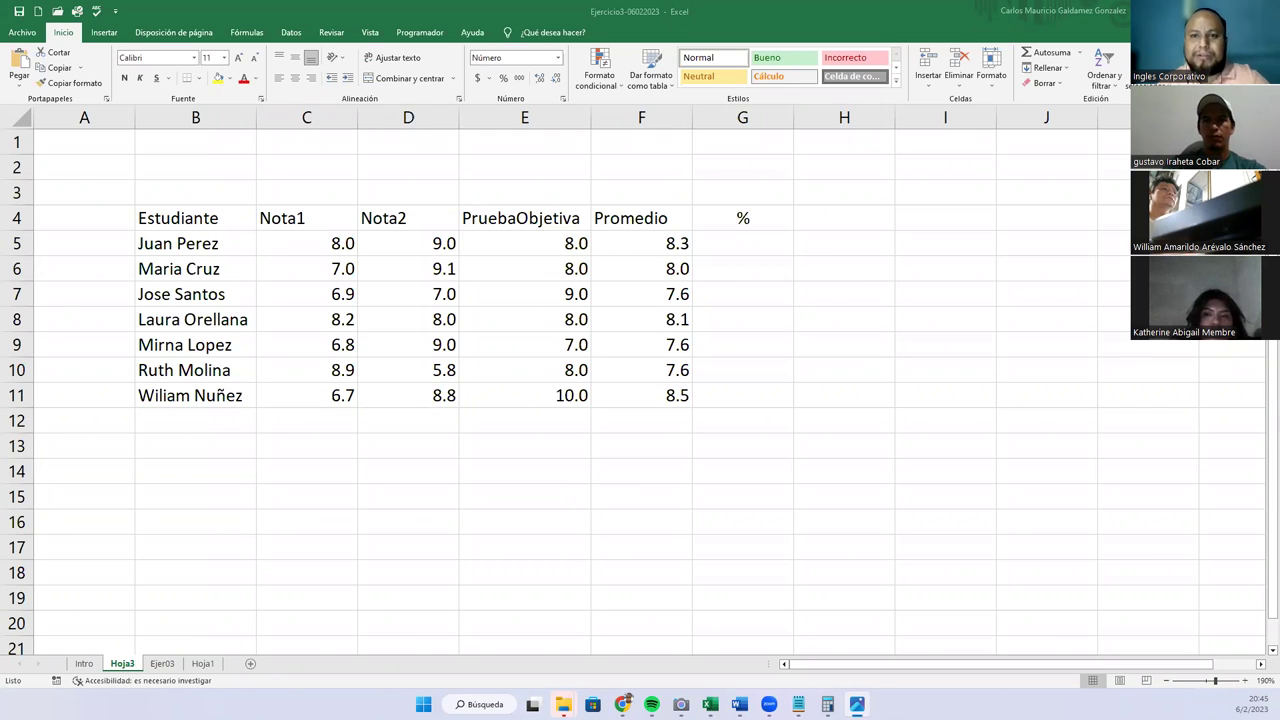
# Step: Cancel an accidental edit of the F11 average and reselect F5
pyautogui.press('Up')
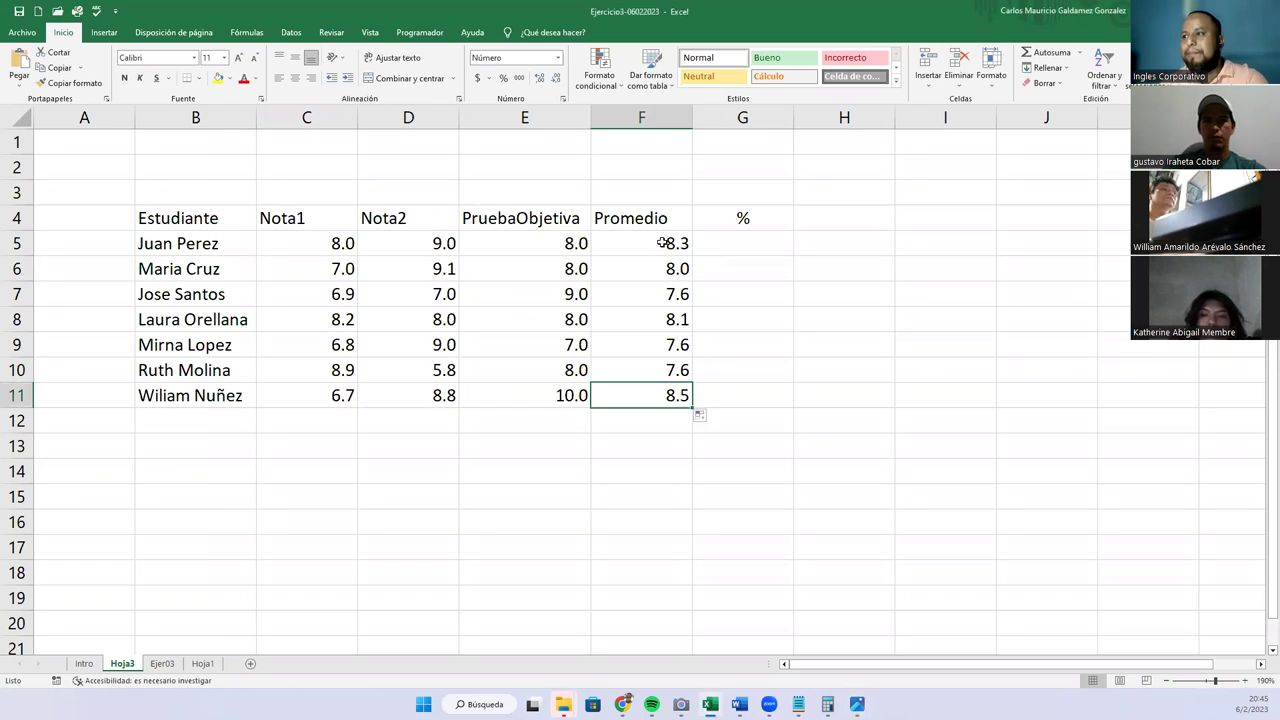
pyautogui.press('F2')
pyautogui.press('Home')
pyautogui.write('=')
pyautogui.click(662, 243)
pyautogui.press('Escape')
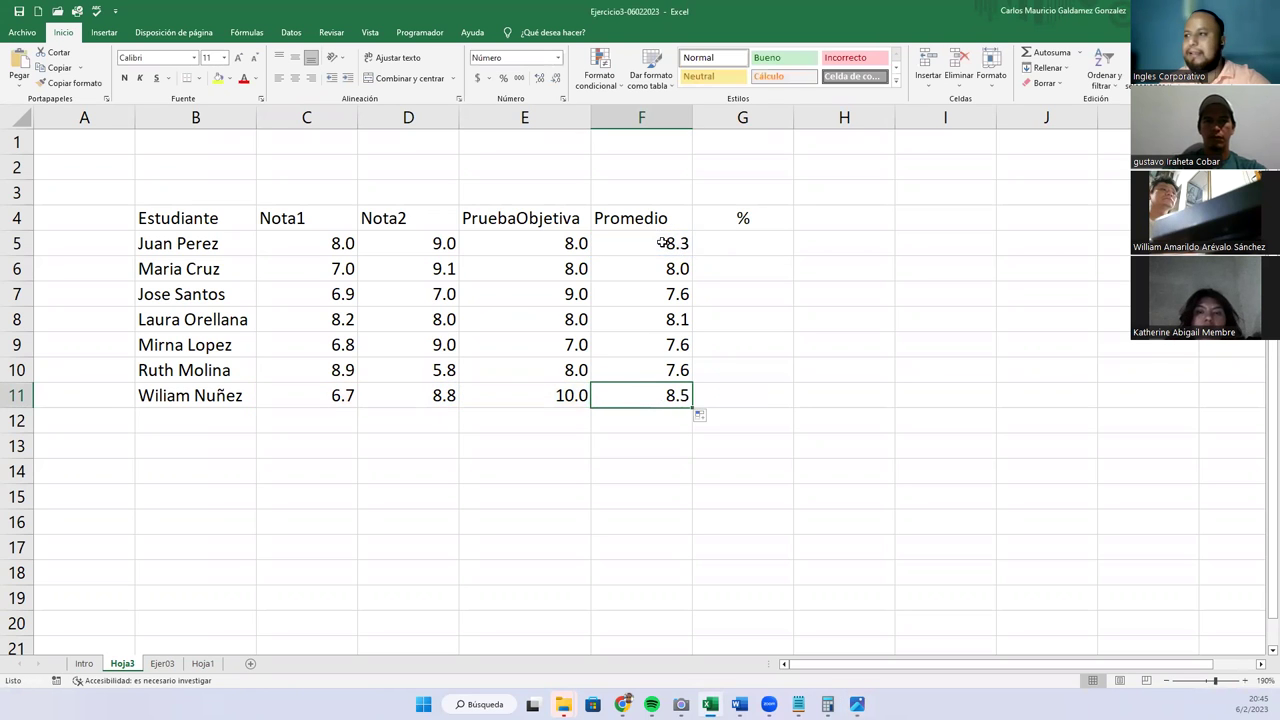
pyautogui.click(662, 243)
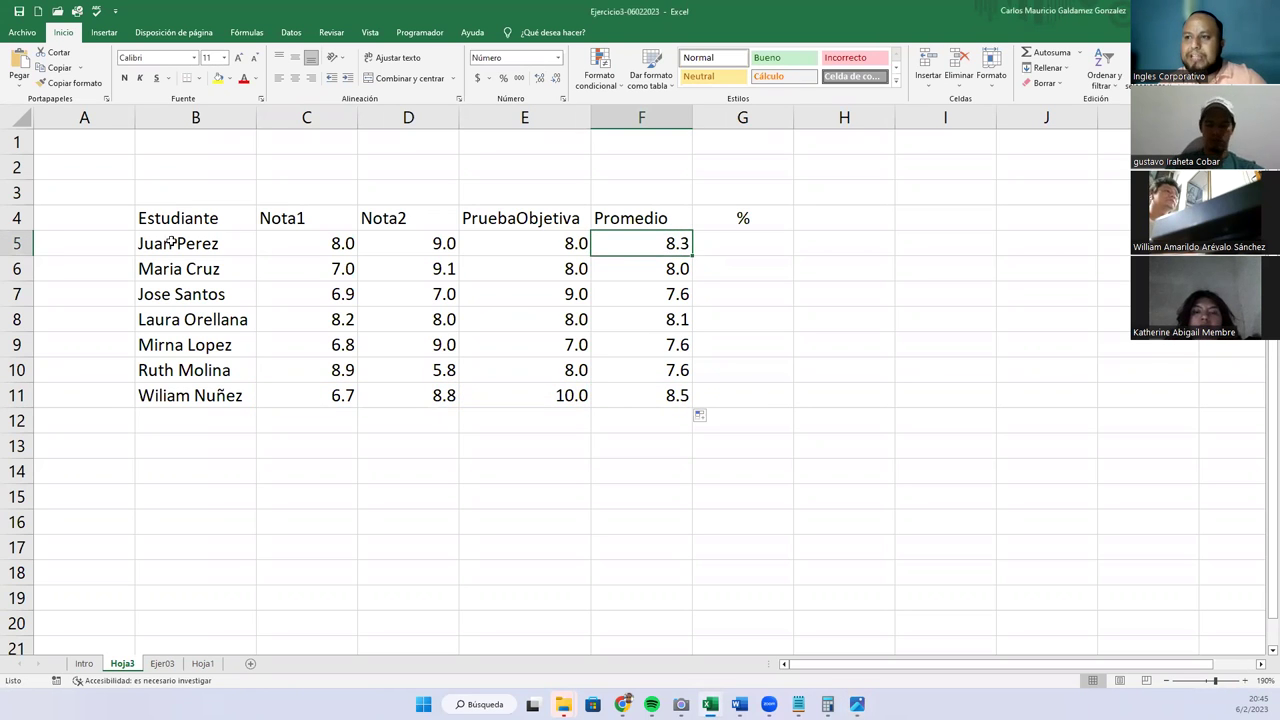
pyautogui.moveTo(170, 246); pyautogui.dragTo(550, 250)
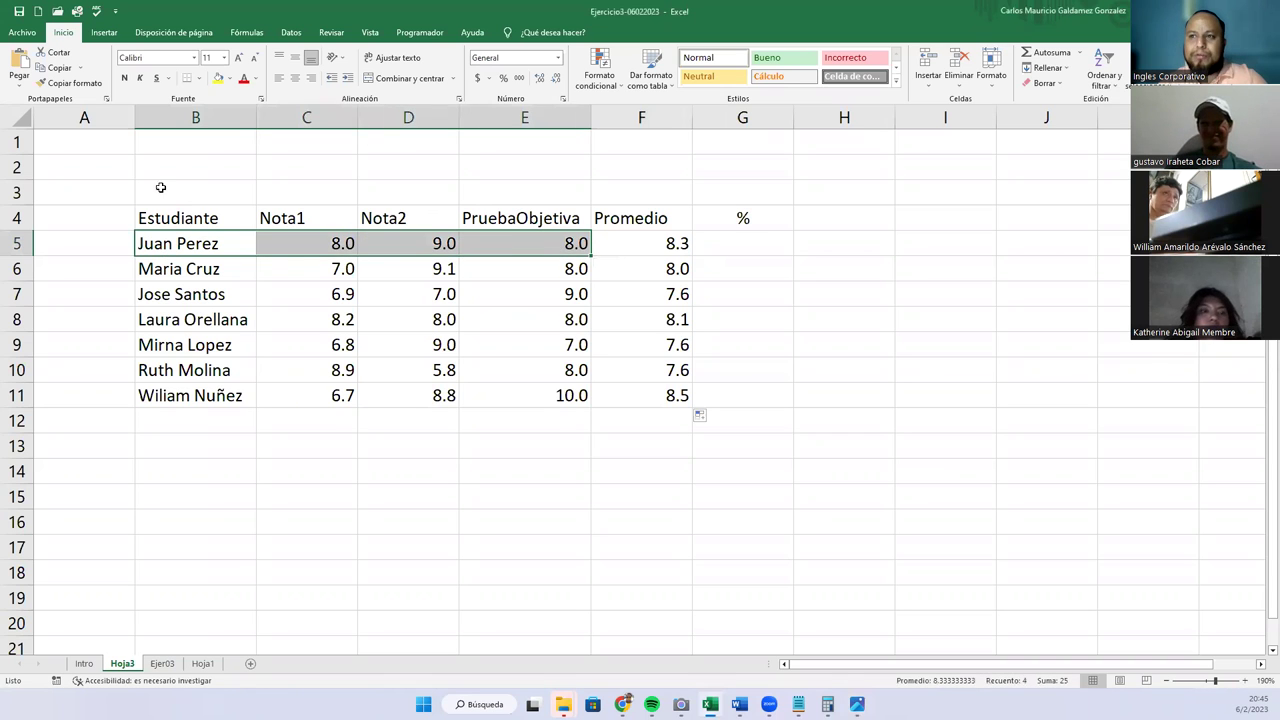
pyautogui.moveTo(179, 208); pyautogui.dragTo(731, 398)
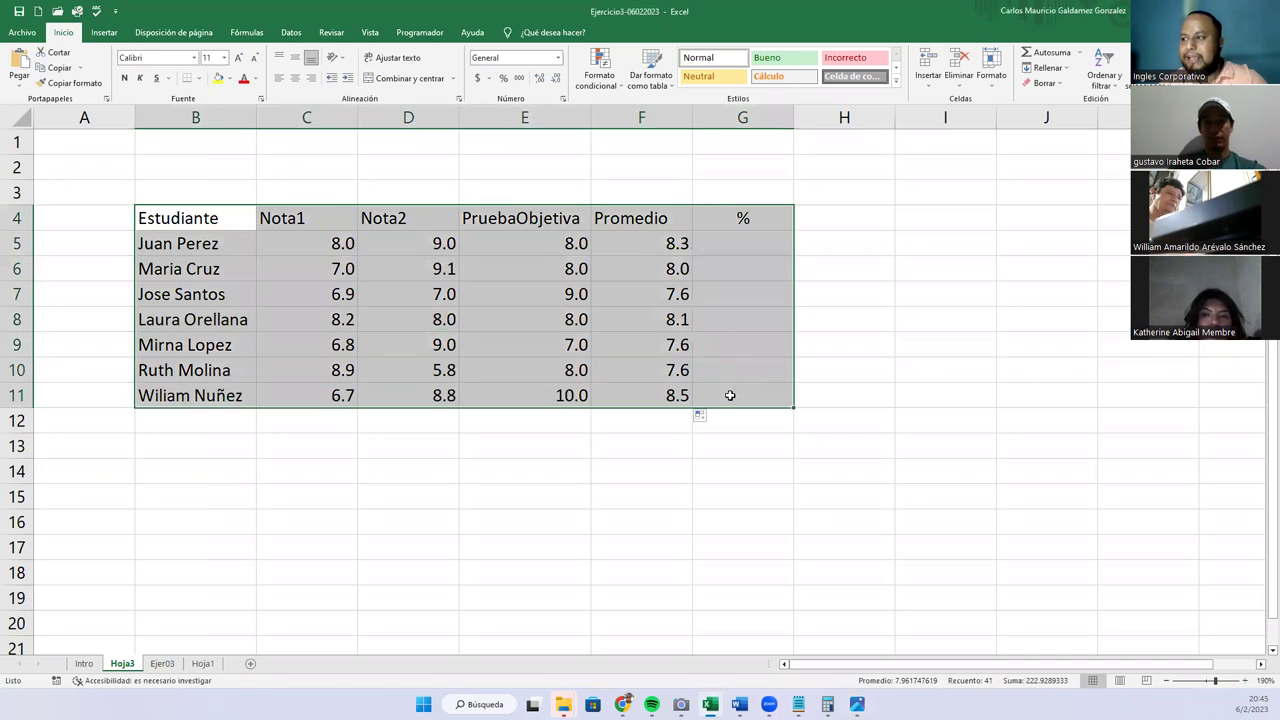
pyautogui.moveTo(376, 209); pyautogui.dragTo(381, 168)
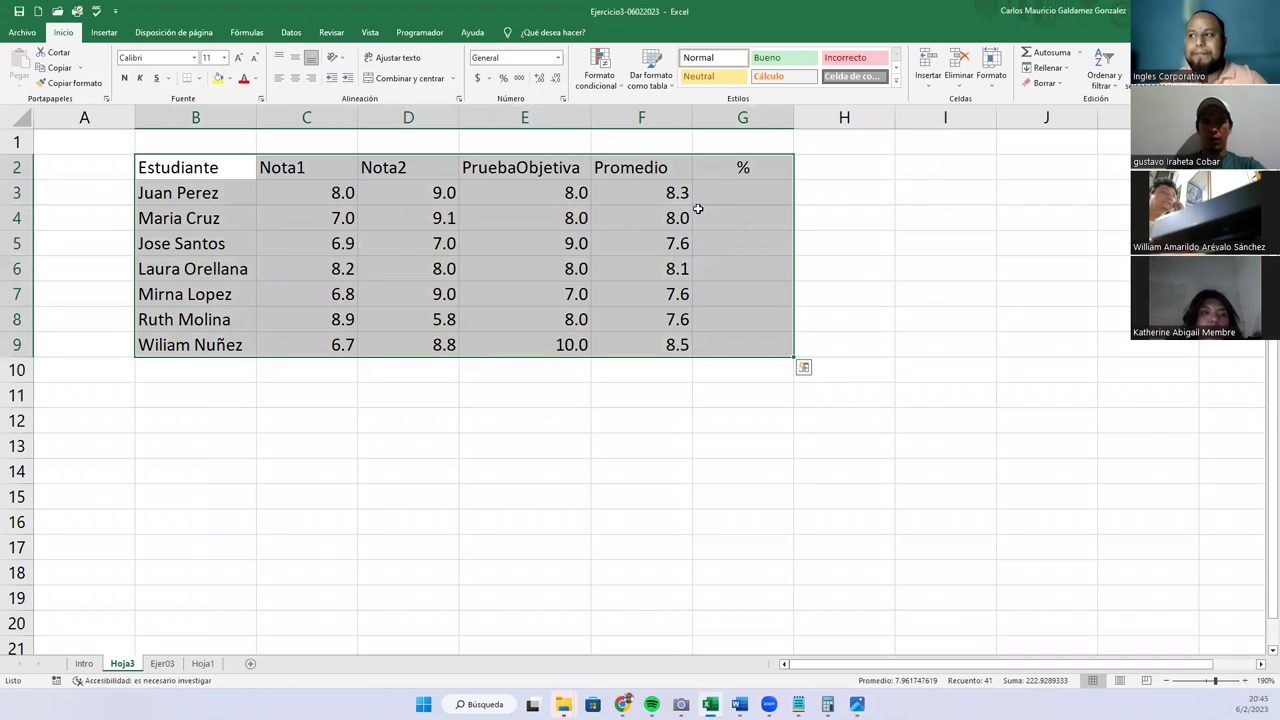
pyautogui.doubleClick(646, 194)
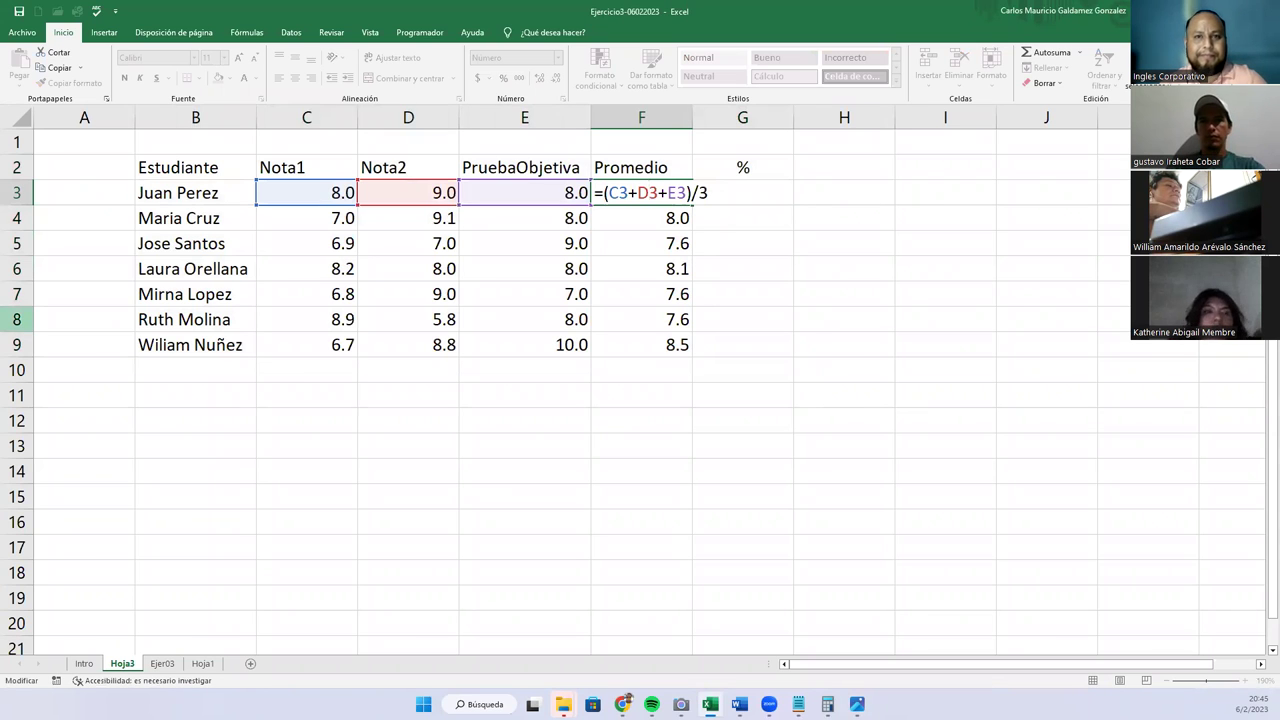
pyautogui.press('Escape')
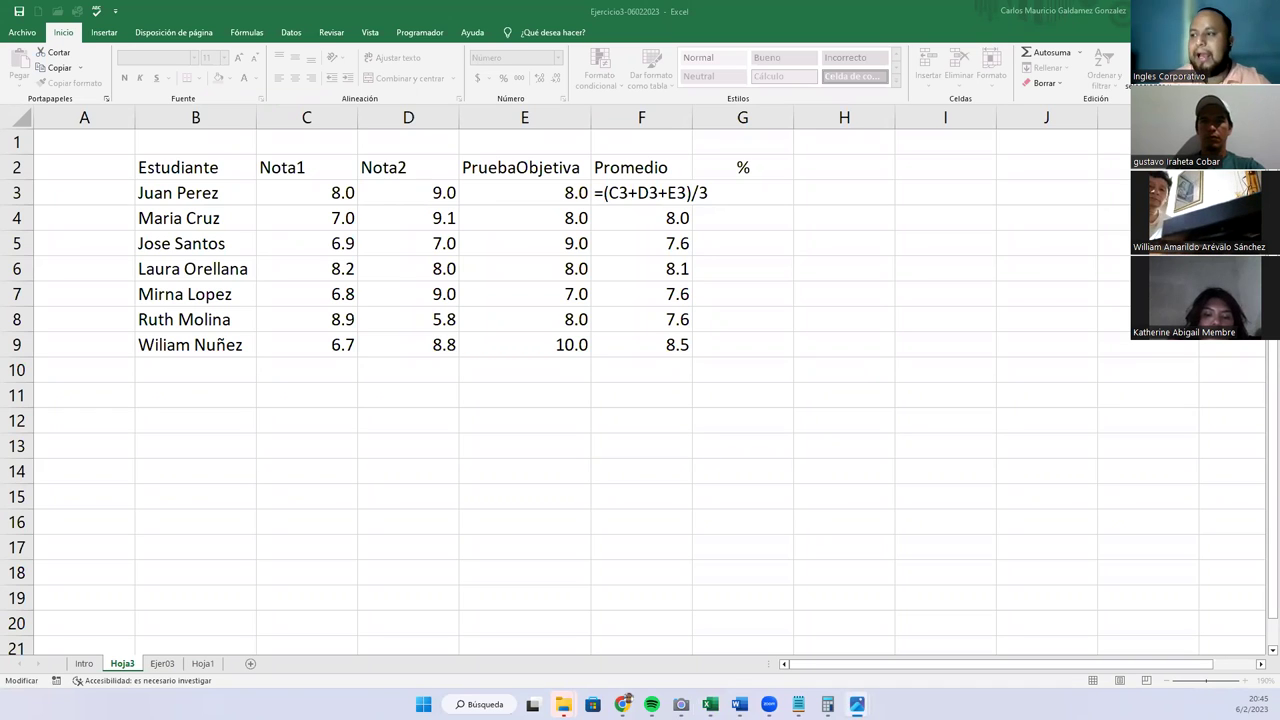
pyautogui.doubleClick(638, 196)
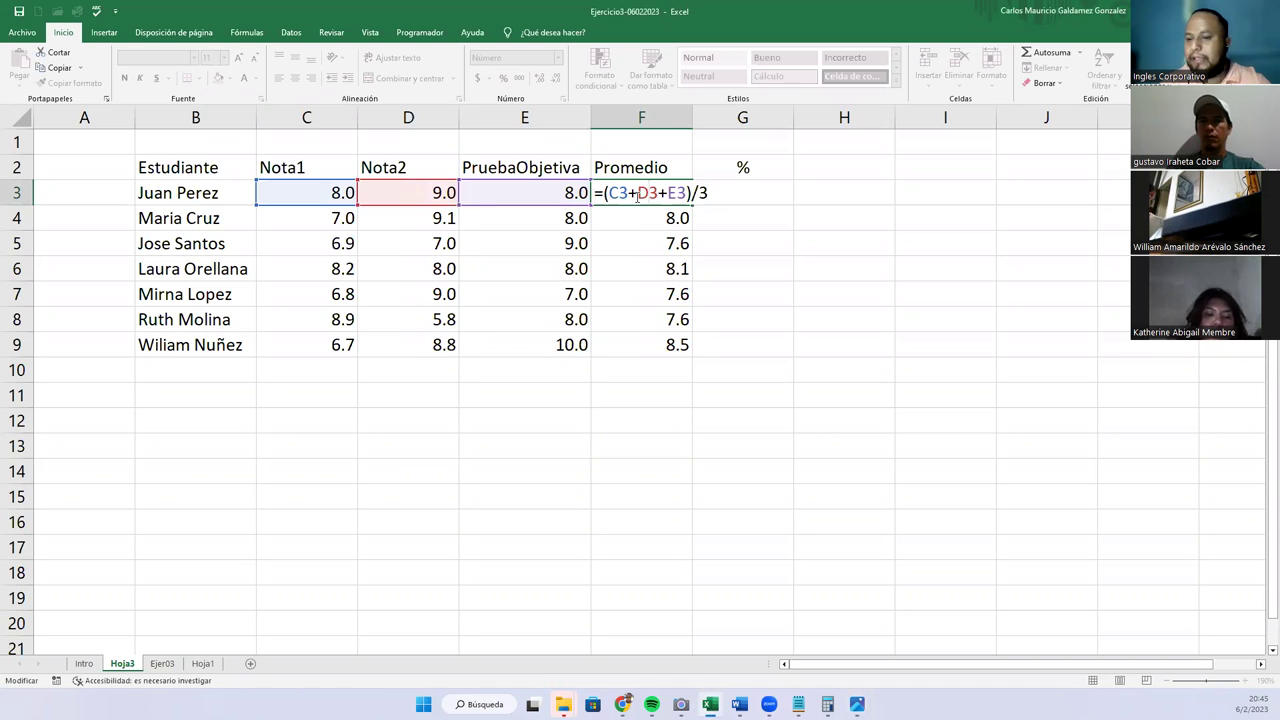
pyautogui.press('Return')
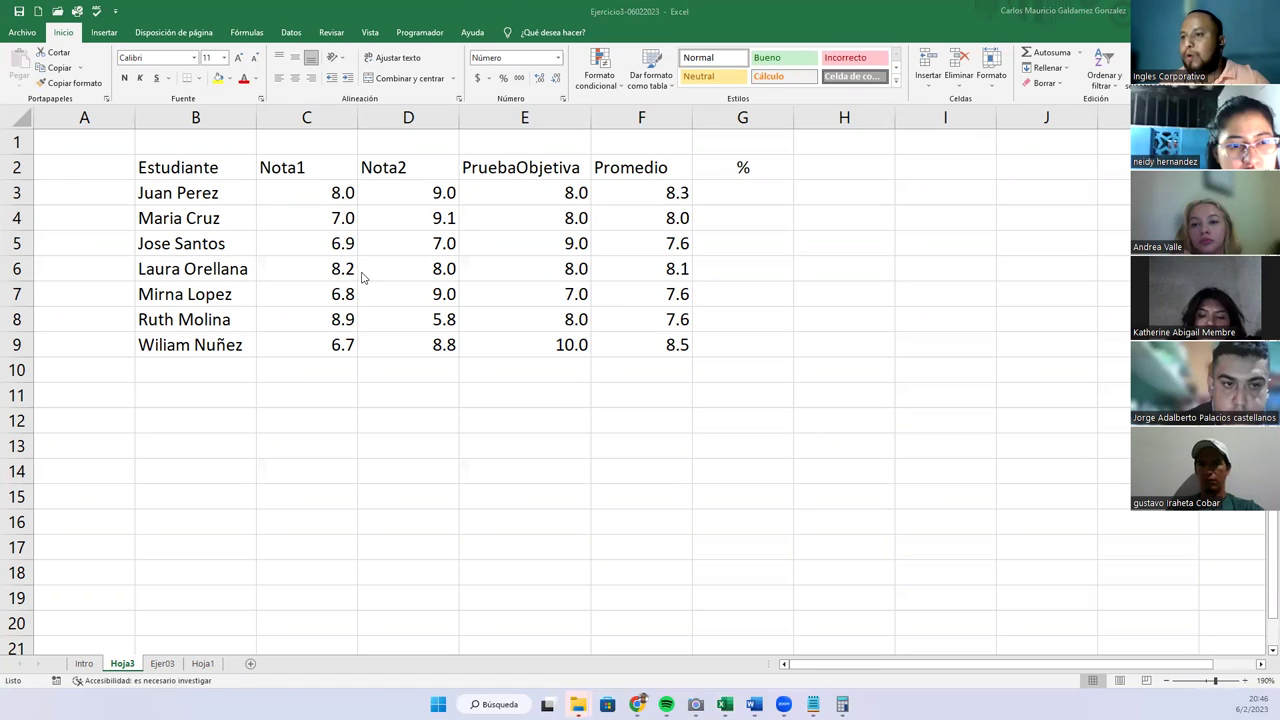
pyautogui.press('Left')
pyautogui.press('Down')
pyautogui.press('Left')
pyautogui.press('Down')
pyautogui.hotkey('ctrl', 'z')
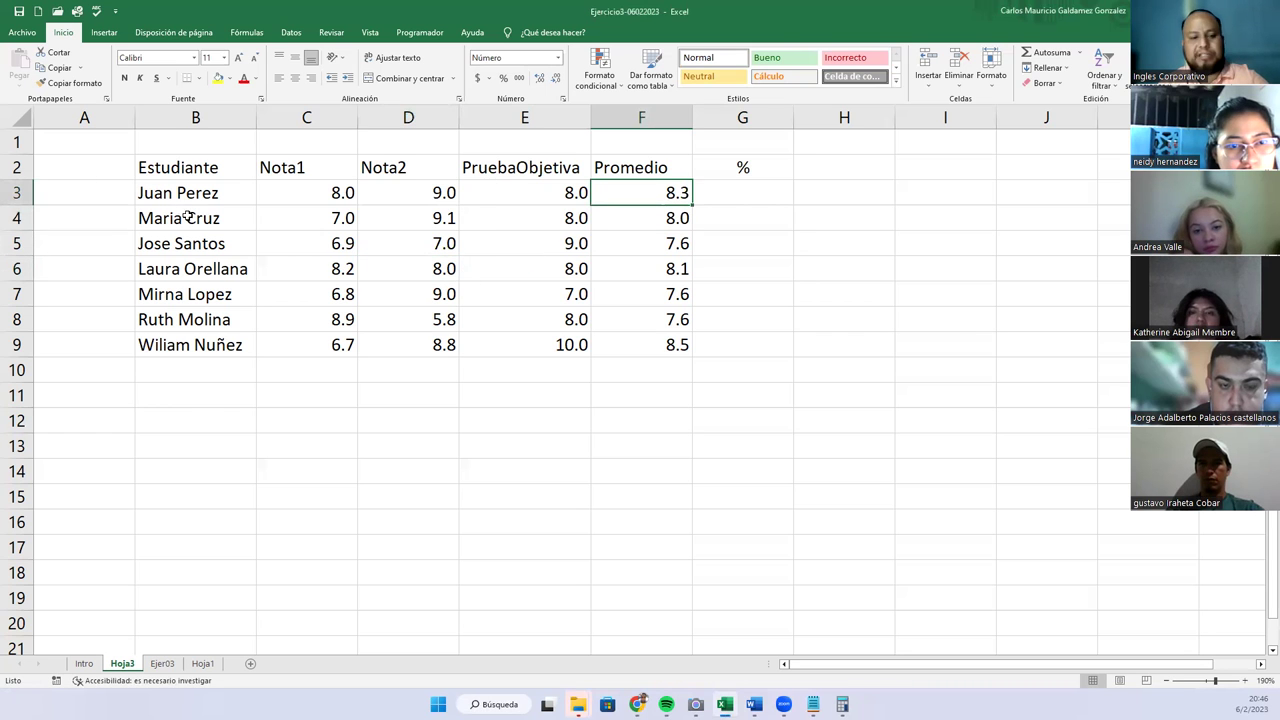
pyautogui.hotkey('ctrl', 'z')
pyautogui.hotkey('ctrl', 'z')
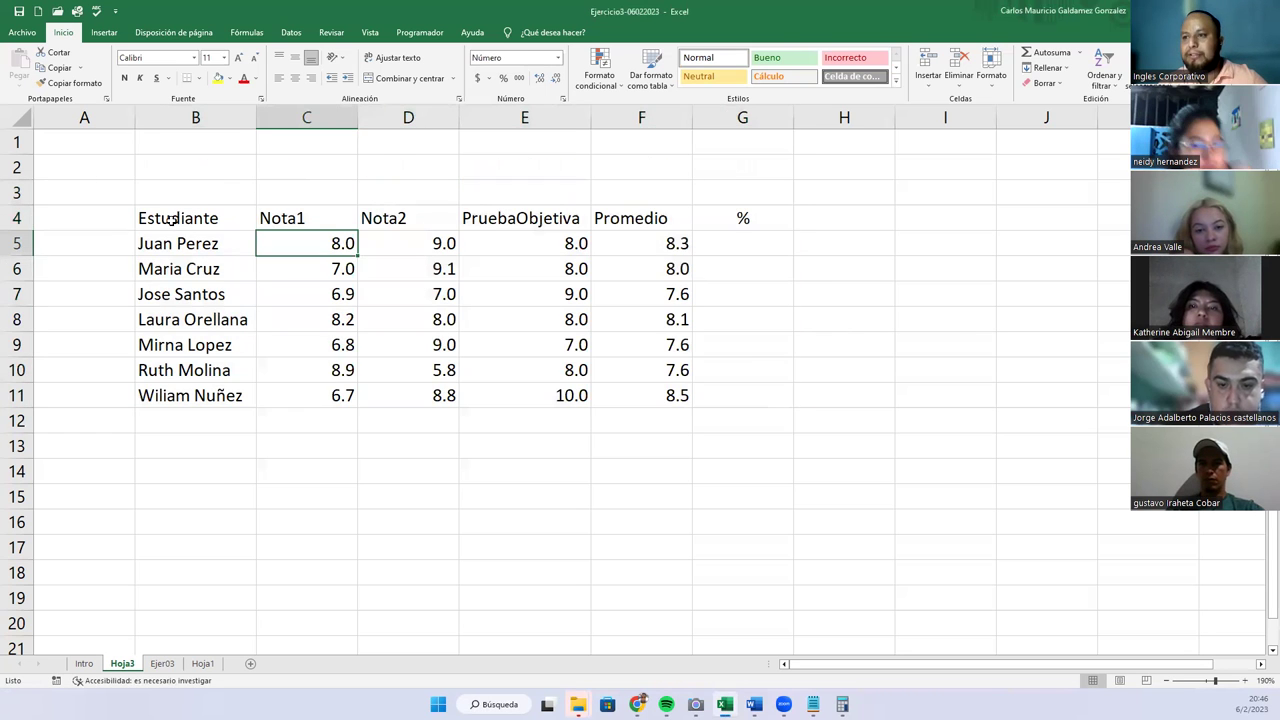
pyautogui.moveTo(185, 218); pyautogui.dragTo(740, 216)
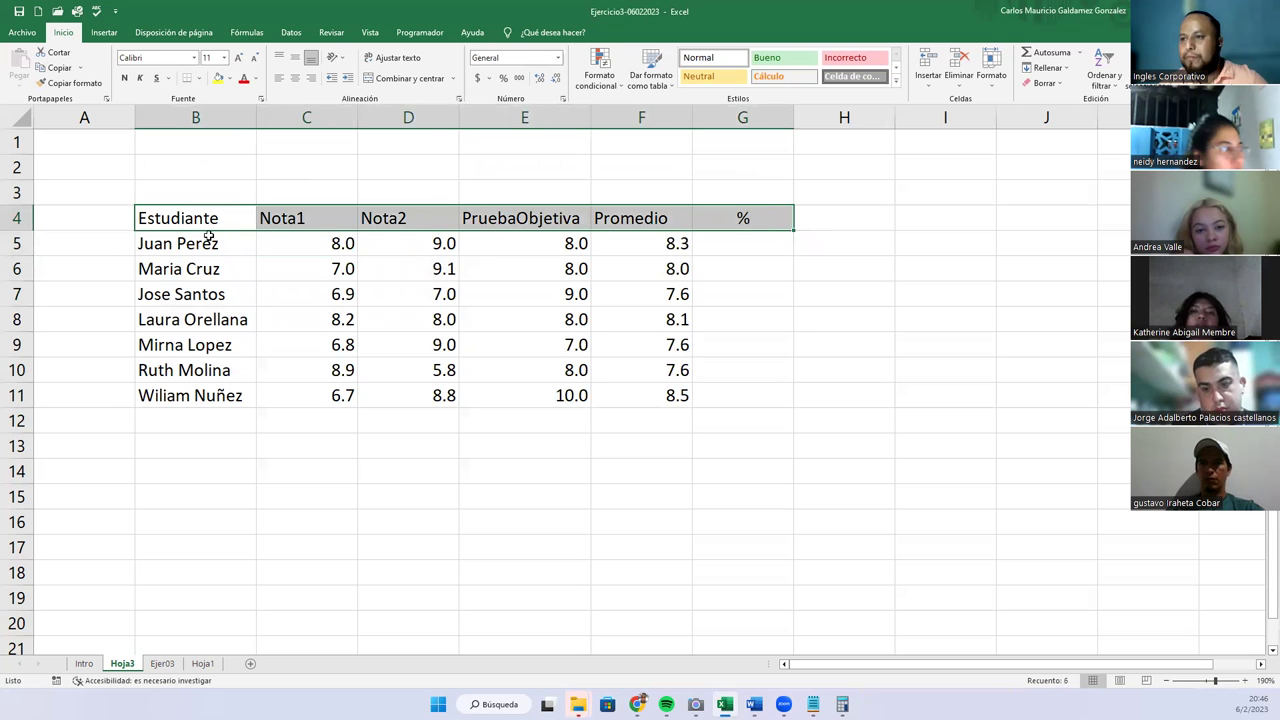
pyautogui.moveTo(205, 243); pyautogui.dragTo(745, 400)
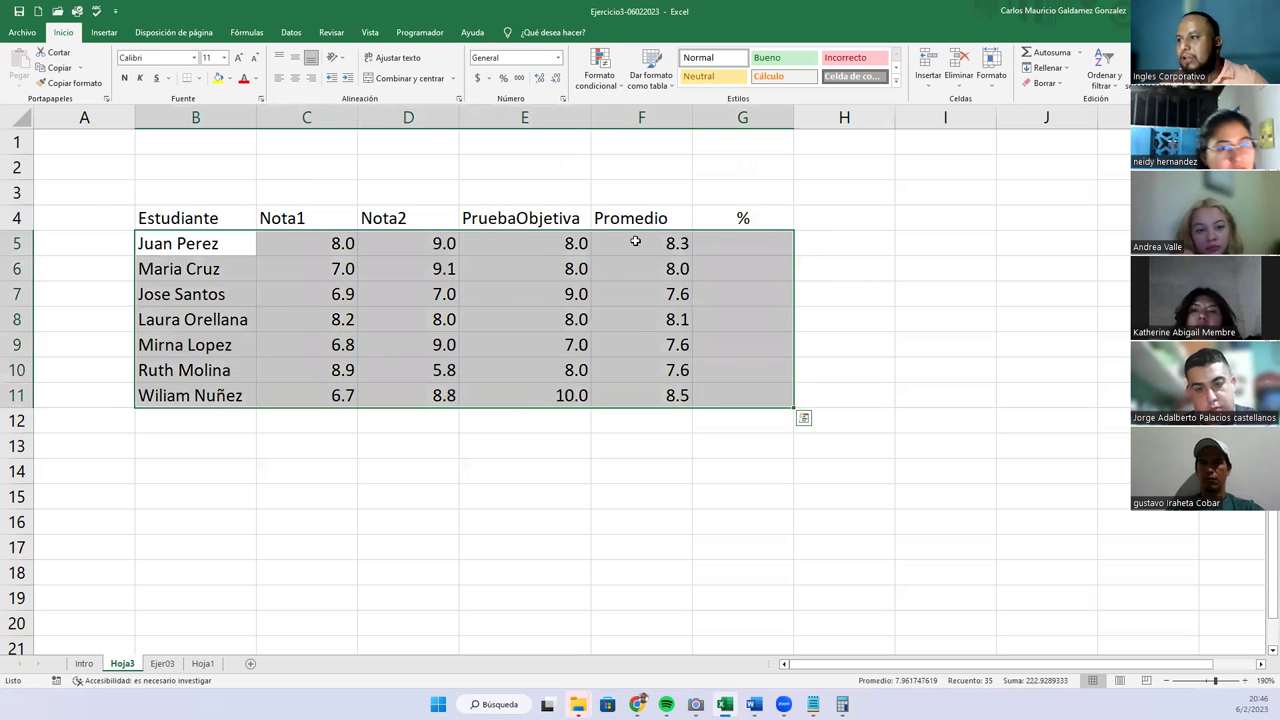
pyautogui.doubleClick(637, 243)
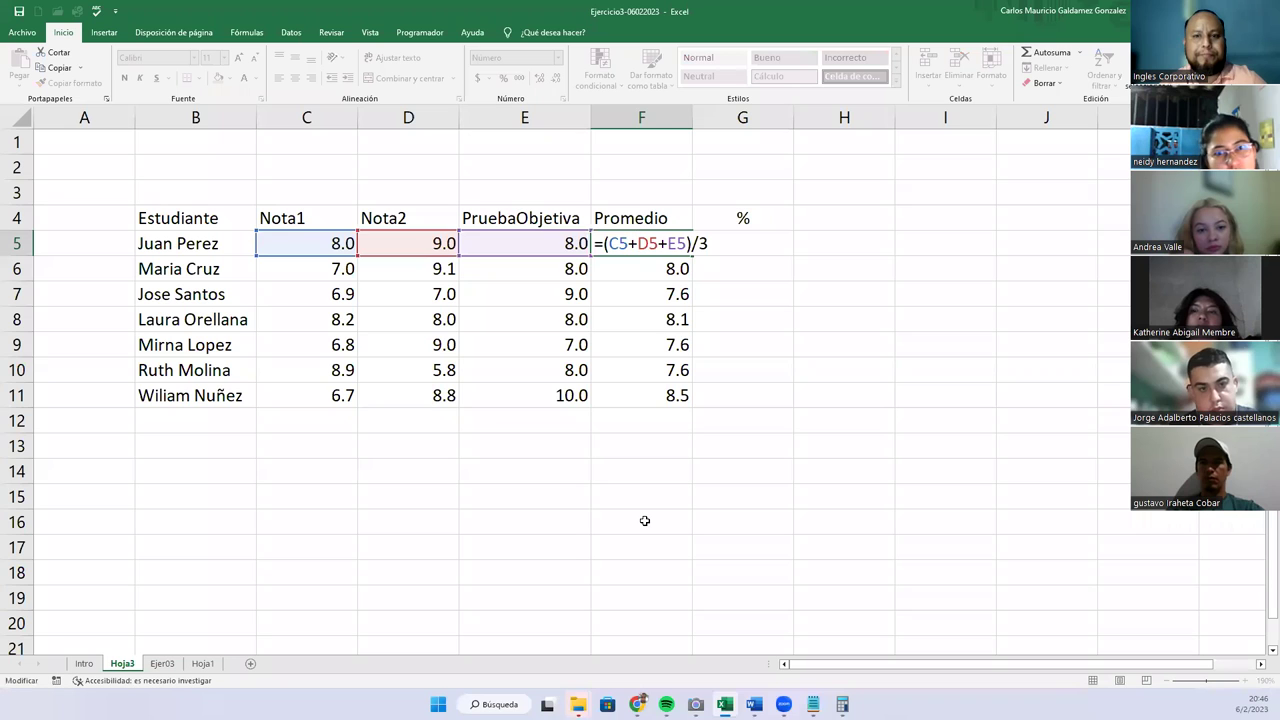
pyautogui.press('Escape')
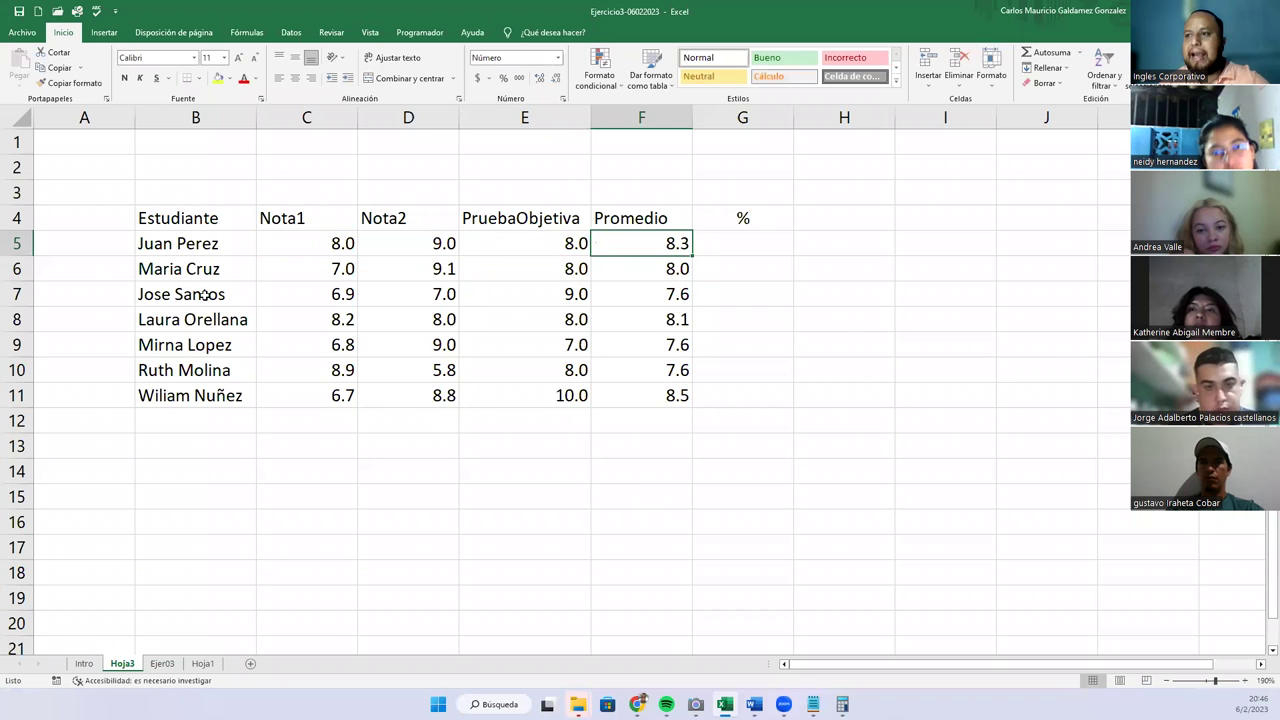
pyautogui.moveTo(170, 215)
pyautogui.mouseDown()
pyautogui.moveTo(702, 404)
pyautogui.moveTo(715, 344)
pyautogui.mouseUp()
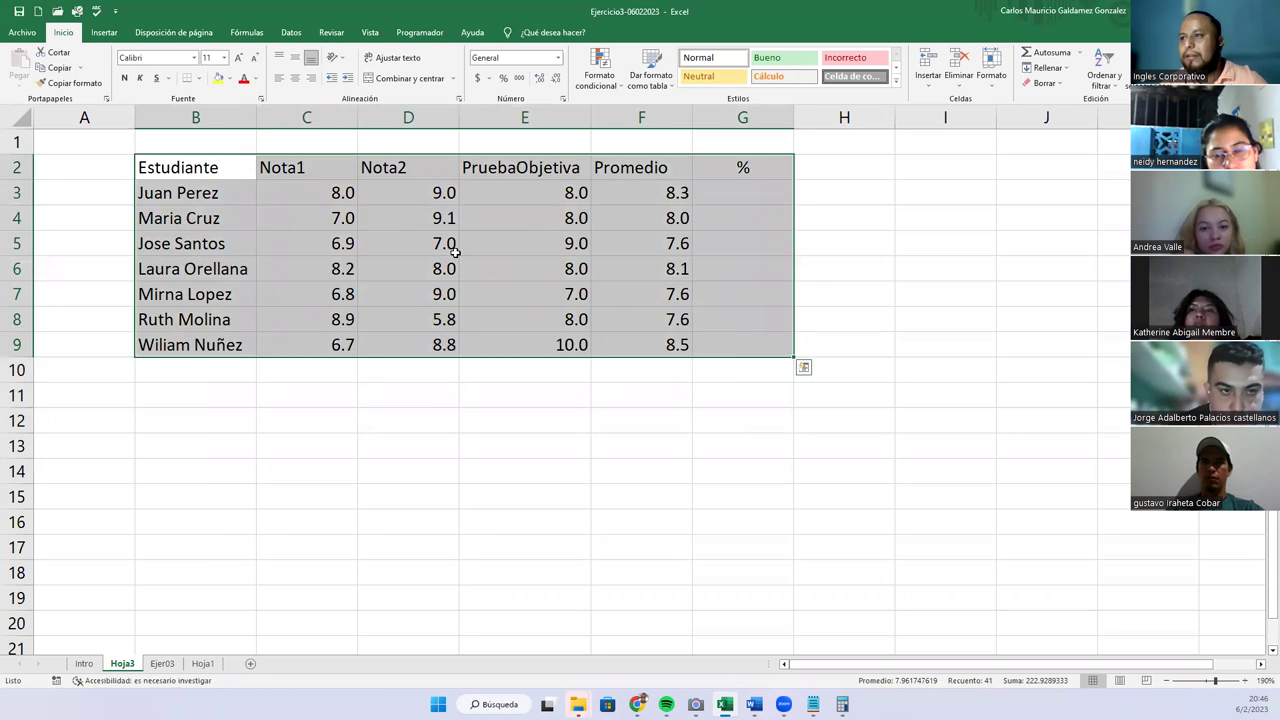
pyautogui.click(445, 245)
pyautogui.doubleClick(624, 192)
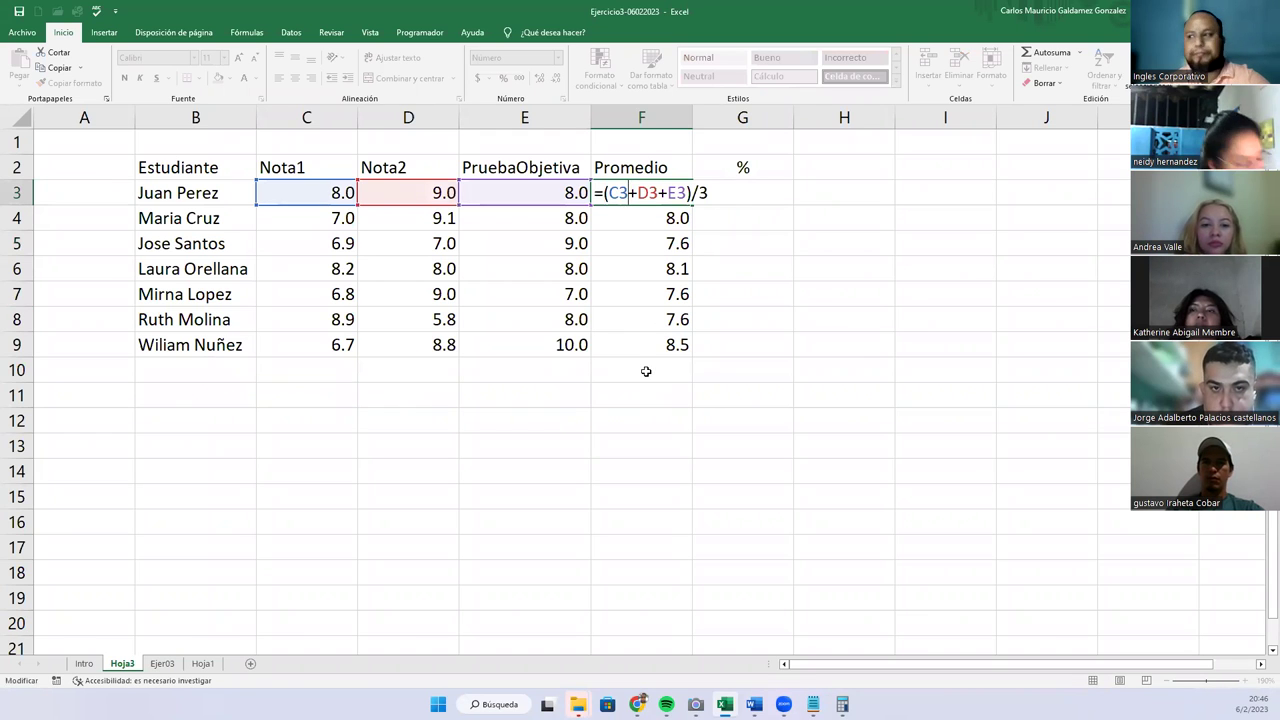
pyautogui.press('Return')
pyautogui.hotkey('ctrl', '+')
pyautogui.moveTo(751, 251); pyautogui.dragTo(760, 400)
pyautogui.click(656, 418)
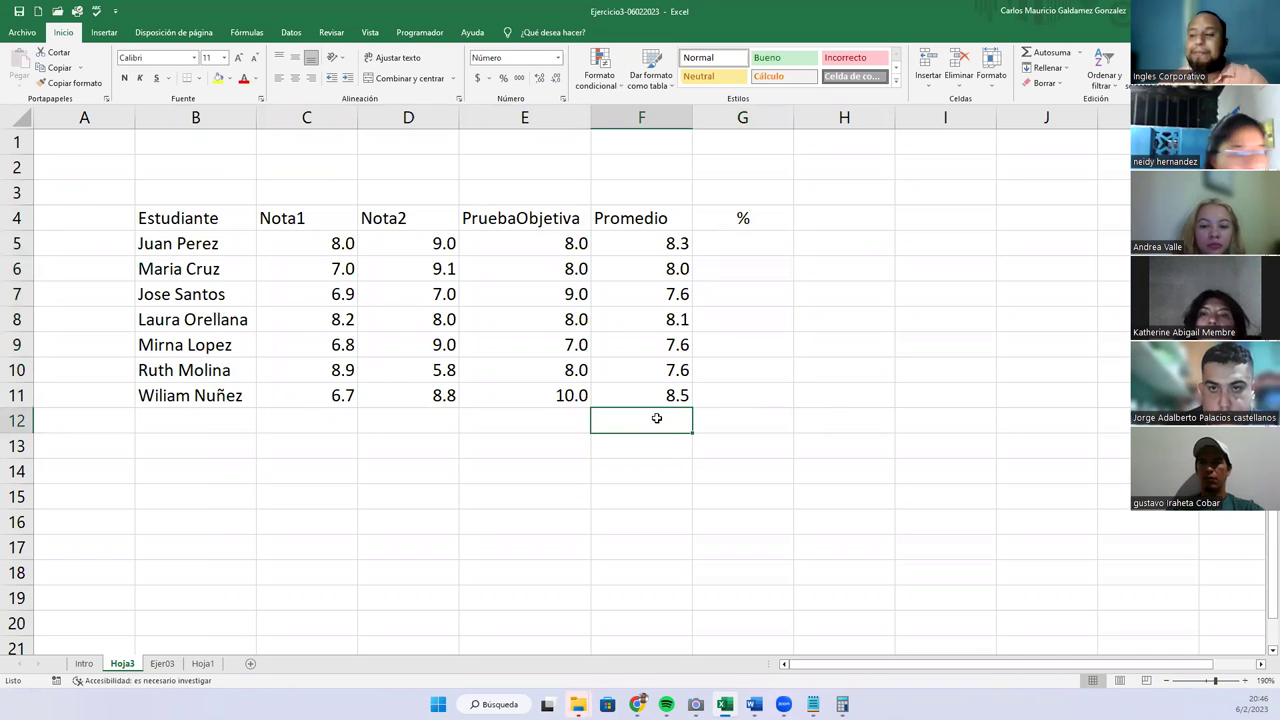
# Step: Total the averages in F12 with =F5+F6+F7+F8+F9+F10+F11
pyautogui.moveTo(623, 250); pyautogui.dragTo(623, 403)
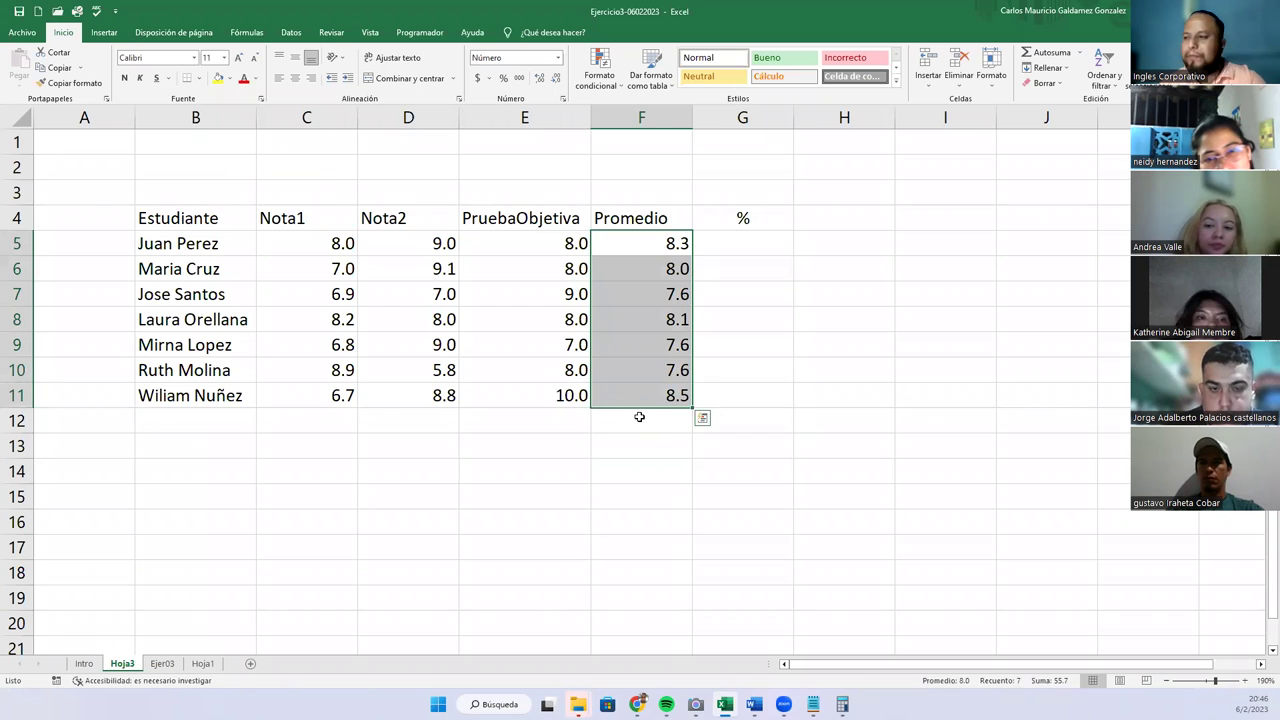
pyautogui.click(636, 416)
pyautogui.write('=')
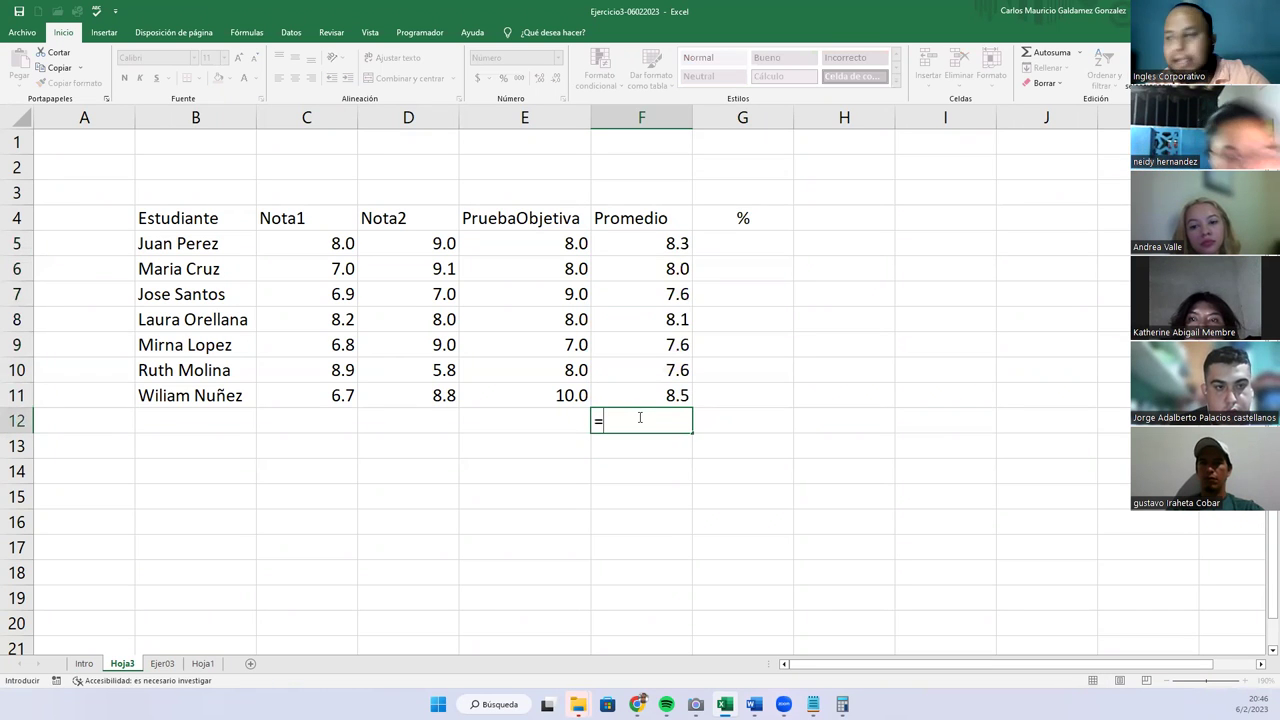
pyautogui.write('f')
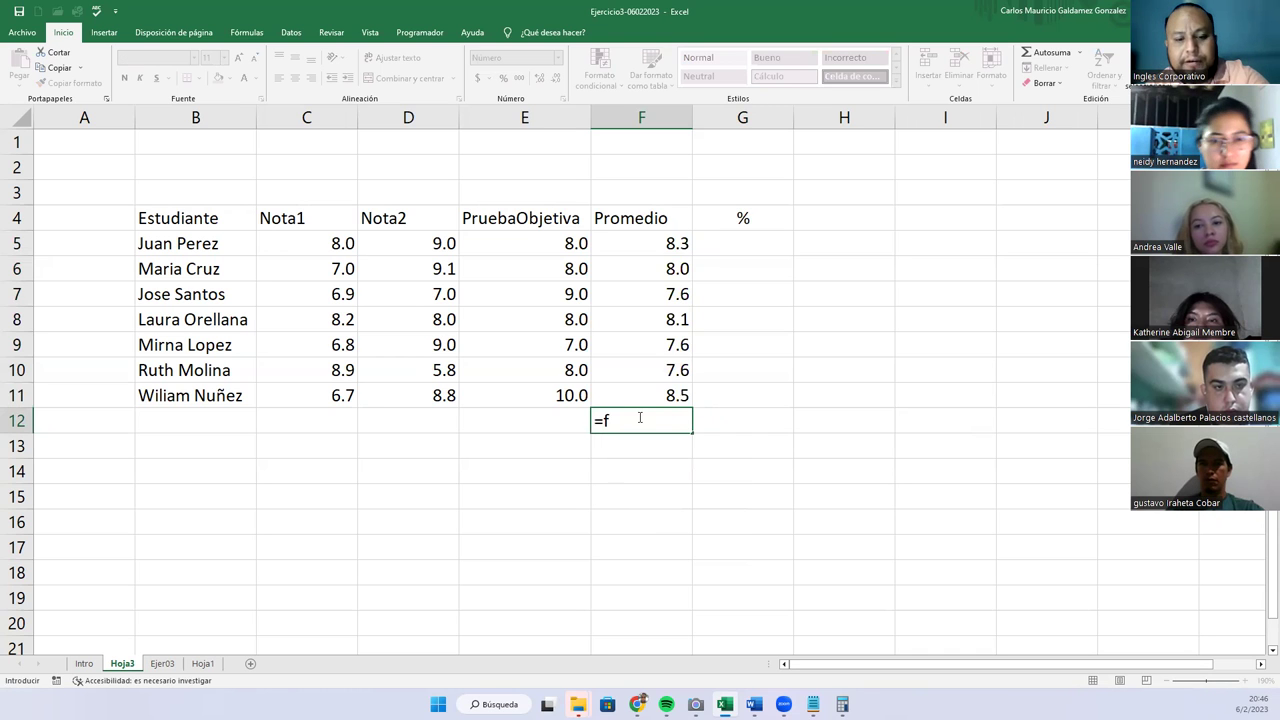
pyautogui.write('5+f6')
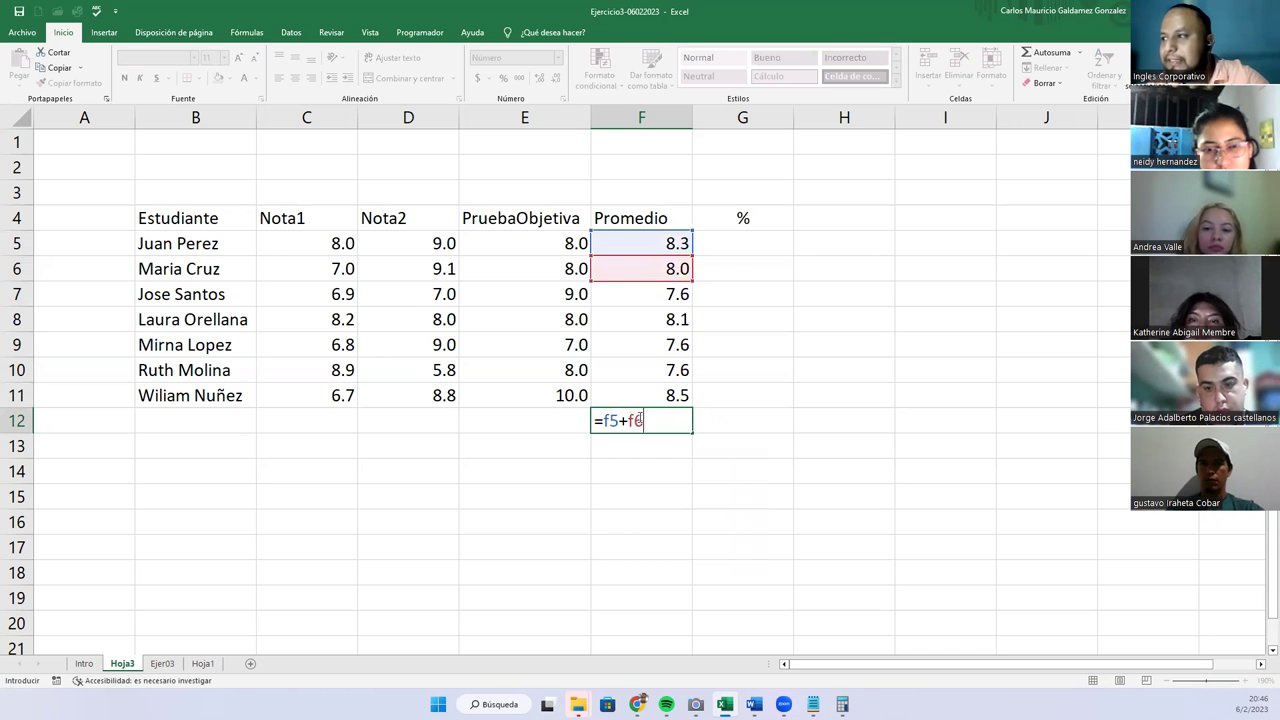
pyautogui.click(640, 418)
pyautogui.write('+f7+f8')
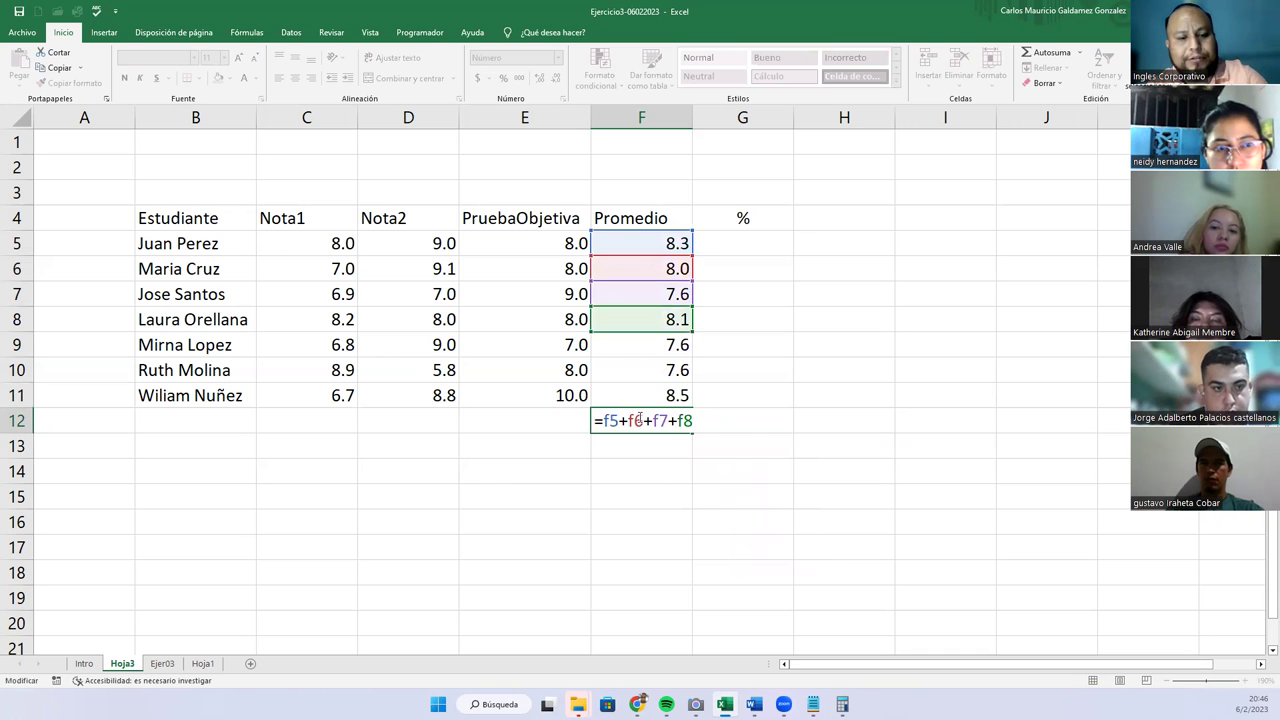
pyautogui.write('+f9+f10+f11')
pyautogui.press('Return')
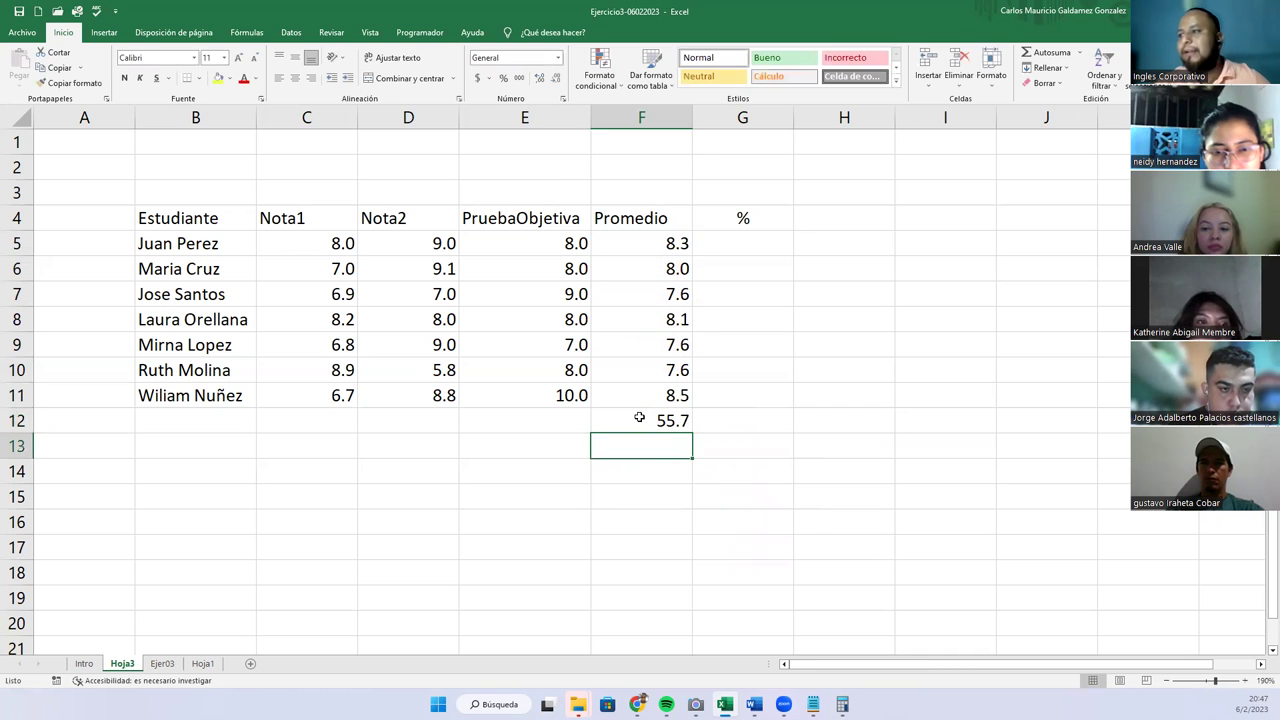
# Step: Replace the F12 total with =SUMA(F5:F11), showing 55.7
pyautogui.click(639, 417)
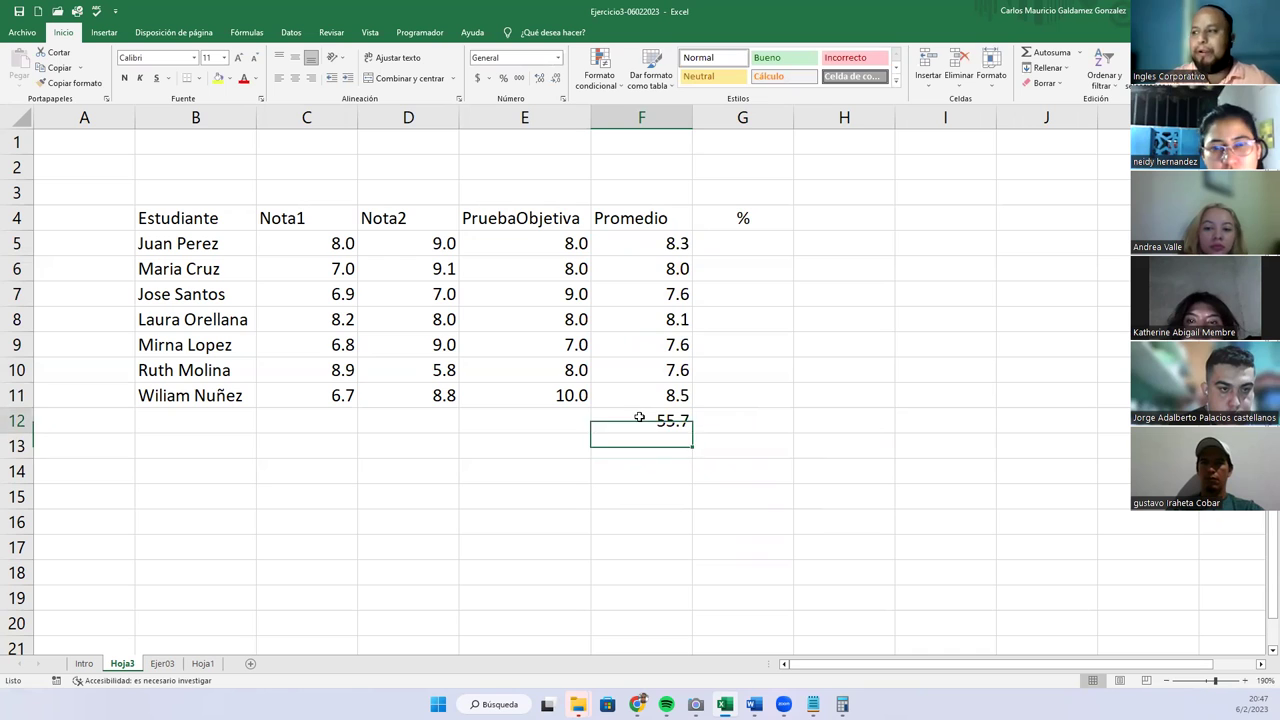
pyautogui.write('=suma')
pyautogui.press('Tab')
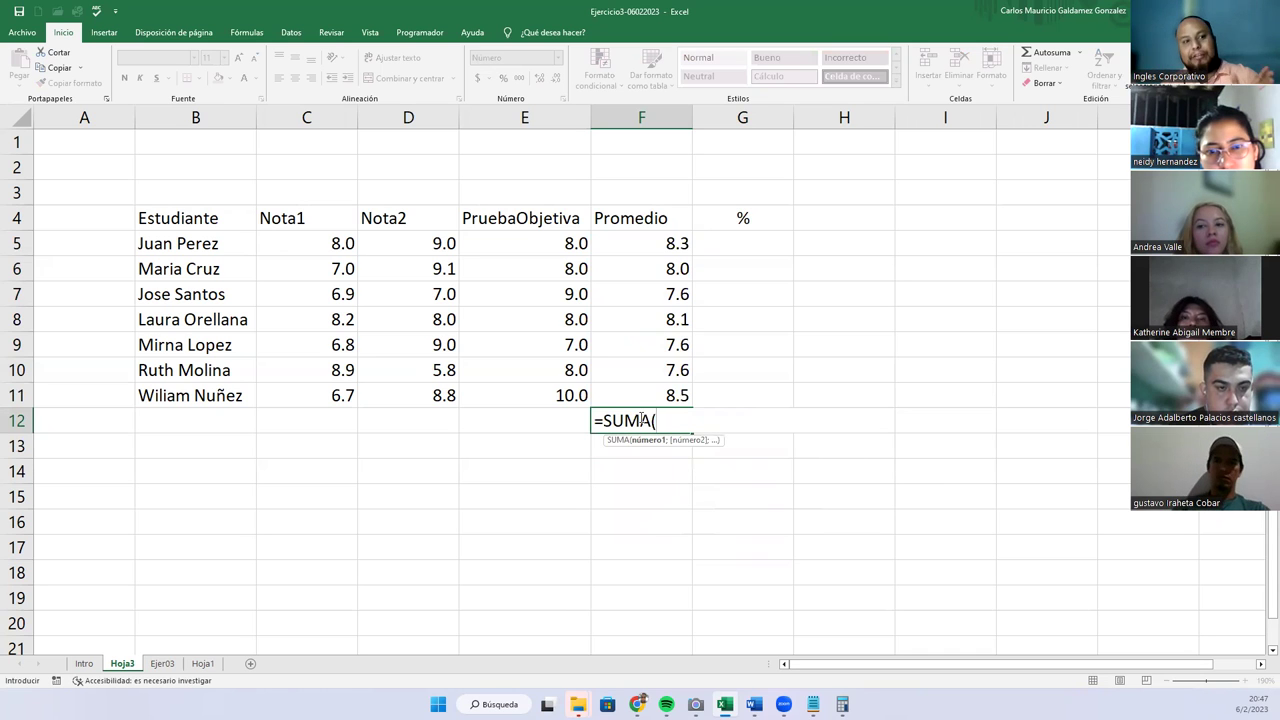
pyautogui.click(637, 246)
pyautogui.moveTo(637, 246); pyautogui.dragTo(650, 389)
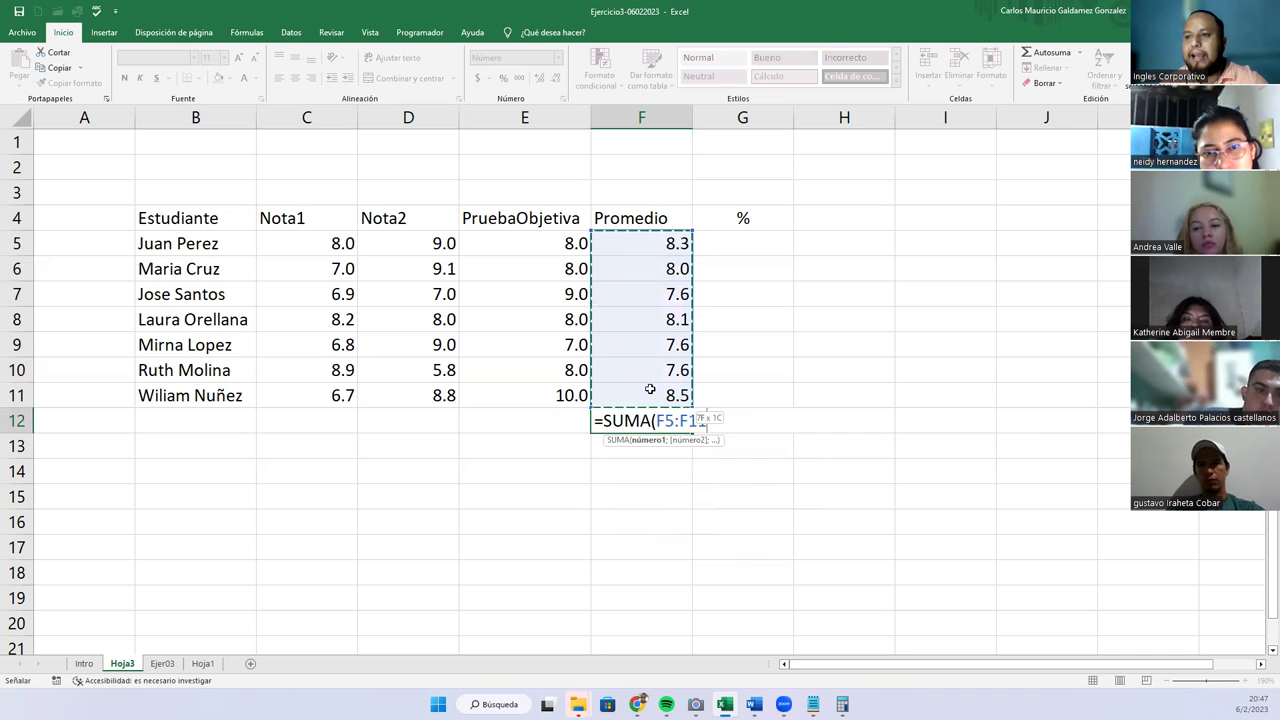
pyautogui.write(')')
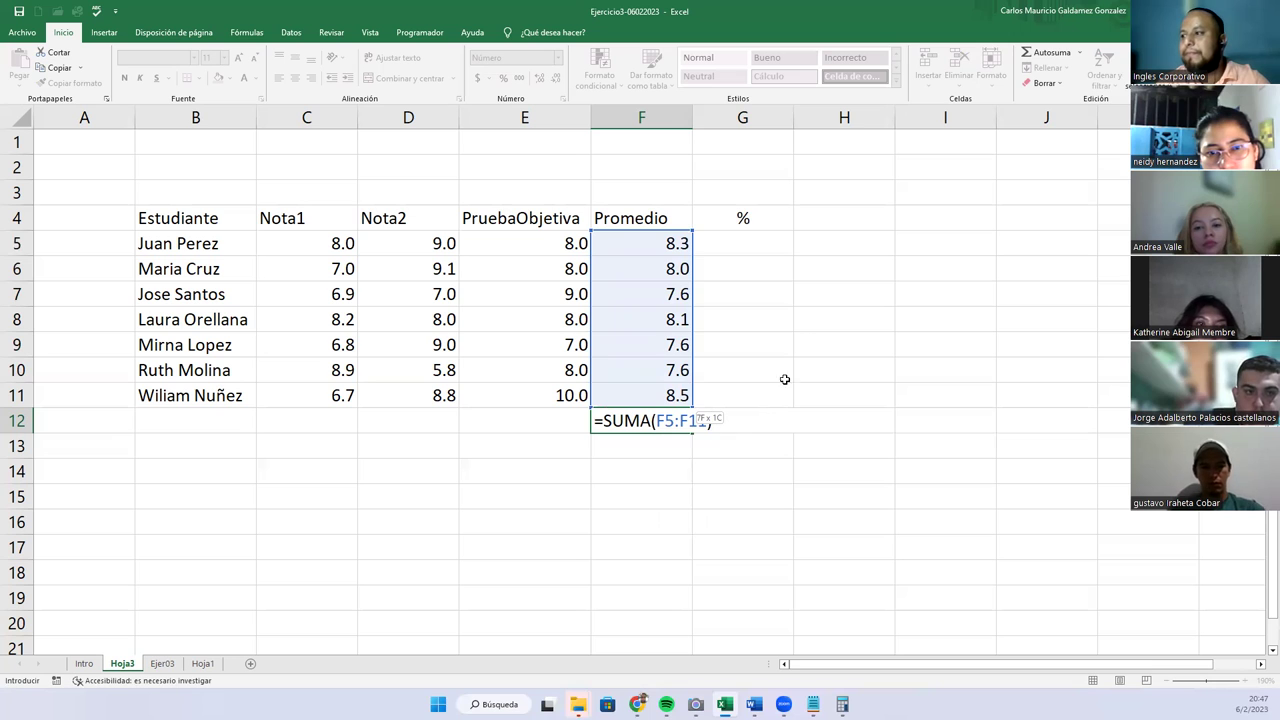
pyautogui.press('Return')
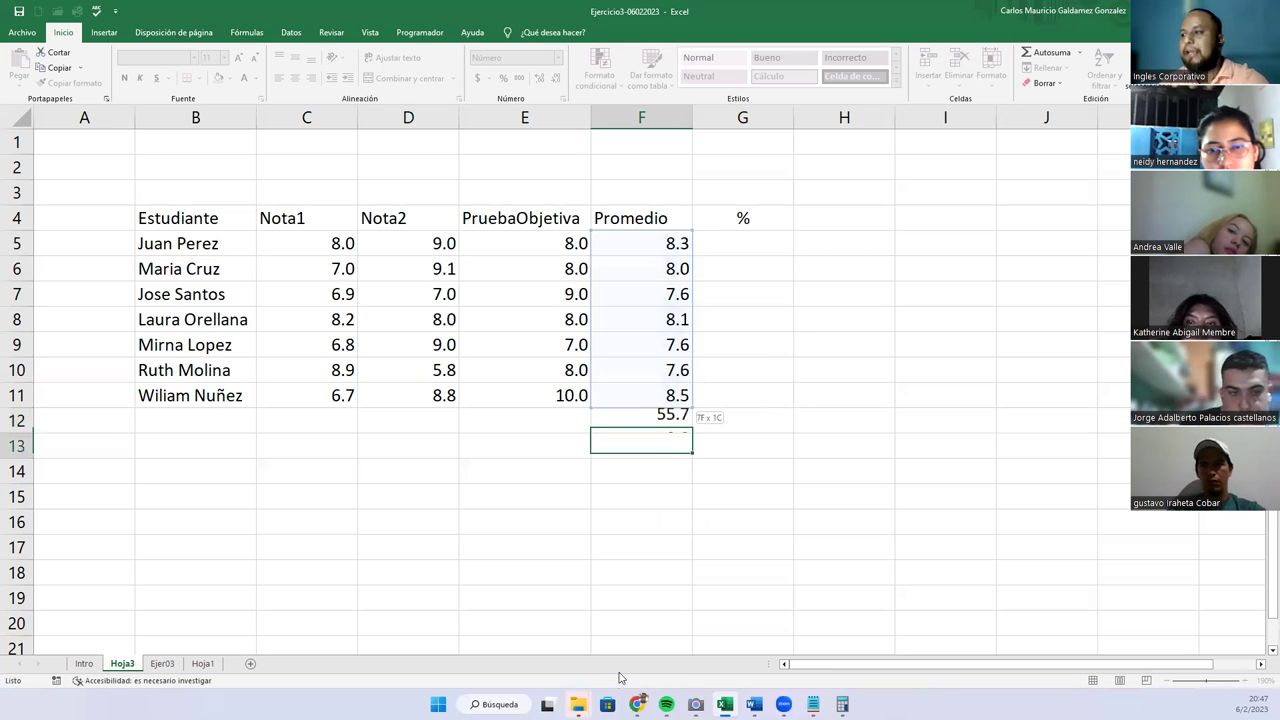
pyautogui.click(618, 425)
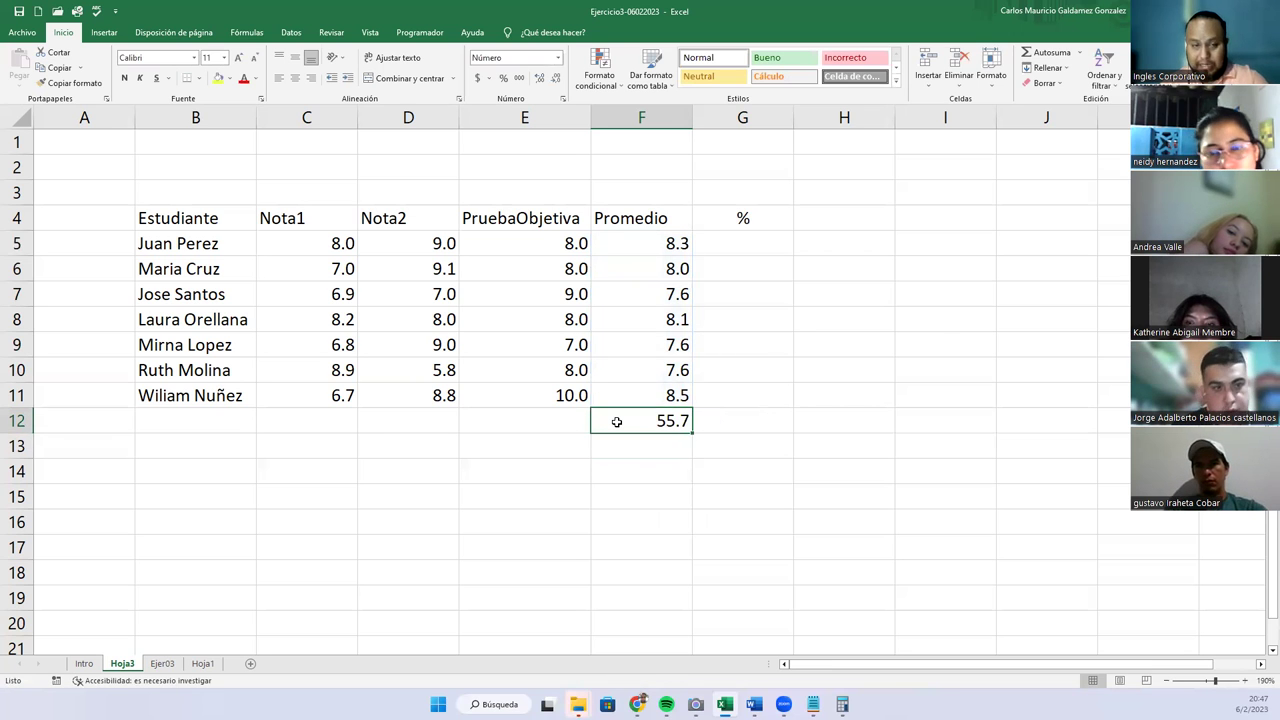
pyautogui.click(737, 237)
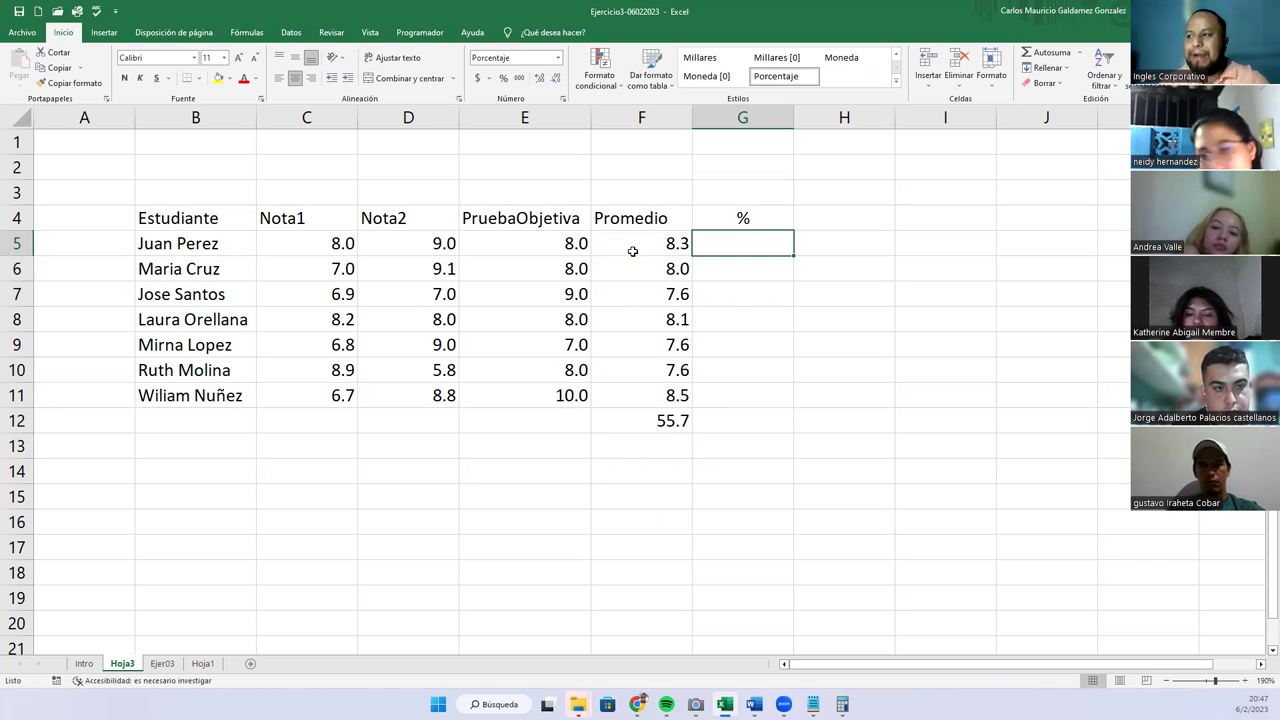
# Step: Enter =F5/F12 in G5, showing the first student's 15.0% share of the total
pyautogui.click(628, 405)
pyautogui.click(655, 421)
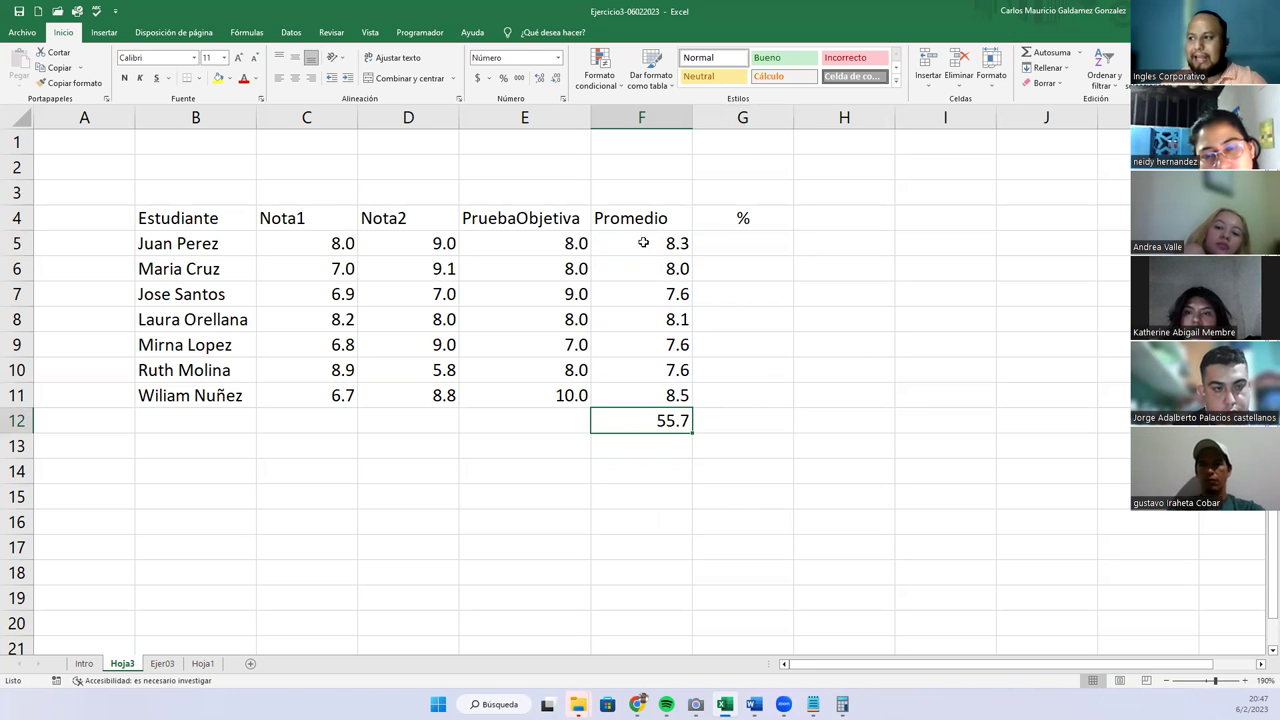
pyautogui.moveTo(646, 244); pyautogui.dragTo(645, 398)
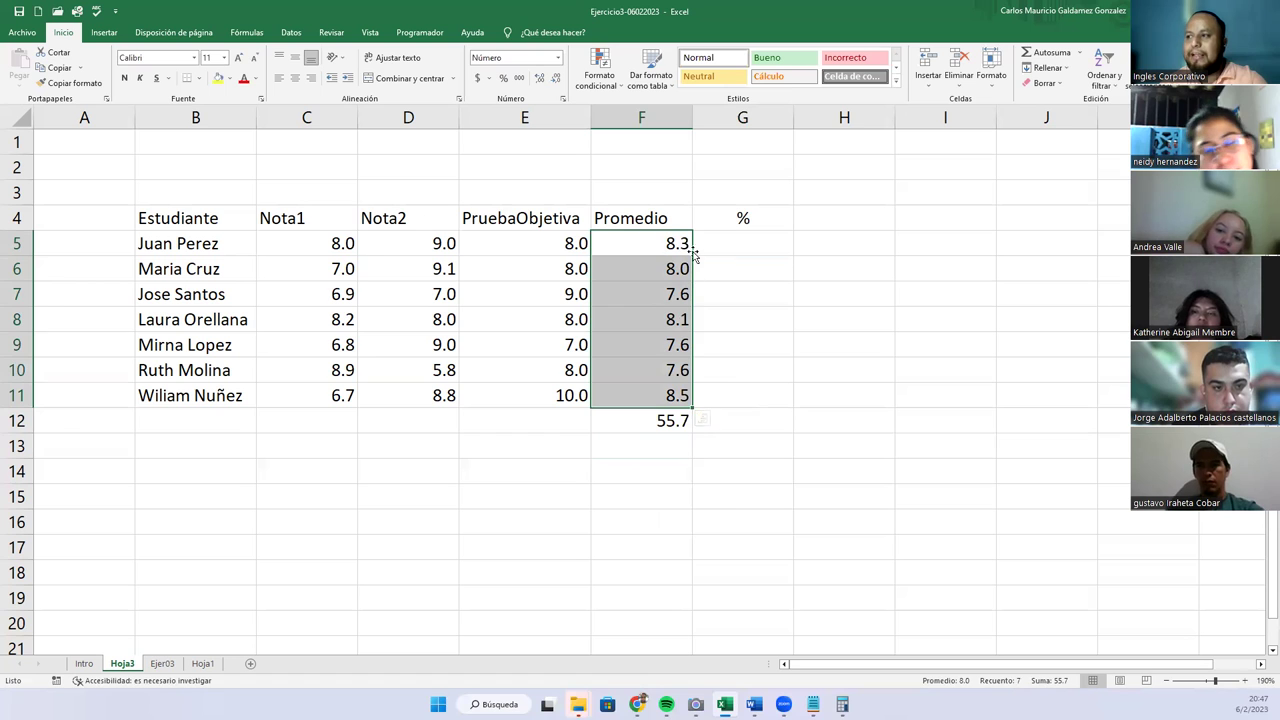
pyautogui.click(641, 250)
pyautogui.moveTo(663, 251); pyautogui.dragTo(626, 390)
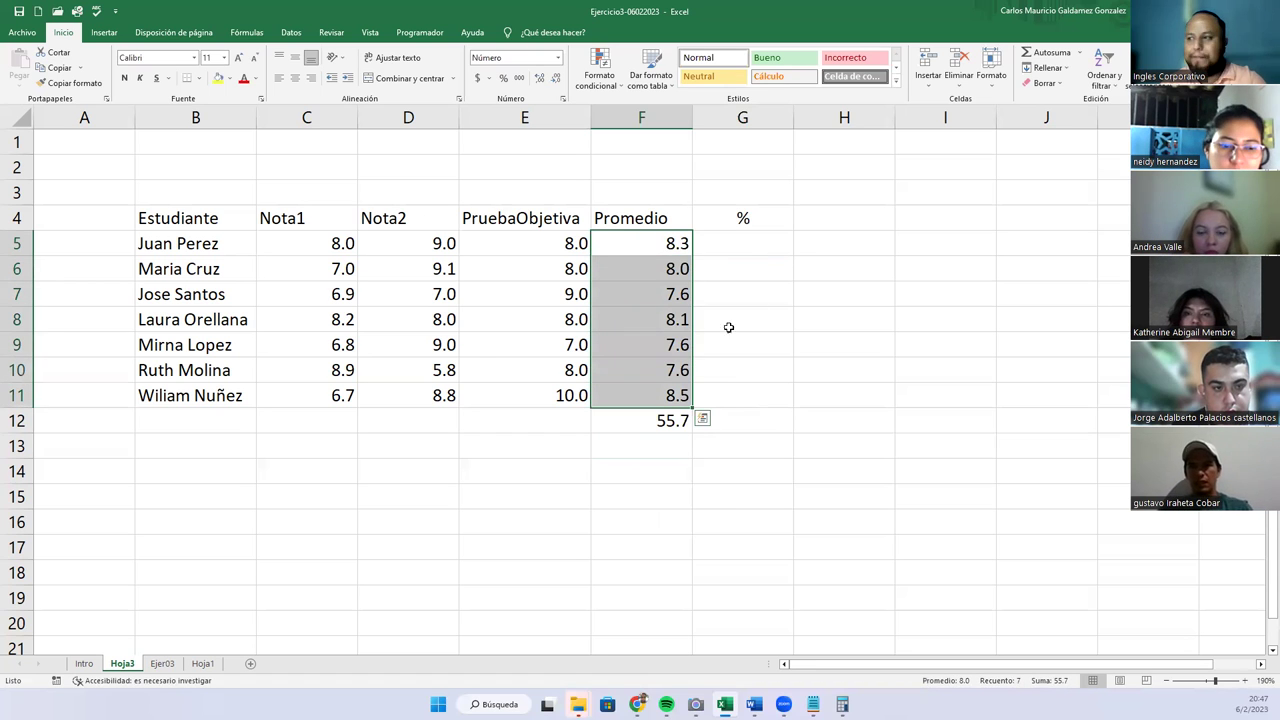
pyautogui.click(749, 251)
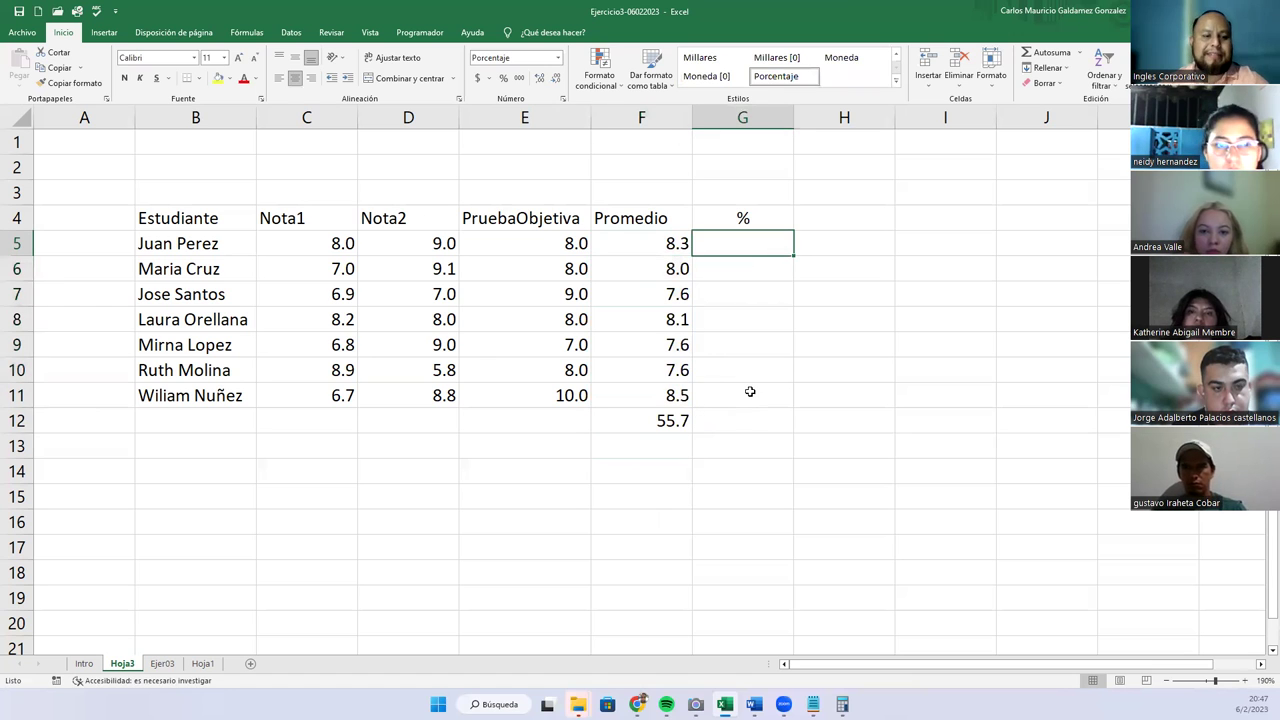
pyautogui.write('=')
pyautogui.press('Left')
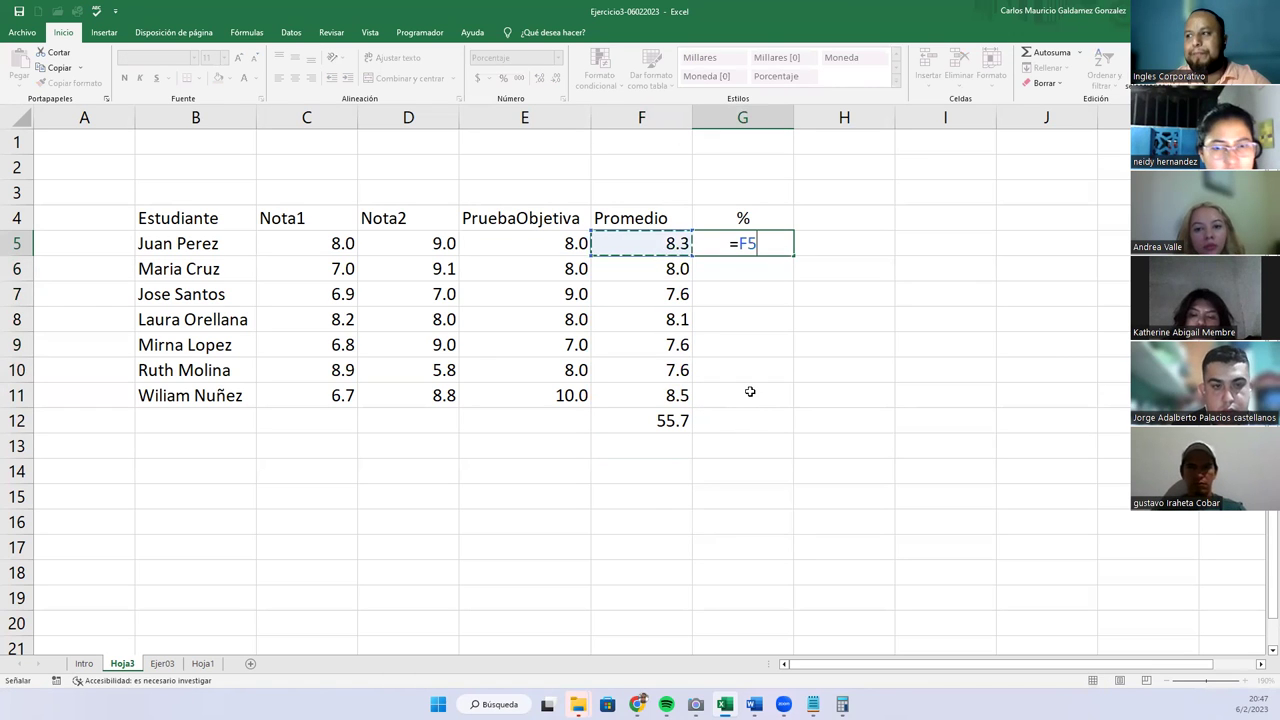
pyautogui.write('/')
pyautogui.press('Down')
pyautogui.press('Down')
pyautogui.press('Down')
pyautogui.press('Down')
pyautogui.press('Down')
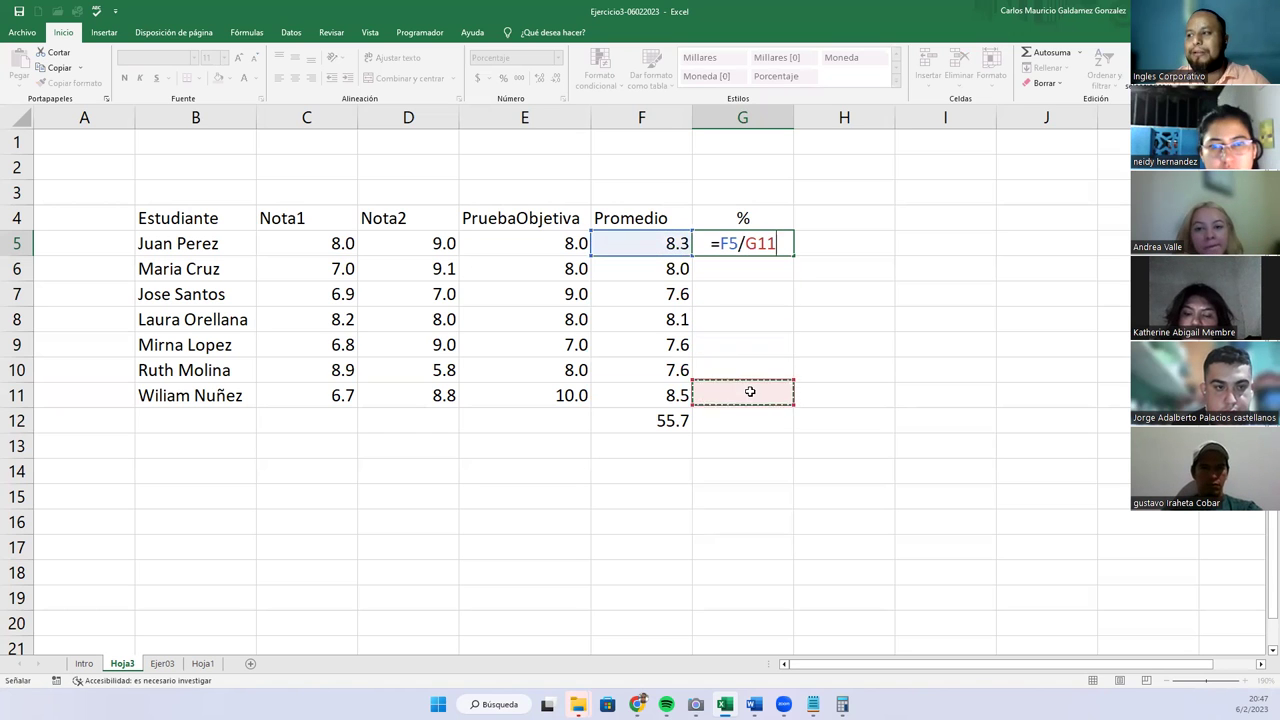
pyautogui.press('Down')
pyautogui.press('Left')
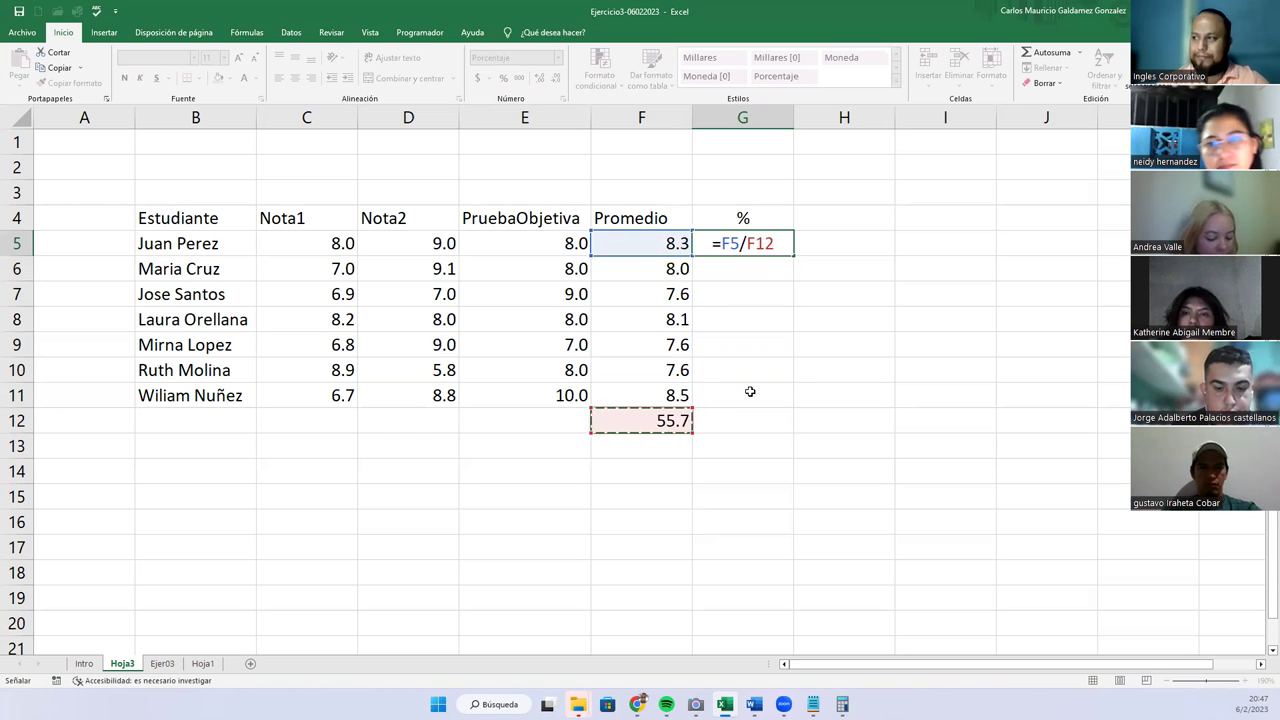
pyautogui.hotkey('ctrl', 'Return')
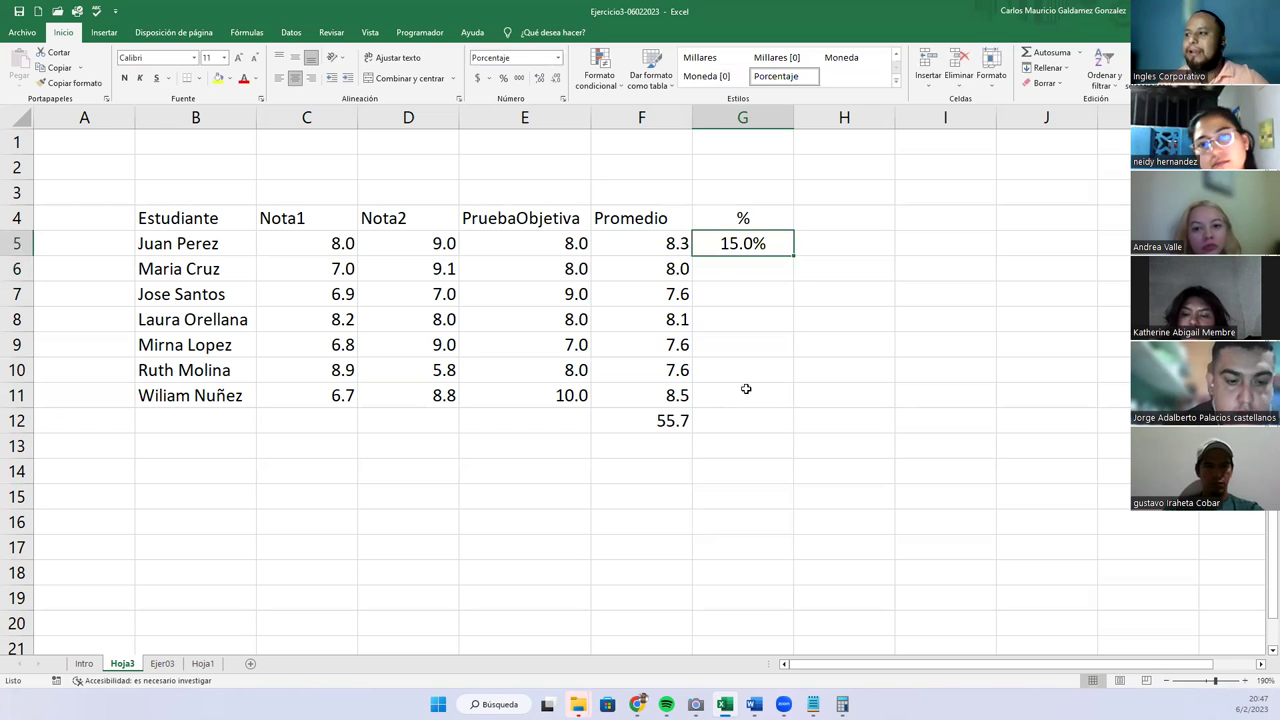
# Step: Select the percentage cells G5 to G12 for number formatting
pyautogui.moveTo(745, 313); pyautogui.dragTo(743, 420)
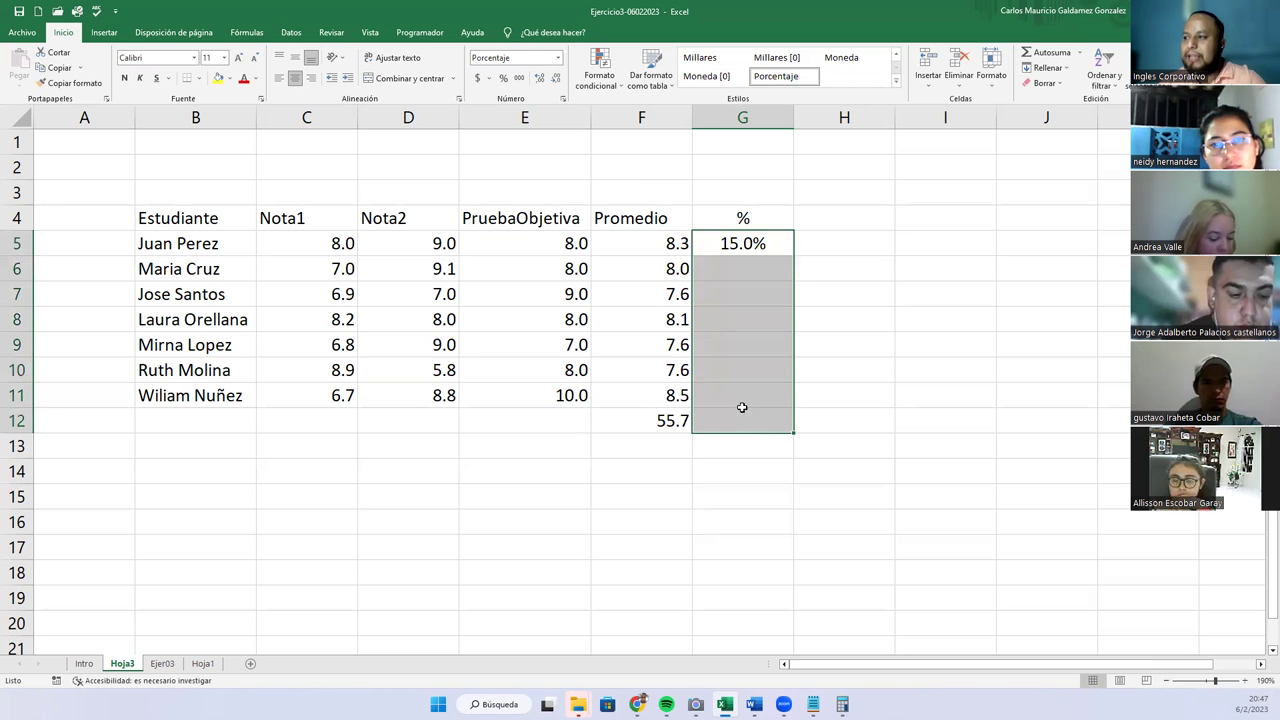
pyautogui.click(743, 445)
pyautogui.moveTo(729, 313); pyautogui.dragTo(731, 416)
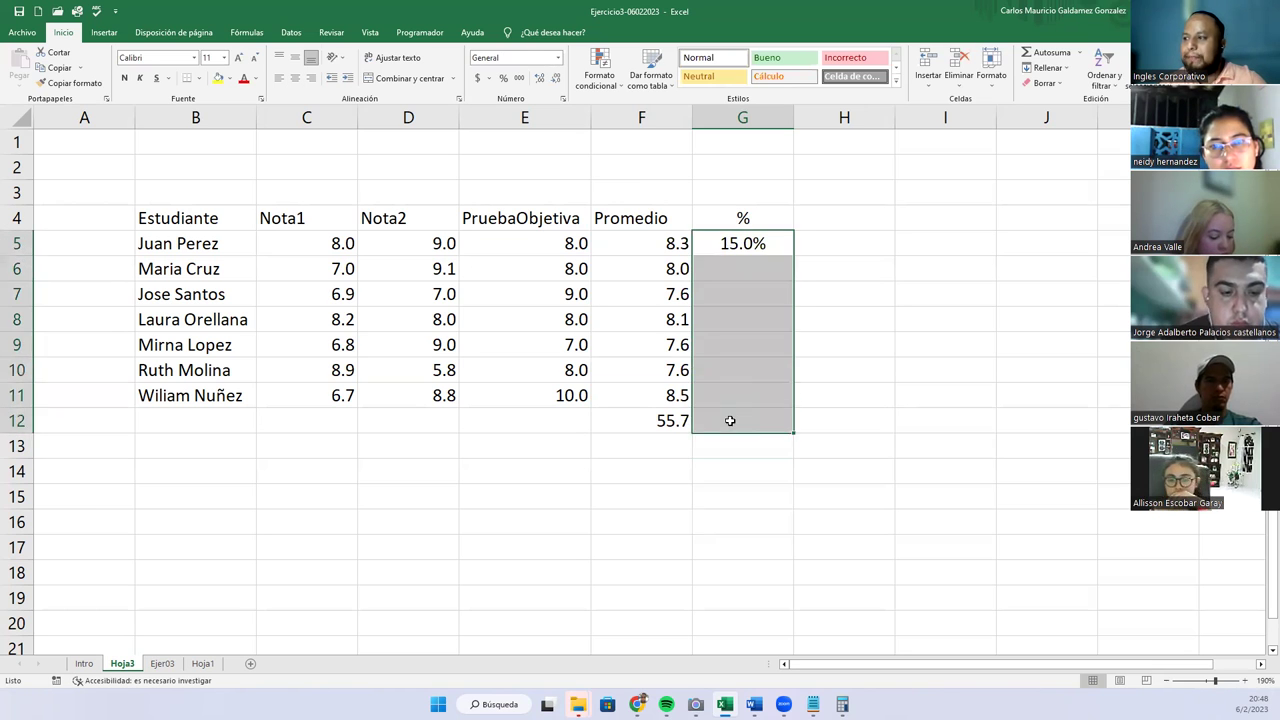
pyautogui.click(558, 58)
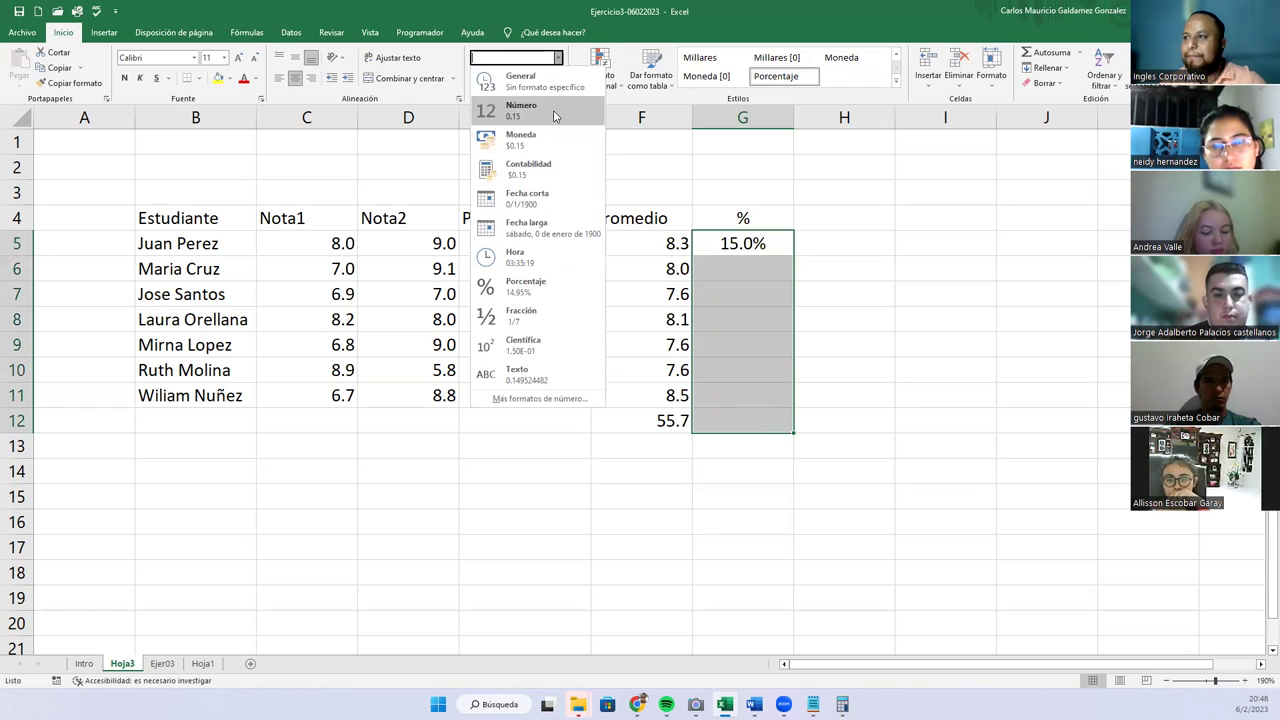
# Step: Switch the % cells to General format and enter =F6/F12 in G6
pyautogui.click(520, 78)
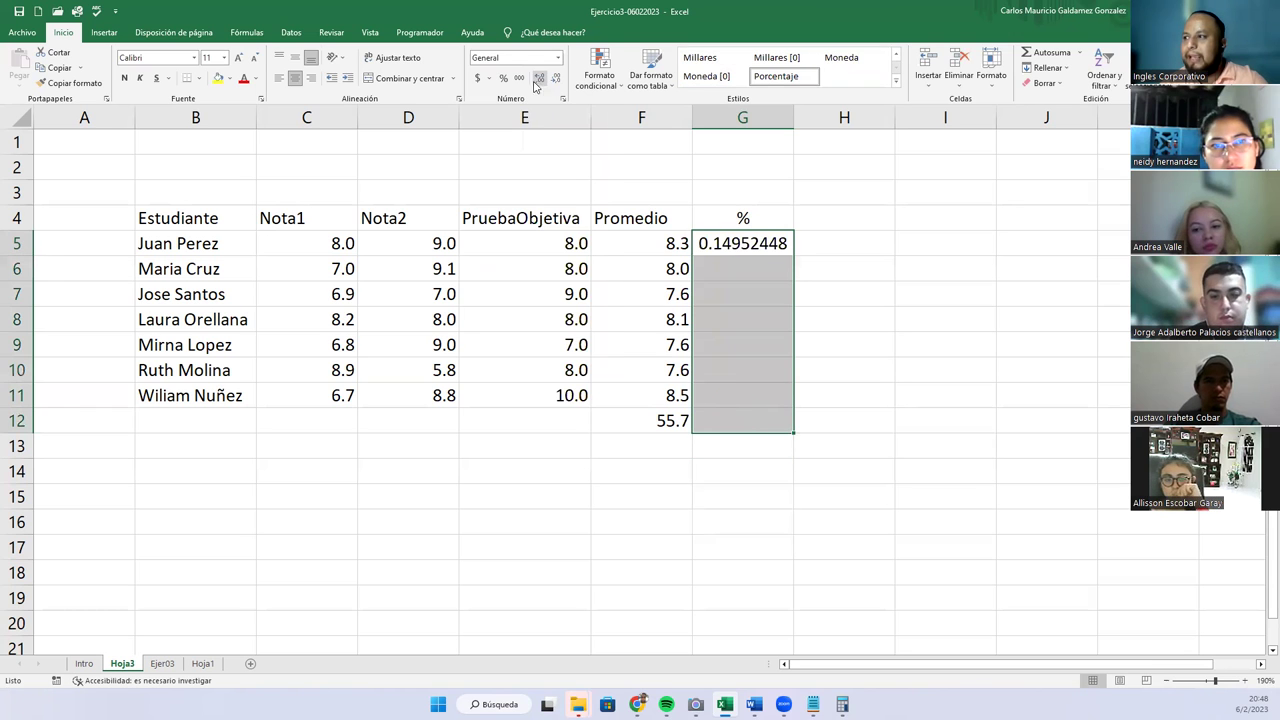
pyautogui.click(771, 268)
pyautogui.write('=')
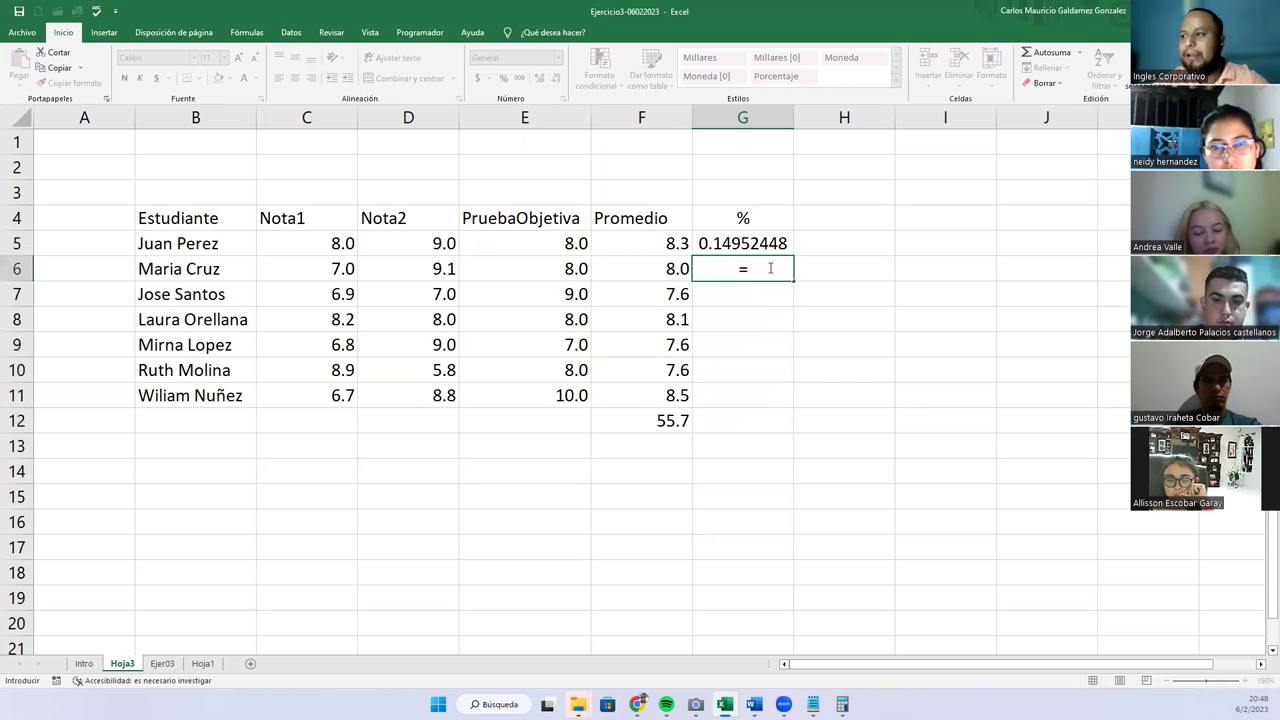
pyautogui.press('Left')
pyautogui.write('/')
pyautogui.press('Down')
# Step: Enter =F7/F12 in G7 and =F8/F12 in G8
pyautogui.press('Down')
pyautogui.press('Down')
pyautogui.press('Down')
pyautogui.press('Down')
pyautogui.press('Down')
pyautogui.press('Left')
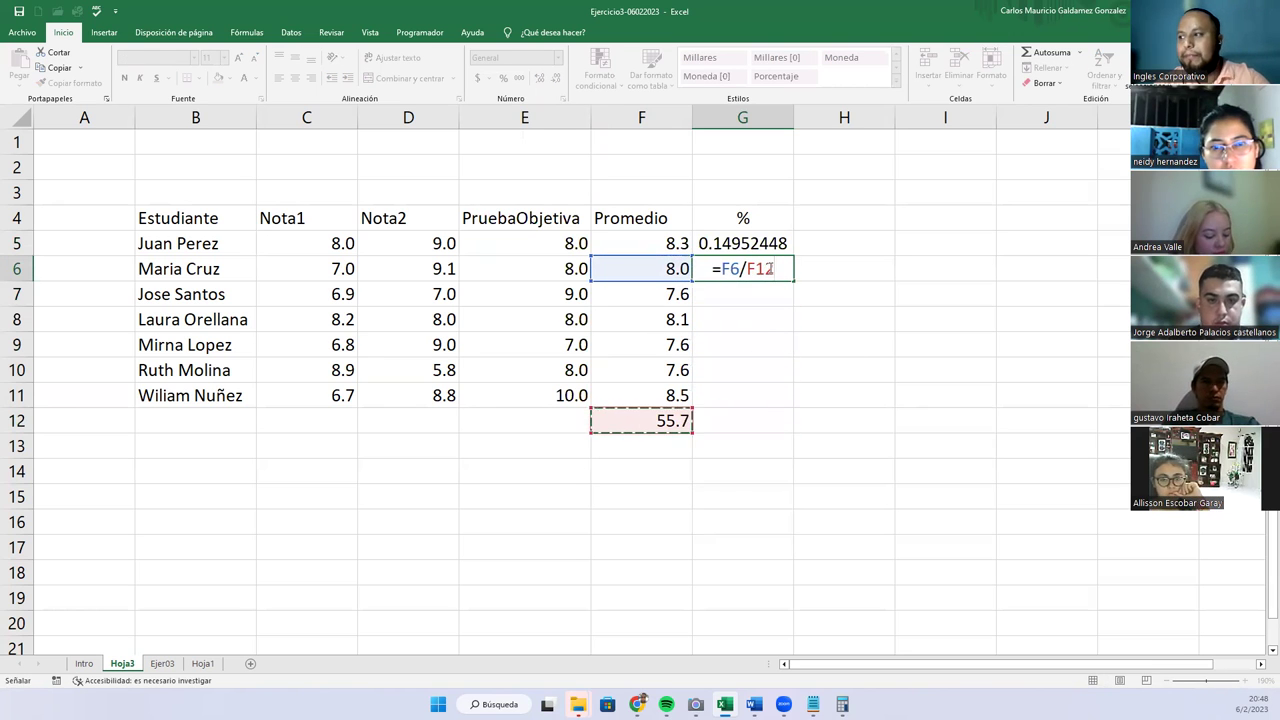
pyautogui.press('Return')
pyautogui.click(770, 268)
pyautogui.press('Down')
pyautogui.write('=')
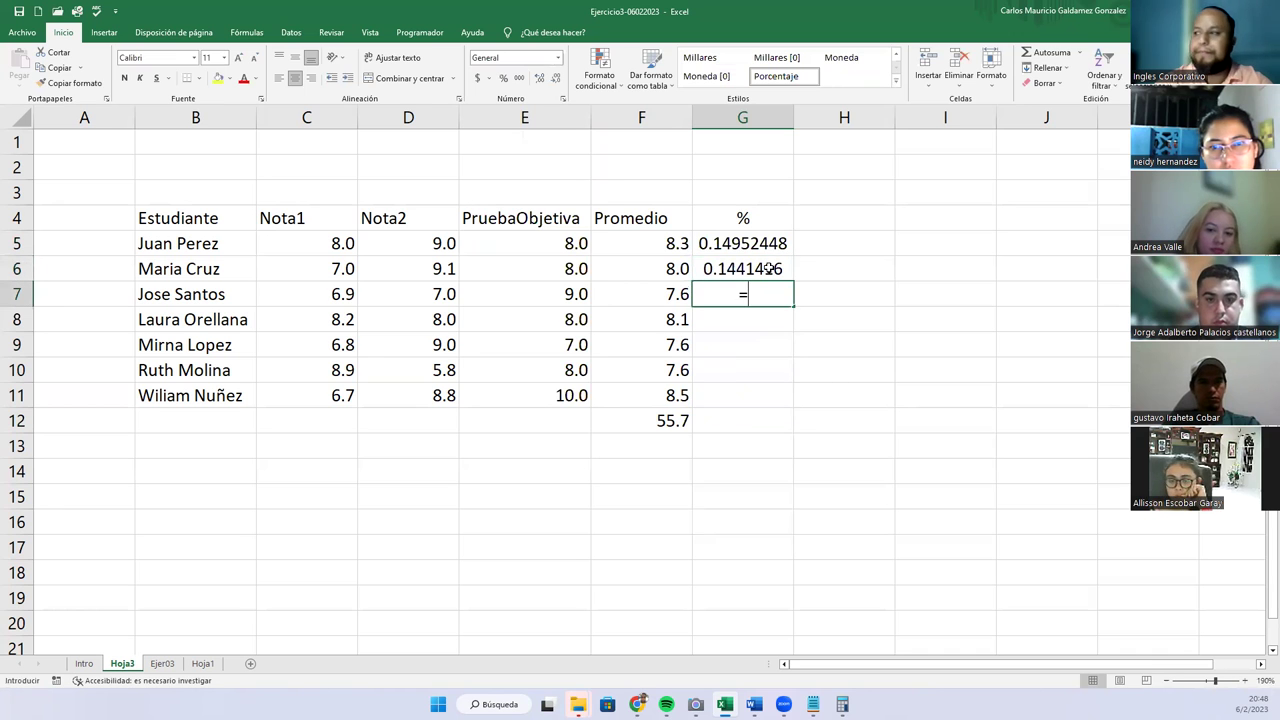
pyautogui.press('Left')
pyautogui.press('Left')
pyautogui.press('Right')
pyautogui.write('/')
pyautogui.press('Down')
pyautogui.press('Down')
pyautogui.press('Down')
pyautogui.press('Down')
pyautogui.press('Down')
pyautogui.press('Left')
pyautogui.press('Return')
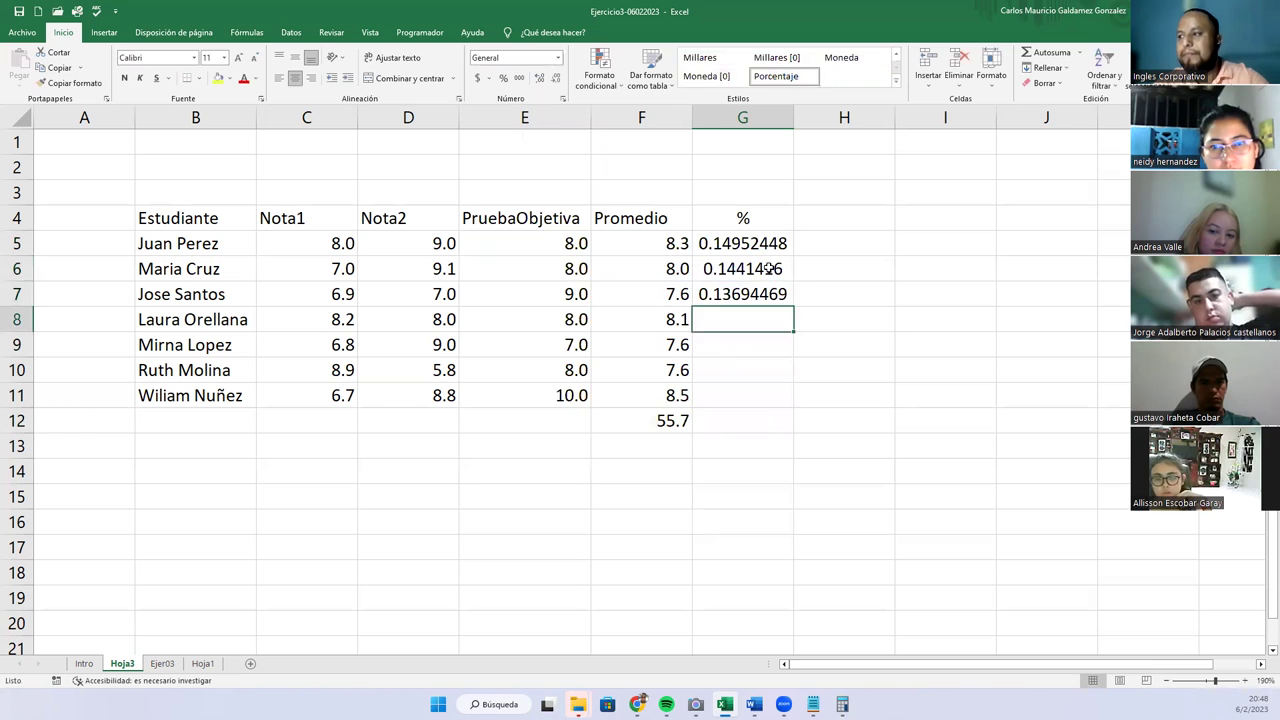
pyautogui.write('=')
pyautogui.press('Left')
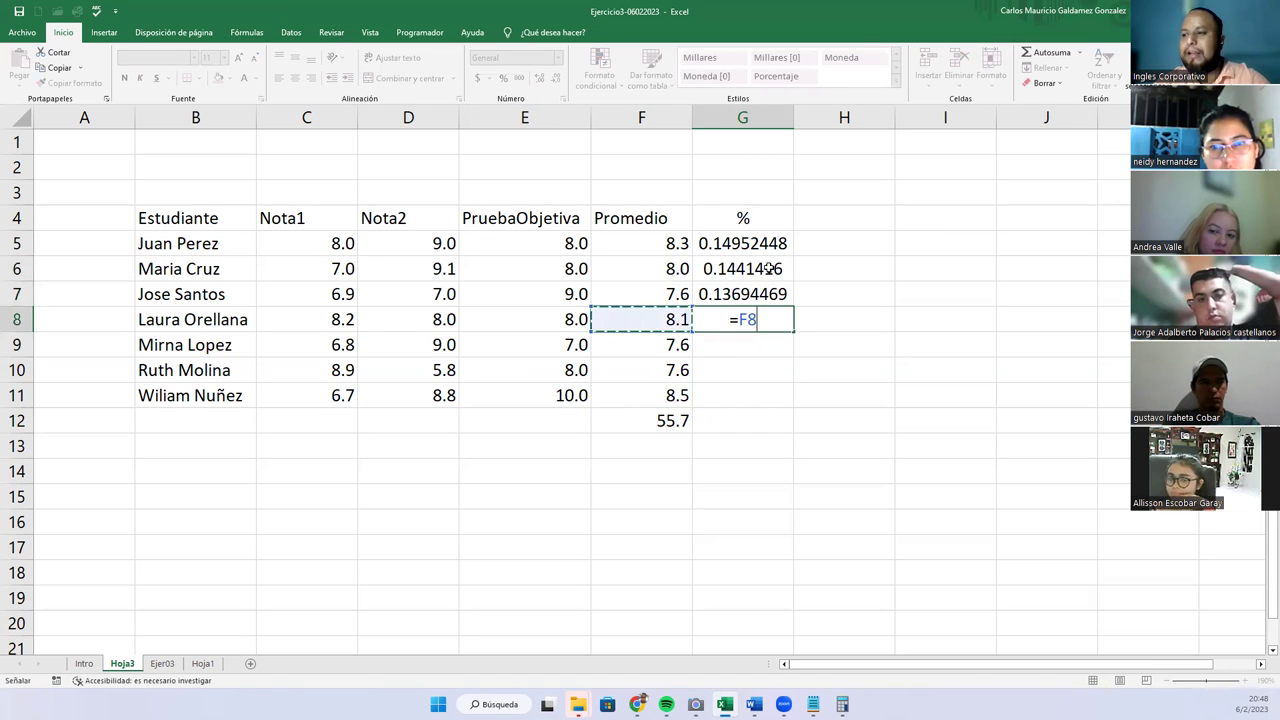
pyautogui.write('/')
pyautogui.press('Down')
pyautogui.press('Down')
pyautogui.press('Down')
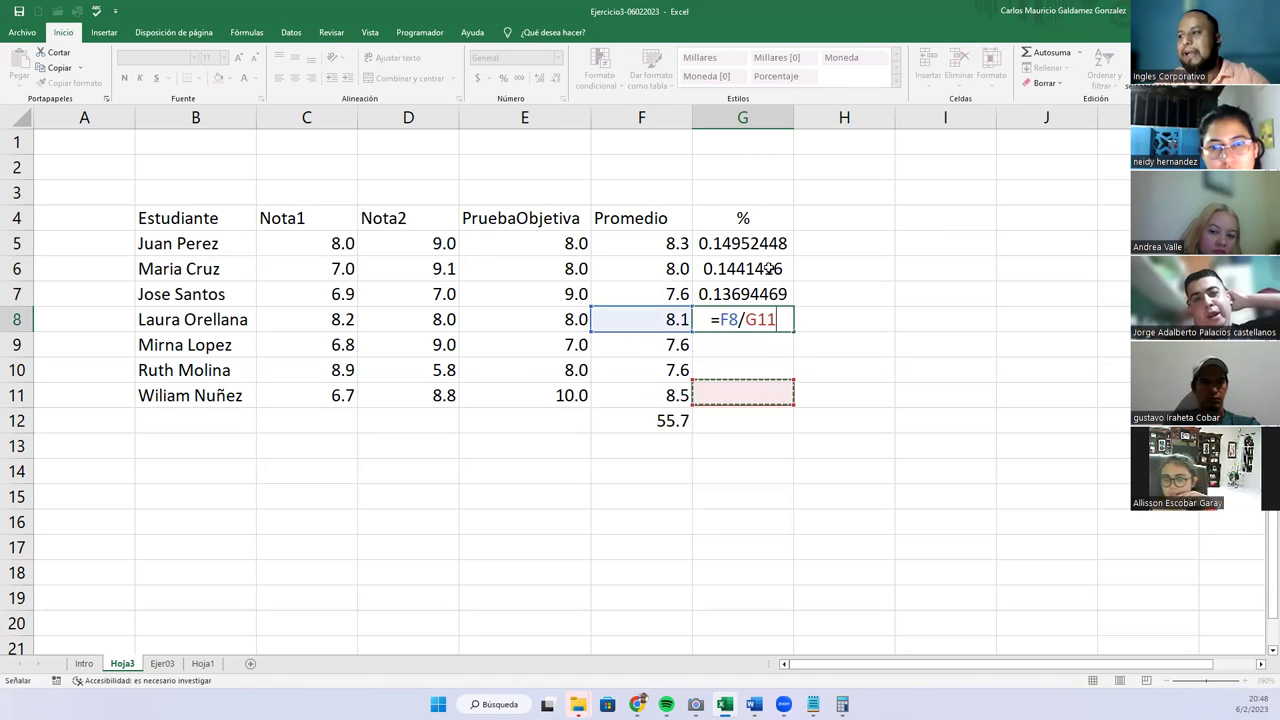
pyautogui.press('Down')
pyautogui.press('Left')
pyautogui.press('Return')
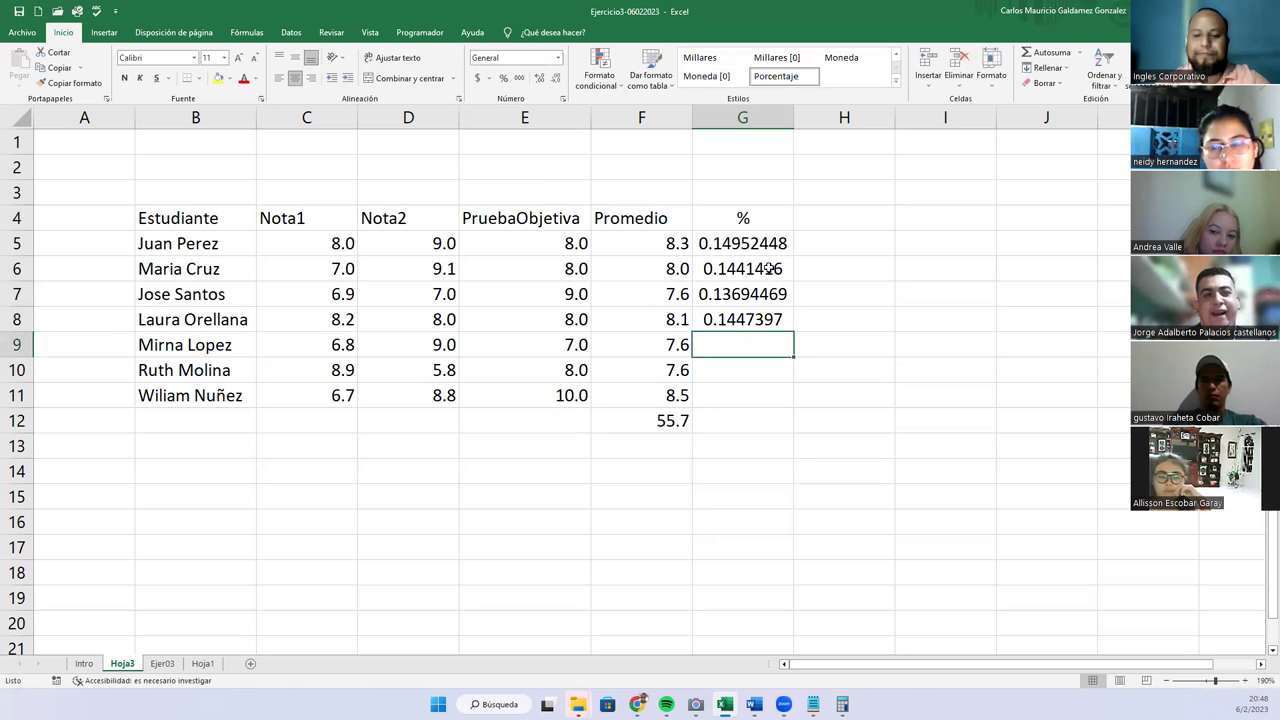
# Step: Enter =F9/F12 in G9 and =F10/F12 in G10
pyautogui.write('=')
pyautogui.press('Left')
pyautogui.write('/')
pyautogui.press('Down')
pyautogui.press('Down')
pyautogui.press('Down')
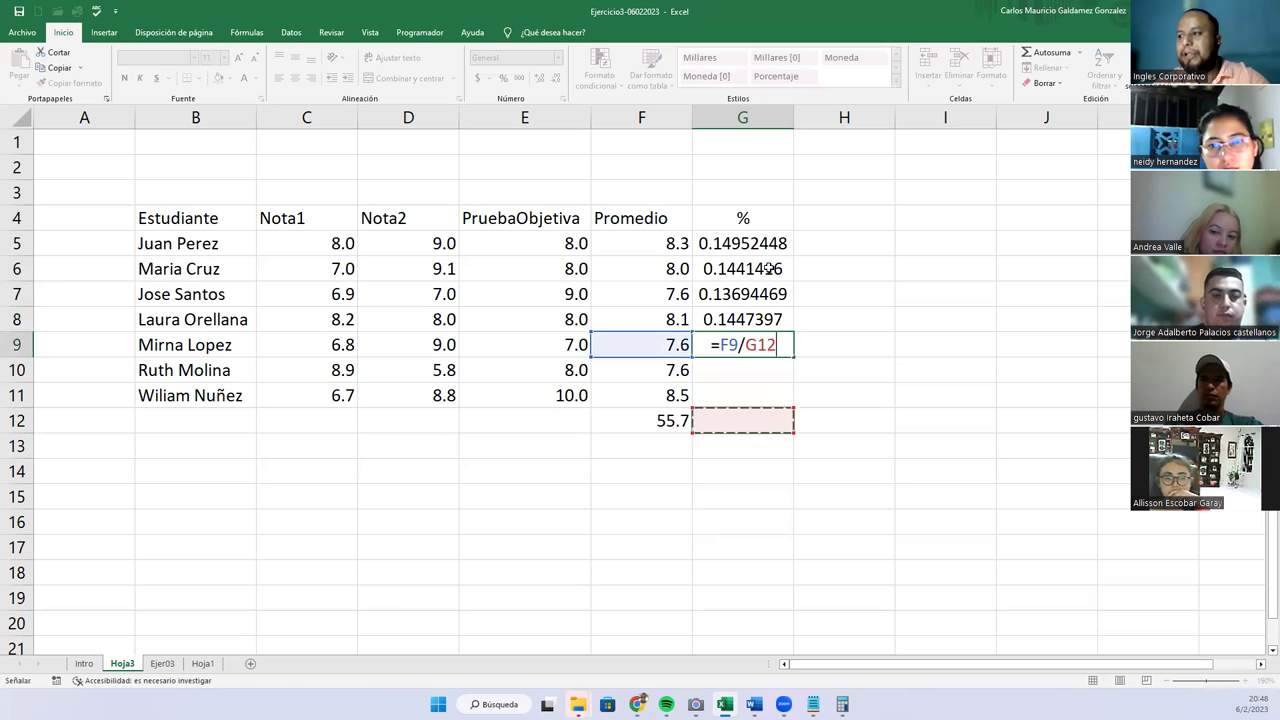
pyautogui.press('Left')
pyautogui.press('Return')
pyautogui.press('Right')
pyautogui.press('Down')
pyautogui.press('Left')
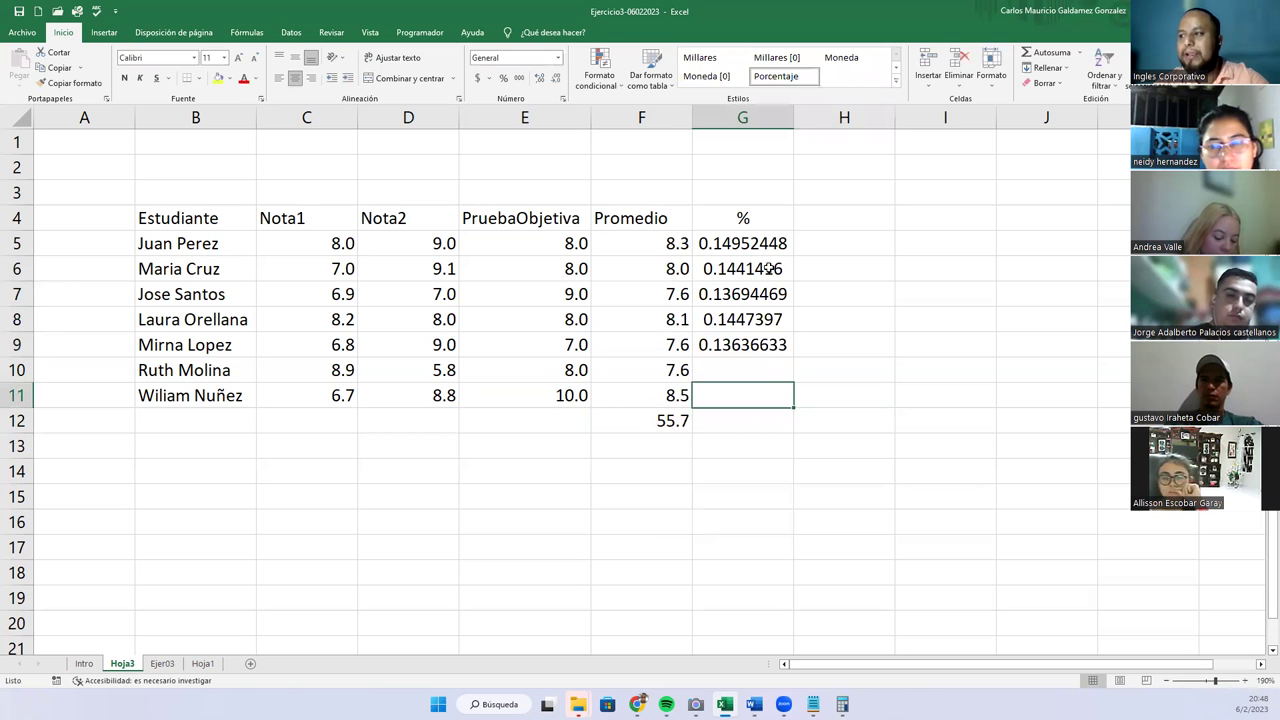
pyautogui.press('Up')
pyautogui.write('=')
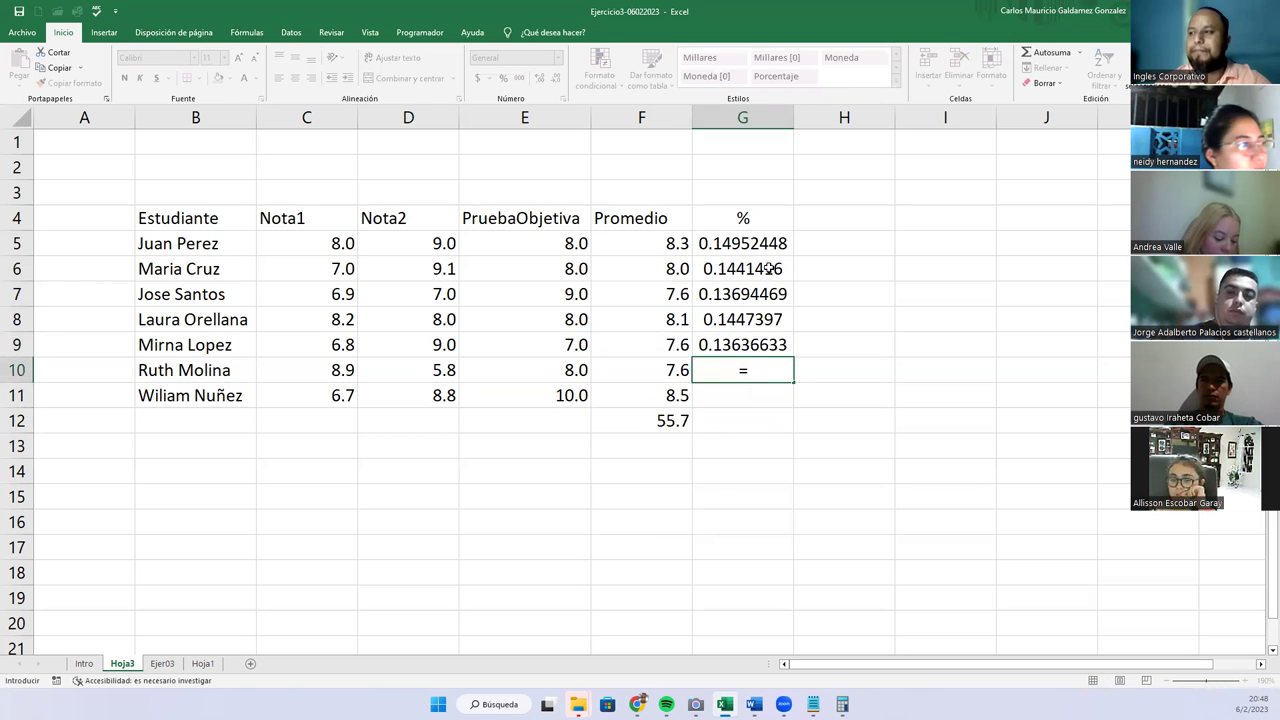
pyautogui.press('Left')
pyautogui.write('/')
pyautogui.press('Up')
pyautogui.press('Up')
pyautogui.press('Up')
pyautogui.press('Down')
pyautogui.press('Down')
pyautogui.press('Down')
pyautogui.press('Down')
pyautogui.press('Down')
pyautogui.press('Down')
pyautogui.press('Up')
pyautogui.press('Left')
pyautogui.hotkey('ctrl', 'Return')
# Step: Cancel an accidental re-edit of G10 and enter =F11/F12 in G11
pyautogui.write('=')
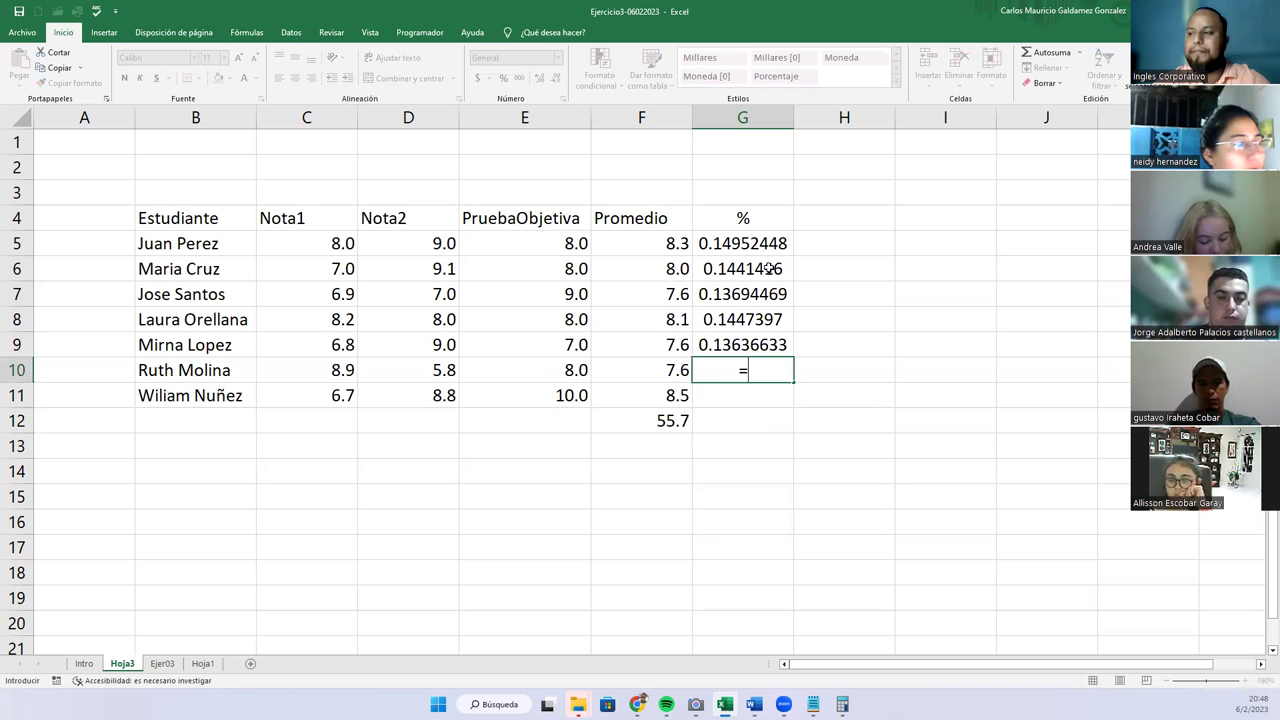
pyautogui.press('Left')
pyautogui.press('Escape')
pyautogui.press('Down')
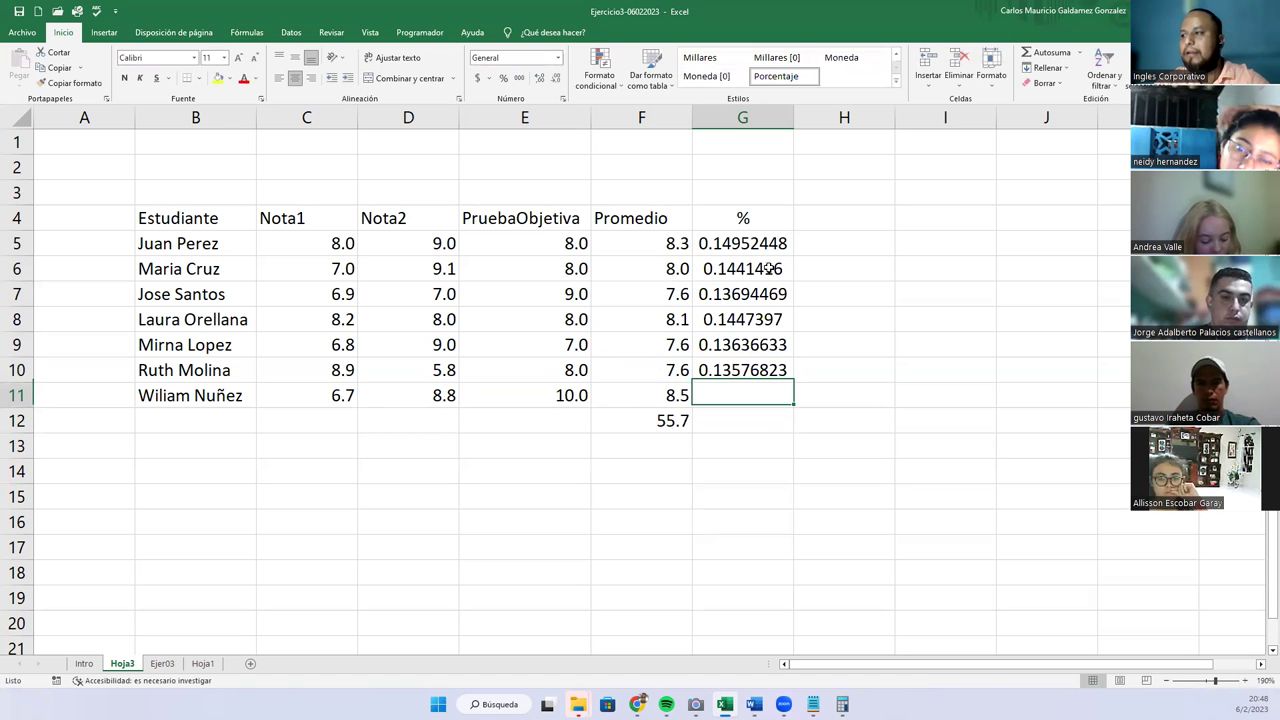
pyautogui.write('=')
pyautogui.press('Left')
pyautogui.write('/')
pyautogui.press('Down')
pyautogui.press('Left')
pyautogui.press('Return')
pyautogui.press('Up')
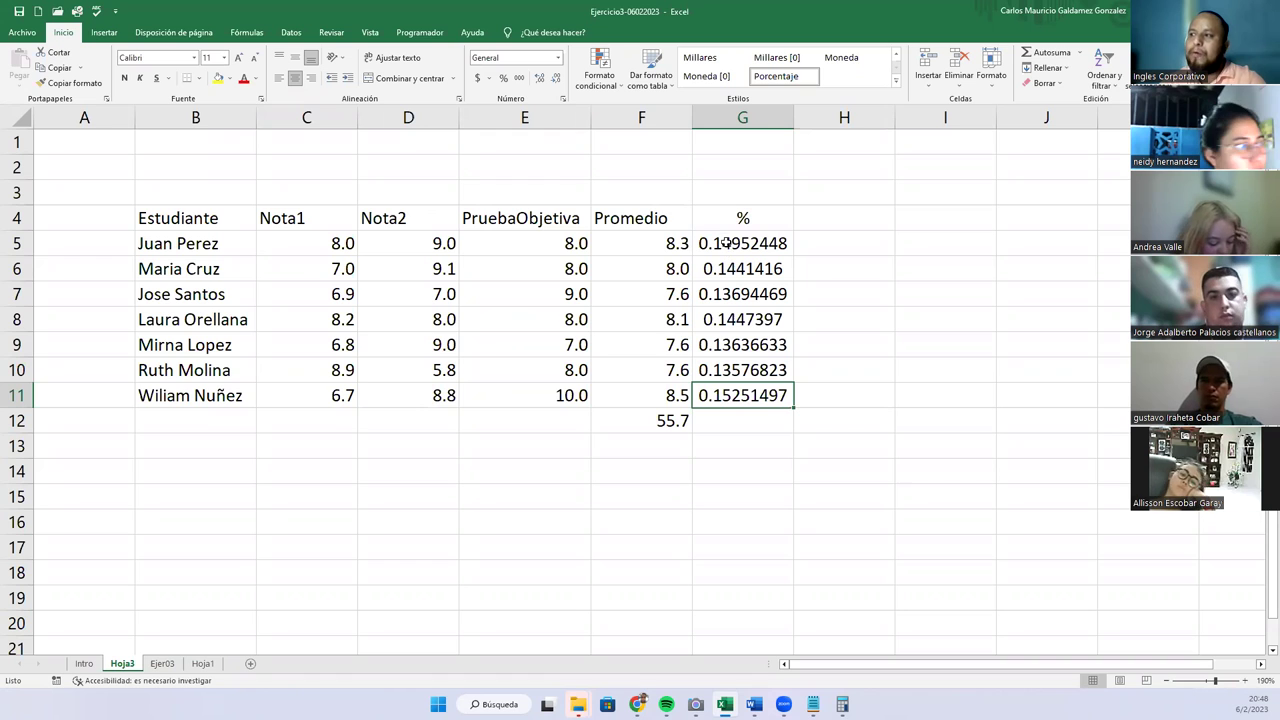
# Step: Format G5:G12 as Porcentaje with one decimal place
pyautogui.moveTo(726, 241); pyautogui.dragTo(751, 396)
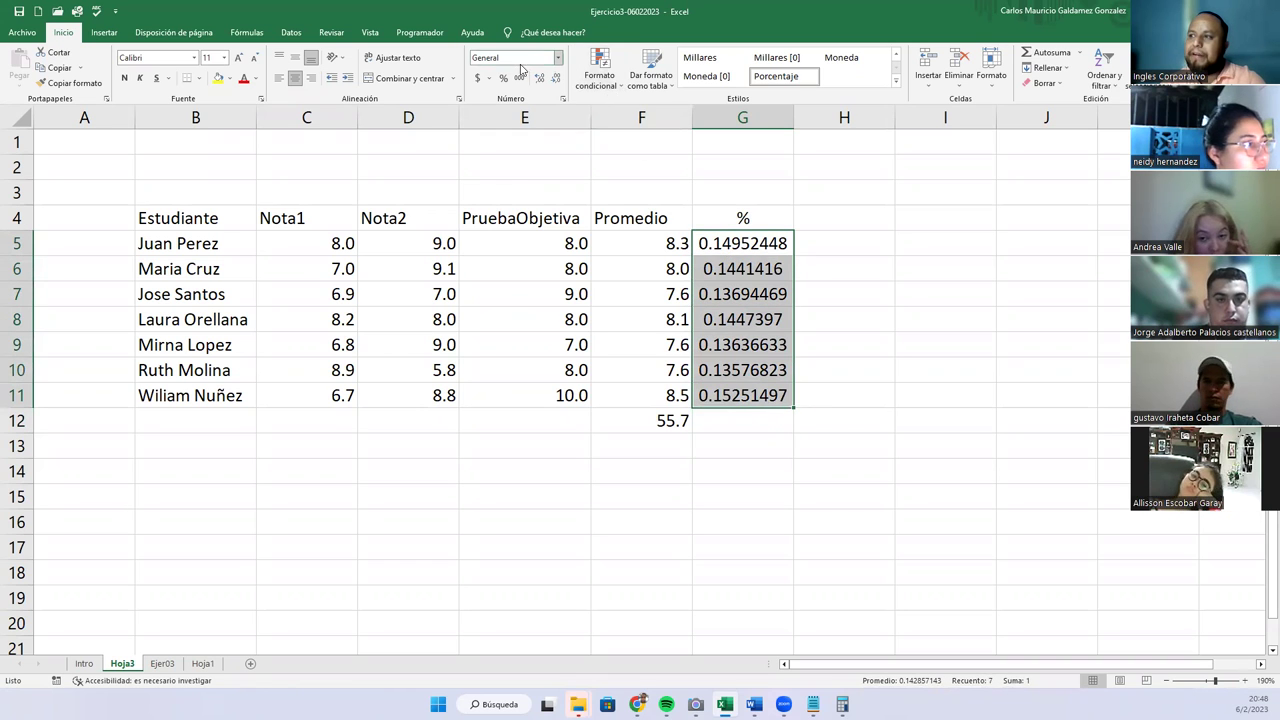
pyautogui.click(558, 57)
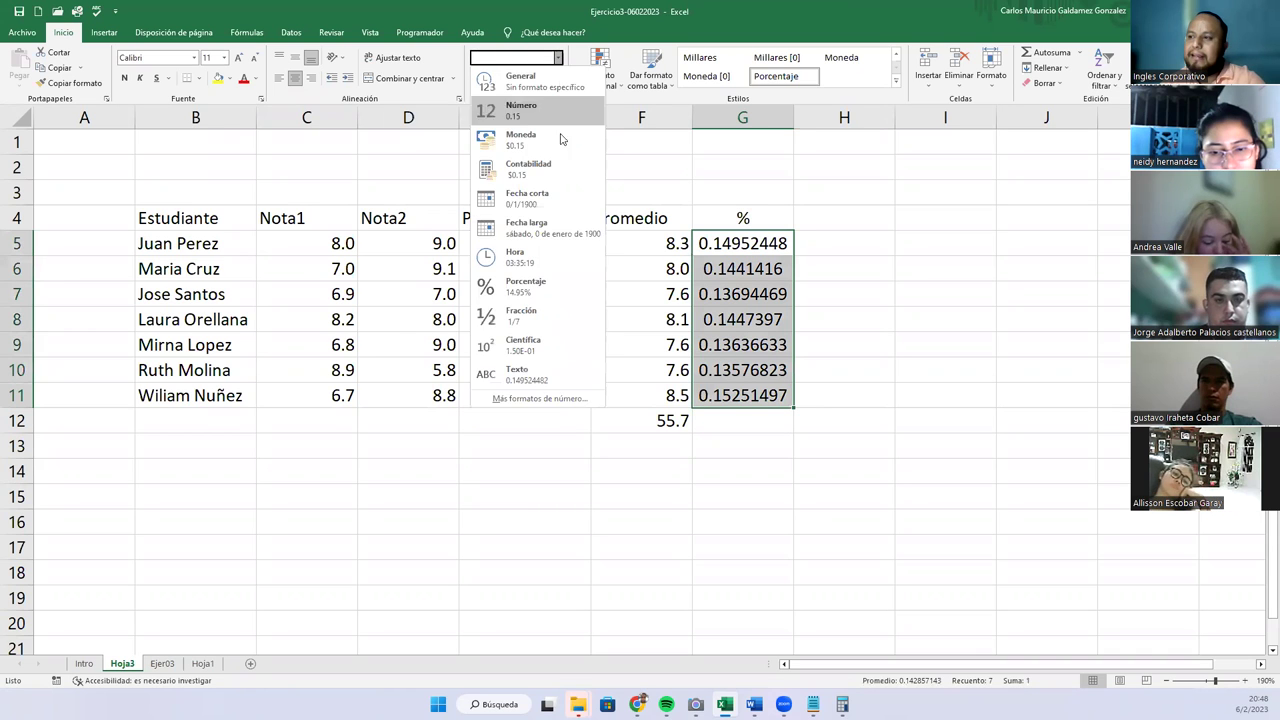
pyautogui.click(553, 284)
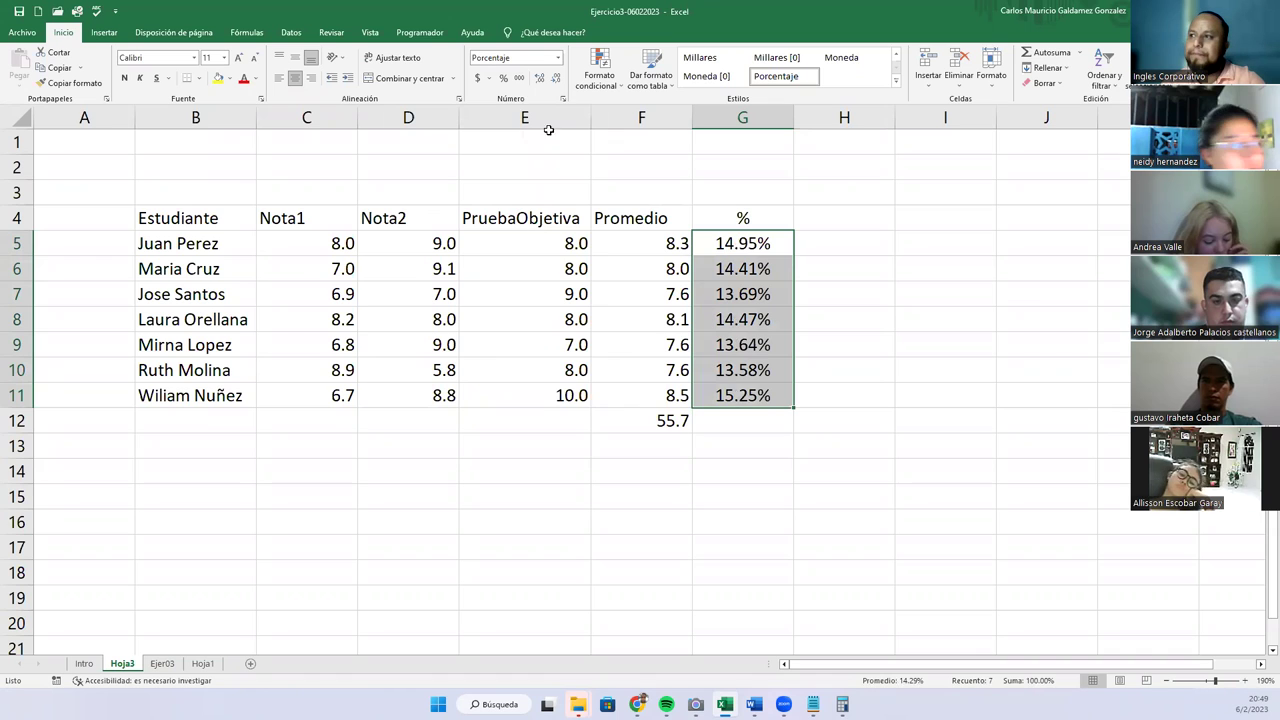
pyautogui.click(557, 79)
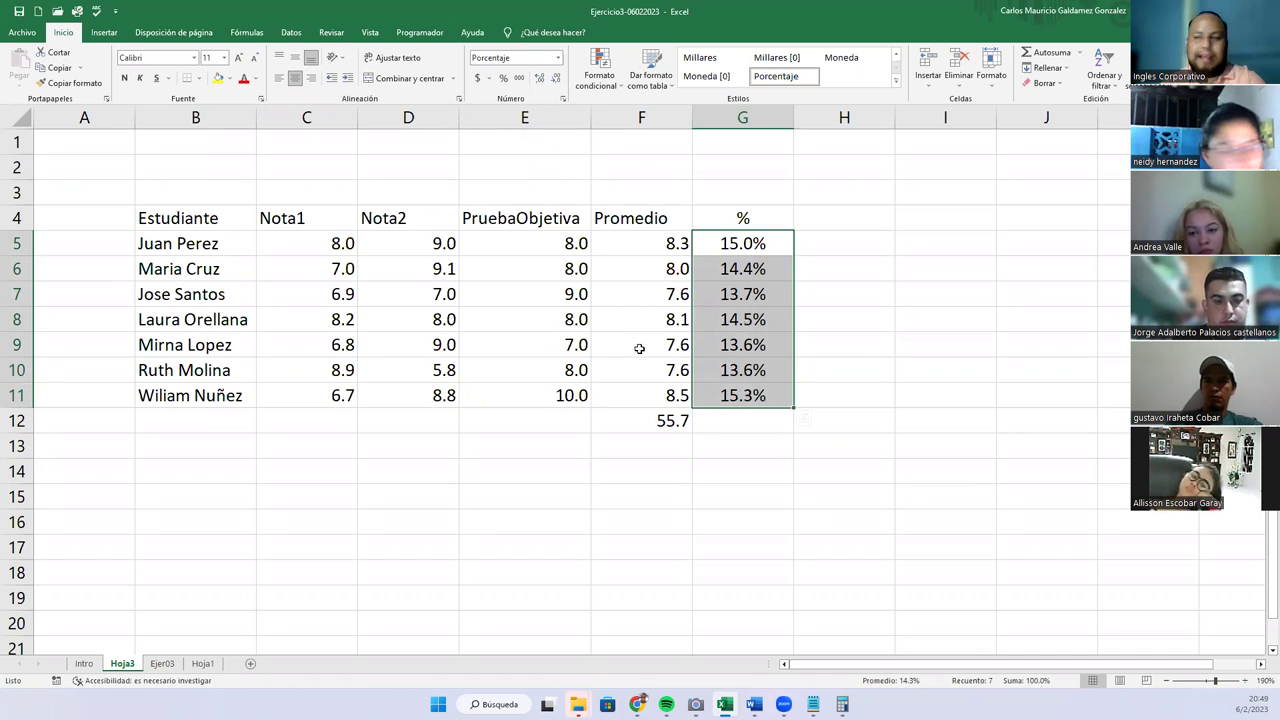
# Step: AutoSum G5:G11 into G12, giving a 100.0% total
pyautogui.keyDown('shift'); pyautogui.click(723, 428); pyautogui.keyUp('shift')
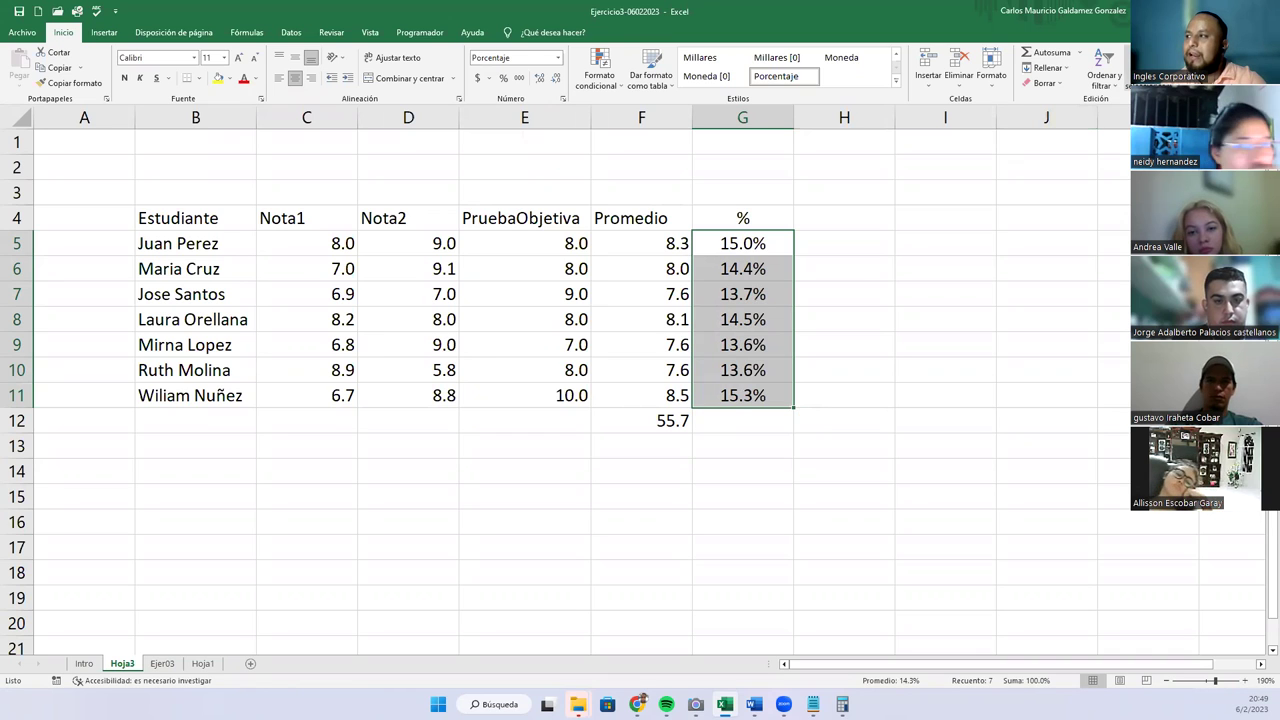
pyautogui.click(1050, 52)
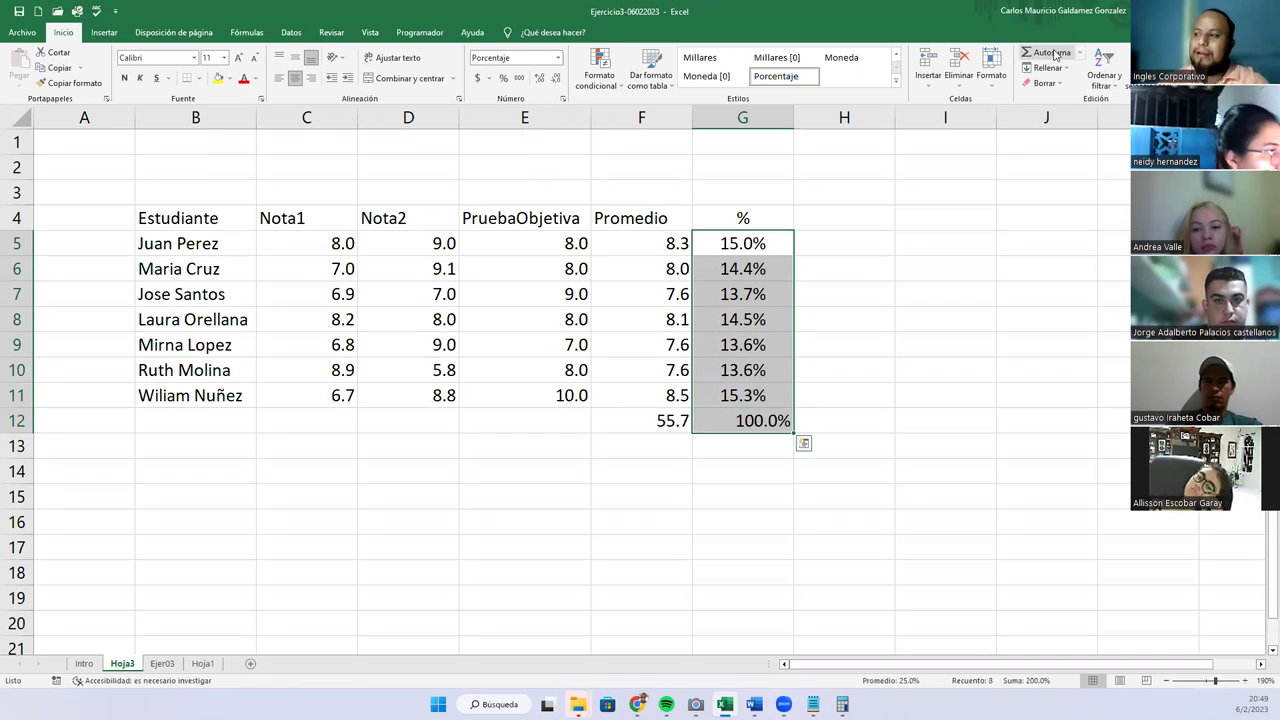
pyautogui.click(740, 427)
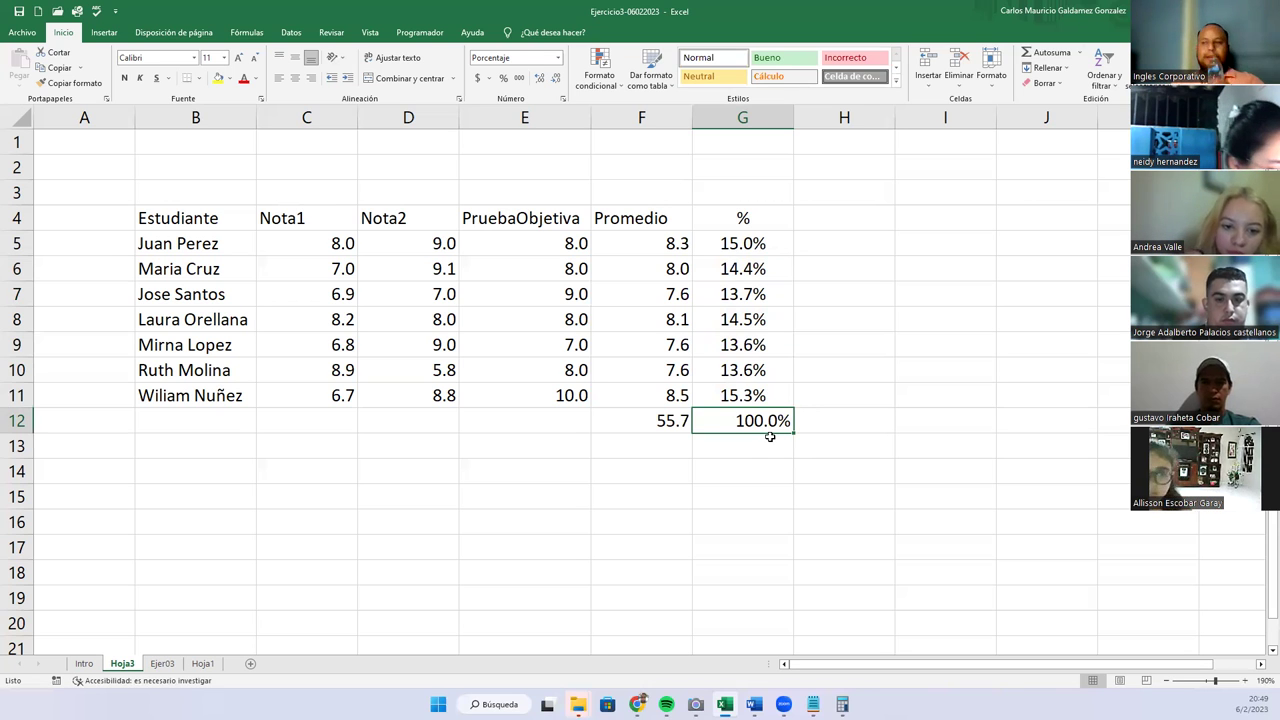
pyautogui.doubleClick(778, 245)
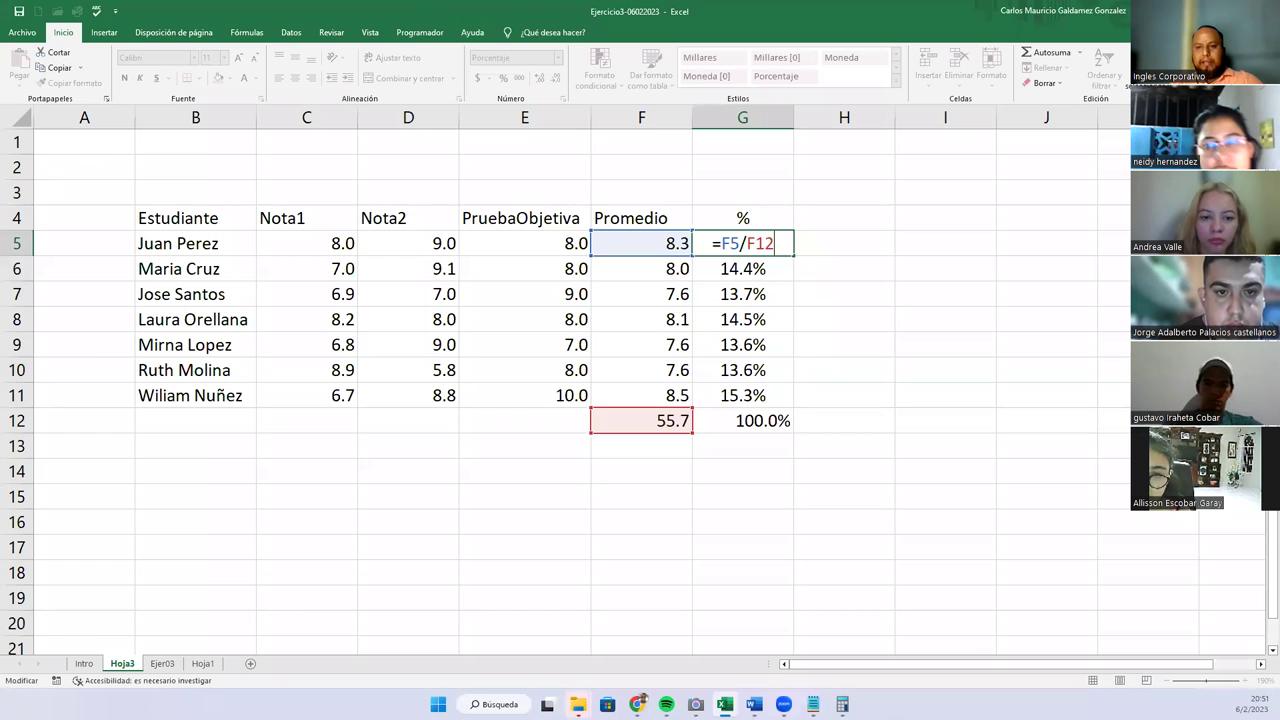
pyautogui.hotkey('alt', 'Tab')
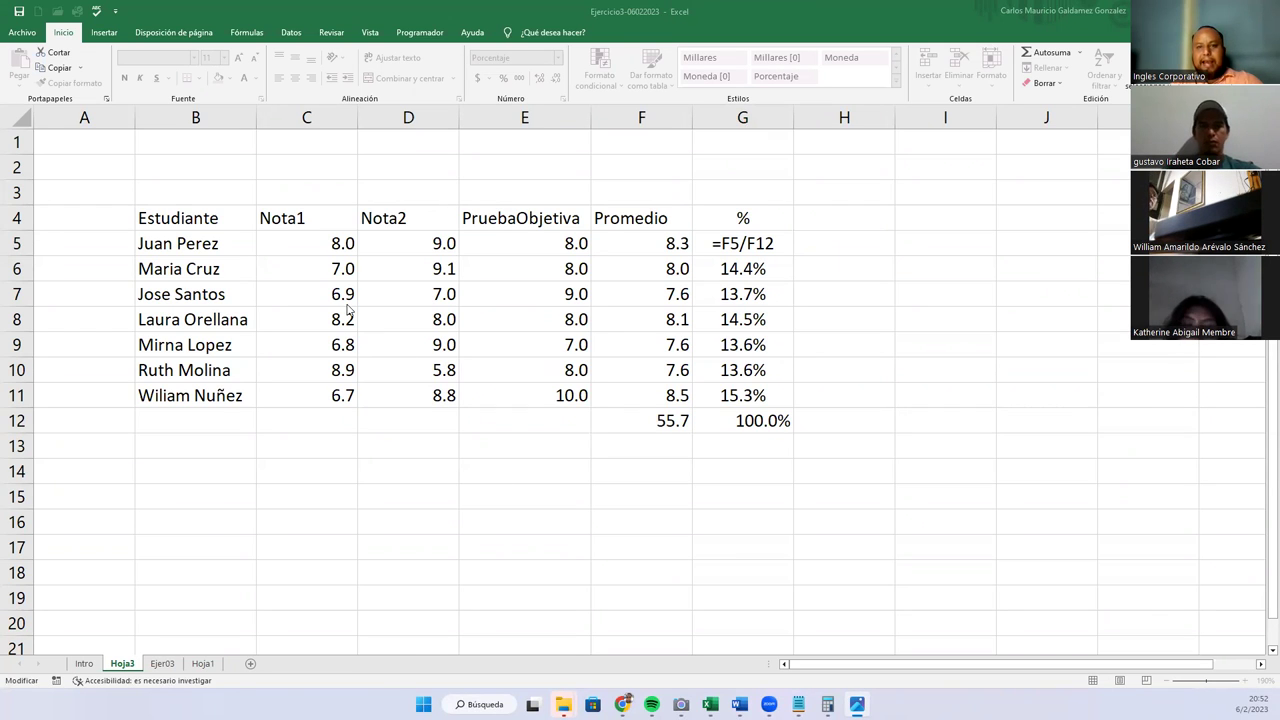
pyautogui.moveTo(316, 244); pyautogui.dragTo(543, 402)
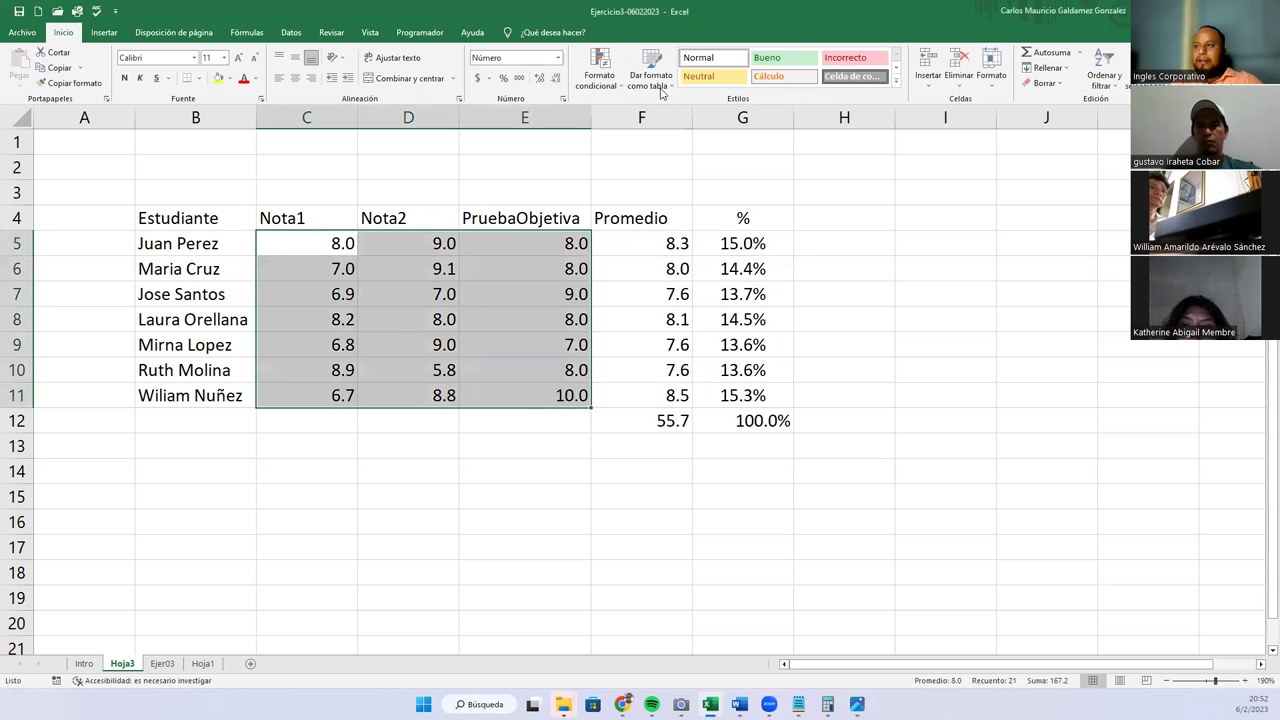
pyautogui.click(537, 78)
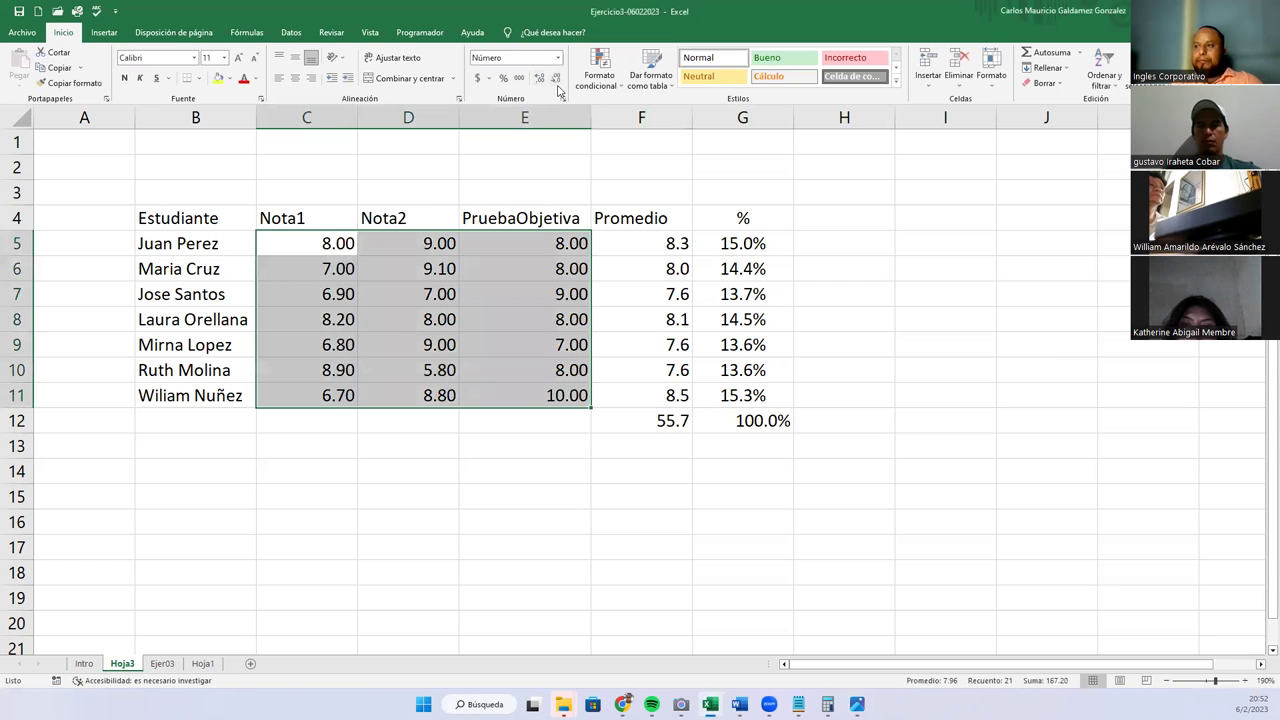
pyautogui.click(556, 78)
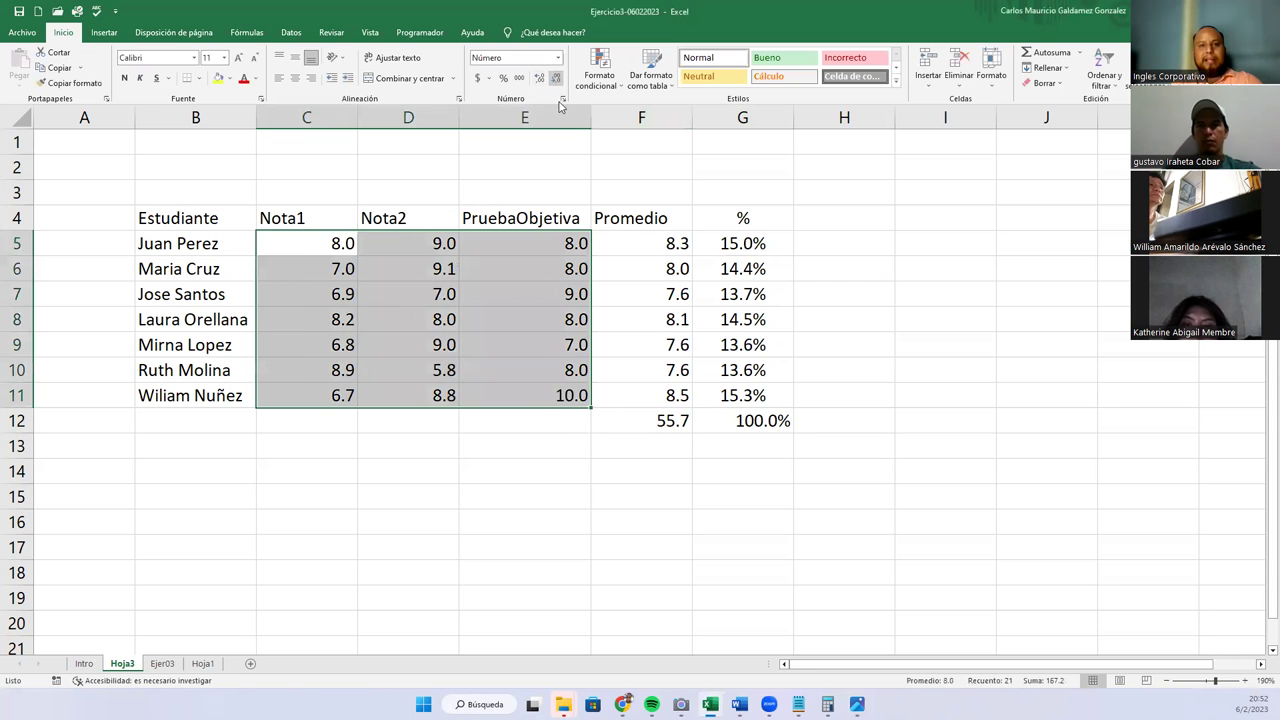
pyautogui.click(511, 435)
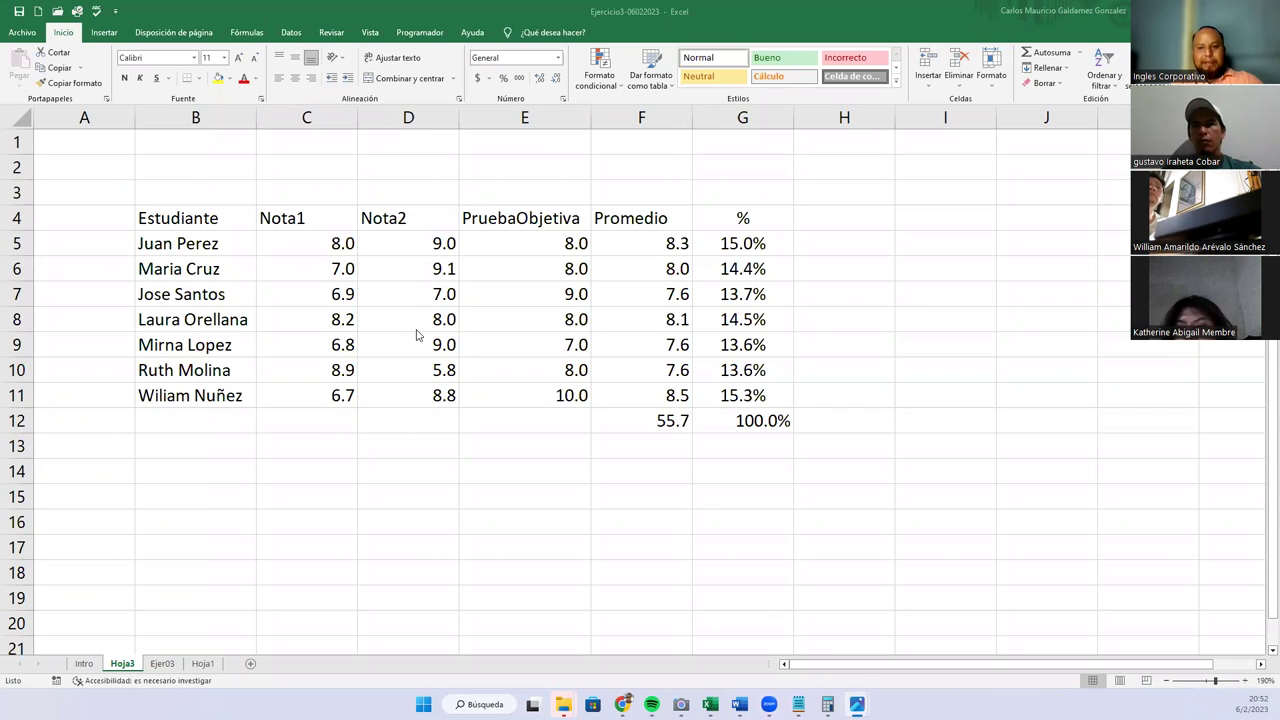
pyautogui.click(297, 299)
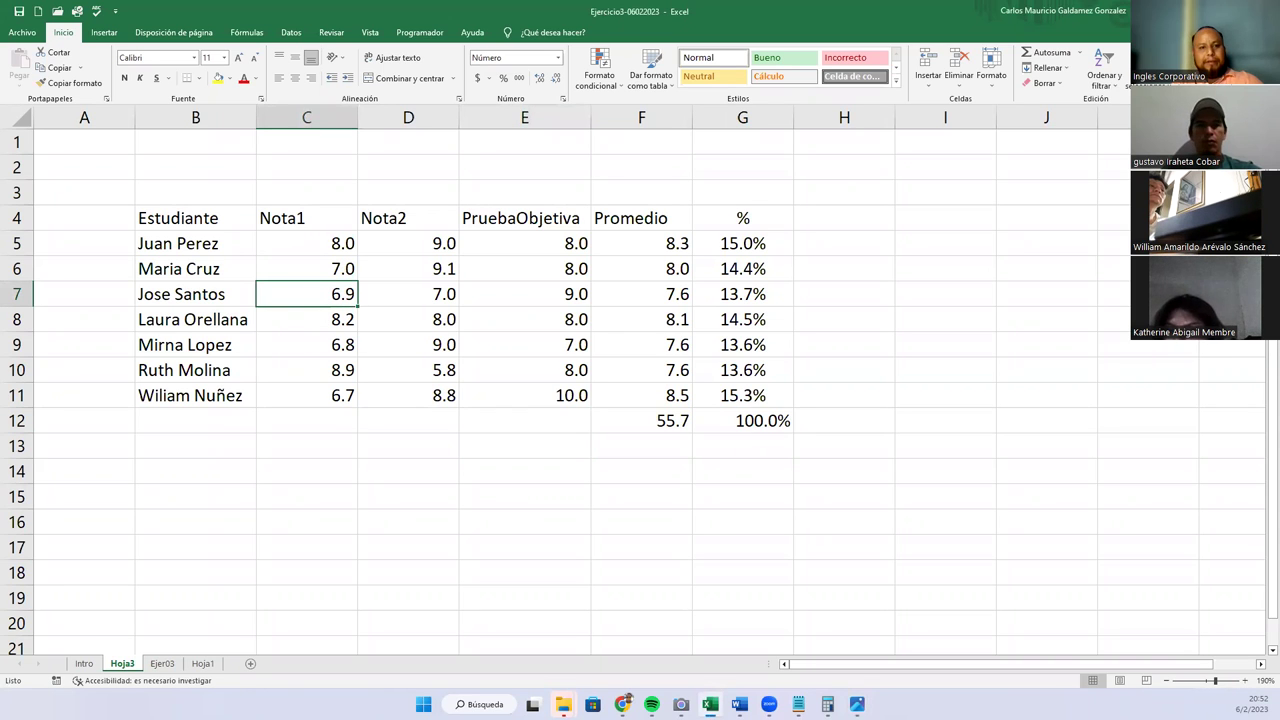
pyautogui.moveTo(297, 243); pyautogui.dragTo(578, 398)
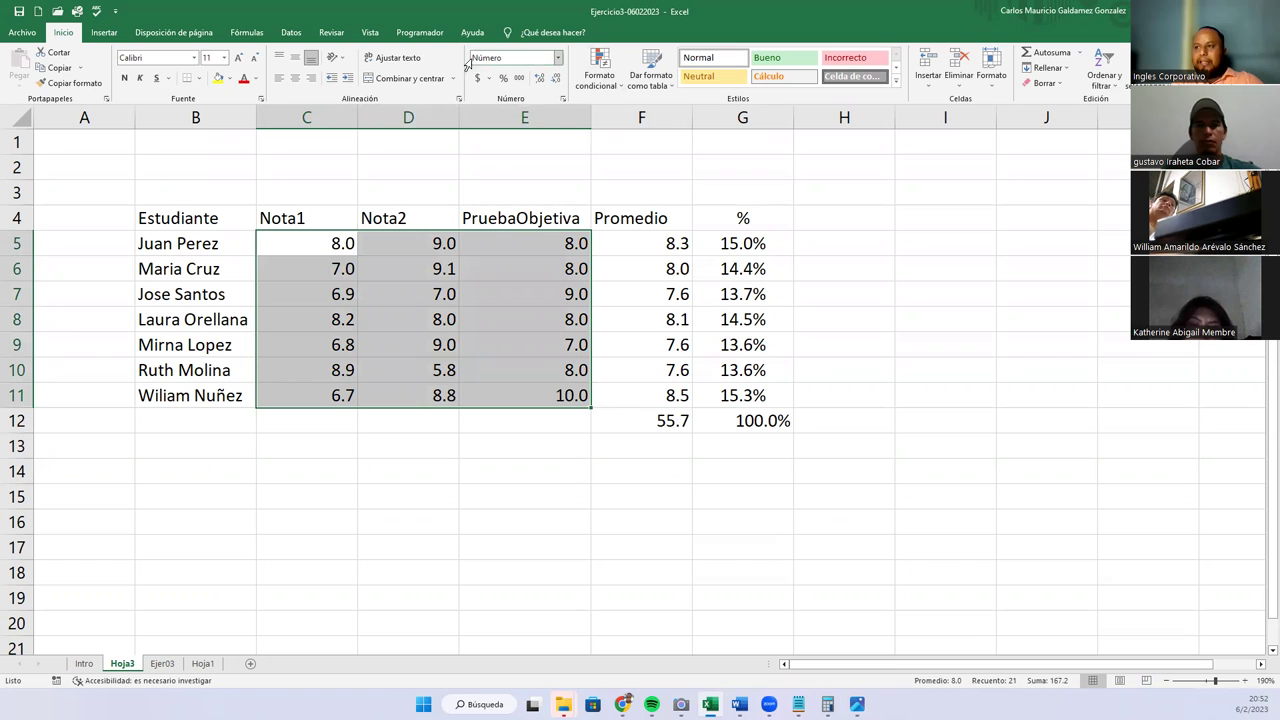
pyautogui.click(557, 58)
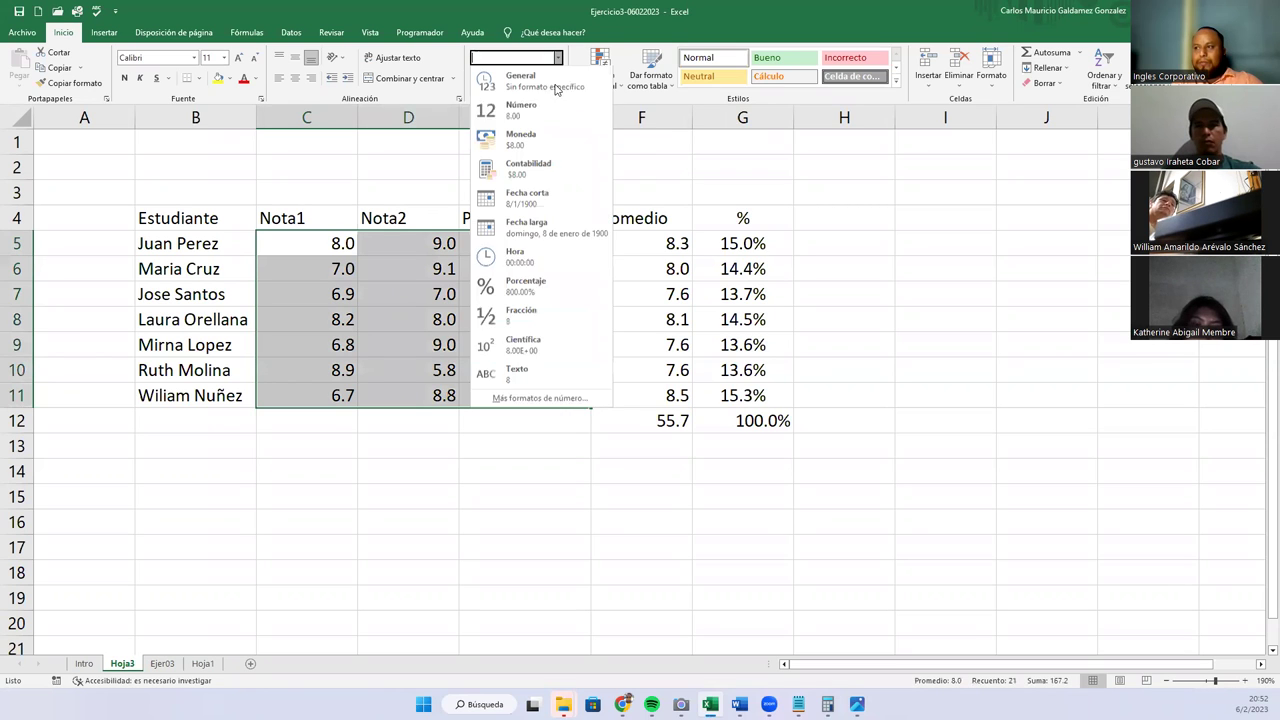
pyautogui.click(531, 400)
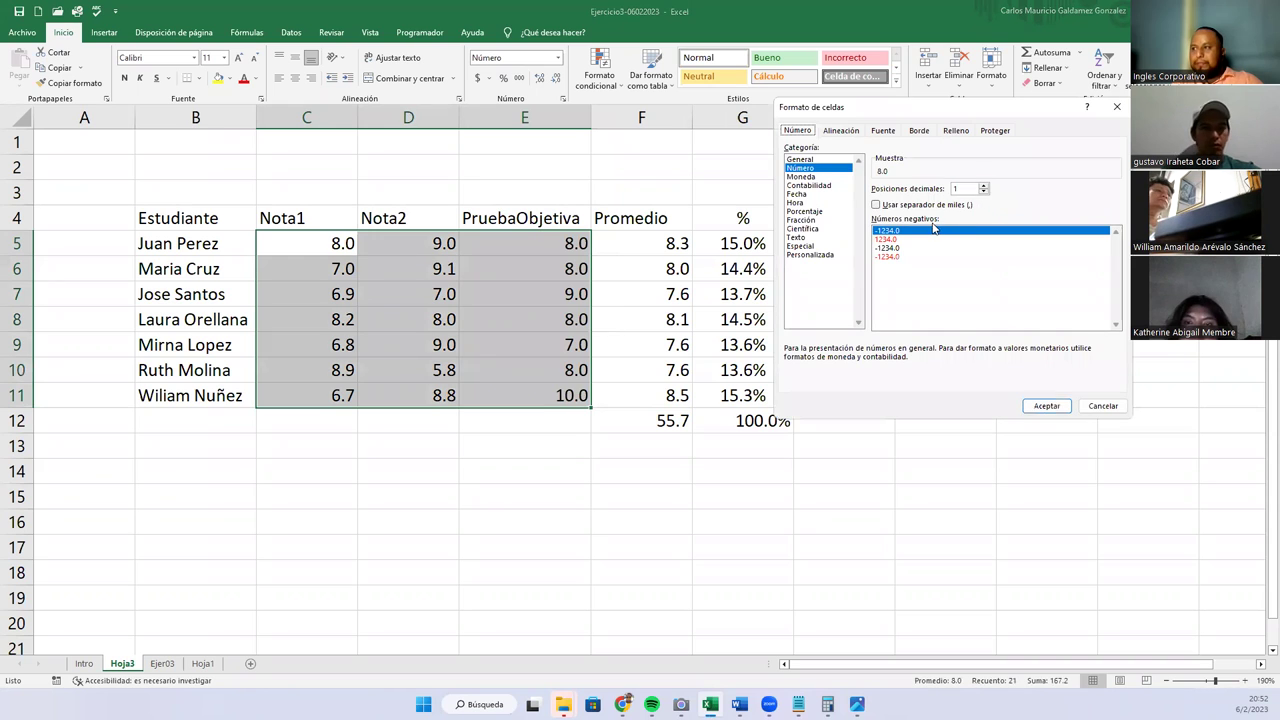
pyautogui.click(1030, 408)
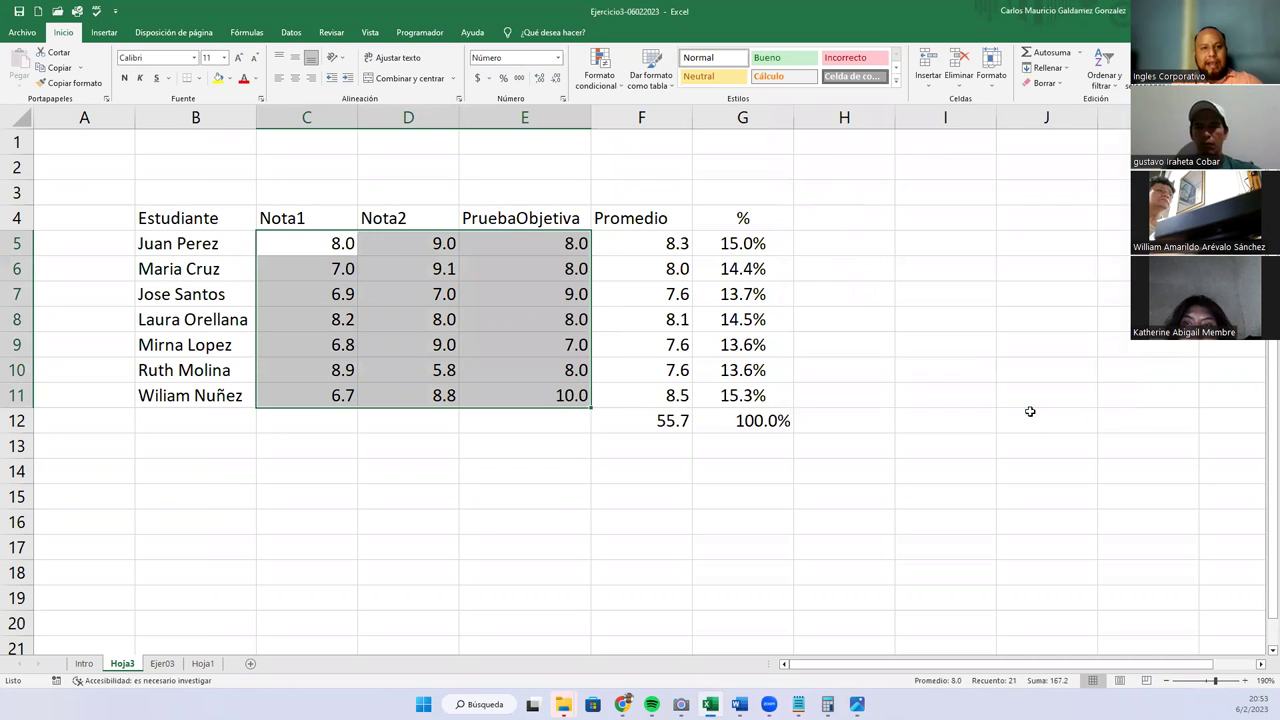
pyautogui.click(347, 319)
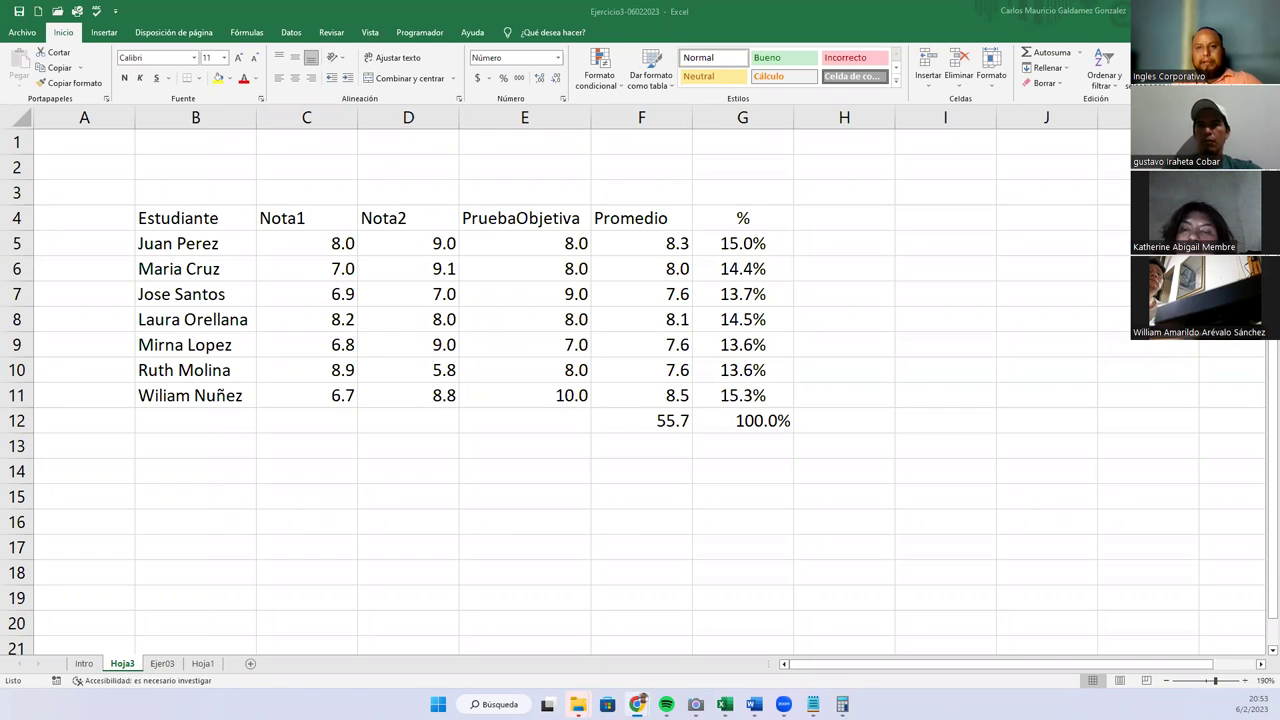
pyautogui.click(306, 319)
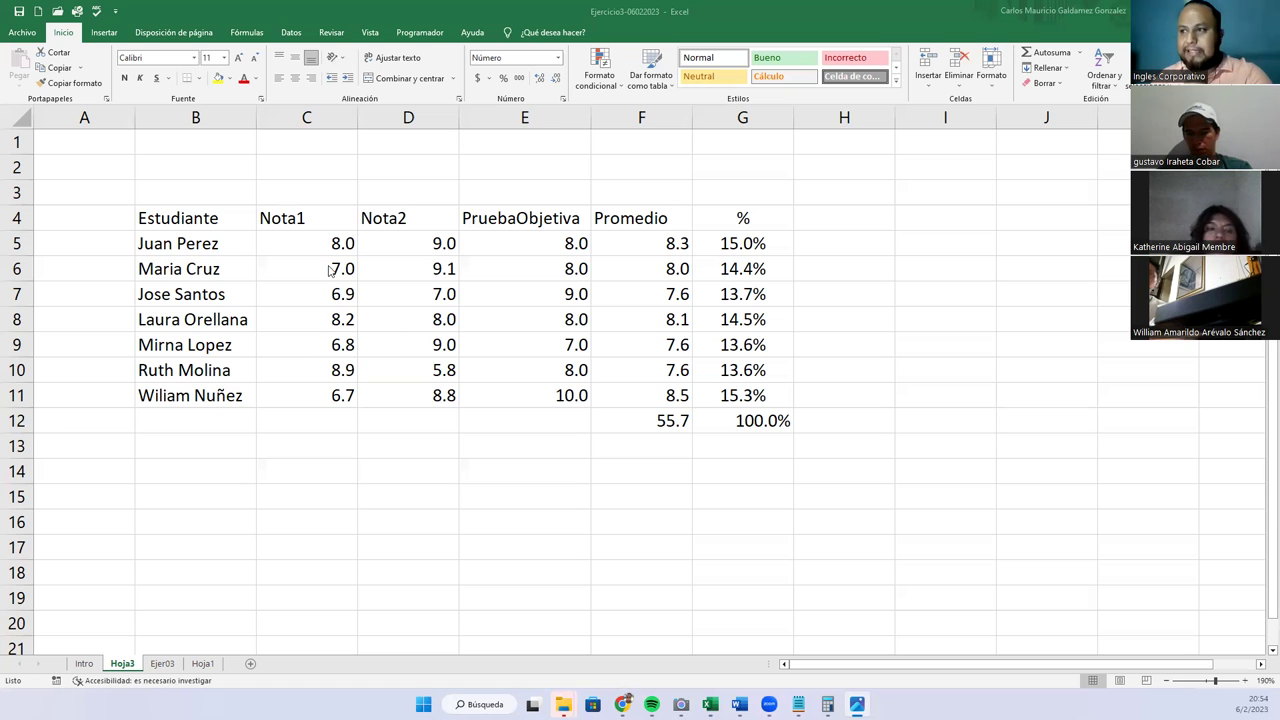
pyautogui.click(310, 319)
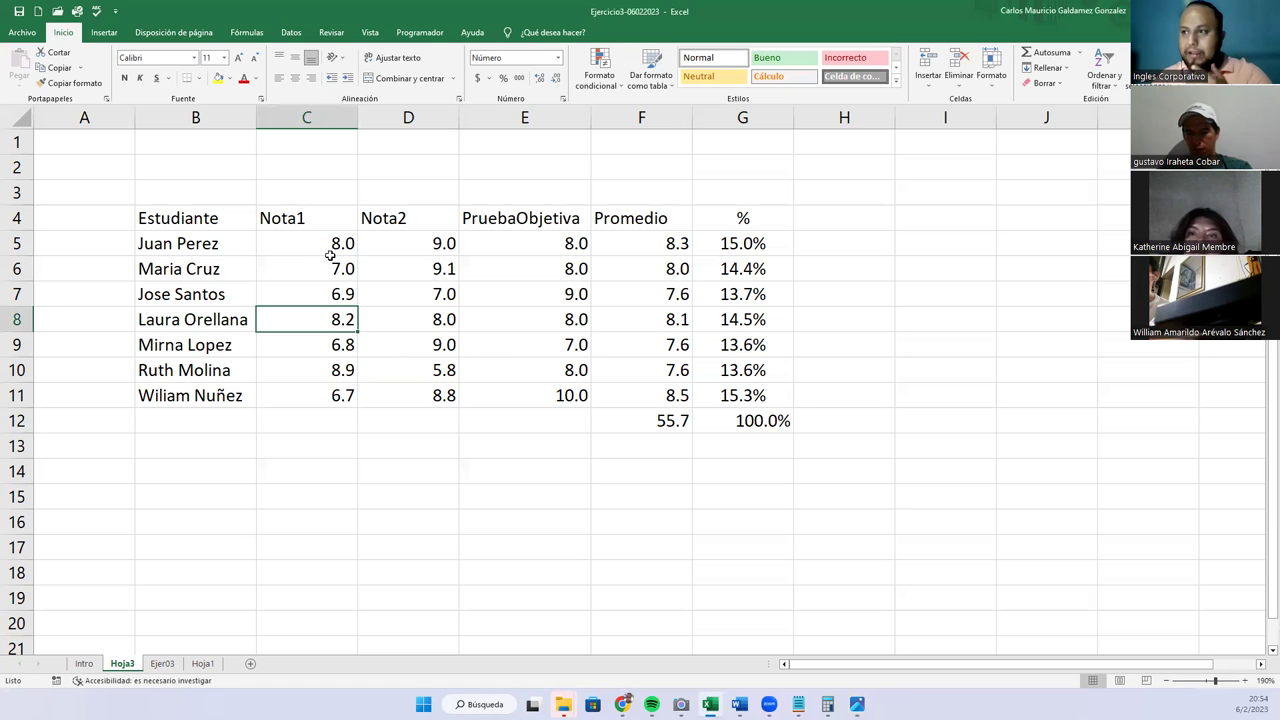
pyautogui.moveTo(337, 248); pyautogui.dragTo(323, 295)
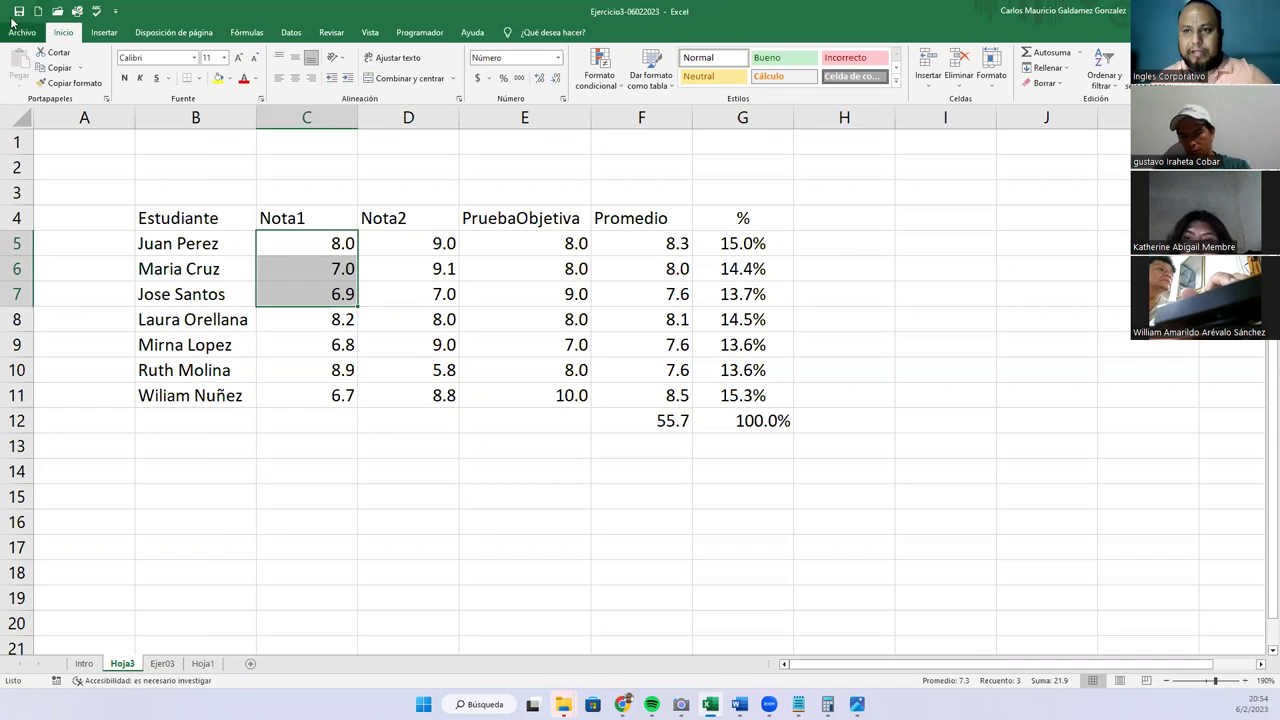
pyautogui.hotkey('ctrl', 'v')
pyautogui.press('Escape')
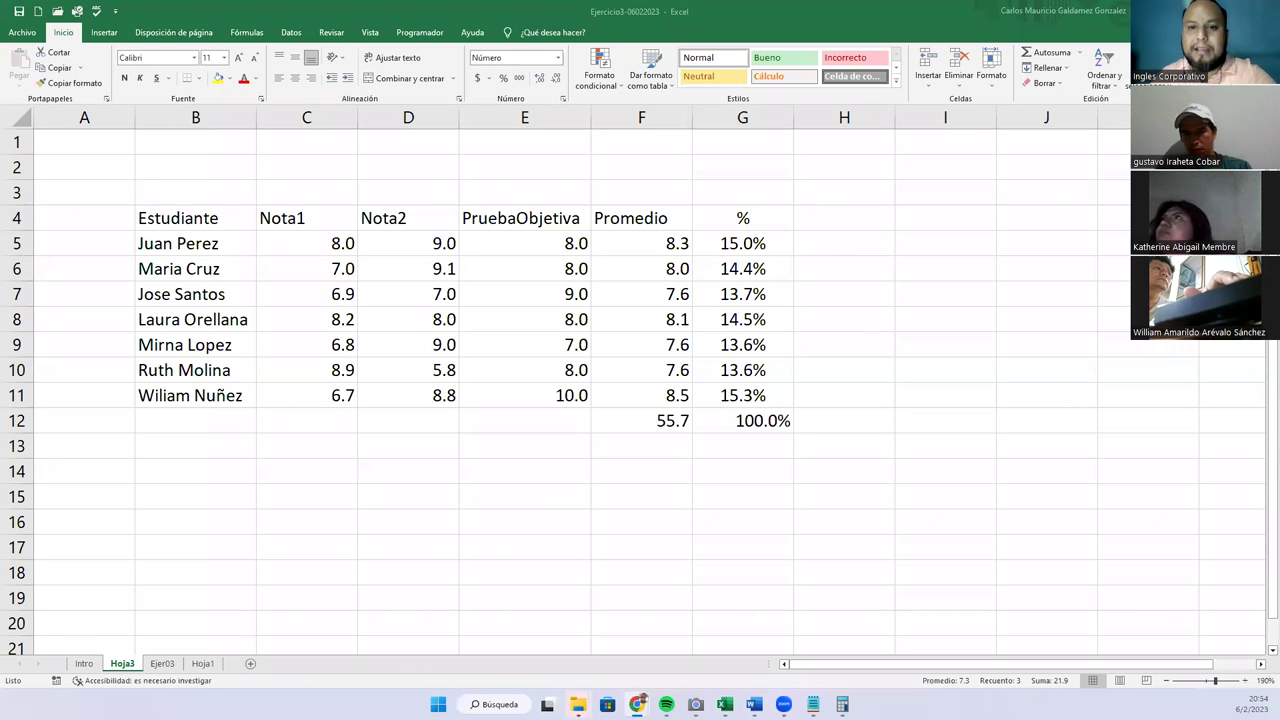
pyautogui.hotkey('alt', 'Tab')
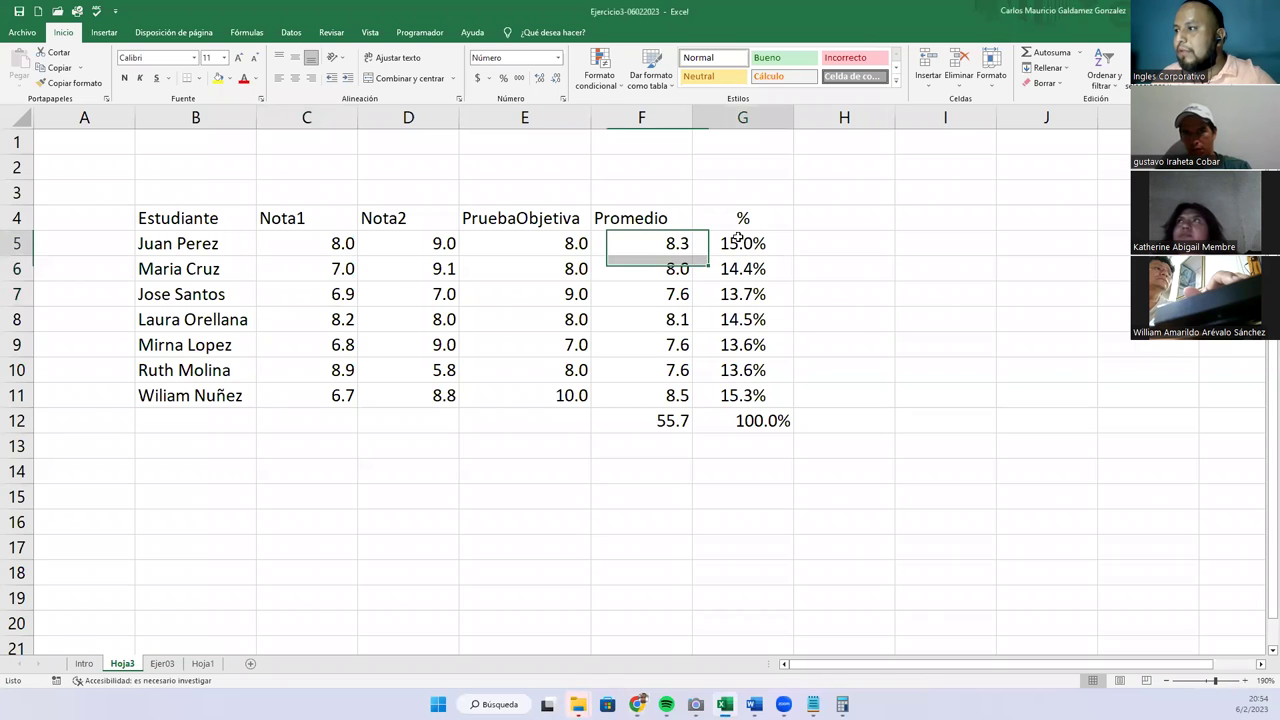
# Step: Adjust the decimals of G5:G11 until the percentages show one place, like 15.0%
pyautogui.moveTo(747, 243); pyautogui.dragTo(742, 396)
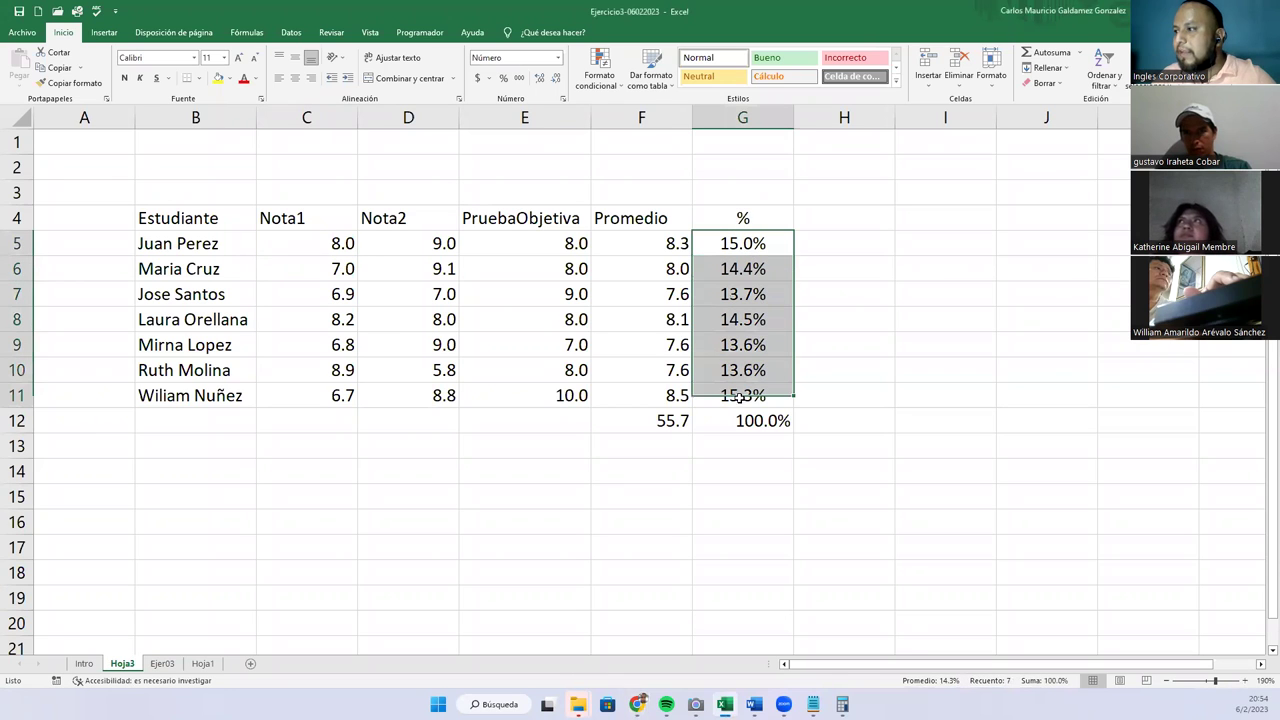
pyautogui.click(551, 78)
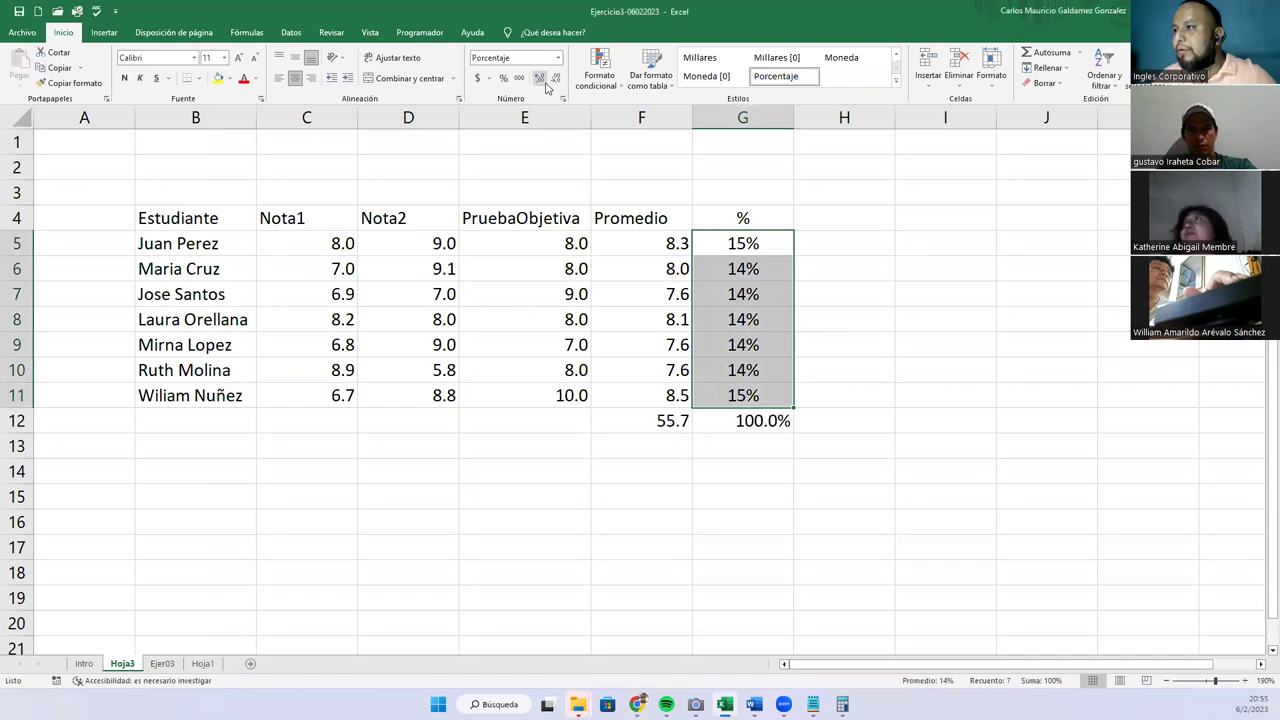
pyautogui.click(540, 80)
pyautogui.click(541, 84)
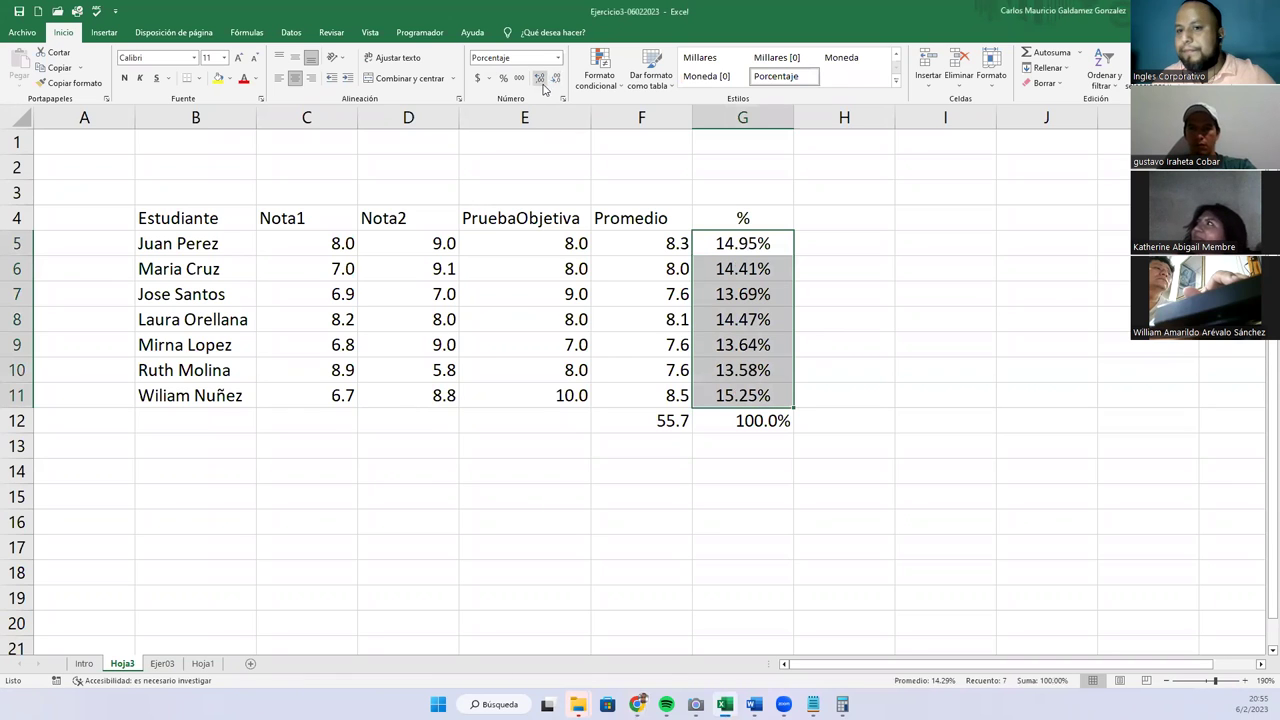
pyautogui.click(555, 79)
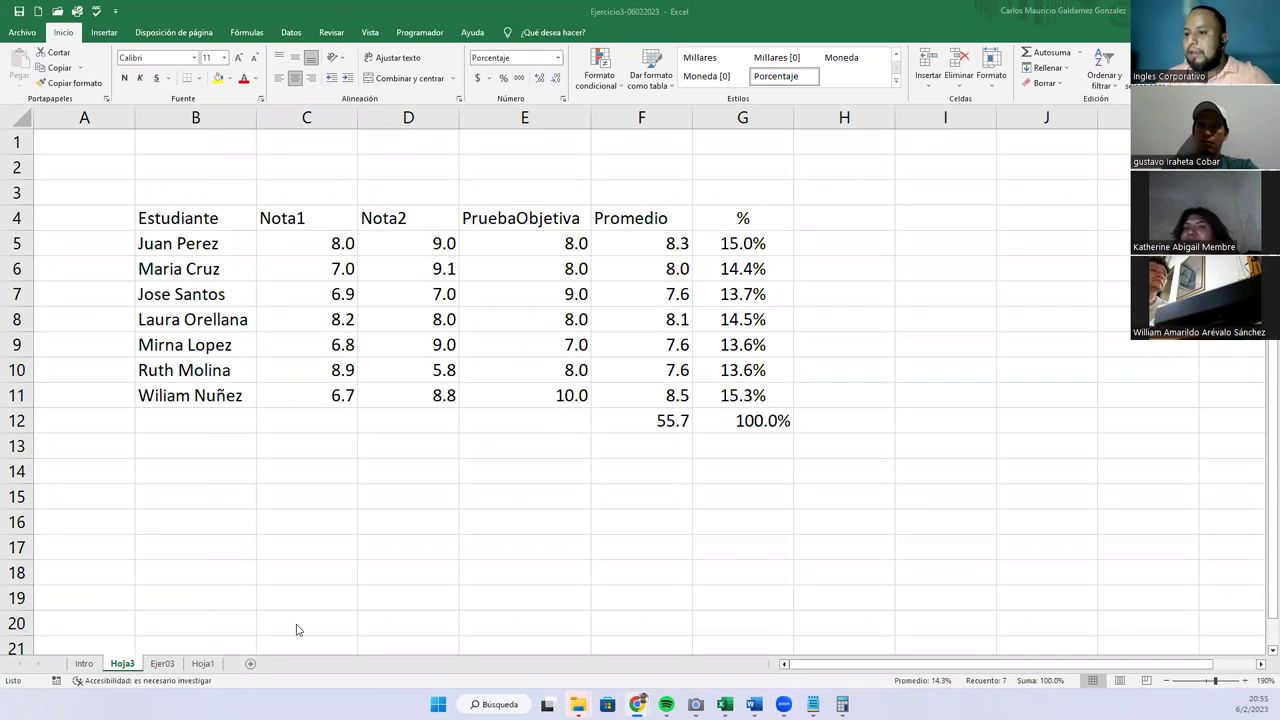
# Step: On the Ejer03 sheet, delete the Cantidad quantities in B5:B11
pyautogui.click(155, 667)
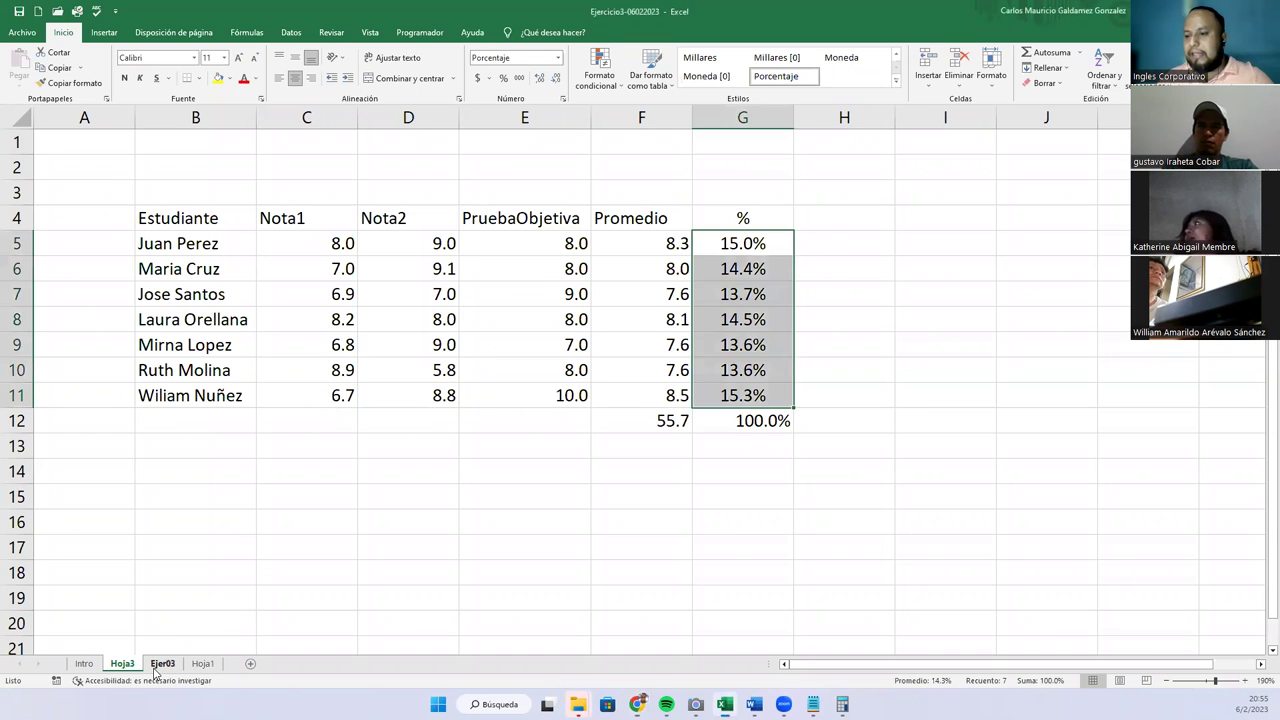
pyautogui.click(160, 664)
pyautogui.click(189, 547)
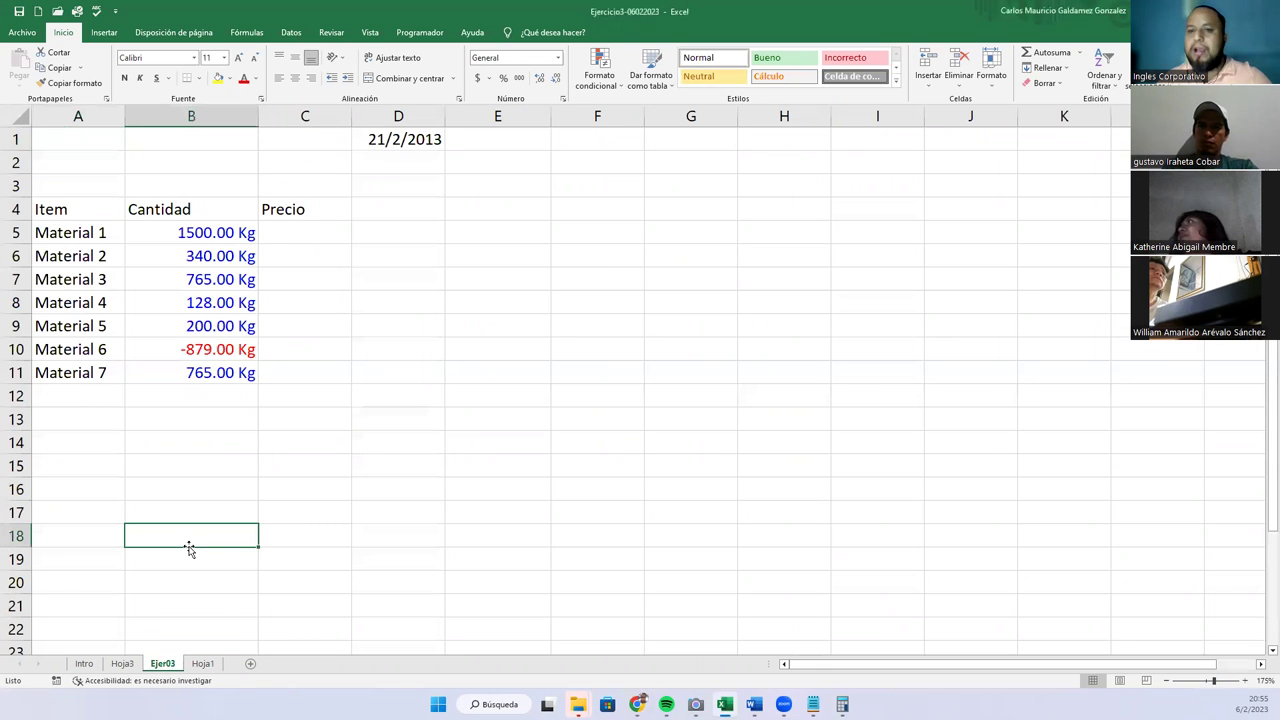
pyautogui.moveTo(173, 234); pyautogui.dragTo(171, 372)
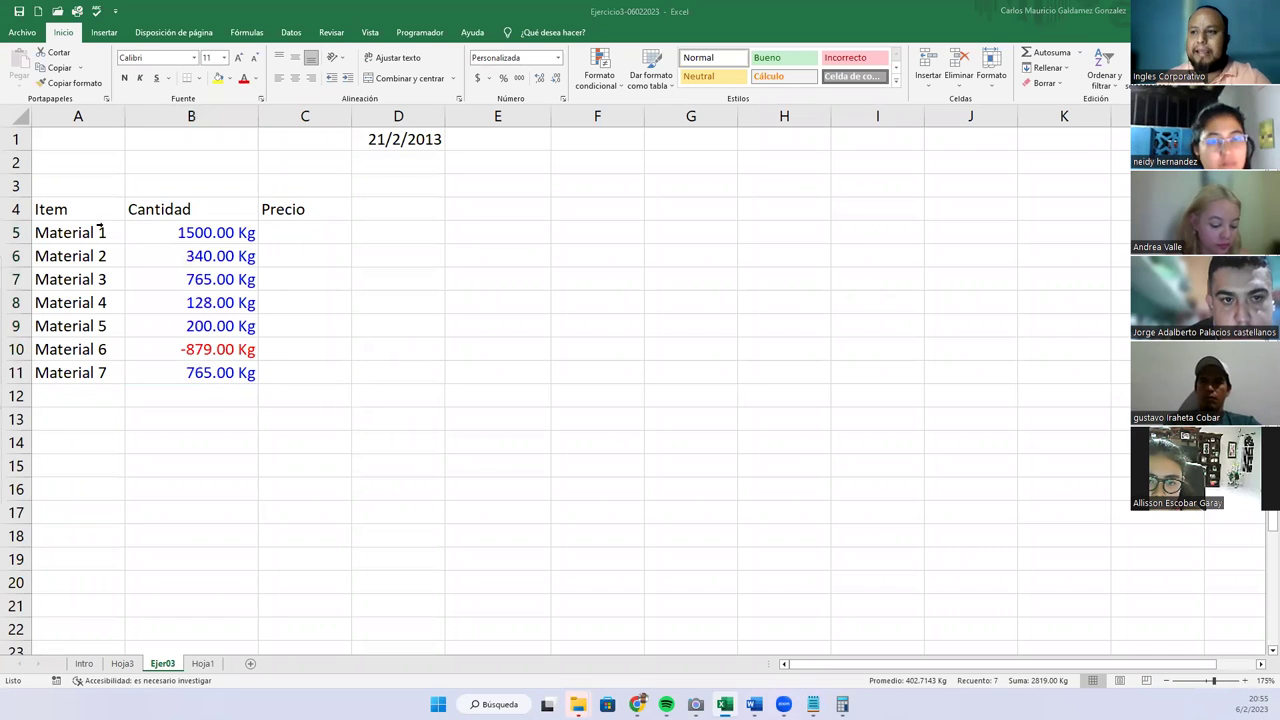
pyautogui.click(175, 233)
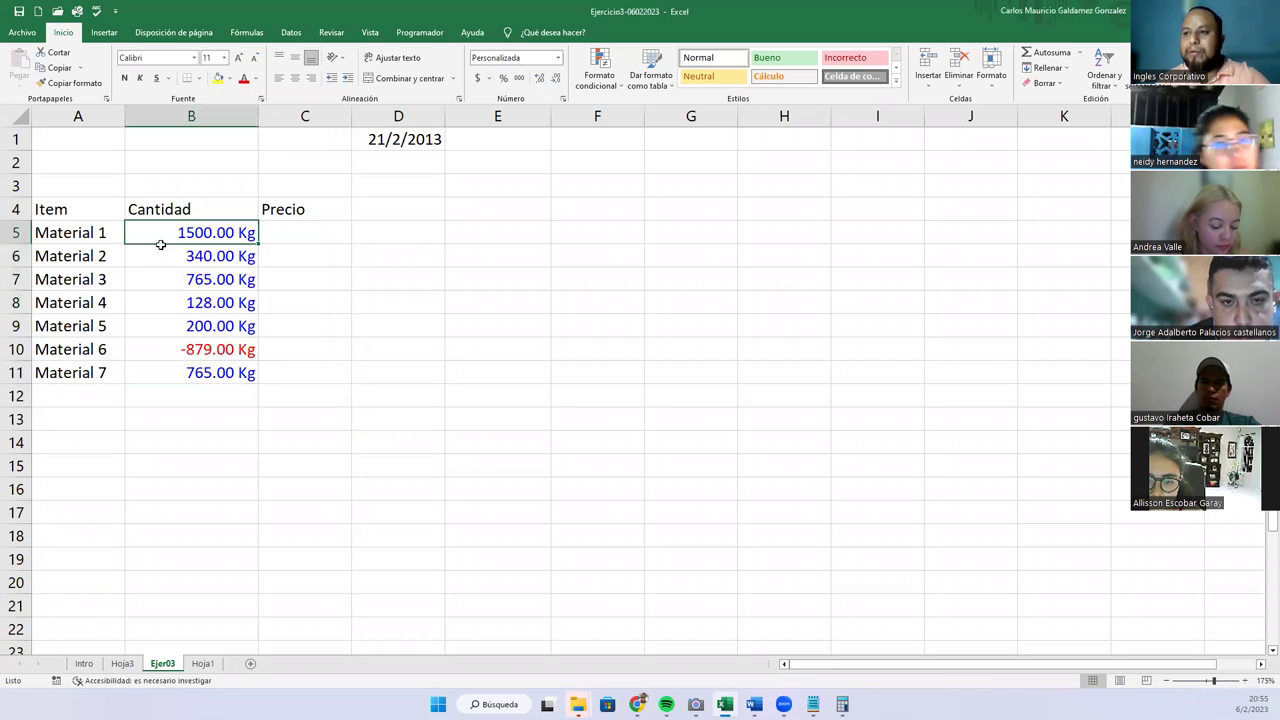
pyautogui.moveTo(160, 244); pyautogui.dragTo(158, 372)
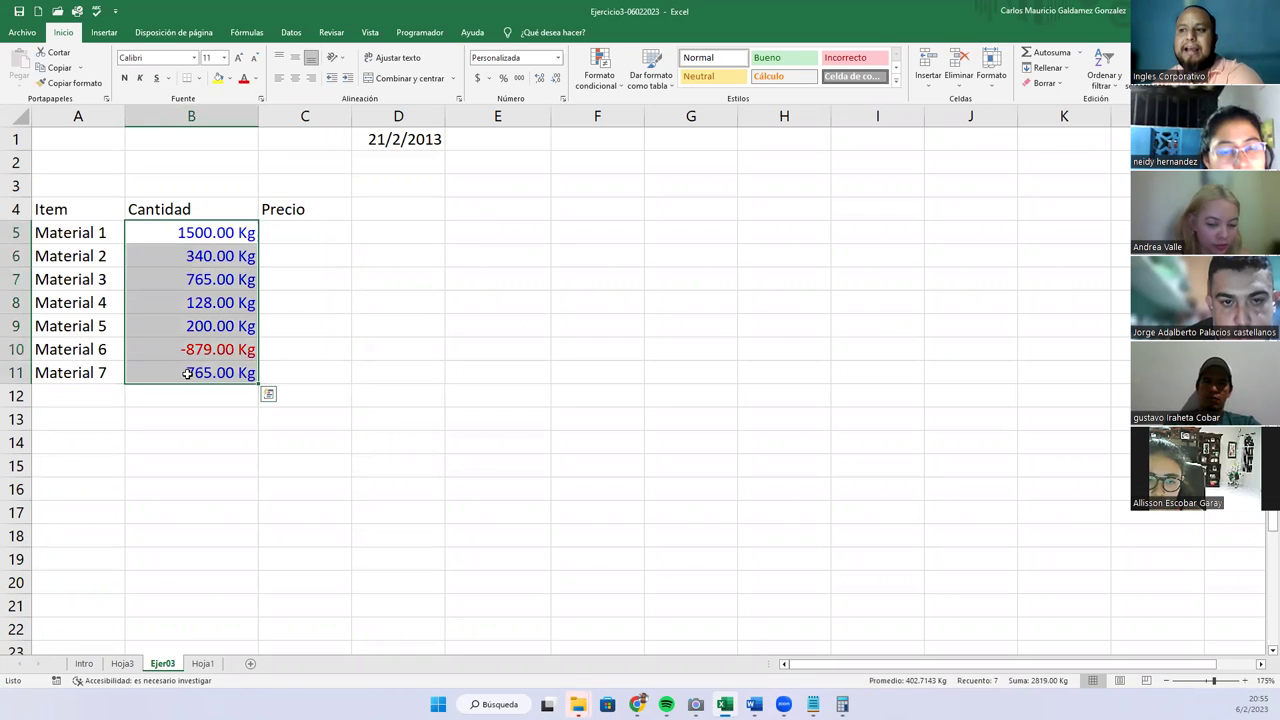
pyautogui.press('Delete')
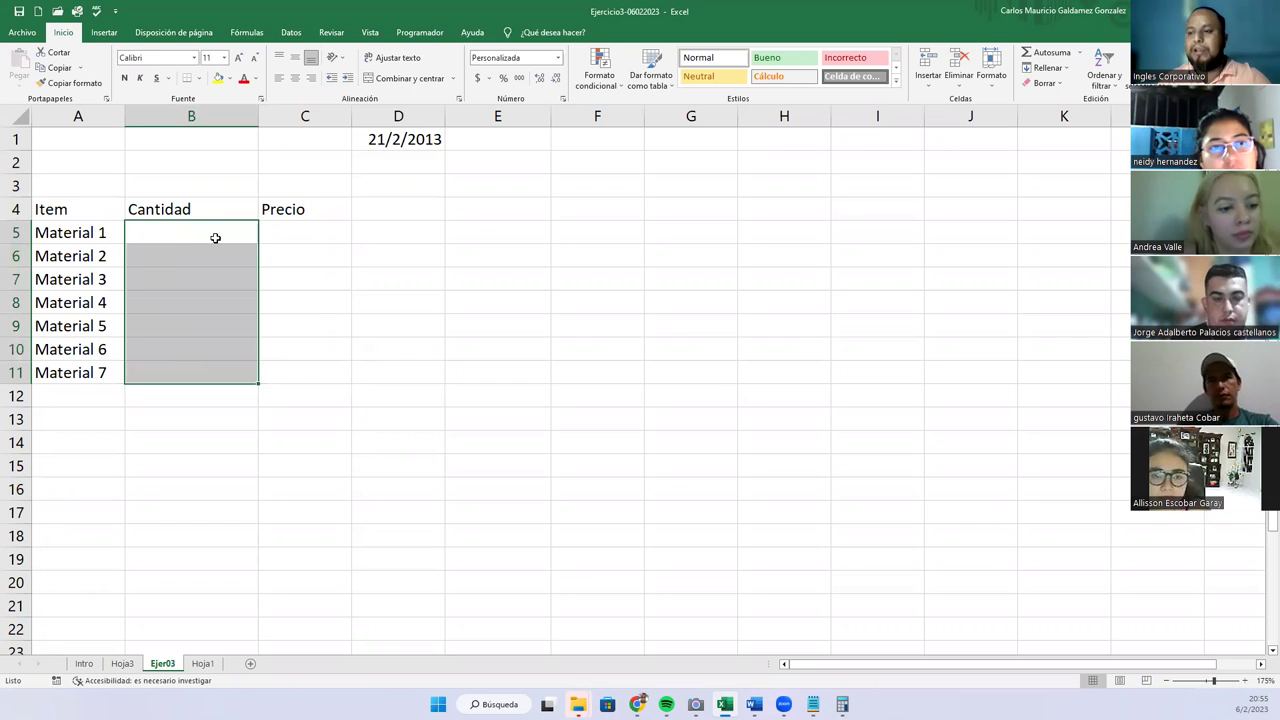
pyautogui.moveTo(215, 237); pyautogui.dragTo(197, 369)
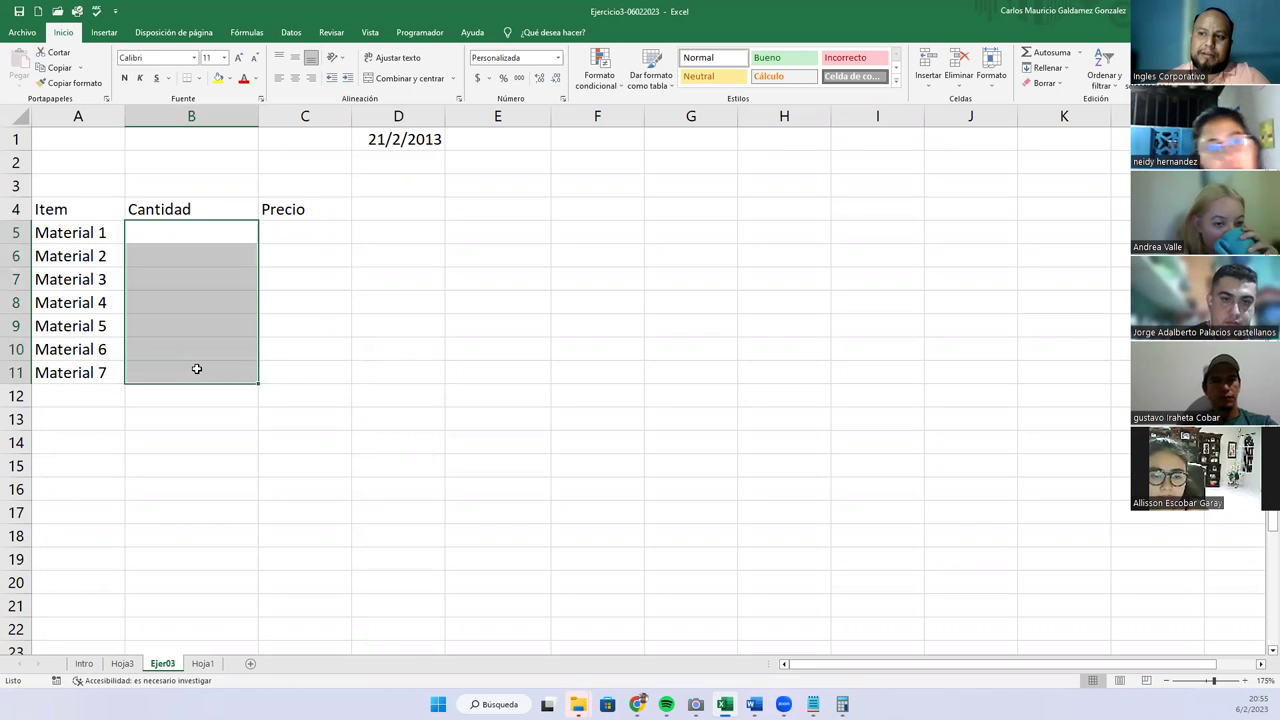
# Step: In Formato de celdas > Personalizada, replace the Tipo code with the pasted [Azul]/[Rojo] Kg format
pyautogui.rightClick(178, 304)
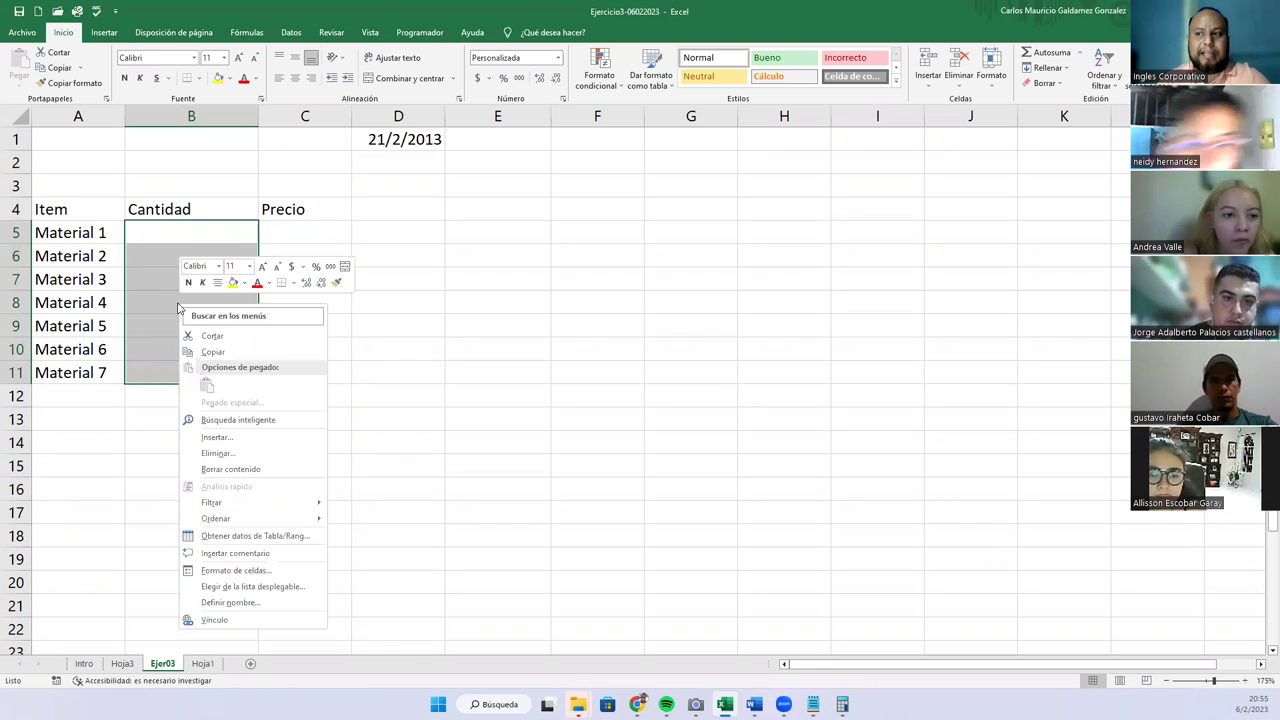
pyautogui.click(252, 573)
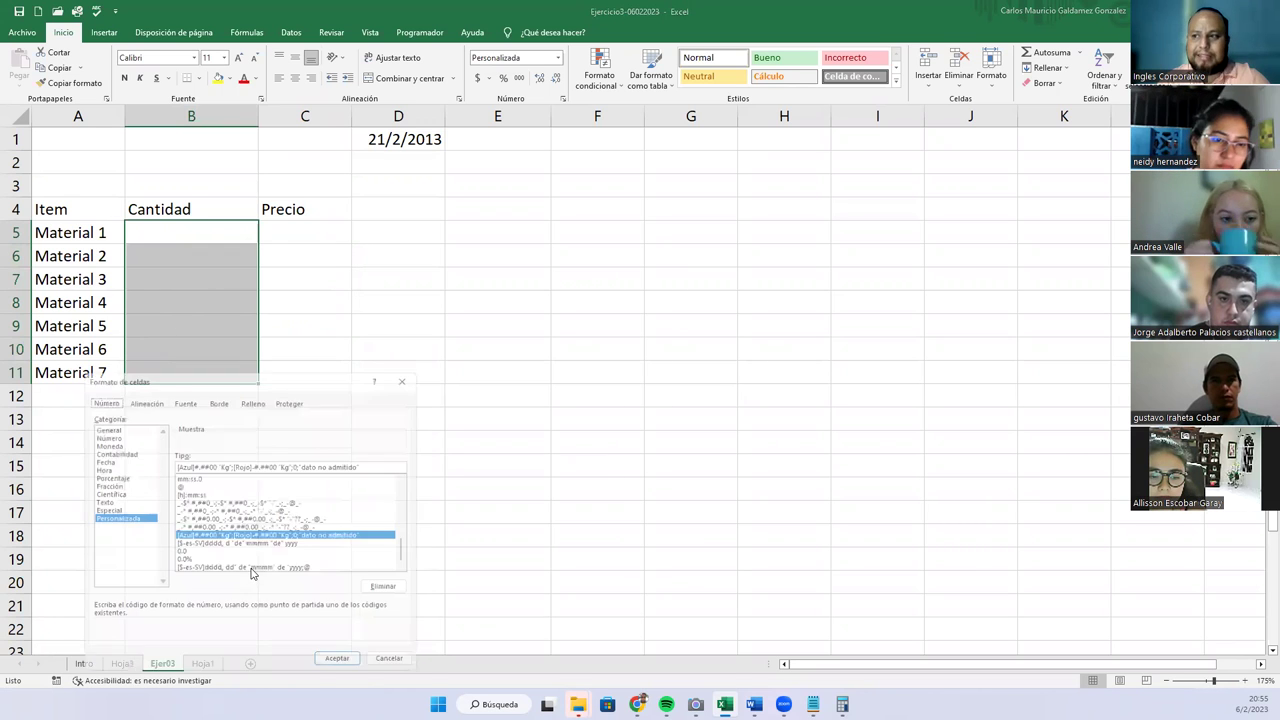
pyautogui.click(188, 463)
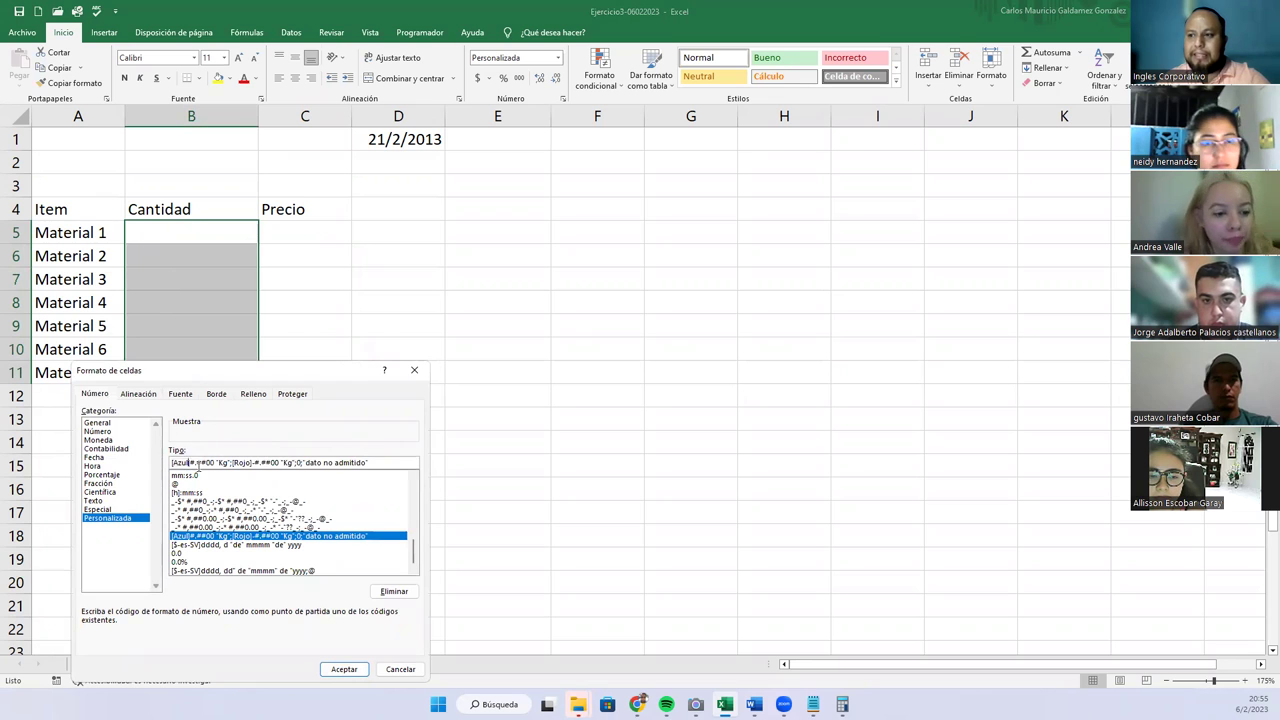
pyautogui.hotkey('ctrl', 'a')
pyautogui.hotkey('ctrl', 'c')
pyautogui.press('Delete')
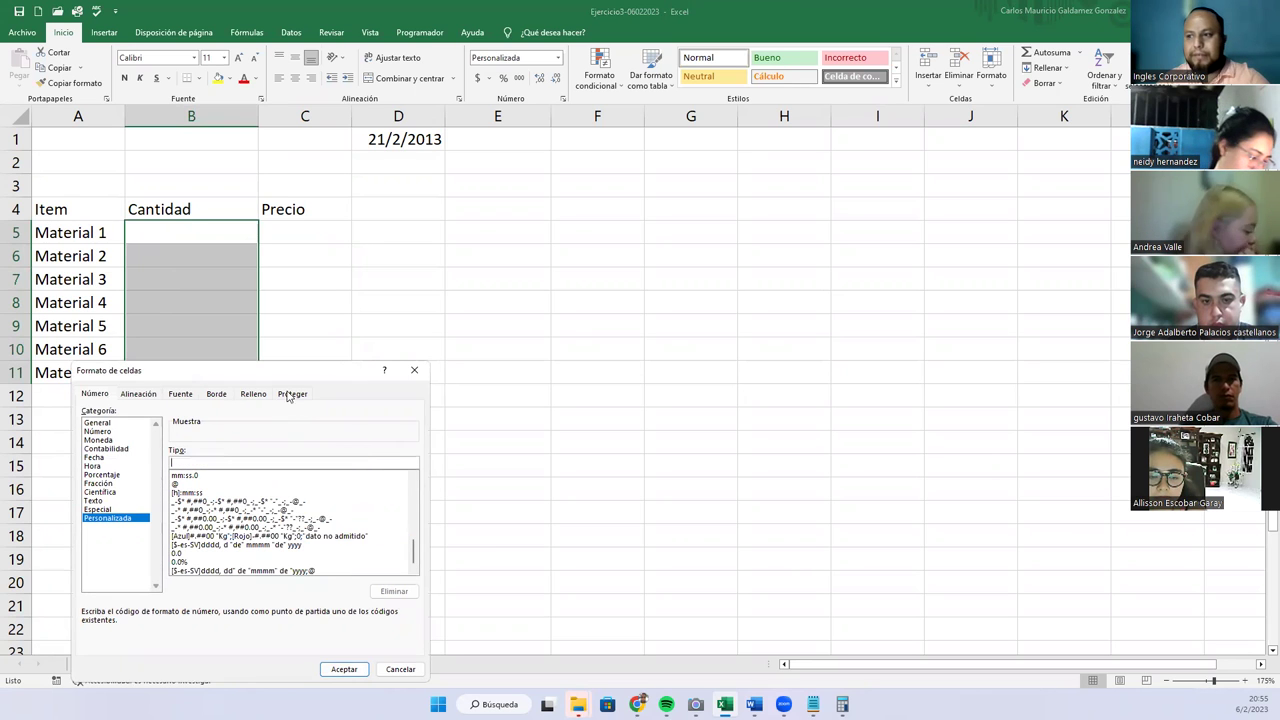
pyautogui.moveTo(308, 369); pyautogui.dragTo(741, 181)
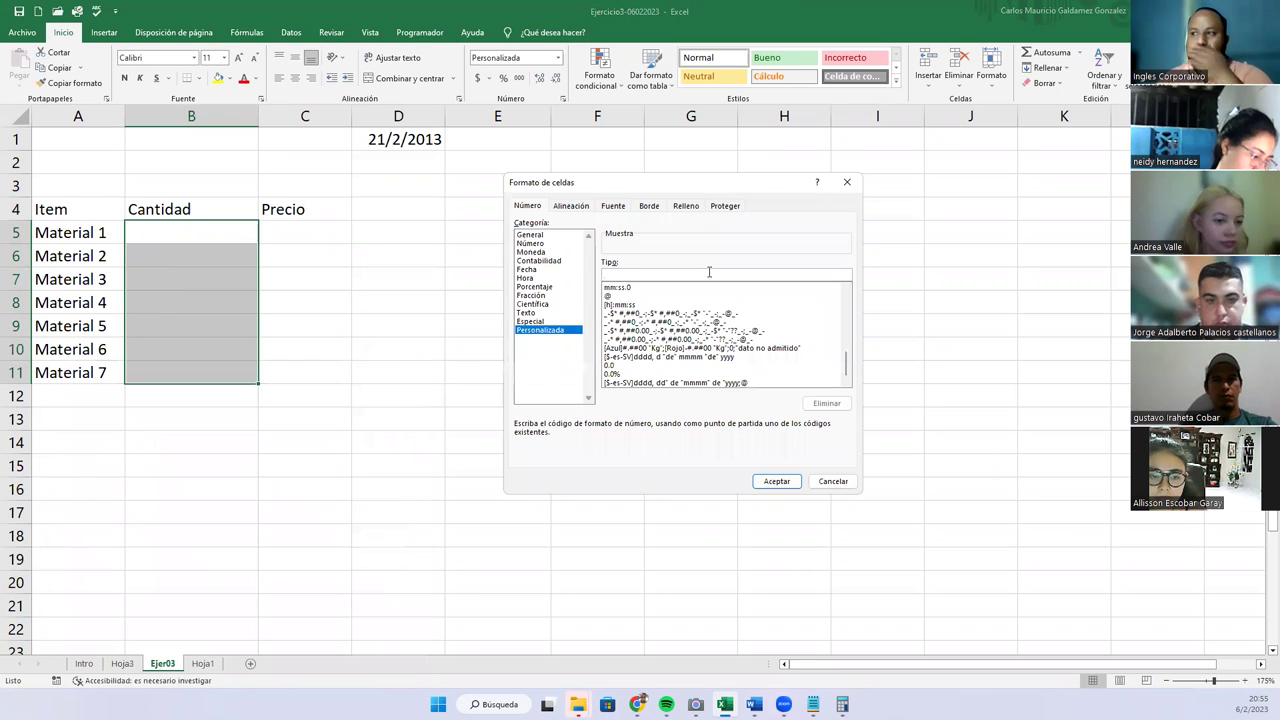
pyautogui.click(535, 236)
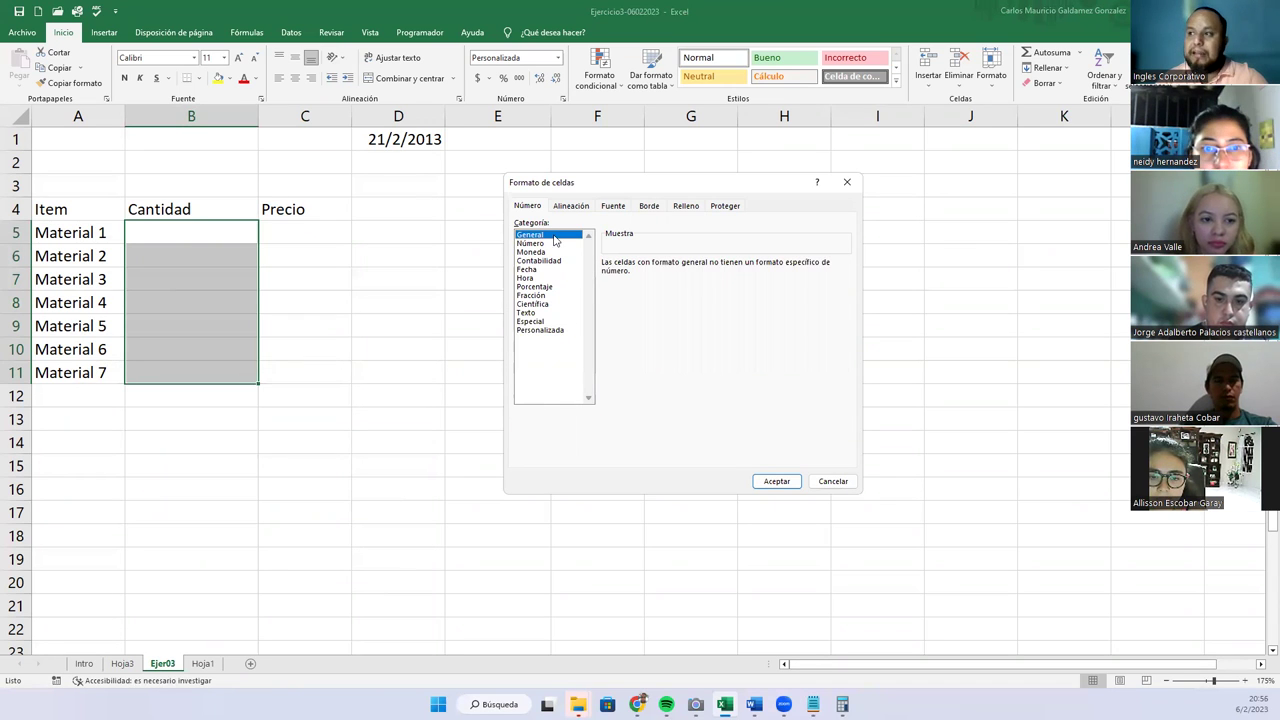
pyautogui.click(550, 332)
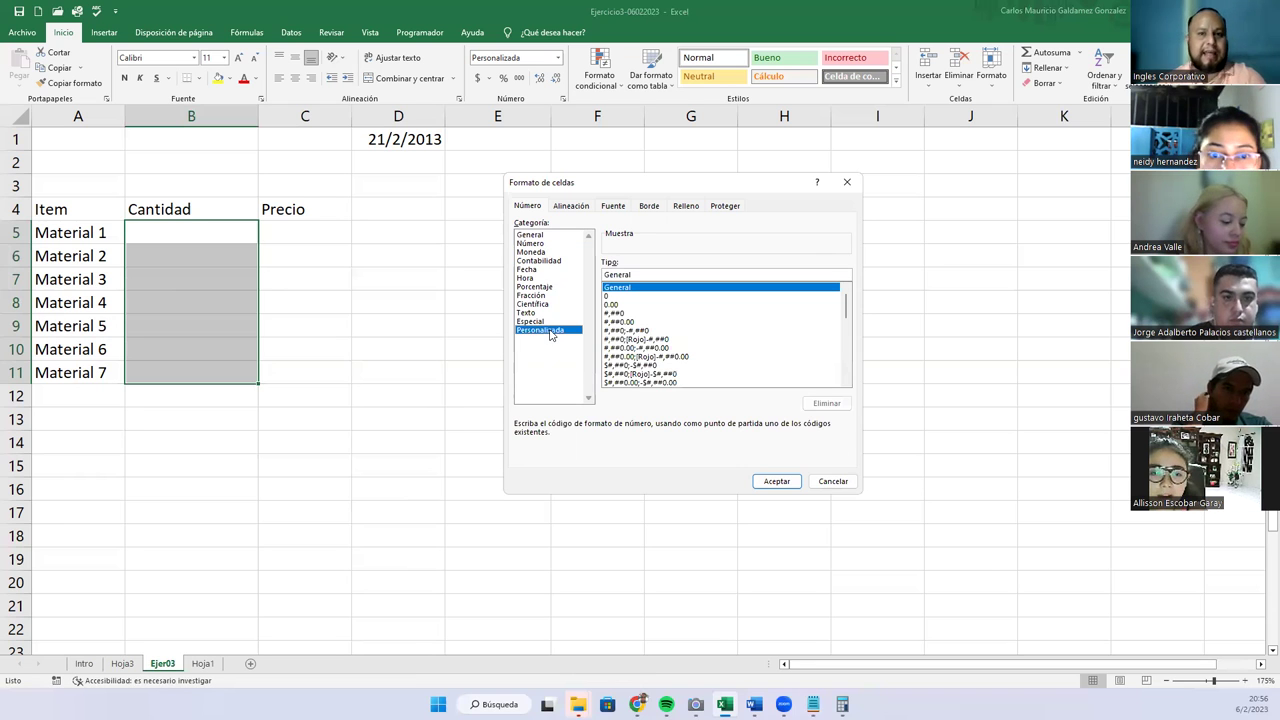
pyautogui.press('Tab')
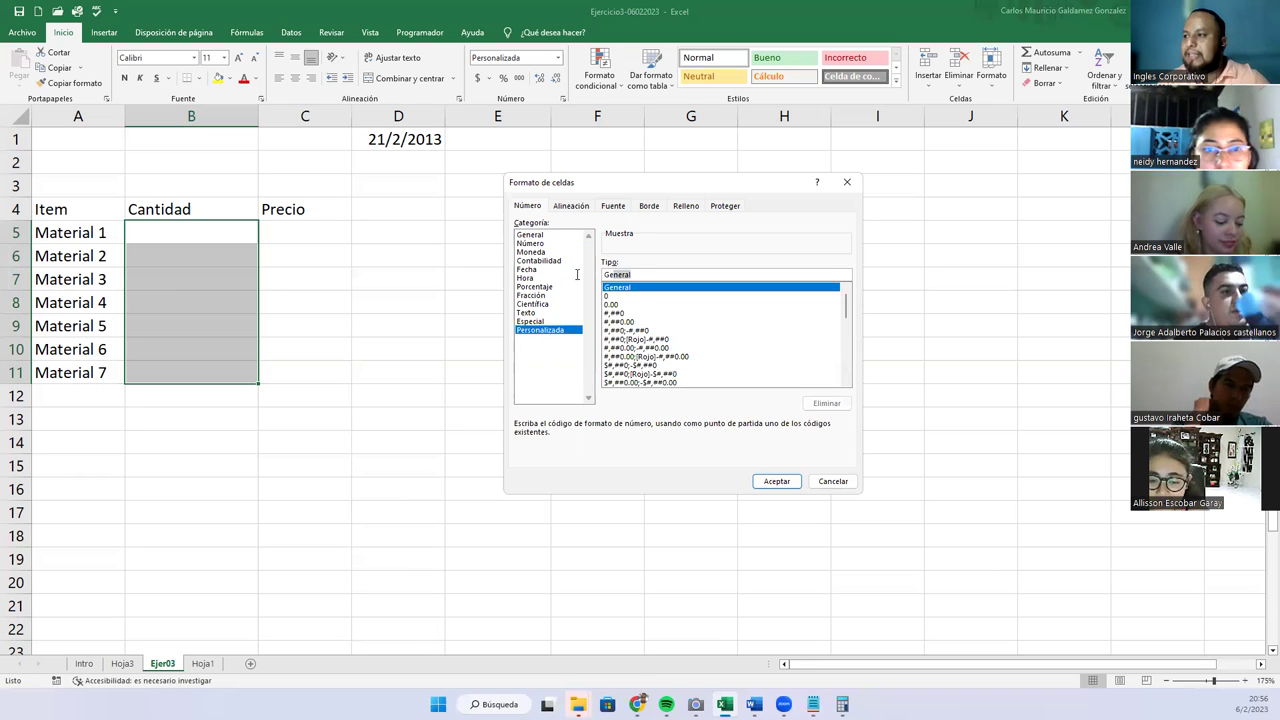
pyautogui.hotkey('ctrl', 'v')
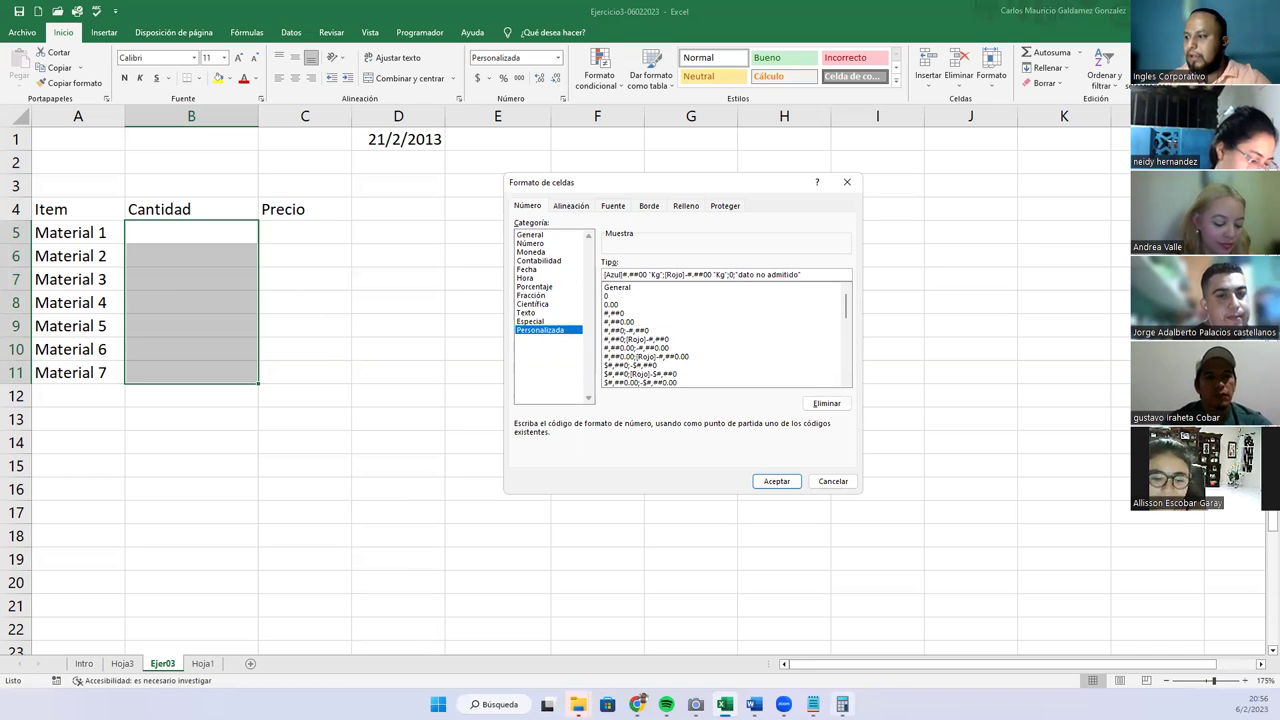
pyautogui.click(813, 704)
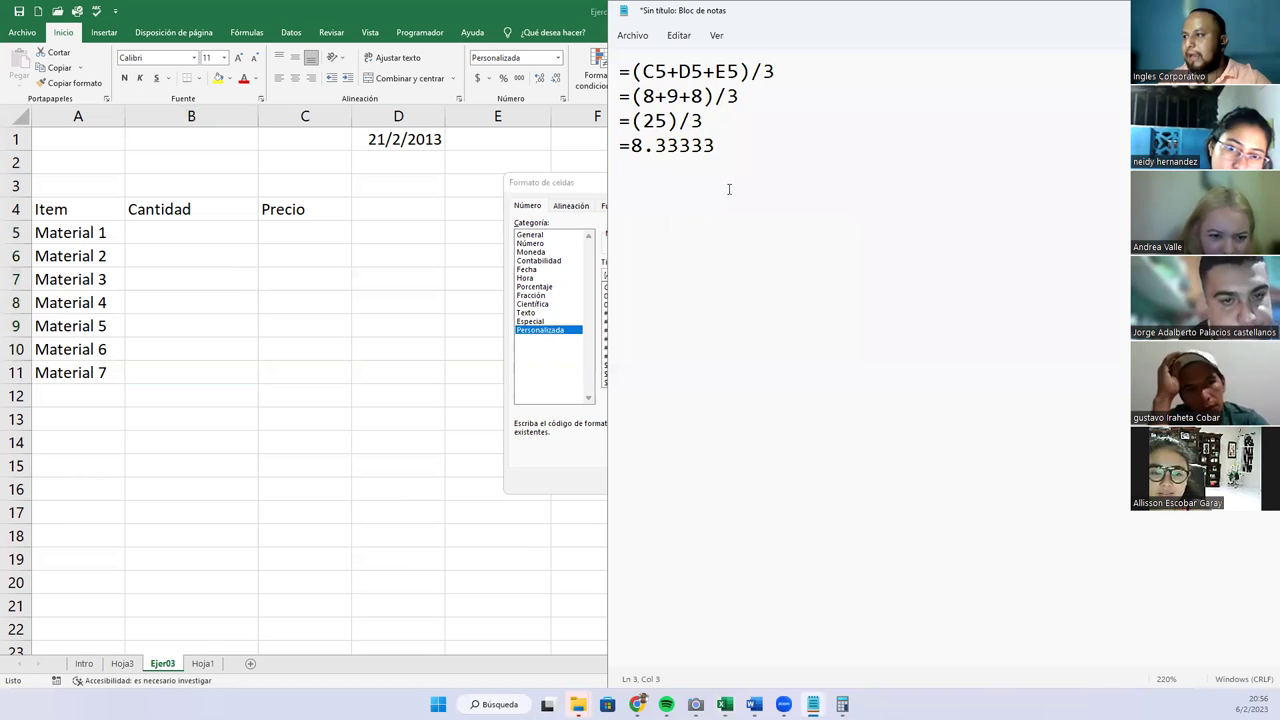
# Step: Delete the four old formula lines and blanks in Notepad, then widen its window
pyautogui.hotkey('ctrl', 'v')
pyautogui.scroll(5, 703, 158)
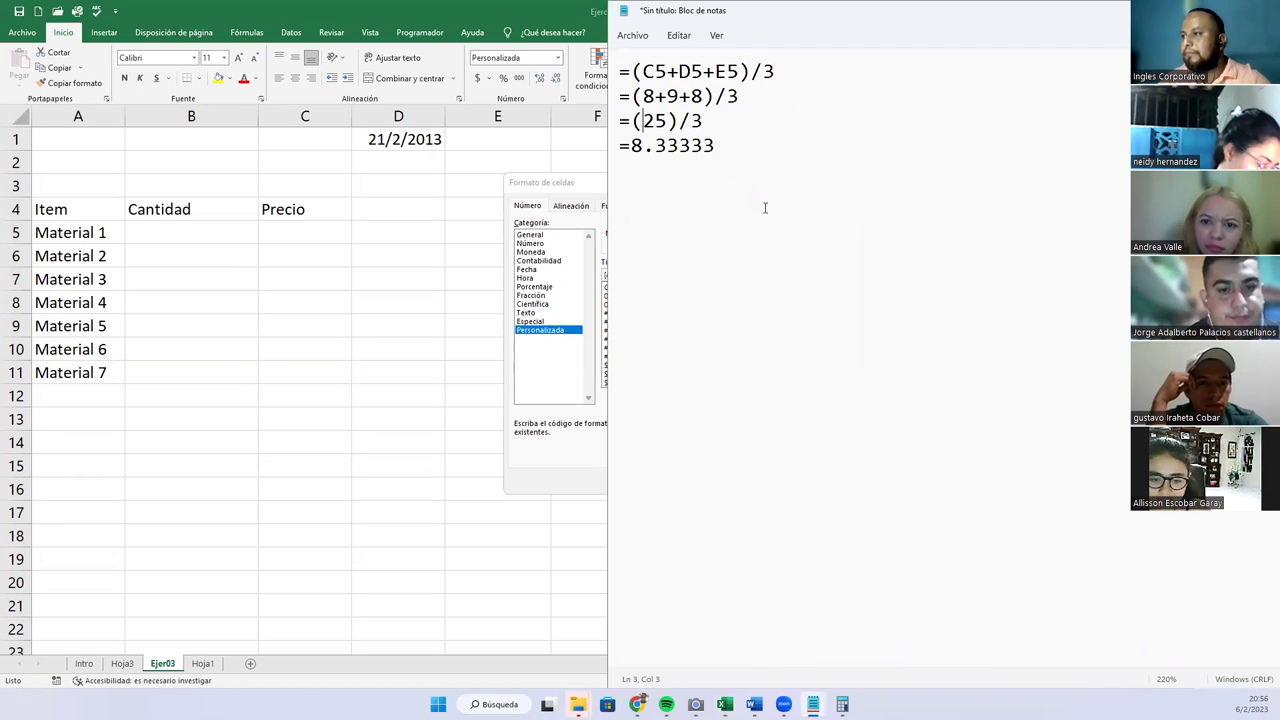
pyautogui.moveTo(716, 158); pyautogui.dragTo(596, 22)
pyautogui.press('Delete')
pyautogui.press('Delete')
pyautogui.press('Delete')
pyautogui.press('Delete')
pyautogui.press('Delete')
pyautogui.press('Delete')
pyautogui.press('Delete')
pyautogui.press('Delete')
pyautogui.press('Delete')
pyautogui.press('Delete')
pyautogui.press('Delete')
pyautogui.press('Delete')
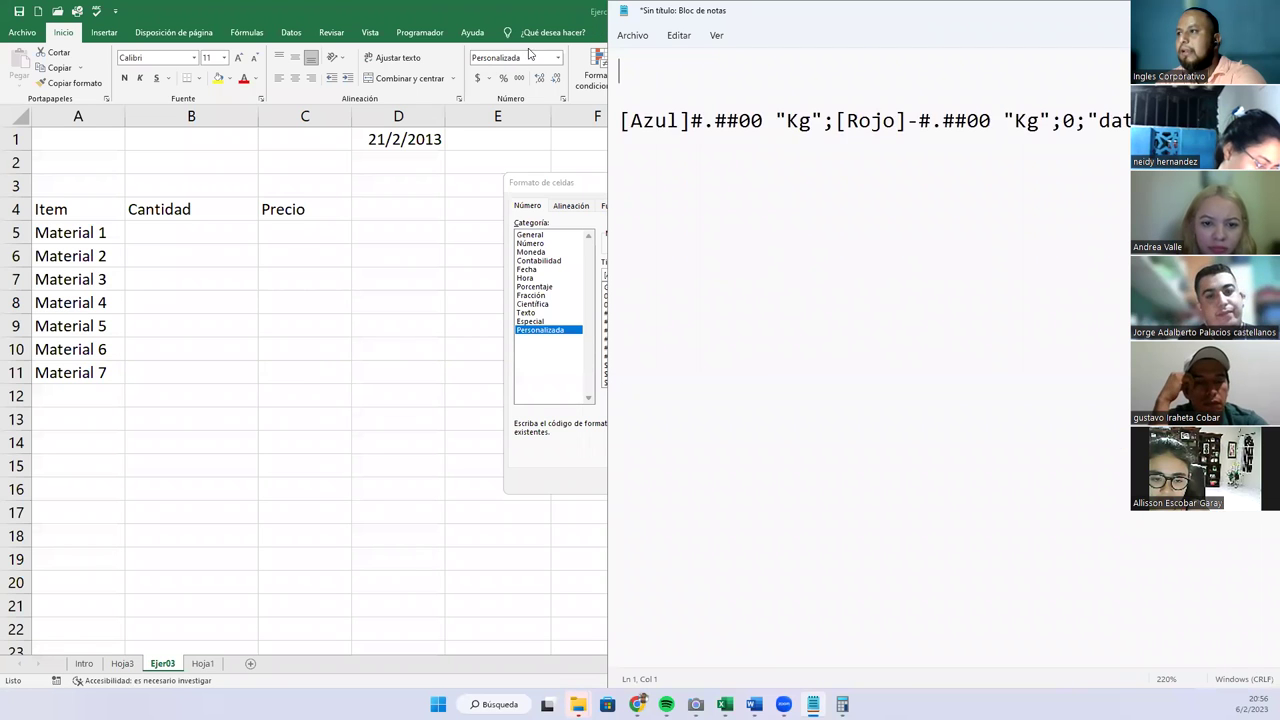
pyautogui.press('Delete')
pyautogui.press('Delete')
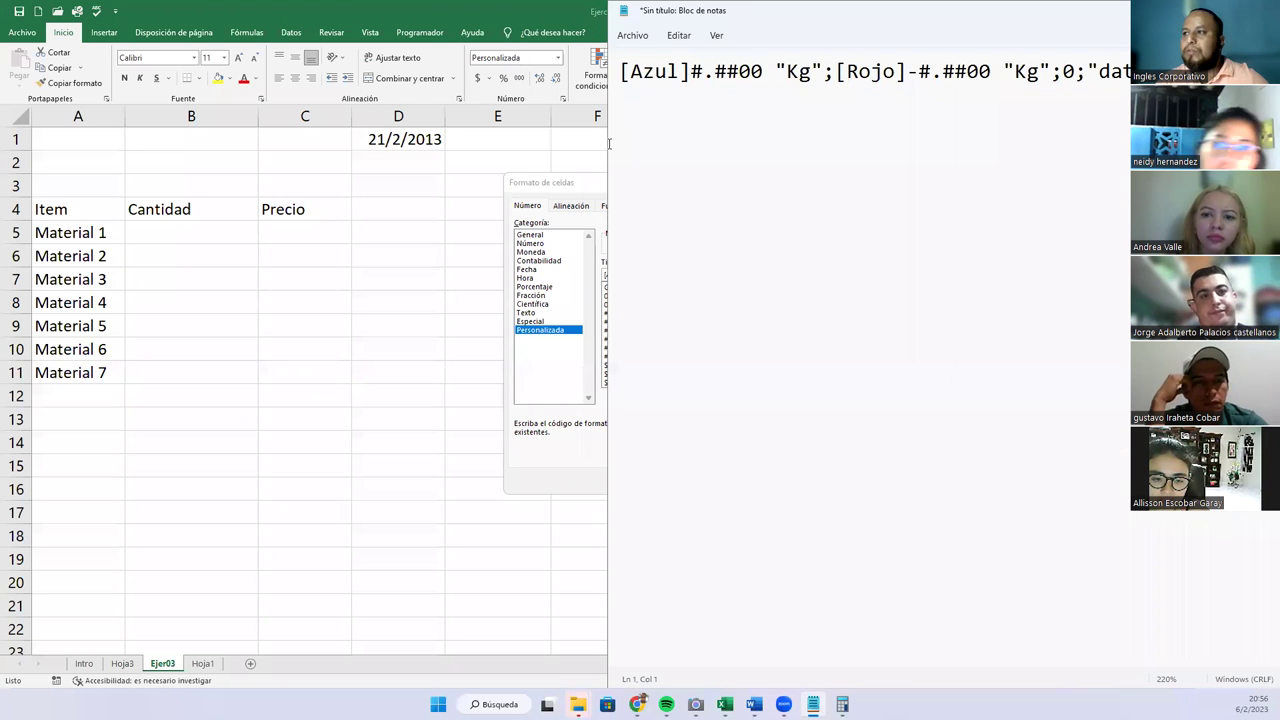
pyautogui.moveTo(606, 144); pyautogui.dragTo(462, 144)
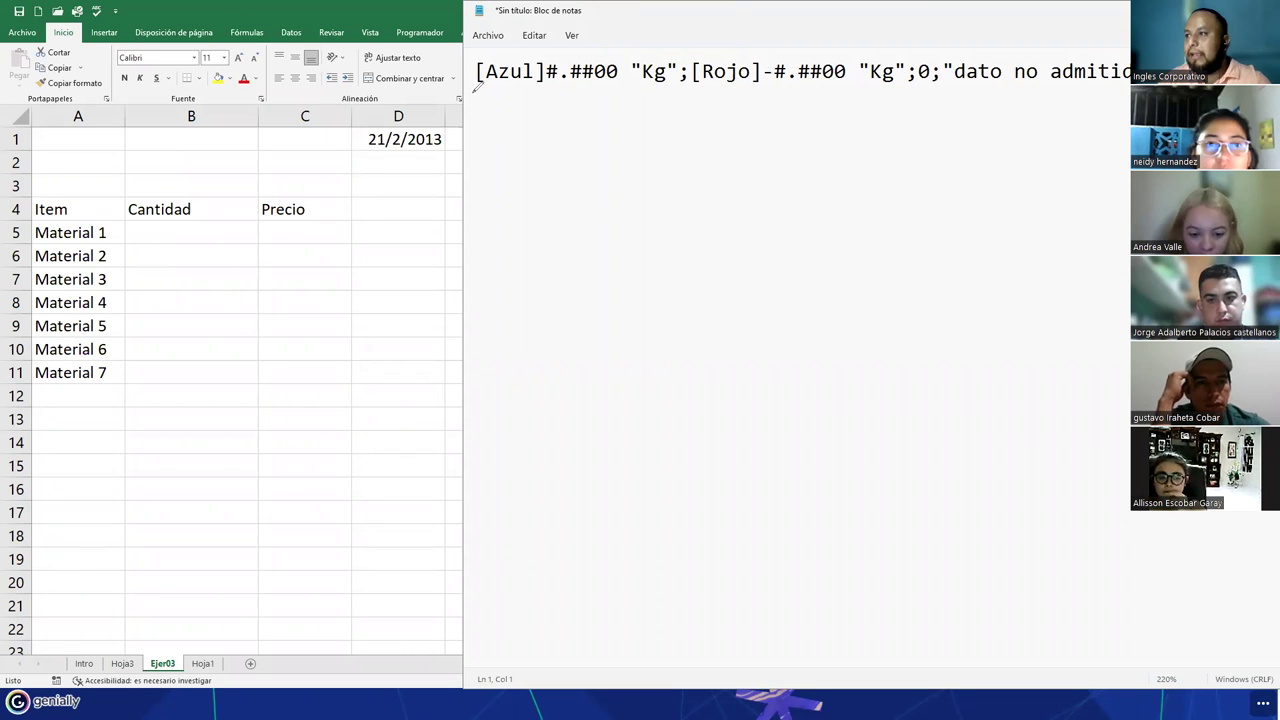
# Step: Annotate the positive [Azul] section, marking its label 1, decimal zeros, Kg spacing and plus sign
pyautogui.moveTo(594, 93); pyautogui.dragTo(898, 98)
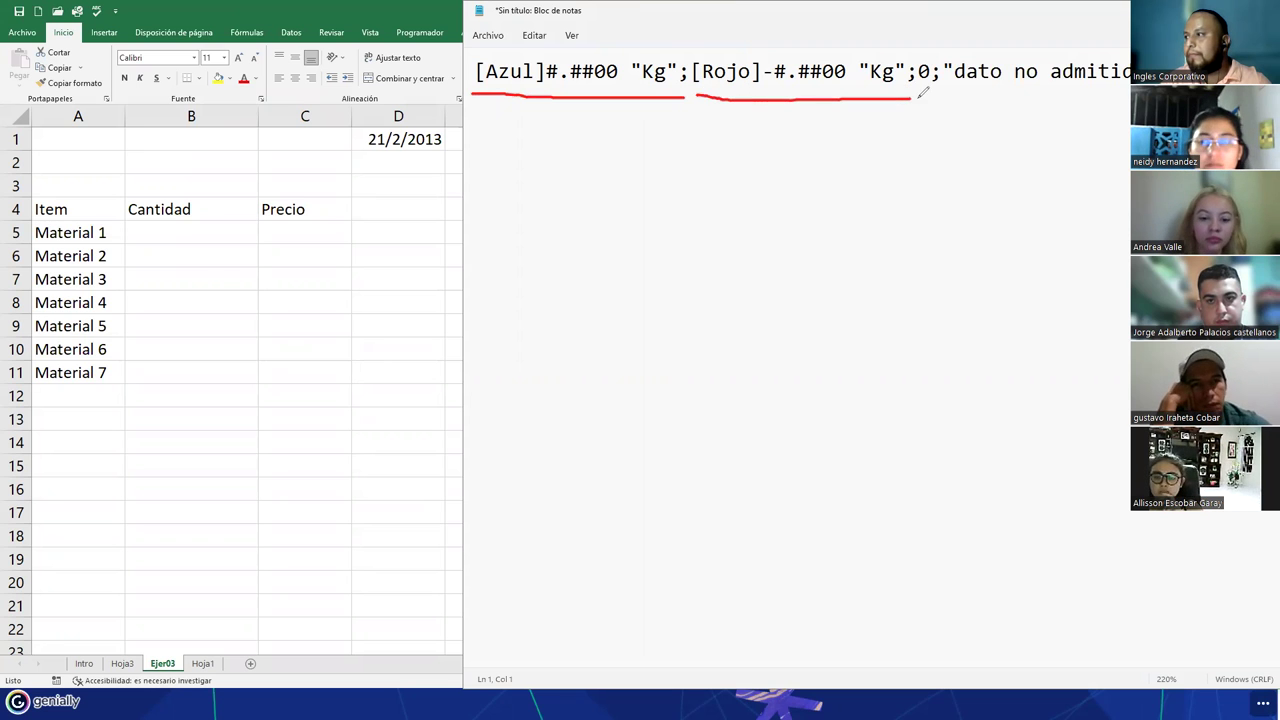
pyautogui.moveTo(967, 100); pyautogui.dragTo(1092, 100)
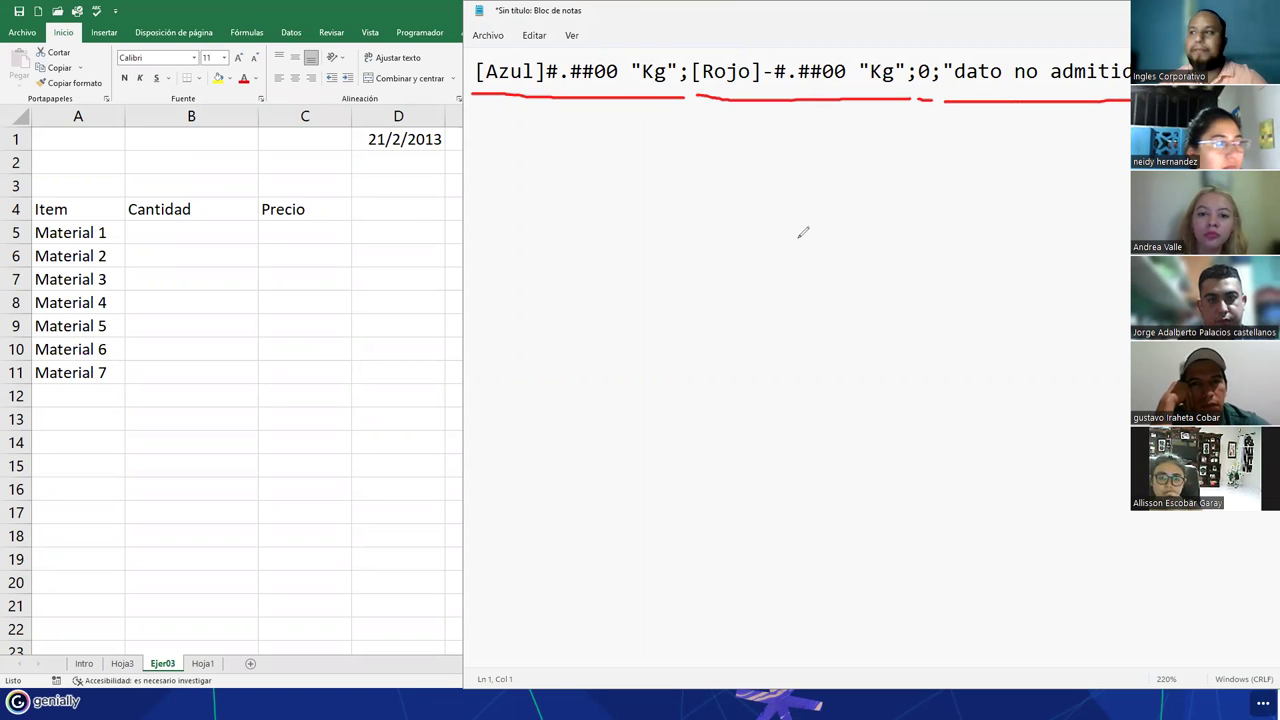
pyautogui.moveTo(550, 131)
pyautogui.mouseDown()
pyautogui.moveTo(563, 120)
pyautogui.moveTo(570, 136)
pyautogui.mouseUp()
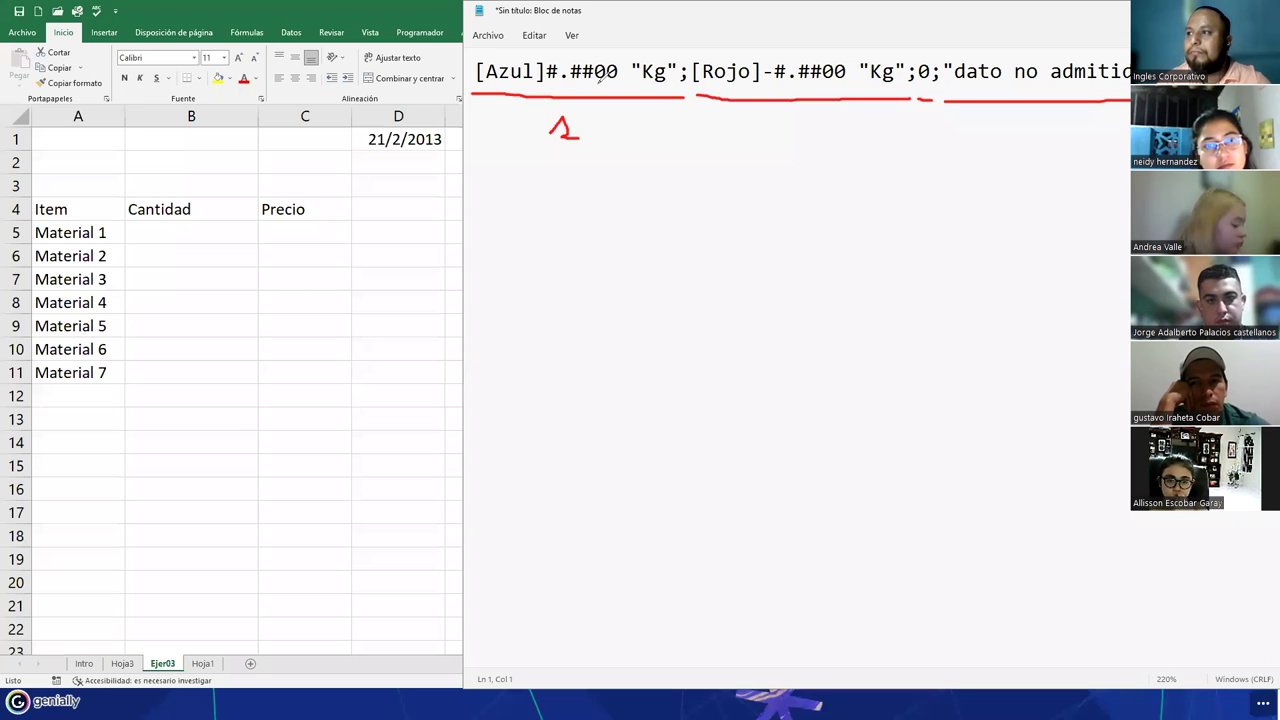
pyautogui.moveTo(597, 86); pyautogui.dragTo(611, 88)
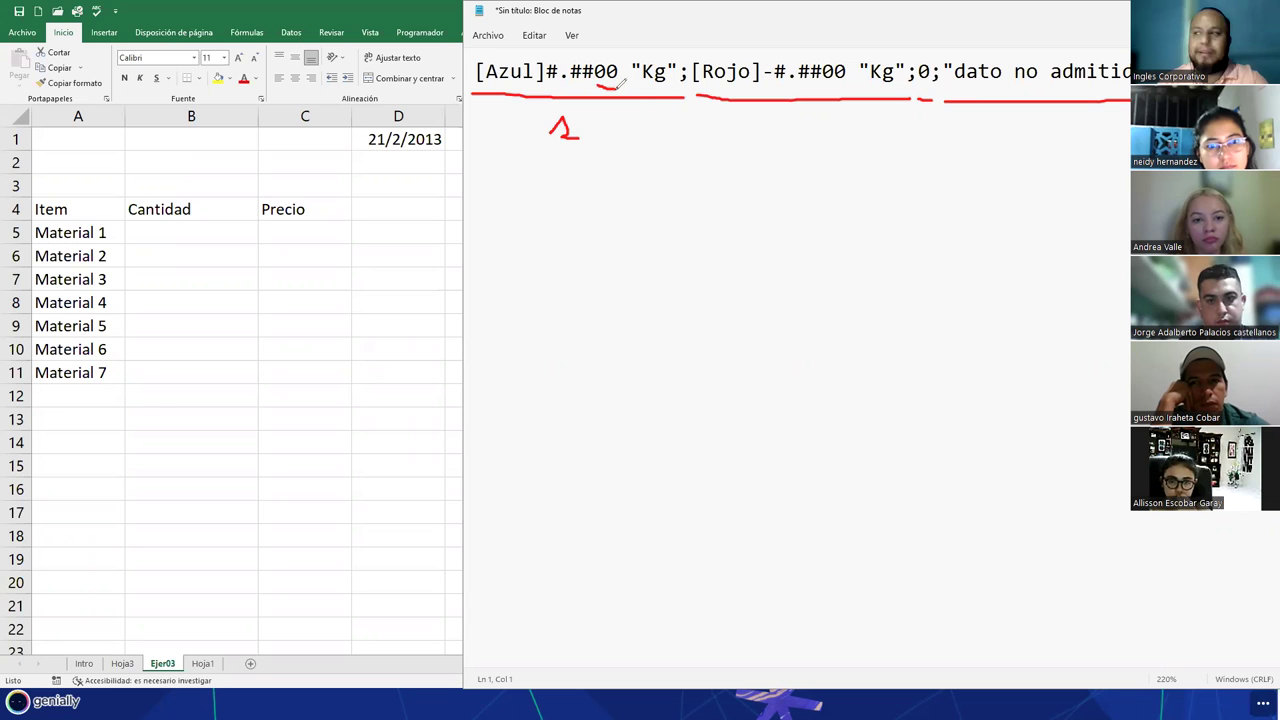
pyautogui.moveTo(620, 70)
pyautogui.mouseDown()
pyautogui.moveTo(660, 96)
pyautogui.moveTo(682, 87)
pyautogui.mouseUp()
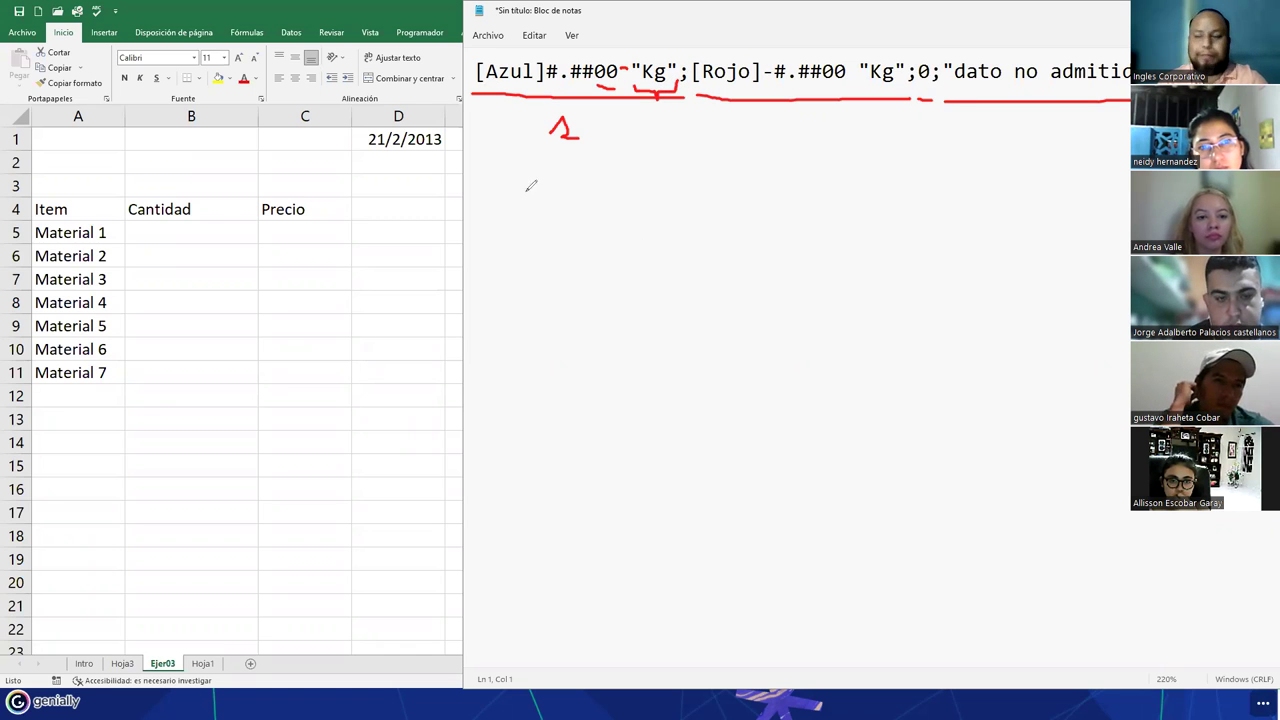
pyautogui.moveTo(556, 187); pyautogui.dragTo(615, 187)
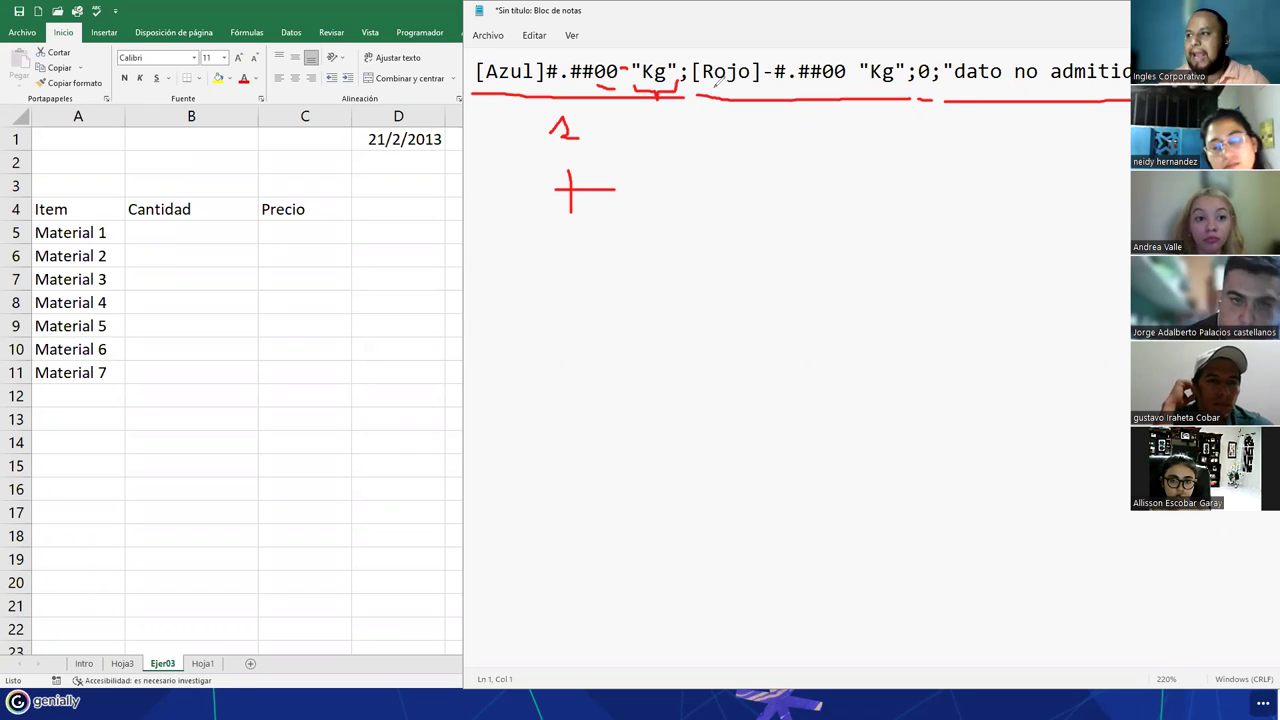
# Step: Annotate the negative [Rojo] section with a 2 and minus sign, then shrink Notepad
pyautogui.moveTo(774, 114); pyautogui.dragTo(797, 133)
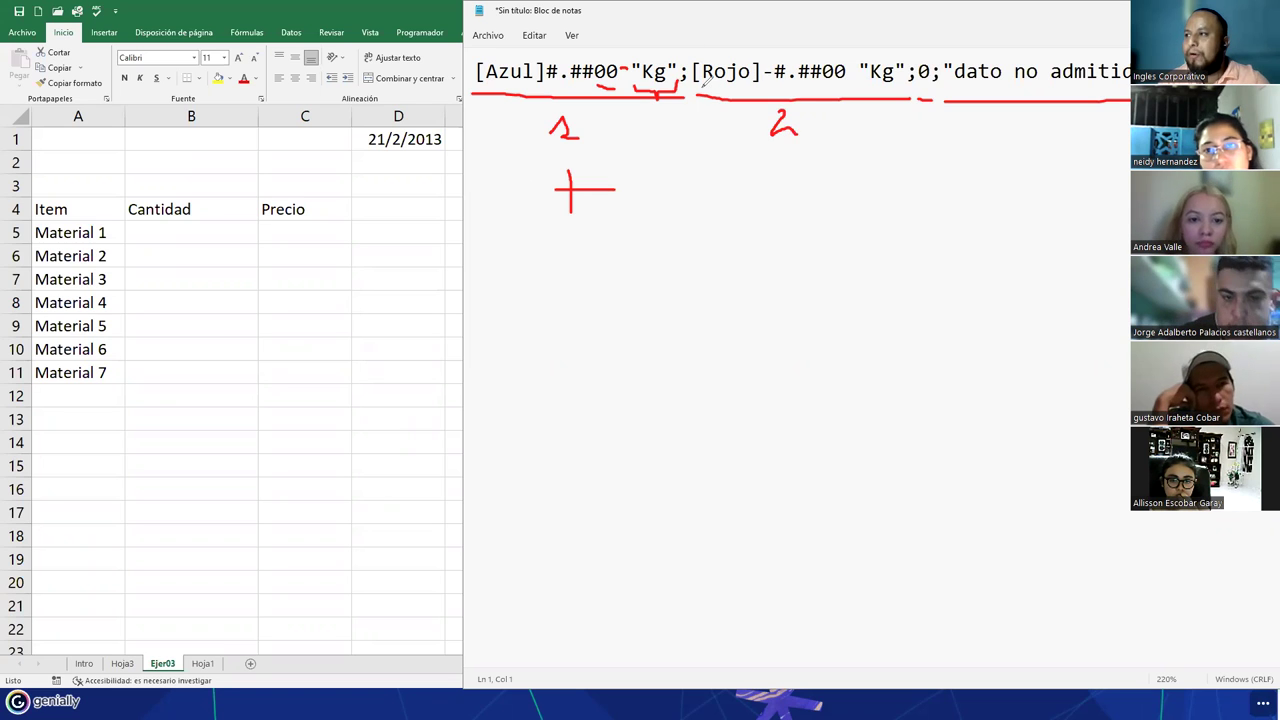
pyautogui.moveTo(766, 86); pyautogui.dragTo(848, 85)
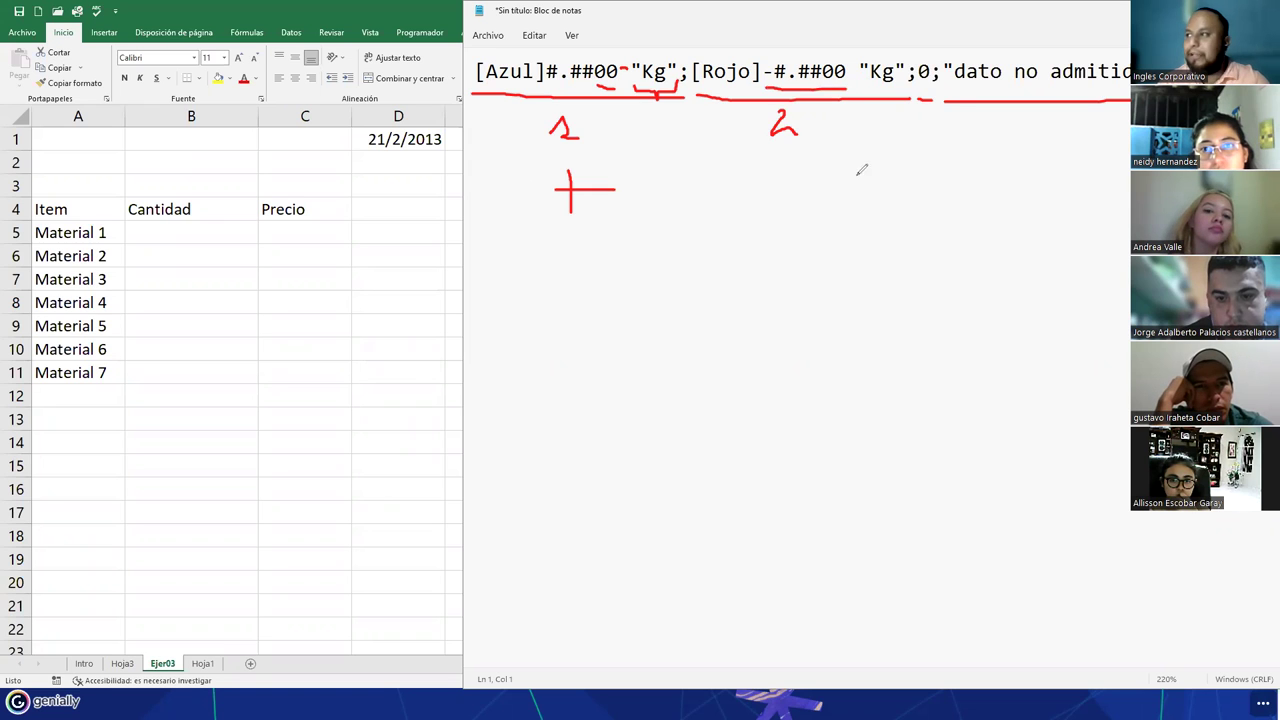
pyautogui.moveTo(826, 58); pyautogui.dragTo(899, 88)
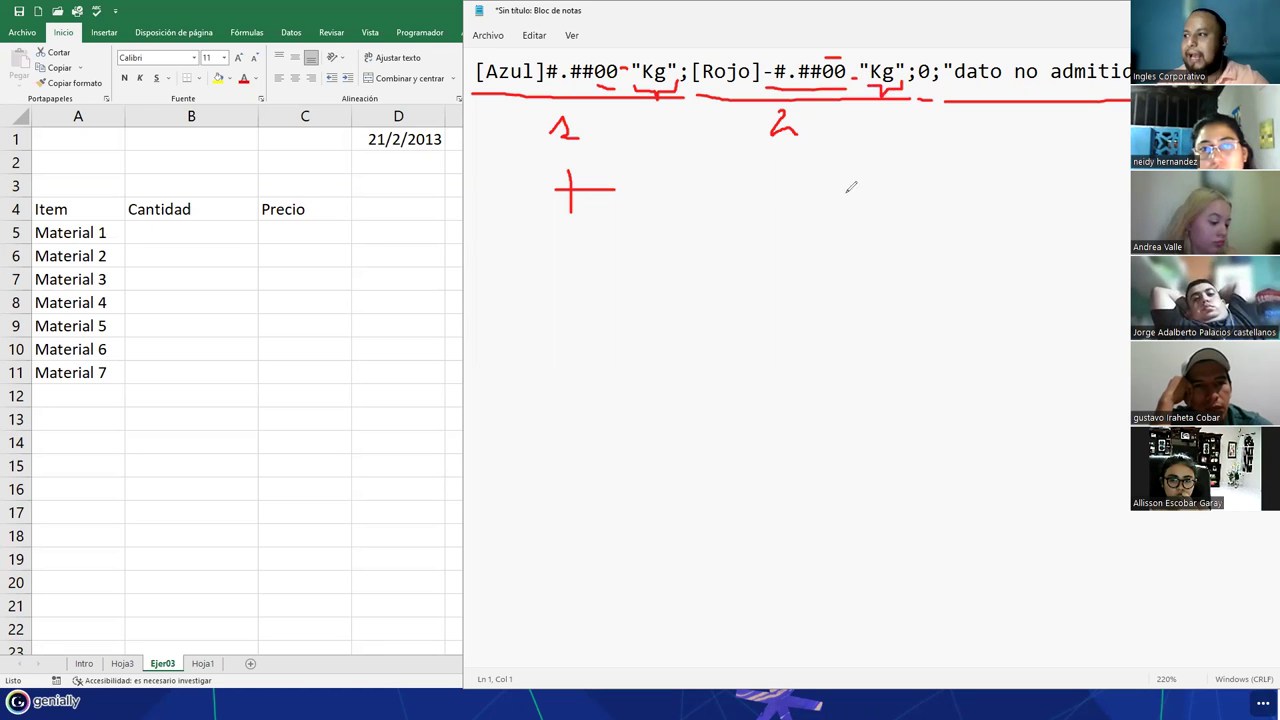
pyautogui.moveTo(770, 182); pyautogui.dragTo(818, 176)
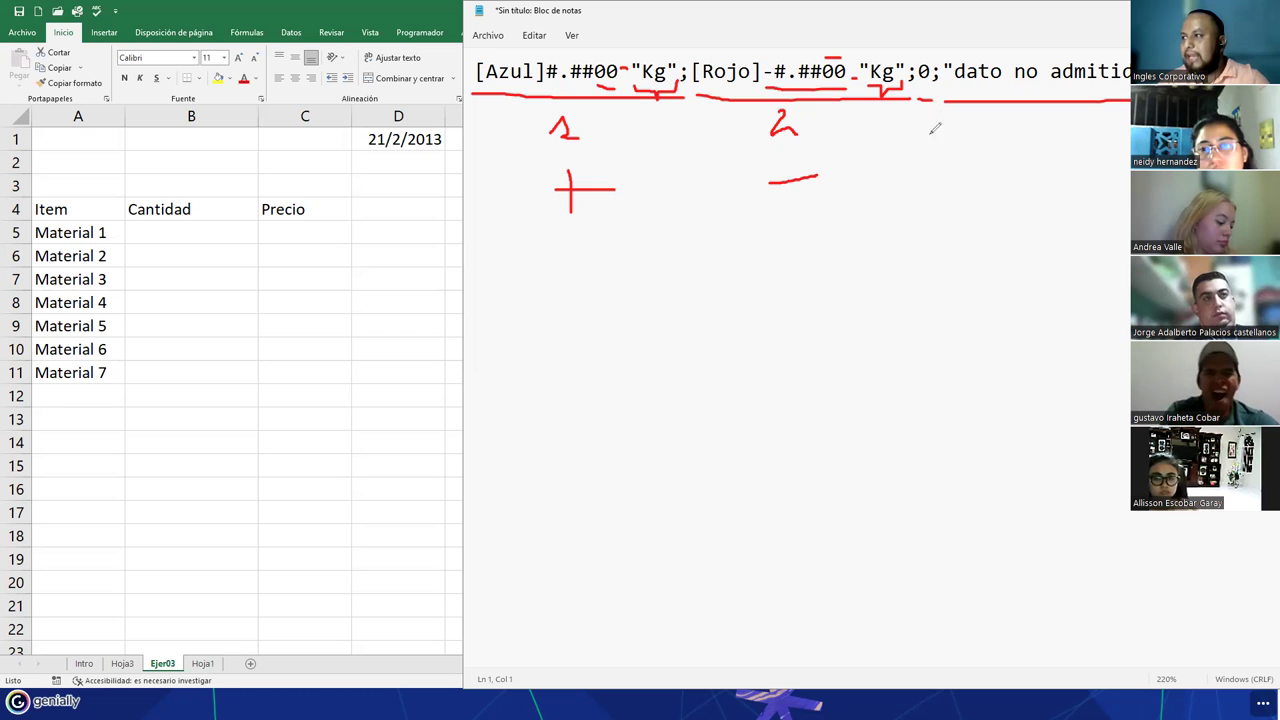
pyautogui.moveTo(928, 132)
pyautogui.mouseDown()
pyautogui.moveTo(927, 168)
pyautogui.moveTo(919, 151)
pyautogui.mouseUp()
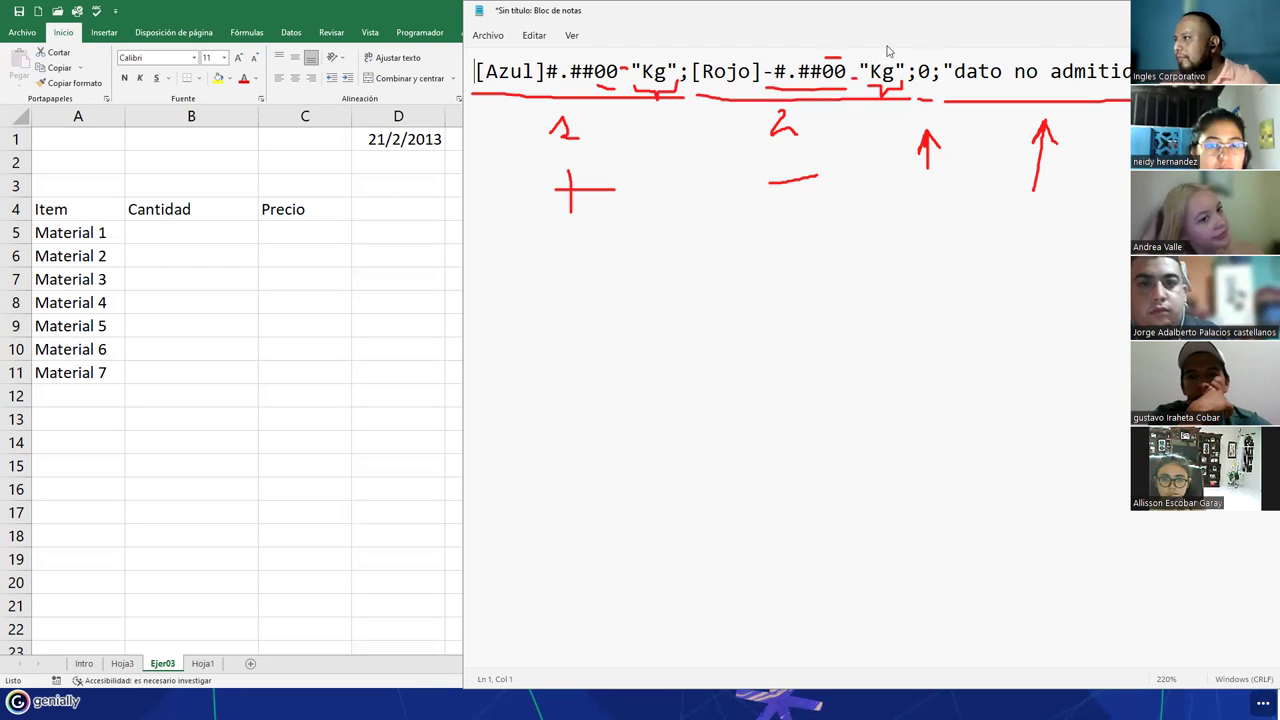
pyautogui.moveTo(851, 20); pyautogui.dragTo(1092, 50)
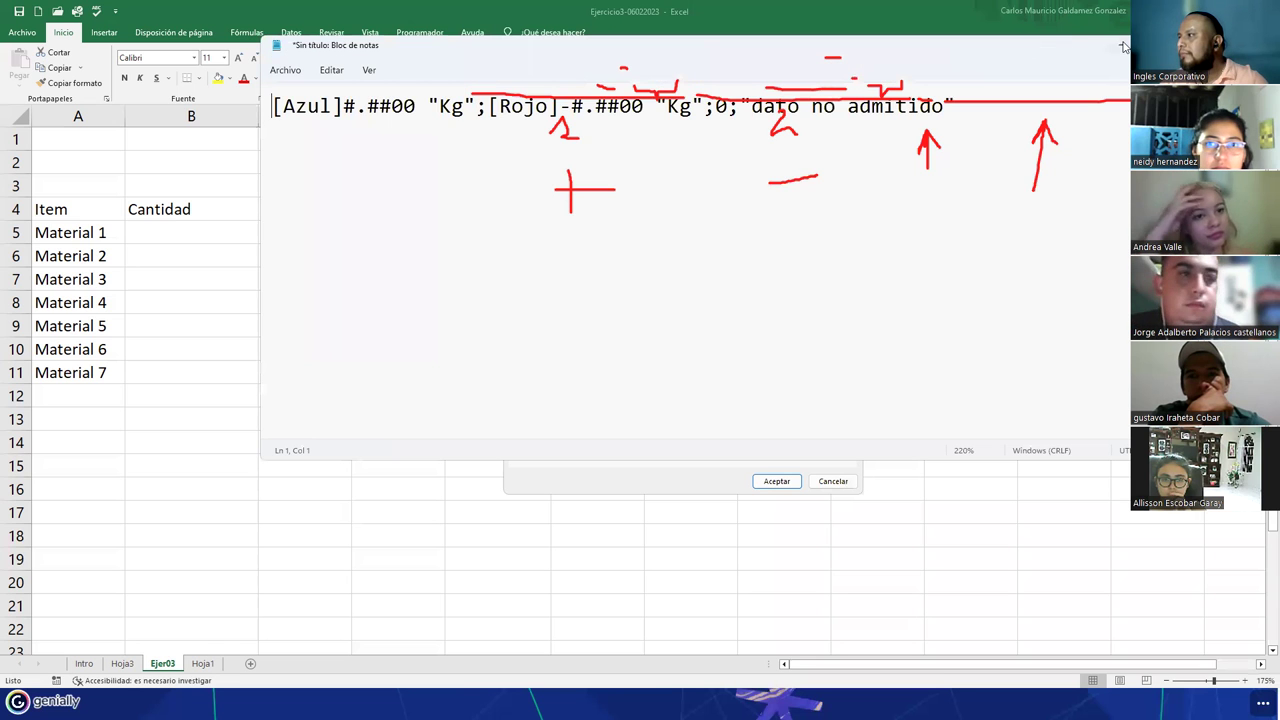
# Step: Apply the custom code (blue positive Kg, red negative Kg, 'dato no admitido' text) to B5:B11
pyautogui.click(1121, 46)
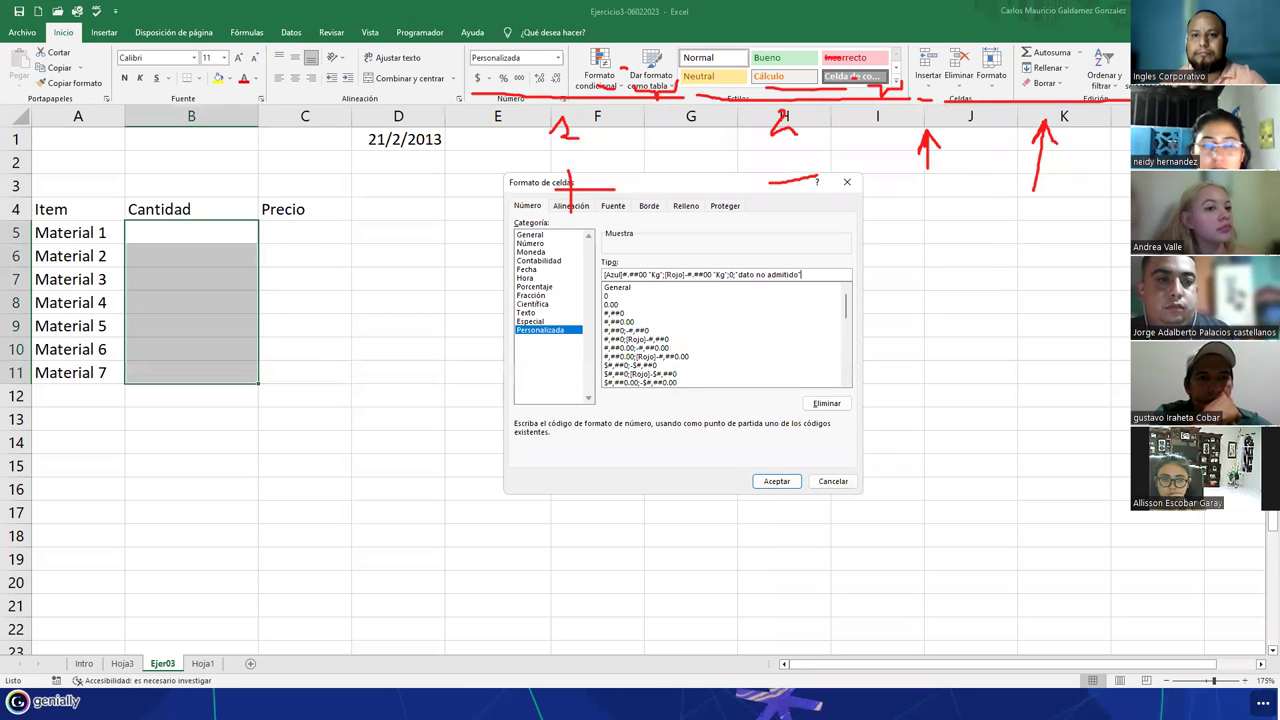
pyautogui.press('Escape')
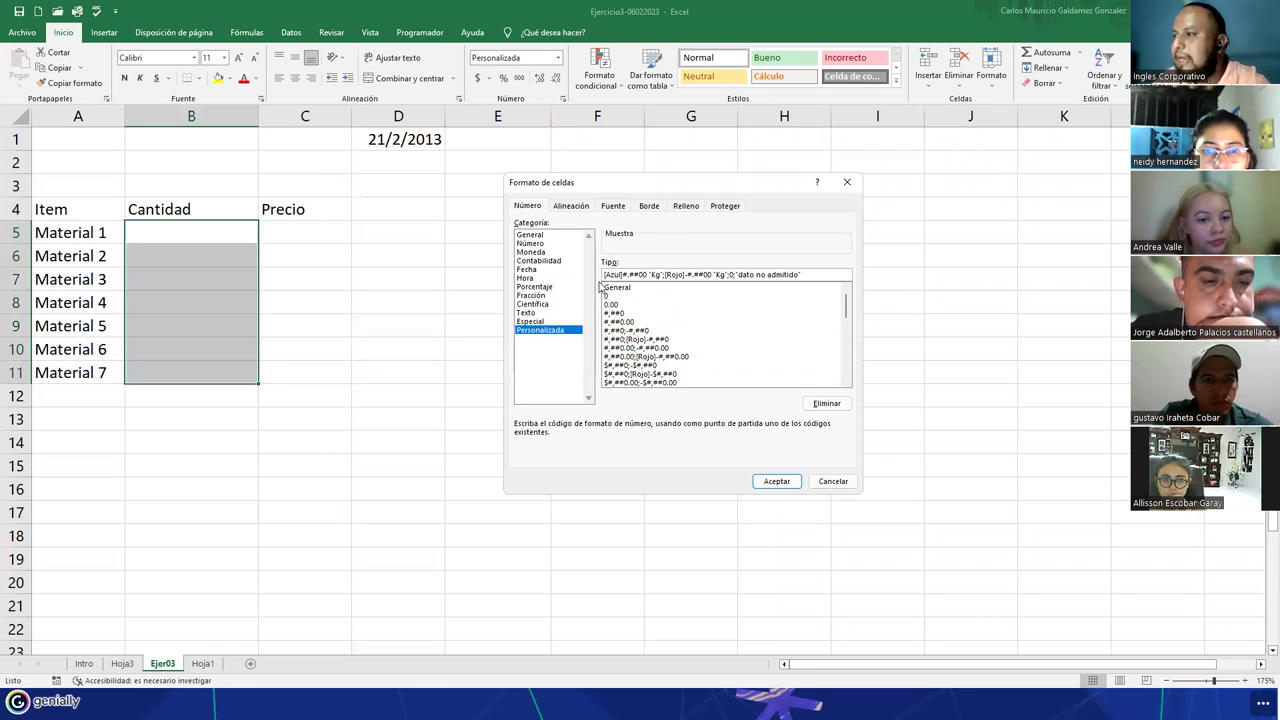
pyautogui.moveTo(622, 275); pyautogui.dragTo(657, 285)
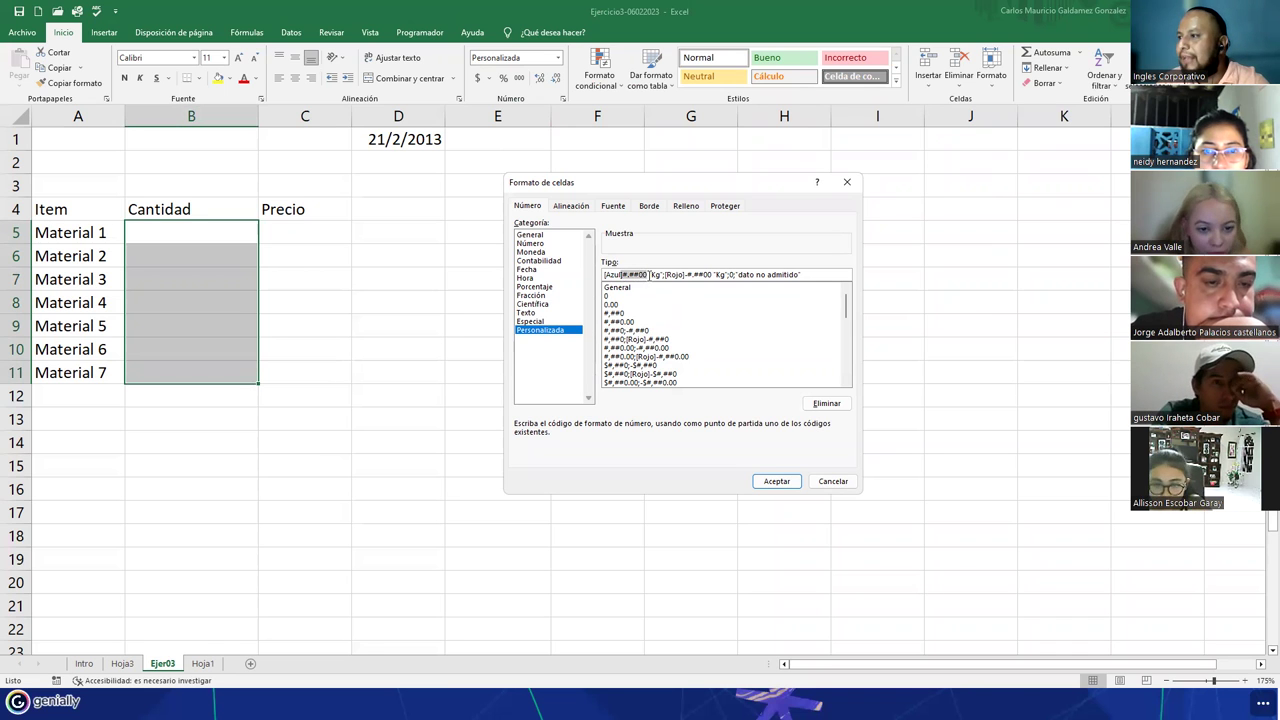
pyautogui.click(709, 274)
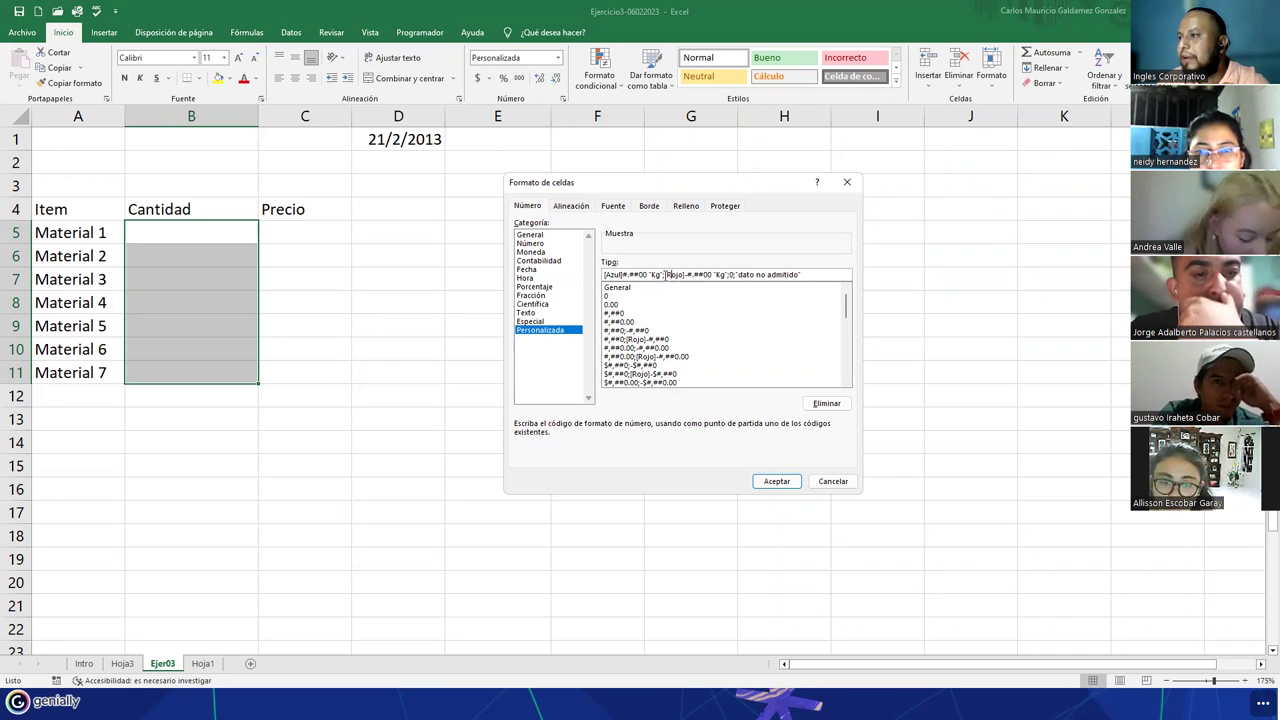
pyautogui.moveTo(662, 274); pyautogui.dragTo(806, 276)
pyautogui.click(777, 483)
pyautogui.click(186, 245)
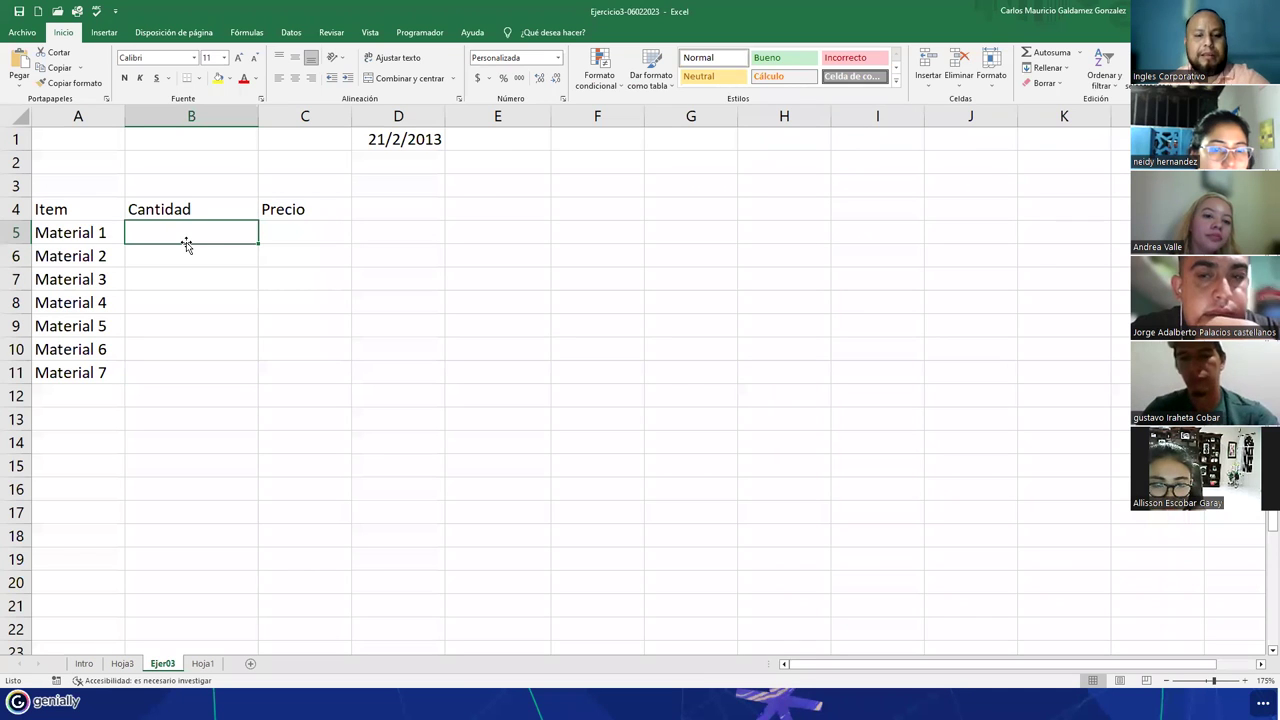
# Step: Enter test quantities 1540, 980 and -541 in cells B5, B6 and B7
pyautogui.write('1540')
pyautogui.press('Return')
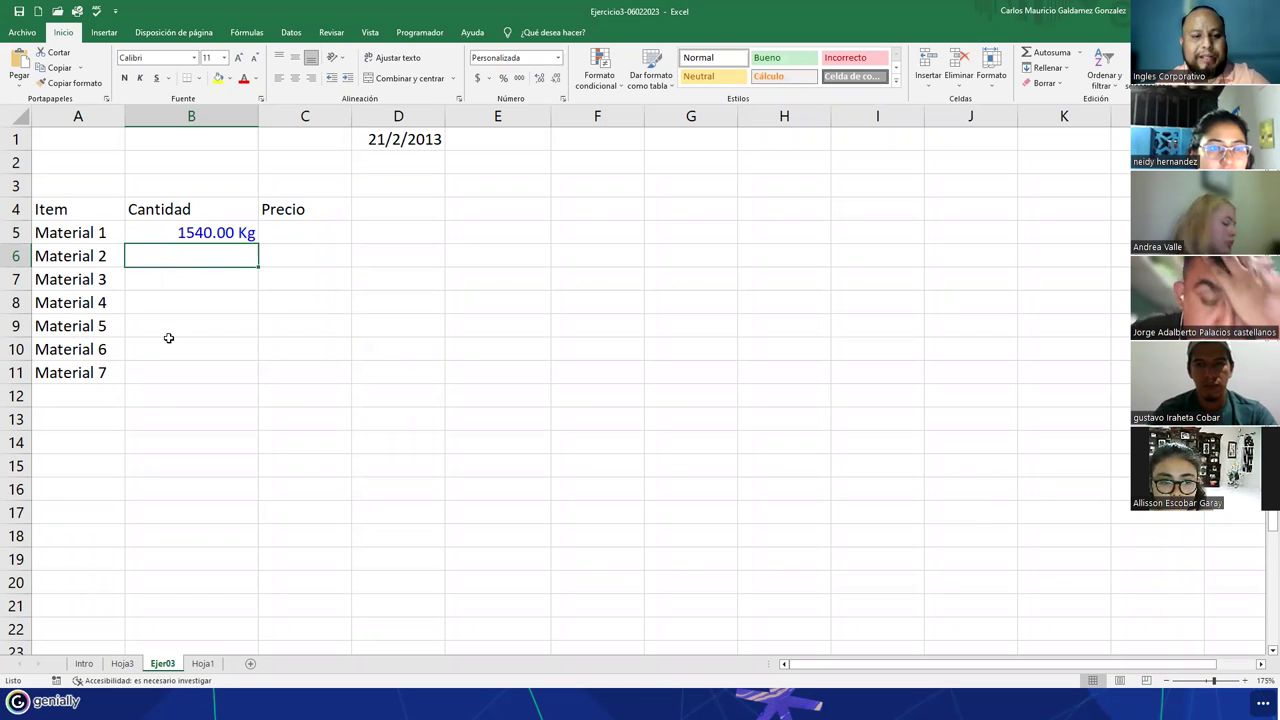
pyautogui.write('24')
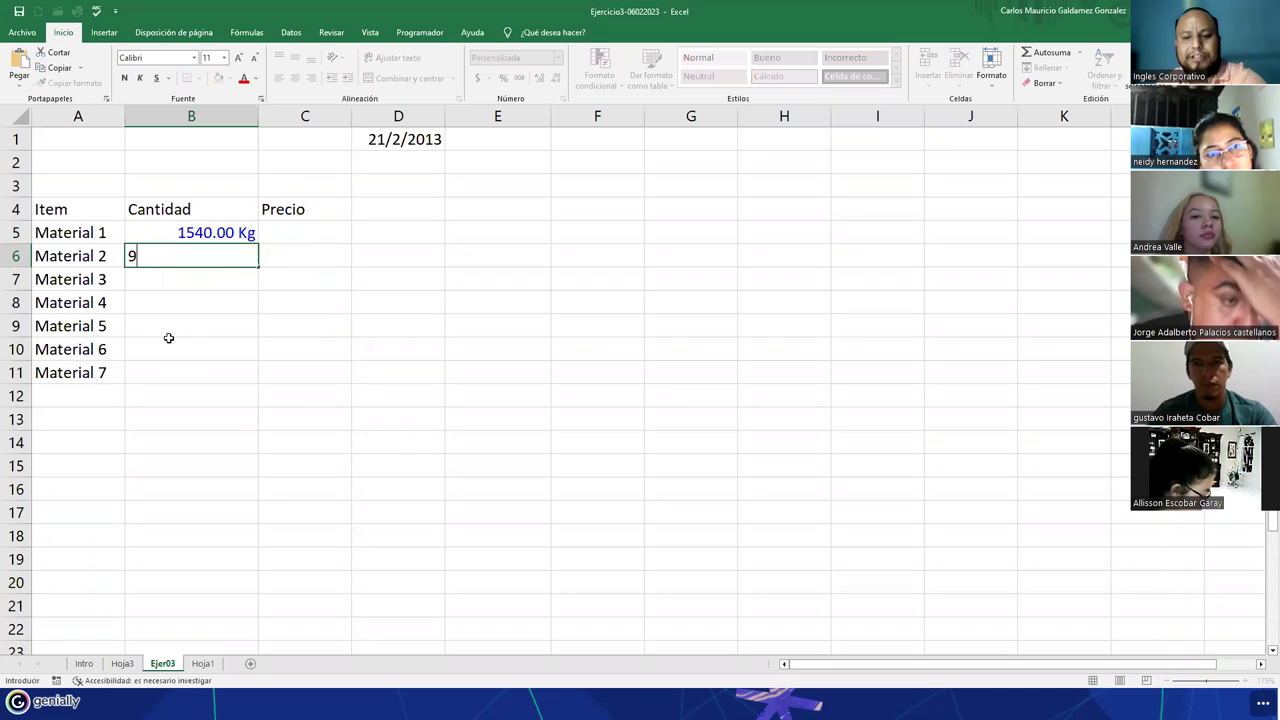
pyautogui.write('80')
pyautogui.press('Return')
pyautogui.write('-')
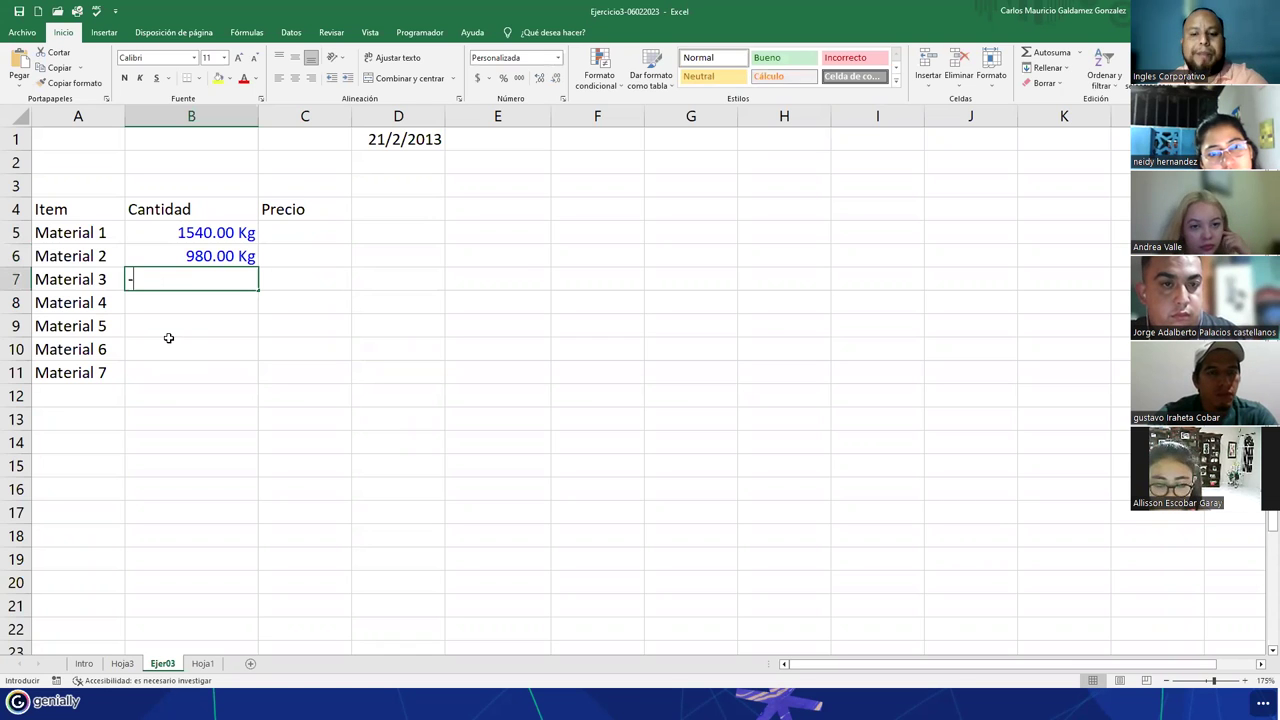
pyautogui.write('5')
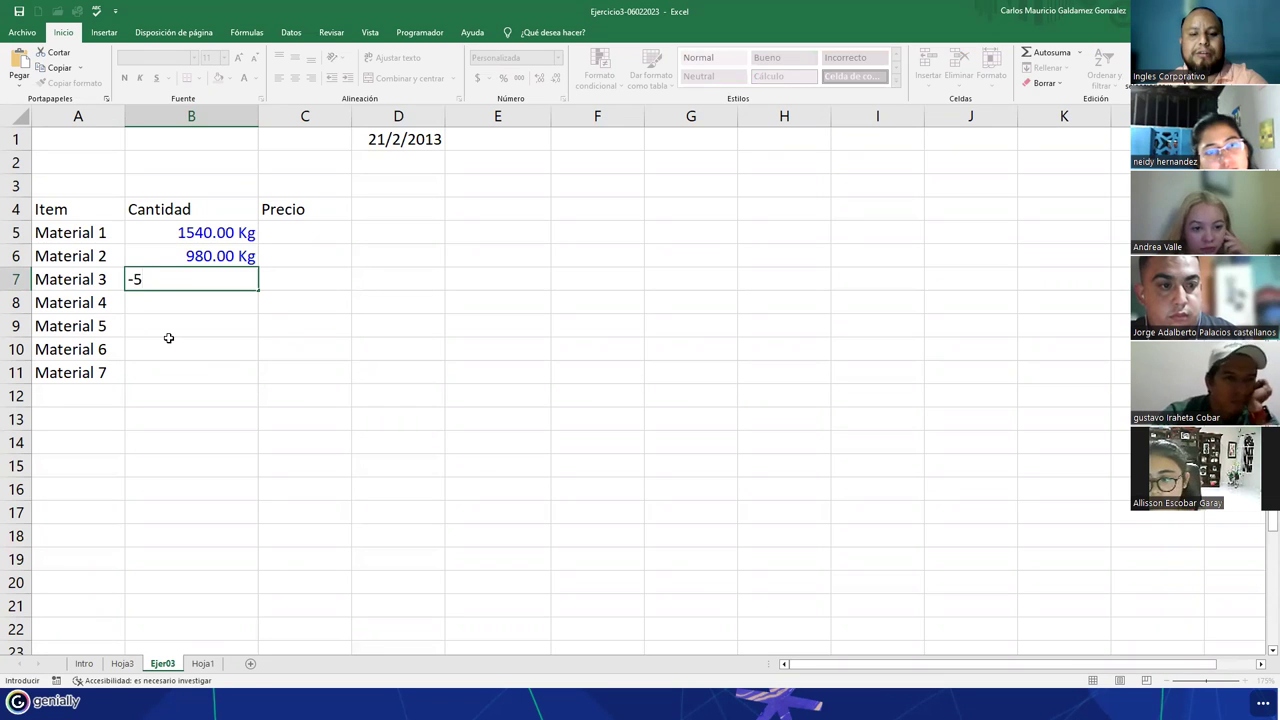
pyautogui.write('41')
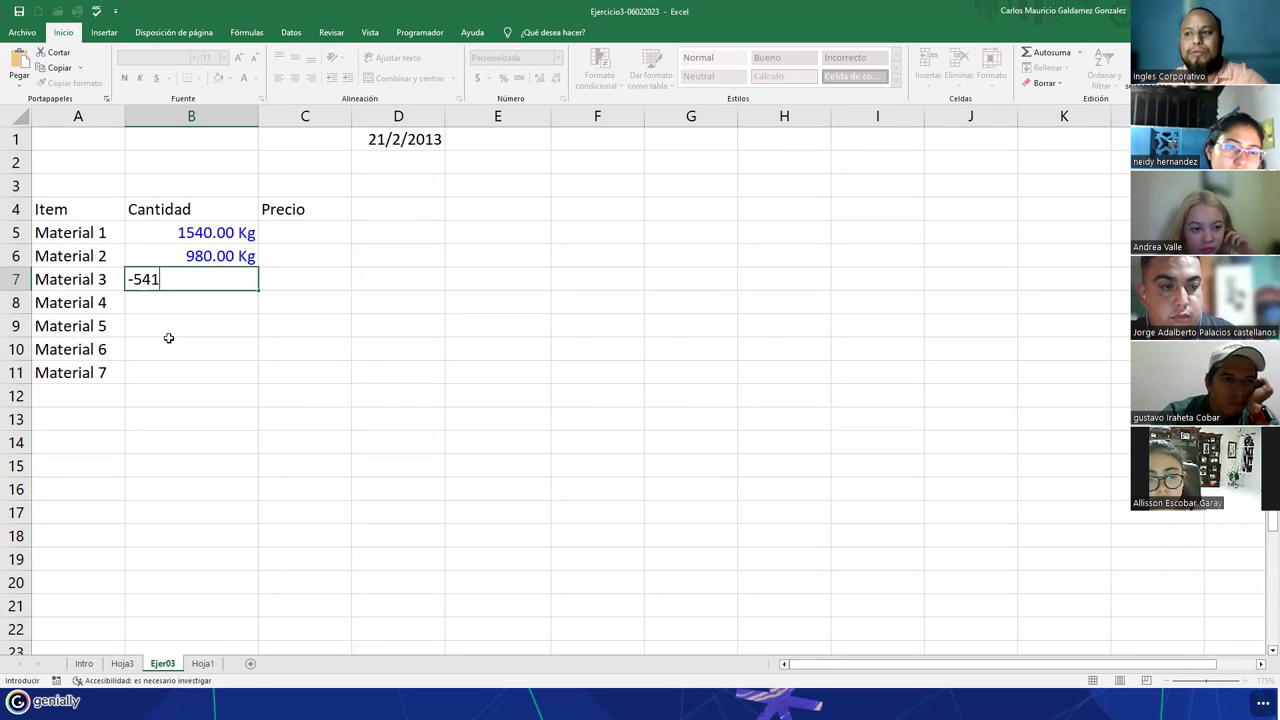
pyautogui.press('Return')
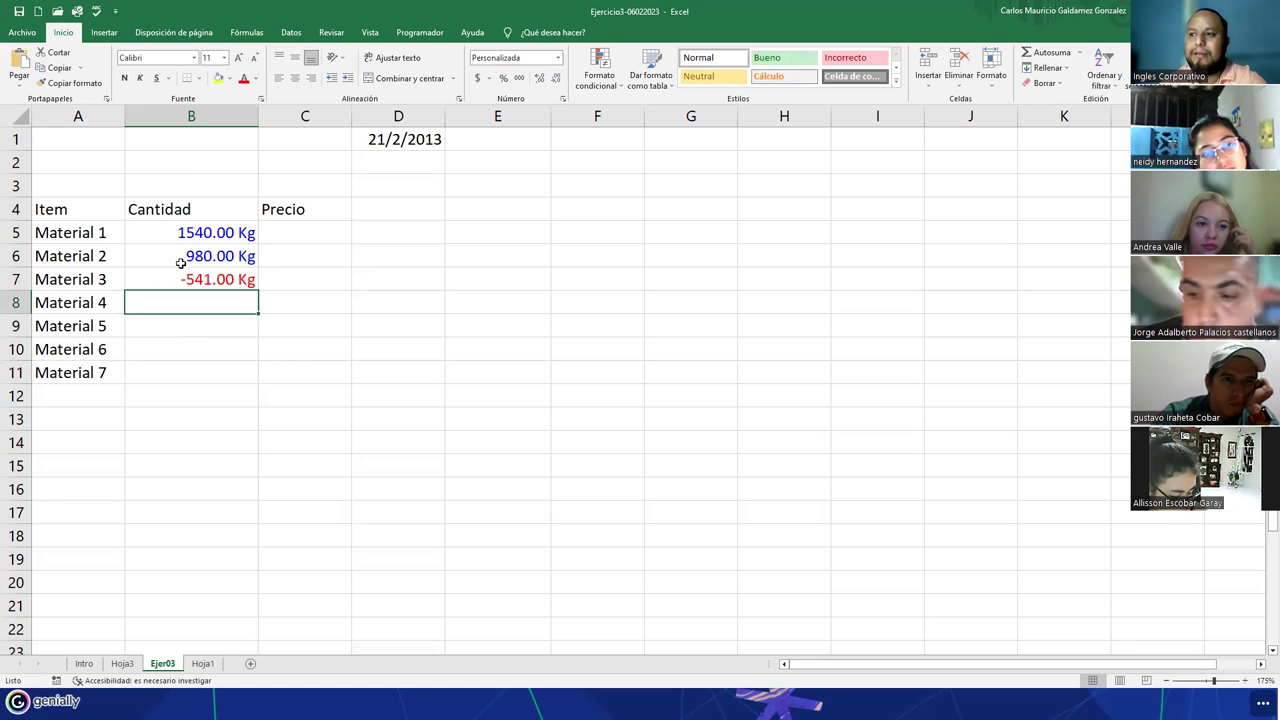
# Step: Edit the B5:B11 custom format so the zero section reads [Amarillo]0
pyautogui.moveTo(180, 232); pyautogui.dragTo(198, 371)
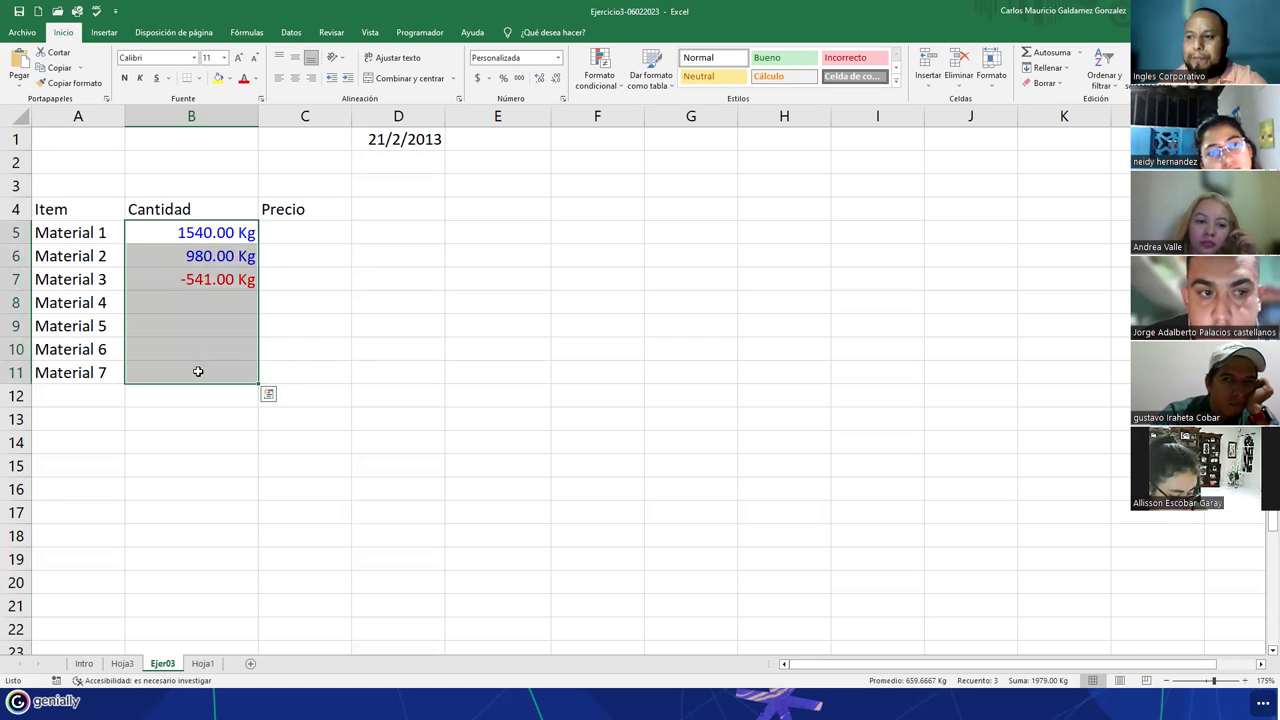
pyautogui.rightClick(198, 371)
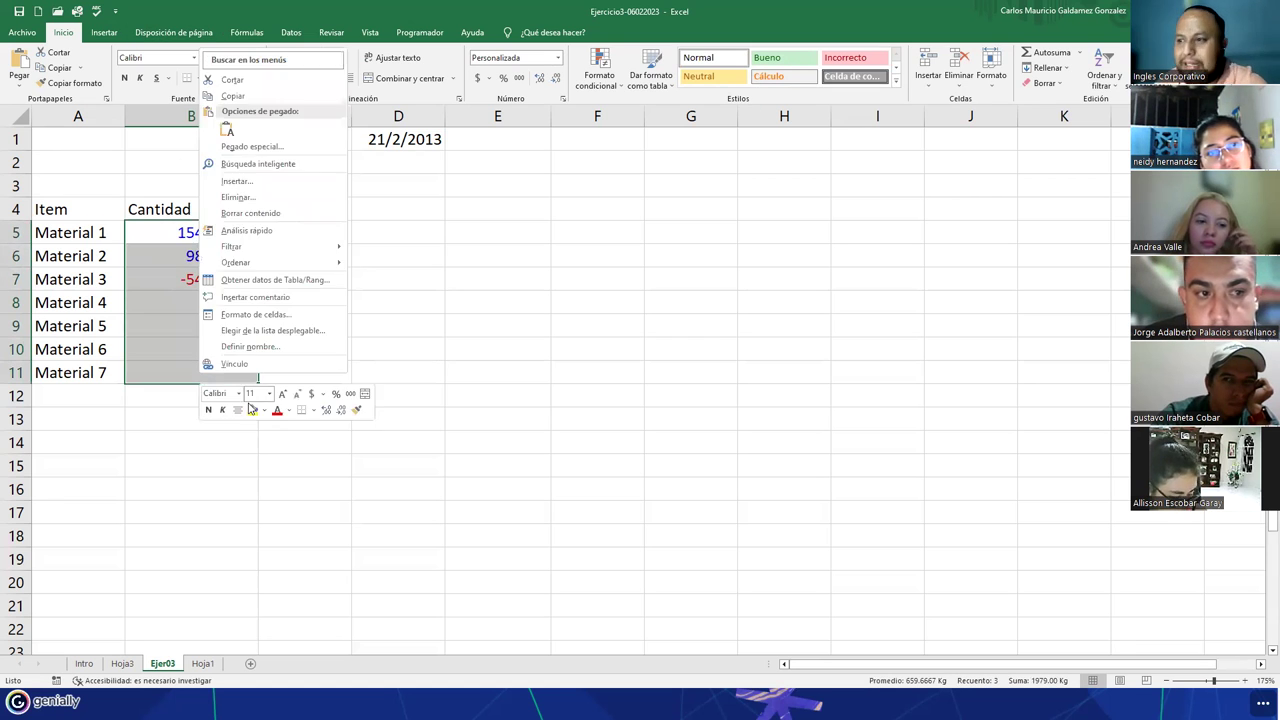
pyautogui.click(279, 317)
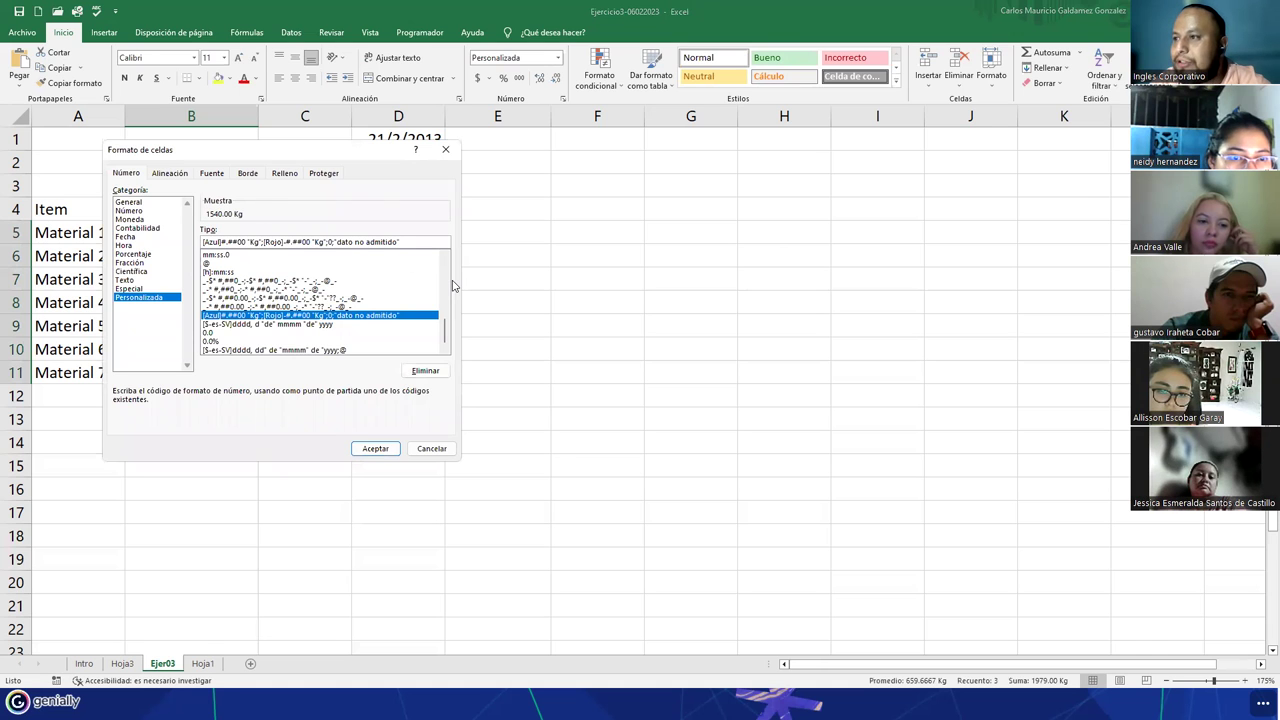
pyautogui.write('0]')
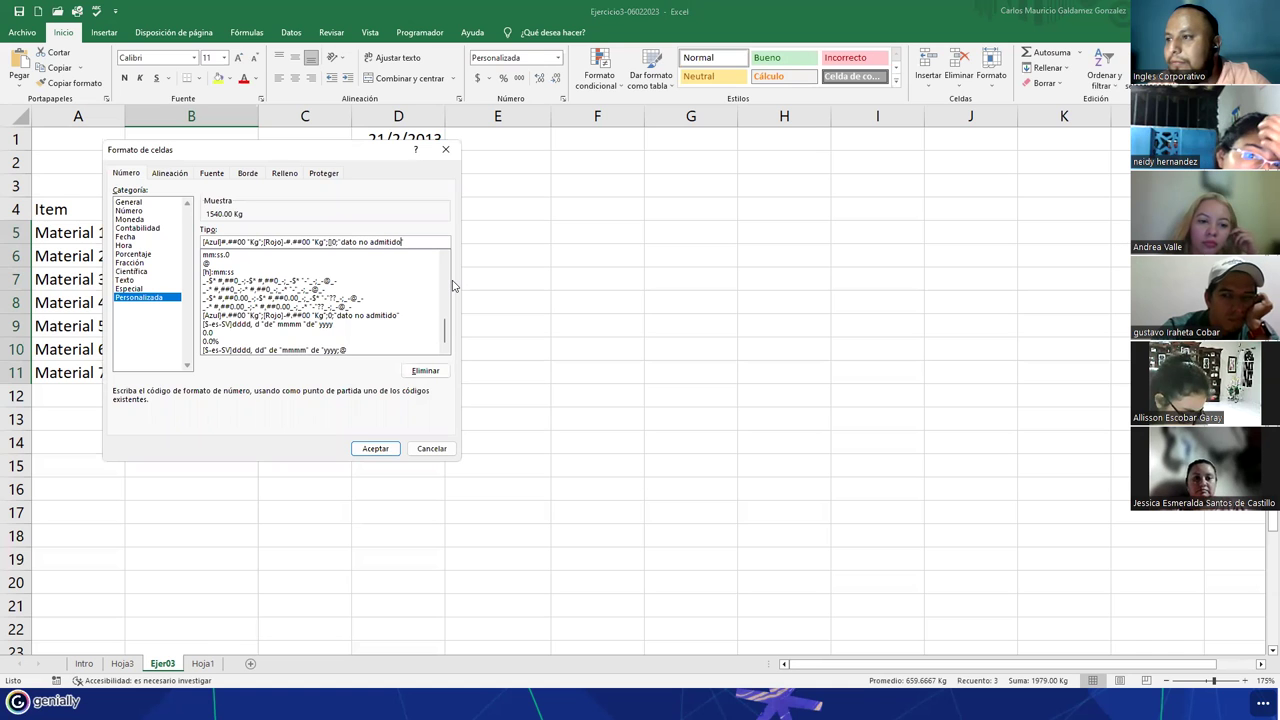
pyautogui.write('"')
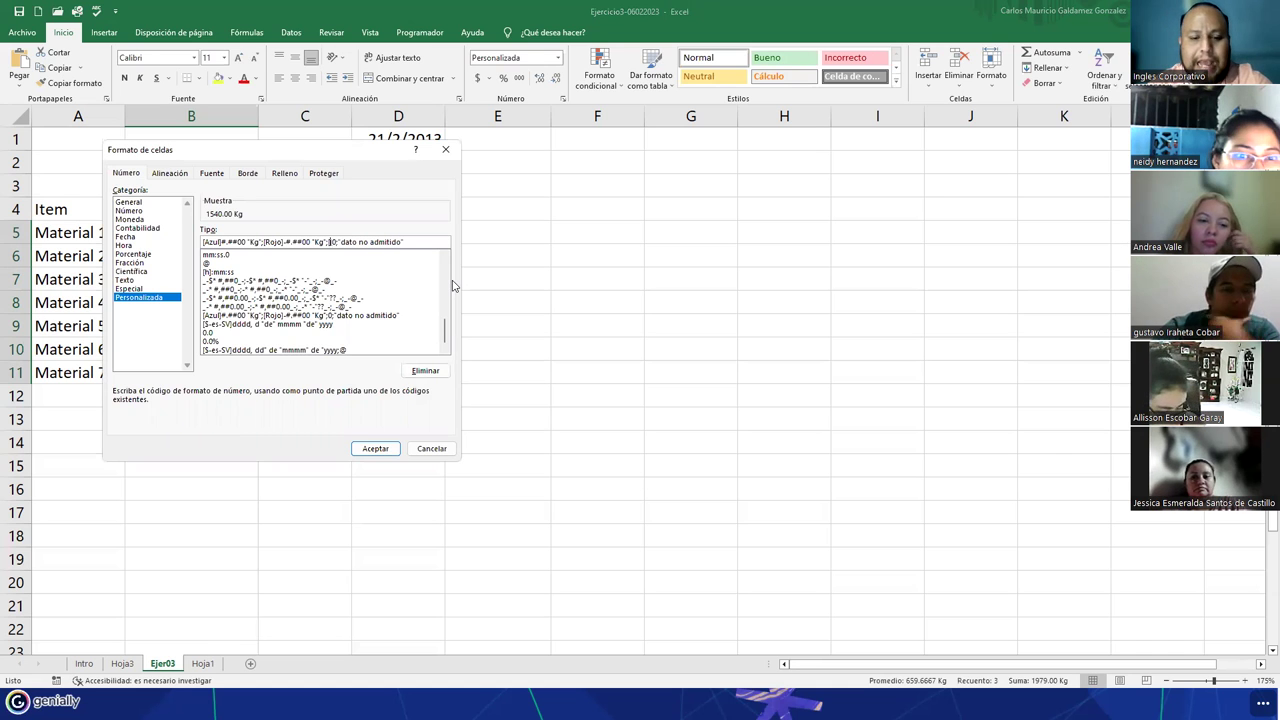
pyautogui.write('Amarillo]')
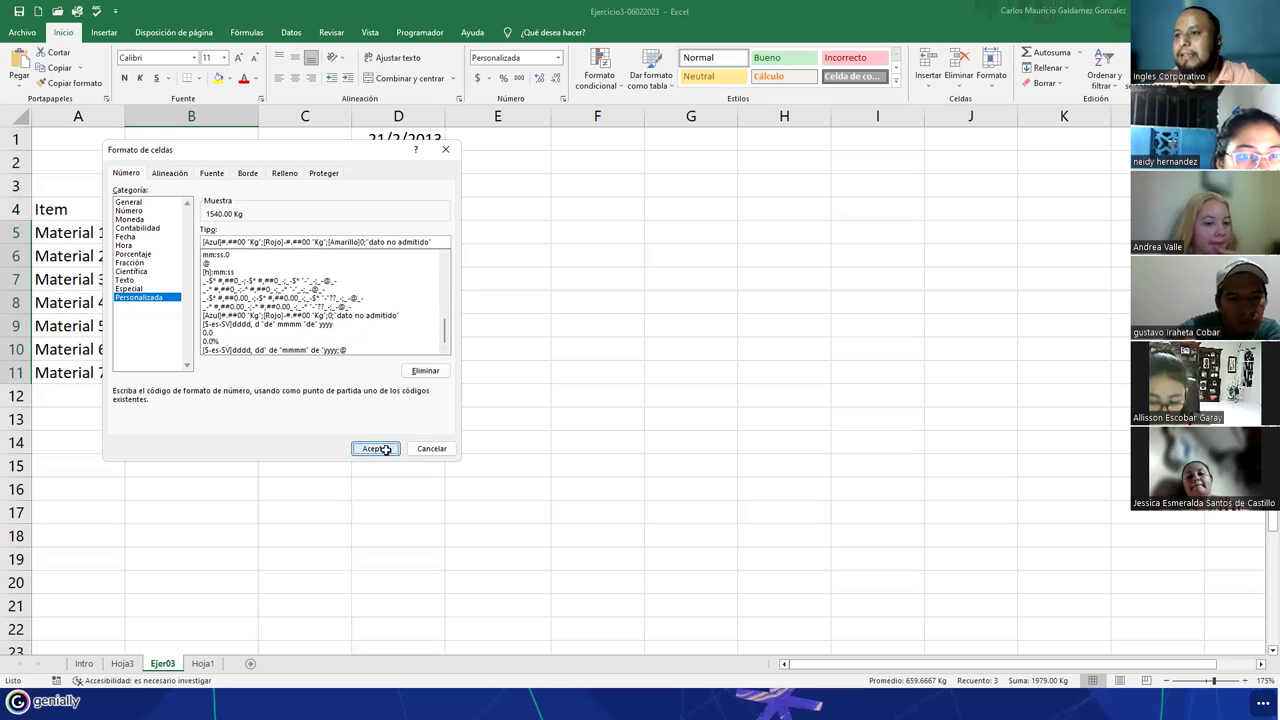
pyautogui.click(378, 448)
# Step: Enter 0 in B8 to test the yellow zero formatting
pyautogui.moveTo(200, 280); pyautogui.dragTo(204, 308)
pyautogui.click(204, 308)
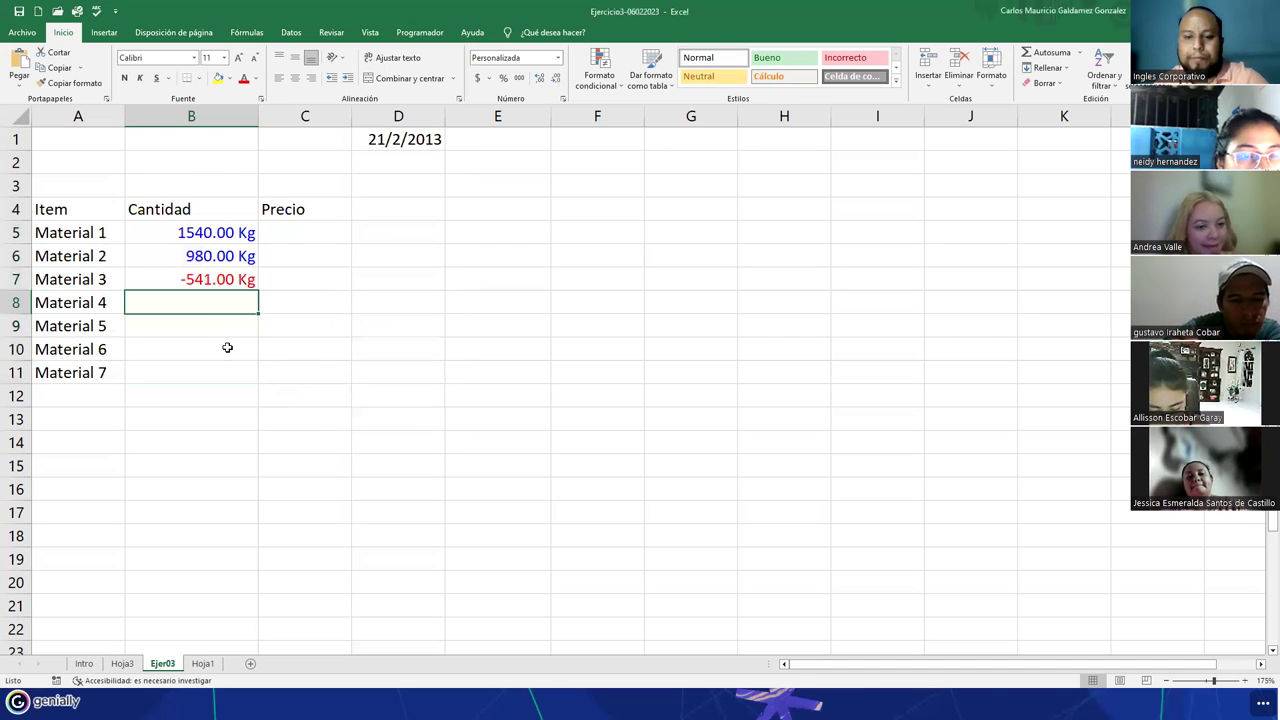
pyautogui.write('0')
pyautogui.press('Return')
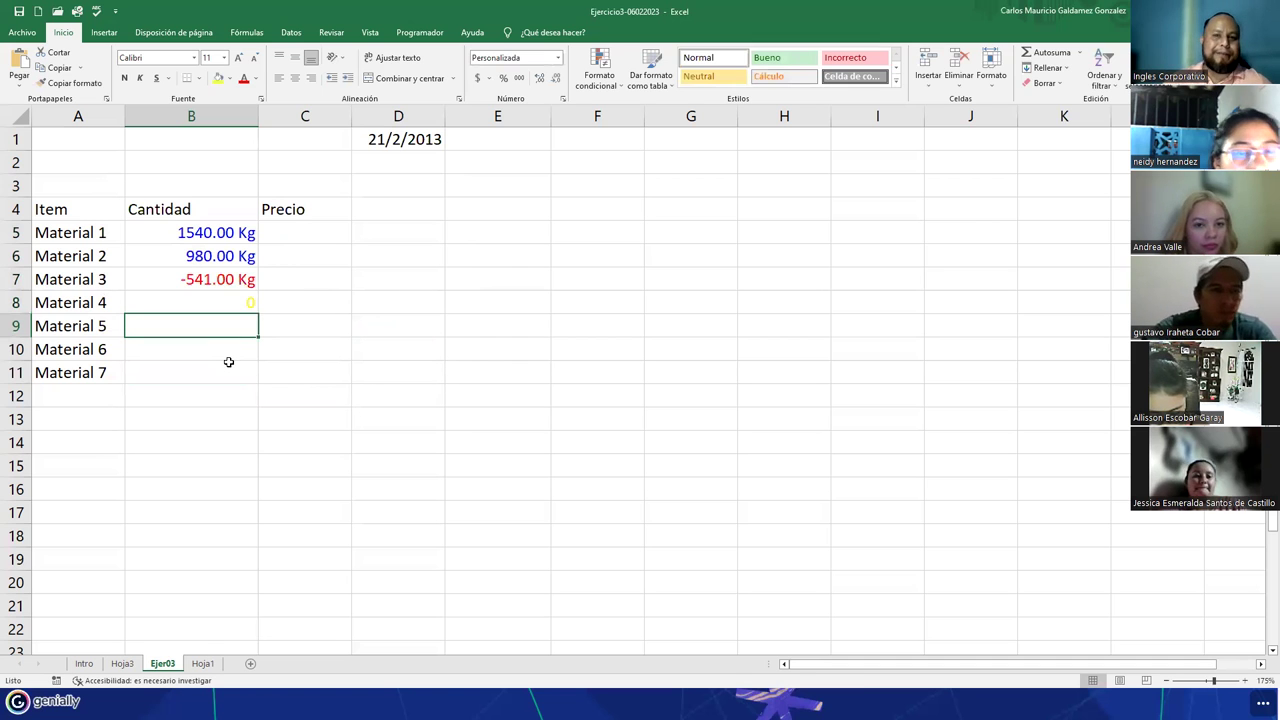
pyautogui.click(214, 302)
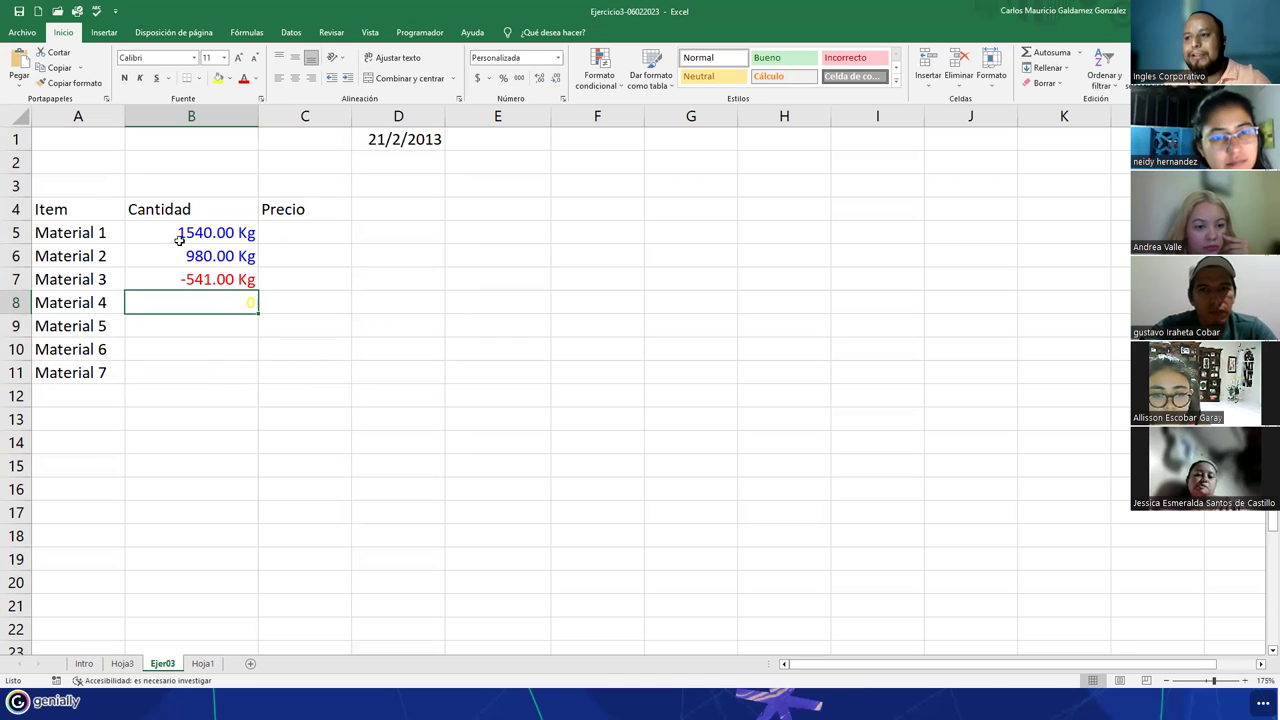
# Step: Try setting the zero colour to Rosado, then Rosa, dismissing the invalid format errors
pyautogui.moveTo(179, 239); pyautogui.dragTo(188, 367)
pyautogui.rightClick(188, 367)
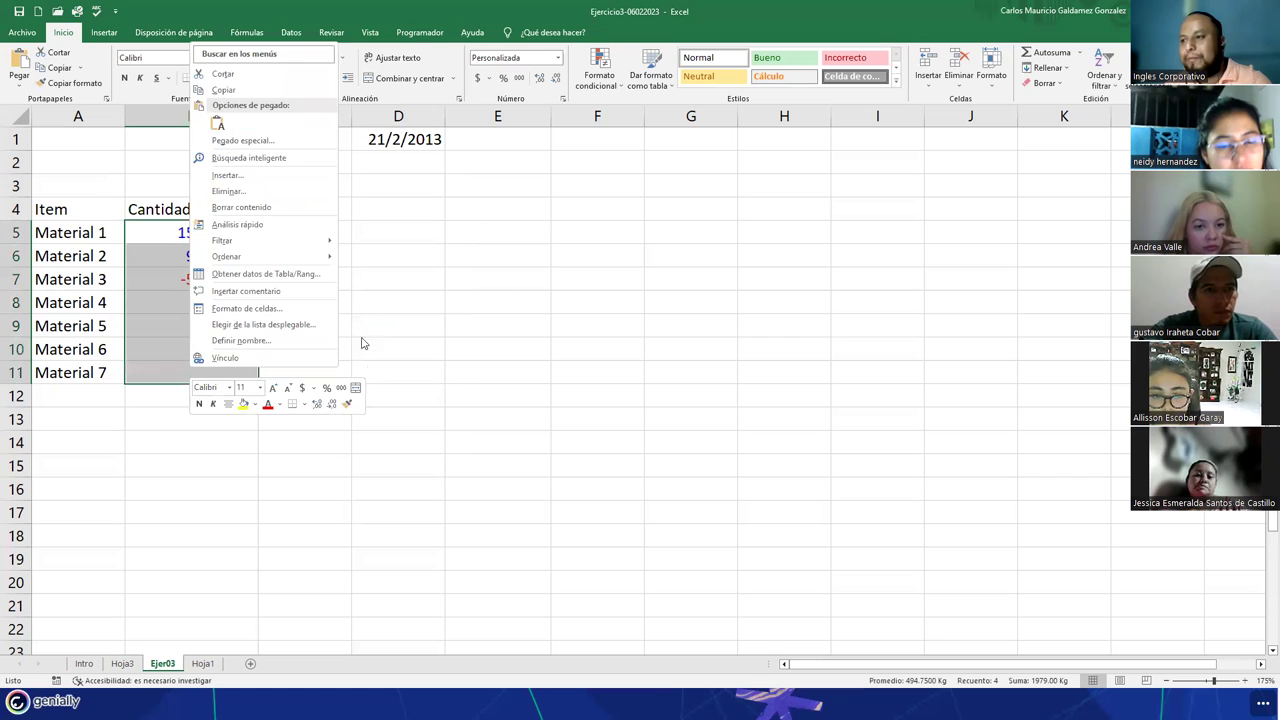
pyautogui.click(289, 309)
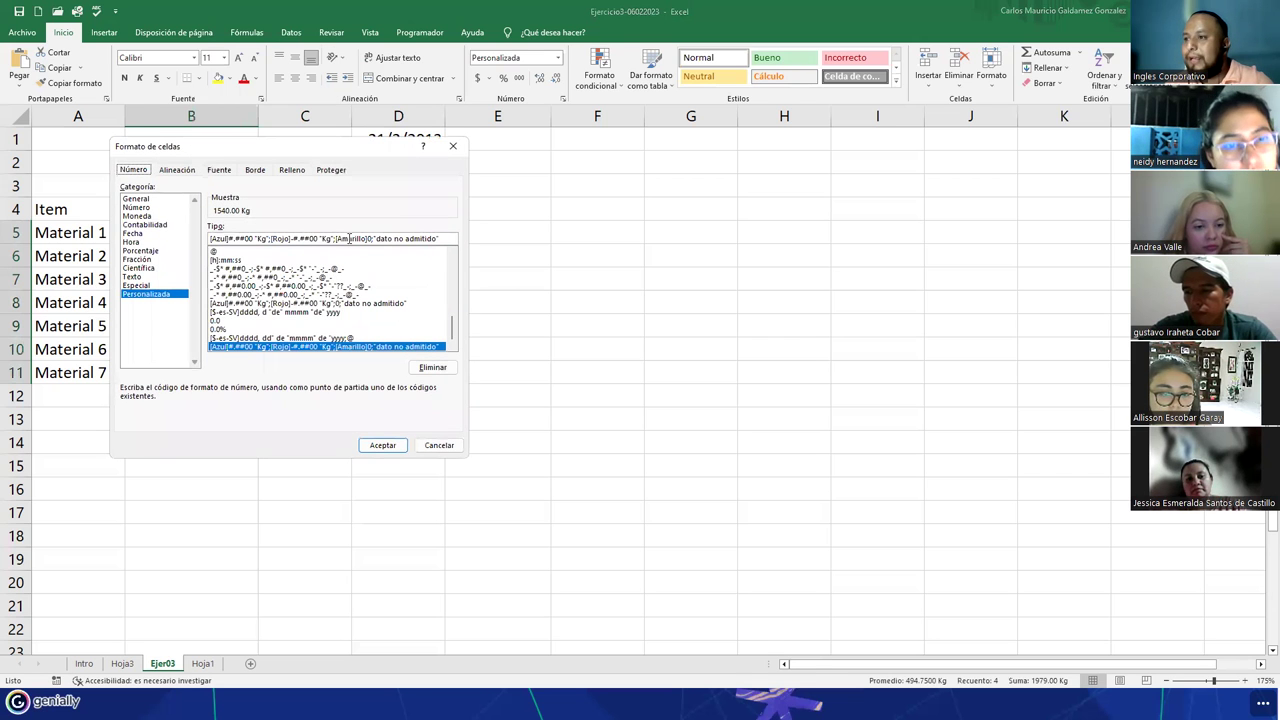
pyautogui.doubleClick(349, 238)
pyautogui.click(337, 238)
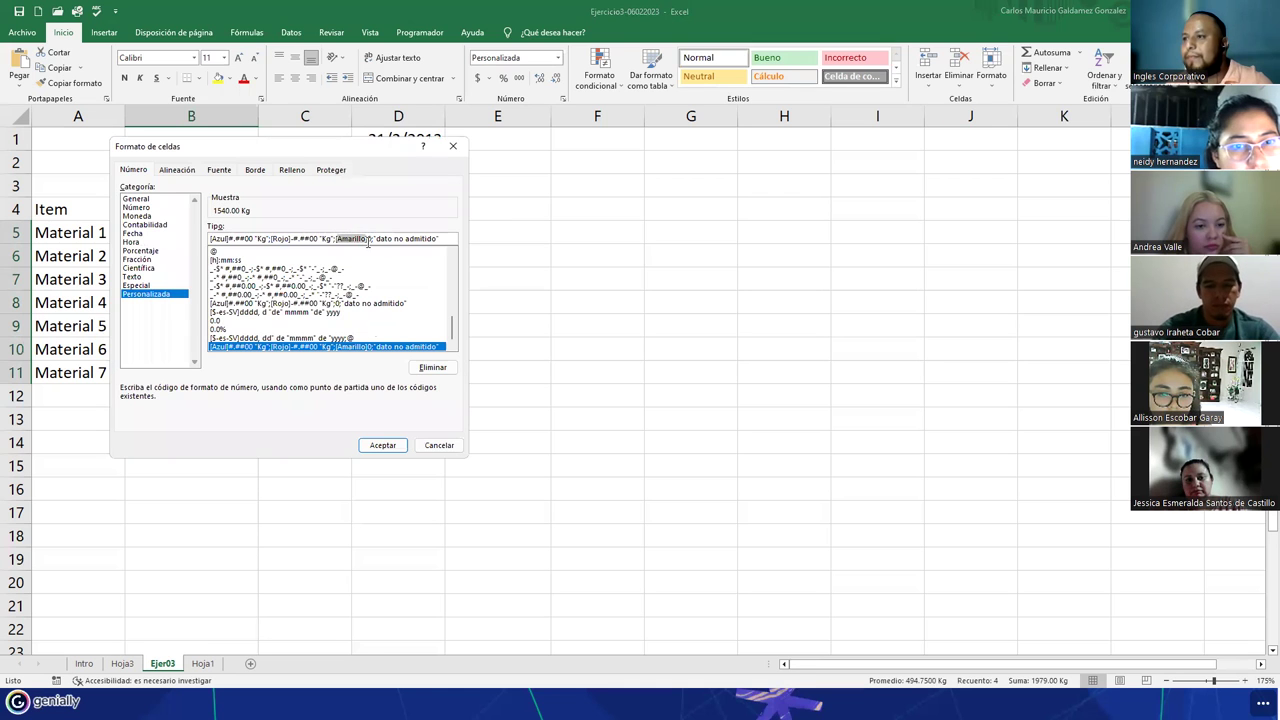
pyautogui.write('Rosado')
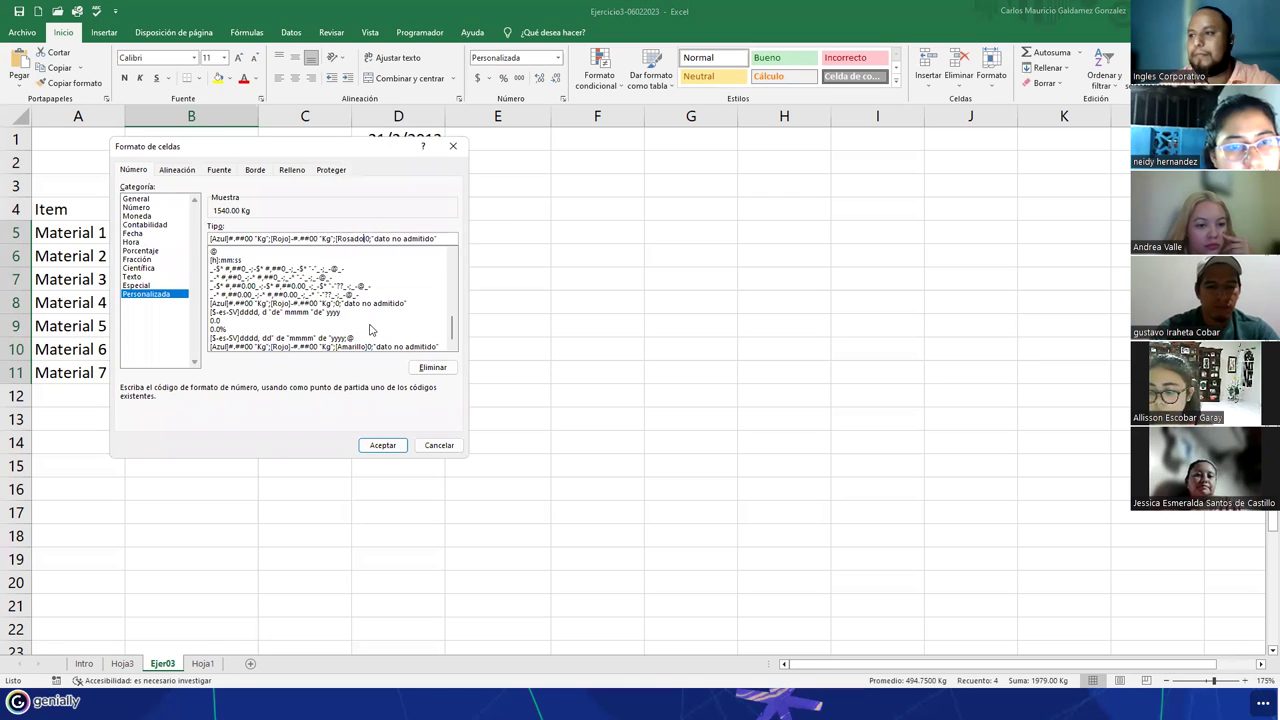
pyautogui.press('Return')
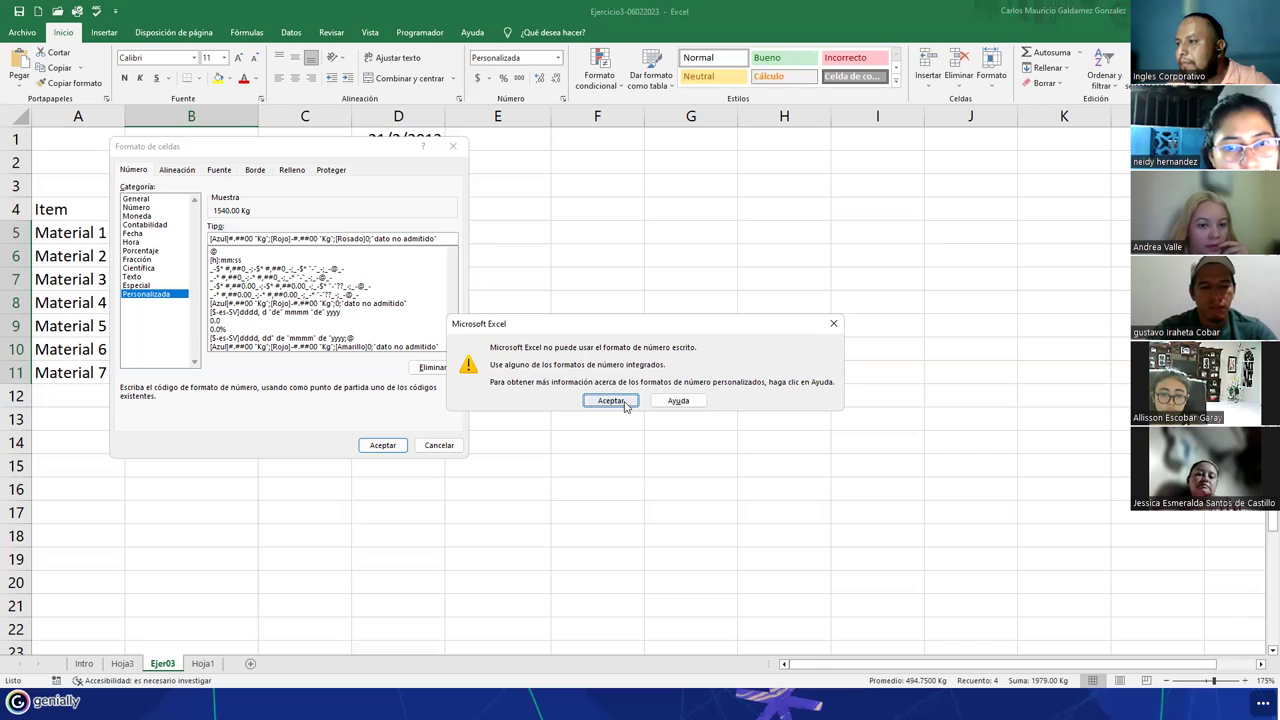
pyautogui.click(612, 401)
pyautogui.click(358, 238)
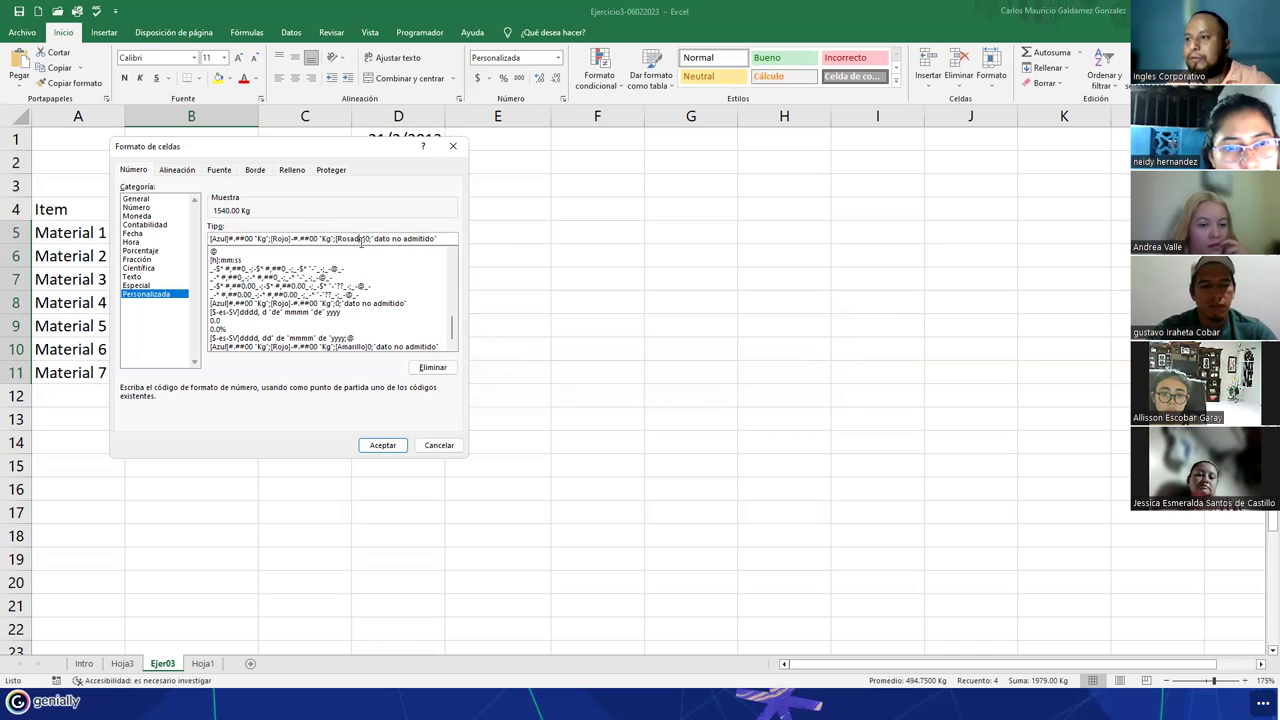
pyautogui.press('BackSpace')
pyautogui.press('BackSpace')
pyautogui.press('Return')
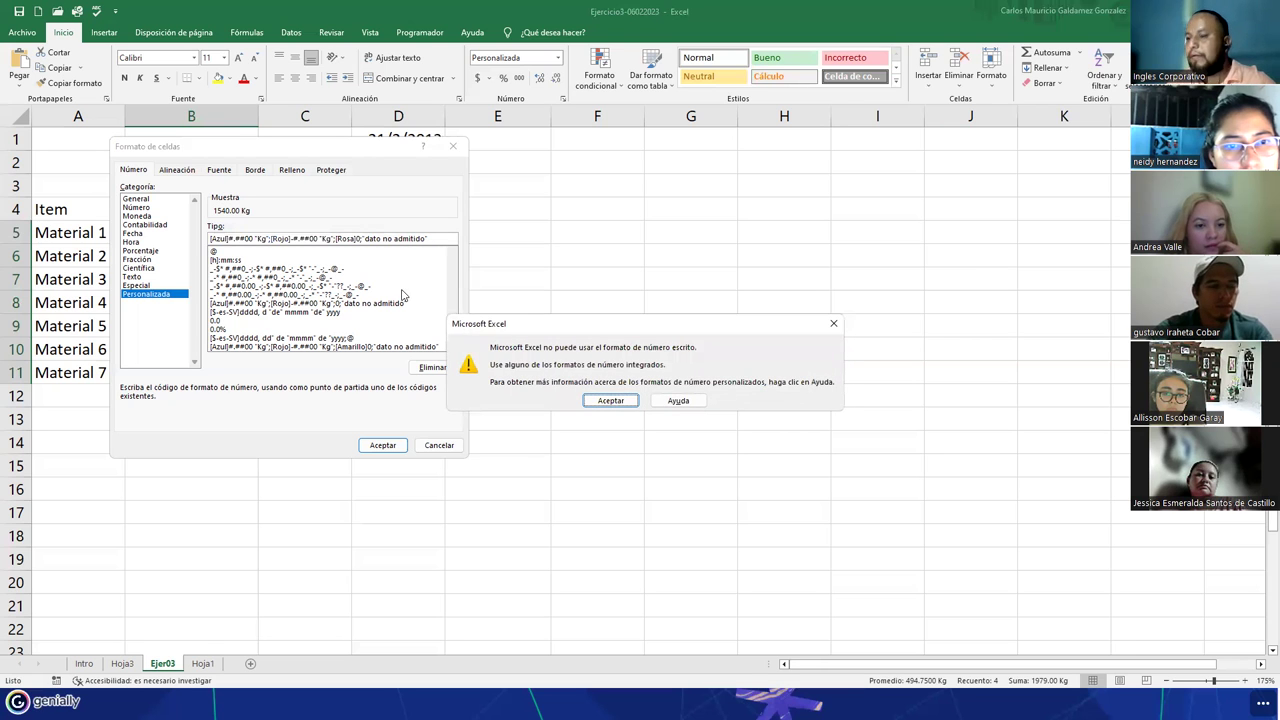
pyautogui.press('Return')
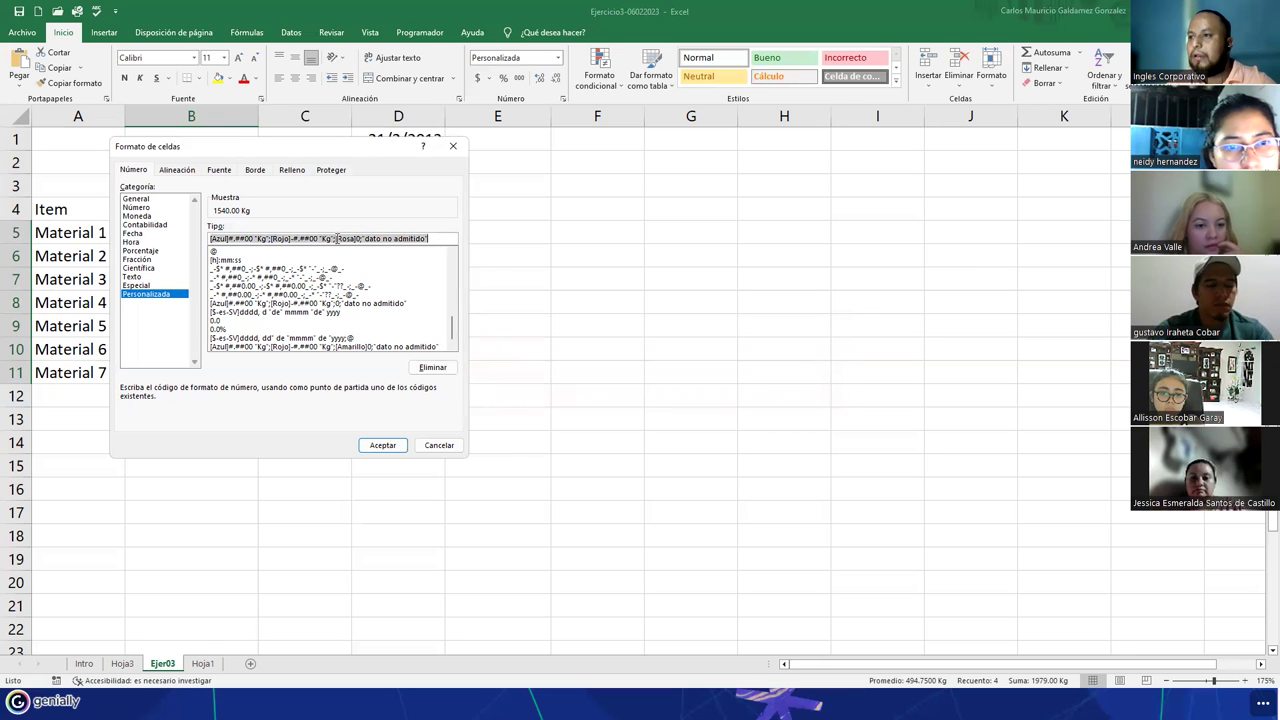
# Step: Replace Rosa with Verde in the zero section and apply the format
pyautogui.doubleClick(340, 239)
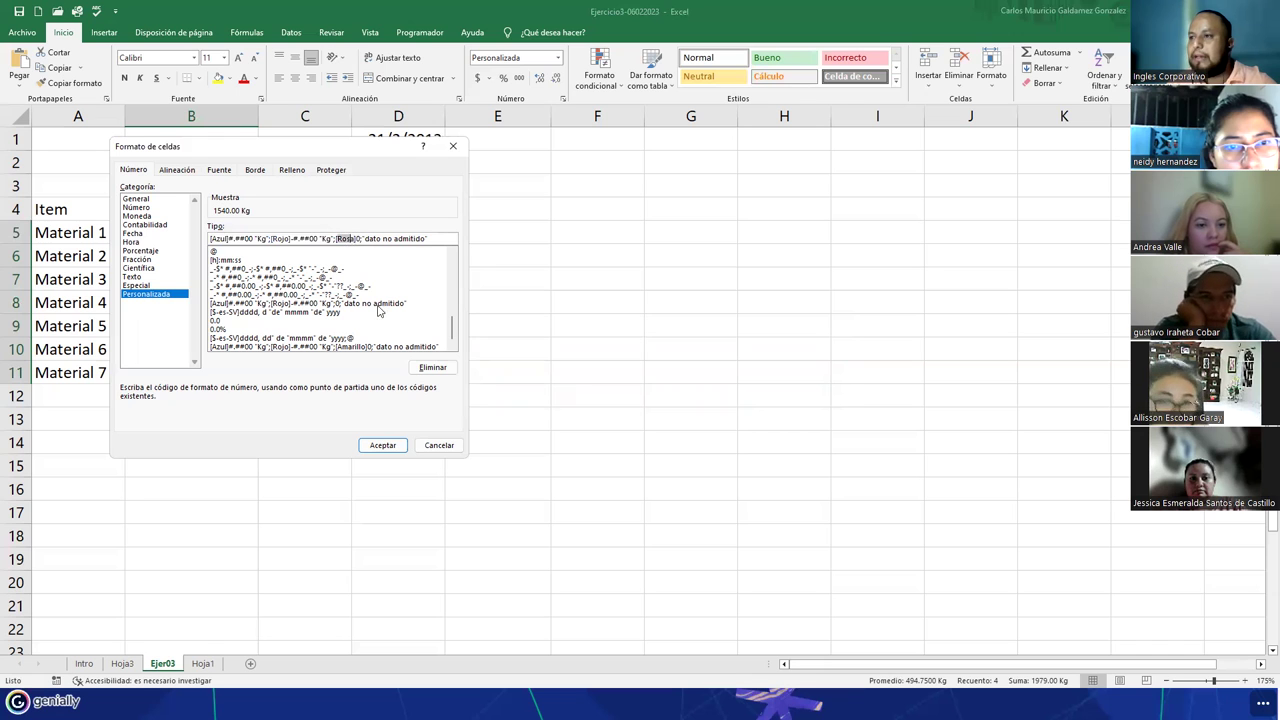
pyautogui.press('BackSpace')
pyautogui.press('Delete')
pyautogui.write('Verde')
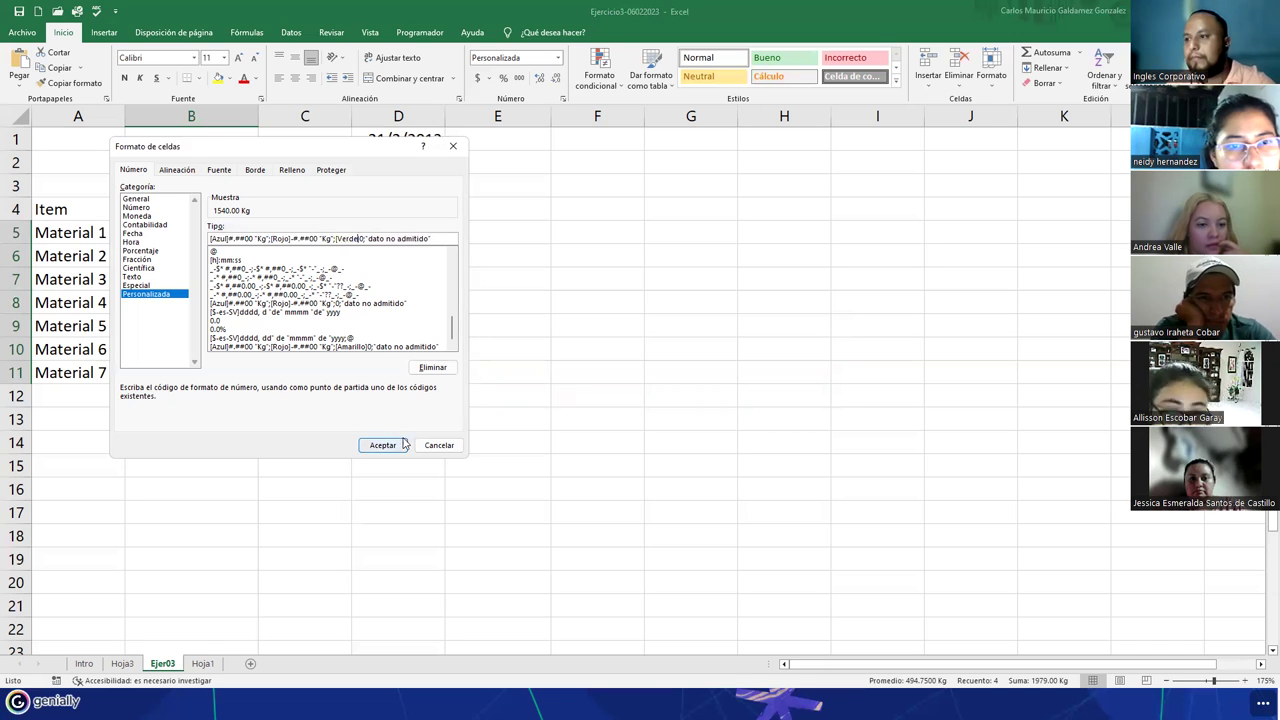
pyautogui.click(404, 443)
pyautogui.click(179, 331)
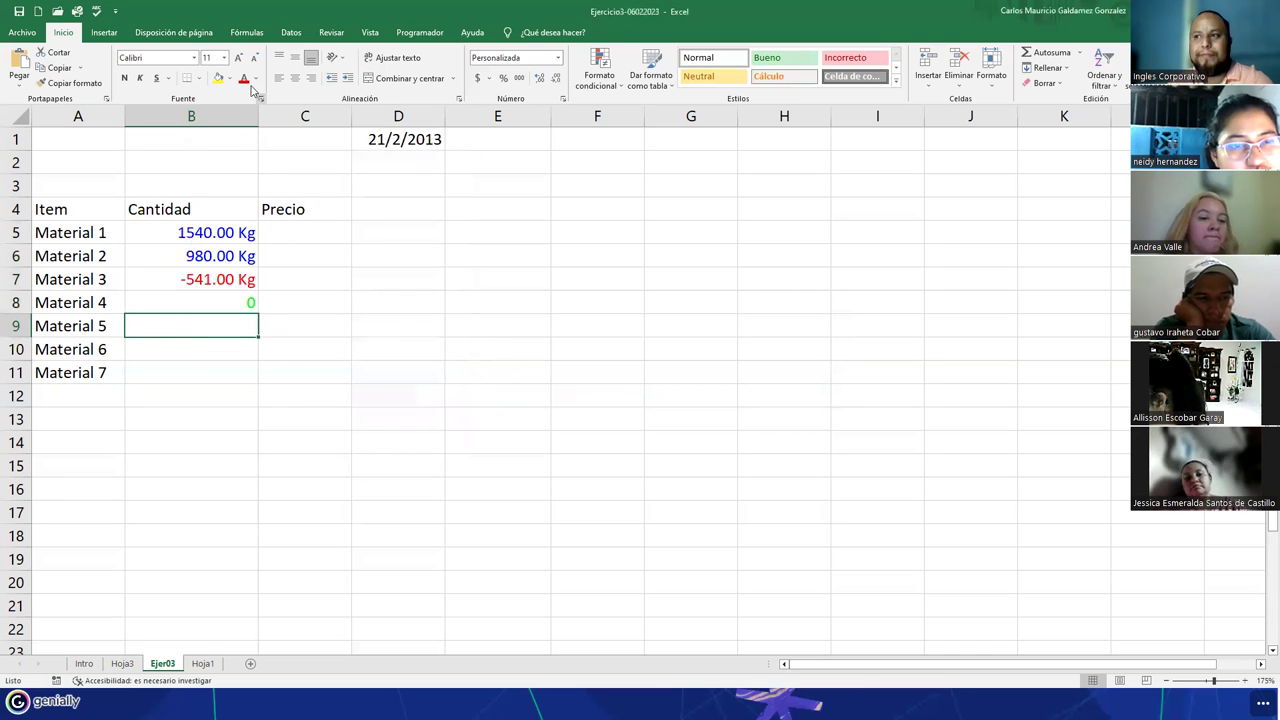
# Step: Browse the Fill Color and Font Color palettes to compare the named colours
pyautogui.click(229, 79)
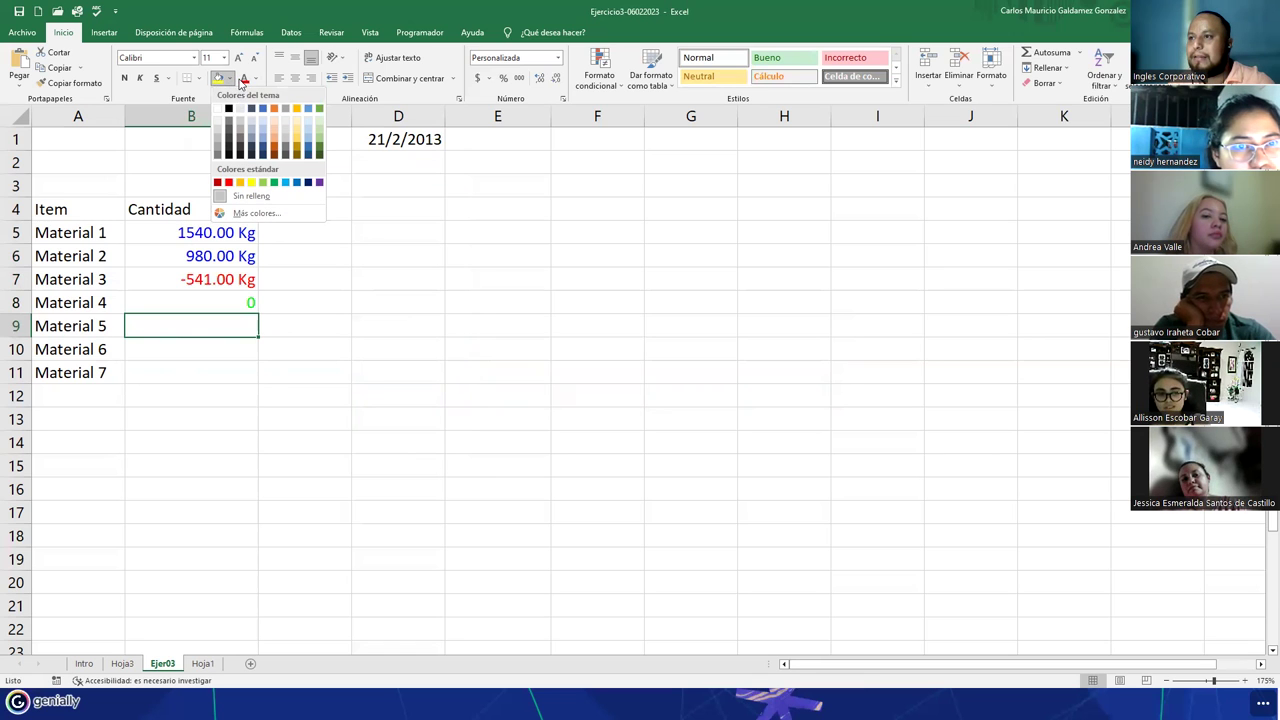
pyautogui.click(229, 79)
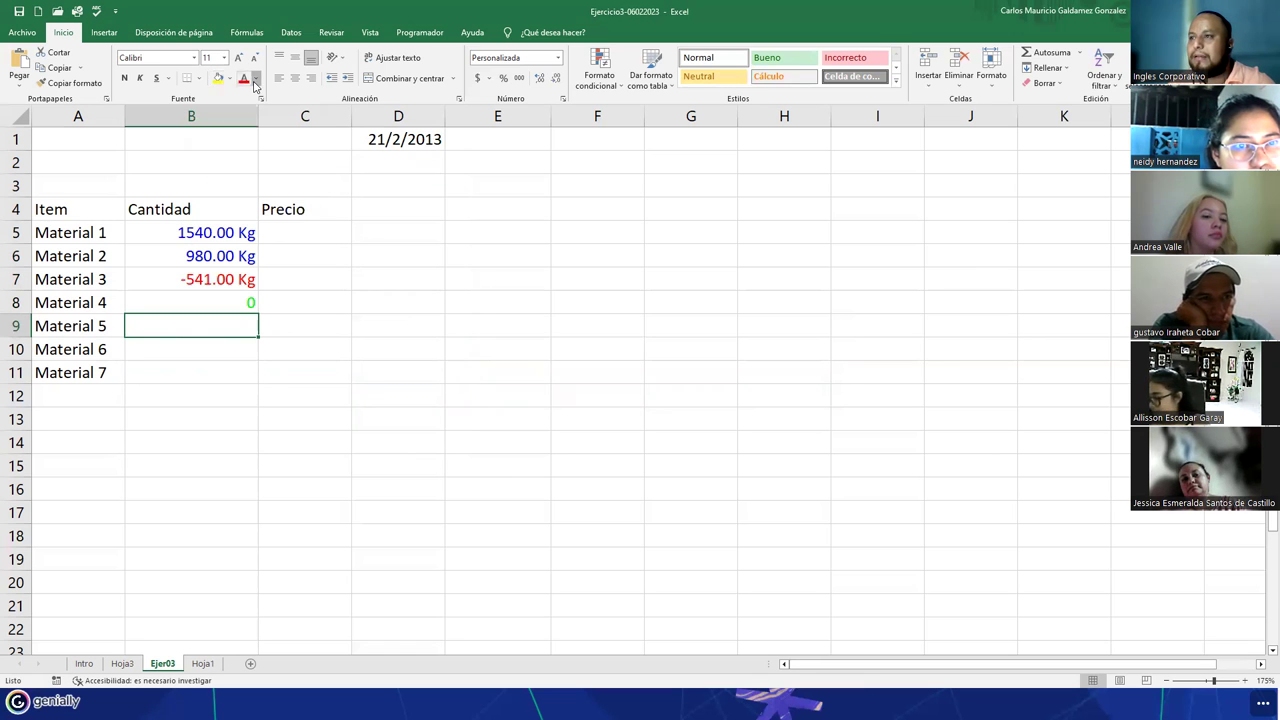
pyautogui.click(256, 79)
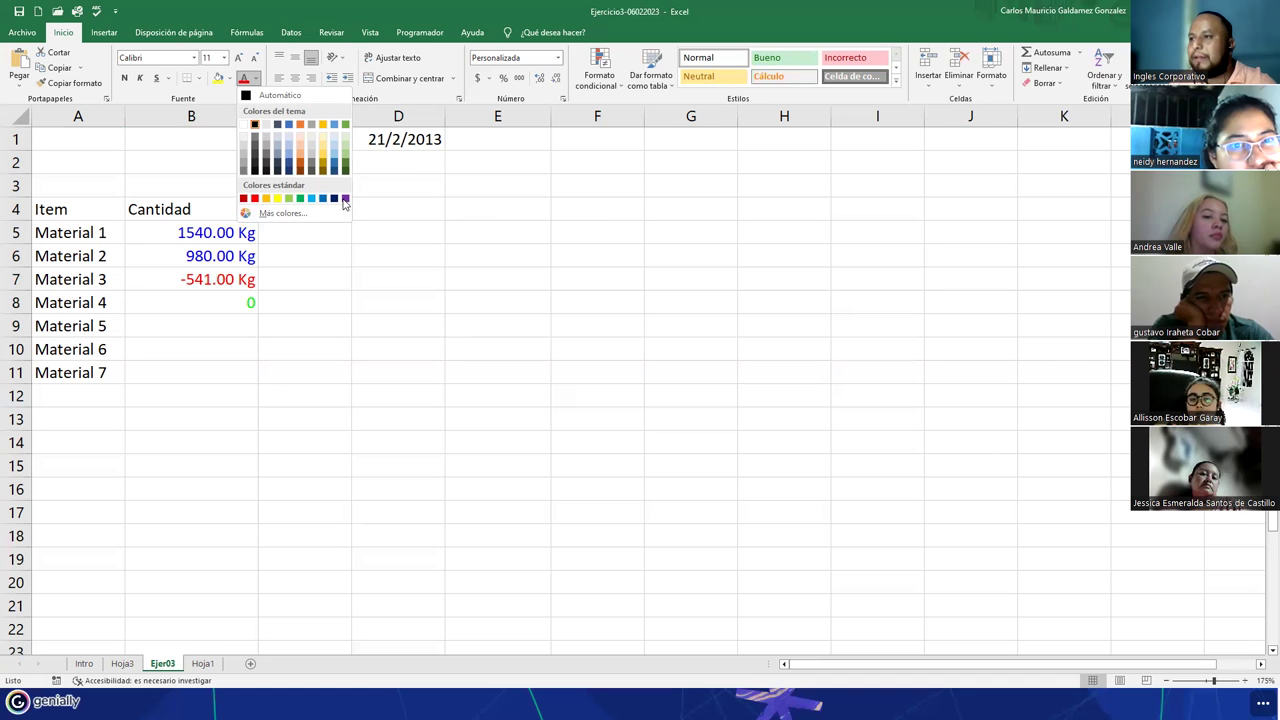
pyautogui.click(181, 235)
pyautogui.moveTo(181, 235); pyautogui.dragTo(177, 373)
pyautogui.rightClick(177, 373)
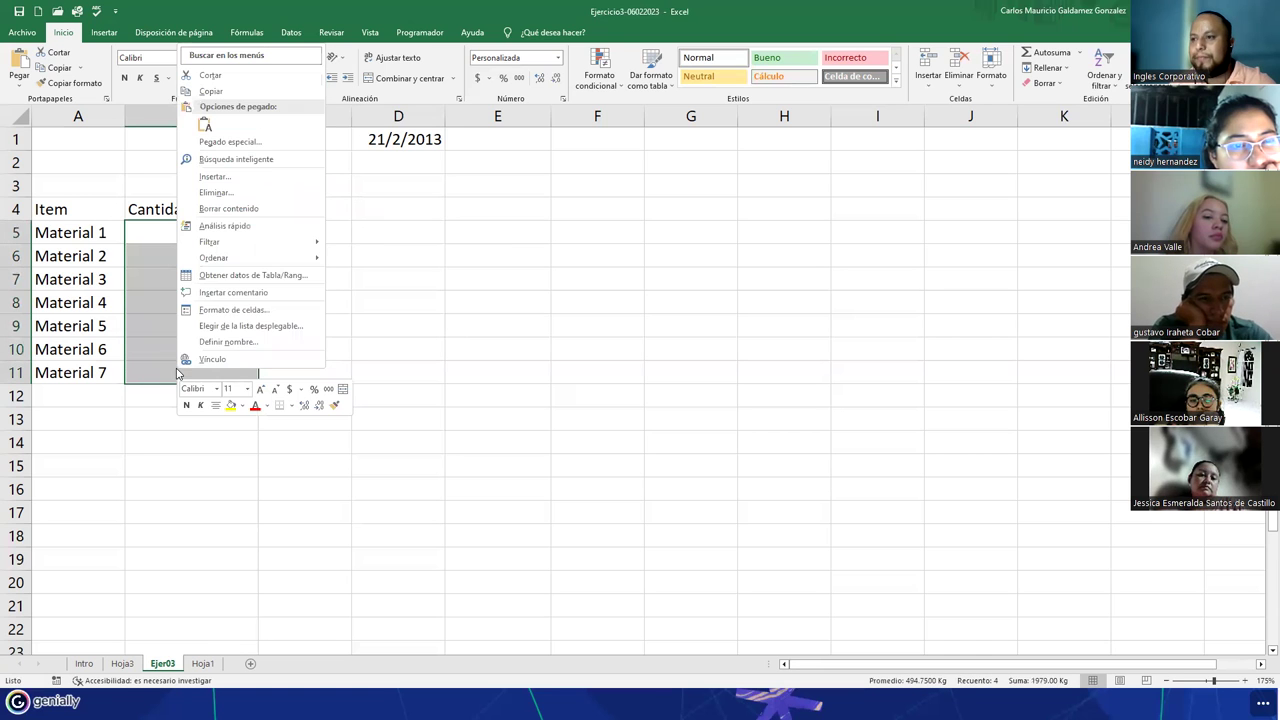
pyautogui.click(285, 309)
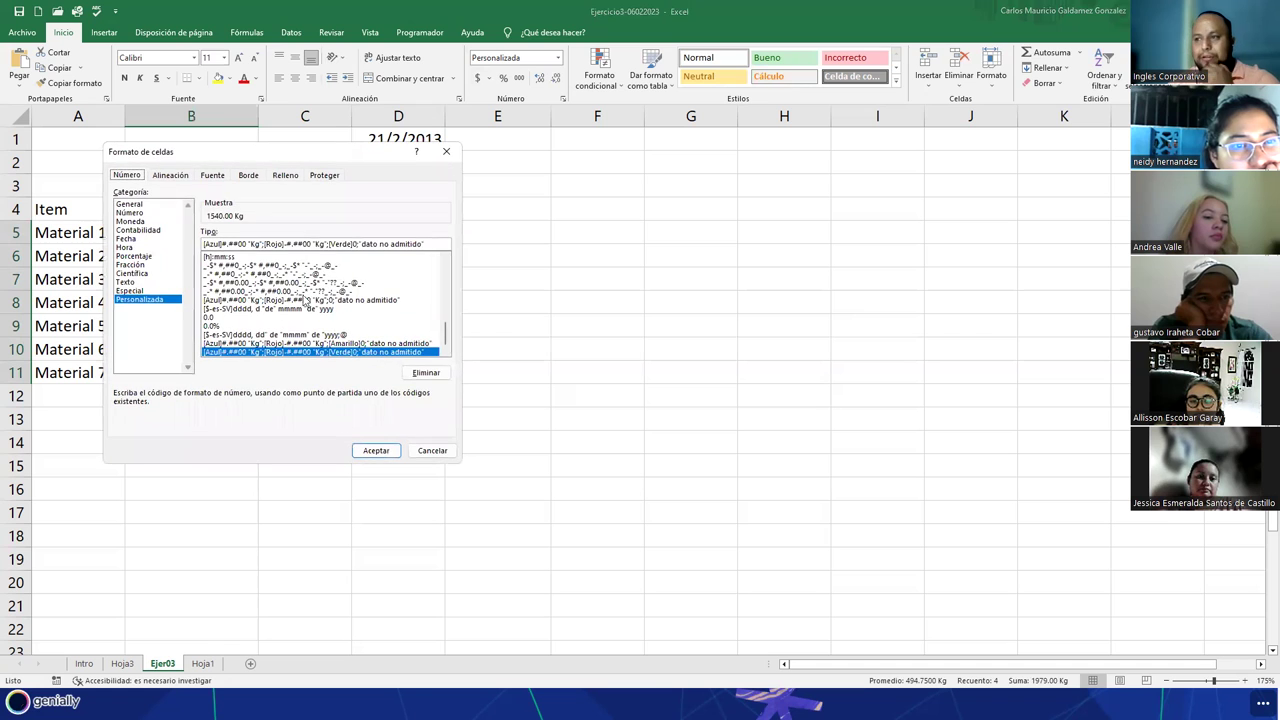
pyautogui.doubleClick(335, 244)
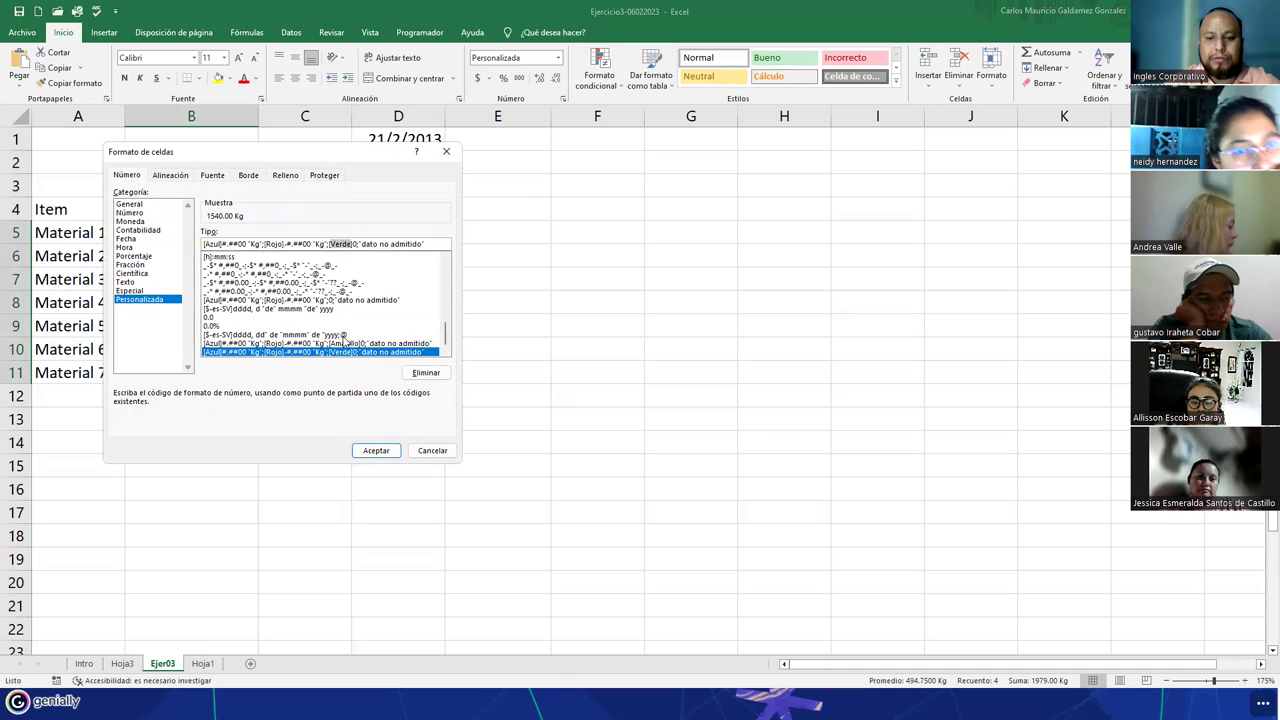
pyautogui.write('Púrp')
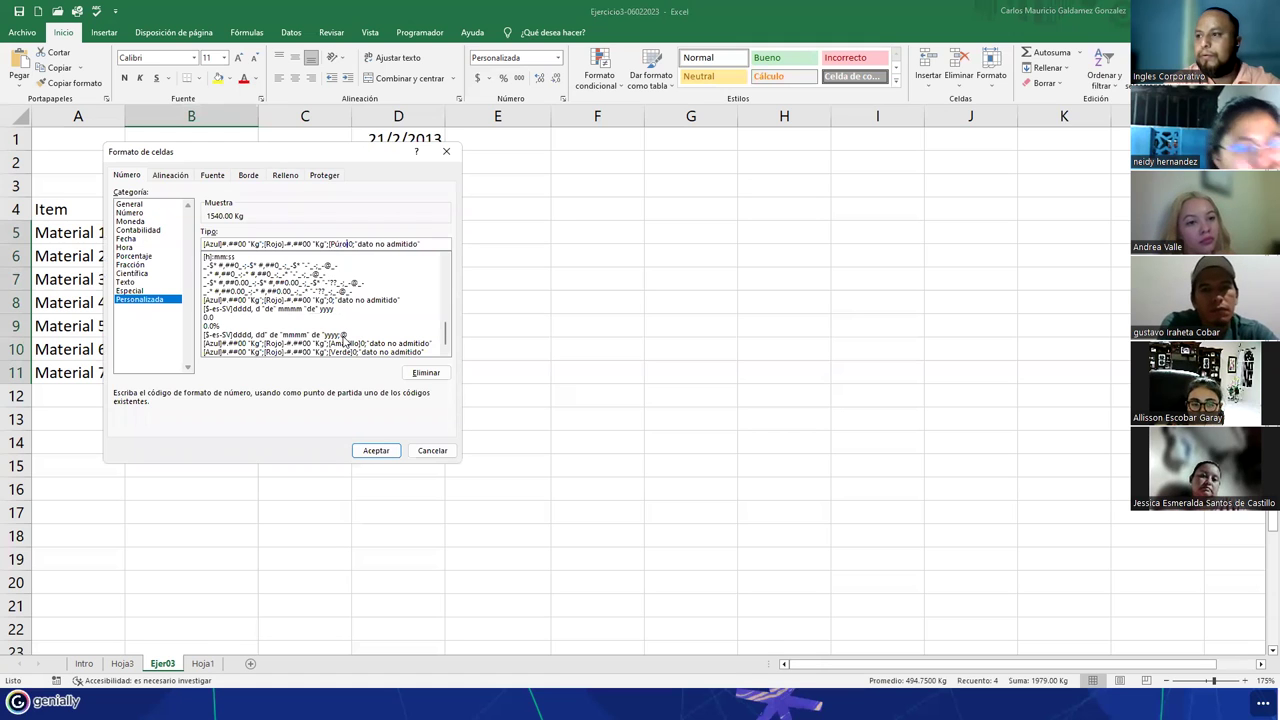
pyautogui.write('ura')
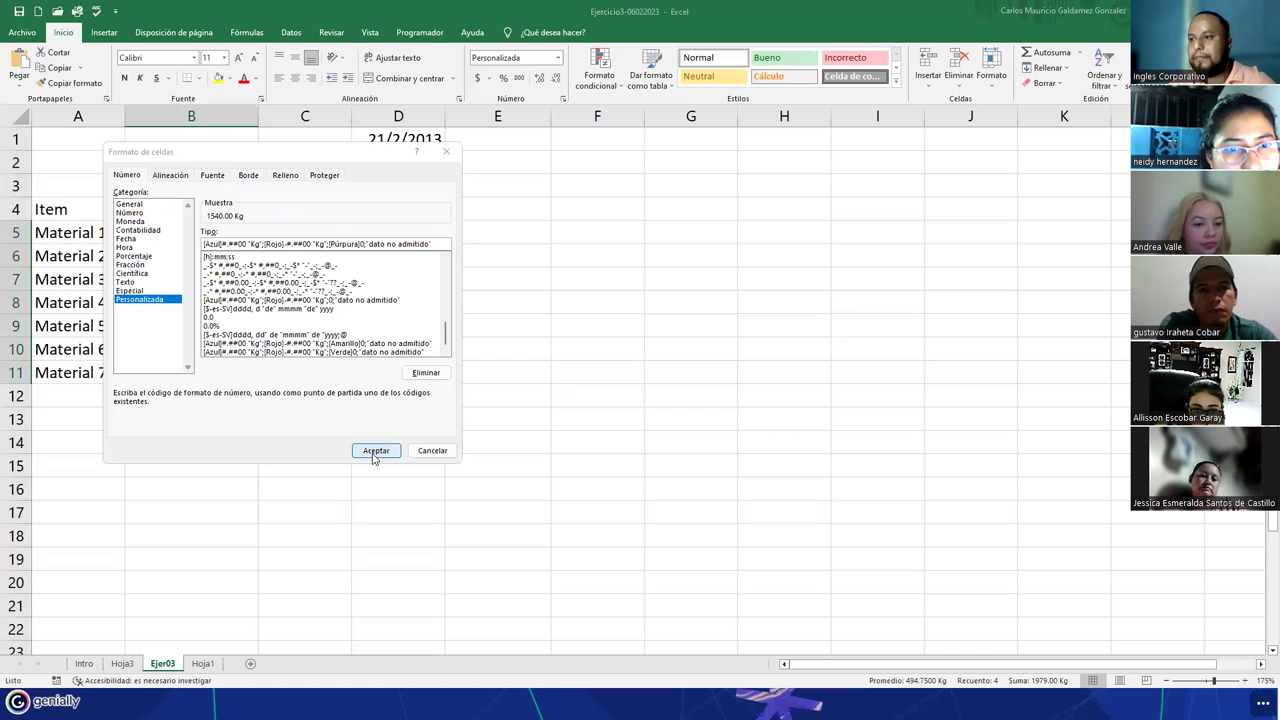
pyautogui.click(610, 400)
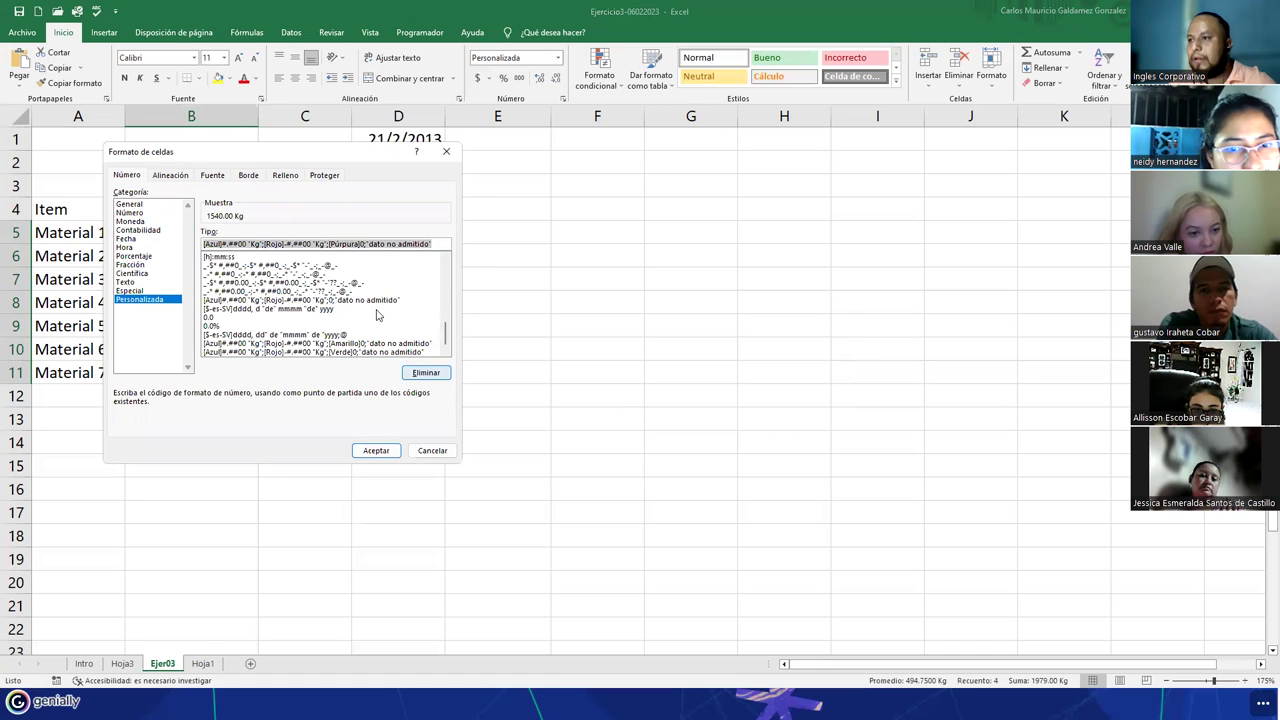
pyautogui.click(336, 243)
pyautogui.press('Delete')
pyautogui.write('u')
pyautogui.press('Return')
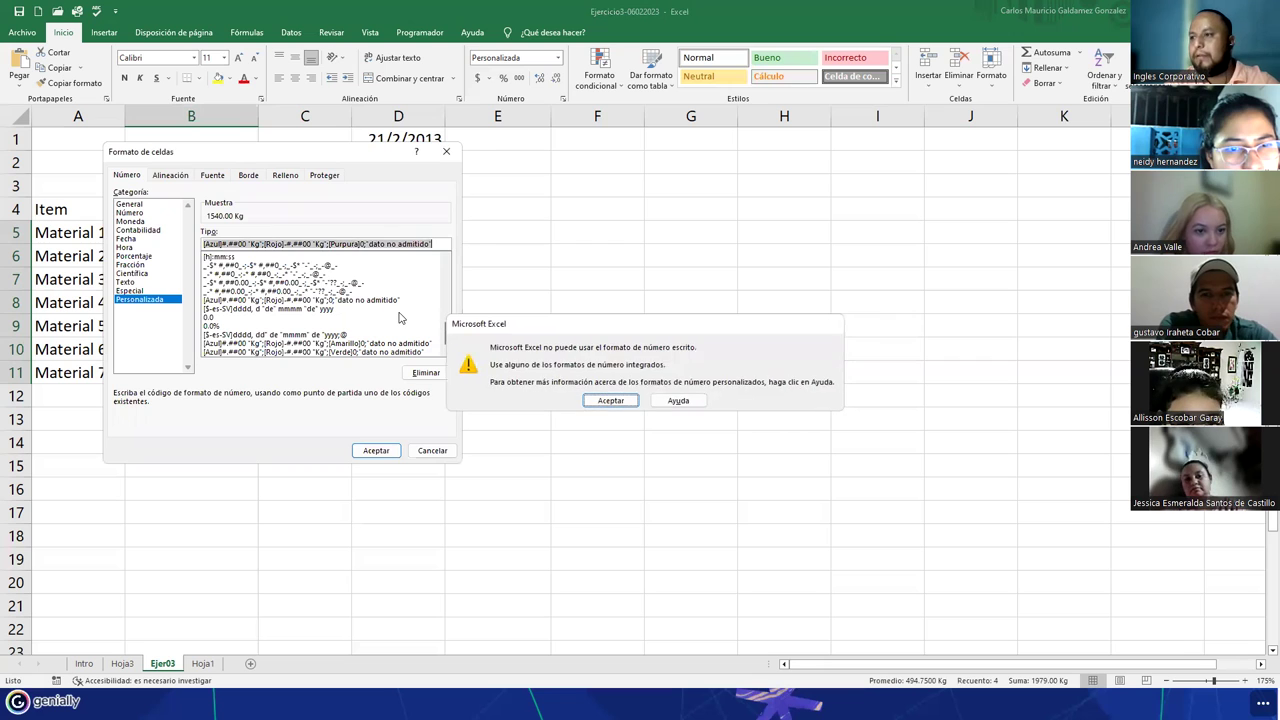
pyautogui.press('Return')
pyautogui.click(356, 244)
pyautogui.press('BackSpace')
pyautogui.press('BackSpace')
pyautogui.press('BackSpace')
pyautogui.press('BackSpace')
pyautogui.press('BackSpace')
pyautogui.press('BackSpace')
pyautogui.press('BackSpace')
pyautogui.write('Morado')
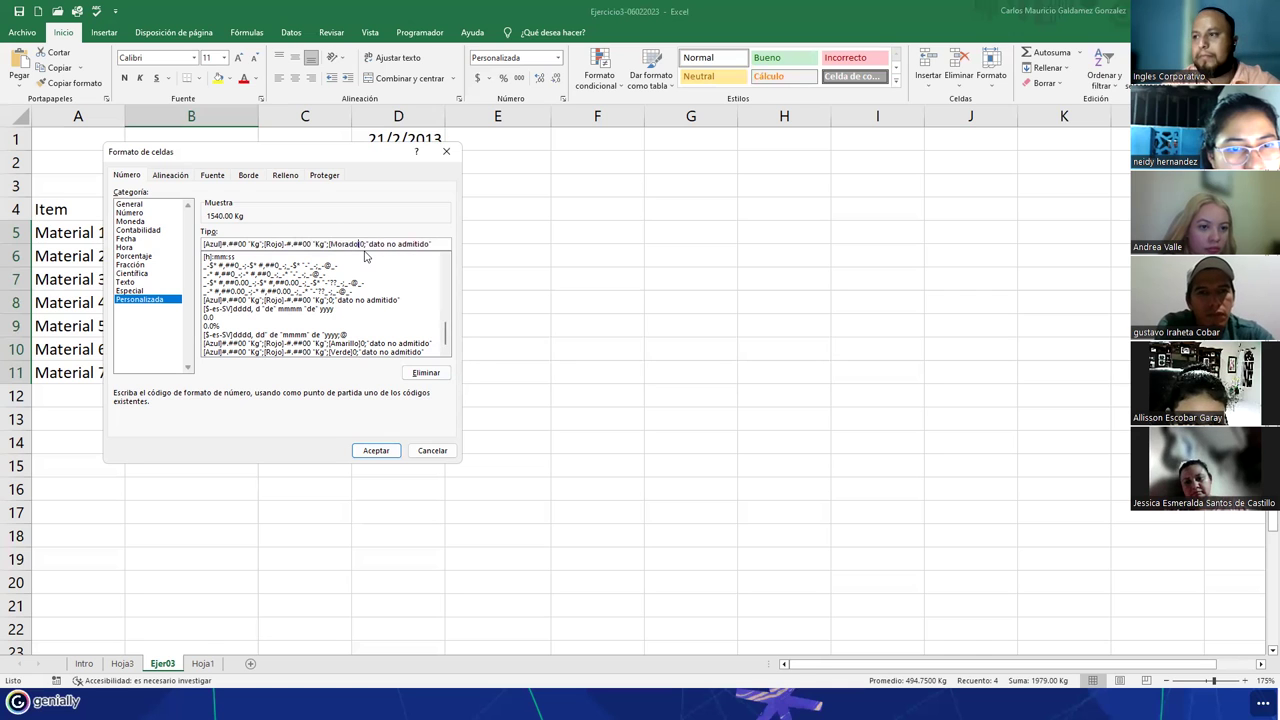
pyautogui.press('Return')
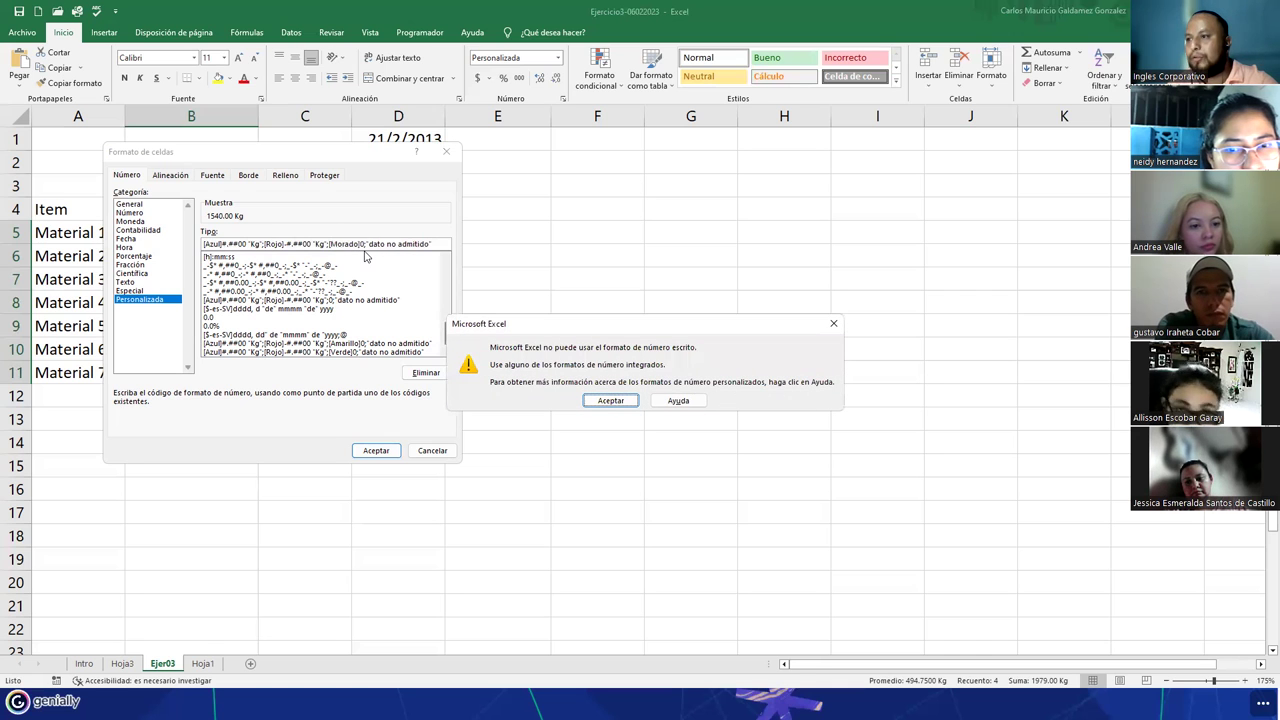
pyautogui.press('Return')
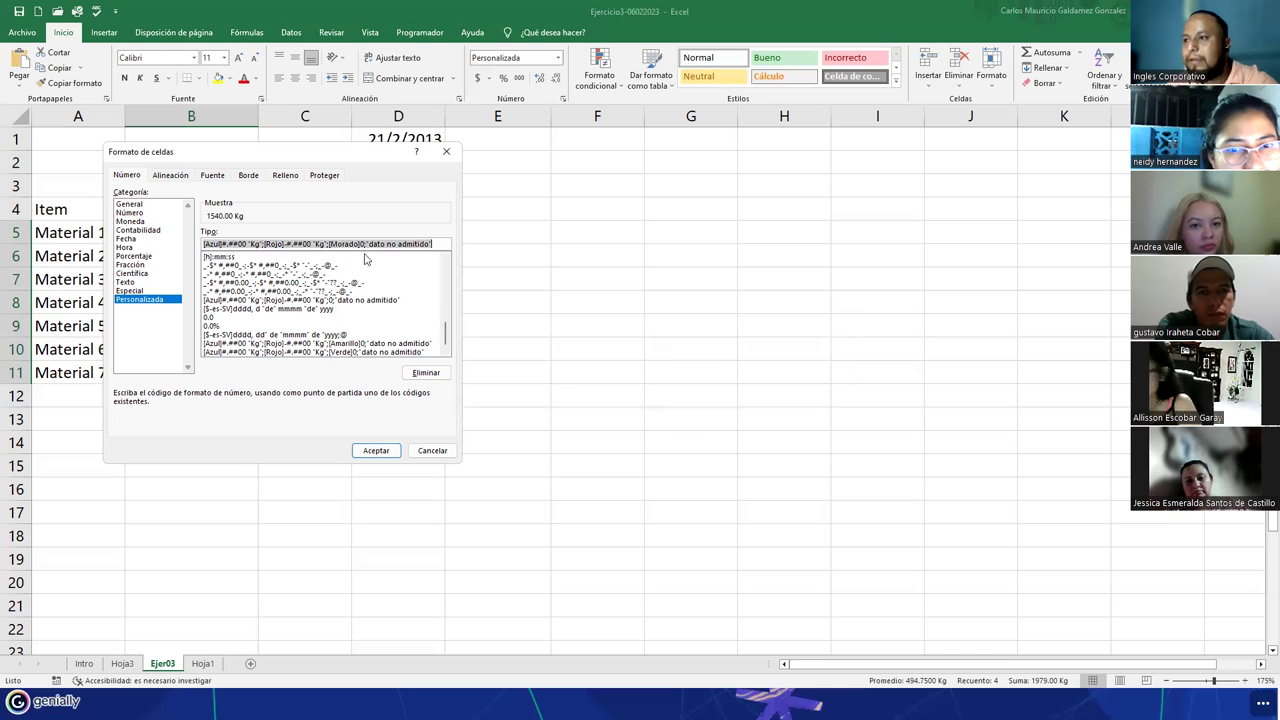
pyautogui.click(358, 244)
pyautogui.moveTo(358, 244); pyautogui.dragTo(330, 244)
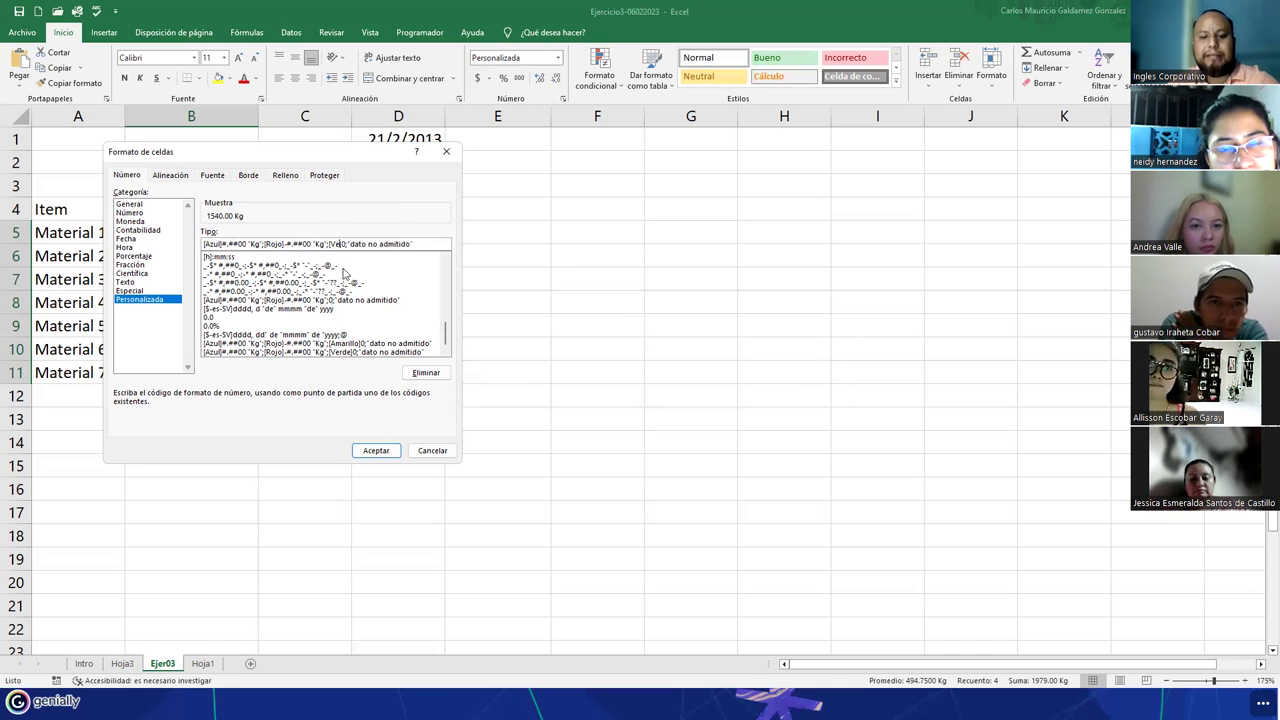
pyautogui.write('Verde')
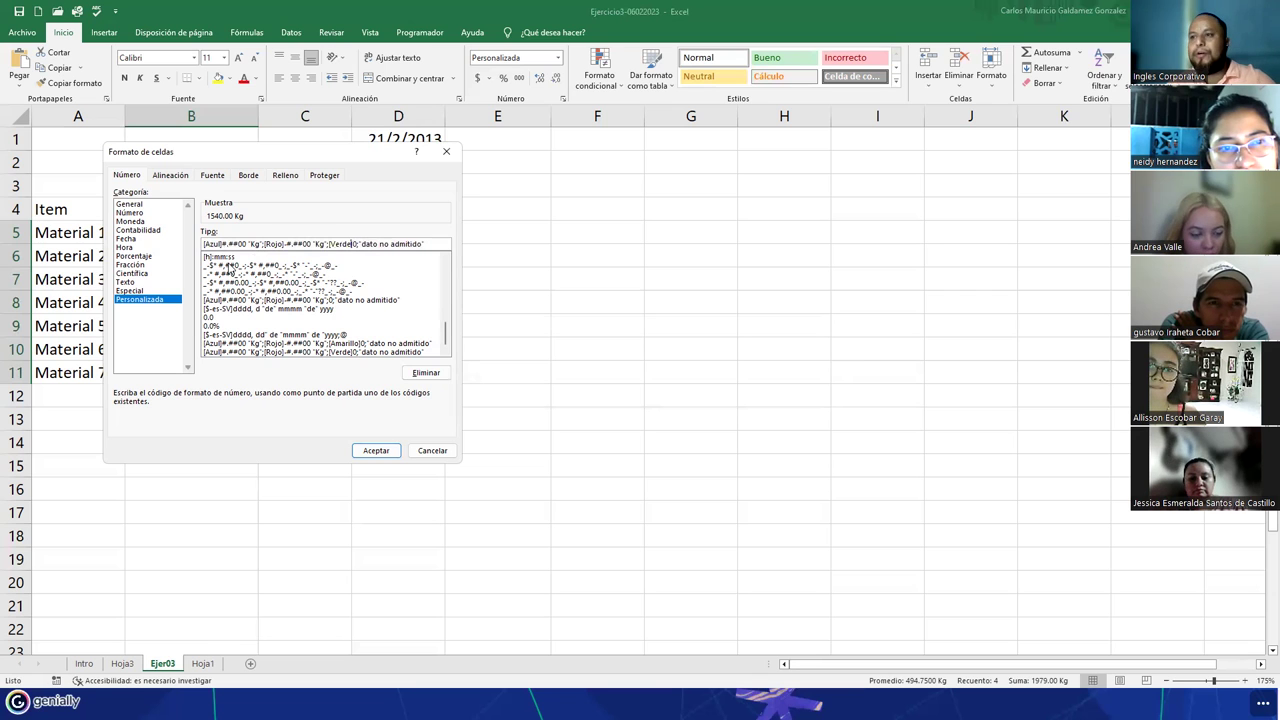
pyautogui.click(376, 451)
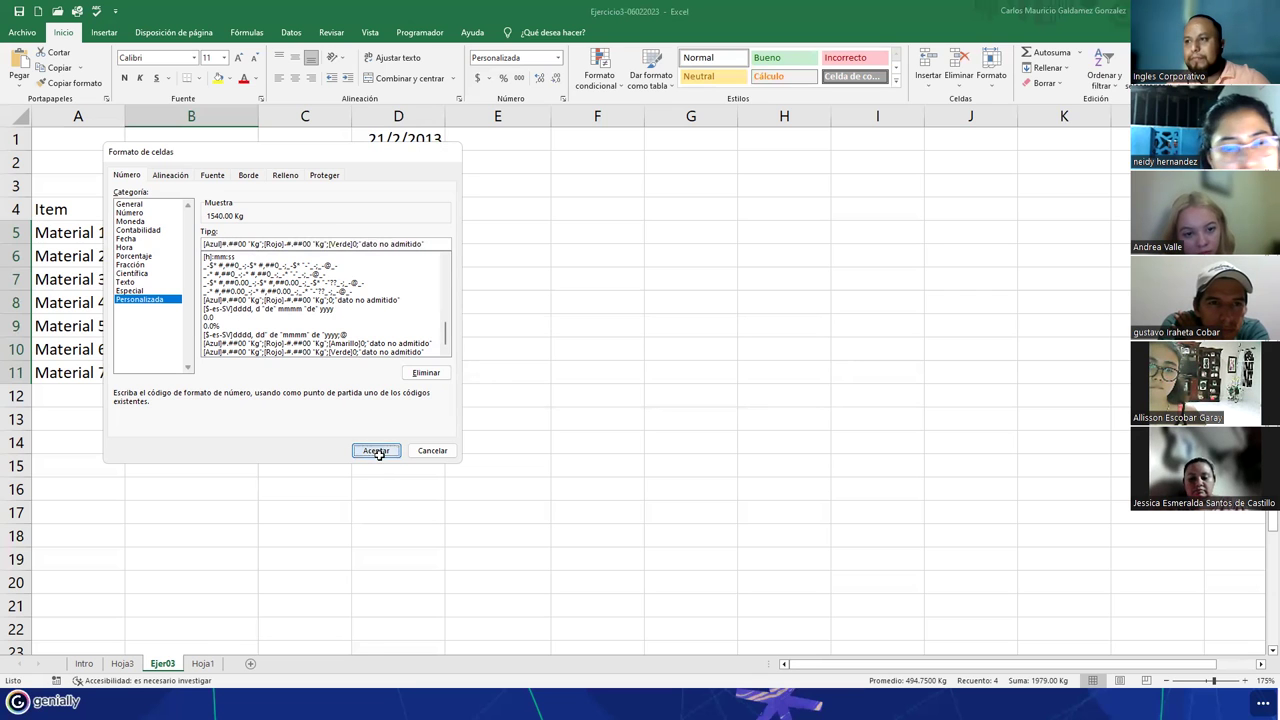
pyautogui.click(163, 333)
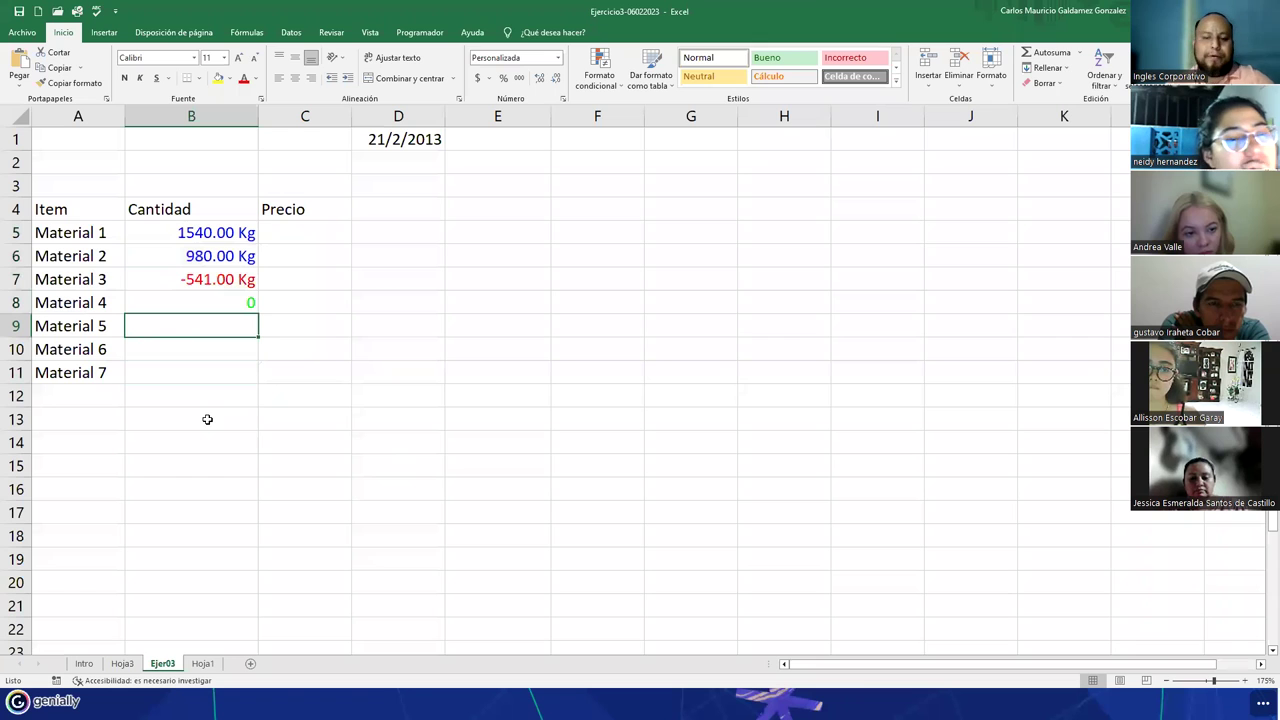
# Step: Enter -4599 in B9 and 4567655 in B10, then select B5:B10
pyautogui.write('-4599')
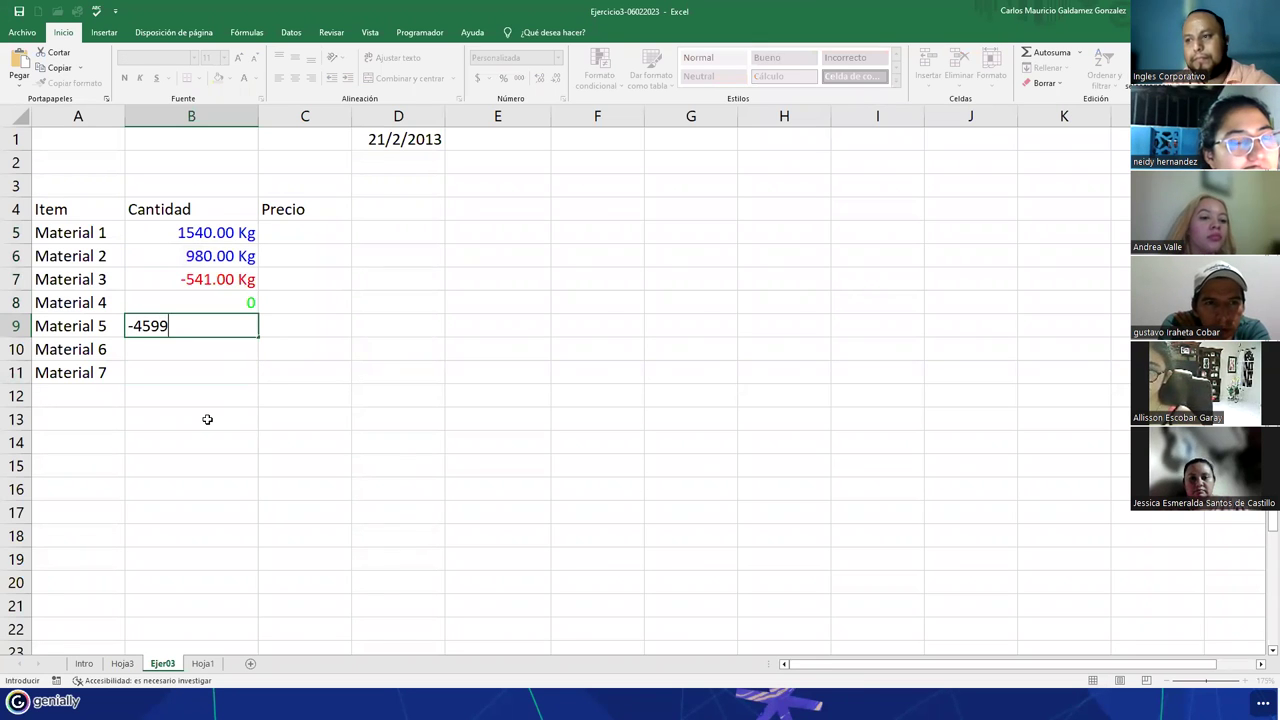
pyautogui.press('Return')
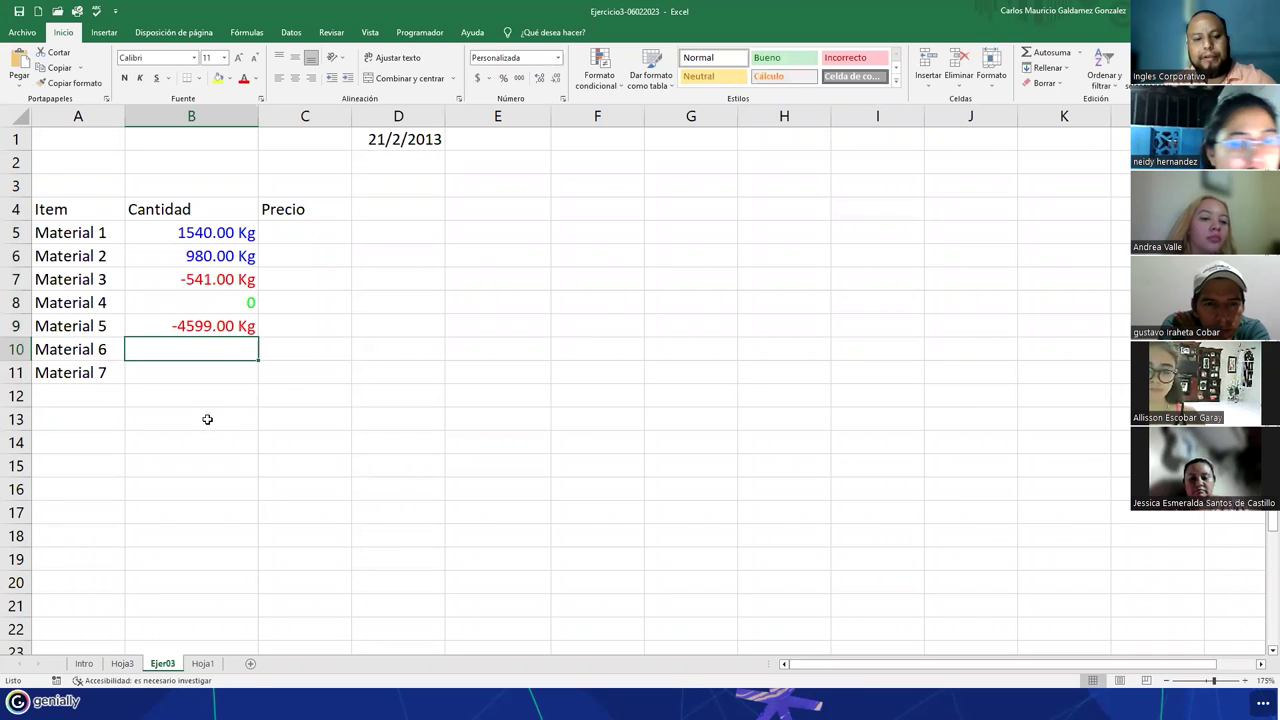
pyautogui.write('4567')
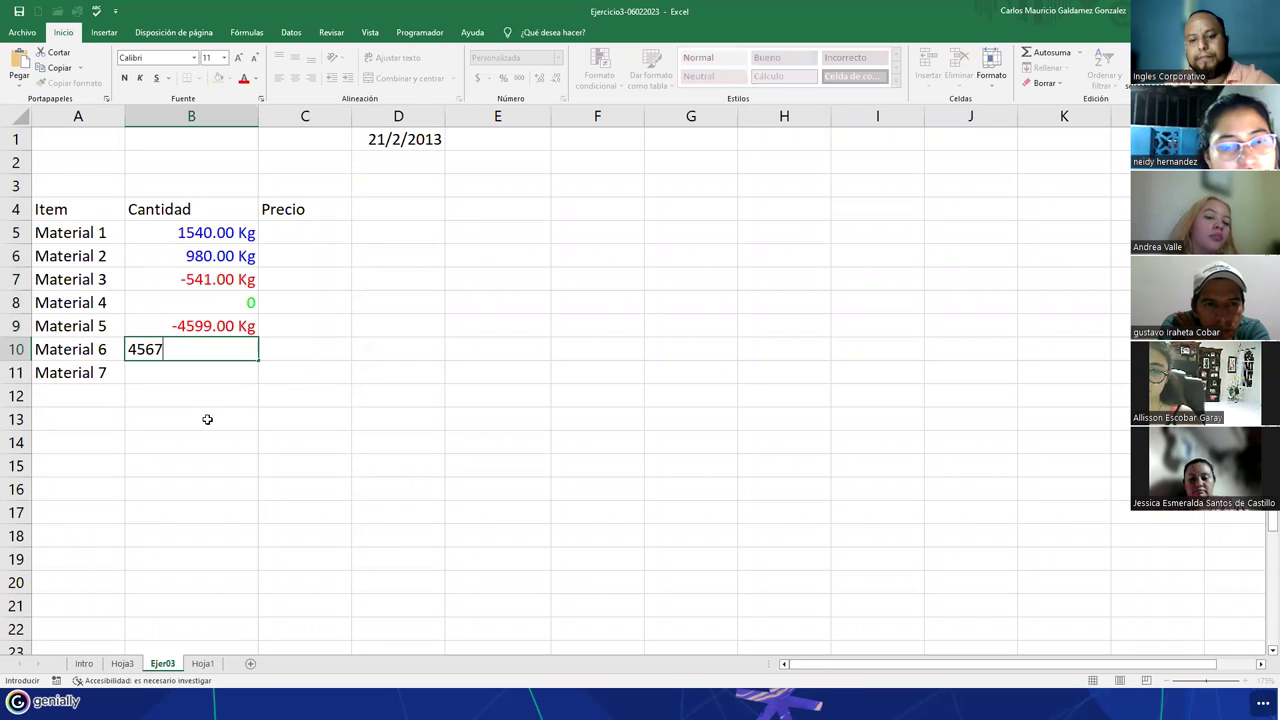
pyautogui.press('Return')
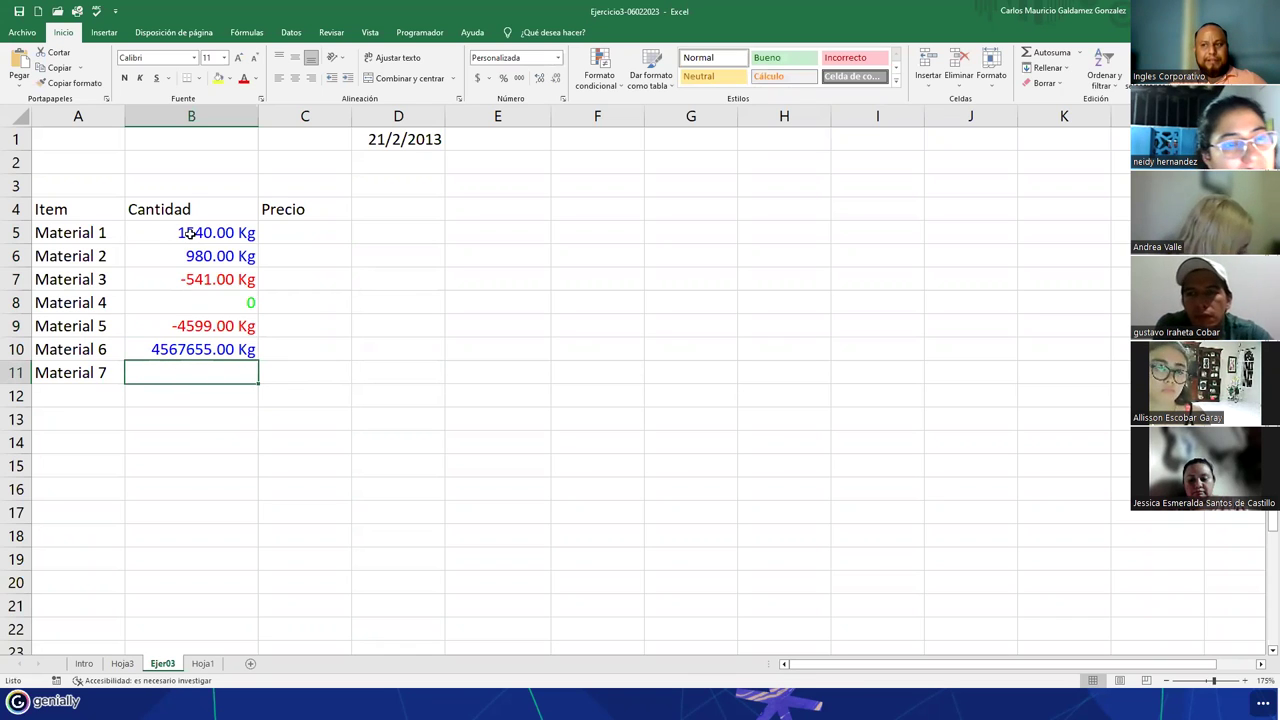
pyautogui.moveTo(190, 232); pyautogui.dragTo(196, 352)
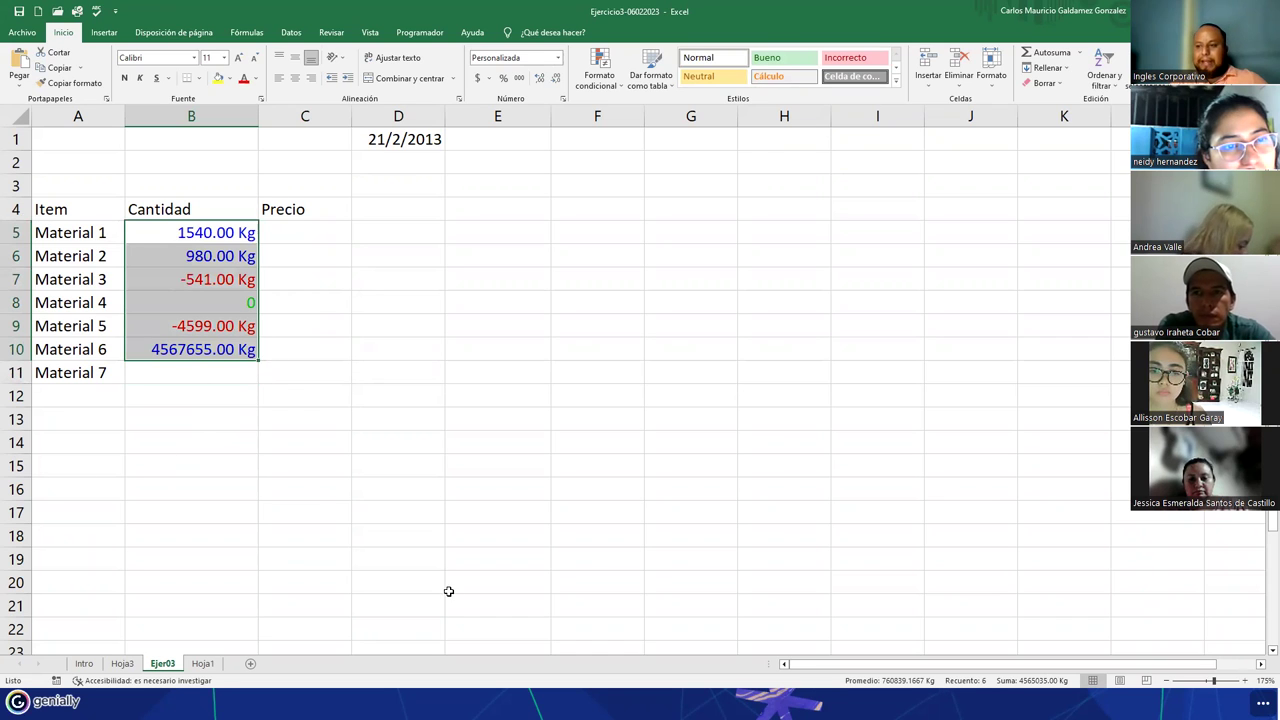
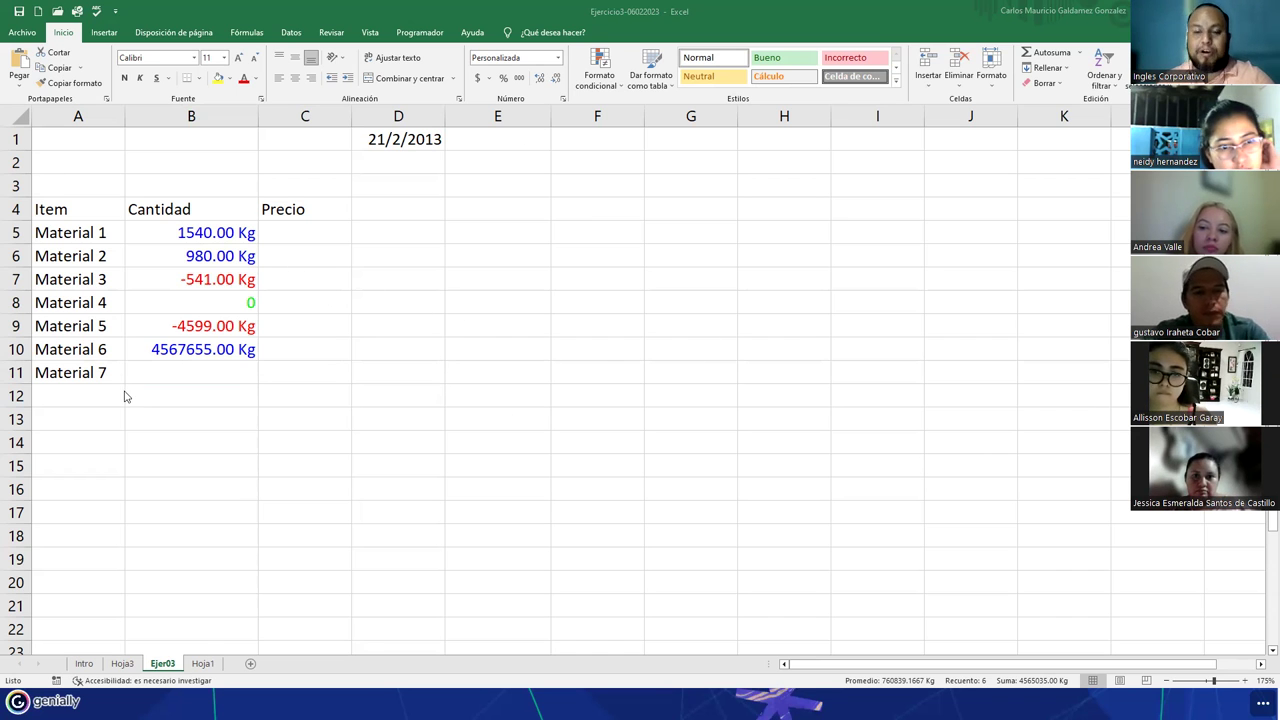
# Step: Paste the copied text into Material 7's Cantidad cell B11 and check its contents
pyautogui.click(187, 371)
pyautogui.write('dato no admitido')
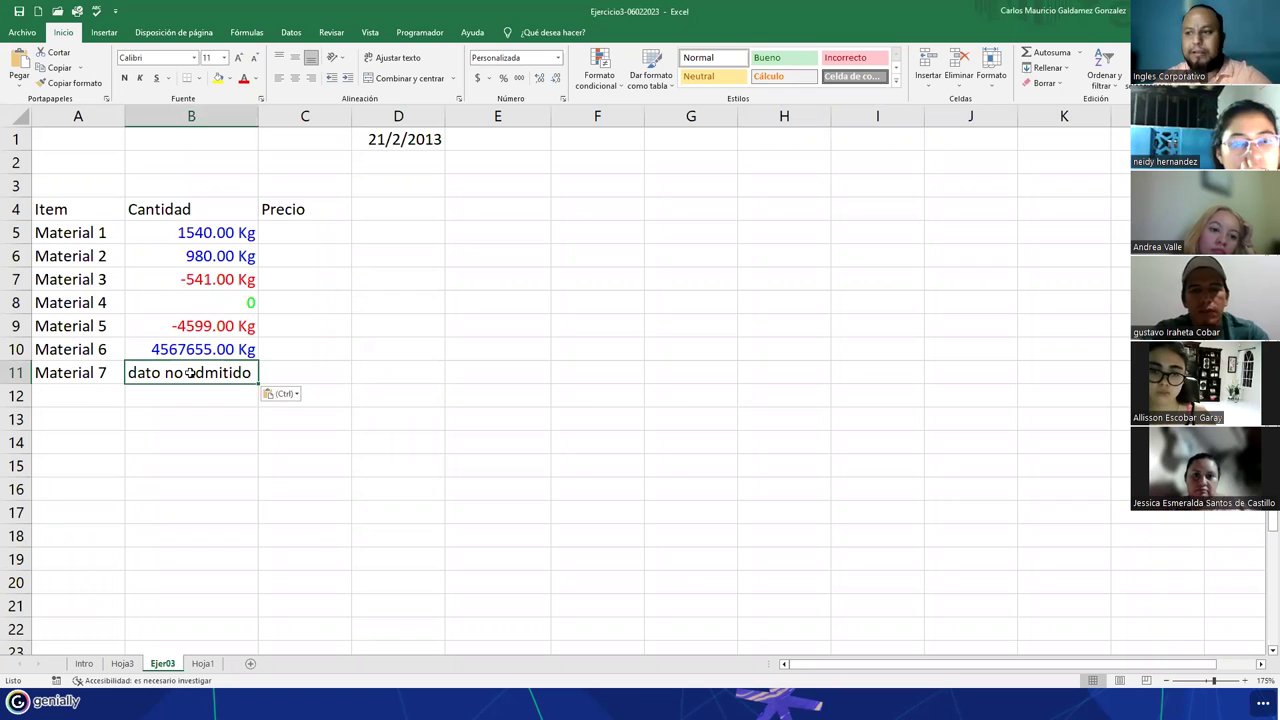
pyautogui.press('F2')
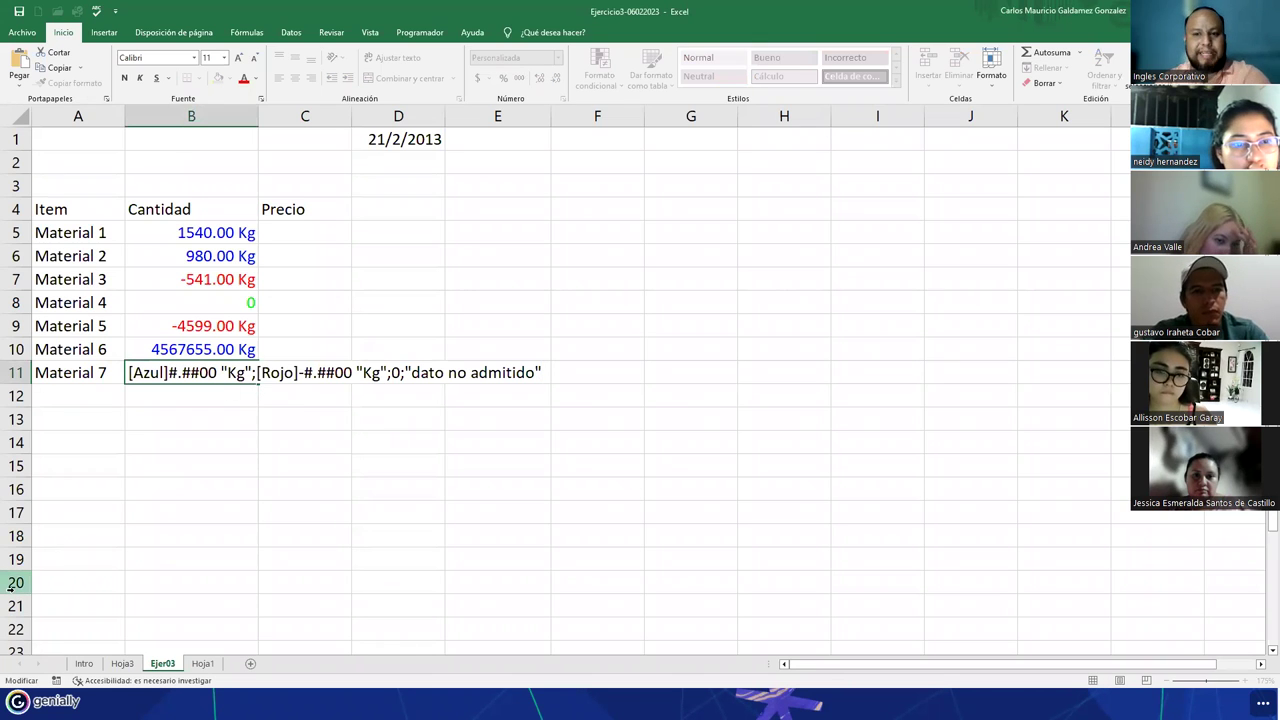
pyautogui.press('Escape')
# Step: Apply the custom Kg format (blue positives, red negatives, green zero) to B5:B11
pyautogui.moveTo(199, 233)
pyautogui.mouseDown()
pyautogui.moveTo(200, 386)
pyautogui.moveTo(198, 372)
pyautogui.mouseUp()
pyautogui.rightClick(198, 372)
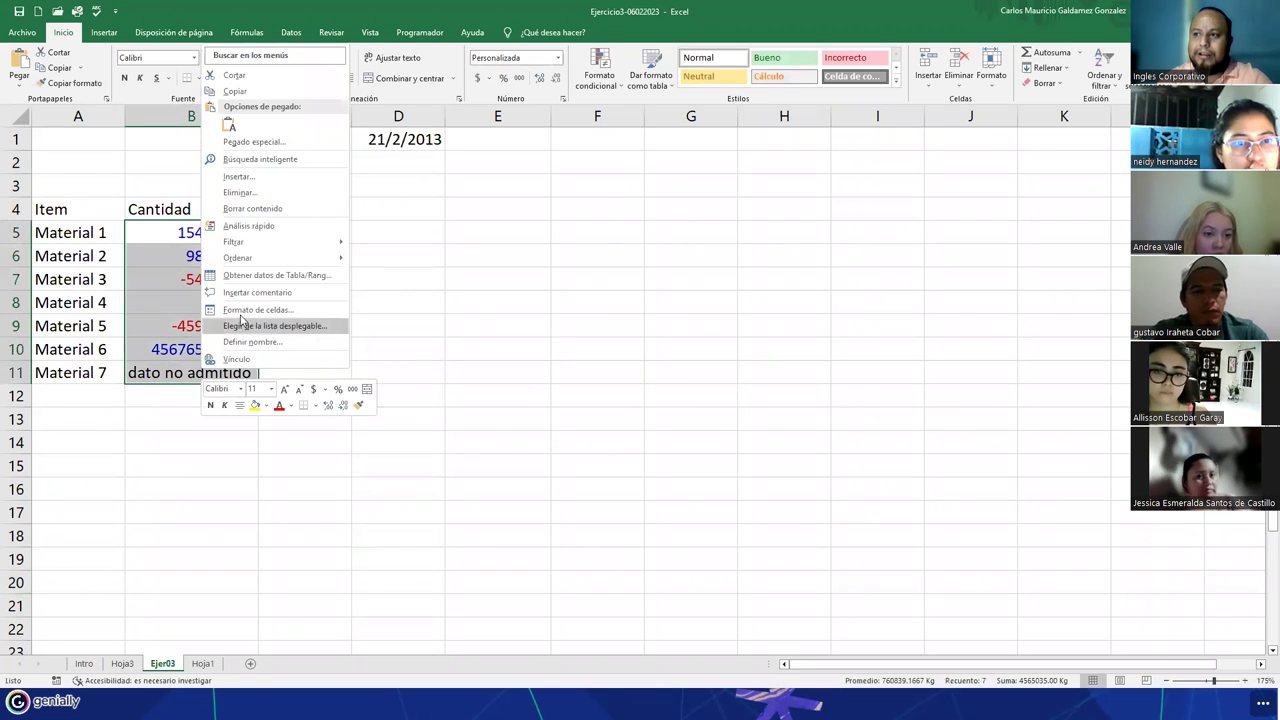
pyautogui.click(279, 313)
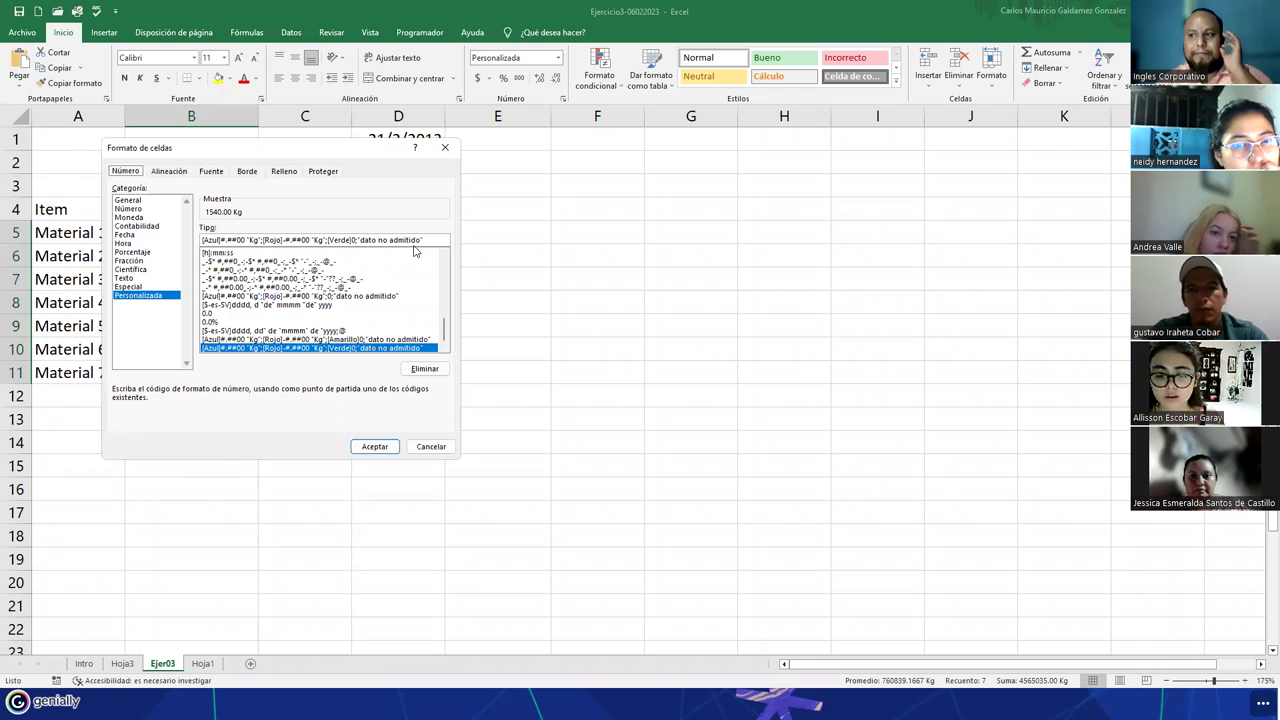
pyautogui.click(430, 447)
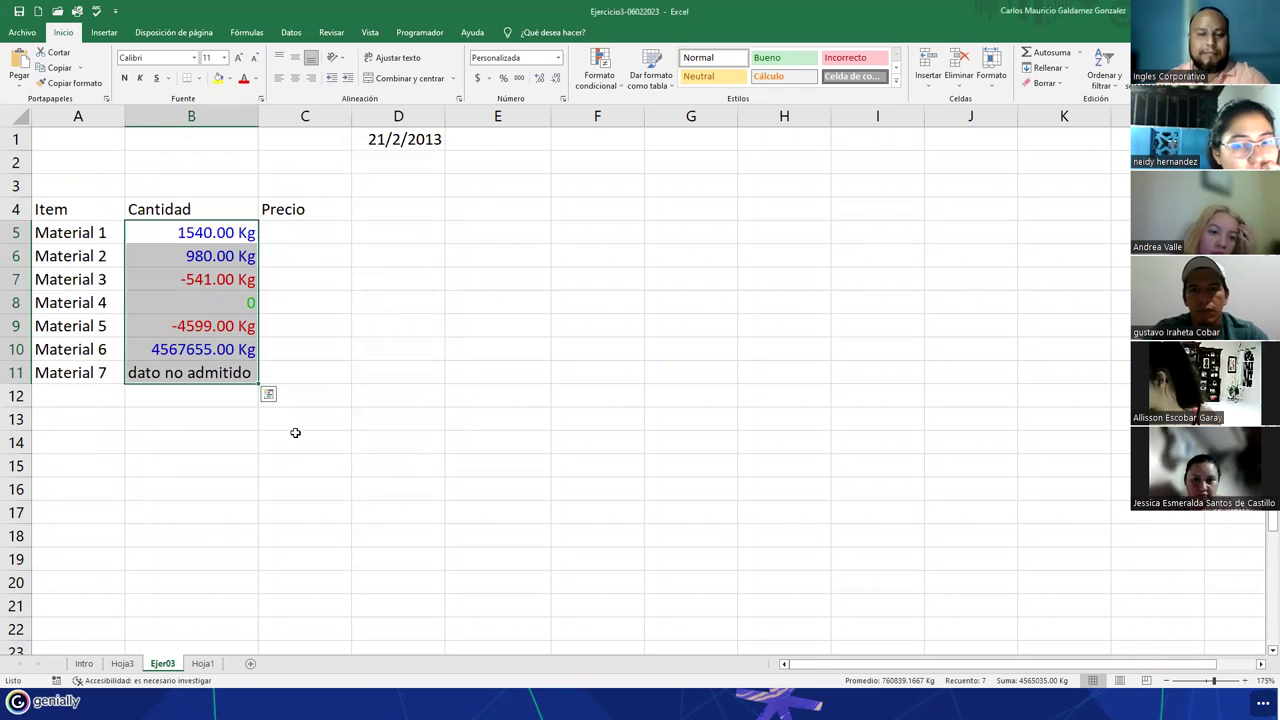
pyautogui.click(240, 349)
pyautogui.click(160, 396)
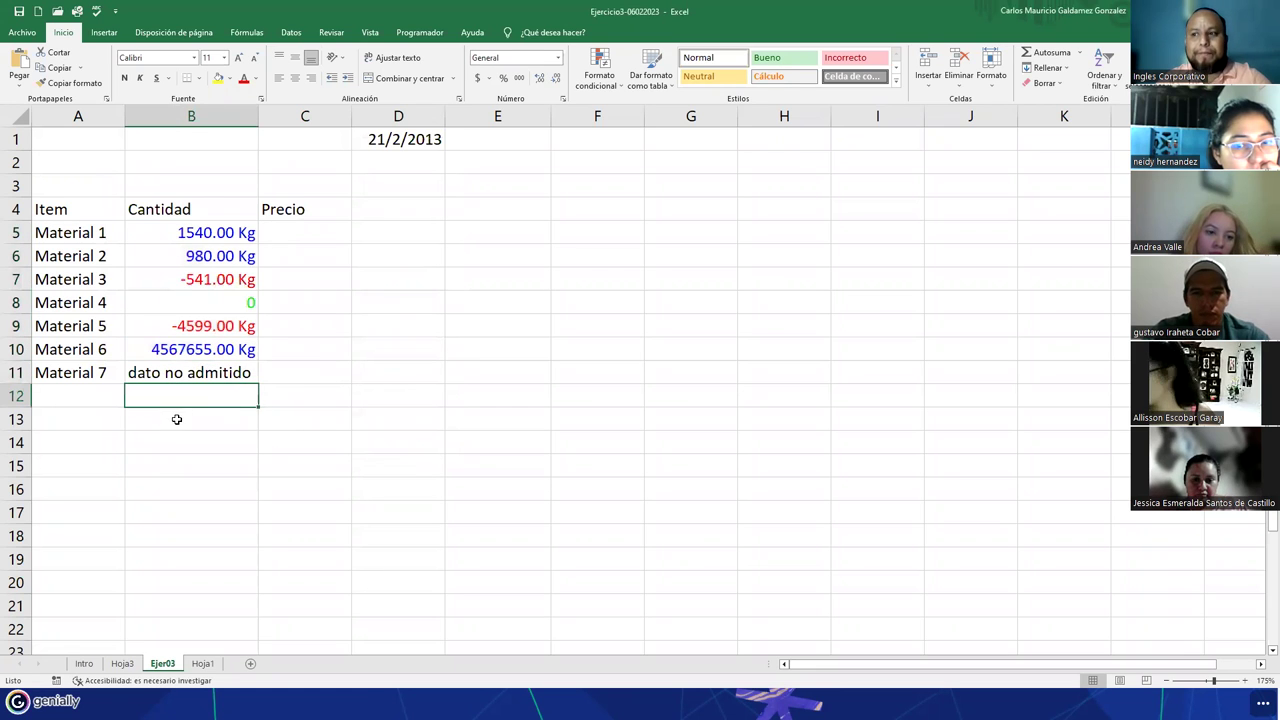
pyautogui.write('[Azul]#.##00 "Kg";[Rojo]-#.##00 "Kg";0;"dato no admitido"')
pyautogui.click(179, 424)
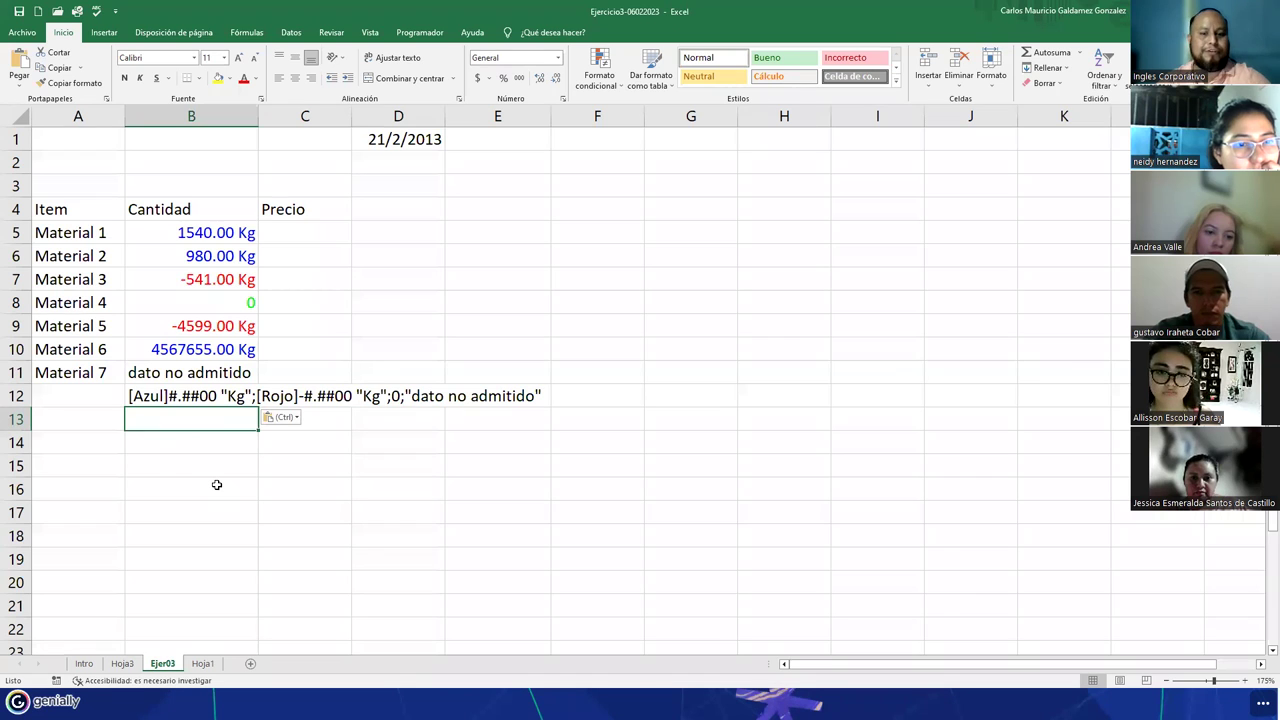
pyautogui.hotkey('ctrl', 'z')
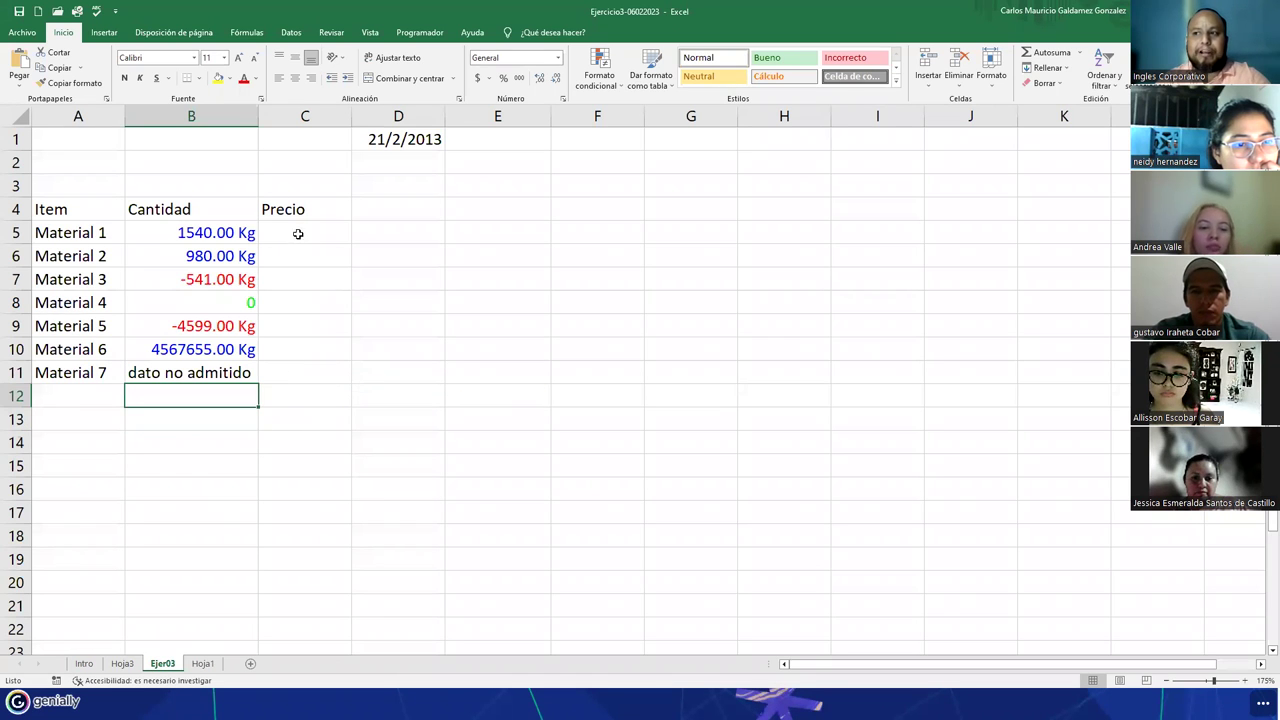
pyautogui.moveTo(298, 233); pyautogui.dragTo(295, 367)
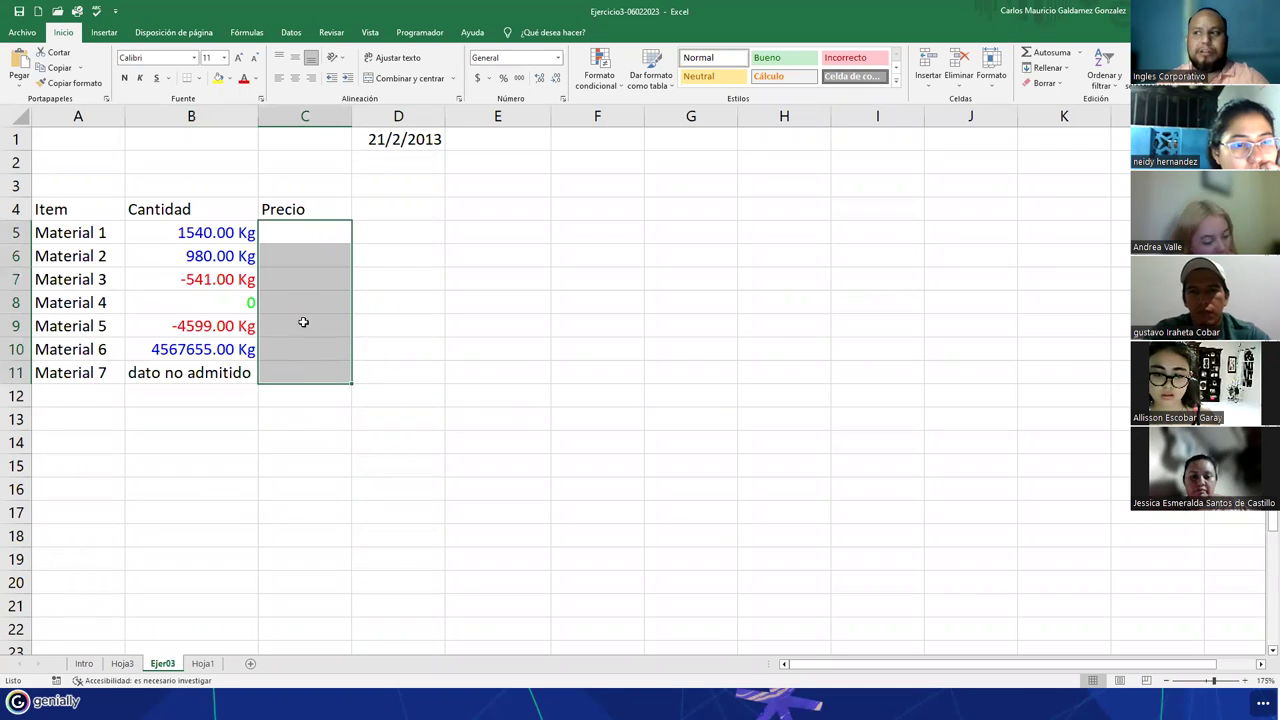
pyautogui.click(558, 57)
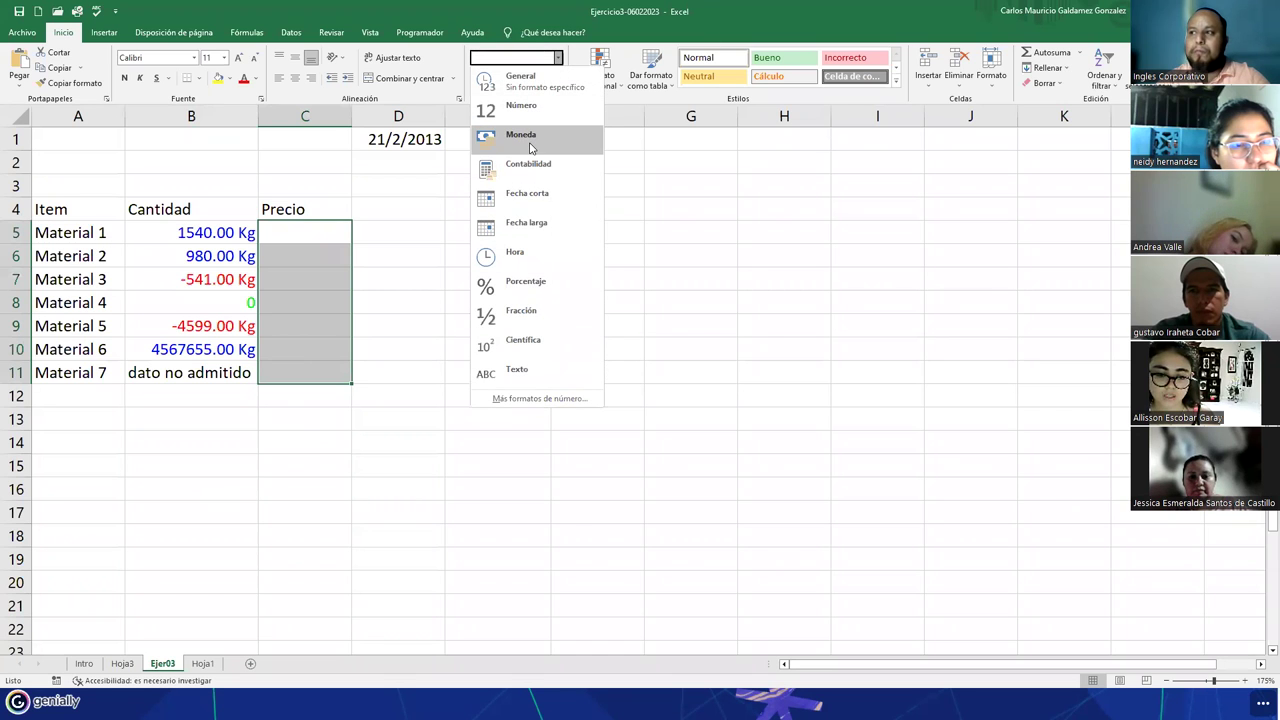
pyautogui.click(289, 393)
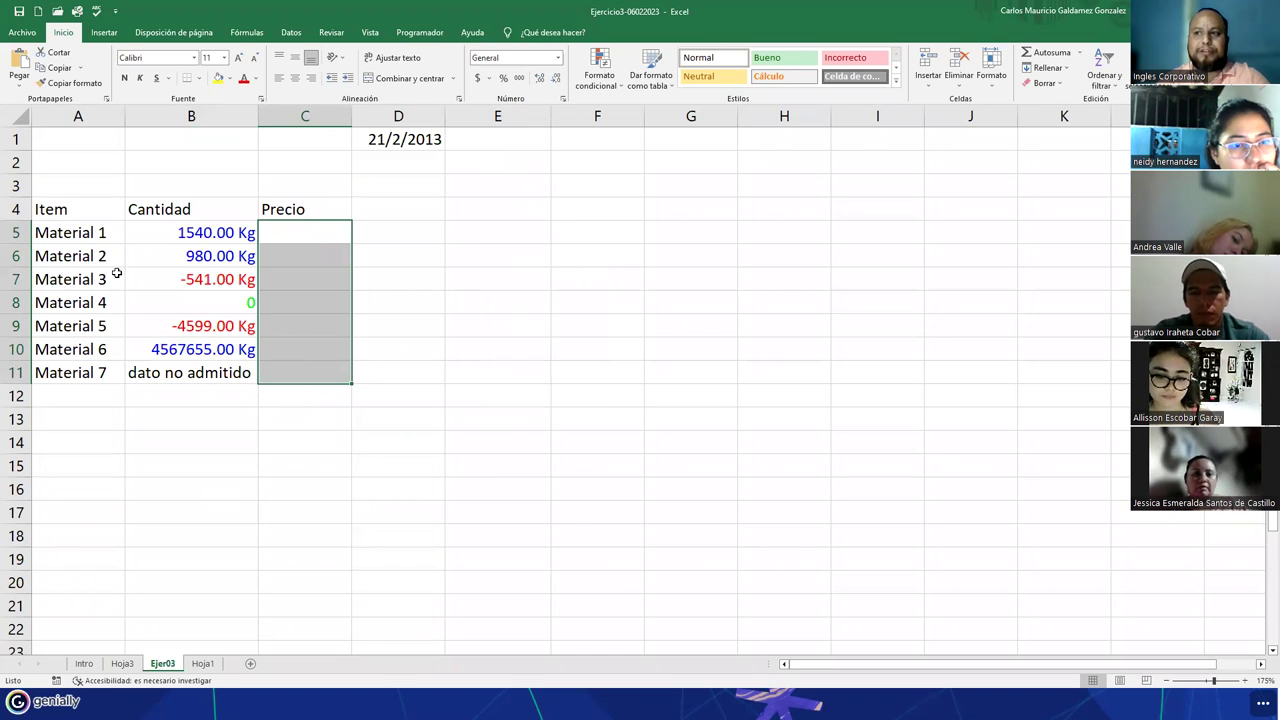
pyautogui.click(105, 258)
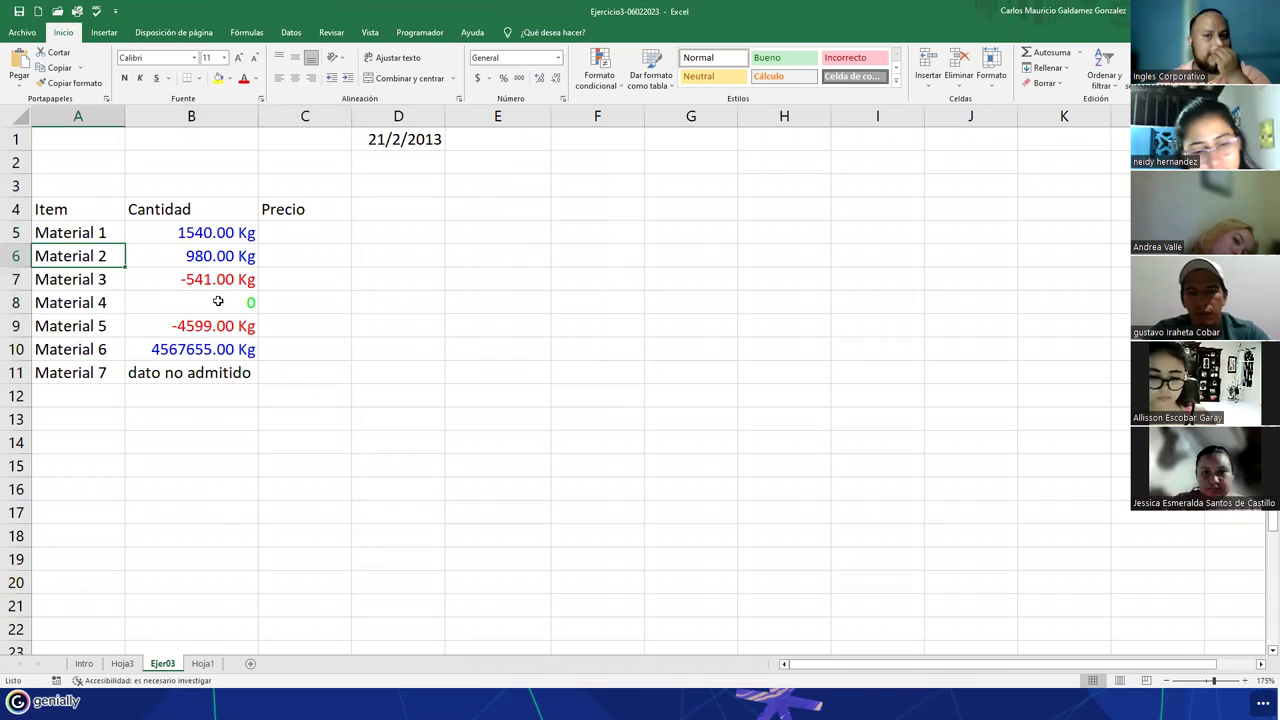
pyautogui.click(308, 440)
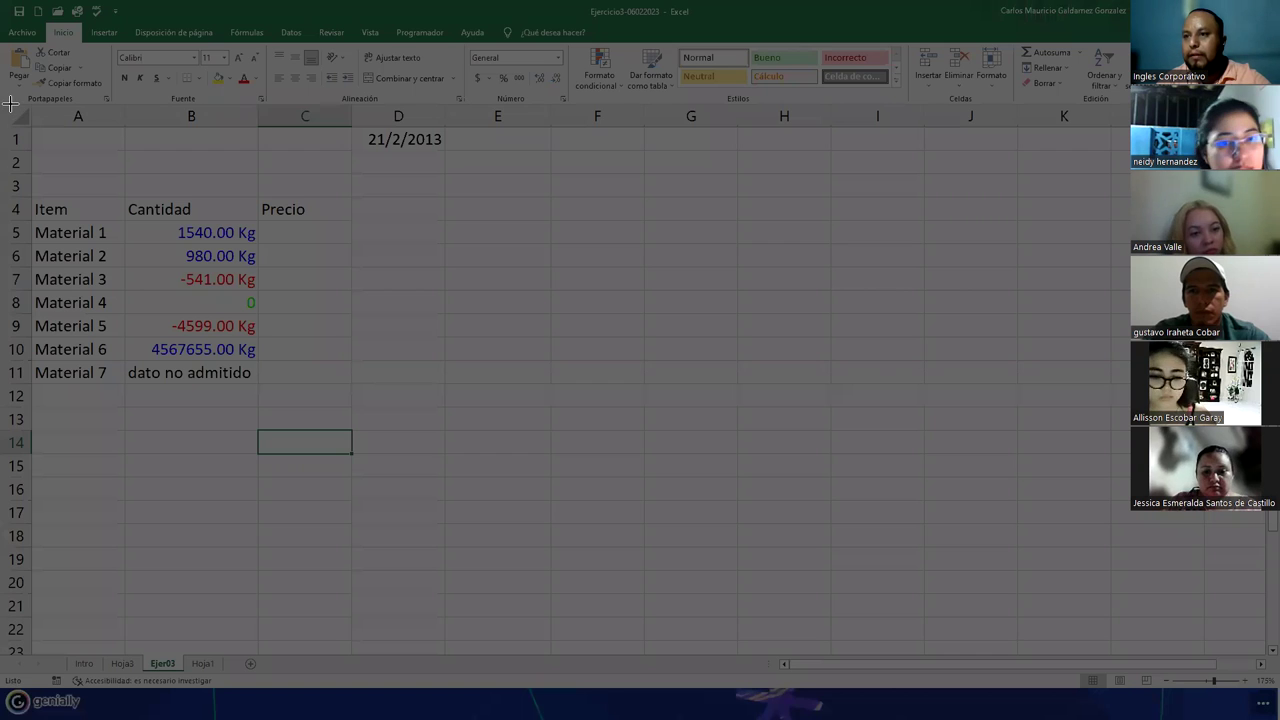
pyautogui.moveTo(2, 105)
pyautogui.mouseDown()
pyautogui.moveTo(505, 460)
pyautogui.moveTo(540, 464)
pyautogui.mouseUp()
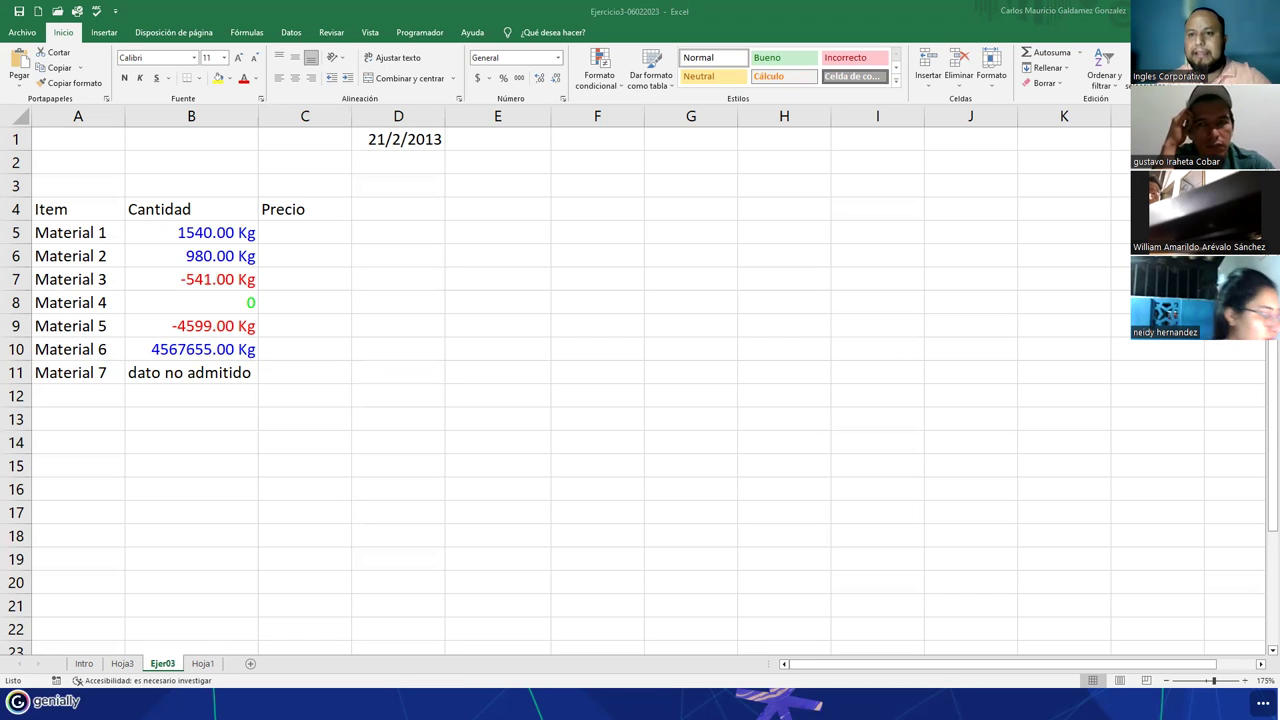
pyautogui.scroll(-5, 452, 421)
pyautogui.scroll(-1, 437, 437)
pyautogui.scroll(-1, 423, 437)
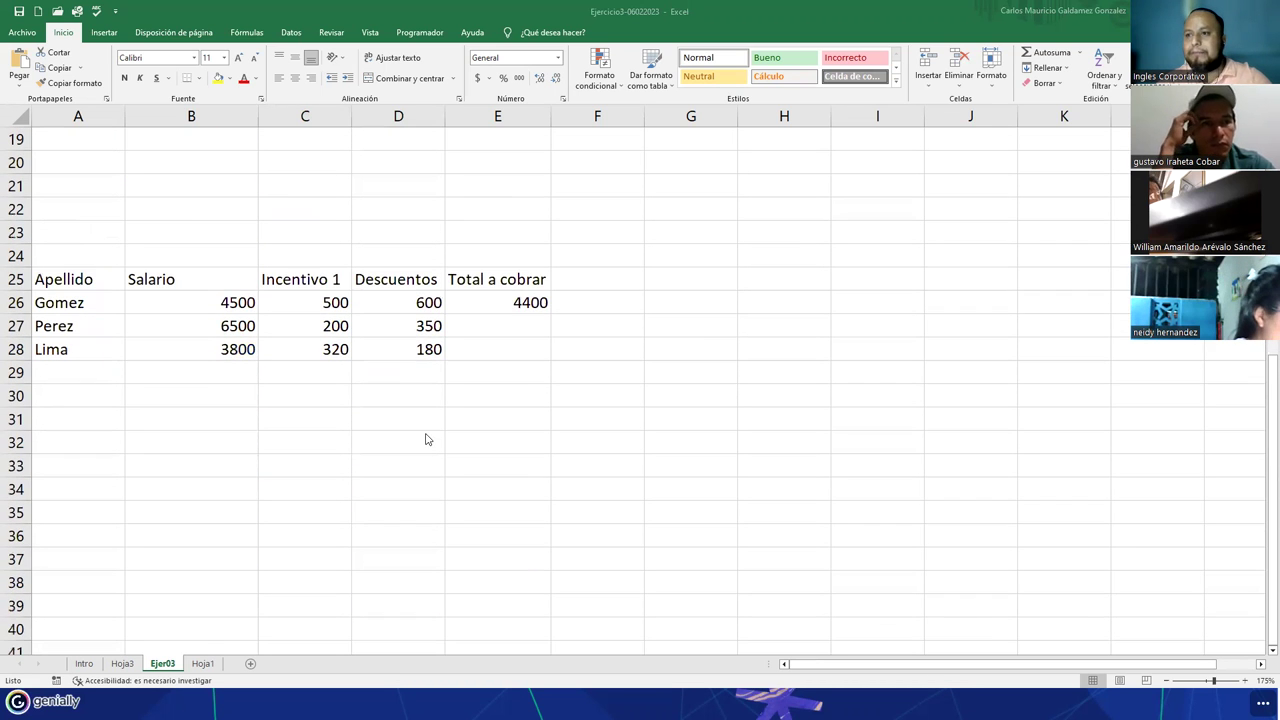
pyautogui.click(490, 304)
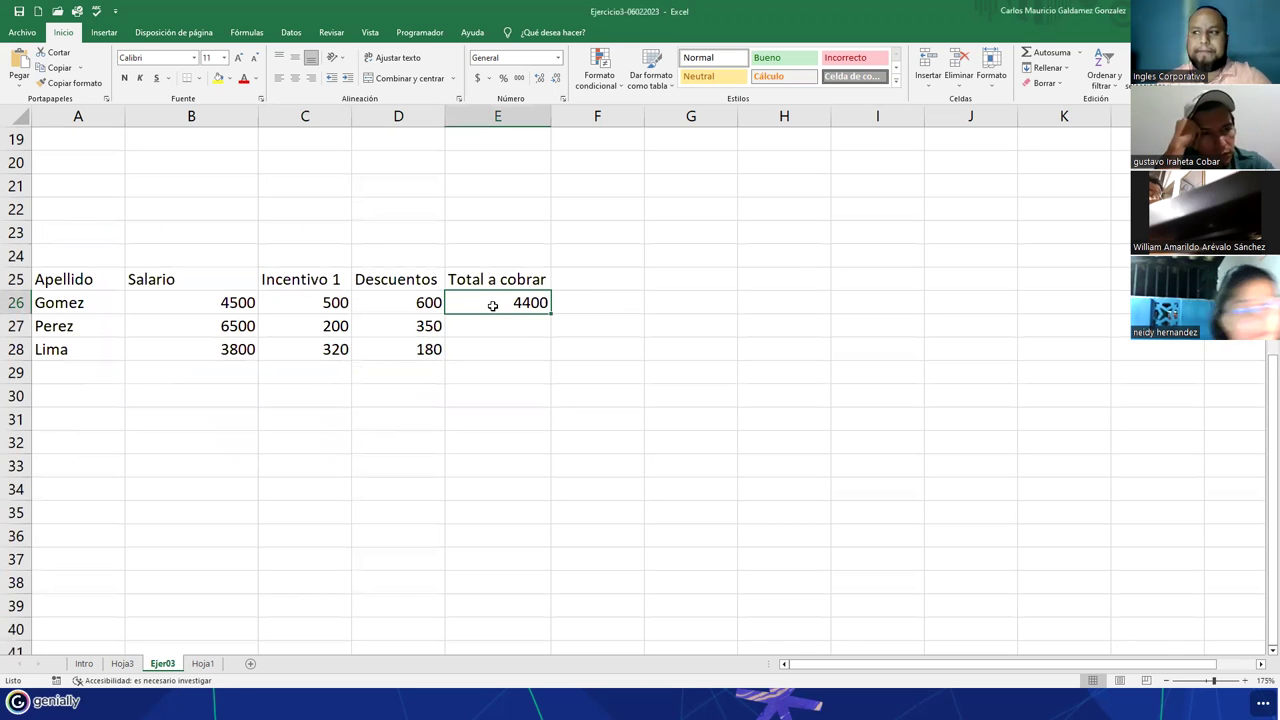
pyautogui.click(234, 303)
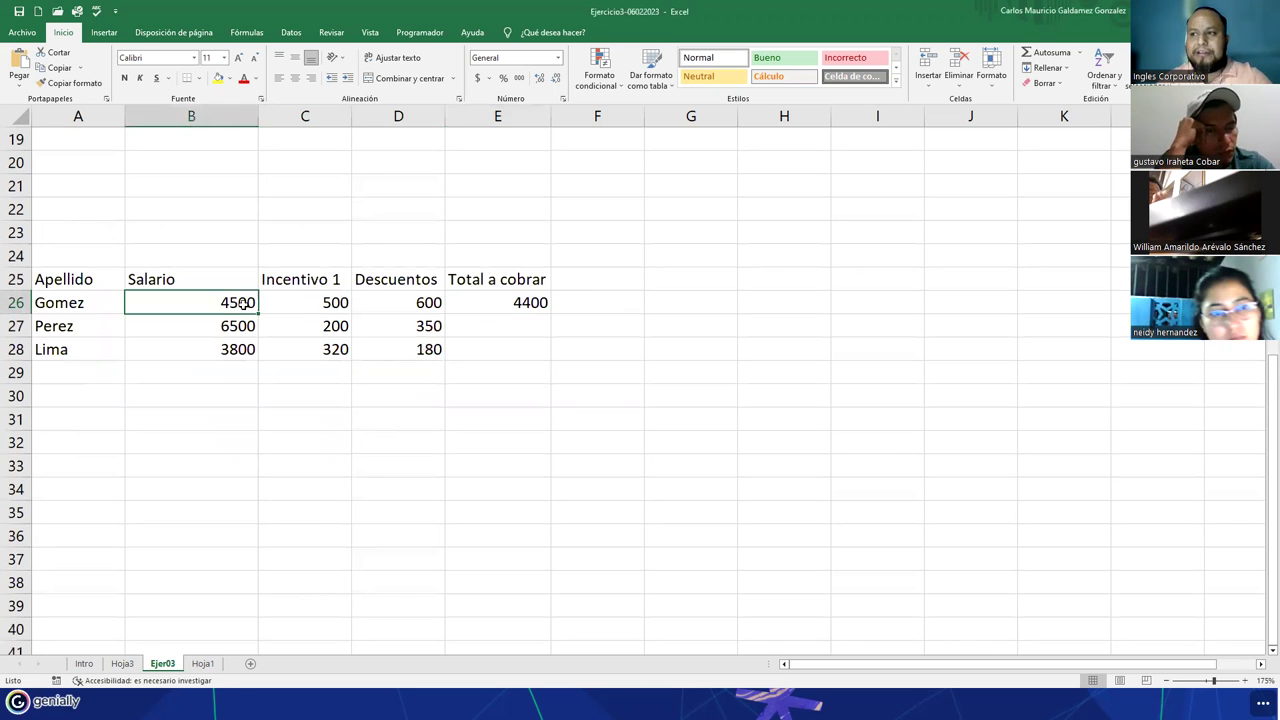
pyautogui.click(309, 301)
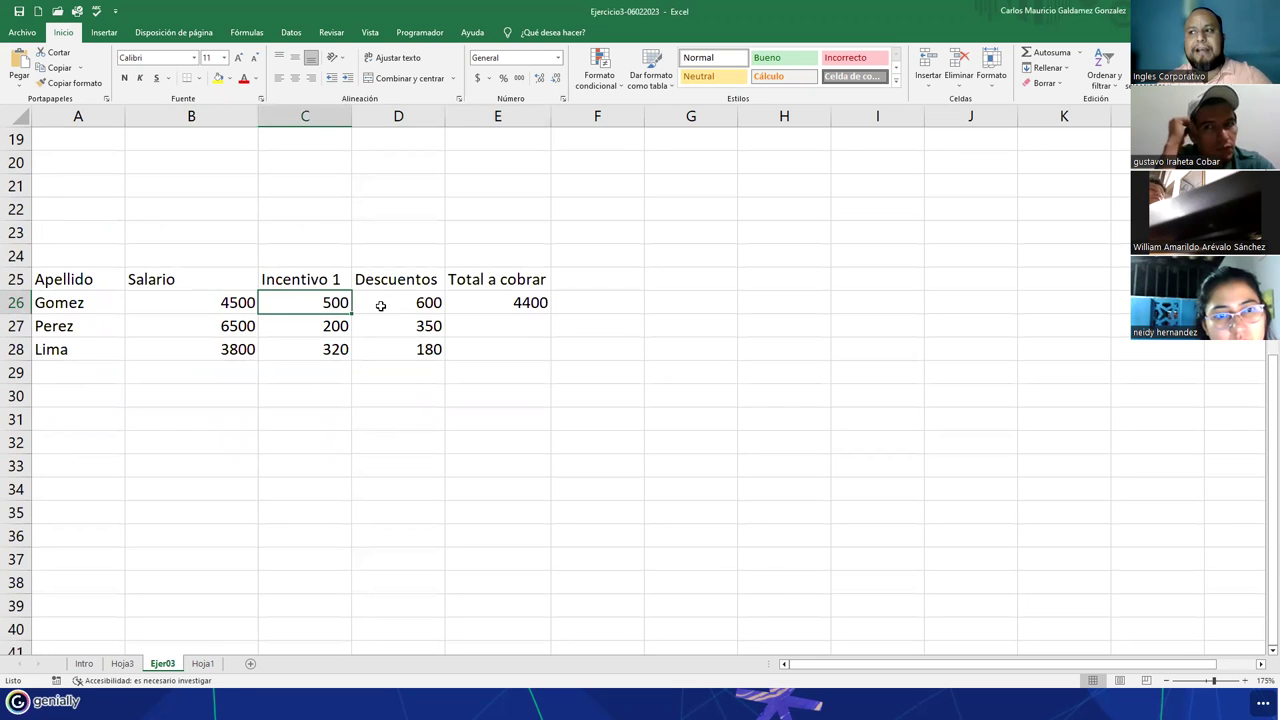
pyautogui.click(381, 306)
pyautogui.click(491, 310)
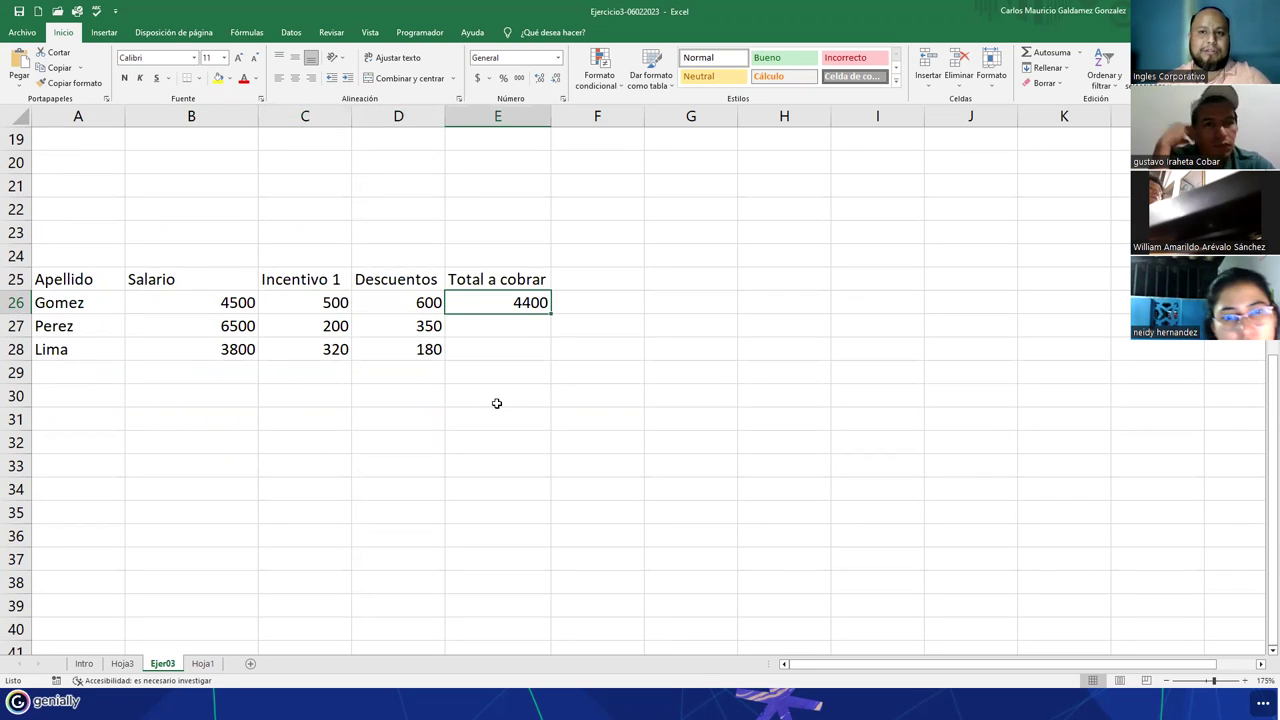
pyautogui.moveTo(210, 302)
pyautogui.mouseDown()
pyautogui.moveTo(460, 337)
pyautogui.moveTo(484, 353)
pyautogui.mouseUp()
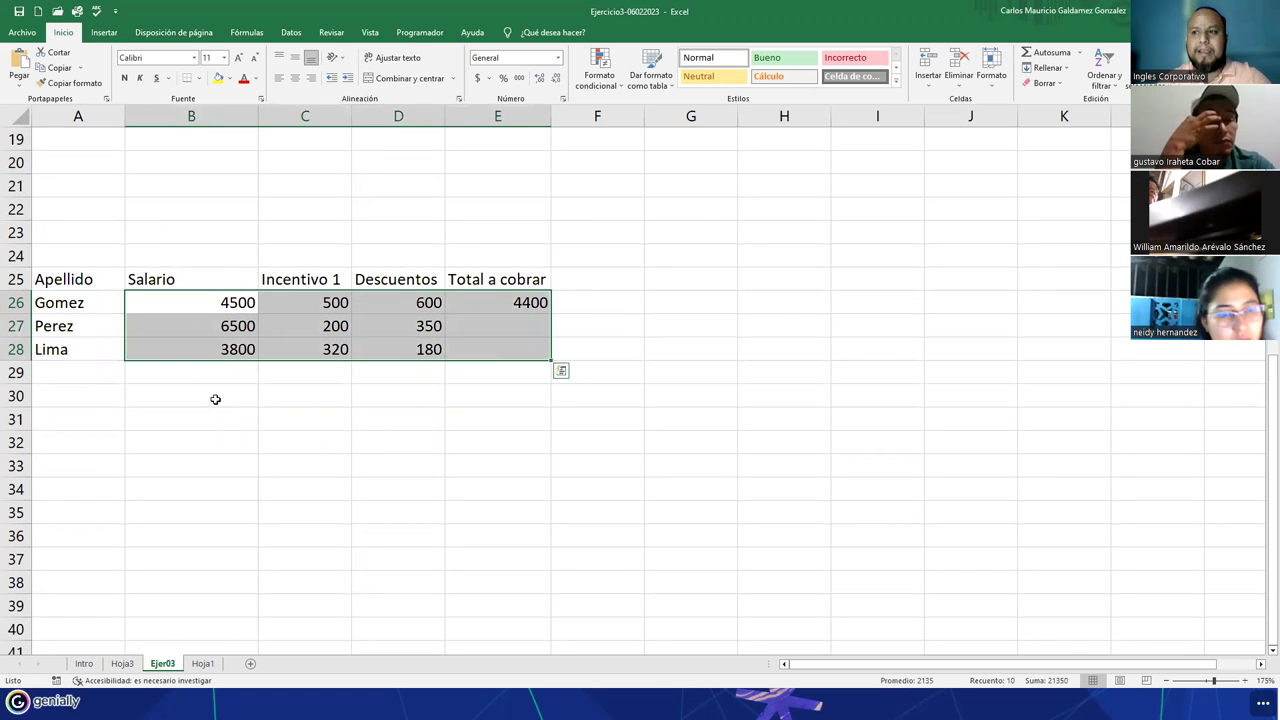
pyautogui.click(164, 356)
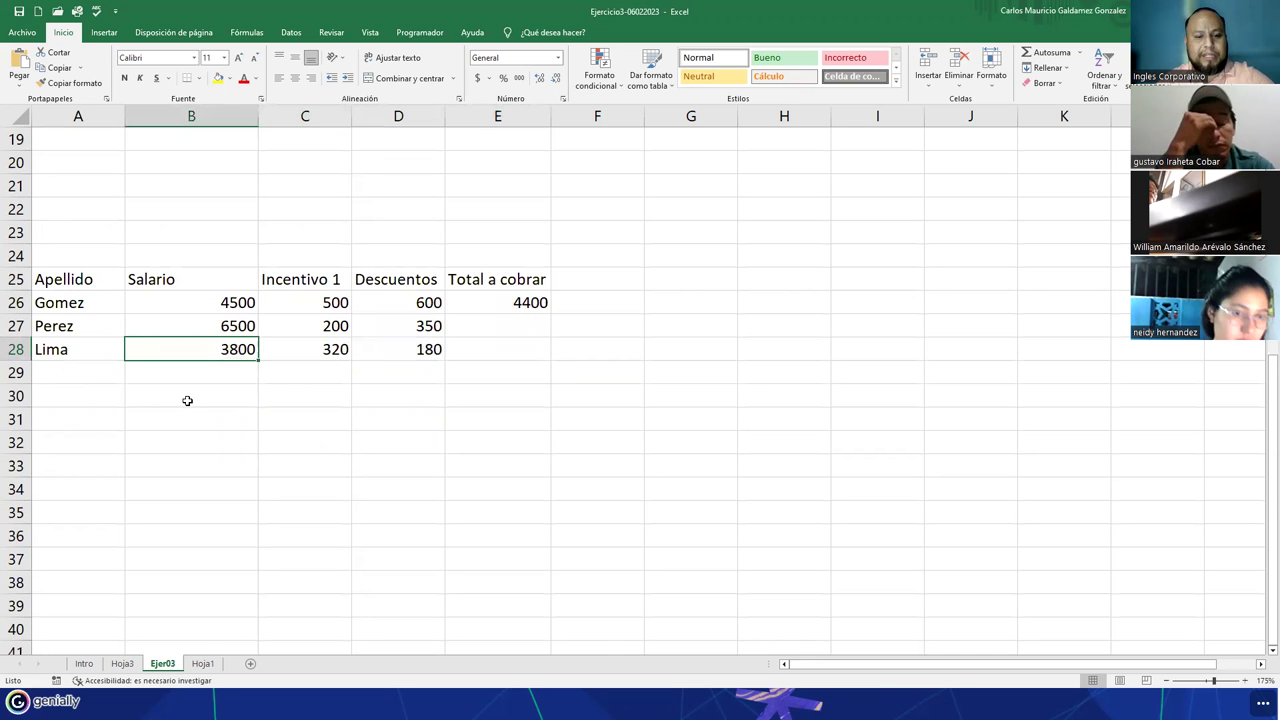
pyautogui.press('super+shift+s')
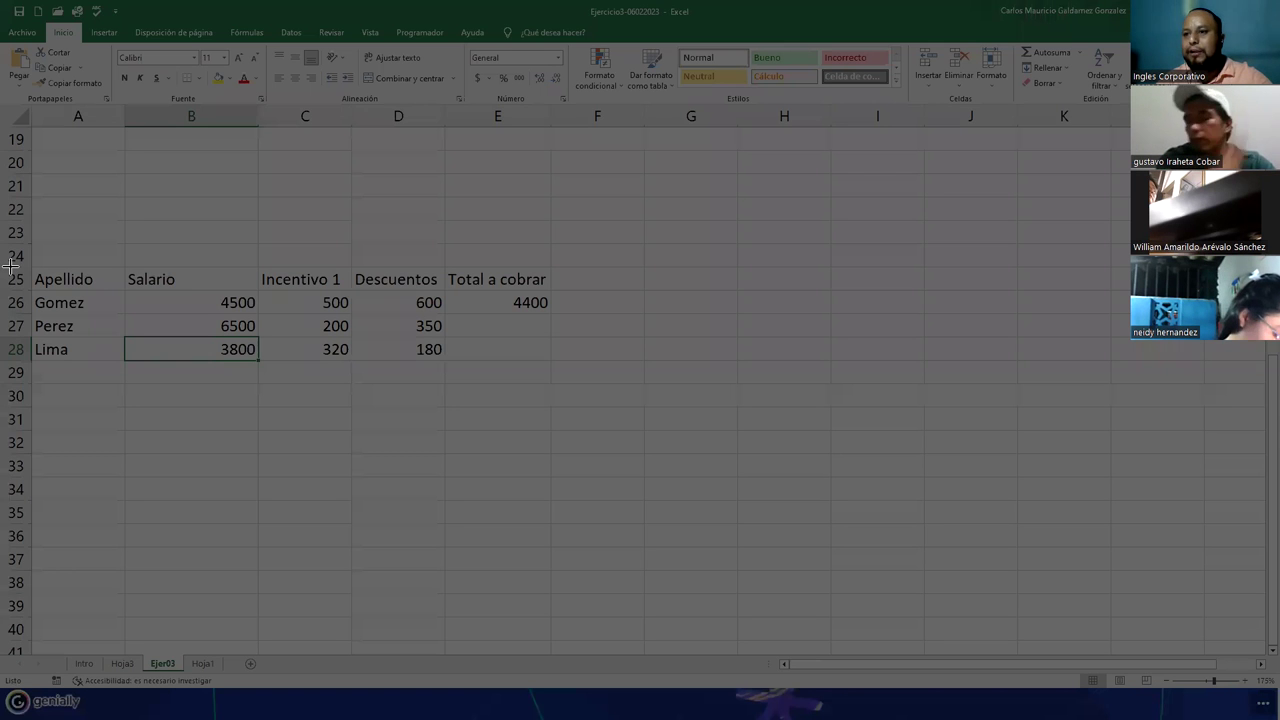
pyautogui.moveTo(2, 266)
pyautogui.mouseDown()
pyautogui.moveTo(361, 360)
pyautogui.moveTo(567, 384)
pyautogui.mouseUp()
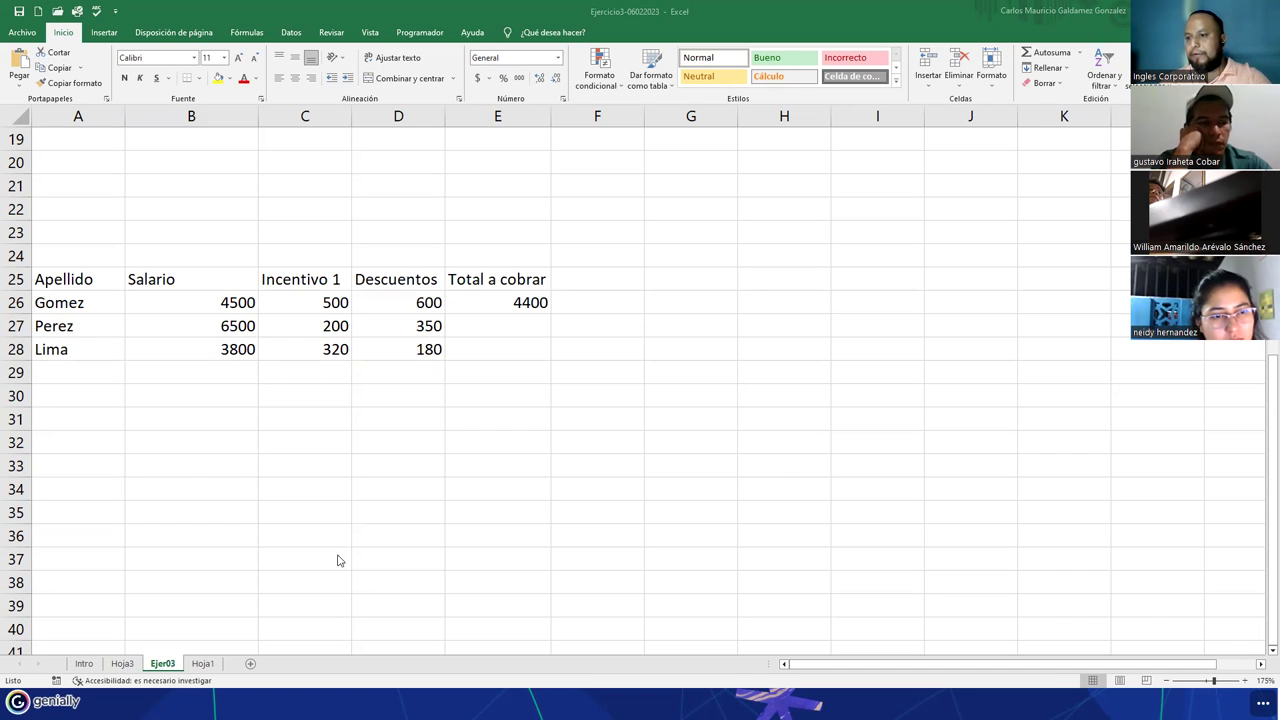
pyautogui.scroll(6, 143, 494)
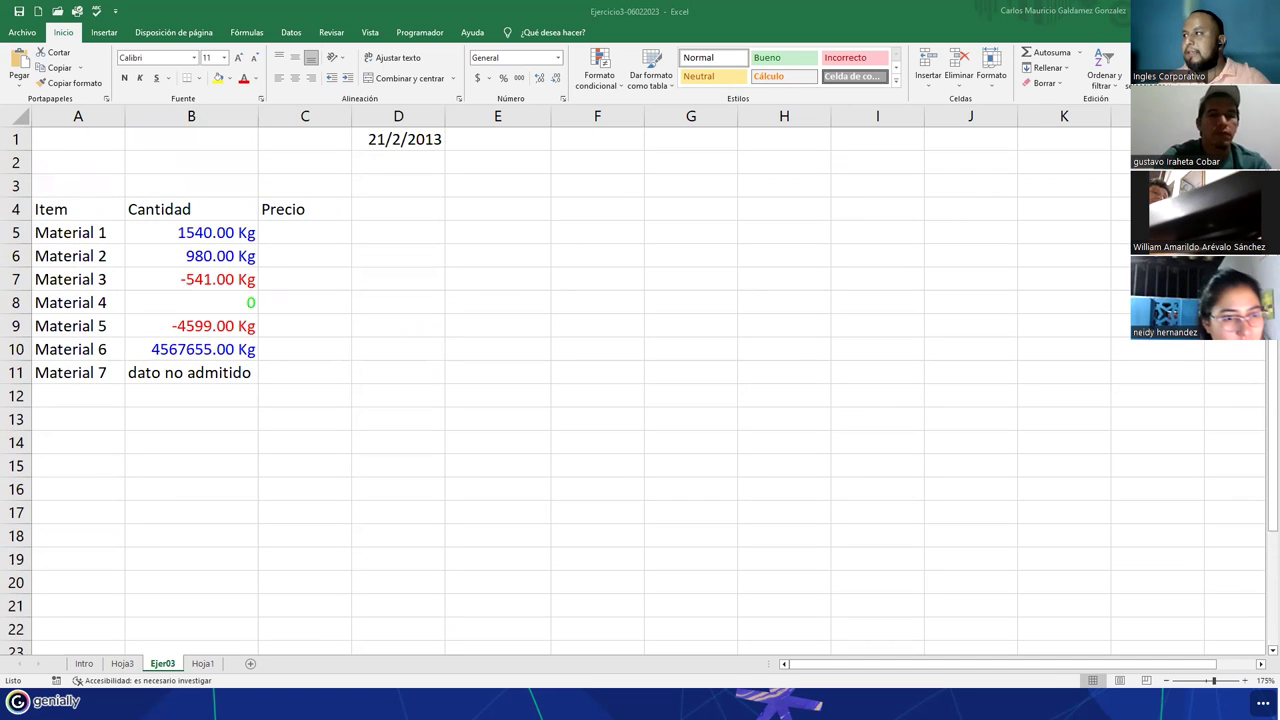
# Step: Return to the full-screen Genially presentation and move ahead to the ZONA DE CONSULTAS slide
pyautogui.hotkey('alt', 'Tab')
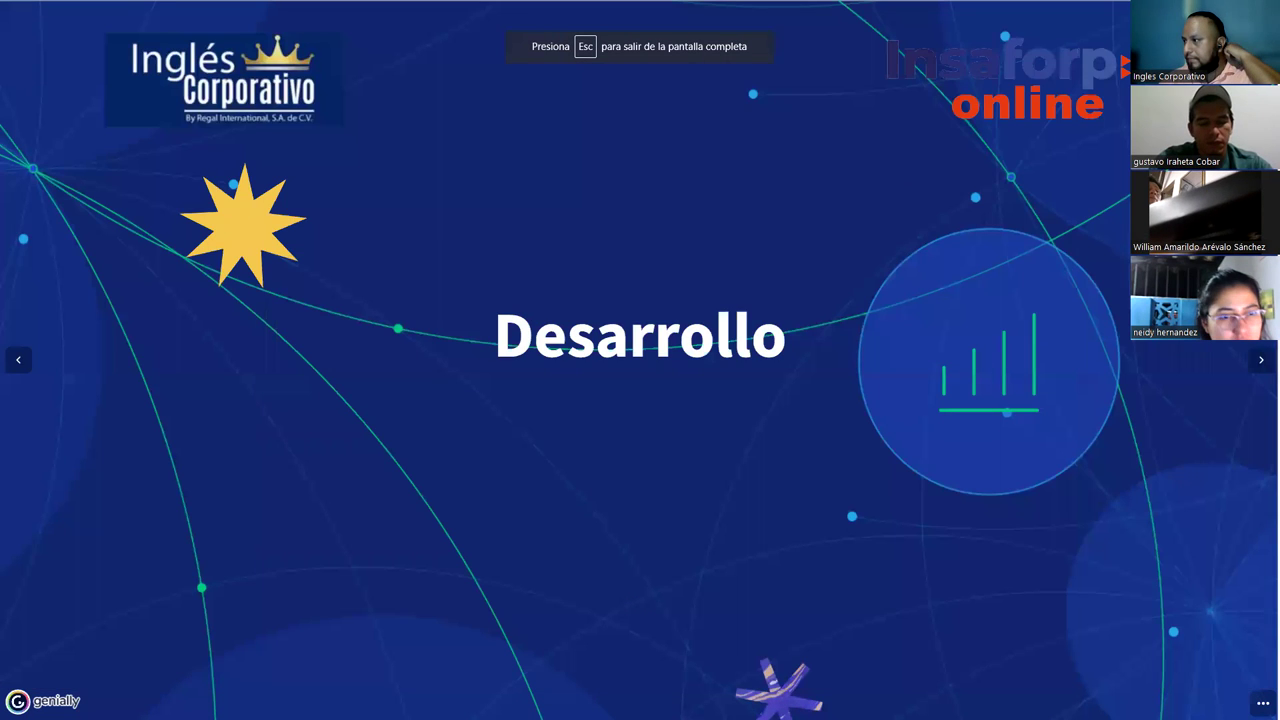
pyautogui.click(1263, 362)
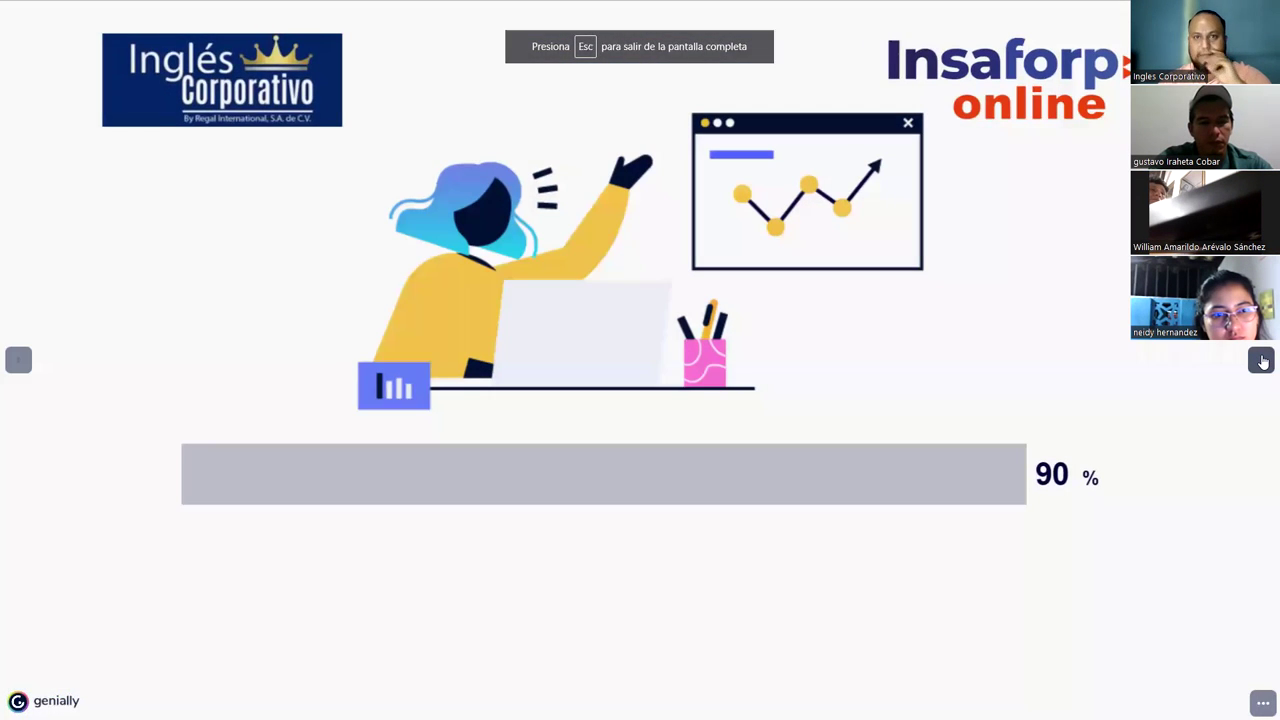
pyautogui.click(1263, 362)
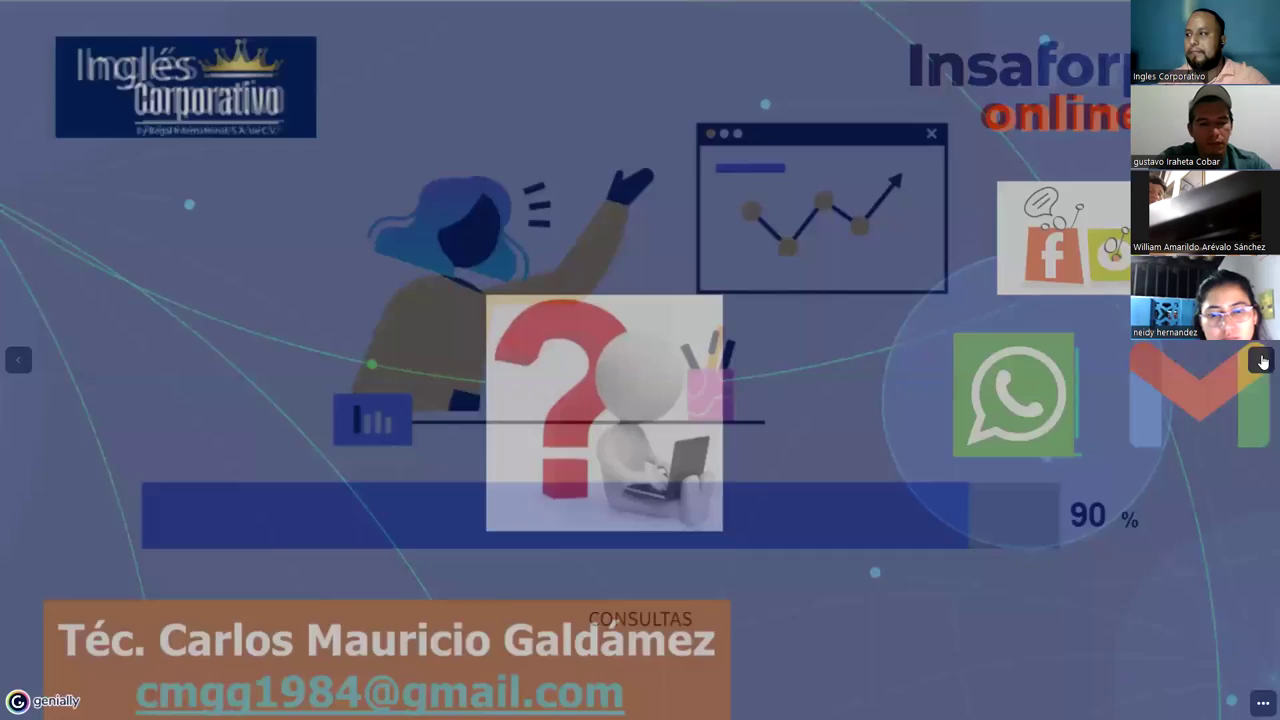